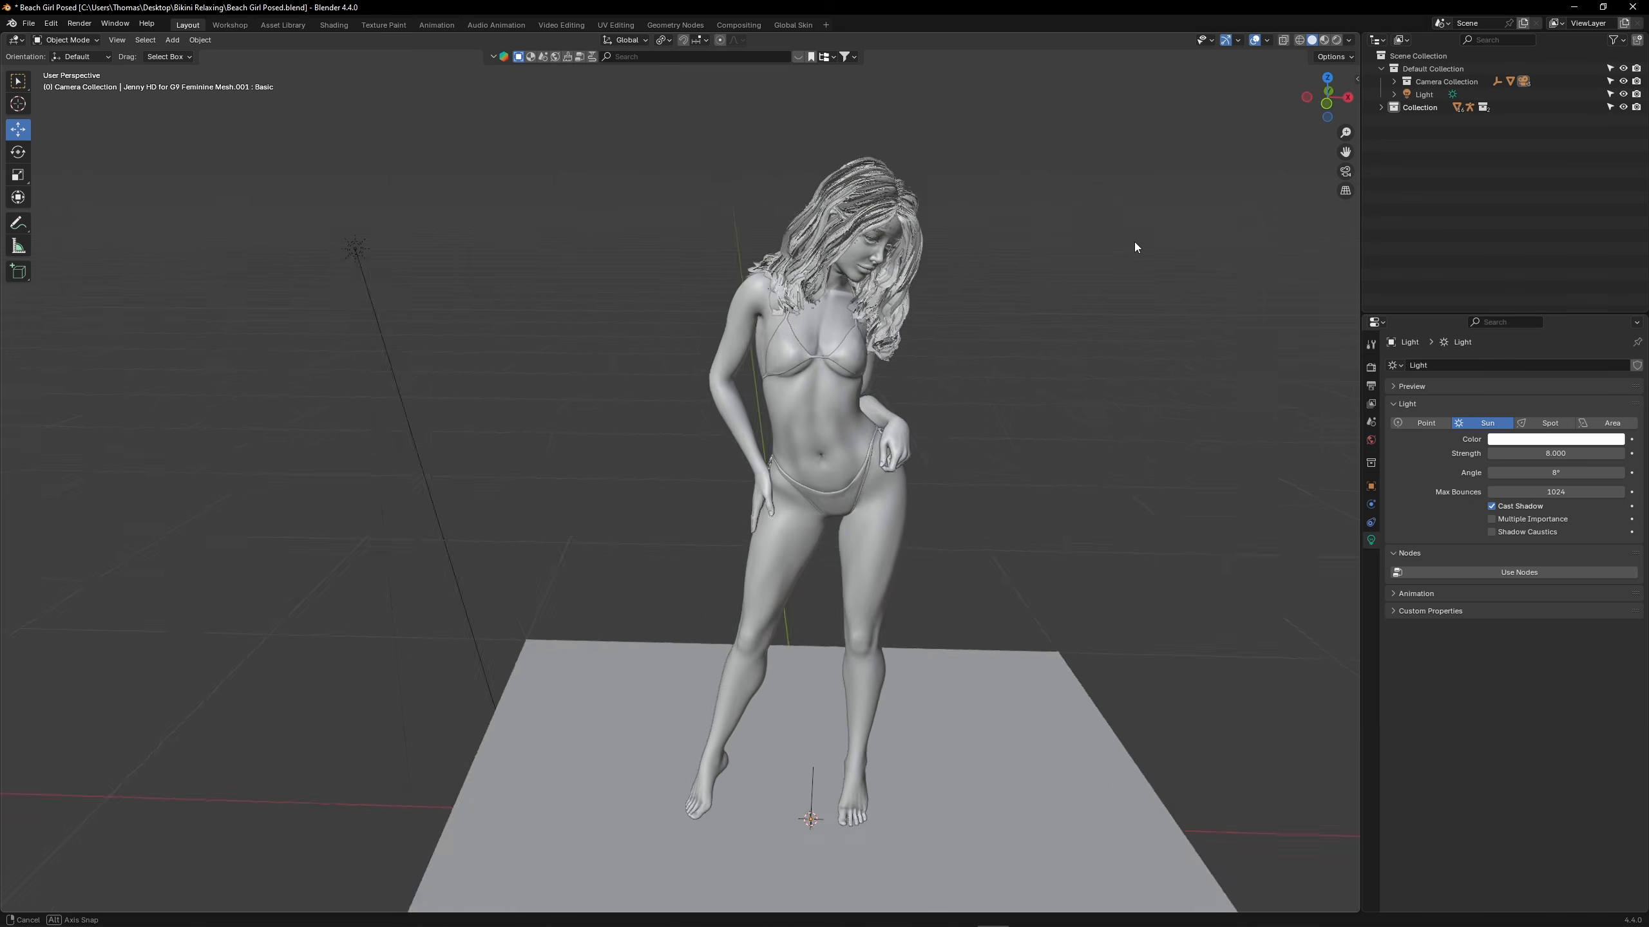
Examine the scene outside the camera view, including the Easy HDRI environment settings and the sun light
middle_drag(1133, 242, 1079, 231)
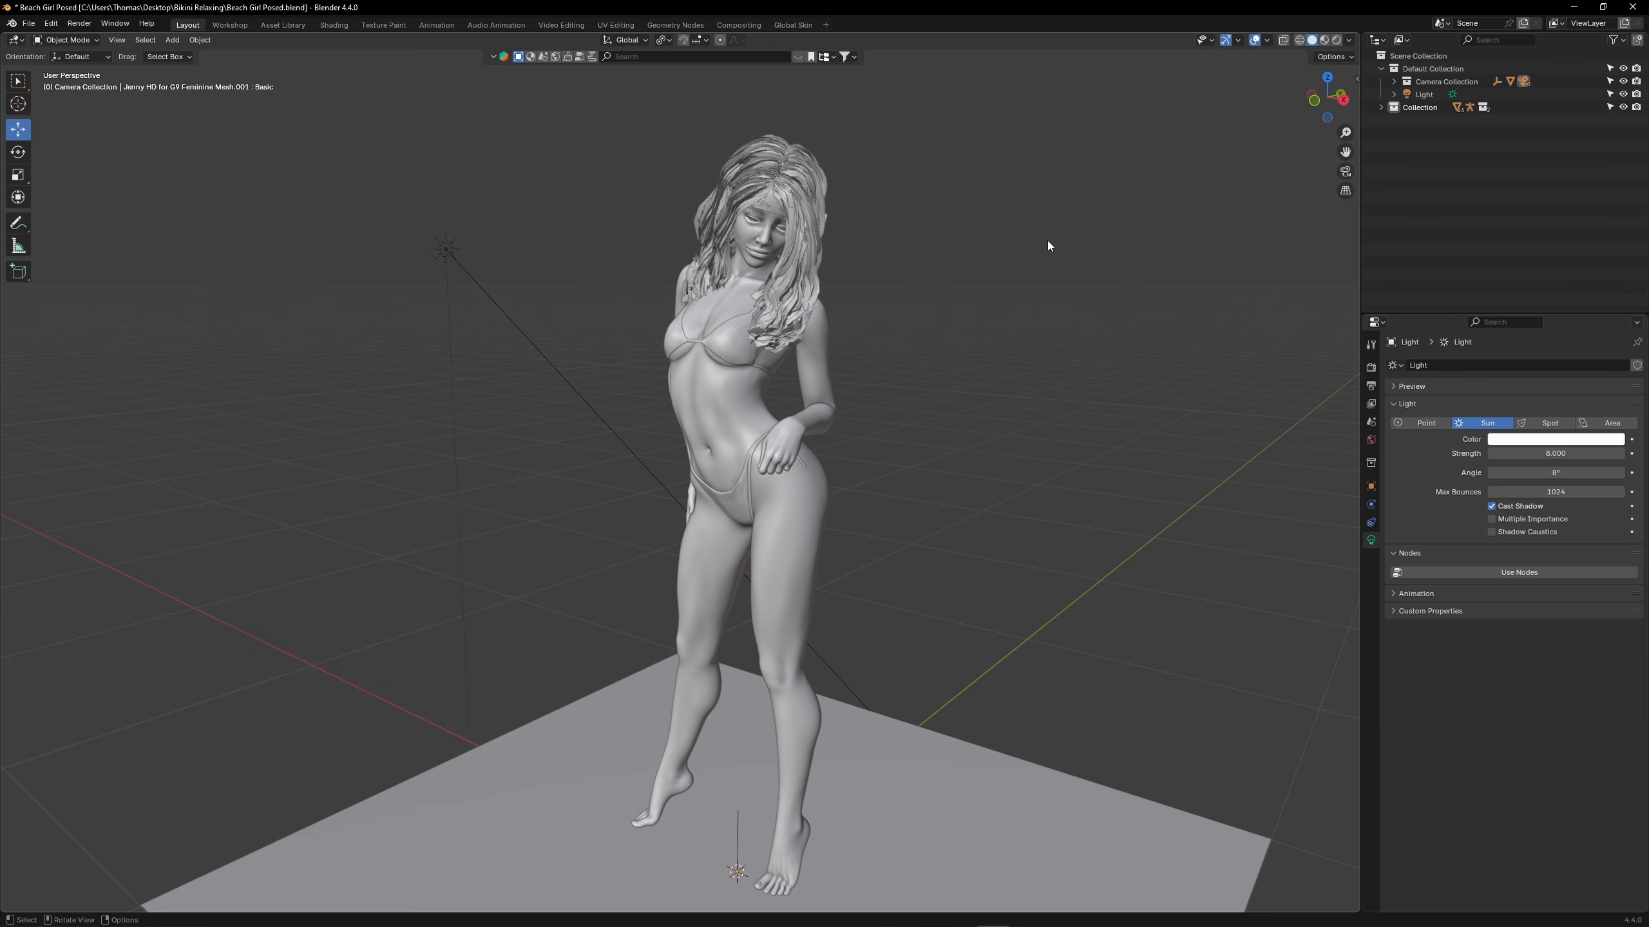
key(n)
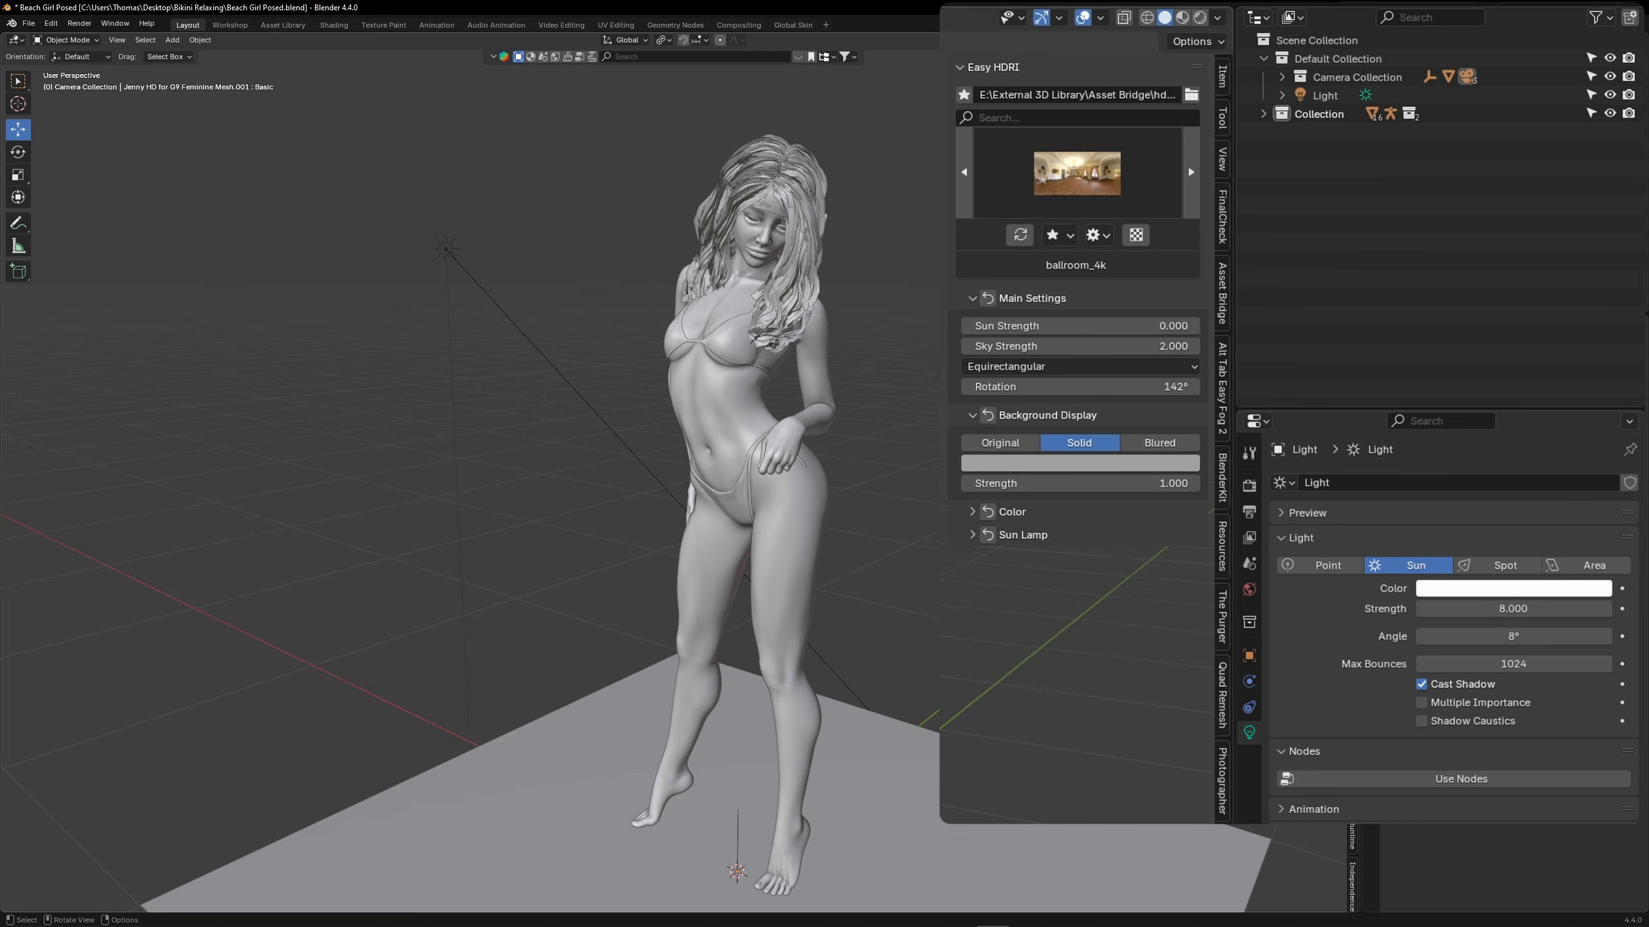
click(445, 251)
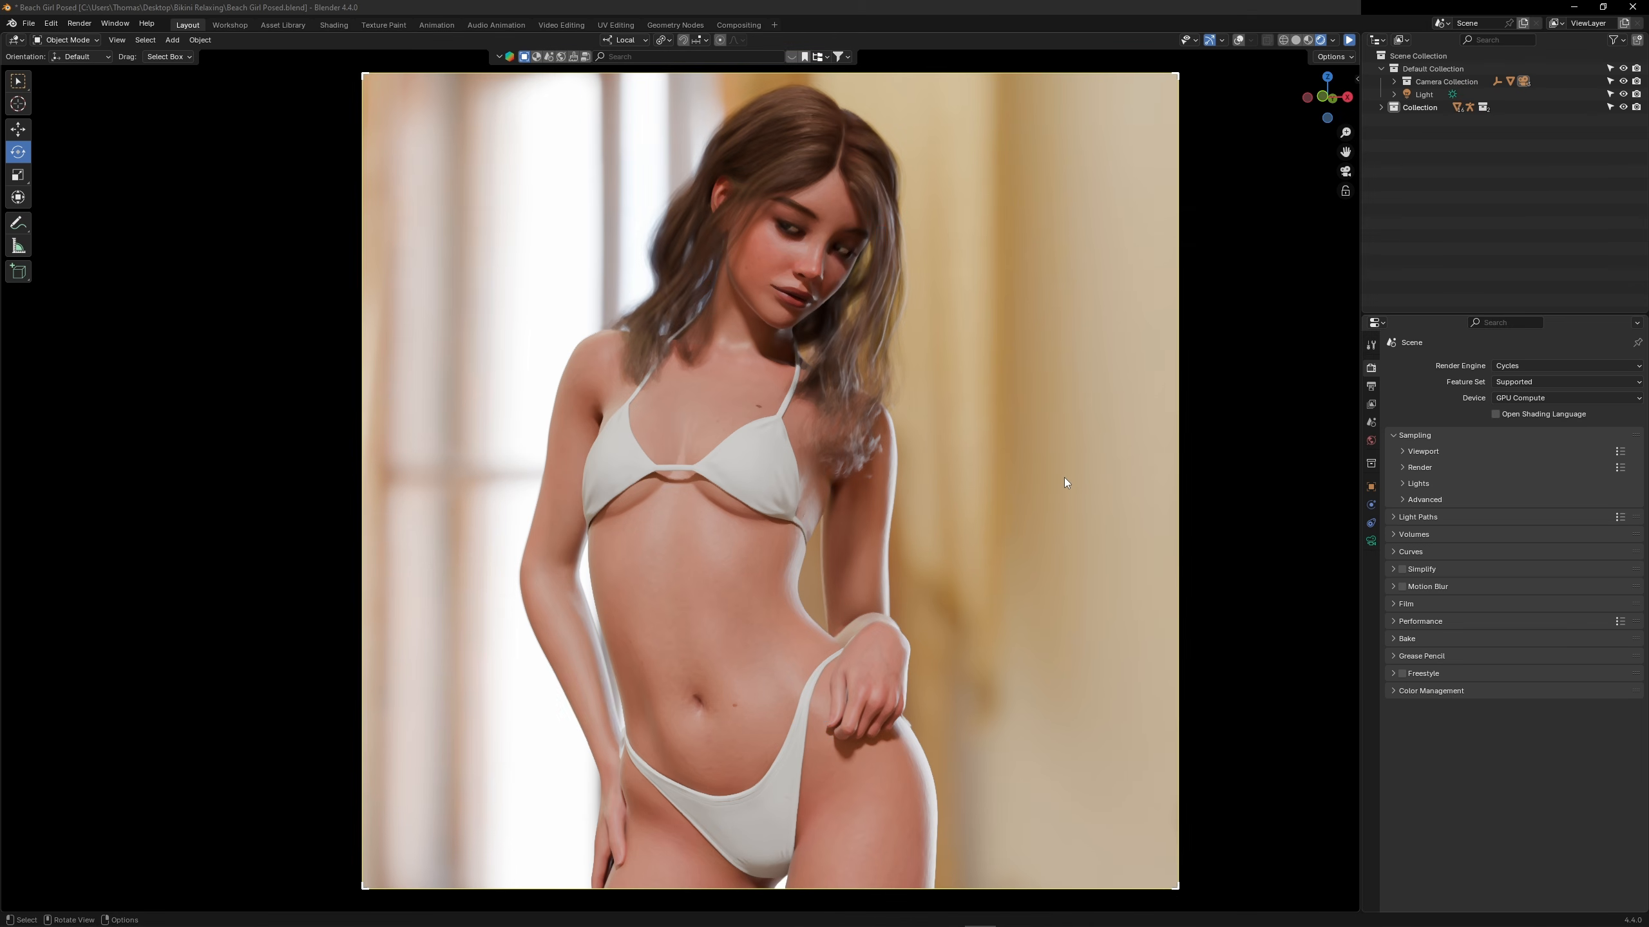
Turn off the viewport noise threshold and set the viewport samples to 1000
click(1298, 477)
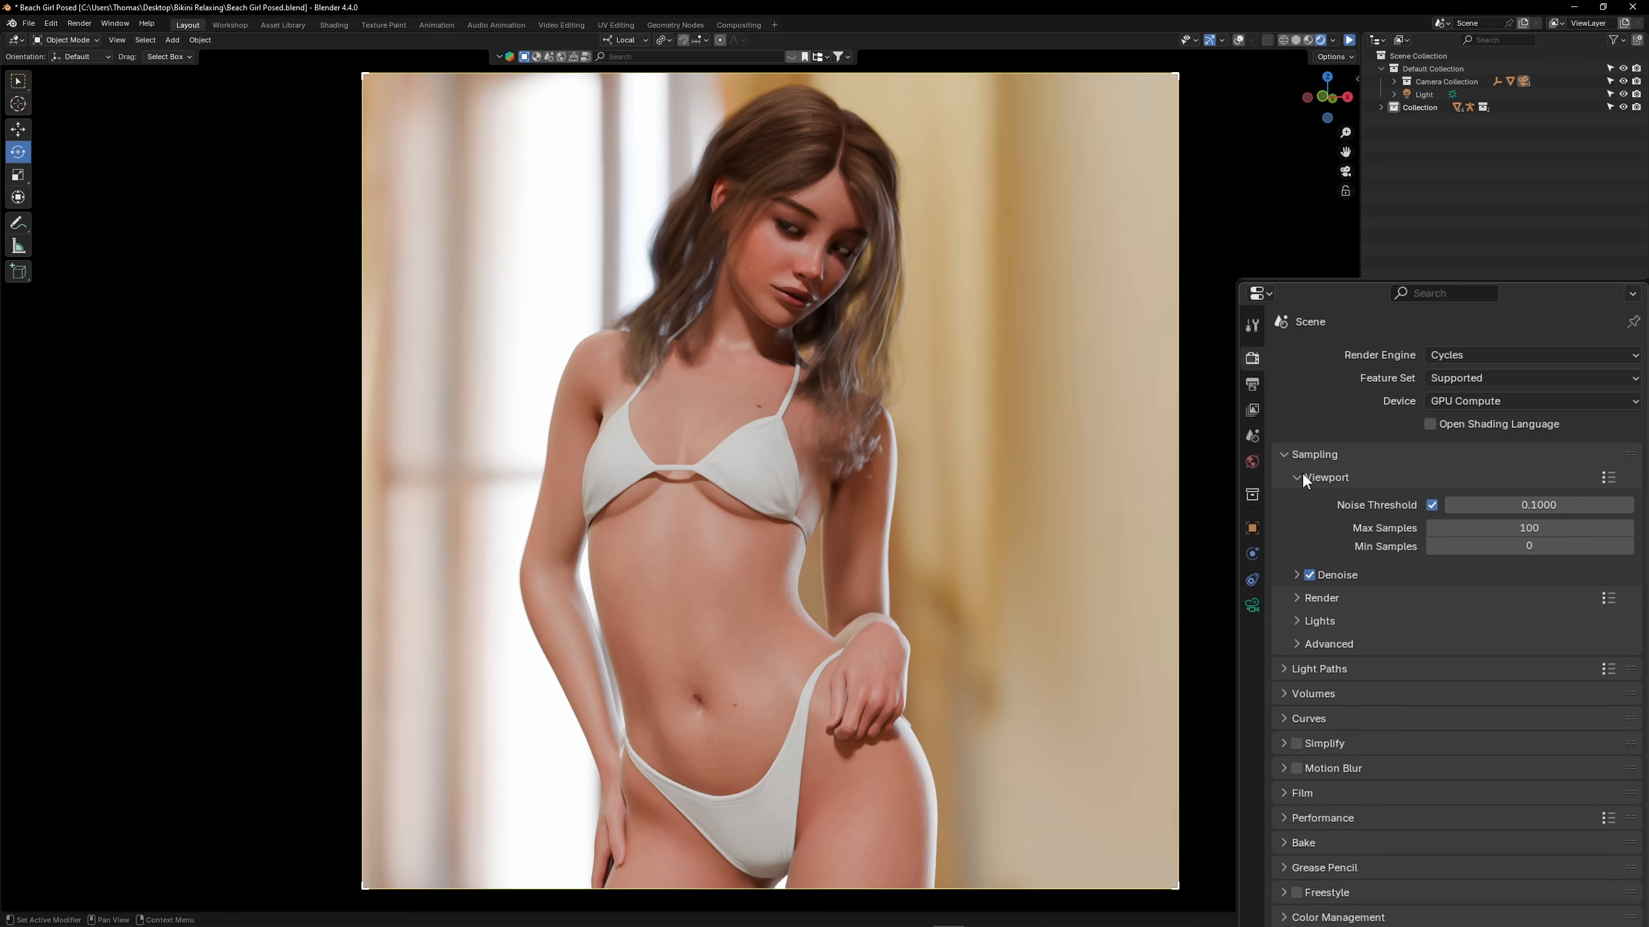
click(1448, 528)
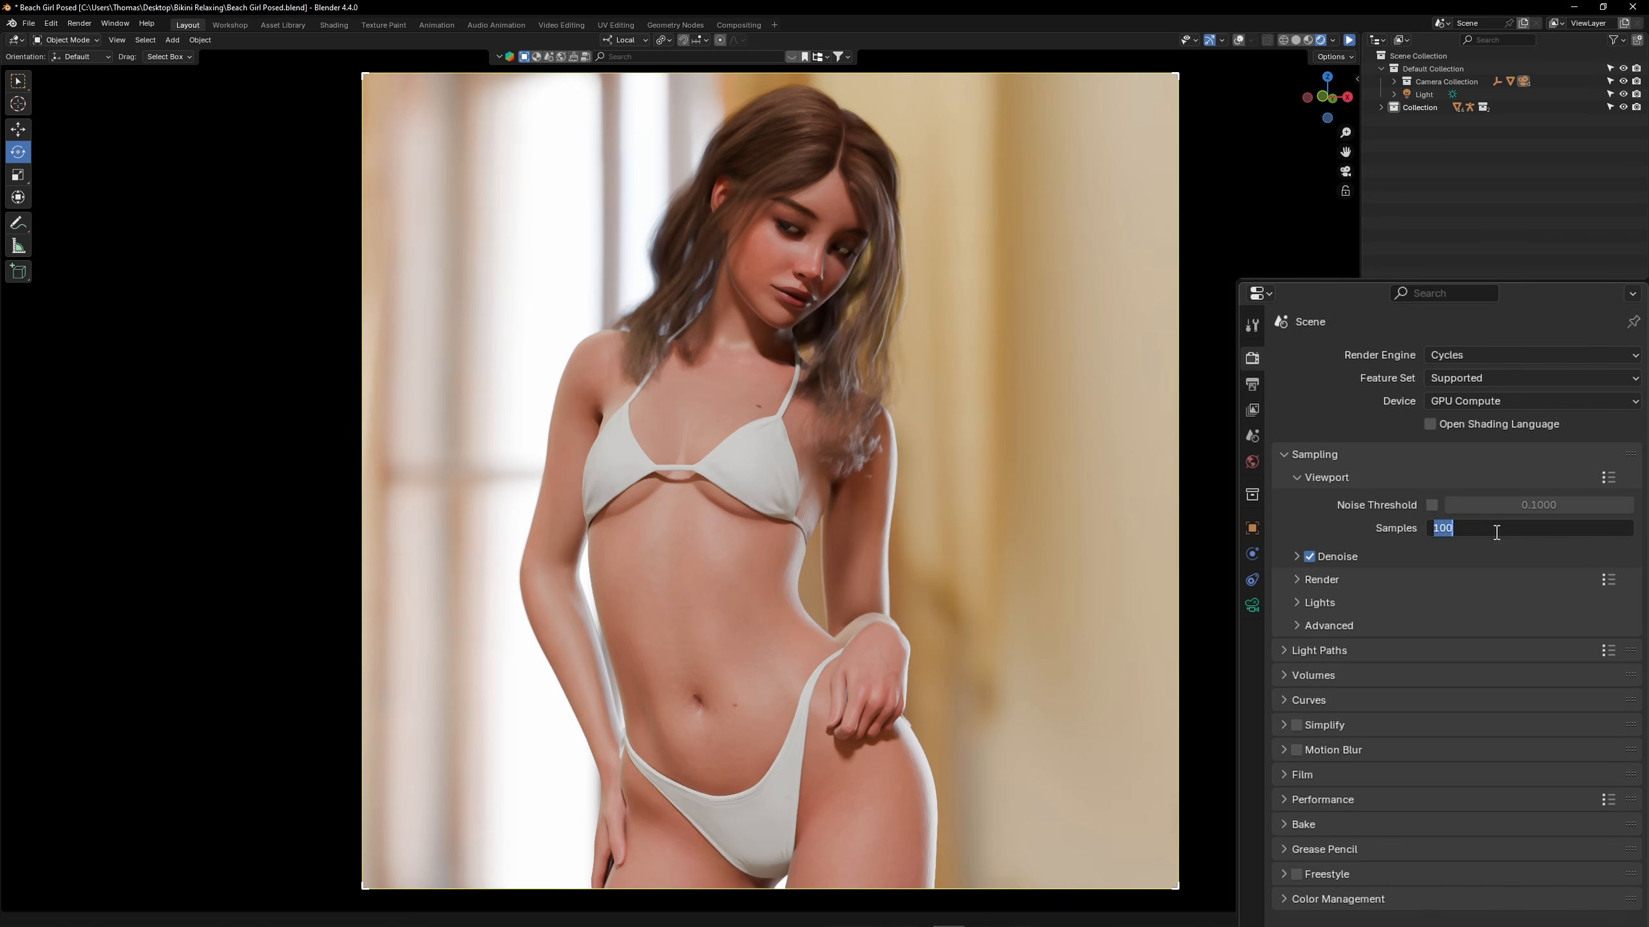
text(1000)
key(Return)
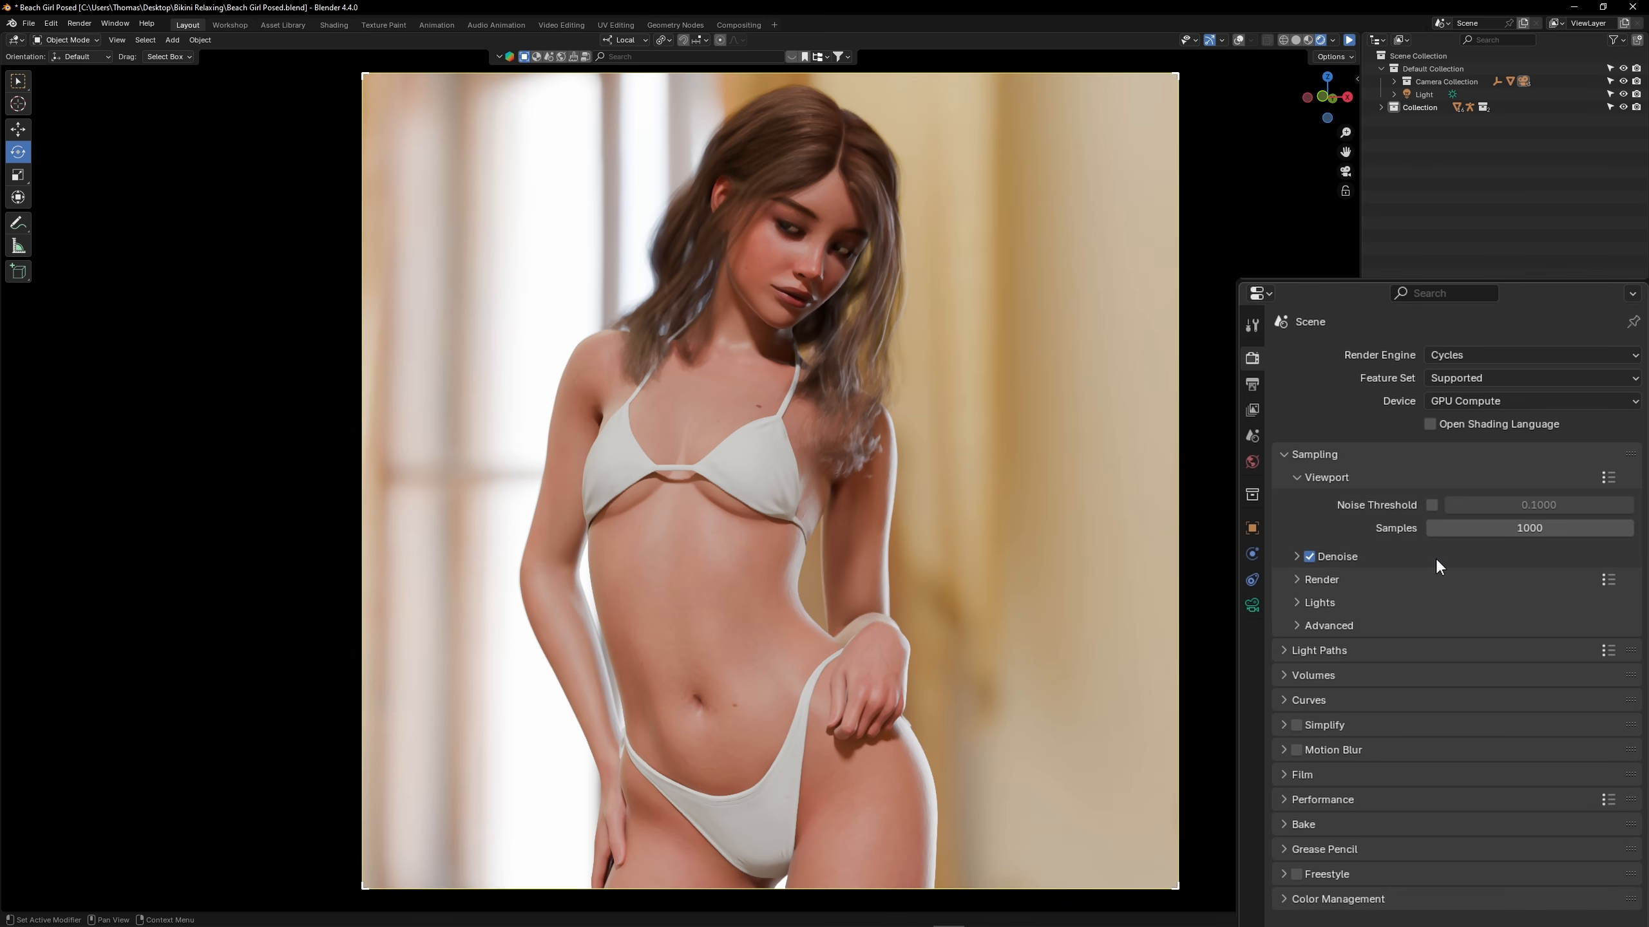
click(1298, 477)
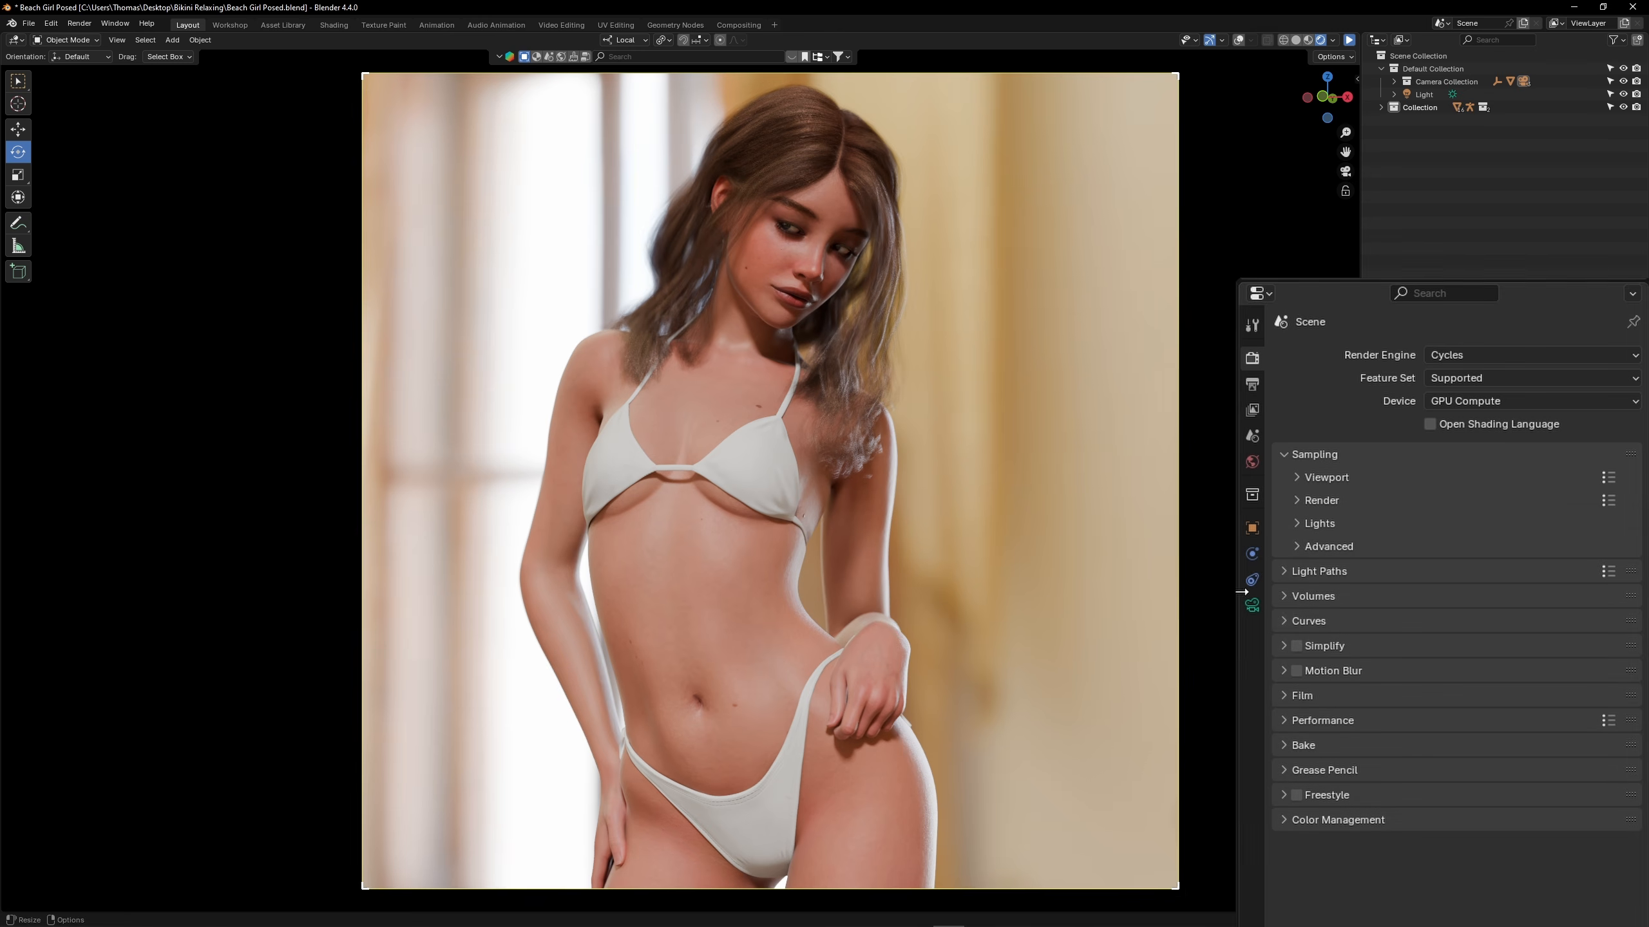
Apply the Fast Global Illumination preset to the Cycles light paths
click(1283, 572)
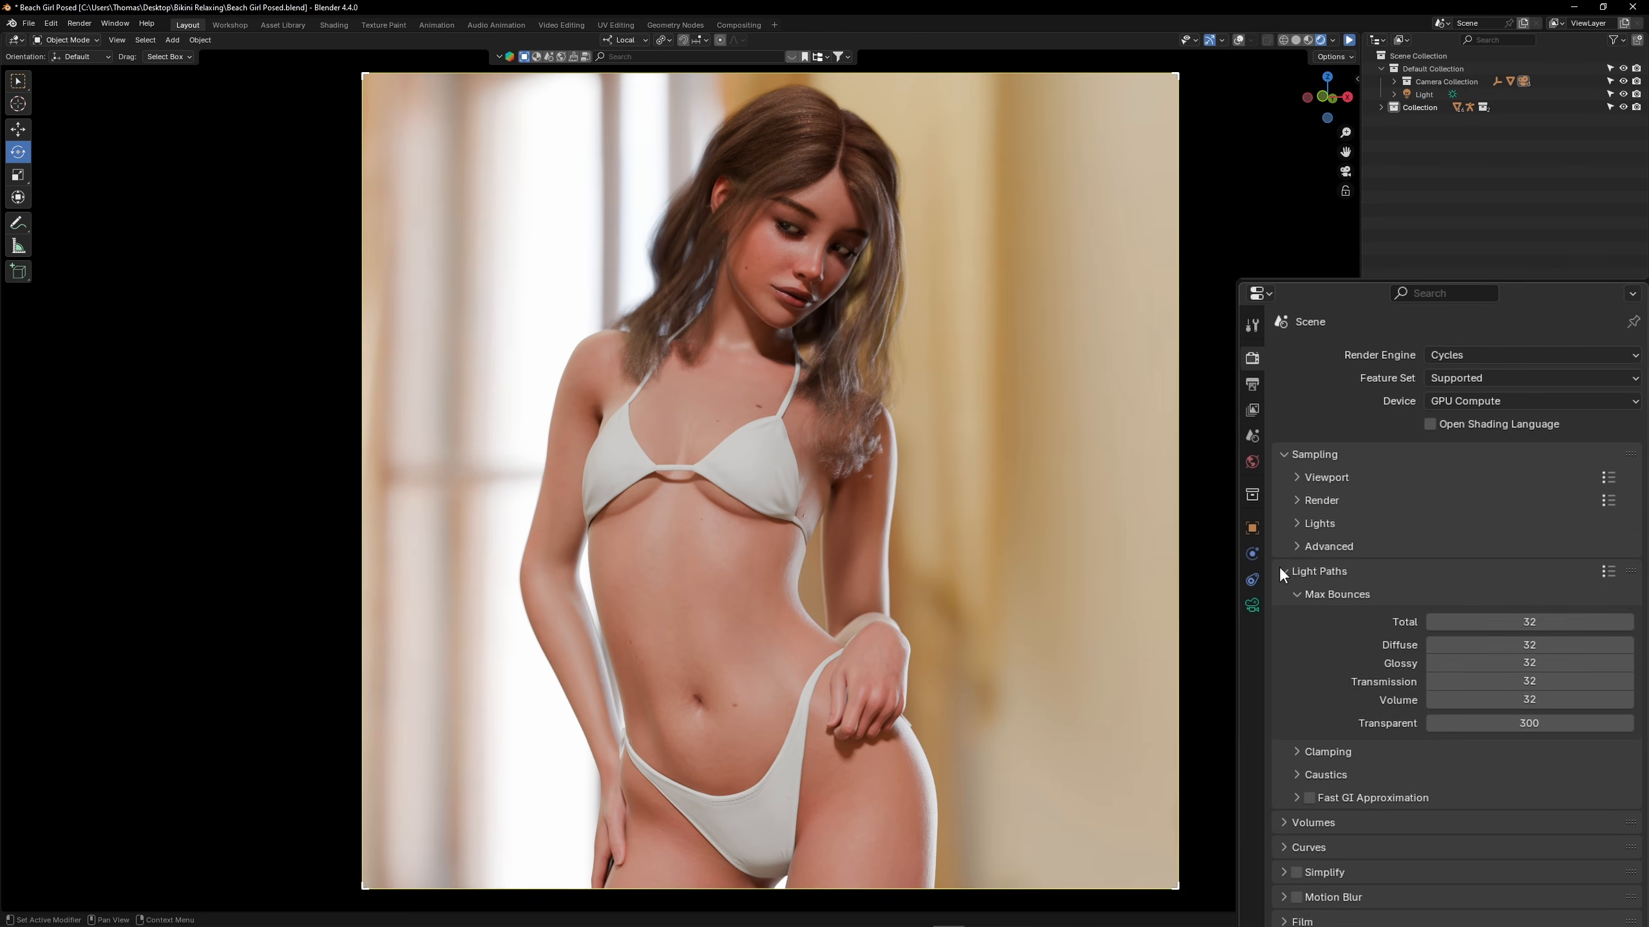
click(1608, 571)
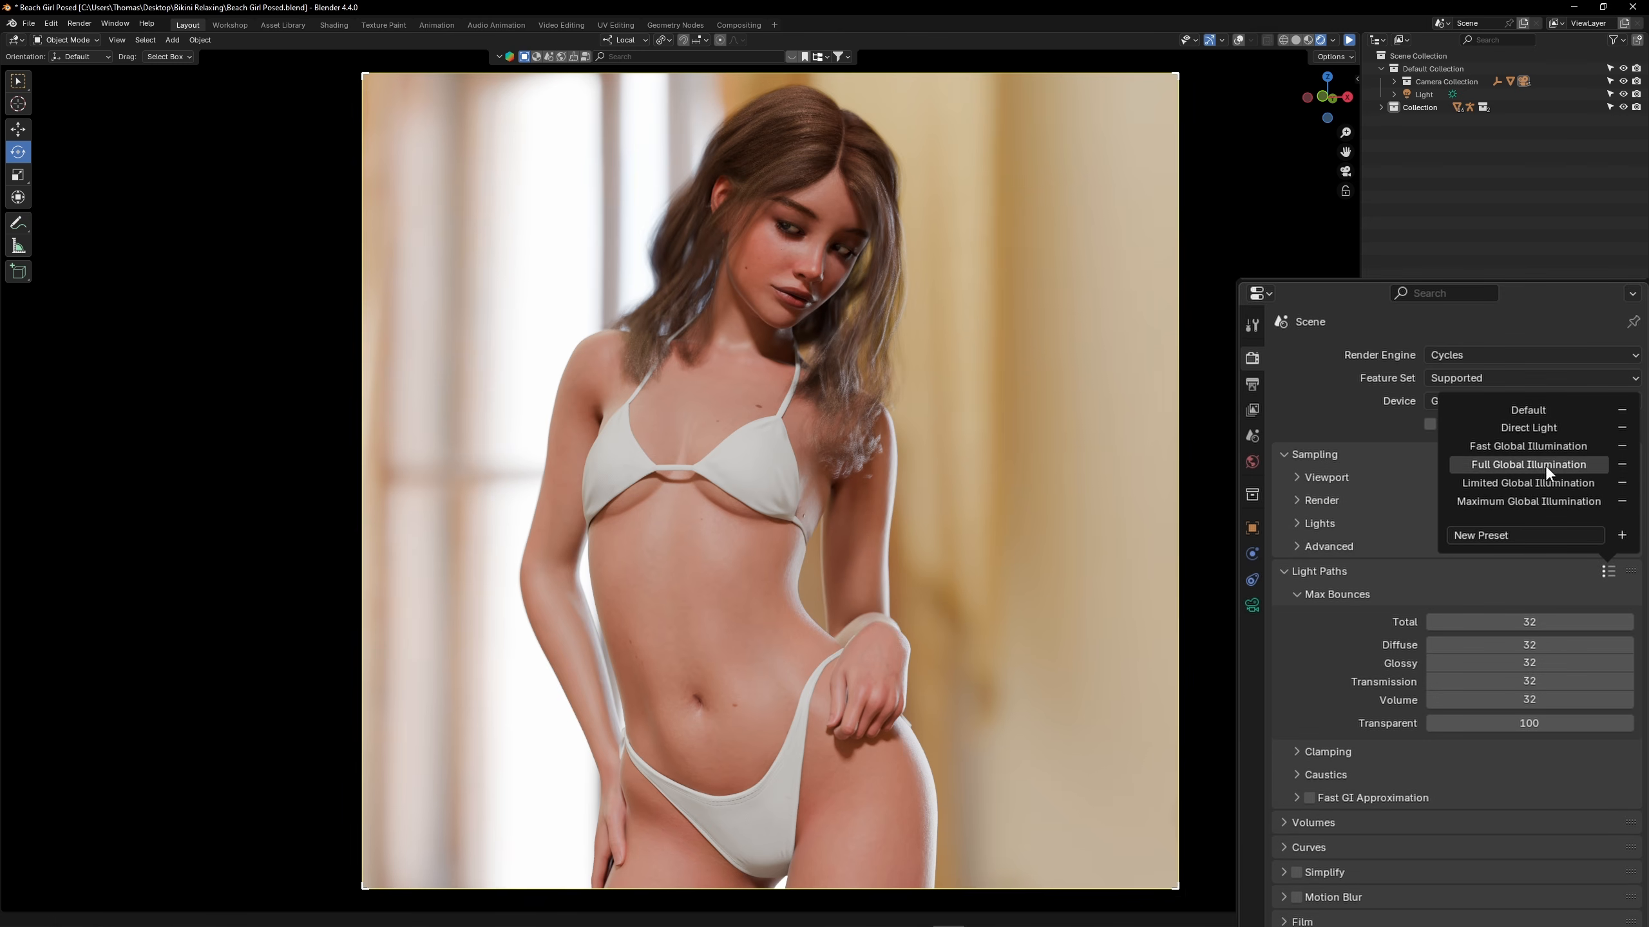
click(1462, 447)
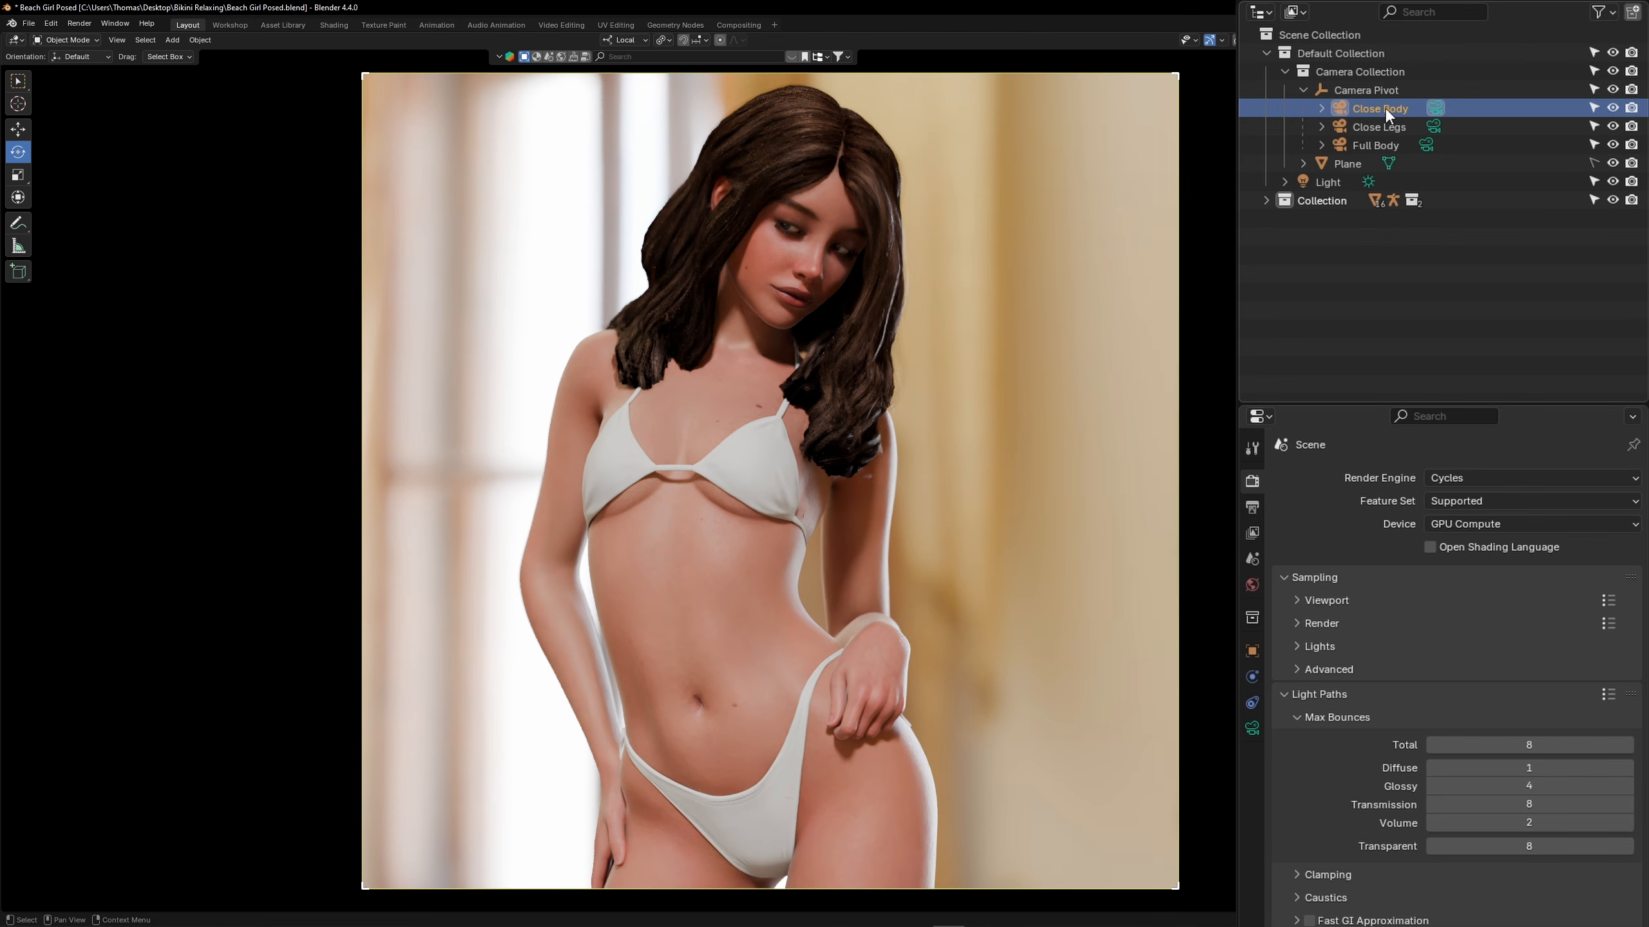
Turn off depth of field for the Close Body camera and disable the compositor in the viewport
click(1252, 730)
click(1296, 632)
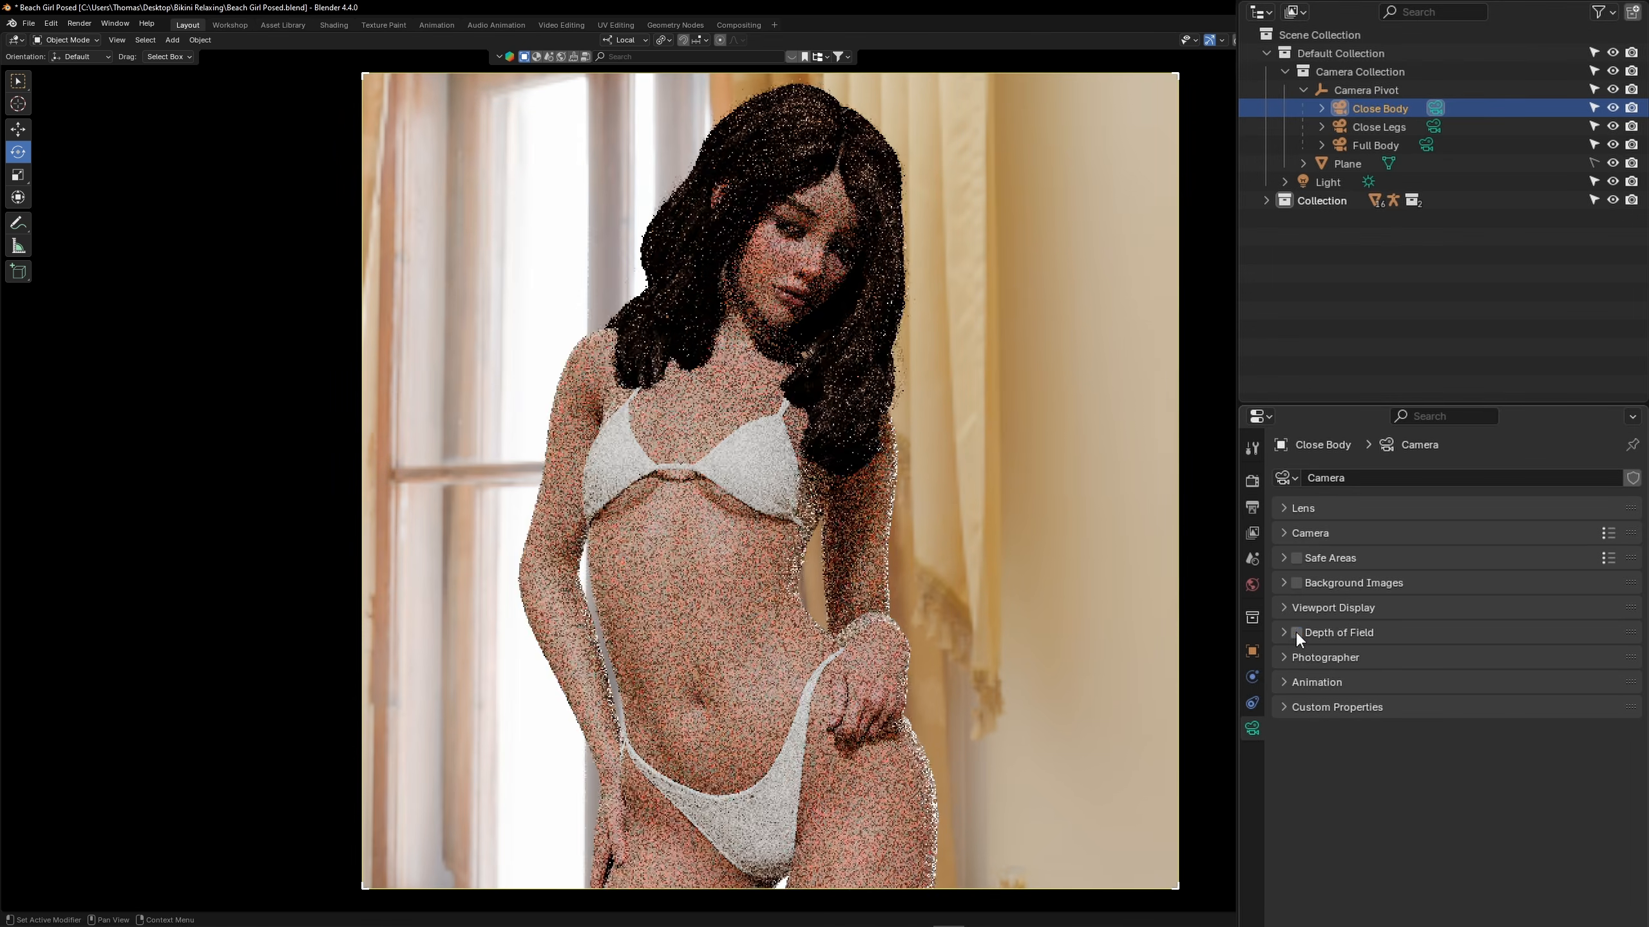
click(1407, 23)
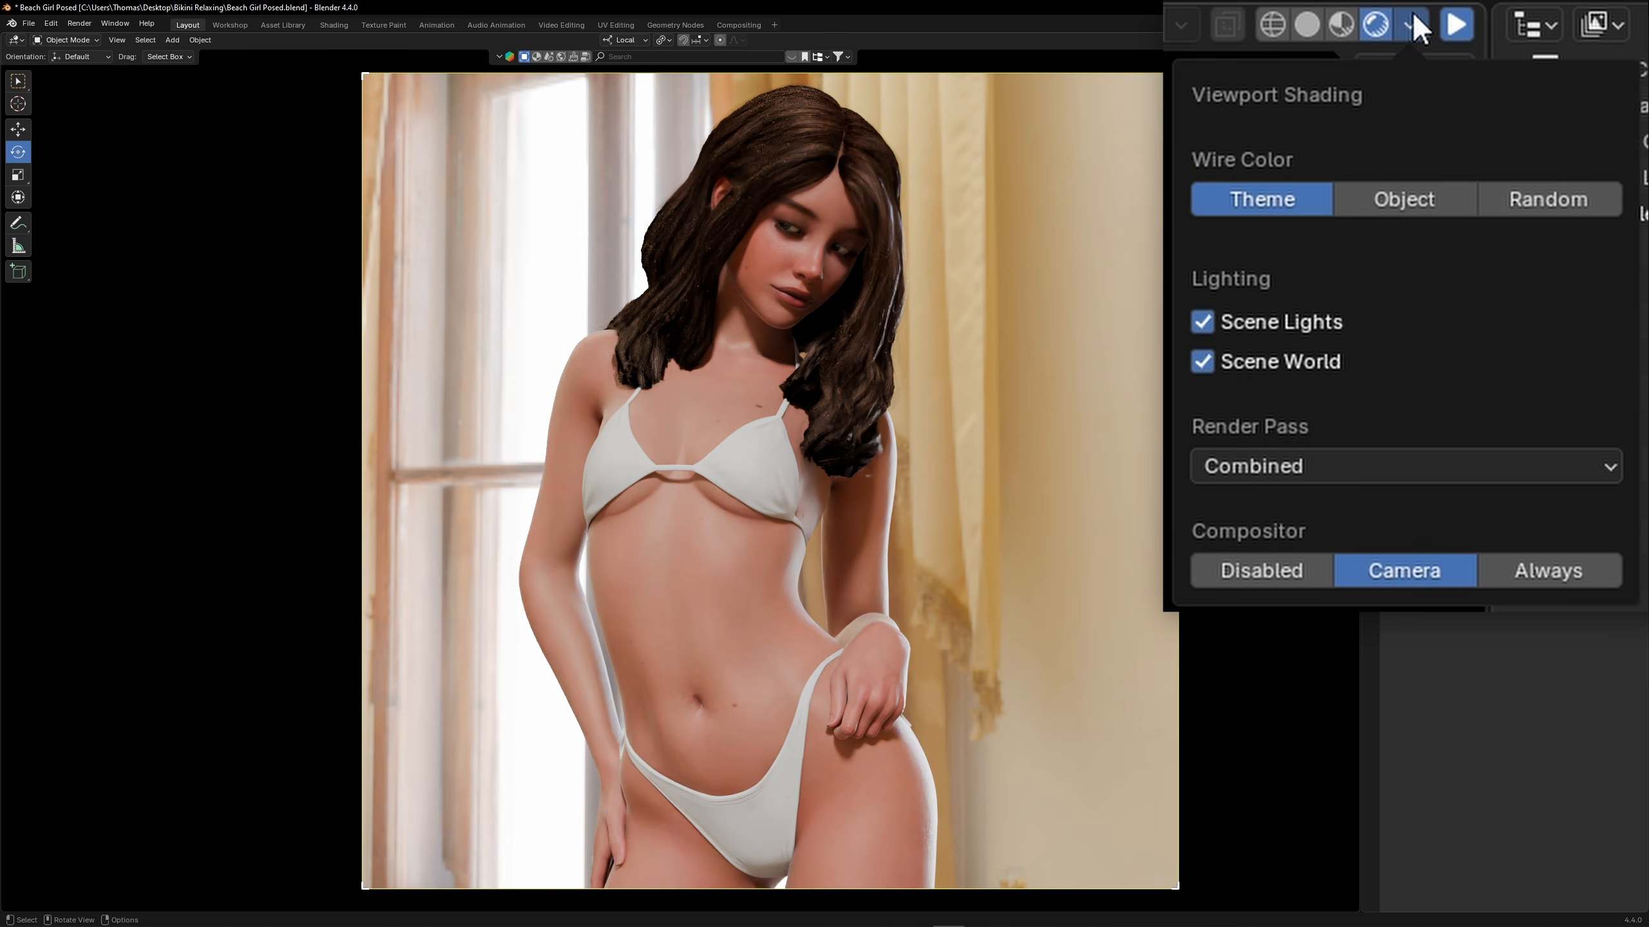
click(1262, 575)
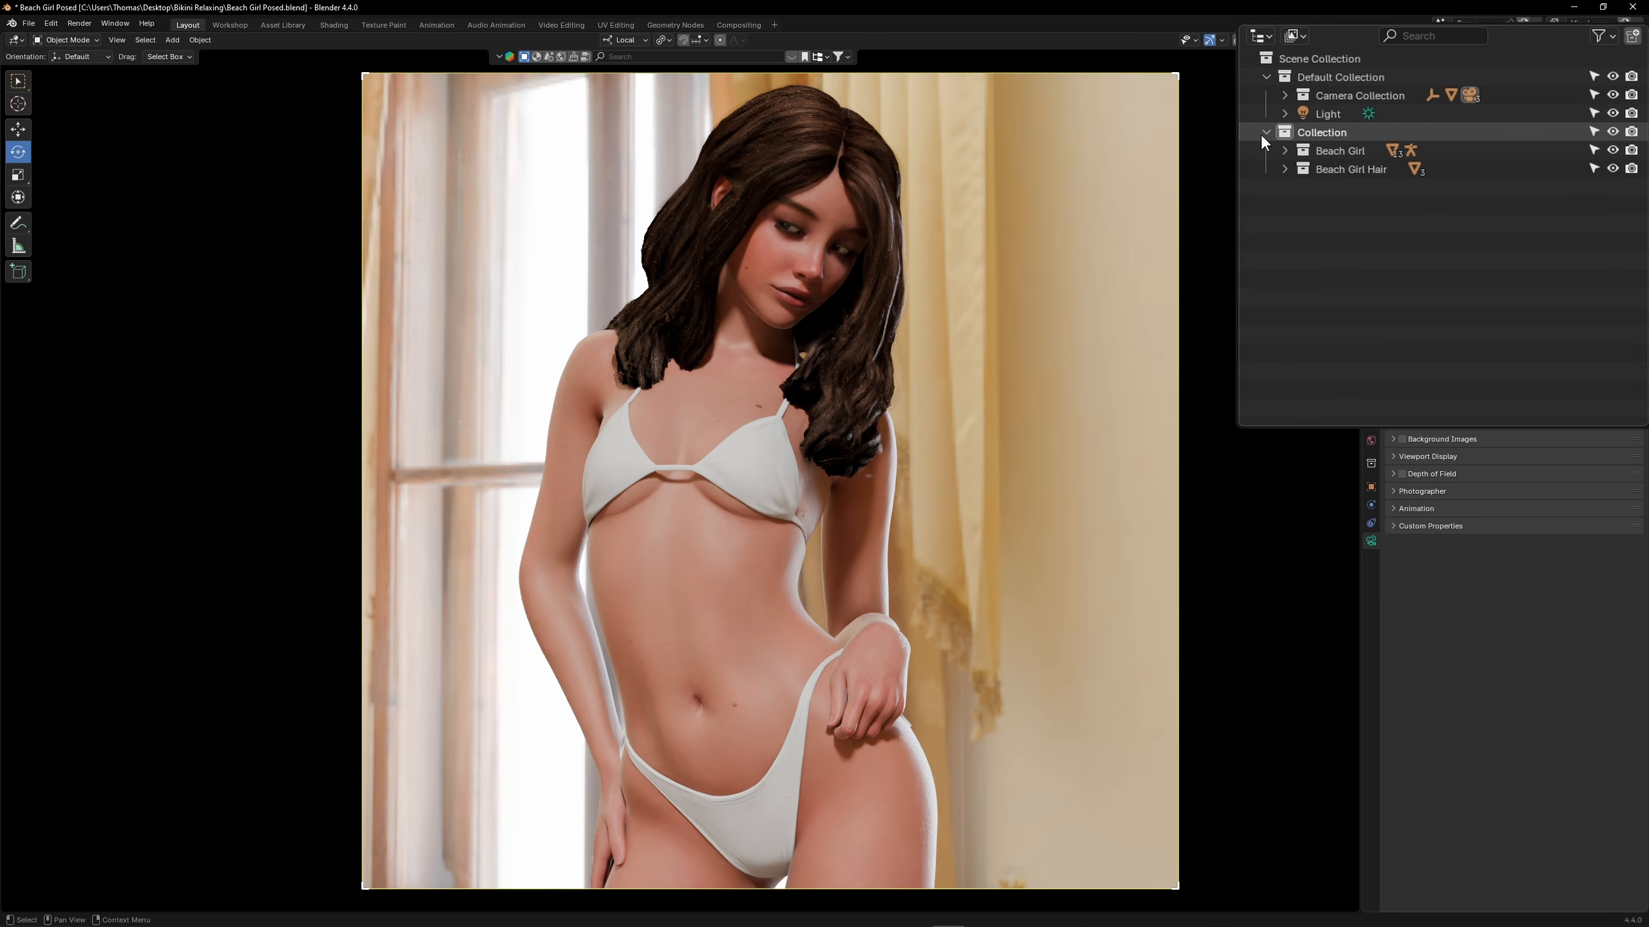
Hide the Beach Girl Hair collection and restrict the render to a tall region around the figure
click(1612, 169)
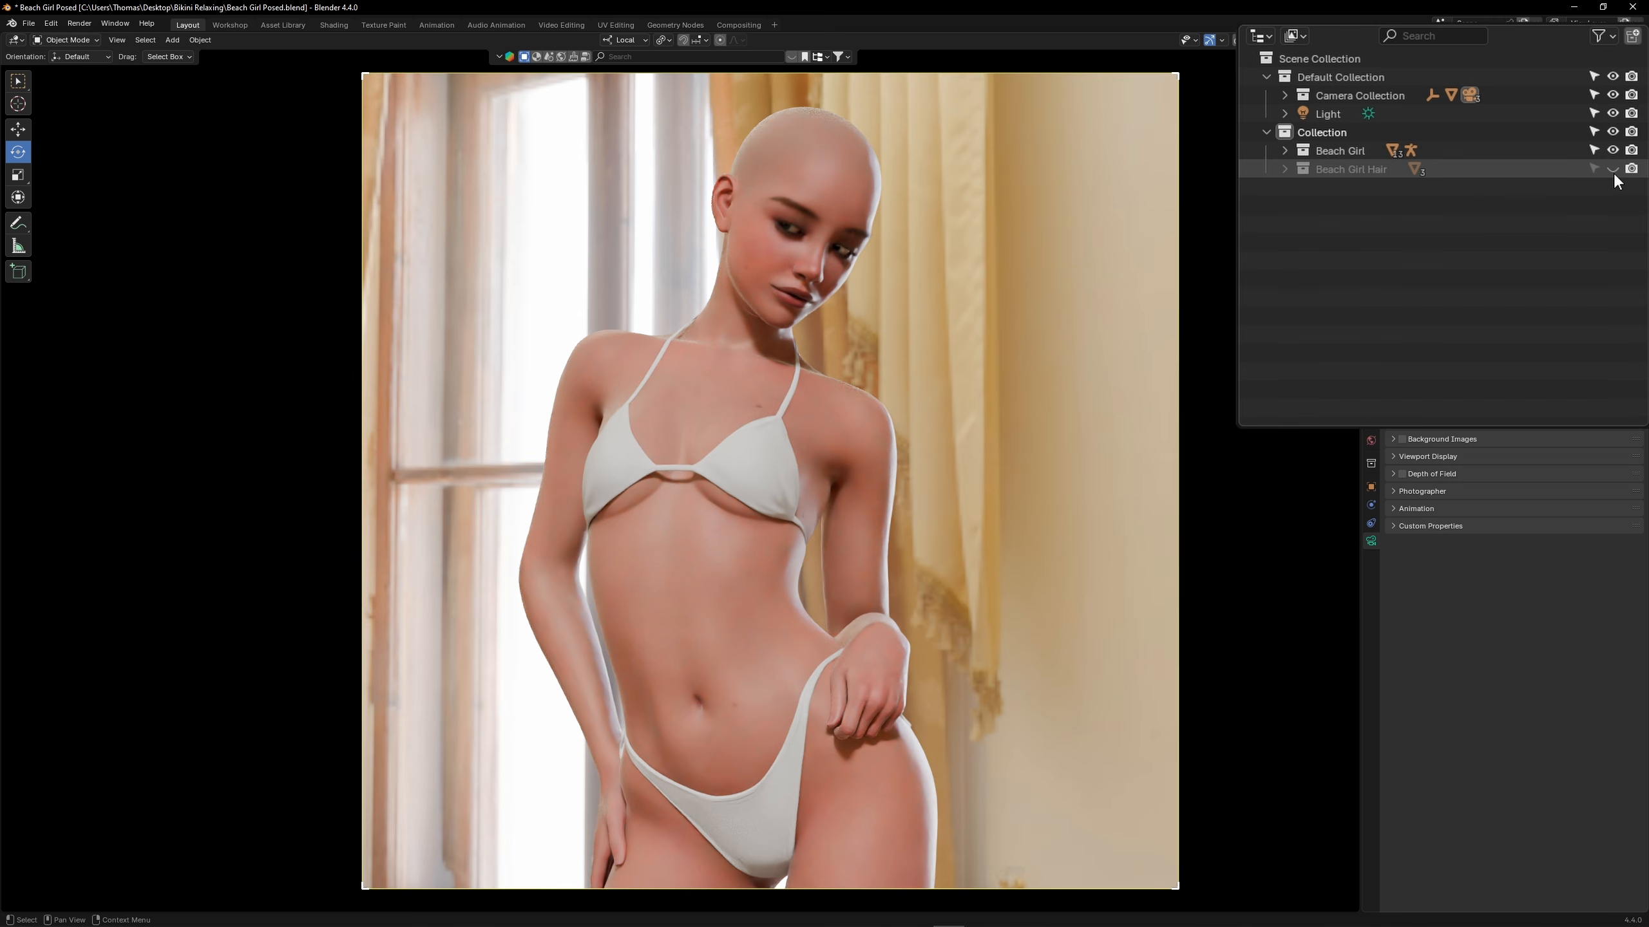
key(ctrl+b)
drag(512, 174, 950, 886)
Set the Easy HDRI background display to Solid
key(n)
click(1351, 177)
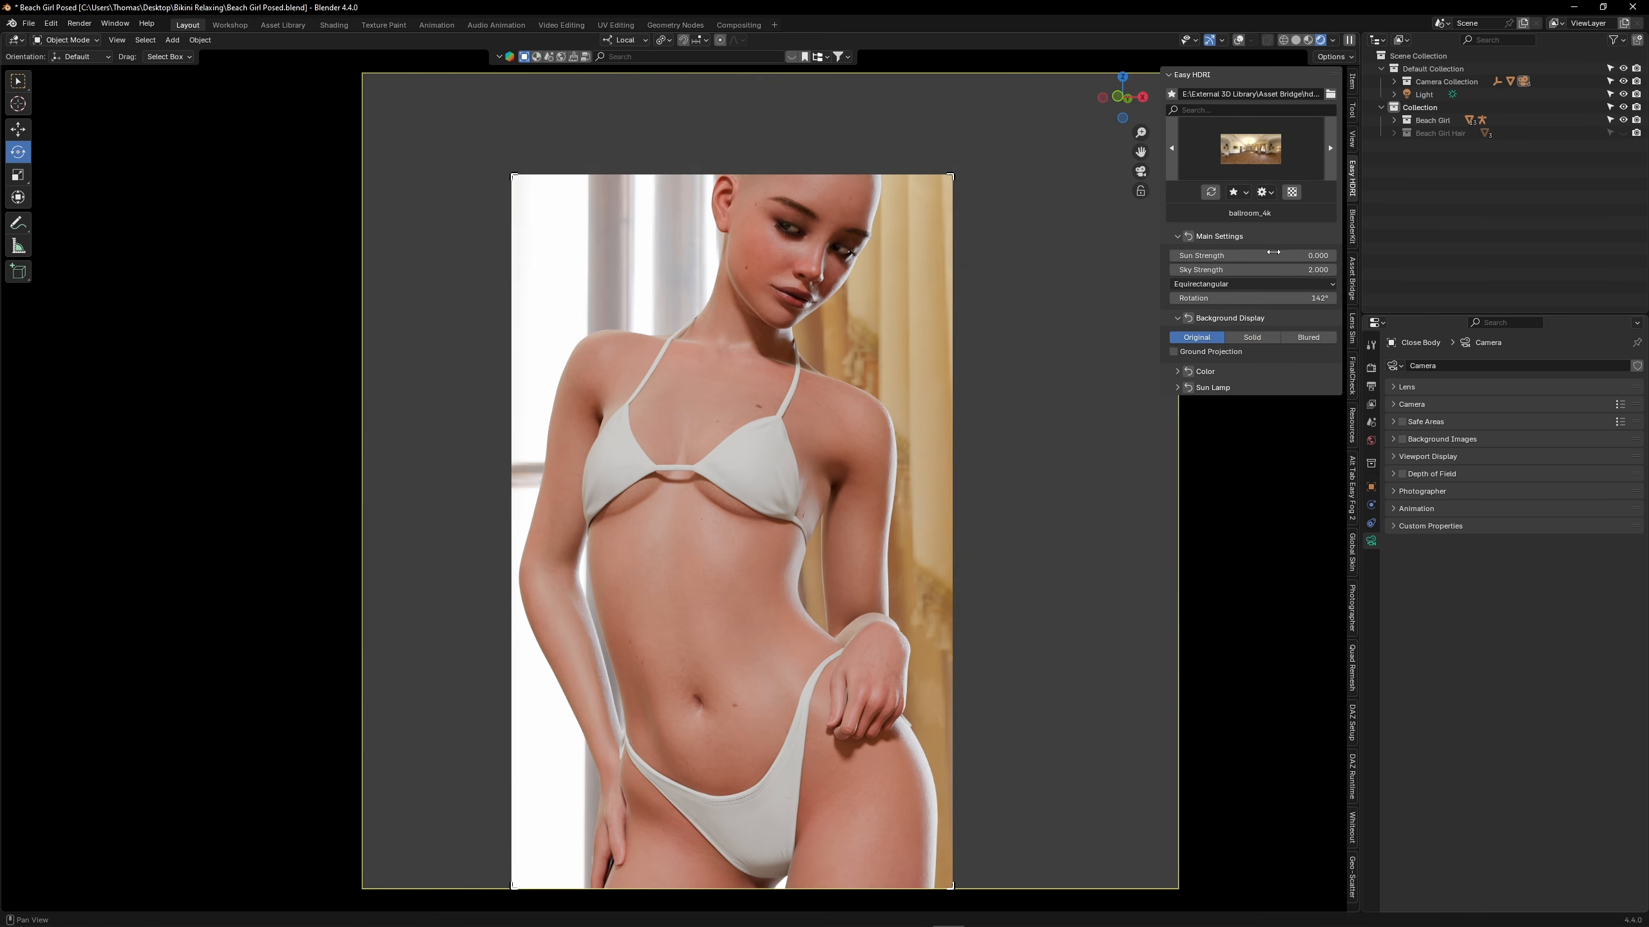
click(1236, 337)
key(n)
Duplicate the Beach Girl collection and hide the original one
click(1434, 120)
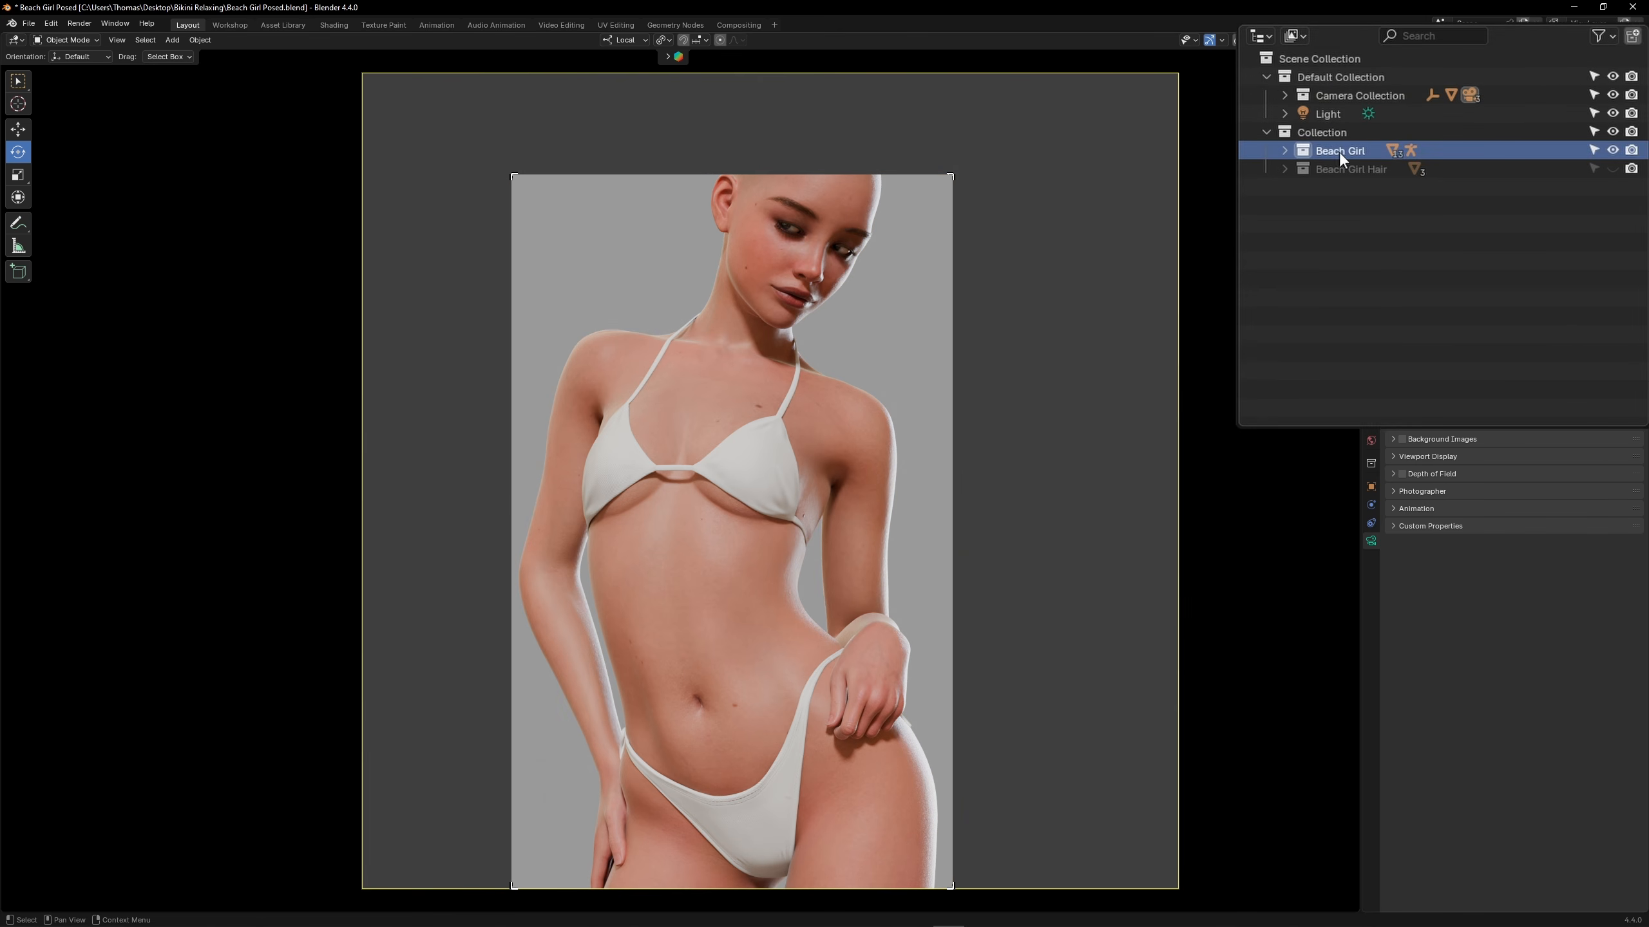
right_click(1448, 152)
click(1445, 166)
click(1613, 150)
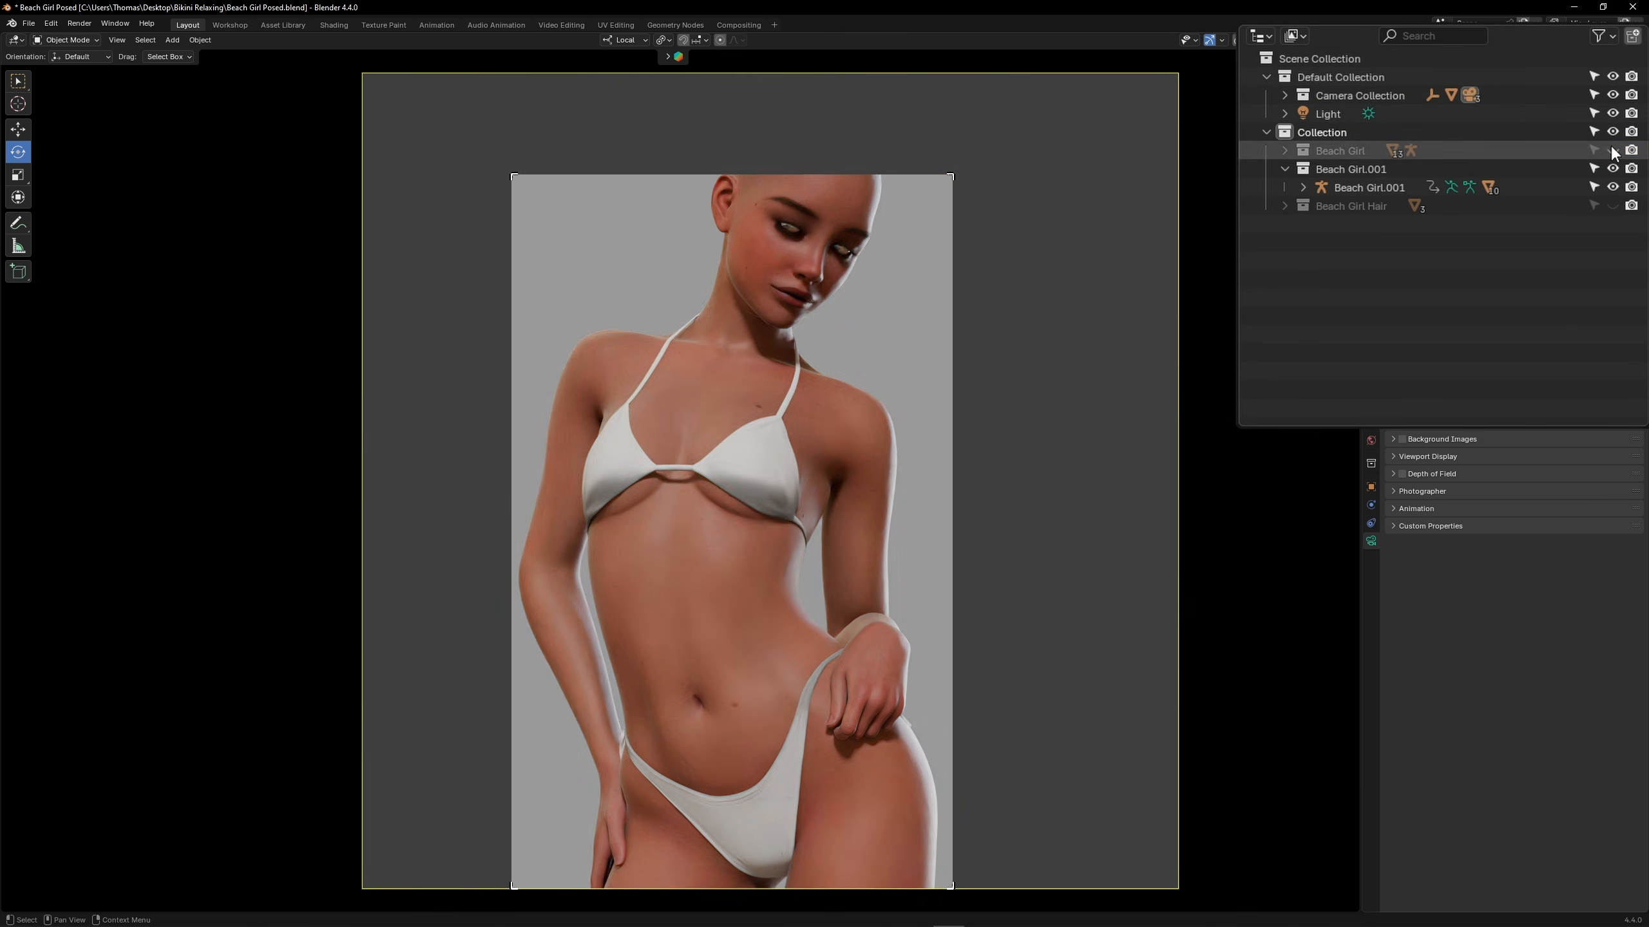
Rename the hidden source collection as Beach Girl Original
double_click(1376, 151)
text(Original)
key(Return)
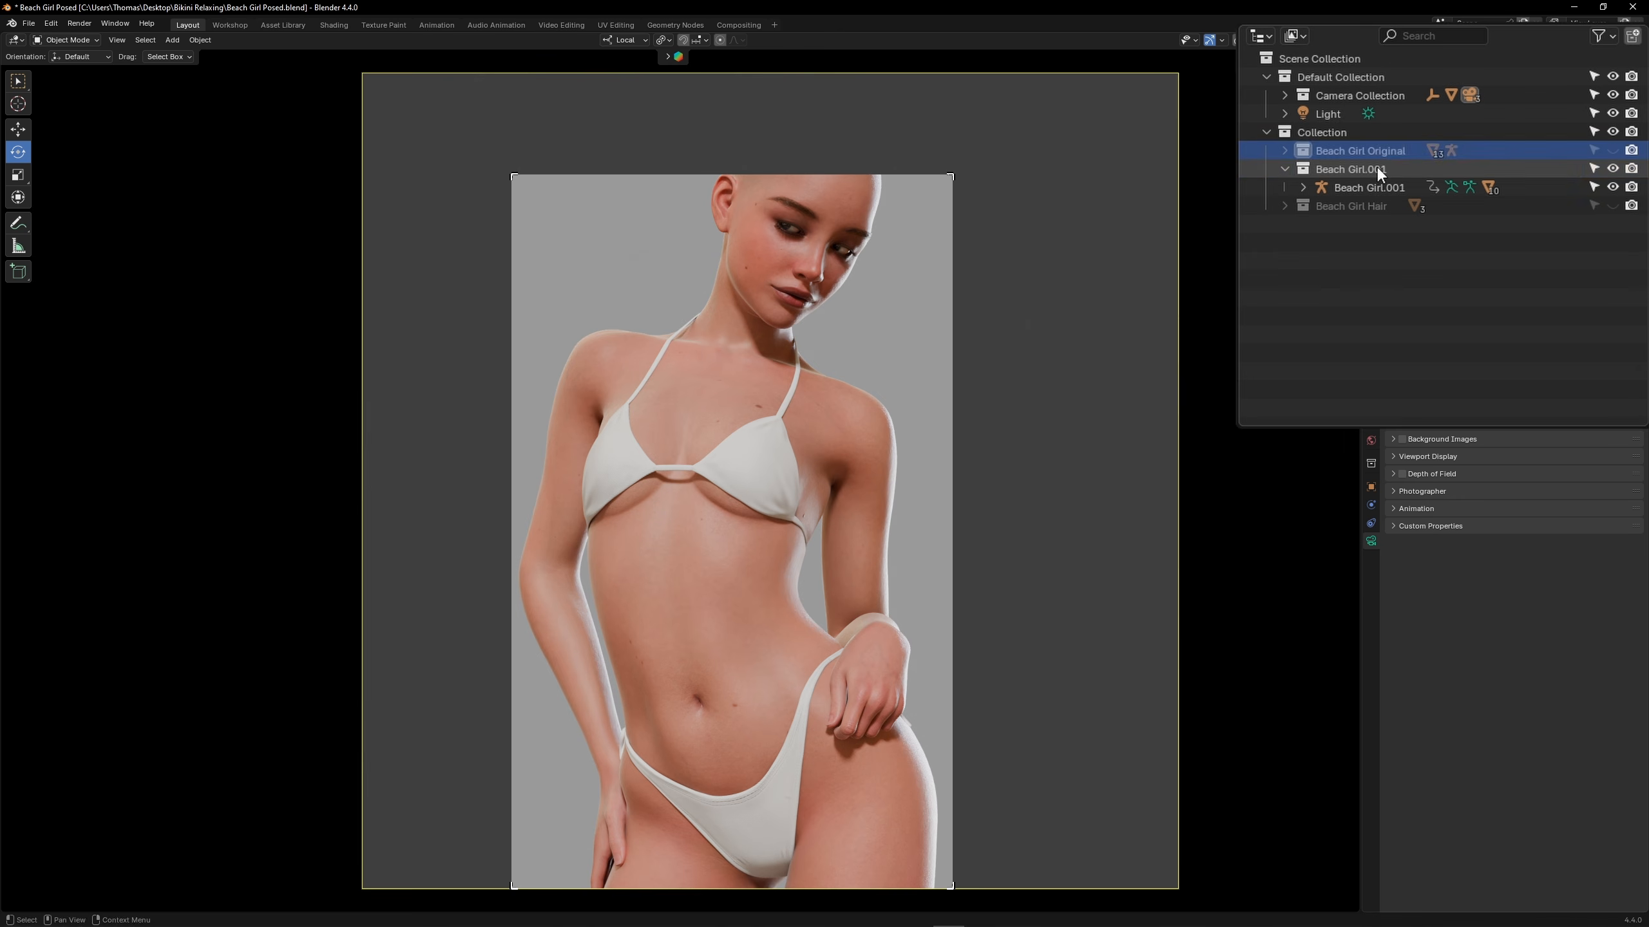
Rename the duplicated collection and the armature inside it as Beach Girl Global Skin
double_click(1376, 168)
key(BackSpace)
key(BackSpace)
text(Global Skin)
key(Return)
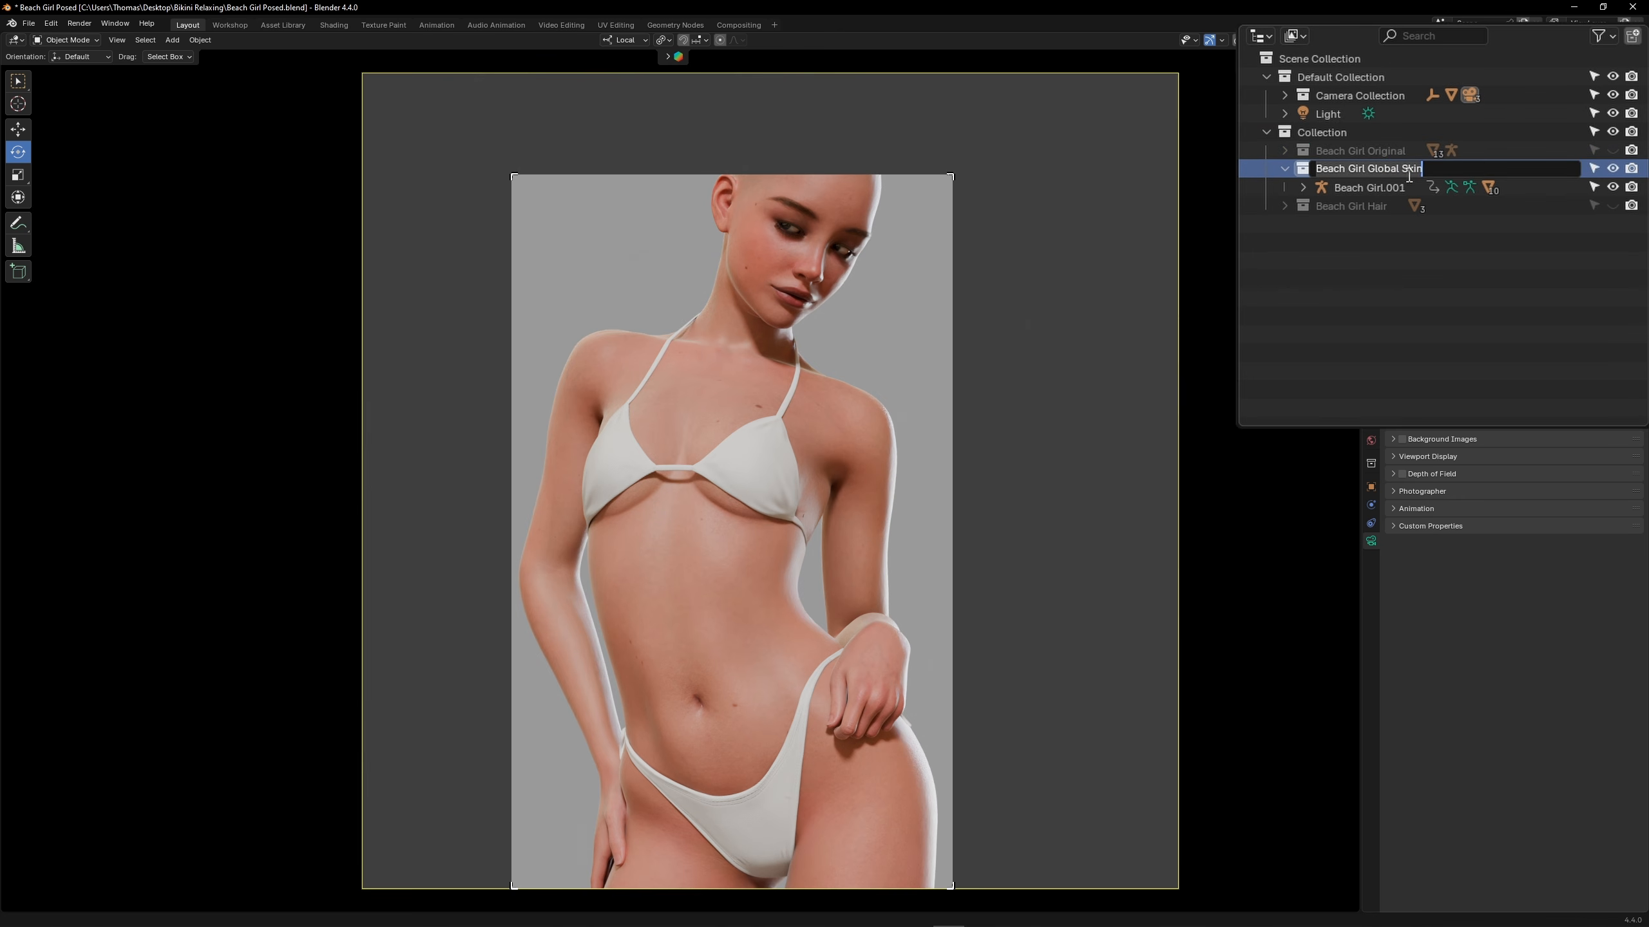
double_click(1398, 187)
key(Return)
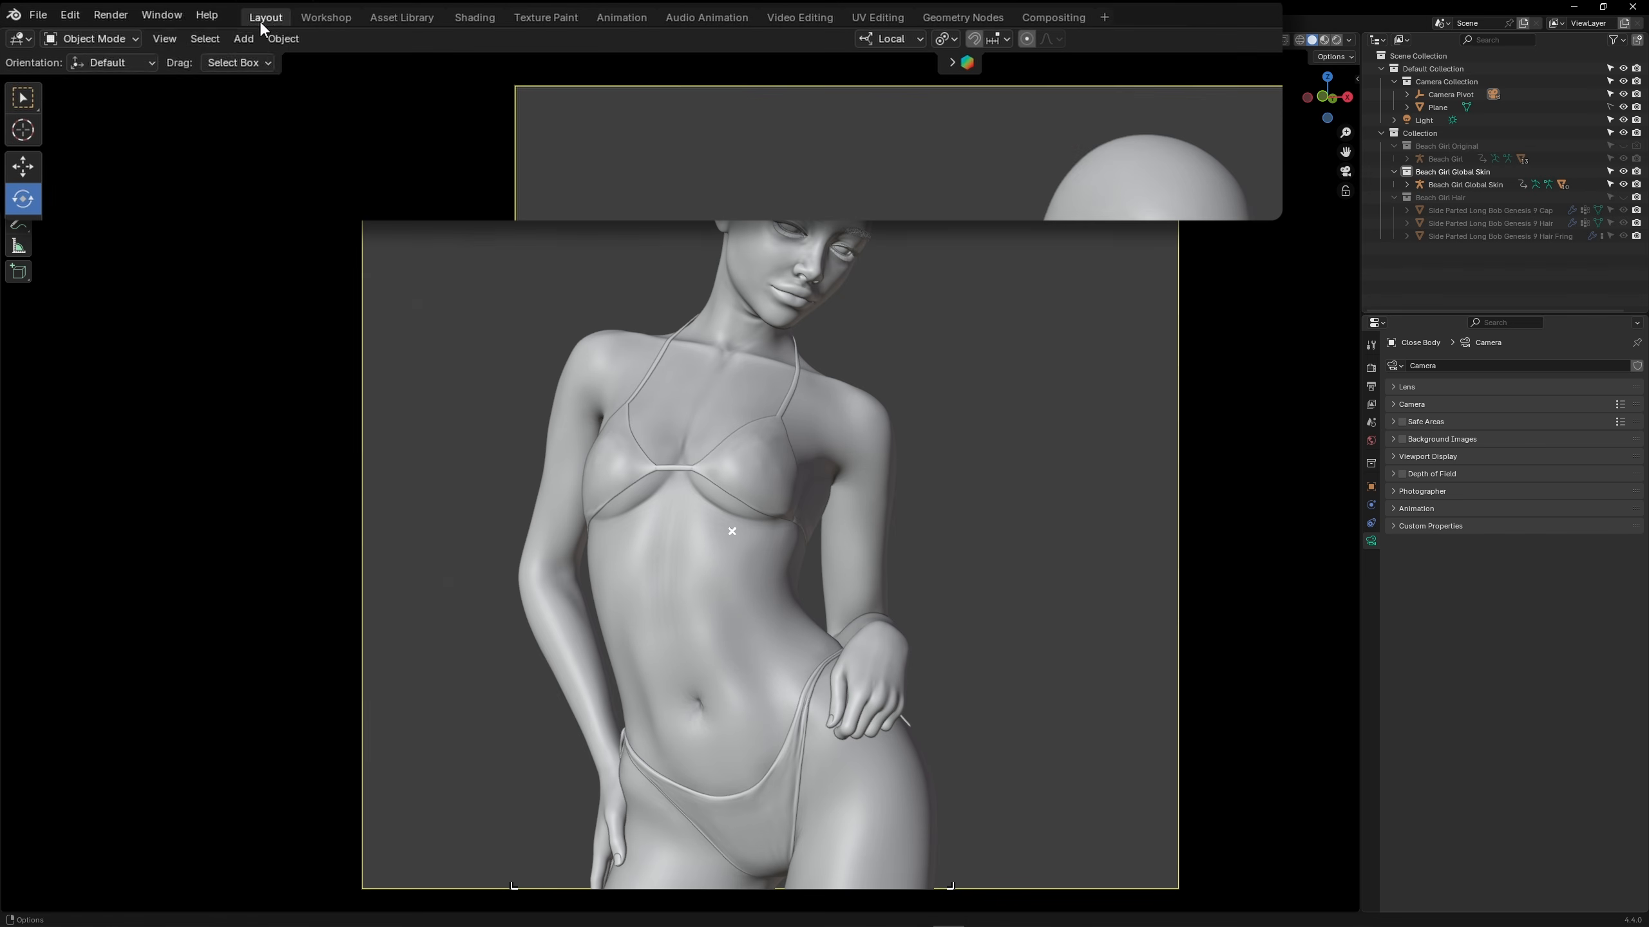
Duplicate the Layout workspace, reorder the copy to the back and name it Global Skin
right_click(188, 24)
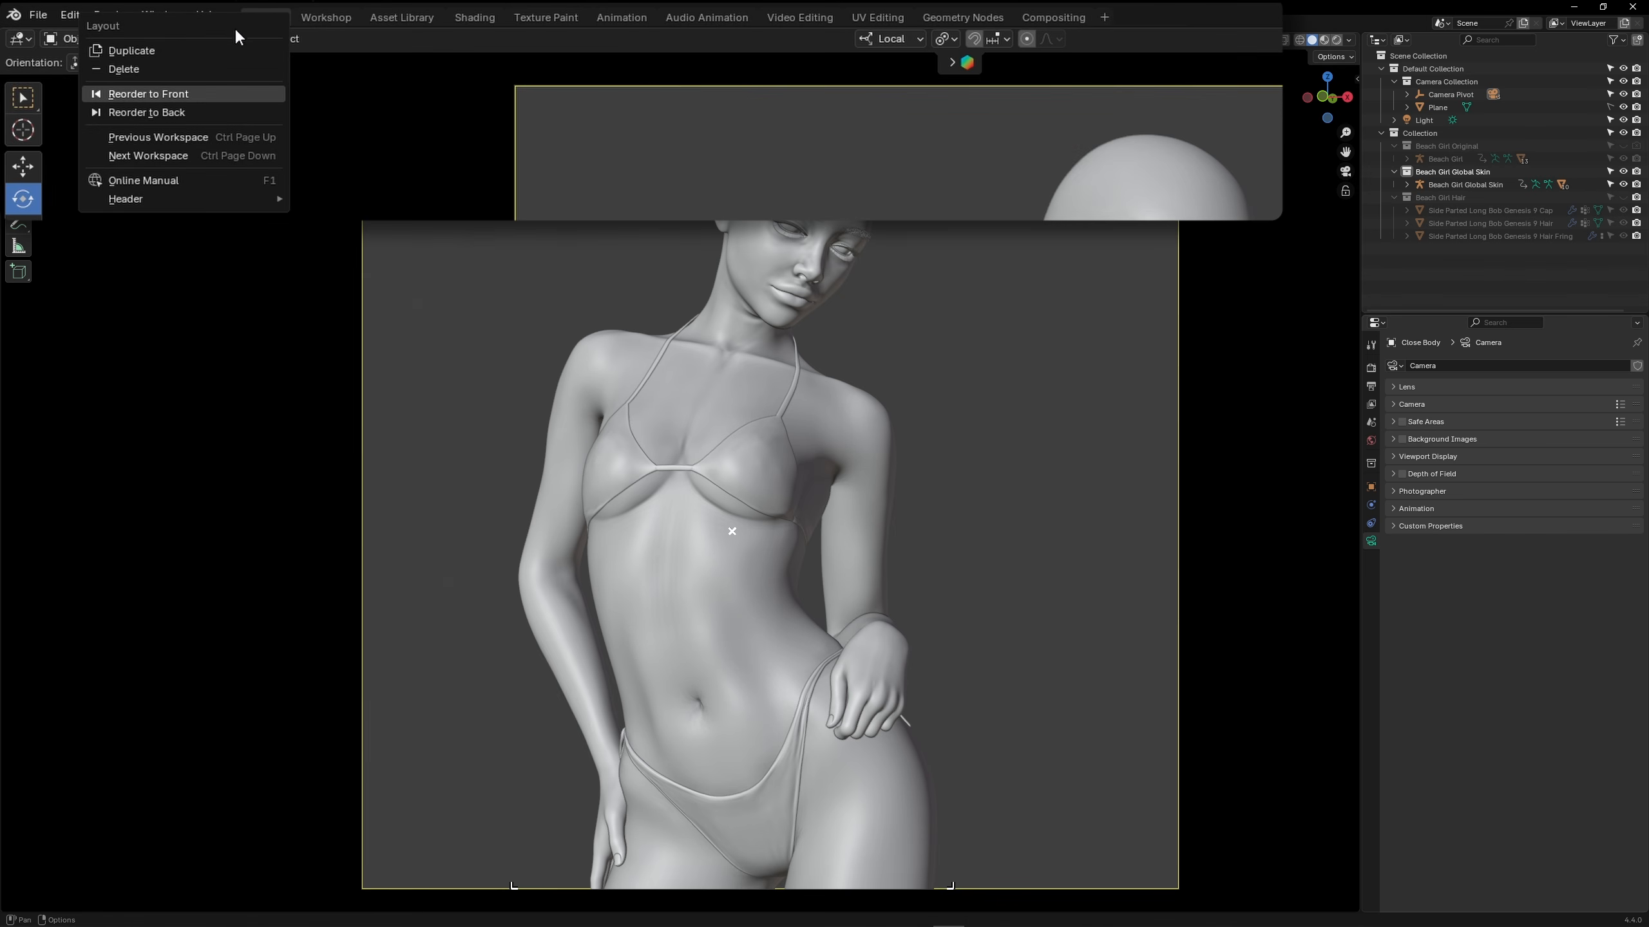
click(172, 49)
right_click(322, 17)
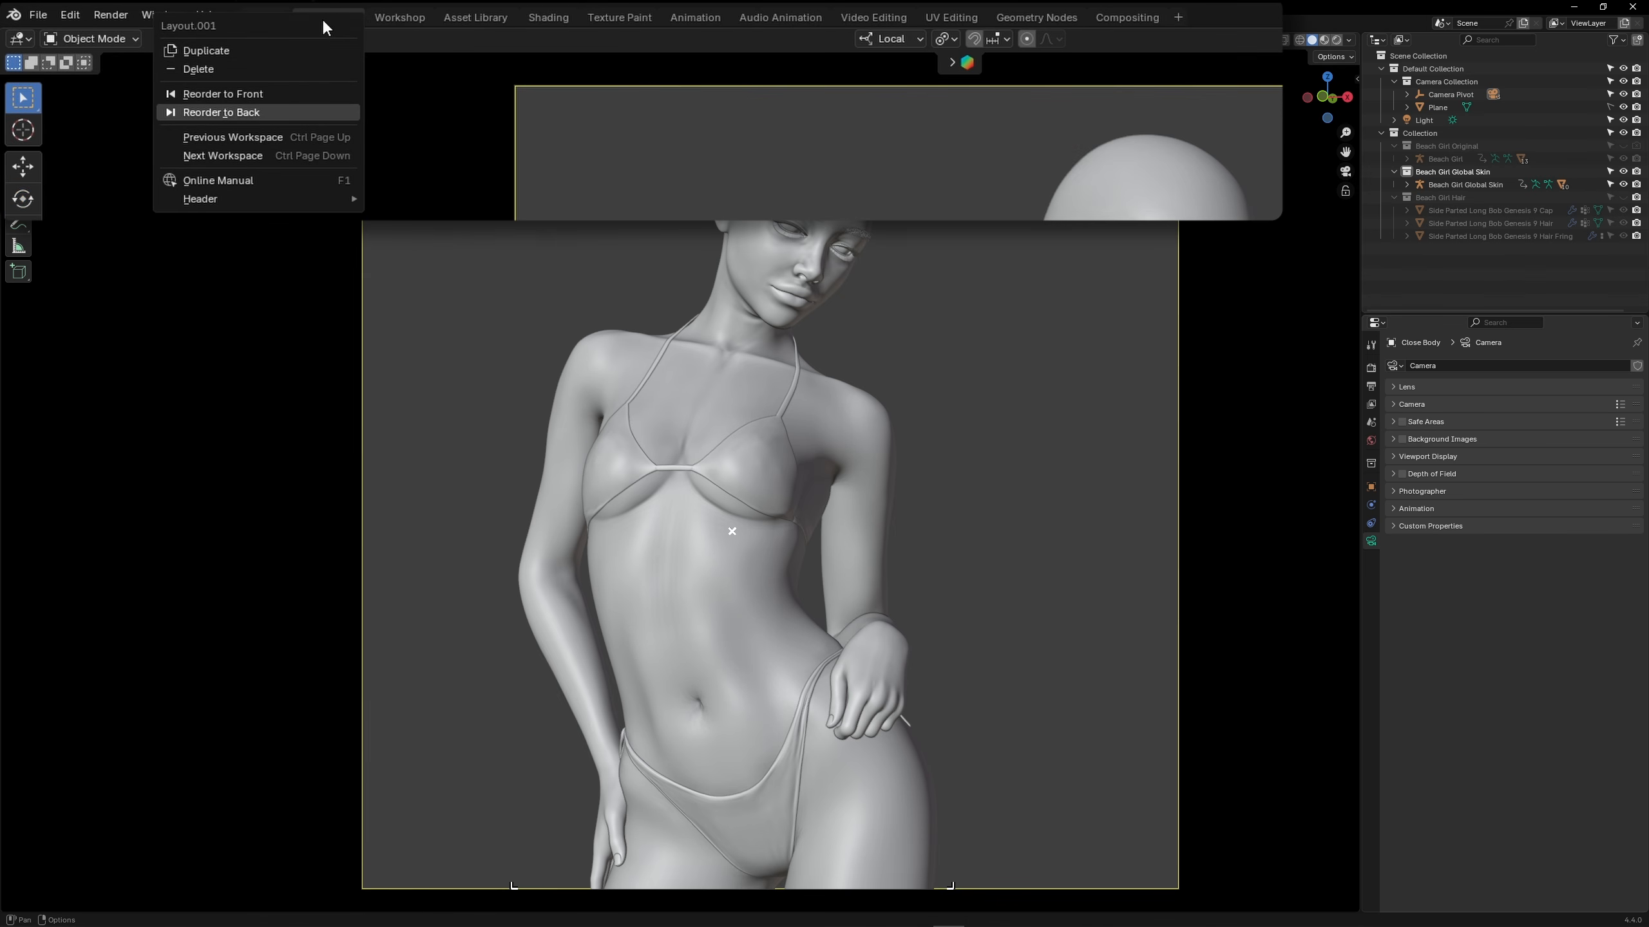
click(276, 109)
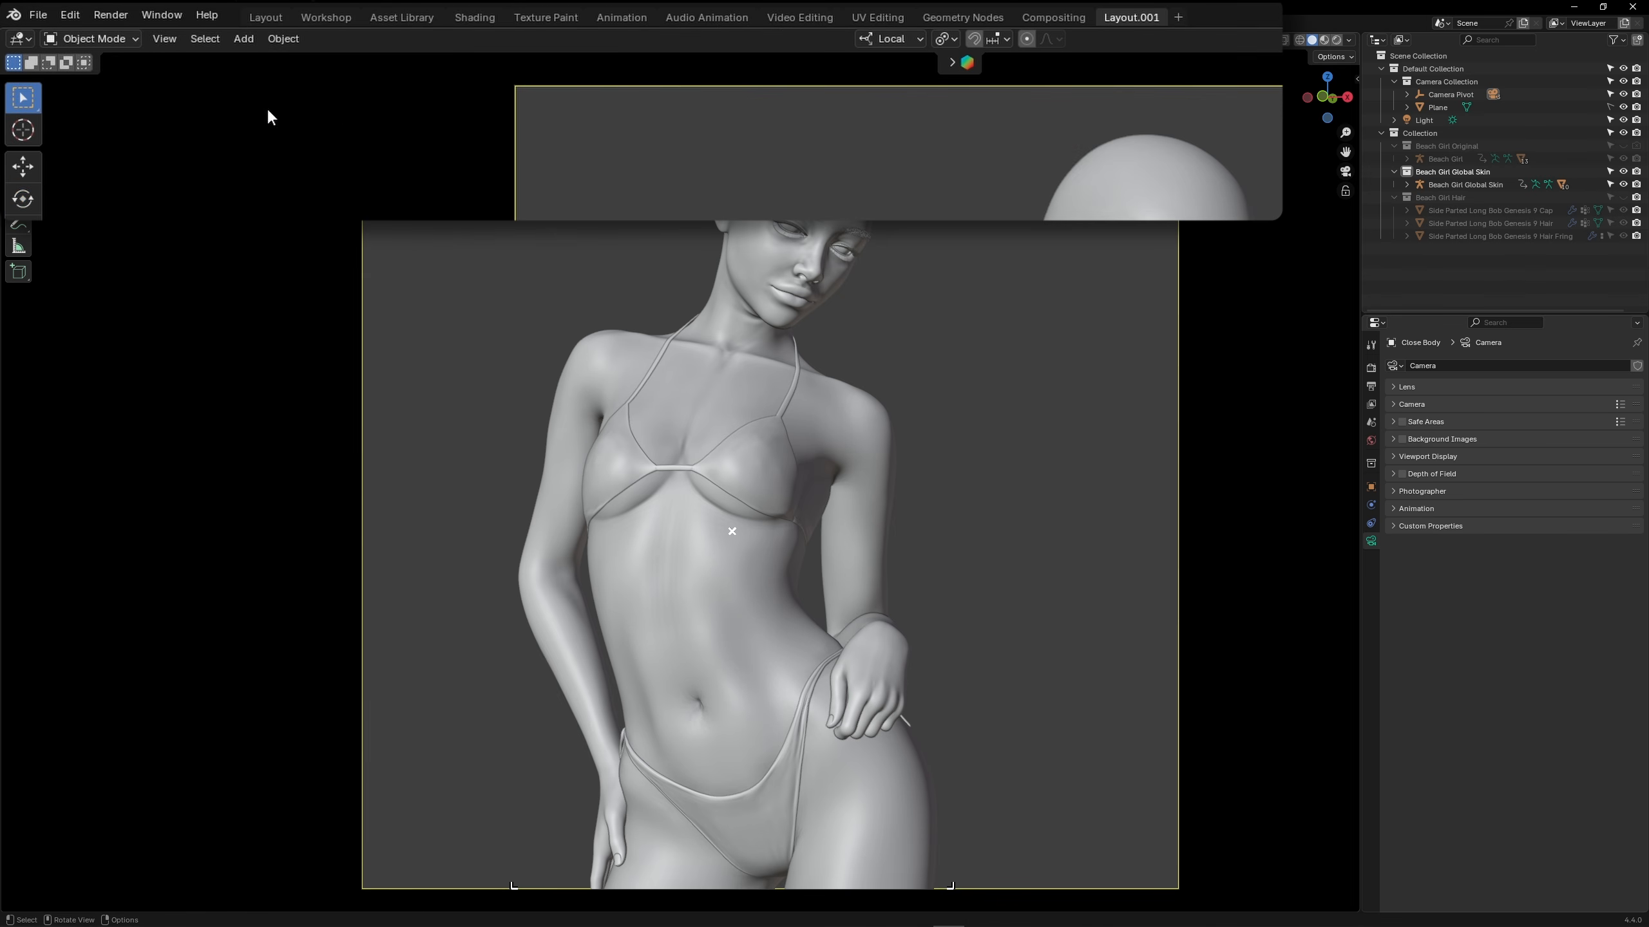
double_click(1131, 17)
text(Global Skin)
key(Return)
Widen the area beside the 3D viewport and turn its Properties editor into a Shader Editor
drag(1359, 315, 1174, 310)
click(1181, 39)
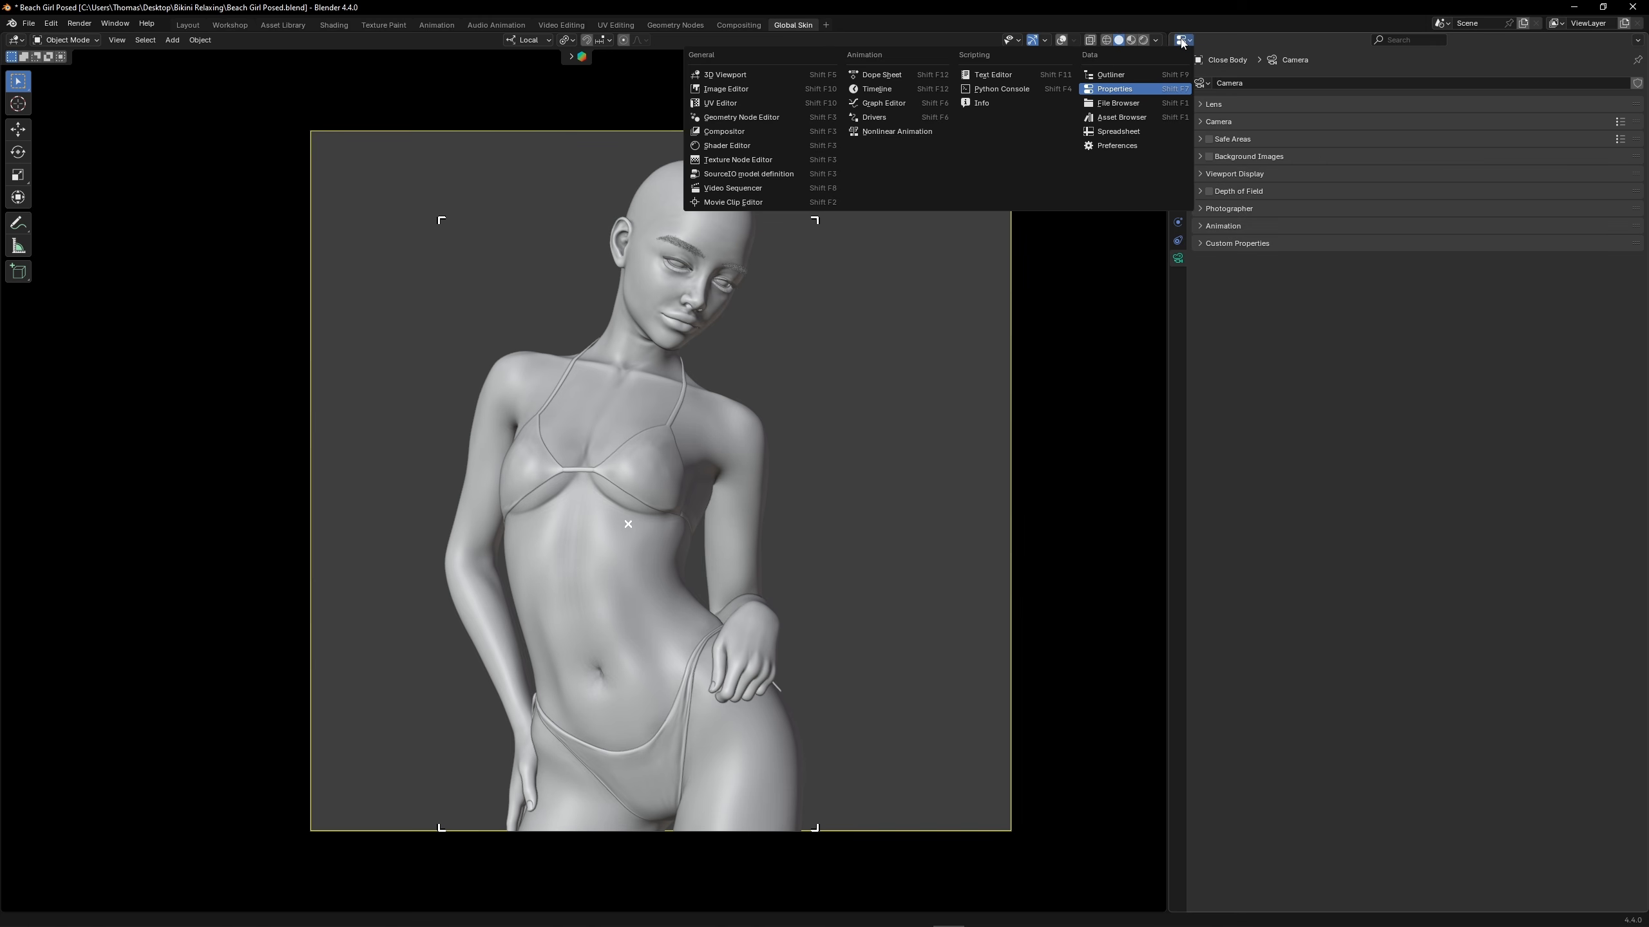
click(738, 145)
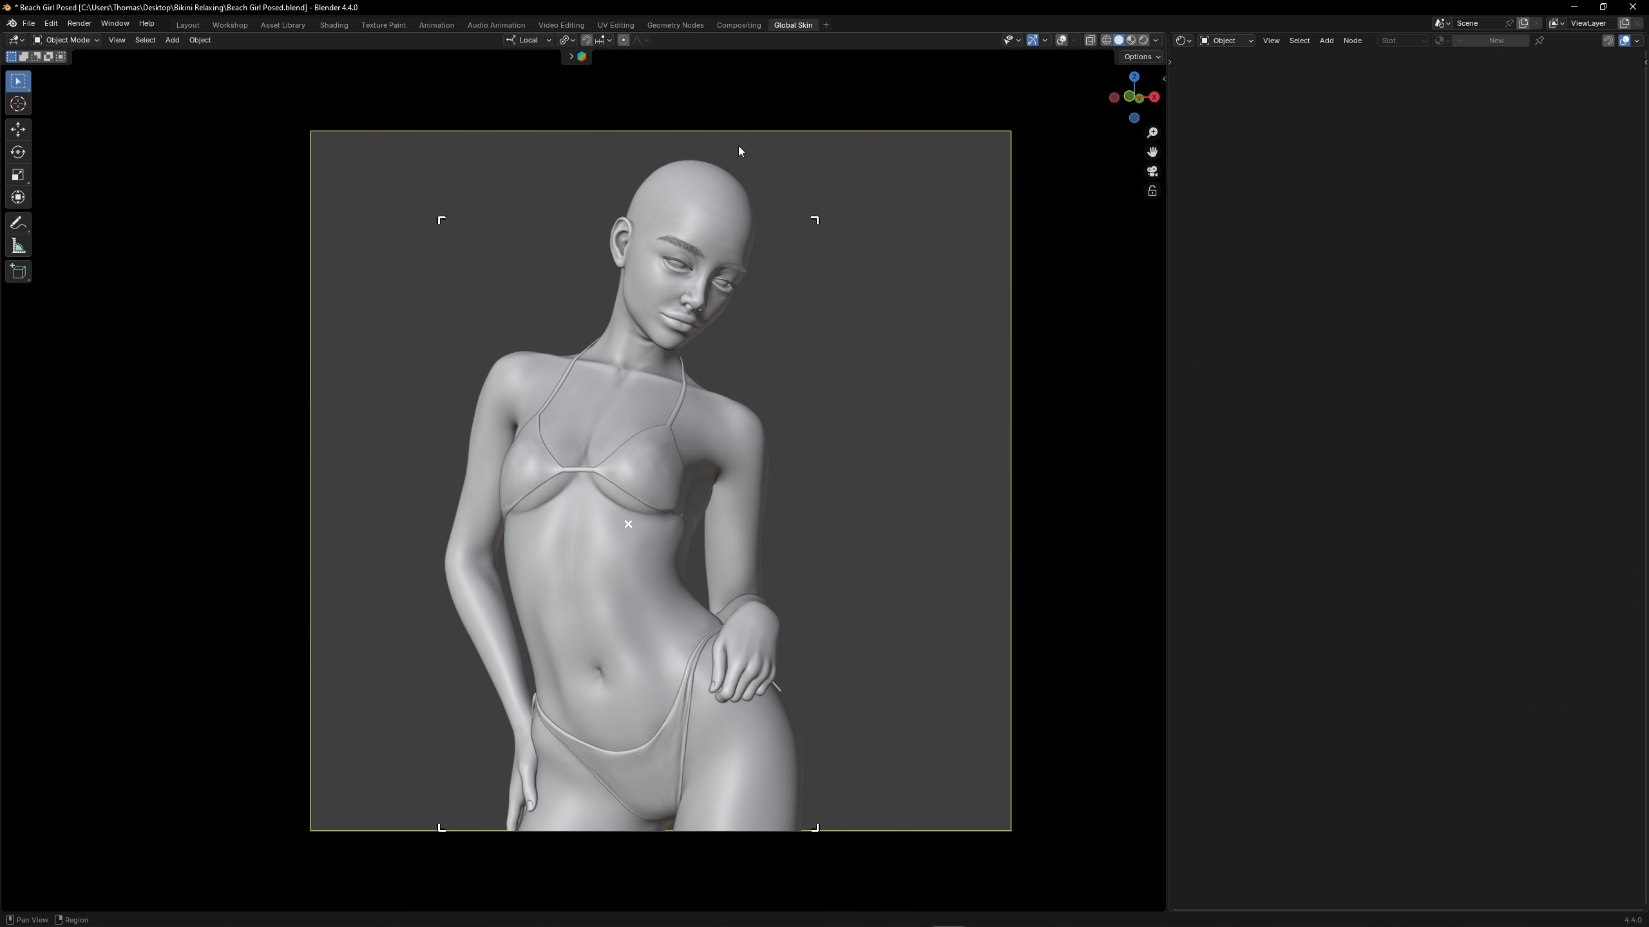
Split off a strip below the 3D viewport and divide it into an Image Editor, a Properties editor and an Outliner
drag(4, 909, 573, 657)
click(15, 639)
click(457, 691)
drag(4, 634, 292, 655)
click(15, 639)
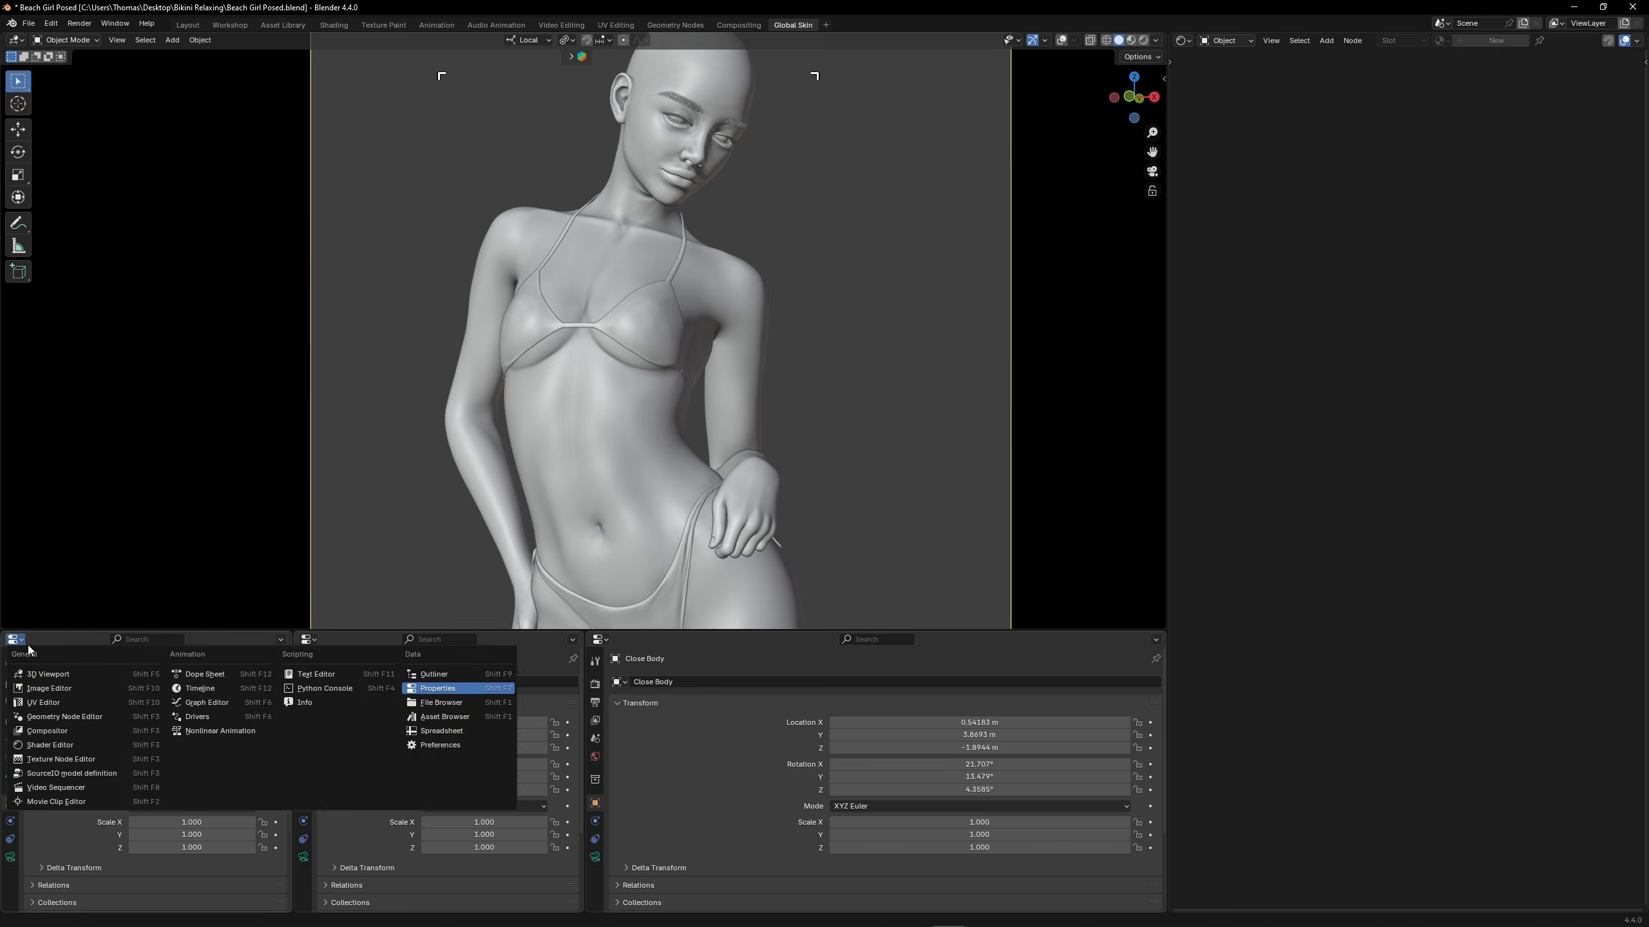
click(49, 689)
click(599, 639)
click(1034, 675)
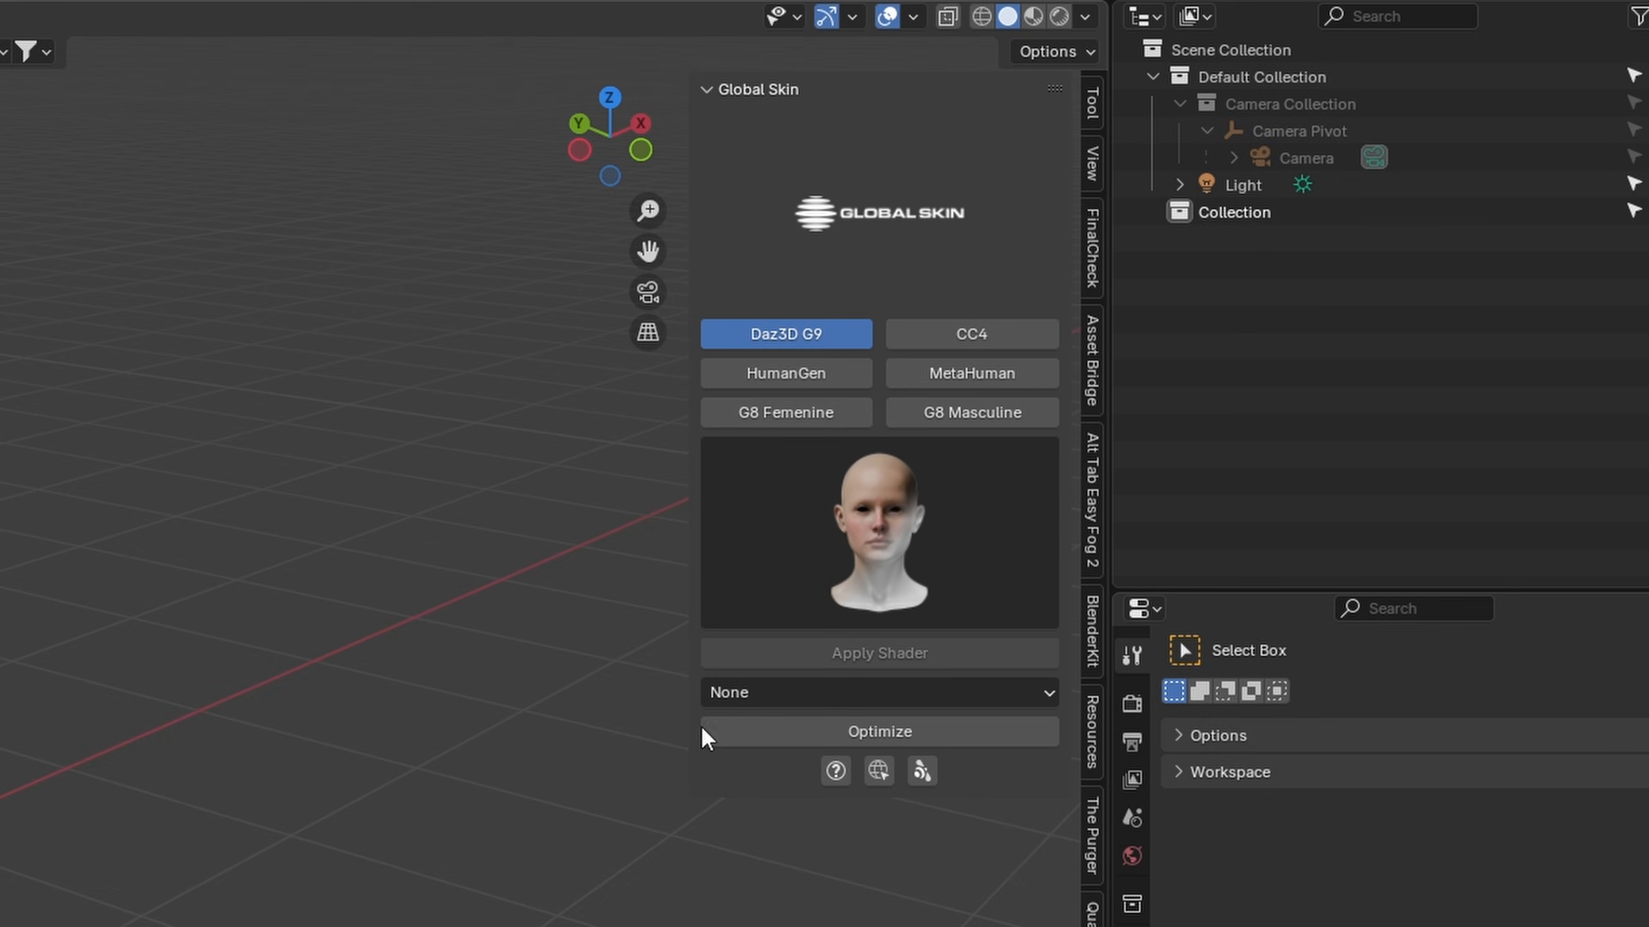
Look through the Global Skin shader previews for G8 Femenine, G8 Masculine and Daz3D G9
click(816, 418)
click(810, 453)
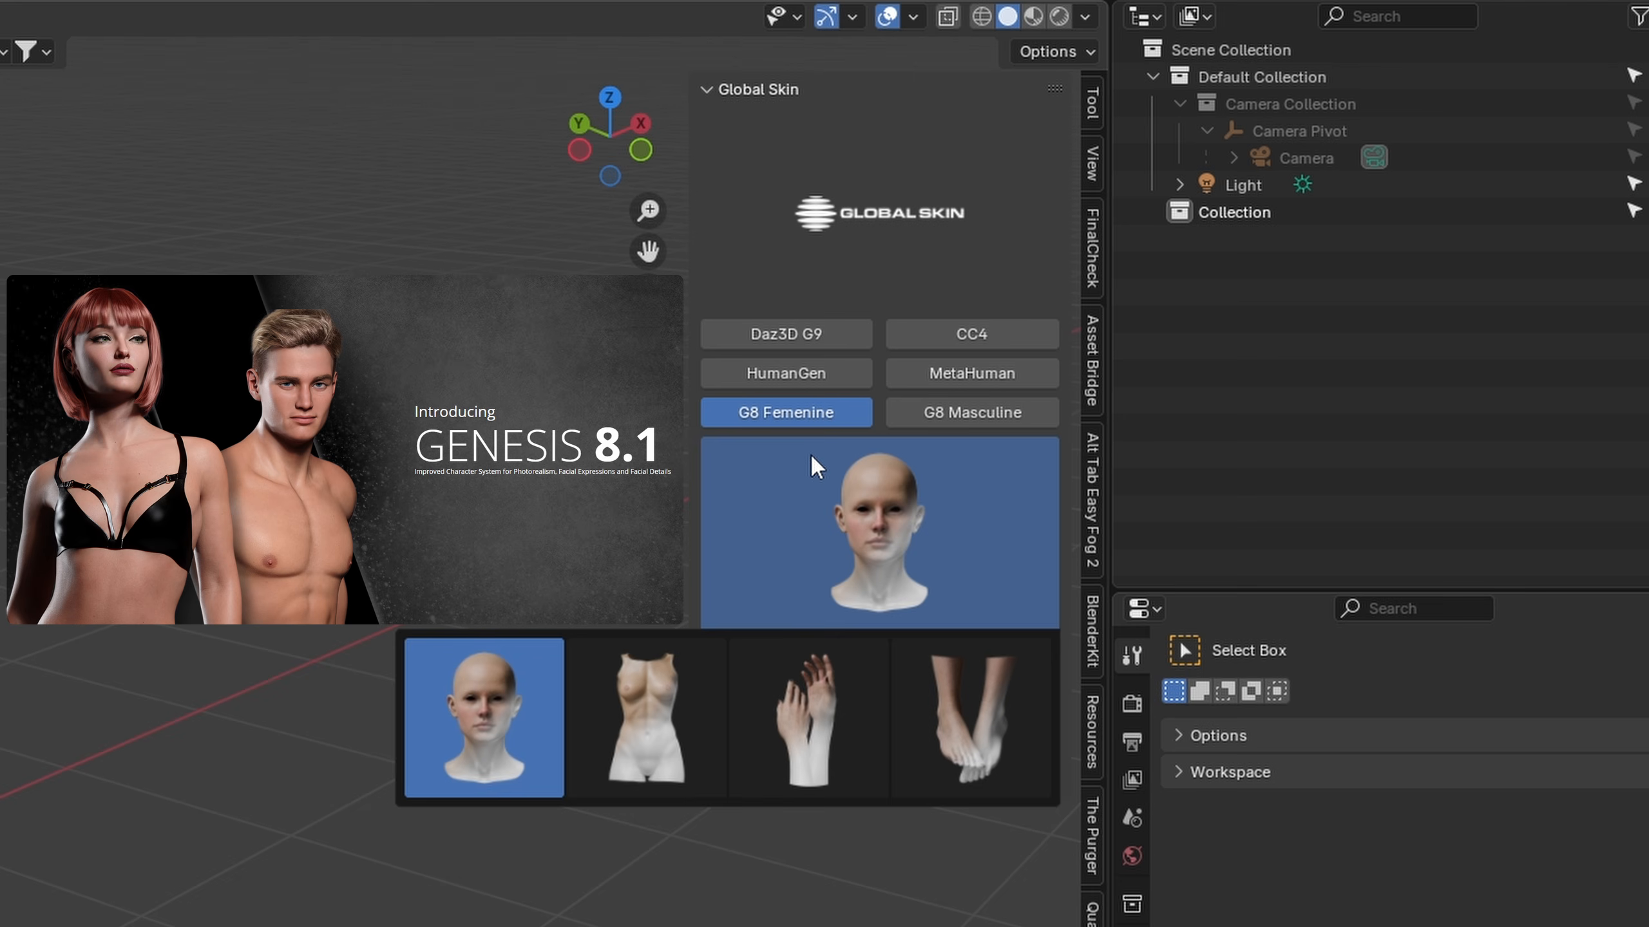
click(924, 412)
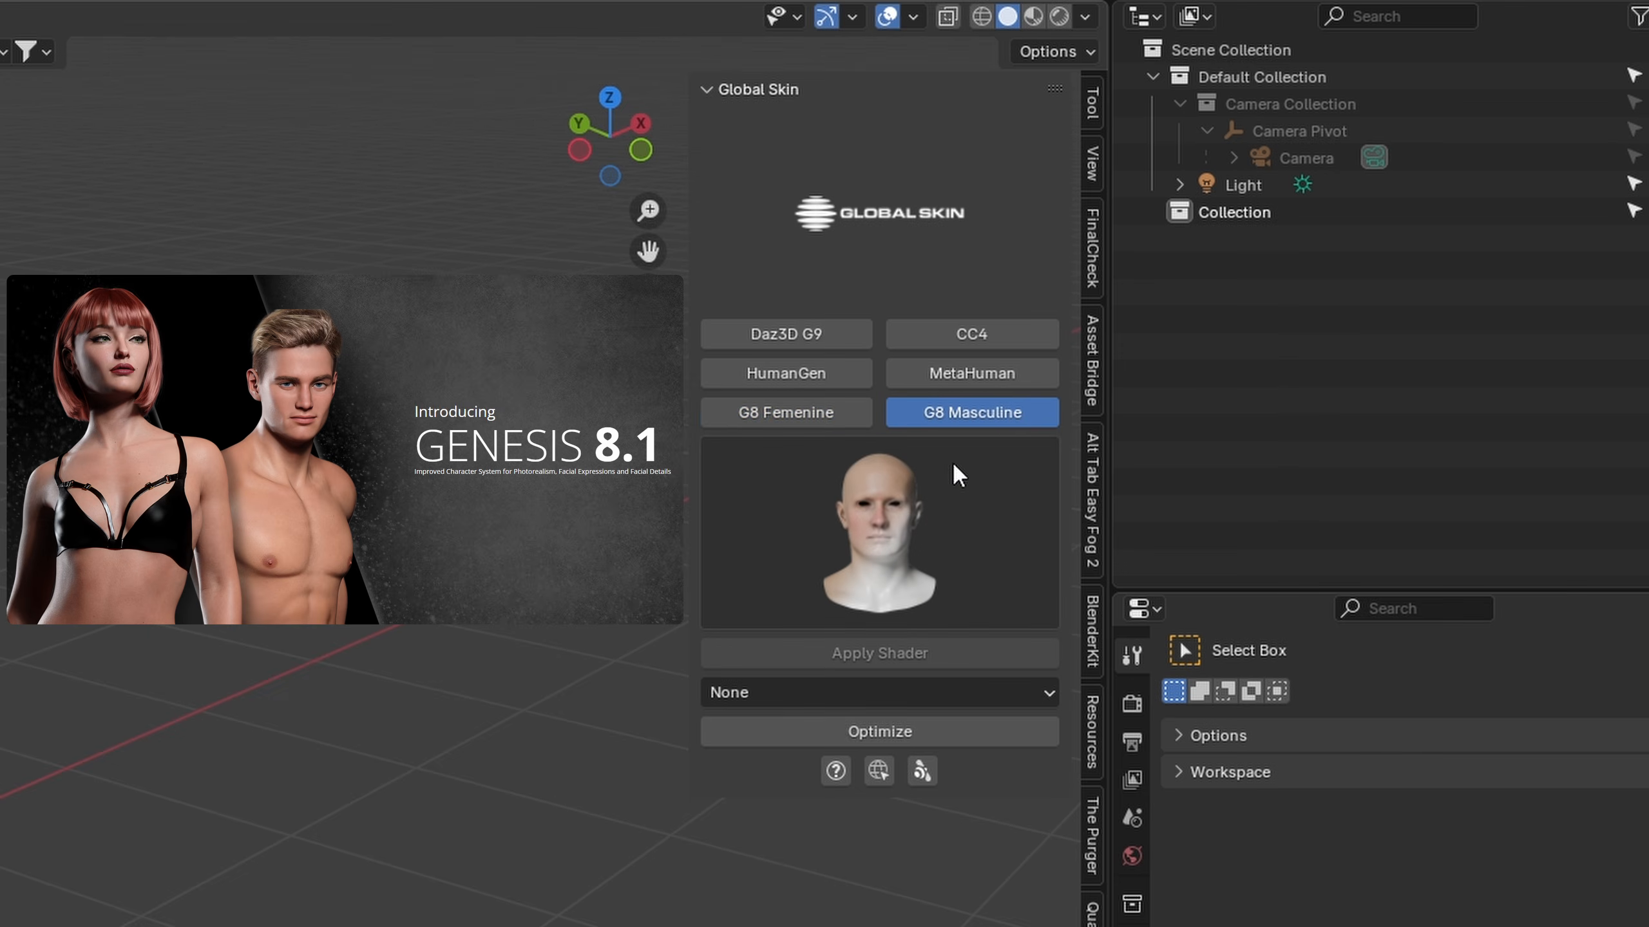
click(984, 493)
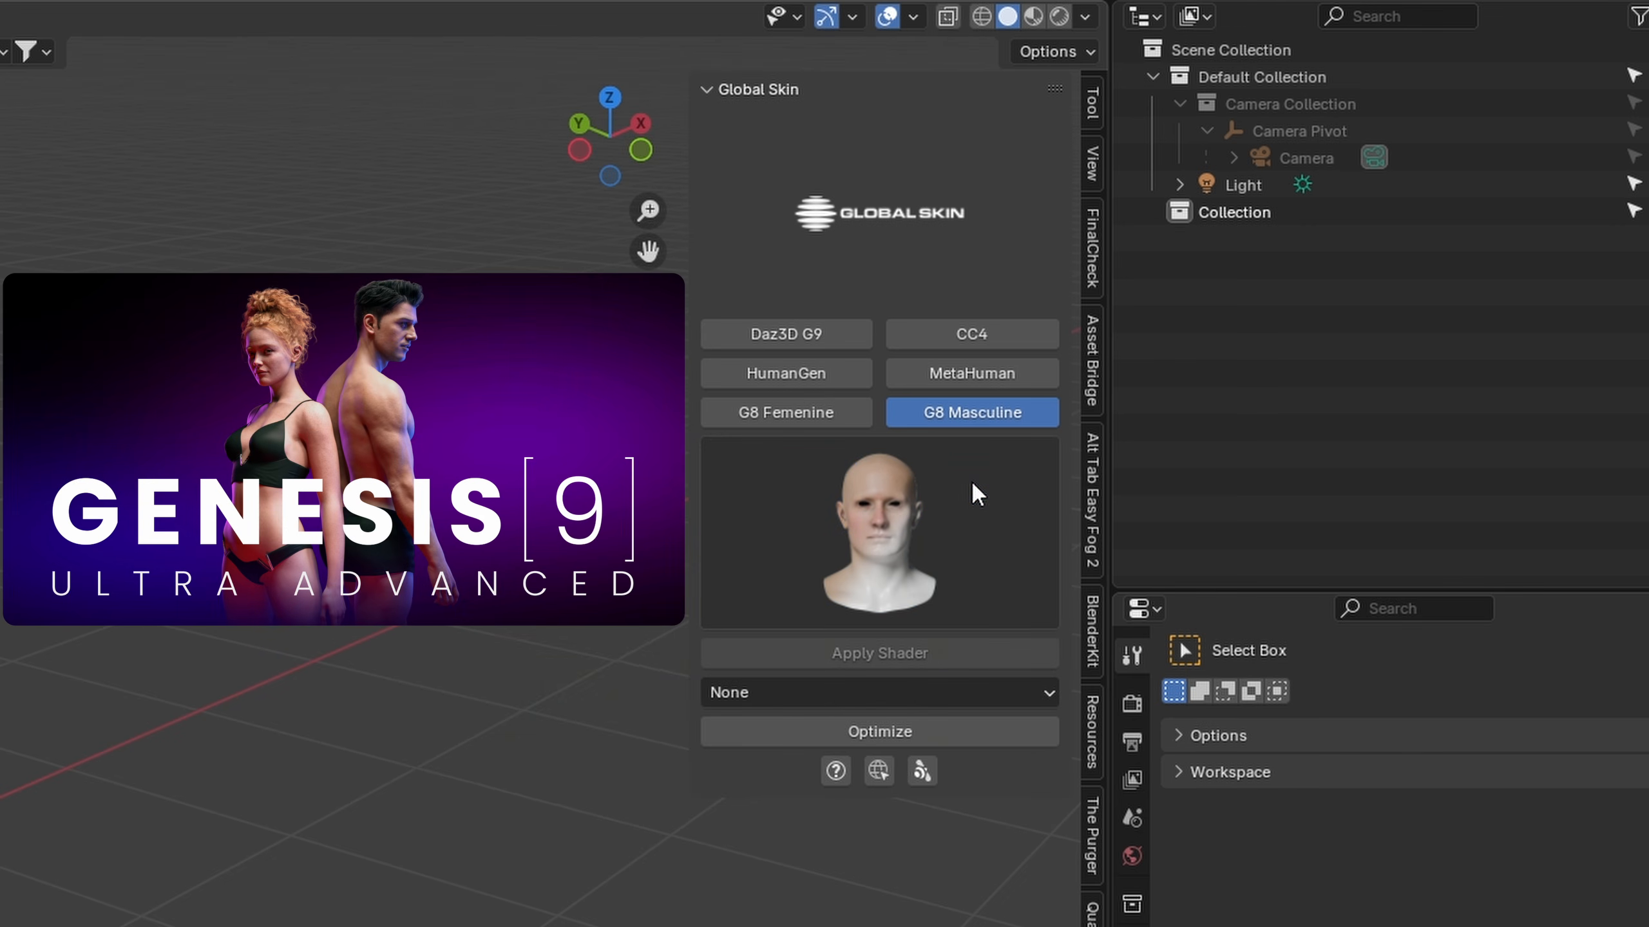
click(834, 328)
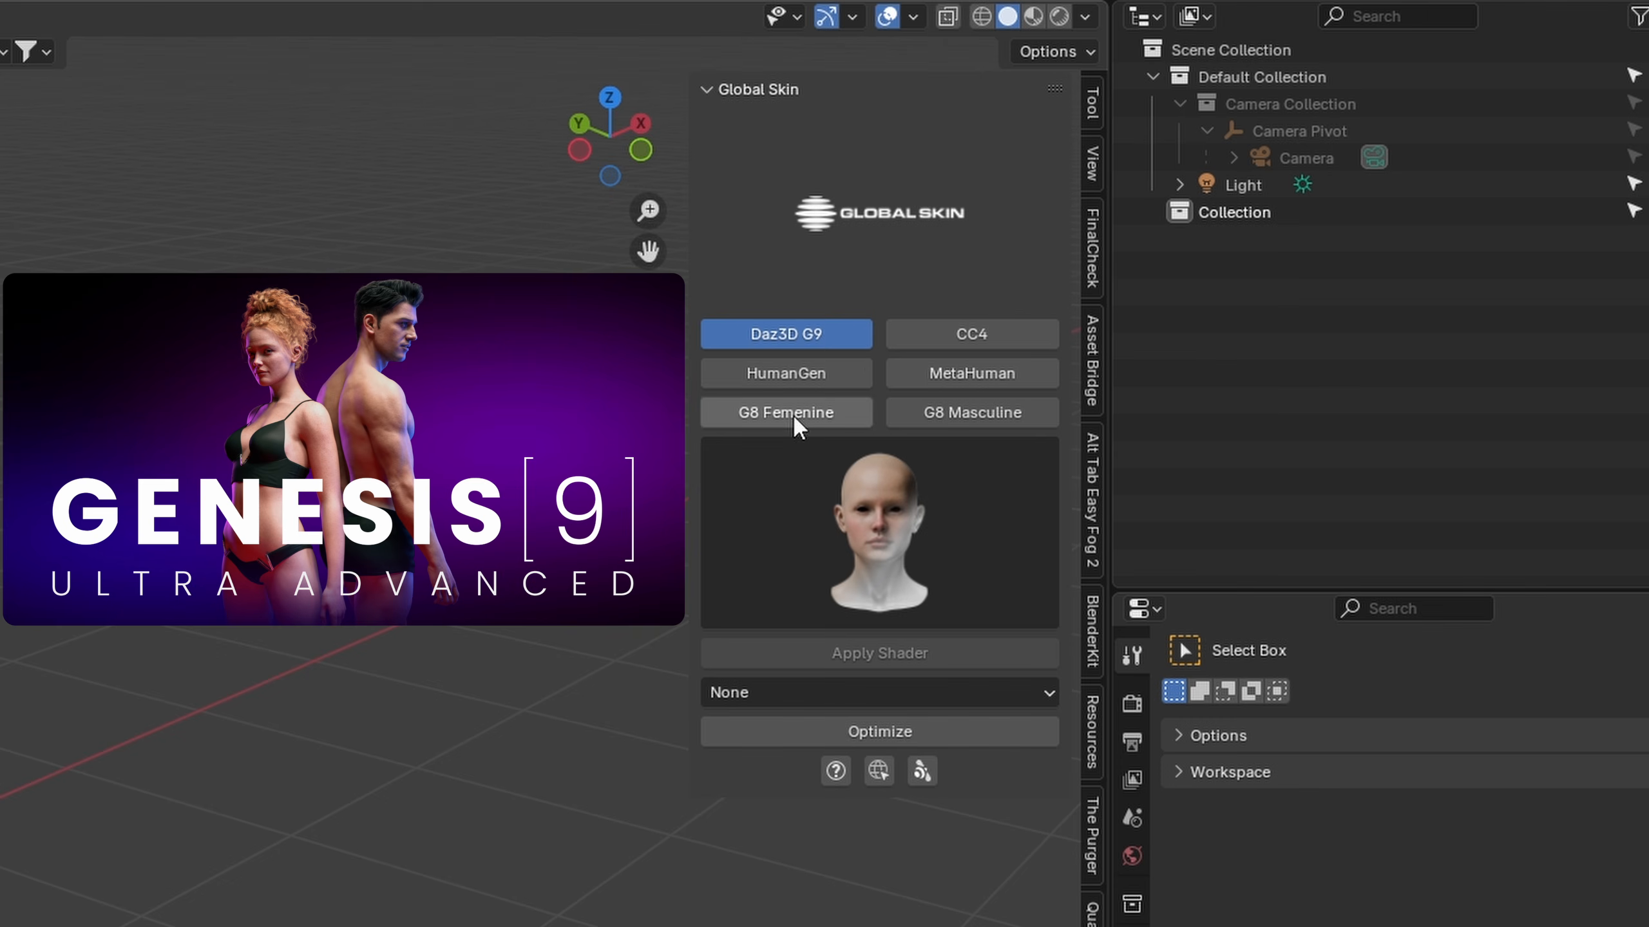
click(756, 484)
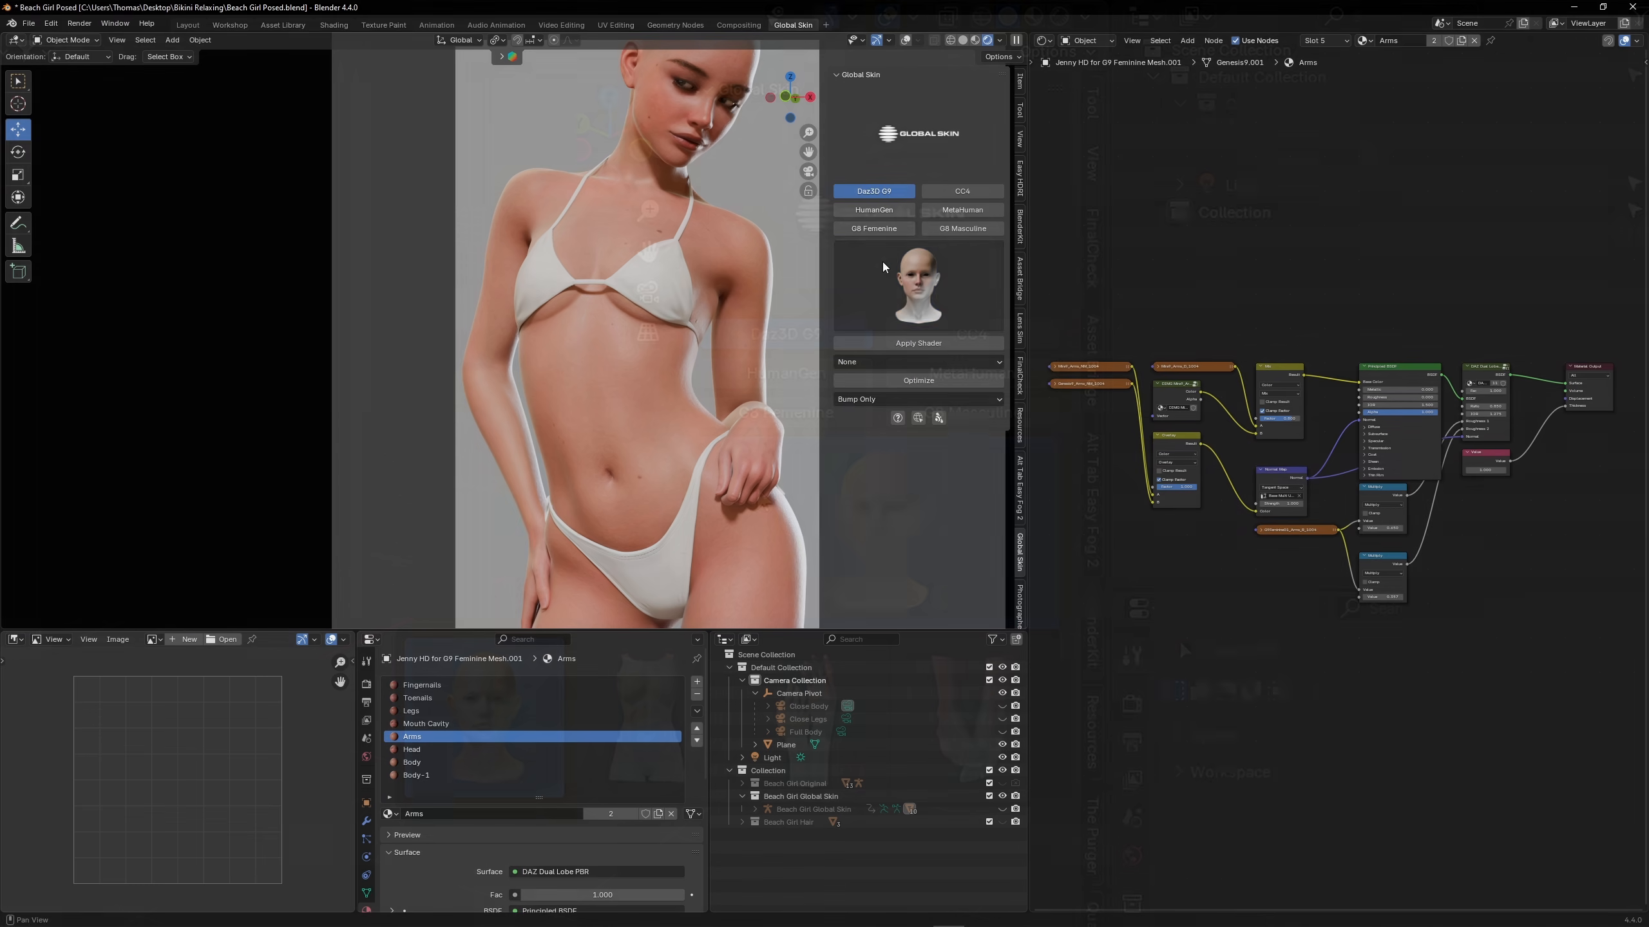
Apply the Daz3D G9 torso skin shader to the Body material and bring its new node setup into view
click(882, 269)
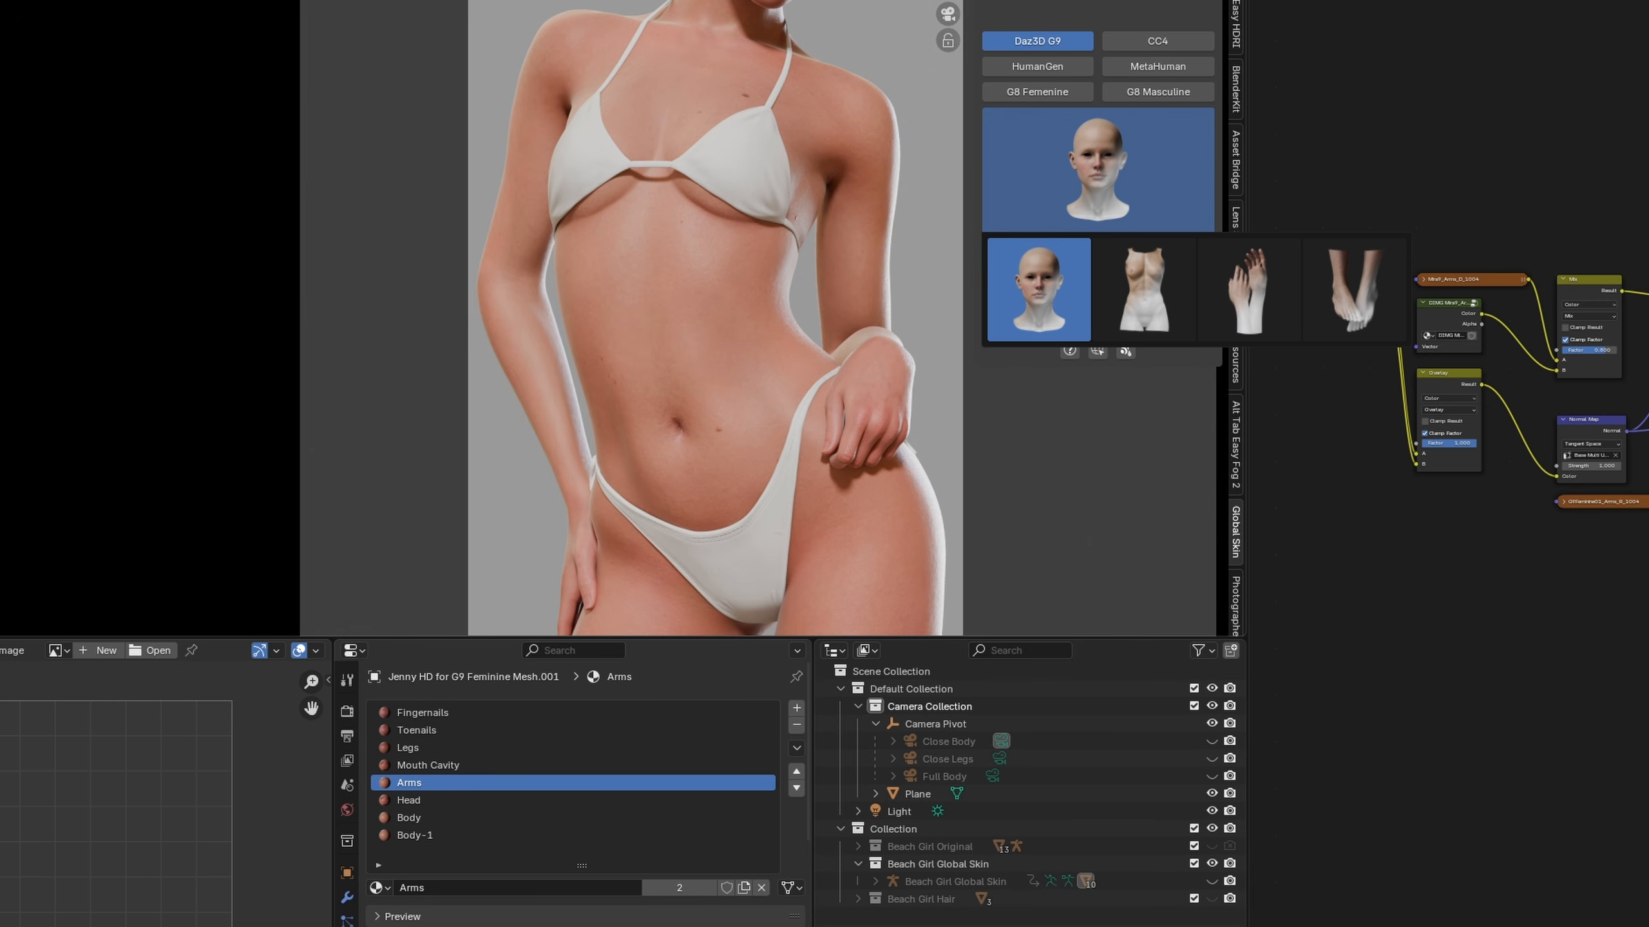
click(426, 820)
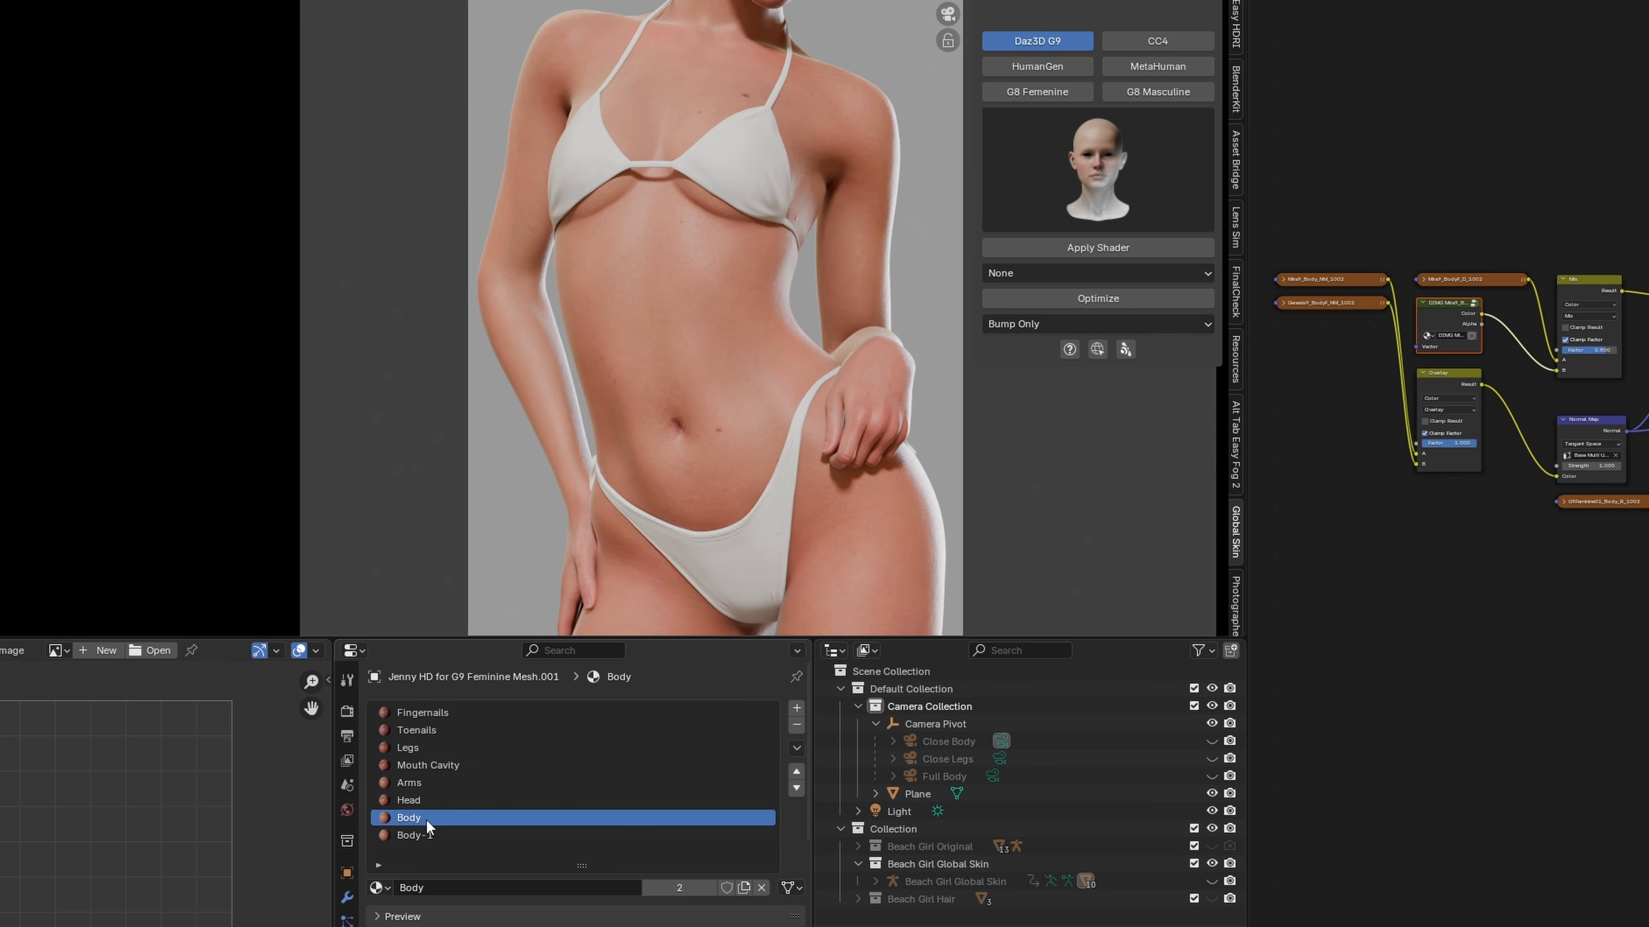
click(1047, 173)
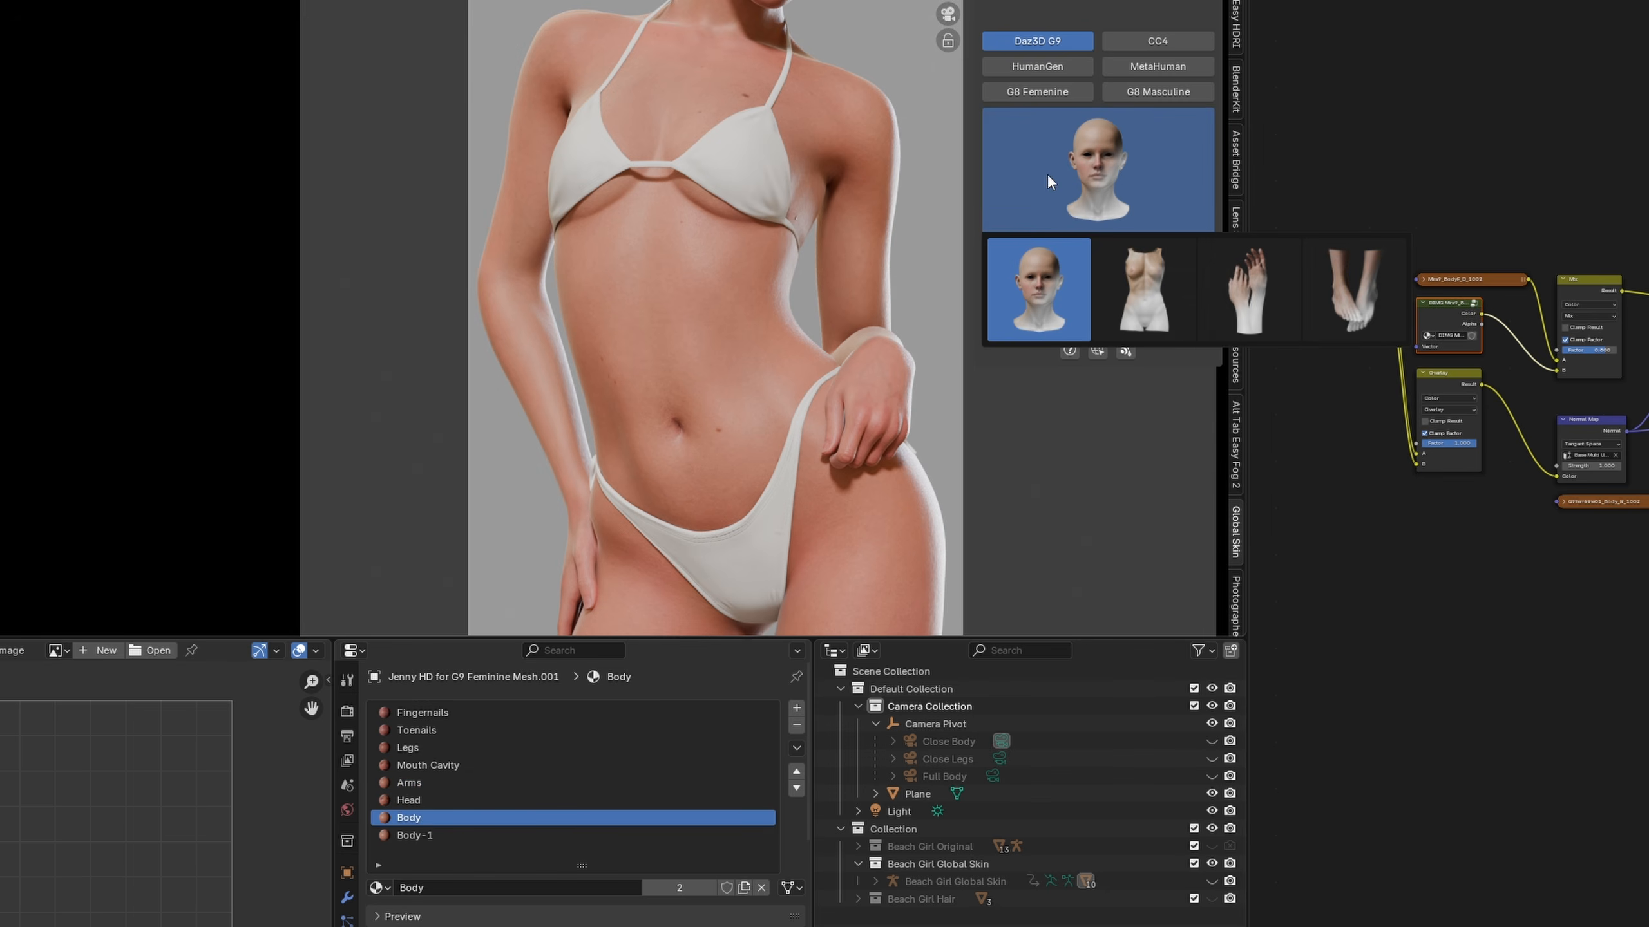
click(1123, 289)
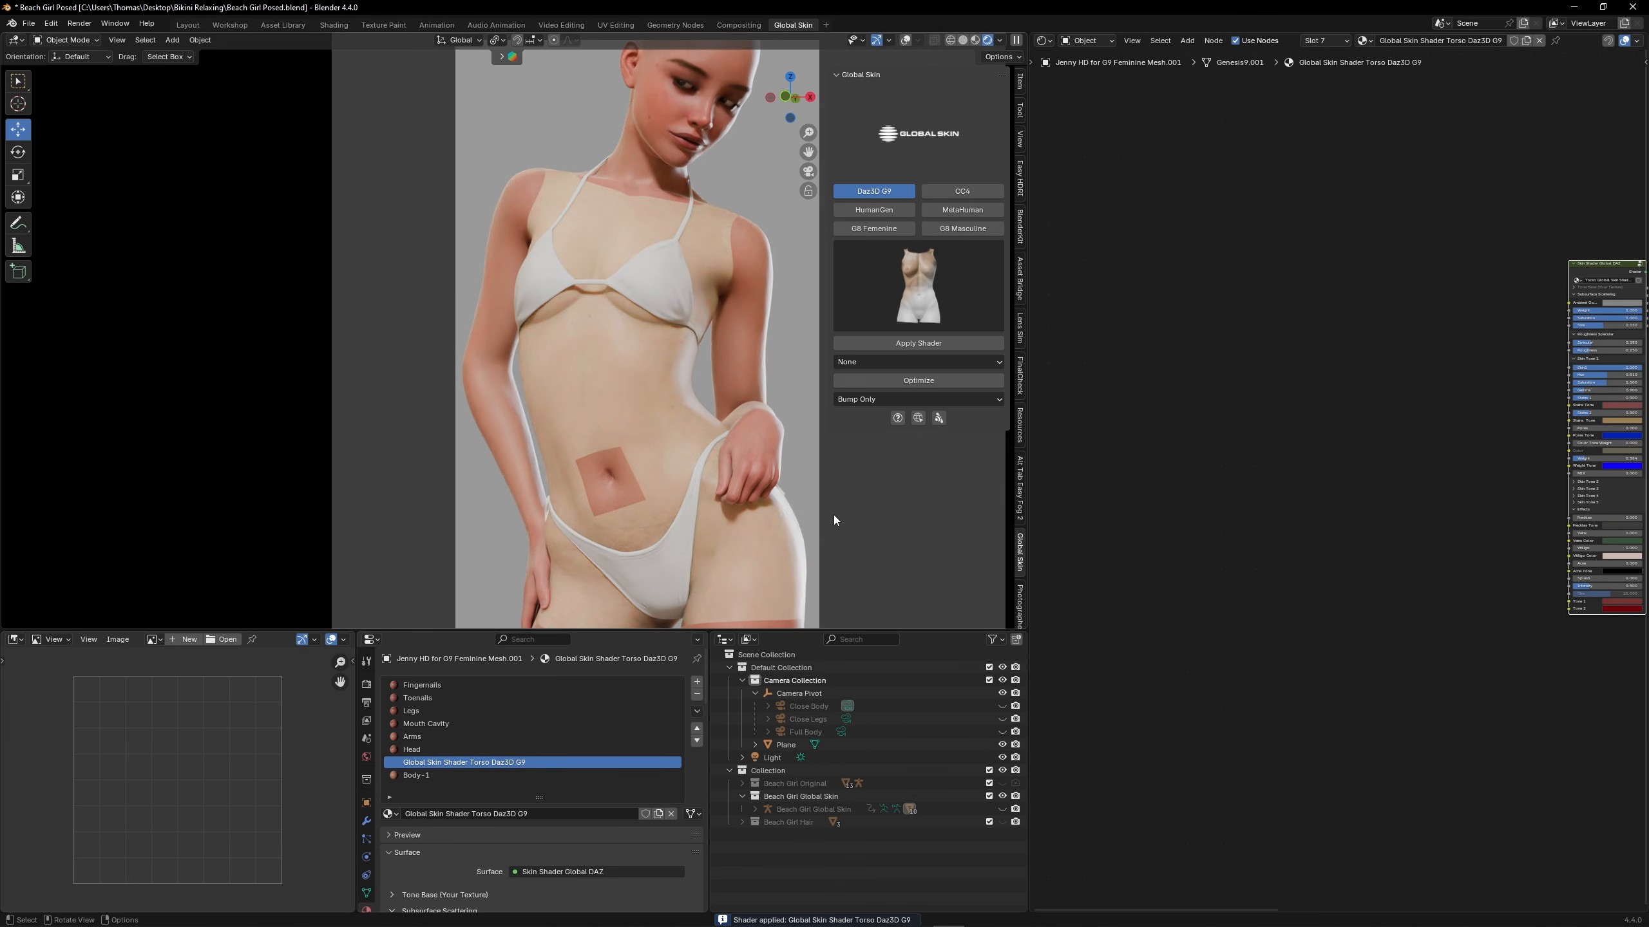
key(Home)
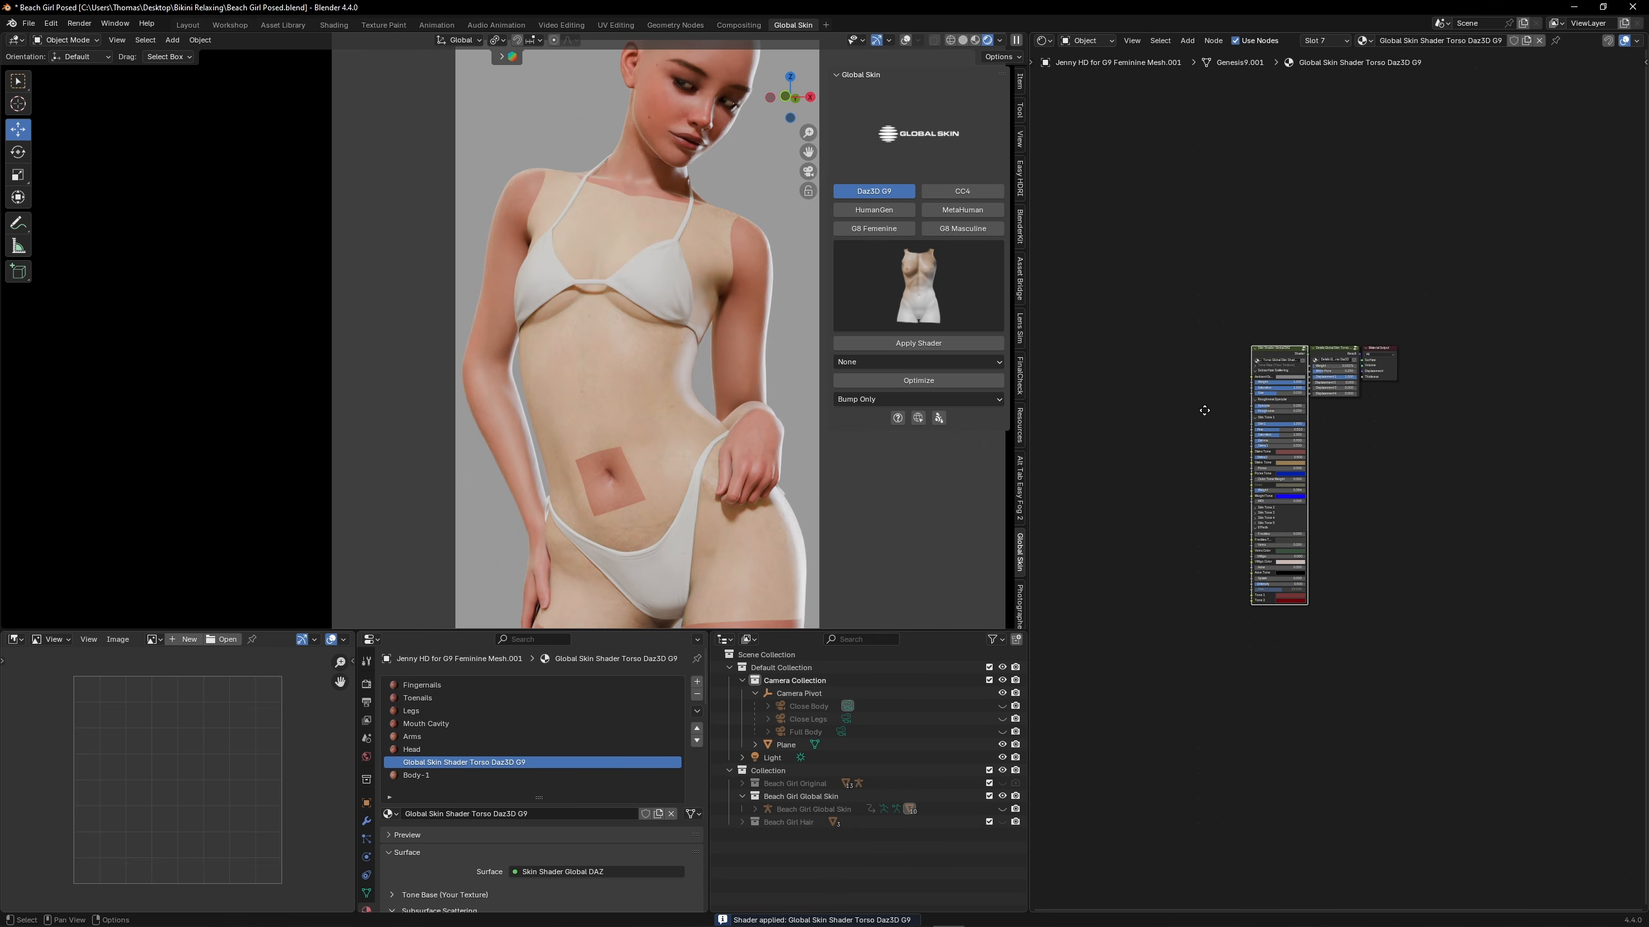
scroll(1337, 564, up, 5)
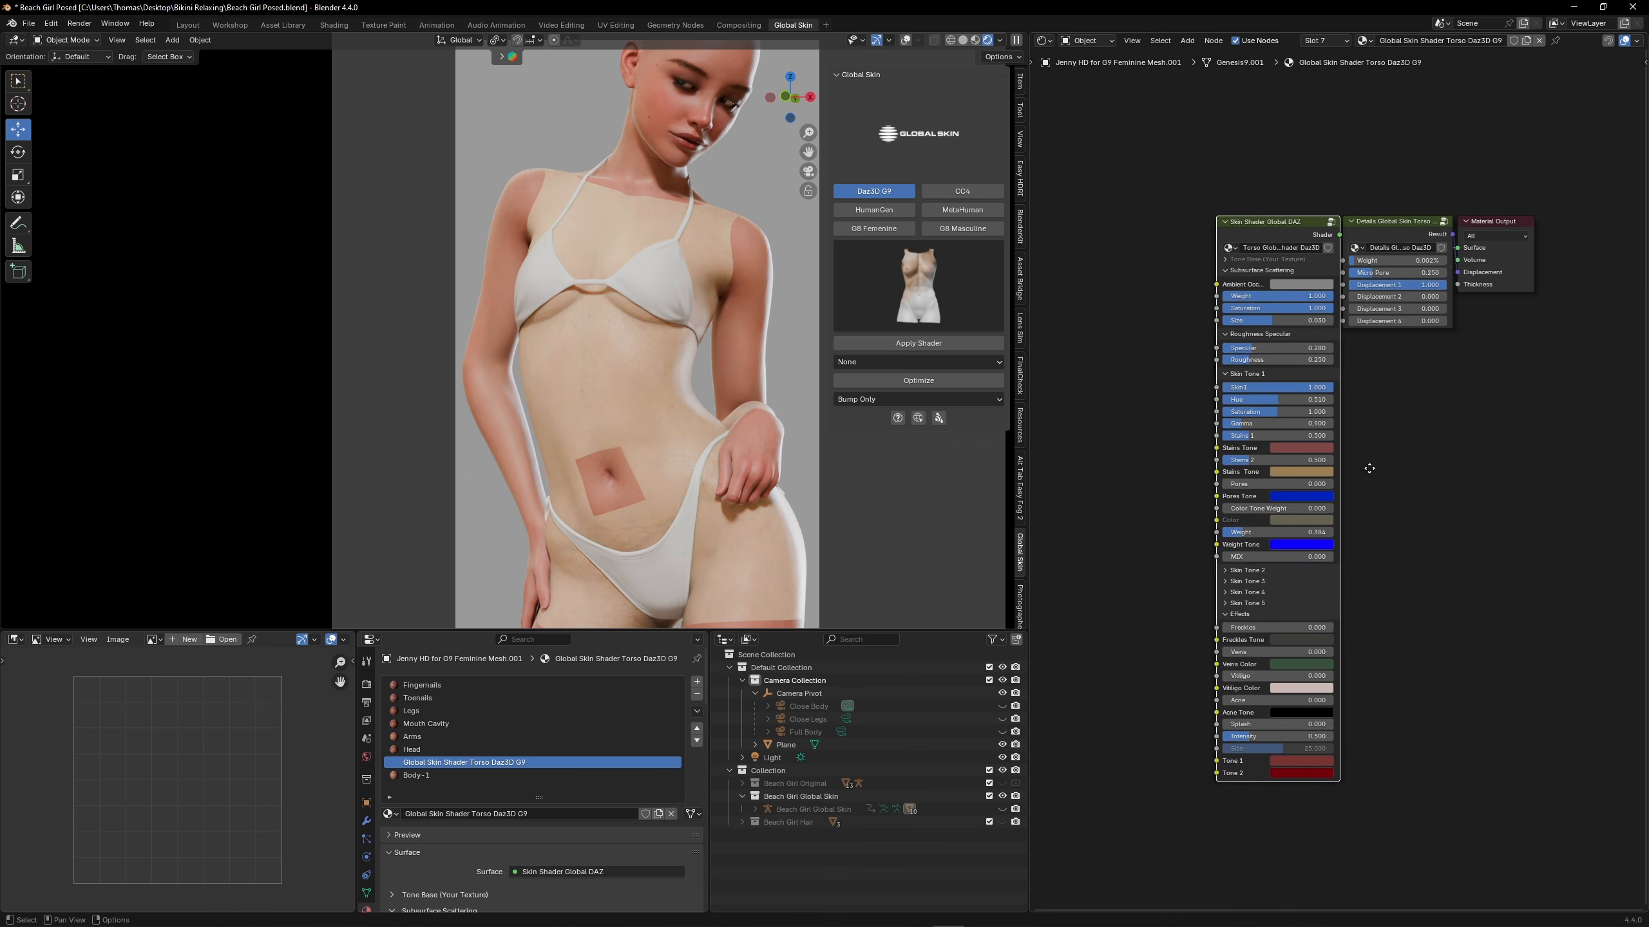
scroll(1383, 421, up, 1)
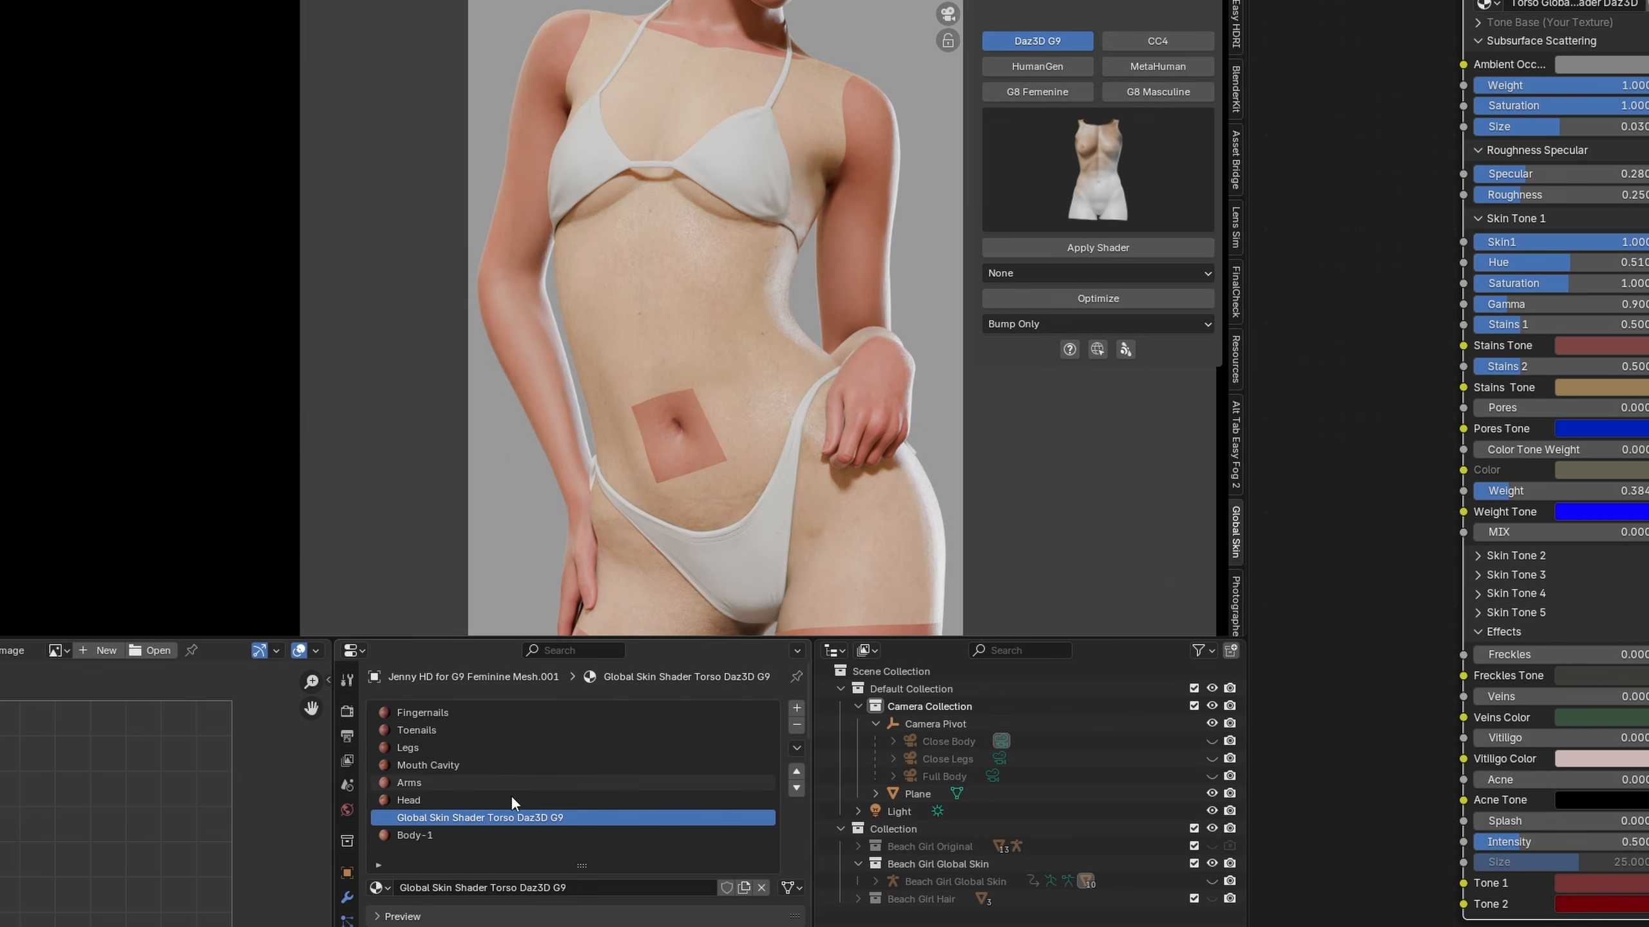
Apply the Daz3D G9 torso shader to the Body-1 navel material and the Daz3D G9 head shader to the Head material
click(504, 837)
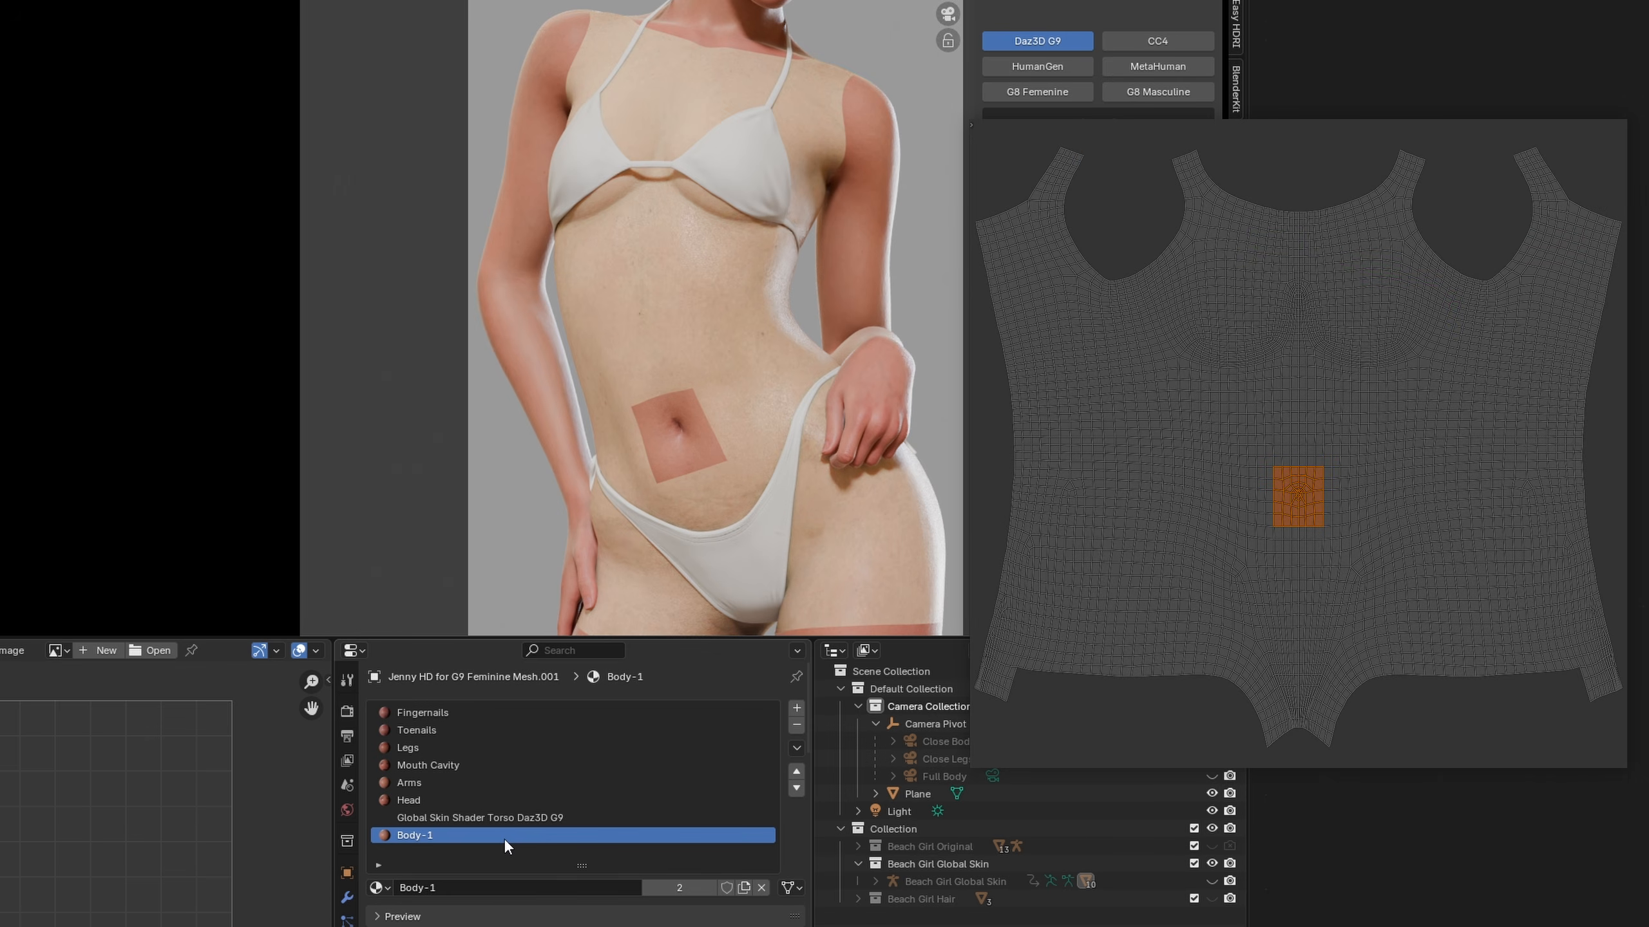
click(1079, 247)
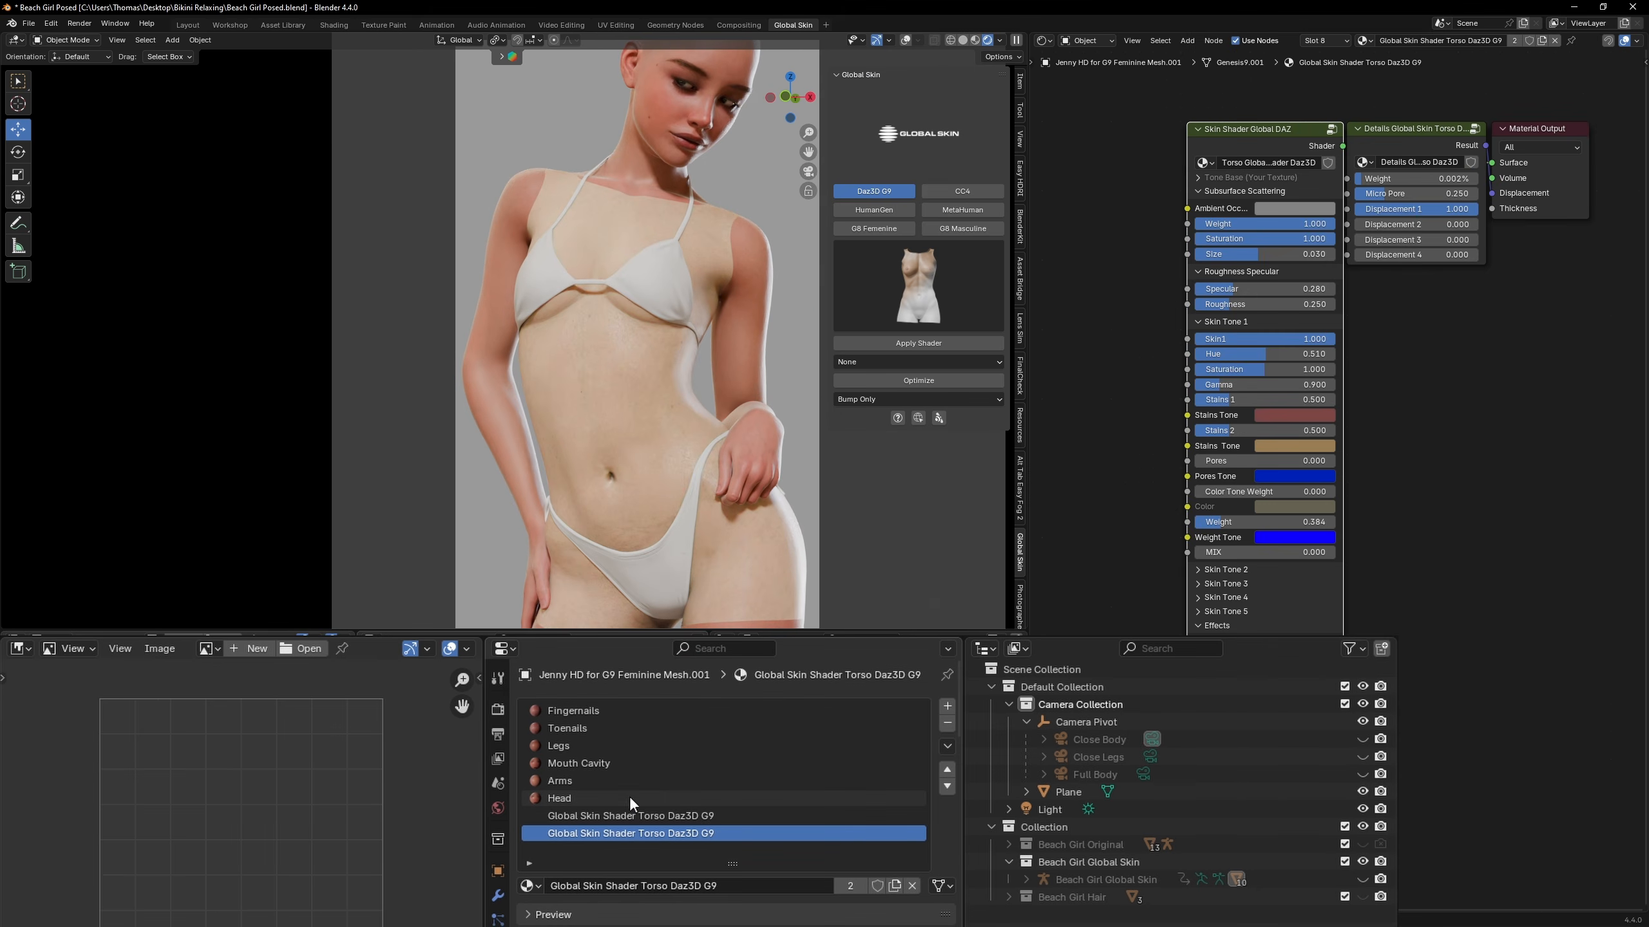
click(629, 796)
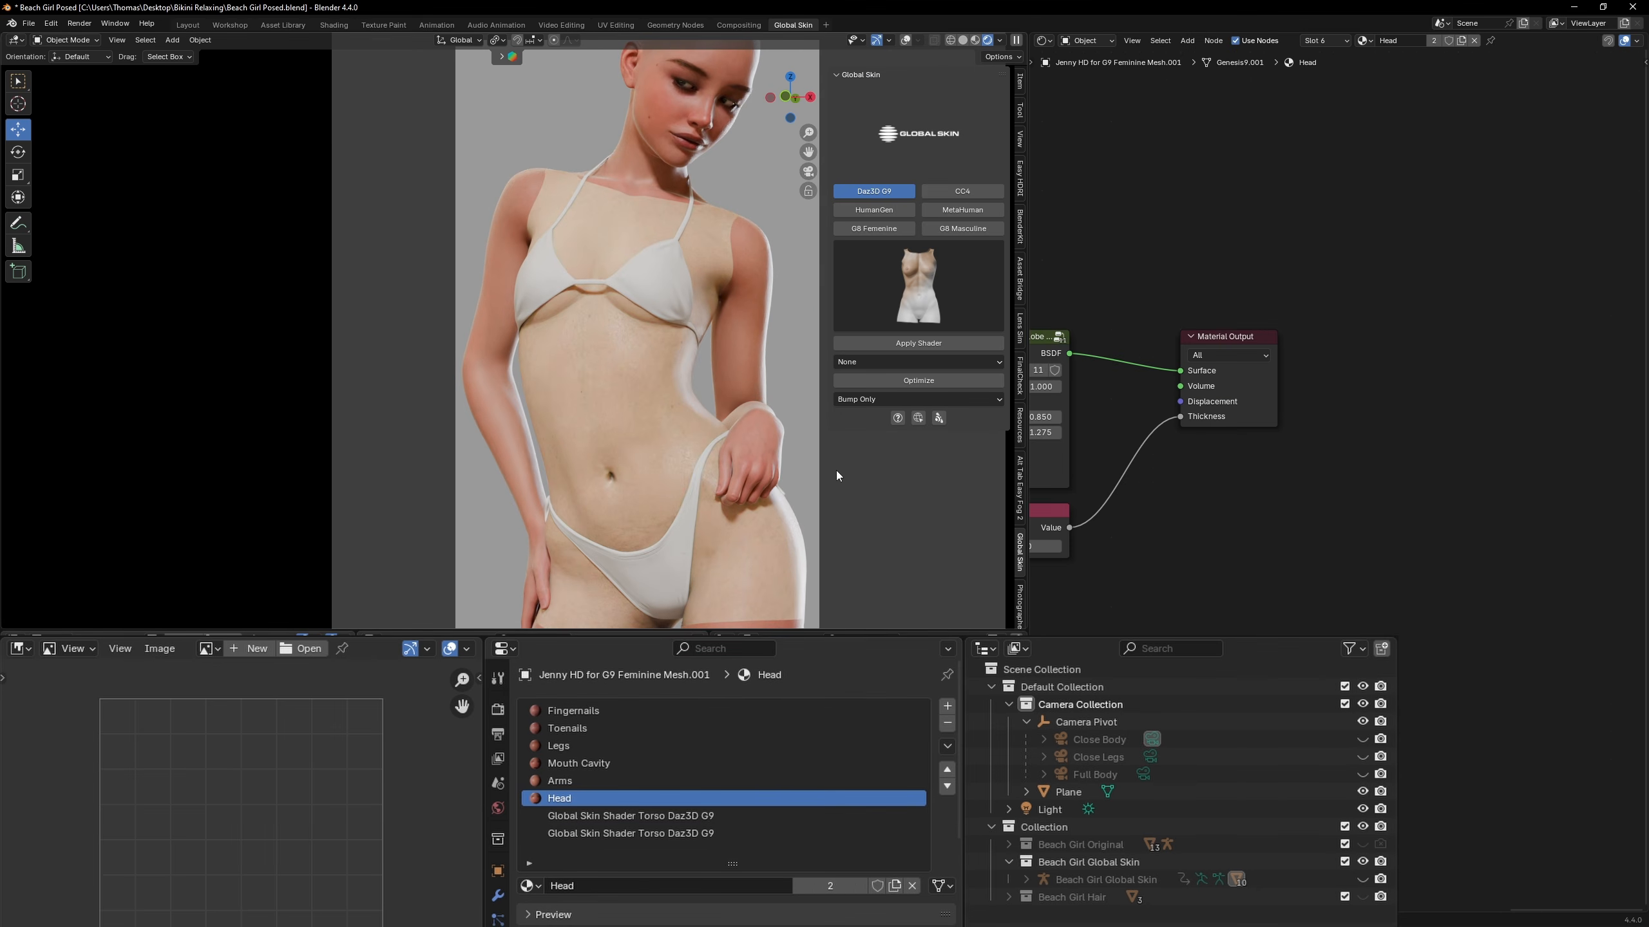
click(914, 286)
click(857, 370)
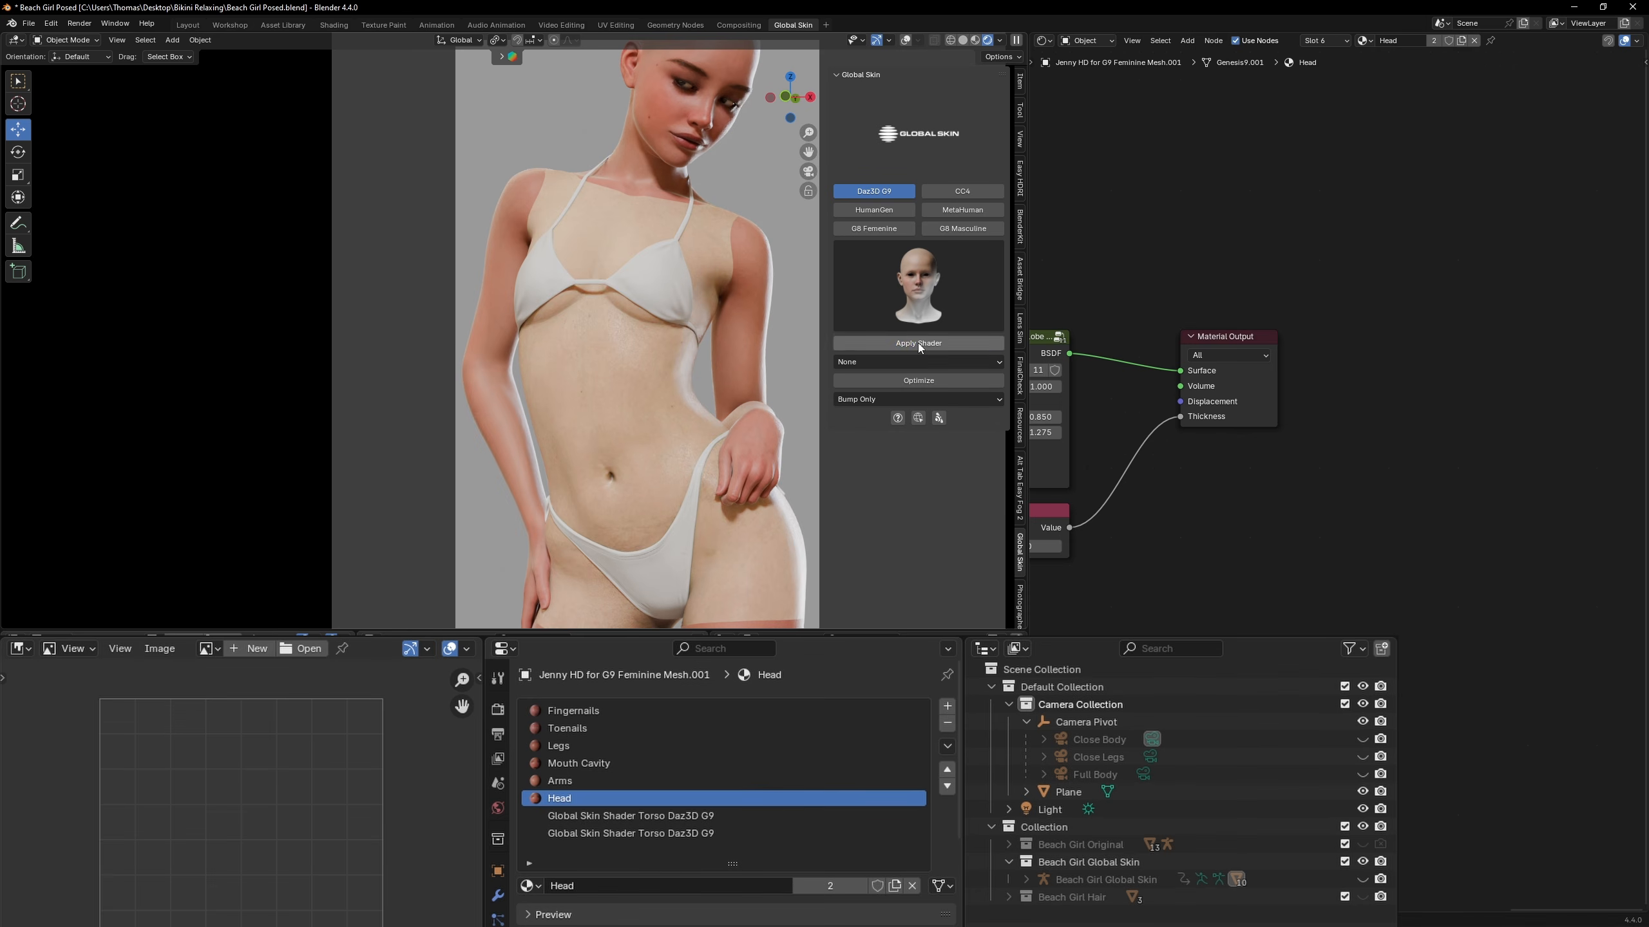
click(915, 342)
Apply the Daz3D G9 arms shader to the Arms material
click(587, 782)
click(921, 289)
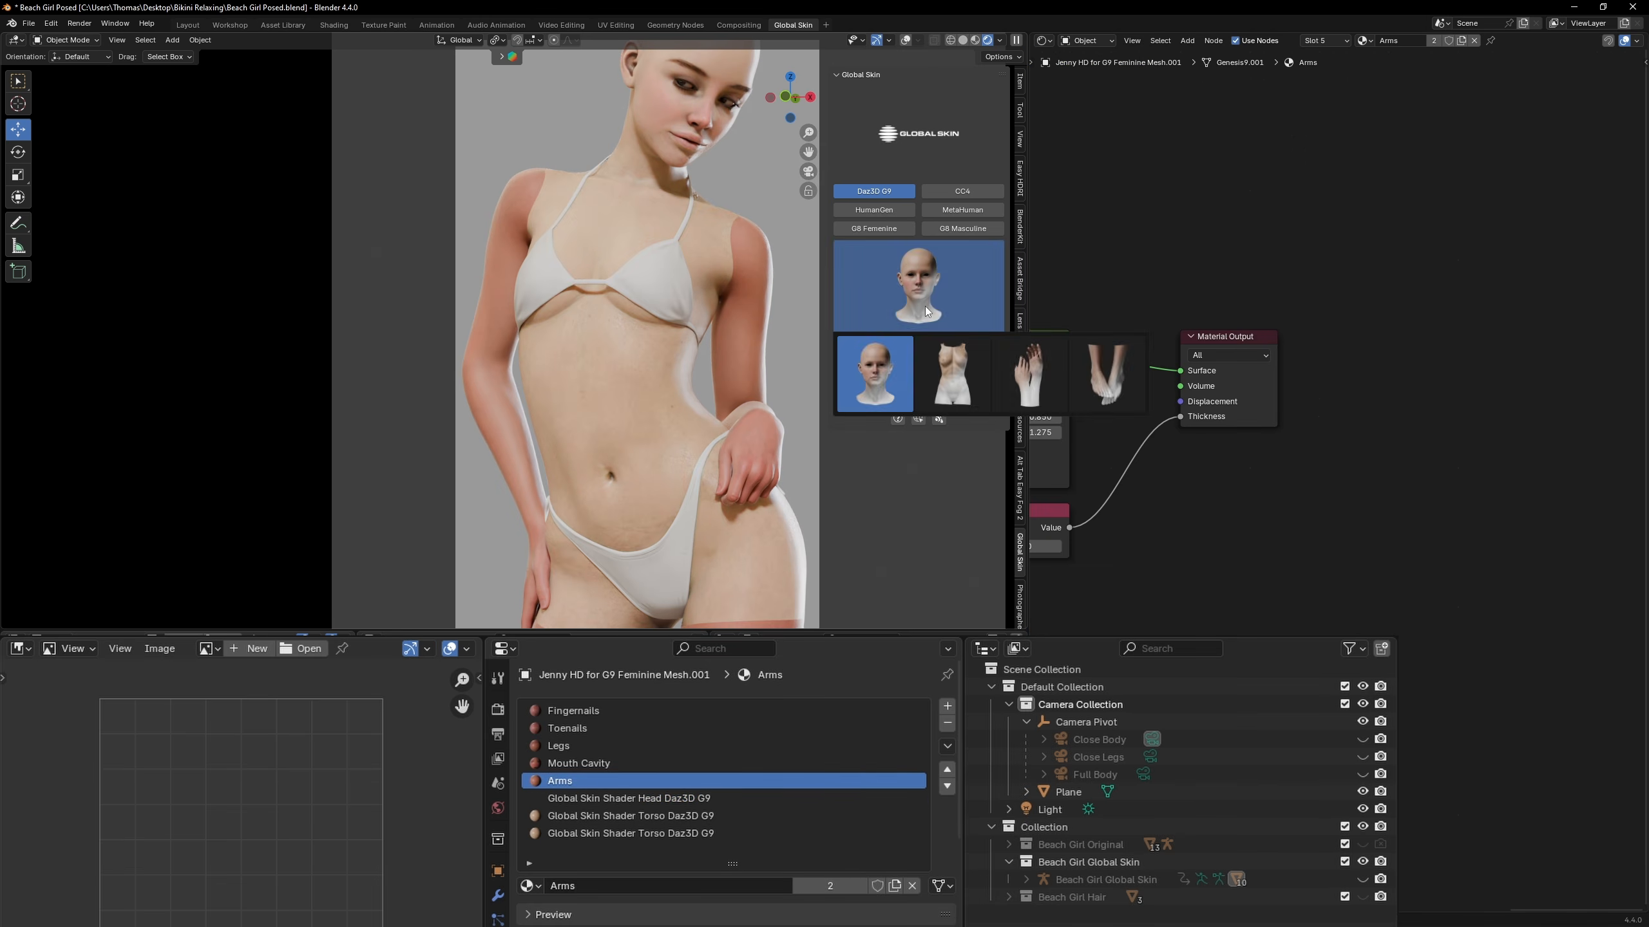
click(1025, 372)
click(917, 343)
Reorder the Legs material to just below Mouth Cavity and apply the Daz3D G9 legs shader to it
click(592, 745)
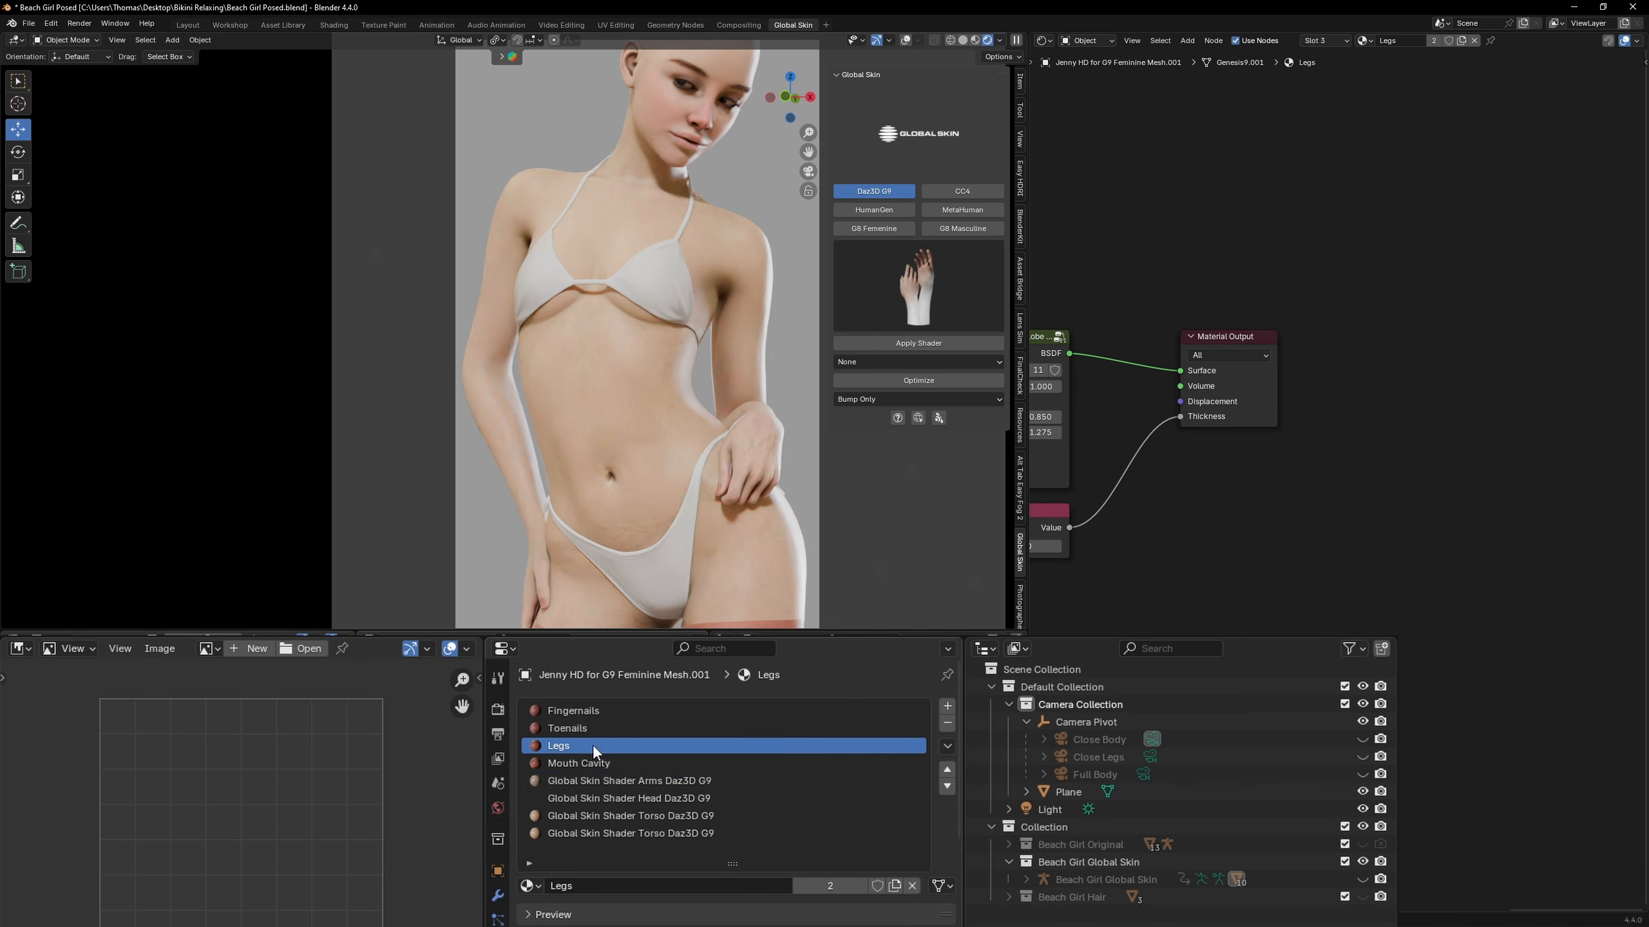
click(947, 786)
click(918, 286)
click(1107, 373)
click(929, 344)
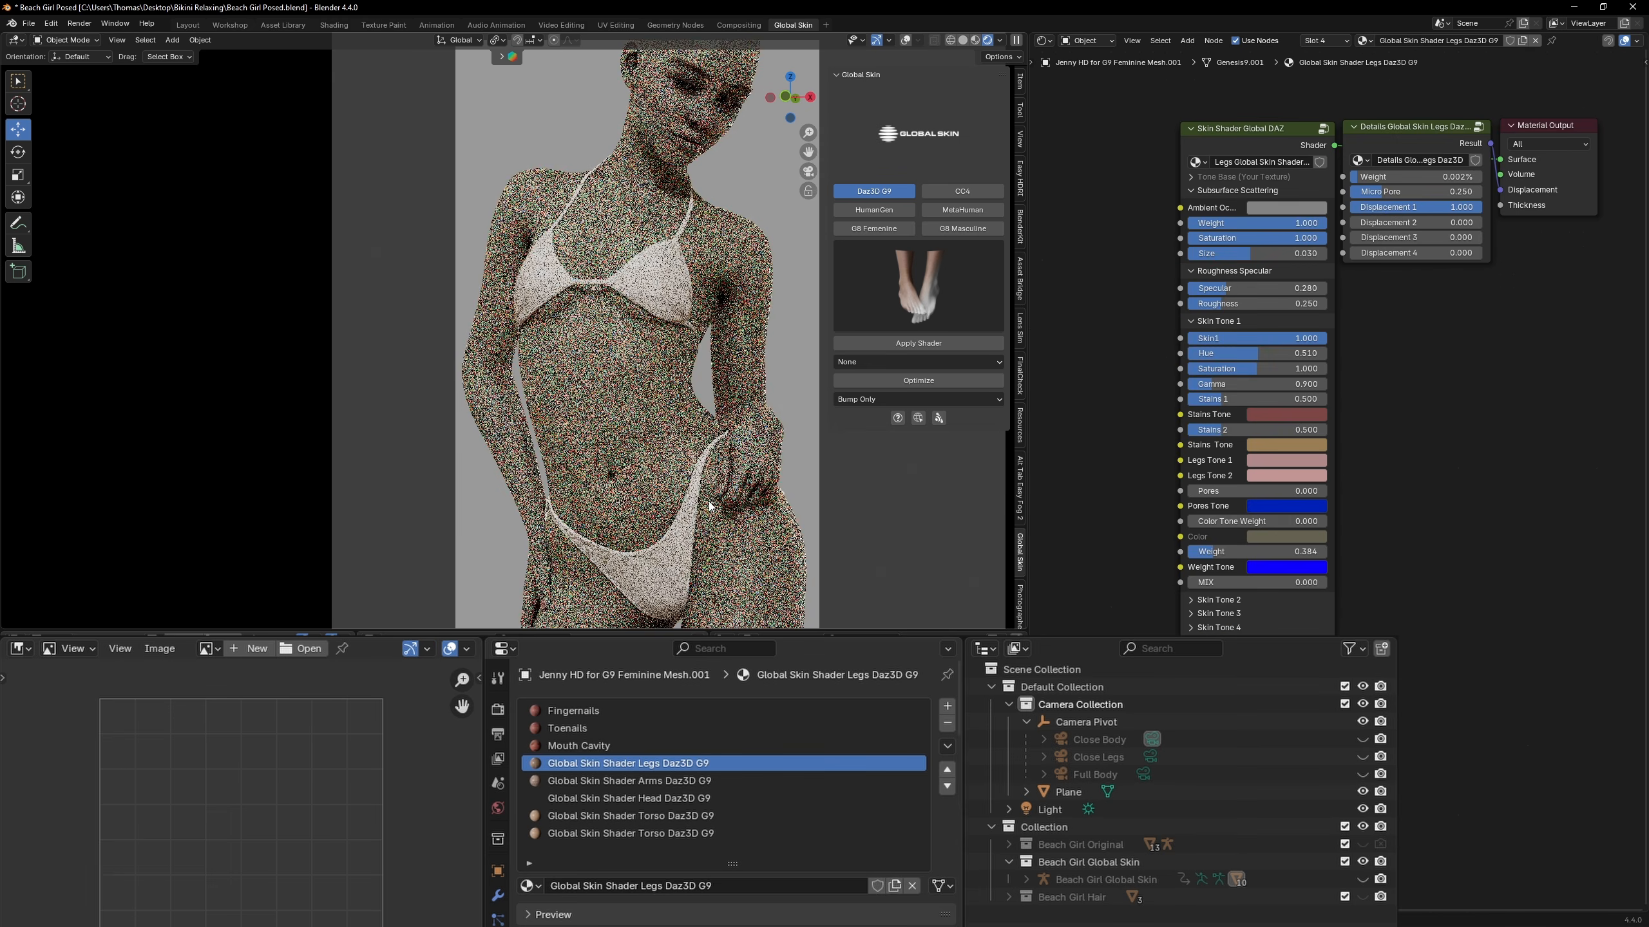
Try Skin Tones 2 to 5 in turn at full strength on the torso skin shader in place of Skin Tone 1
click(1150, 757)
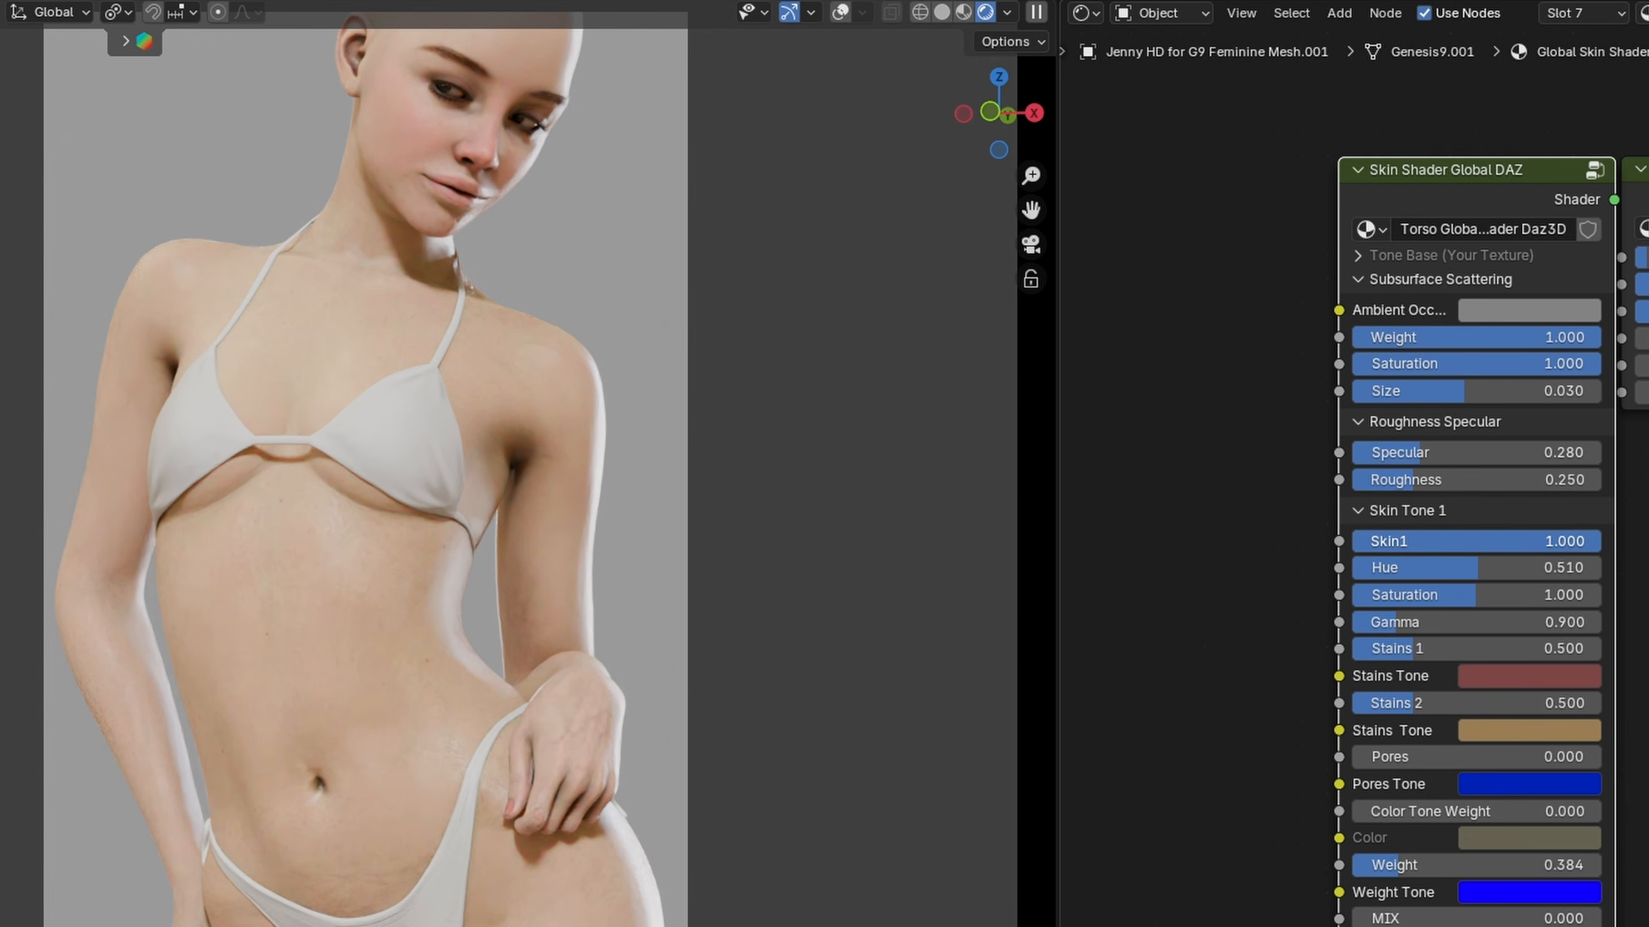
click(1355, 513)
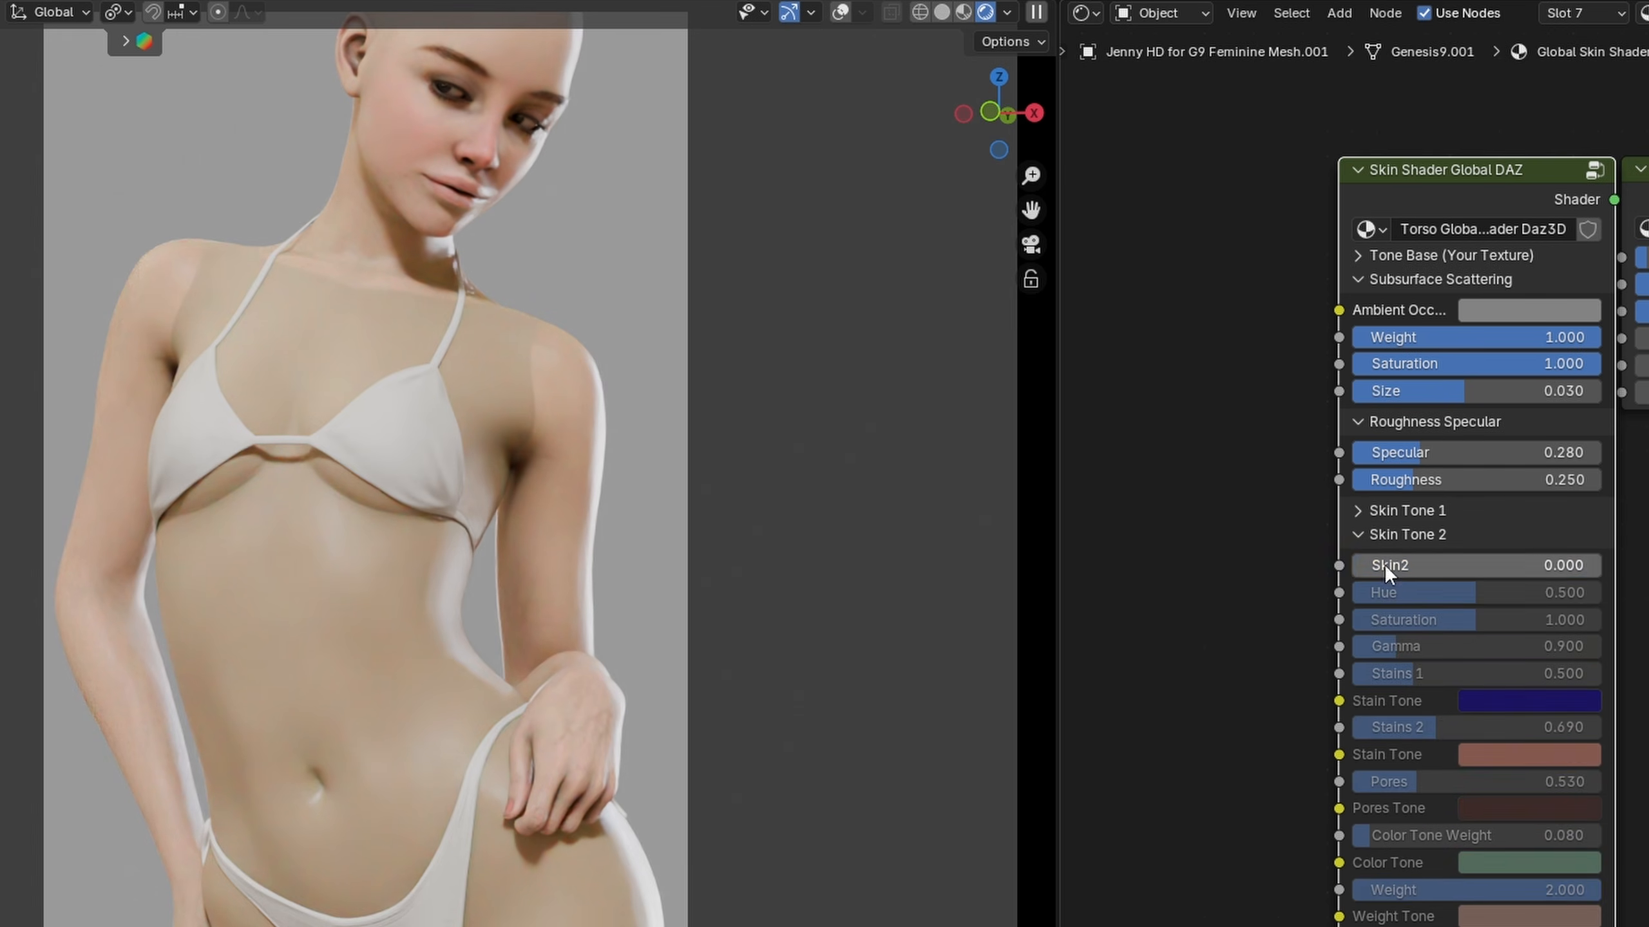
drag(1383, 564, 1602, 564)
click(1363, 536)
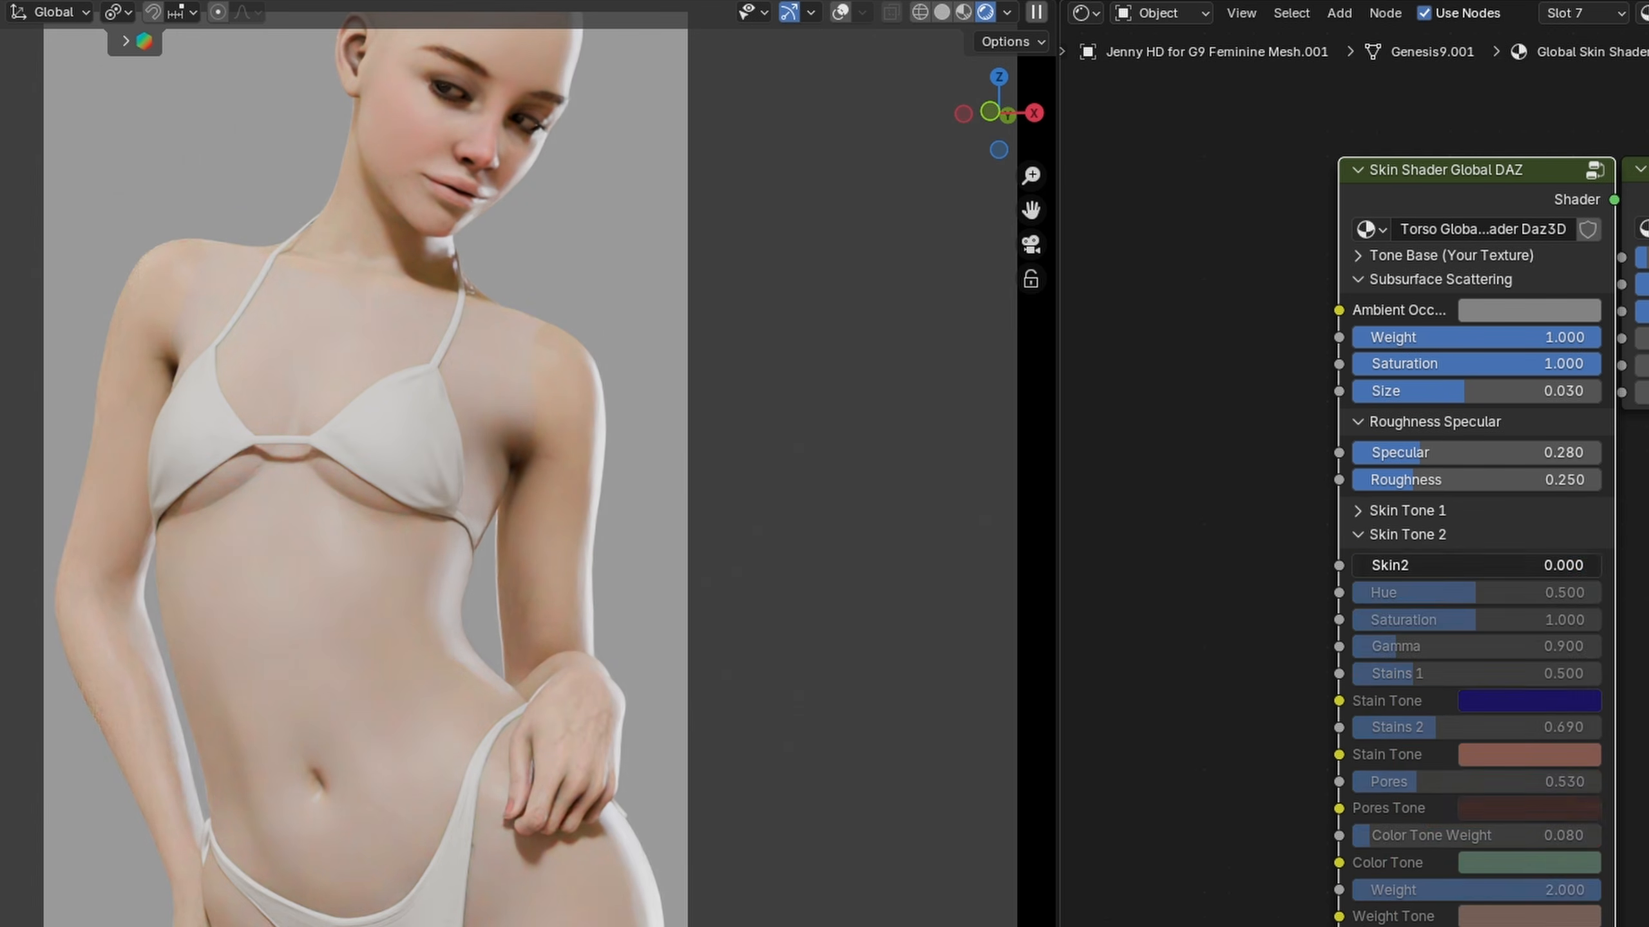
click(1367, 563)
drag(1381, 591, 1600, 591)
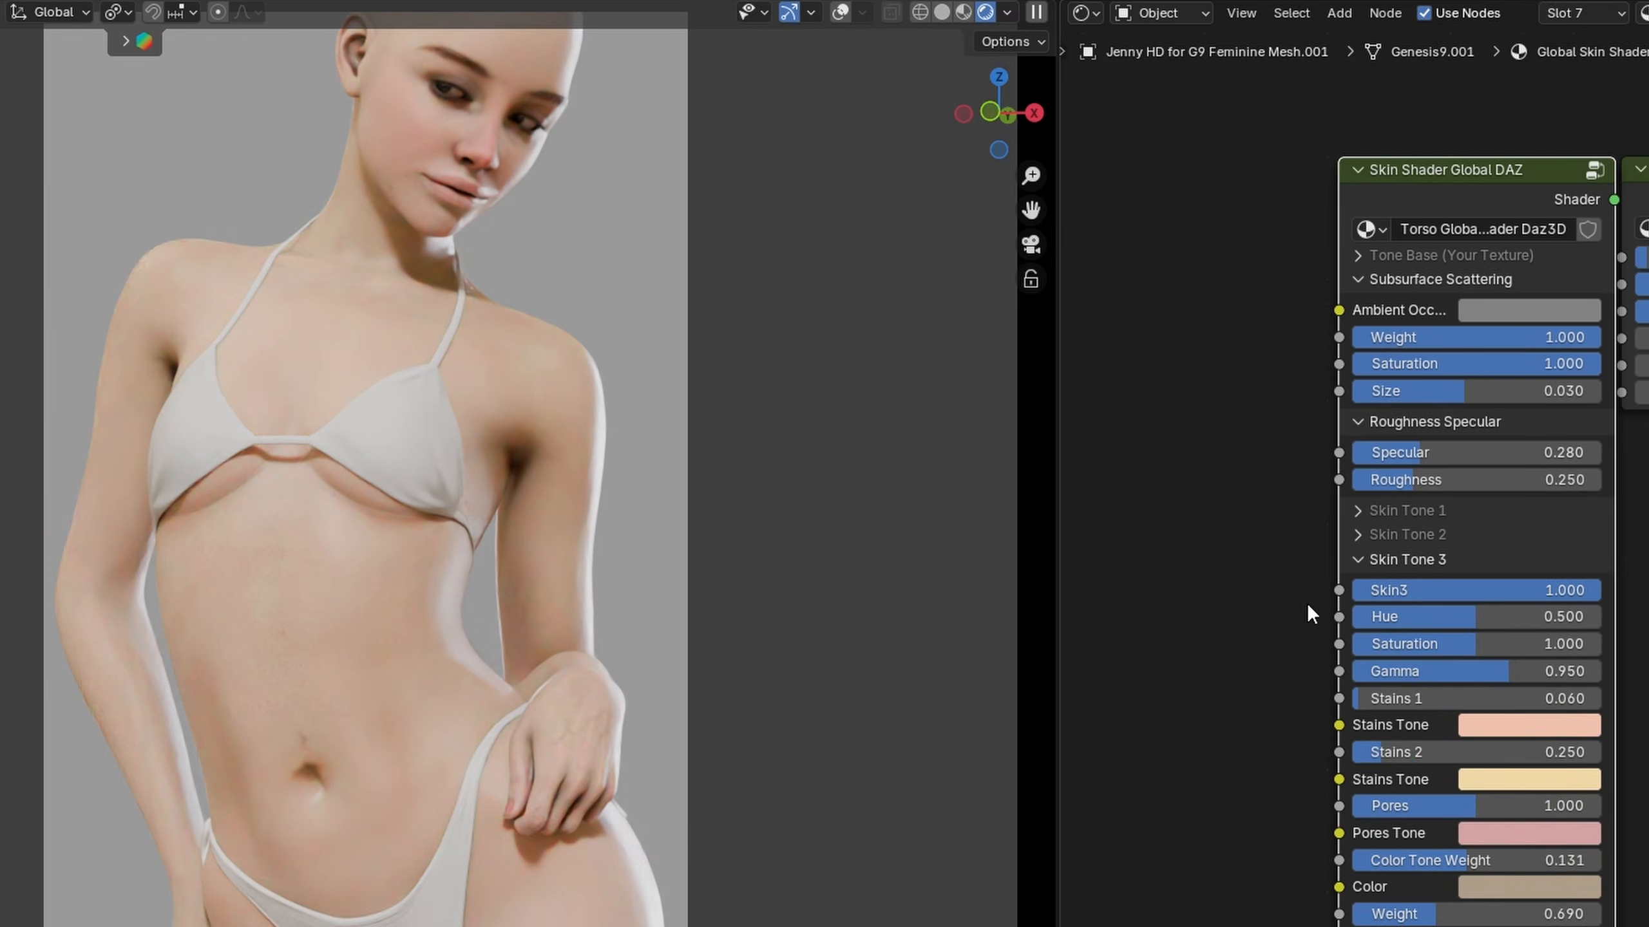
click(1356, 559)
click(1361, 583)
drag(1383, 615, 1600, 614)
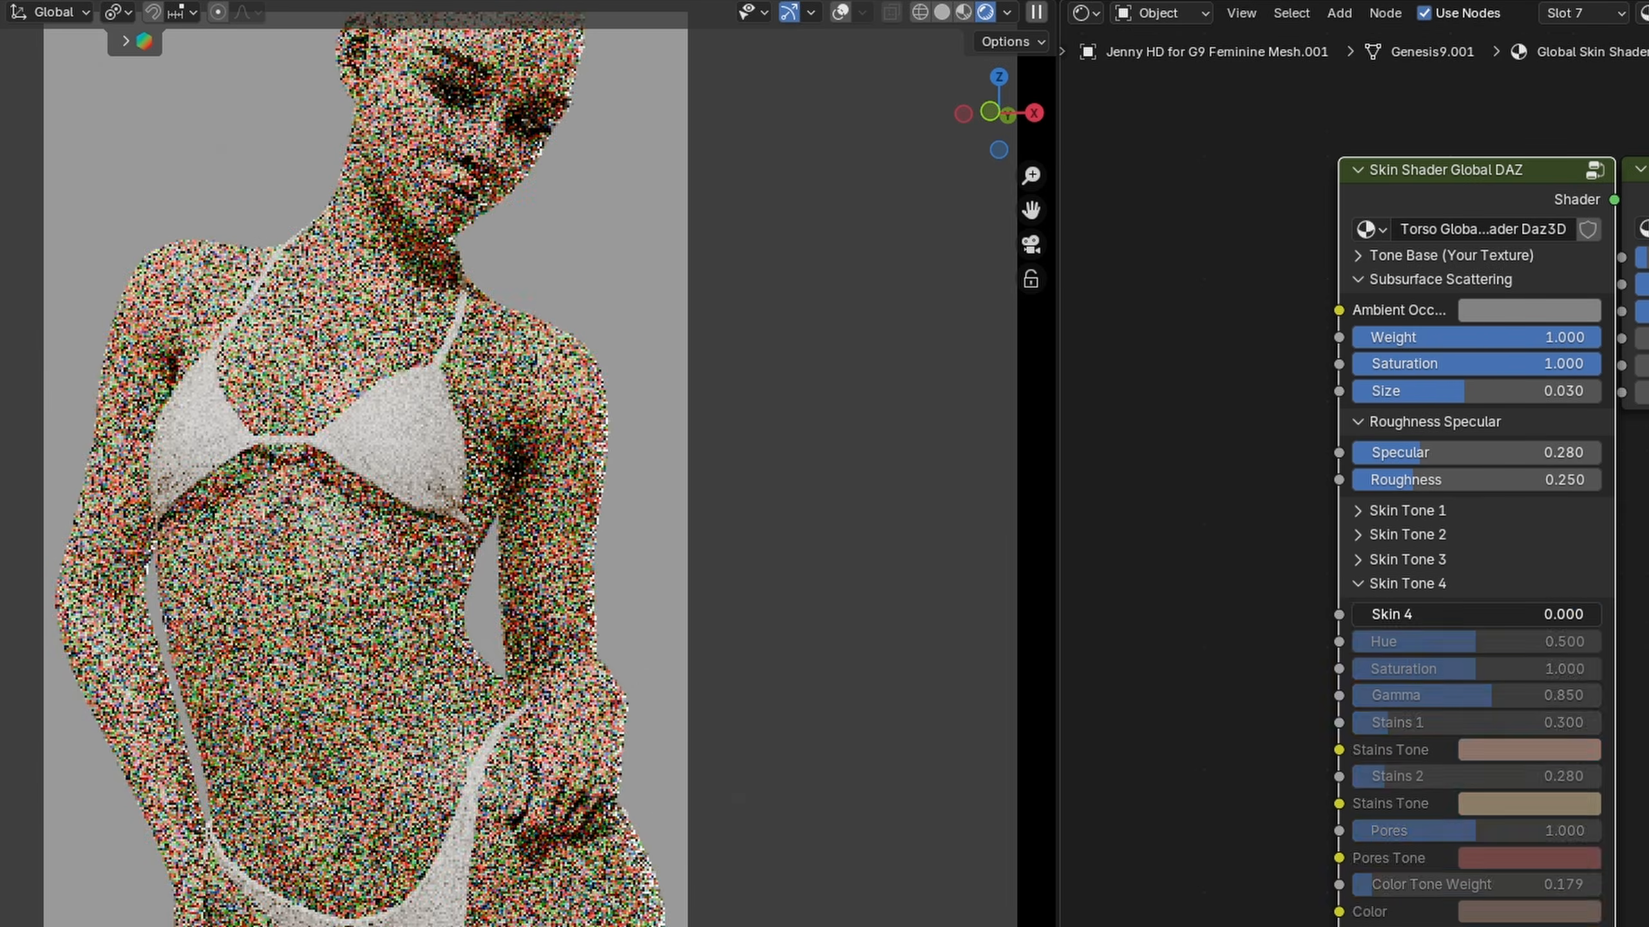
click(1363, 584)
click(1368, 609)
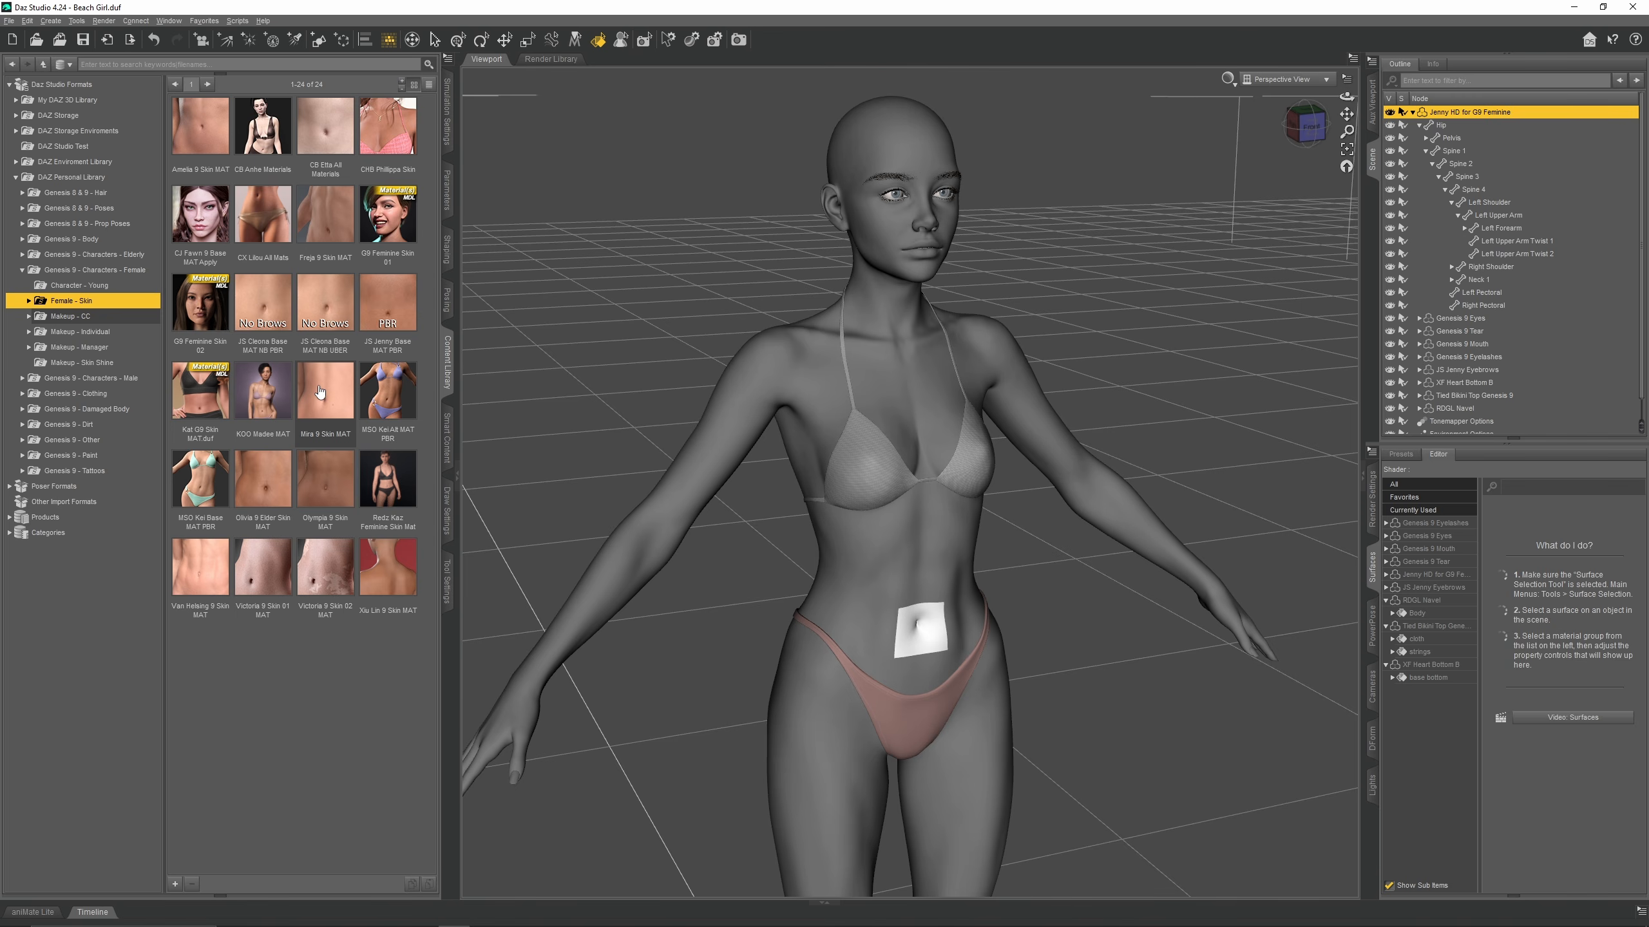
Switch to Daz Studio and load the Mira 9 Skin MAT preset onto the selected Genesis 9 figure
double_click(319, 390)
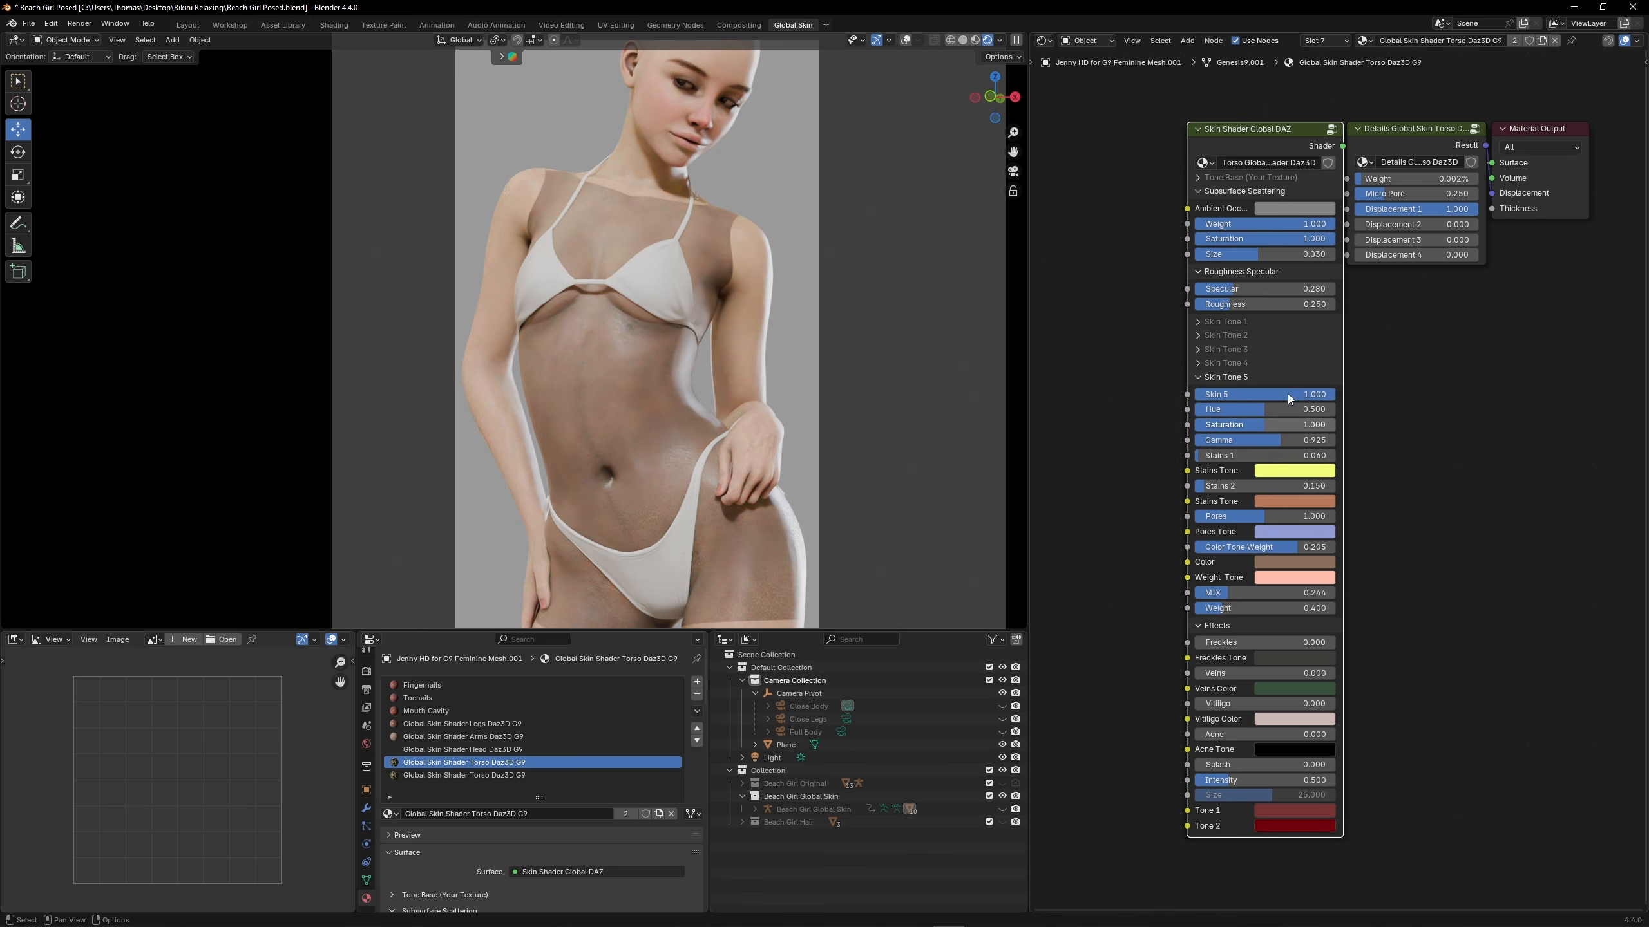
Switch back to Blender and return the torso shader from Skin Tone 5 to Skin Tone 1 at 1.000
click(1199, 379)
click(1199, 322)
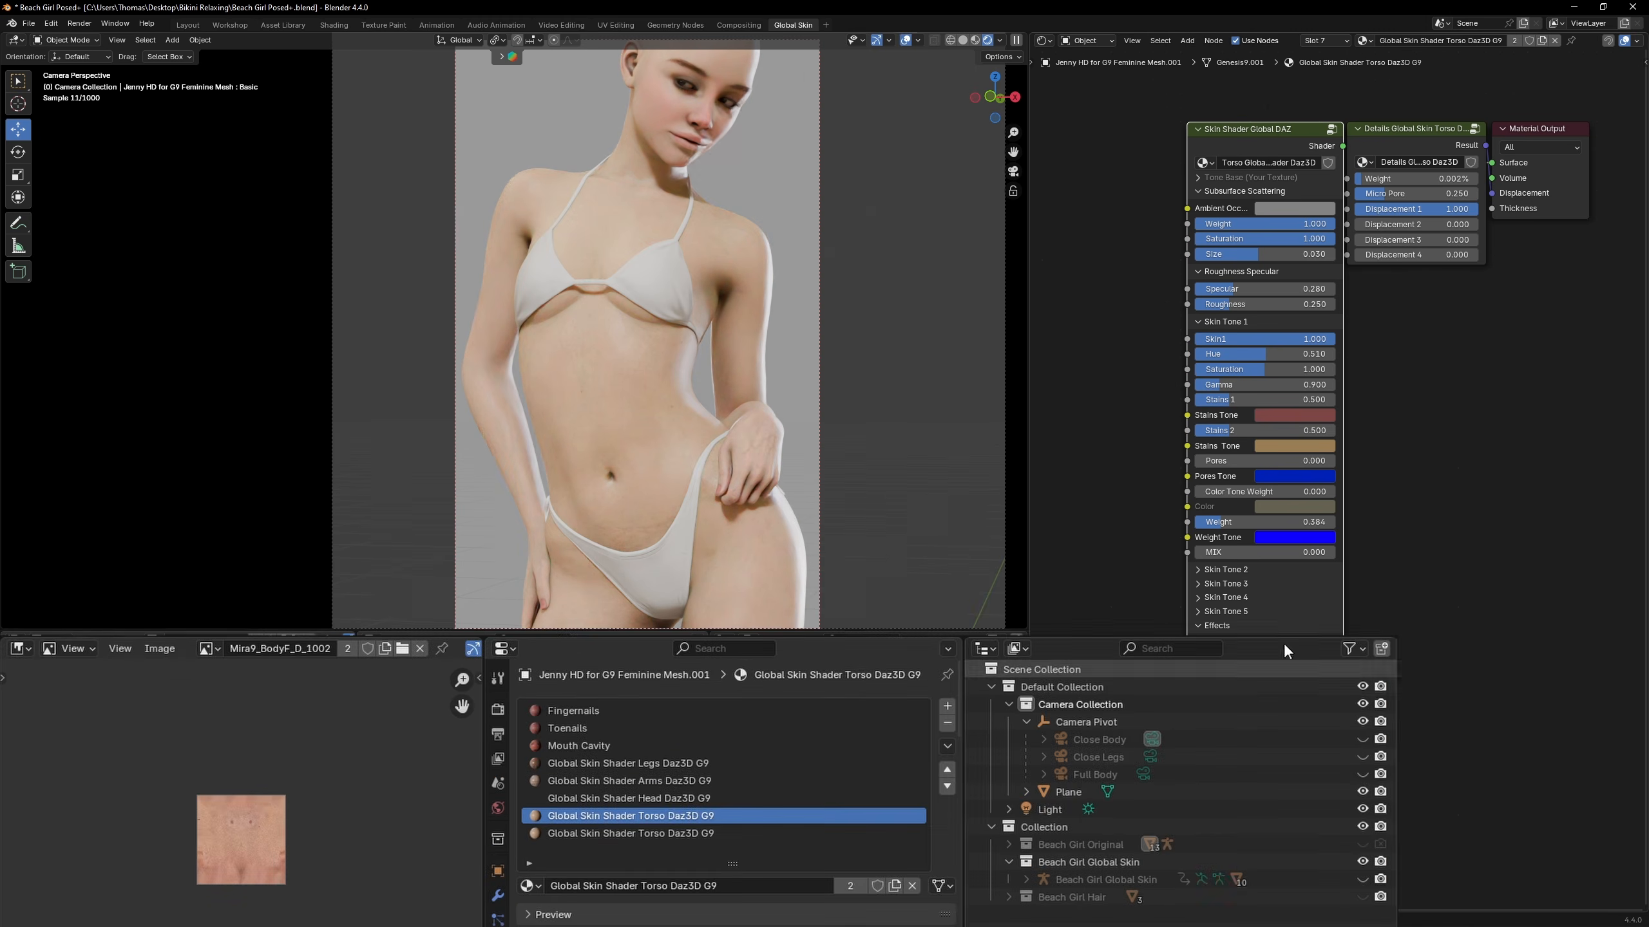
Show the Beach Girl Original collection instead of the Global Skin one and copy the Mira9_BodyF_D_1002 texture node from its Body material
click(1363, 858)
click(1363, 845)
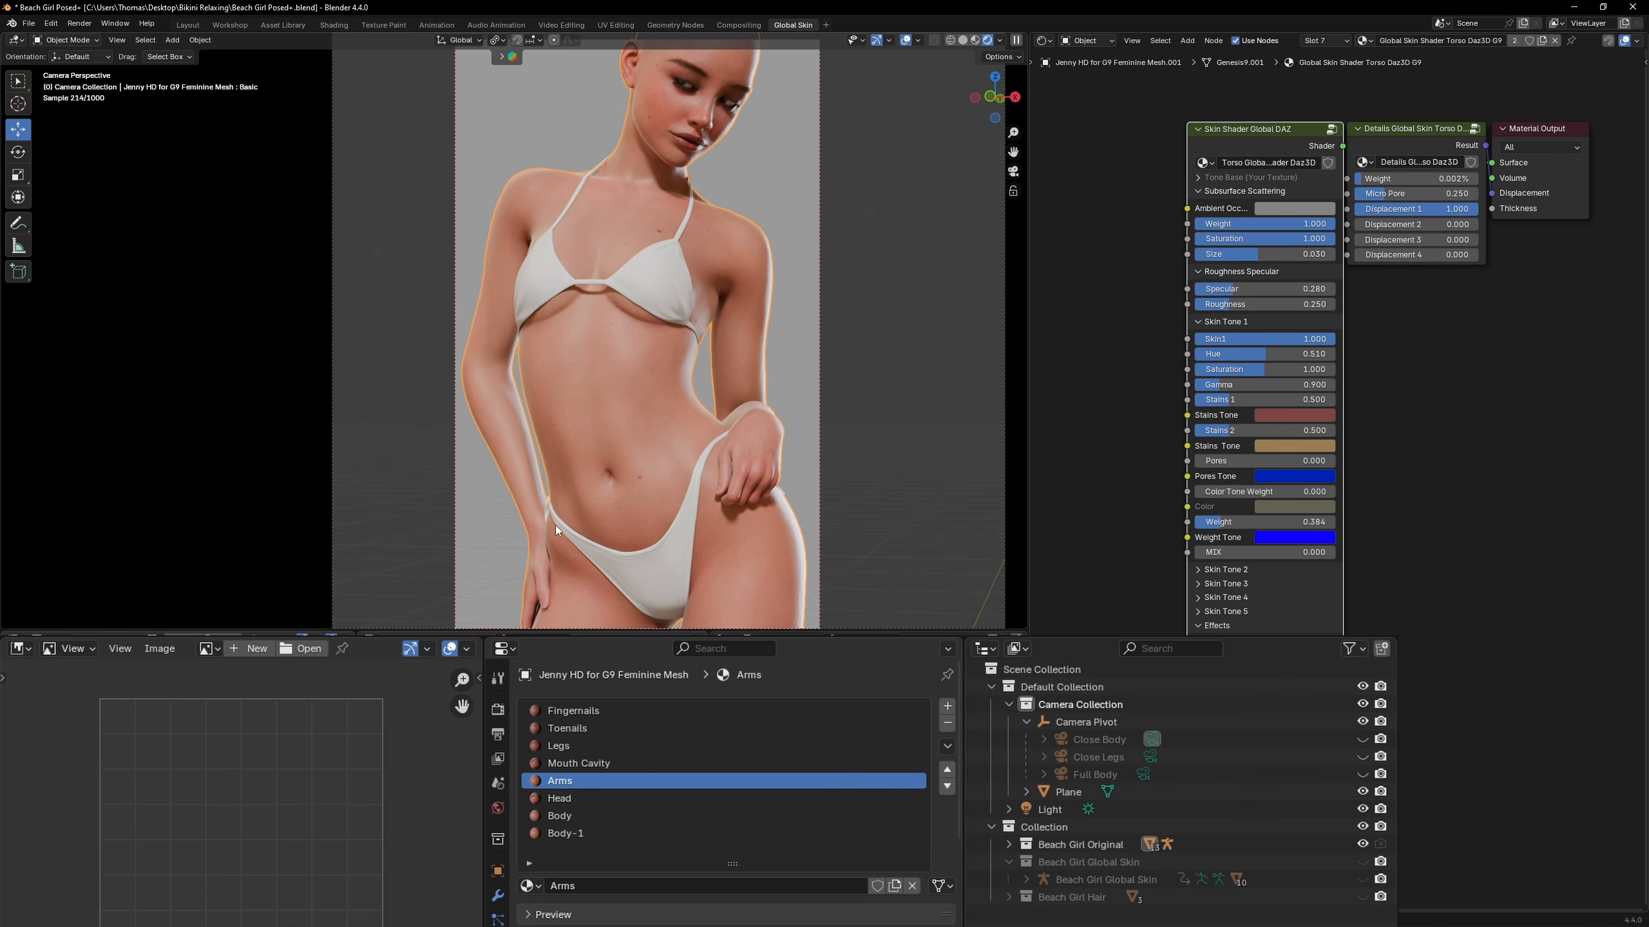
click(613, 816)
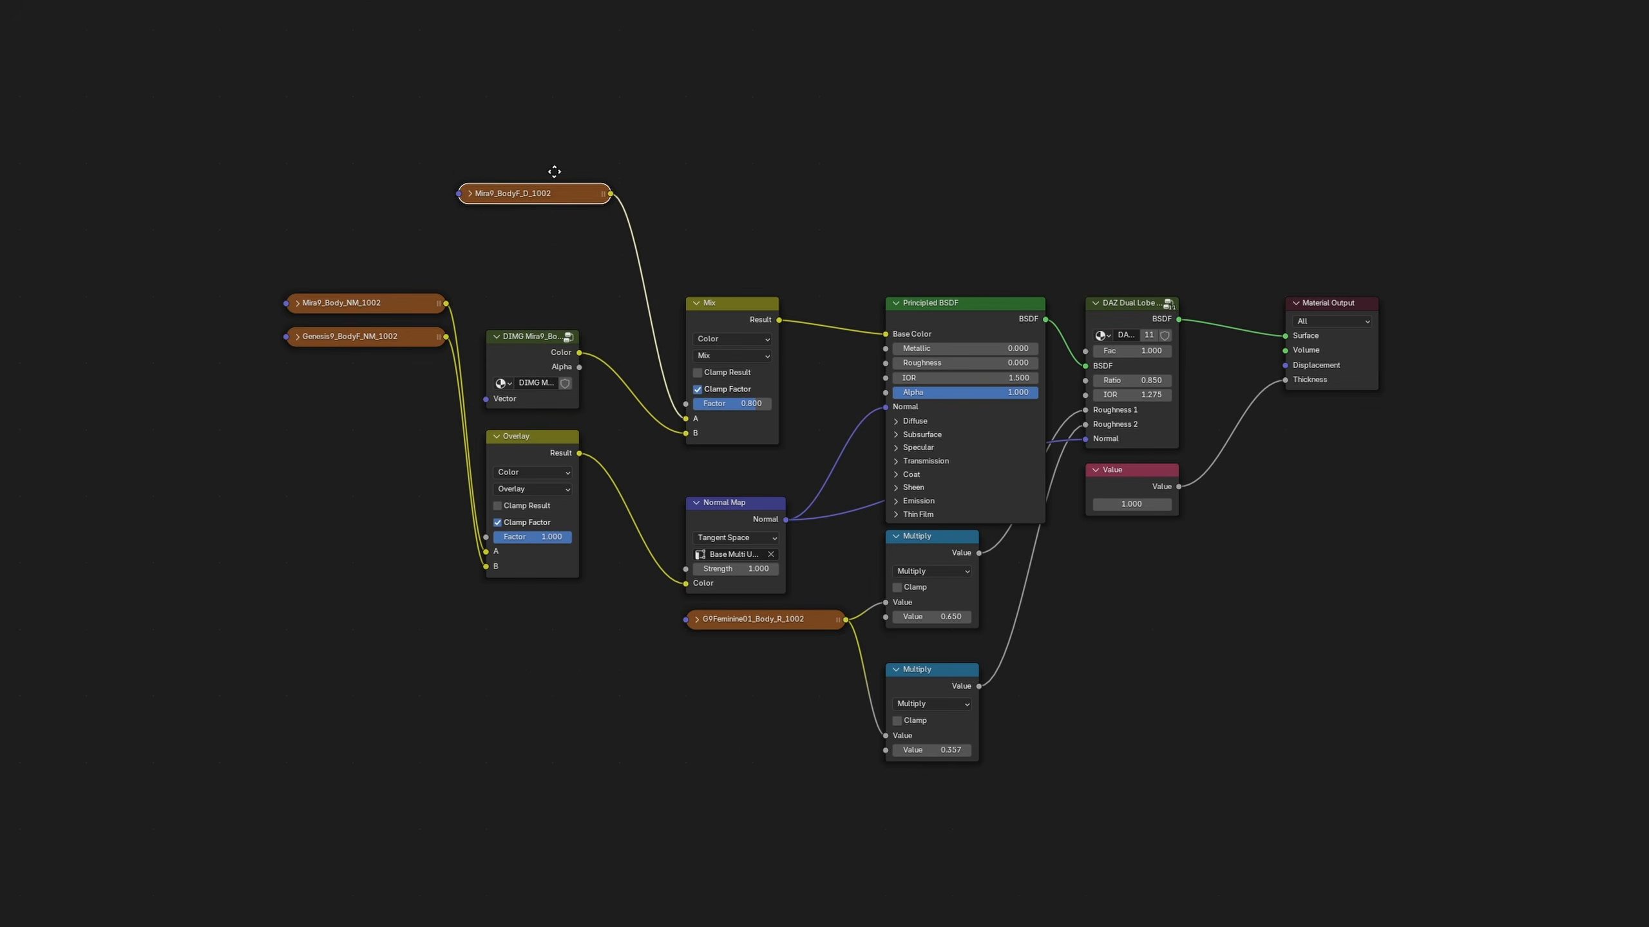
click(470, 192)
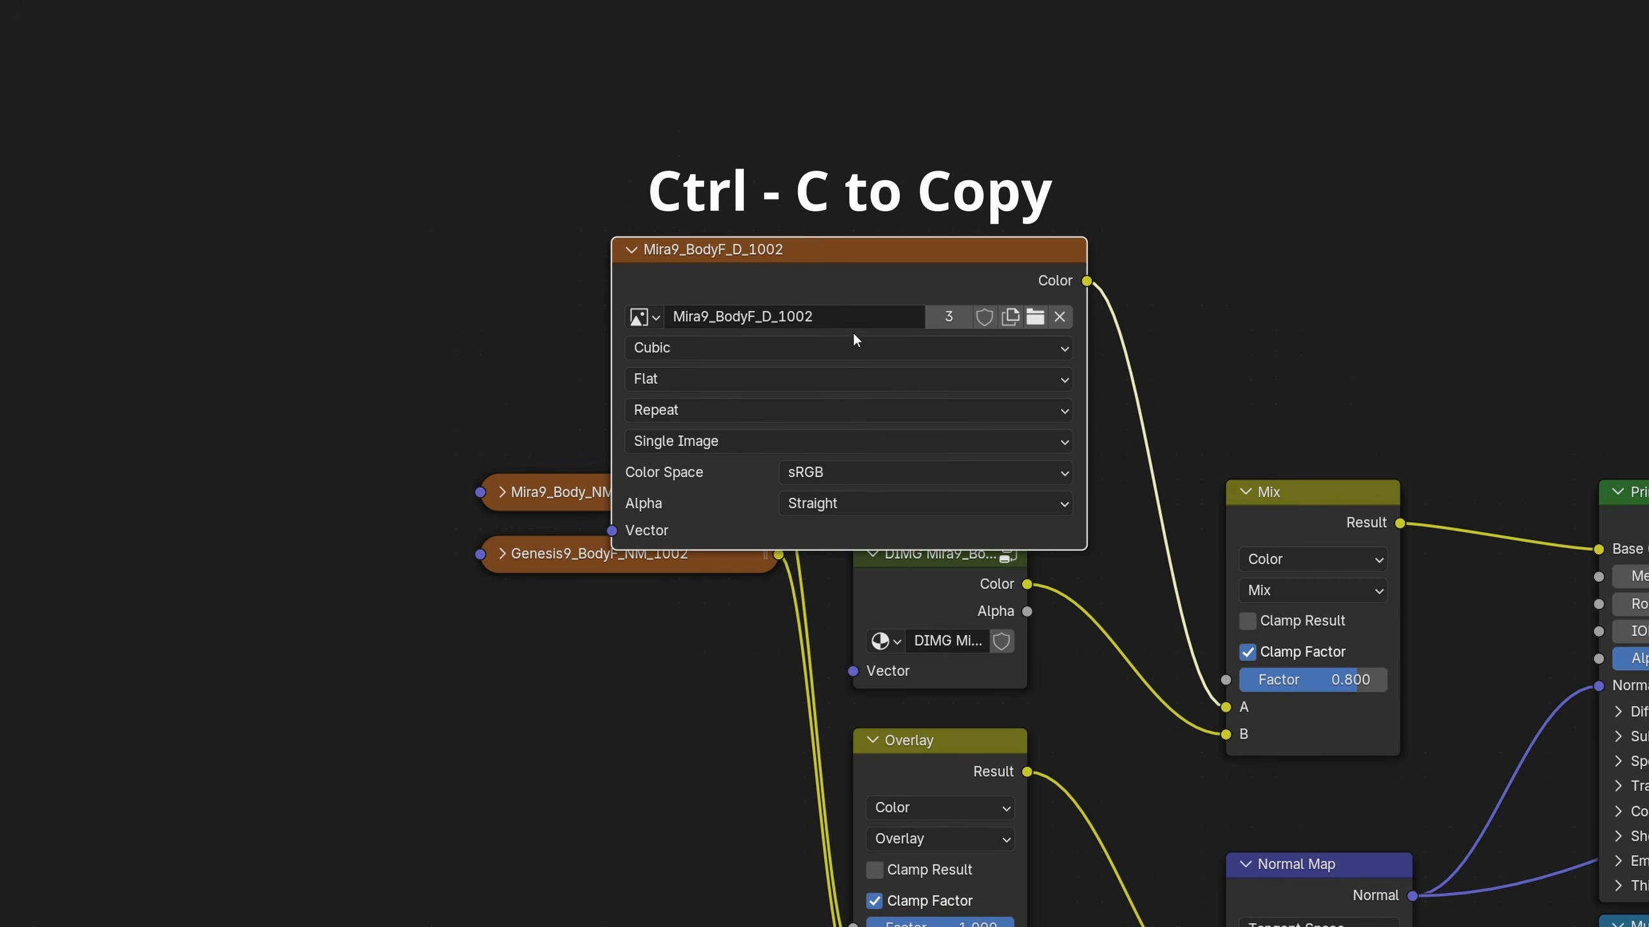
click(841, 316)
key(ctrl+c)
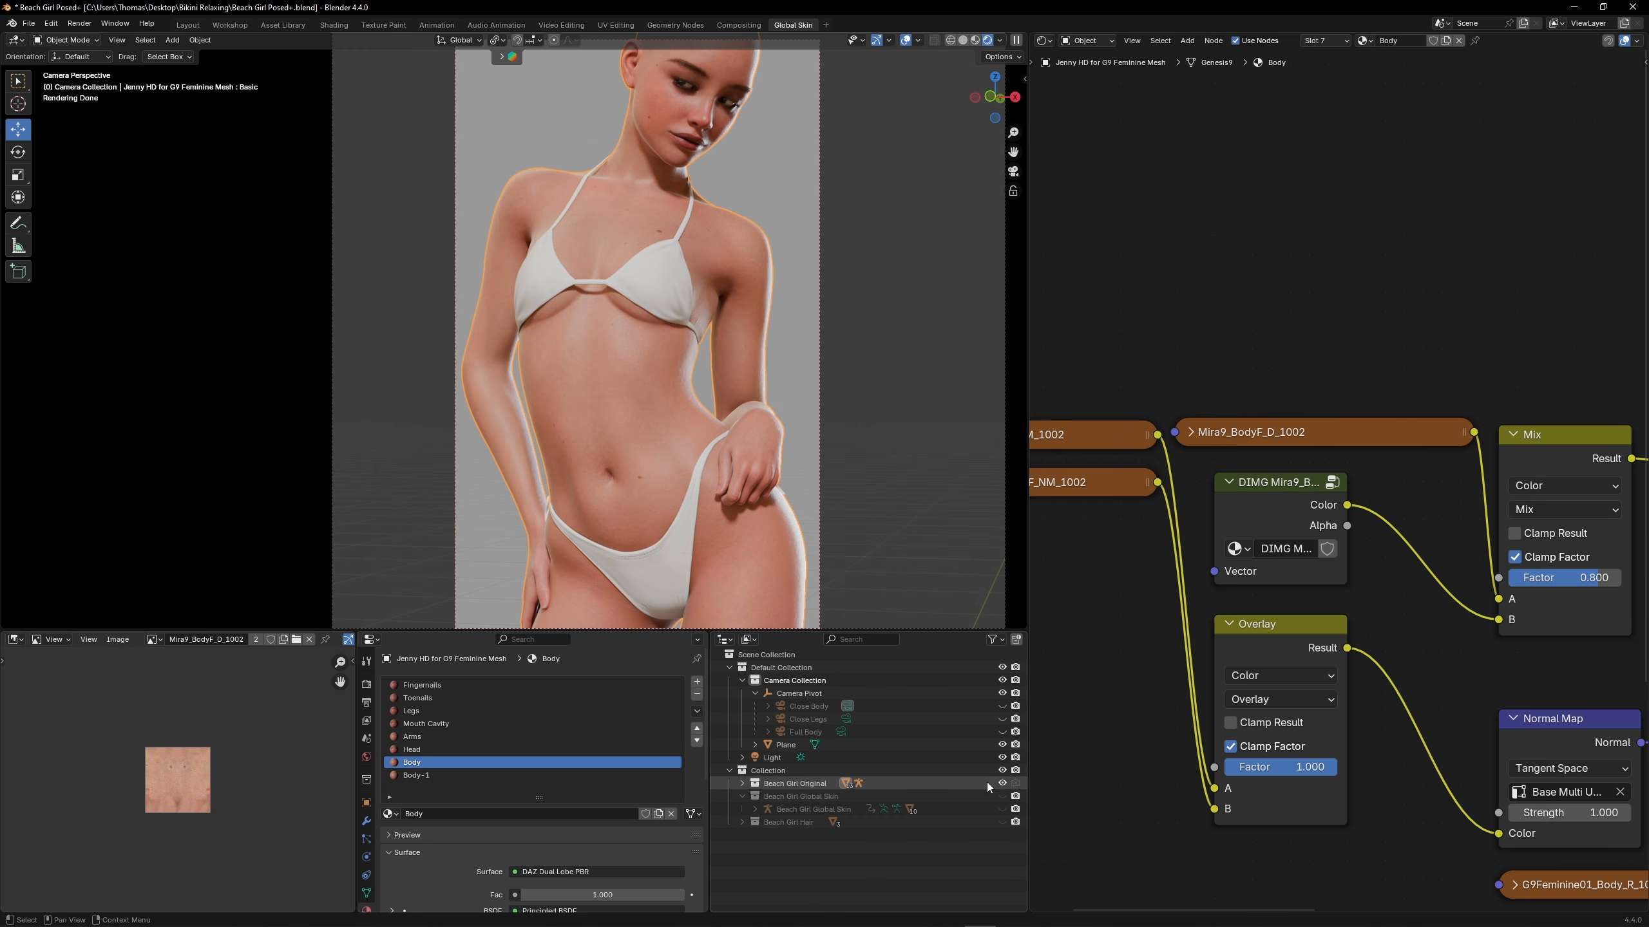
Hide Beach Girl Original, show Beach Girl Global Skin again and select its body mesh
click(1004, 783)
click(1004, 796)
click(655, 423)
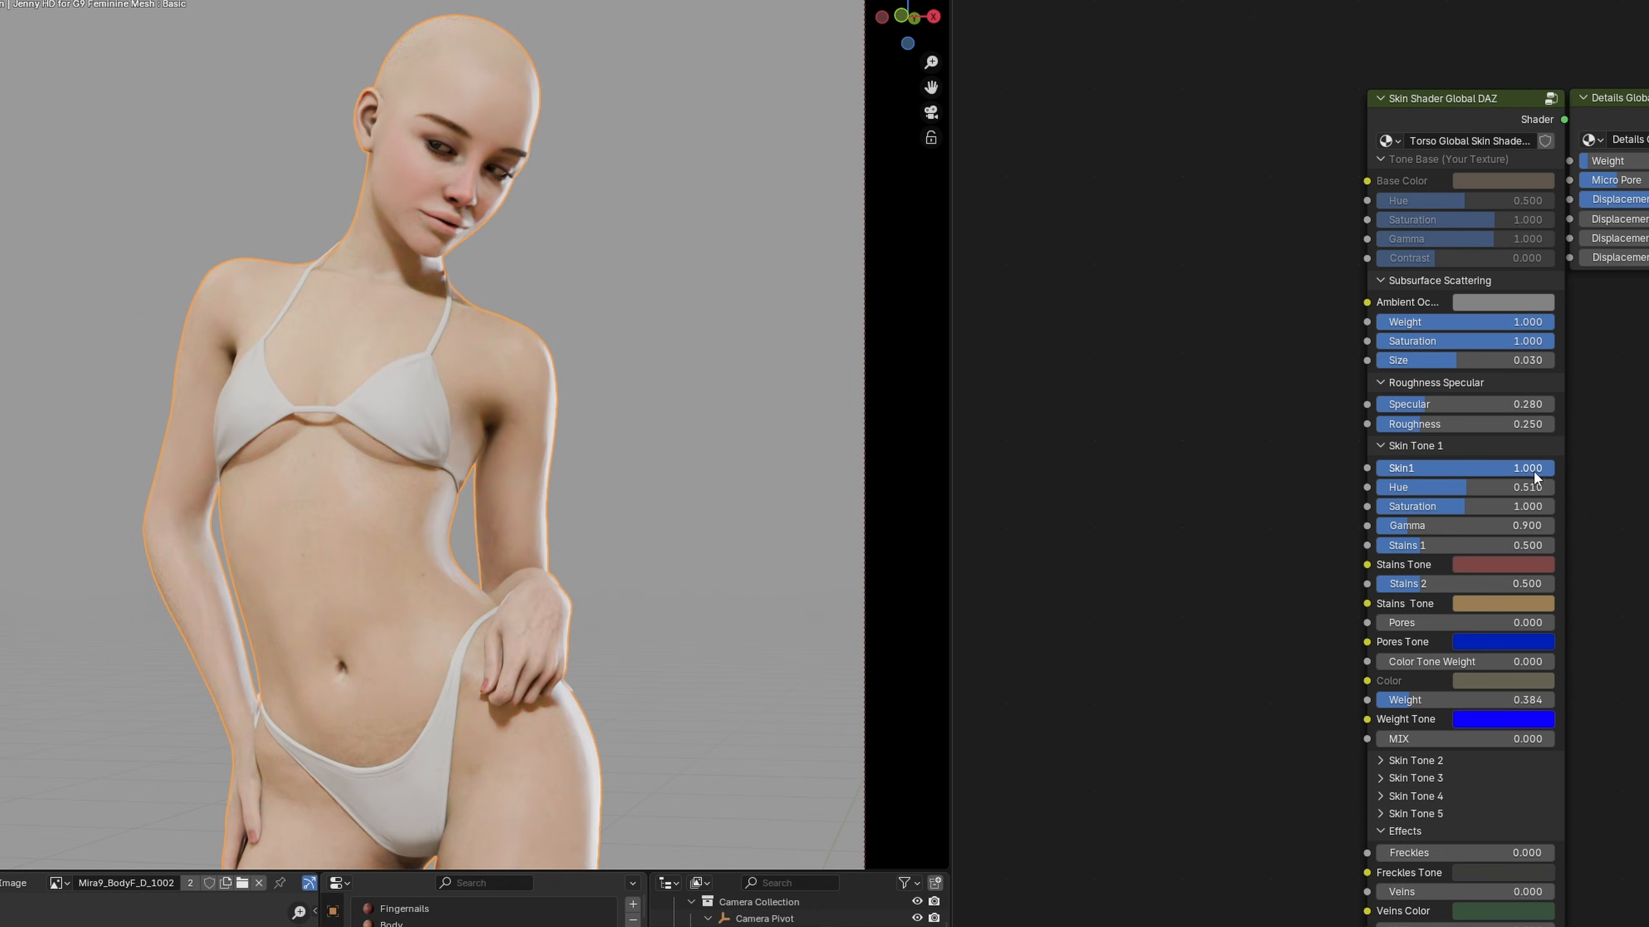
Set the torso shader's Skin1 to 0.000, paste the Mira9_BodyF_D_1002 texture node and connect it to Base Color
drag(1548, 468, 1377, 468)
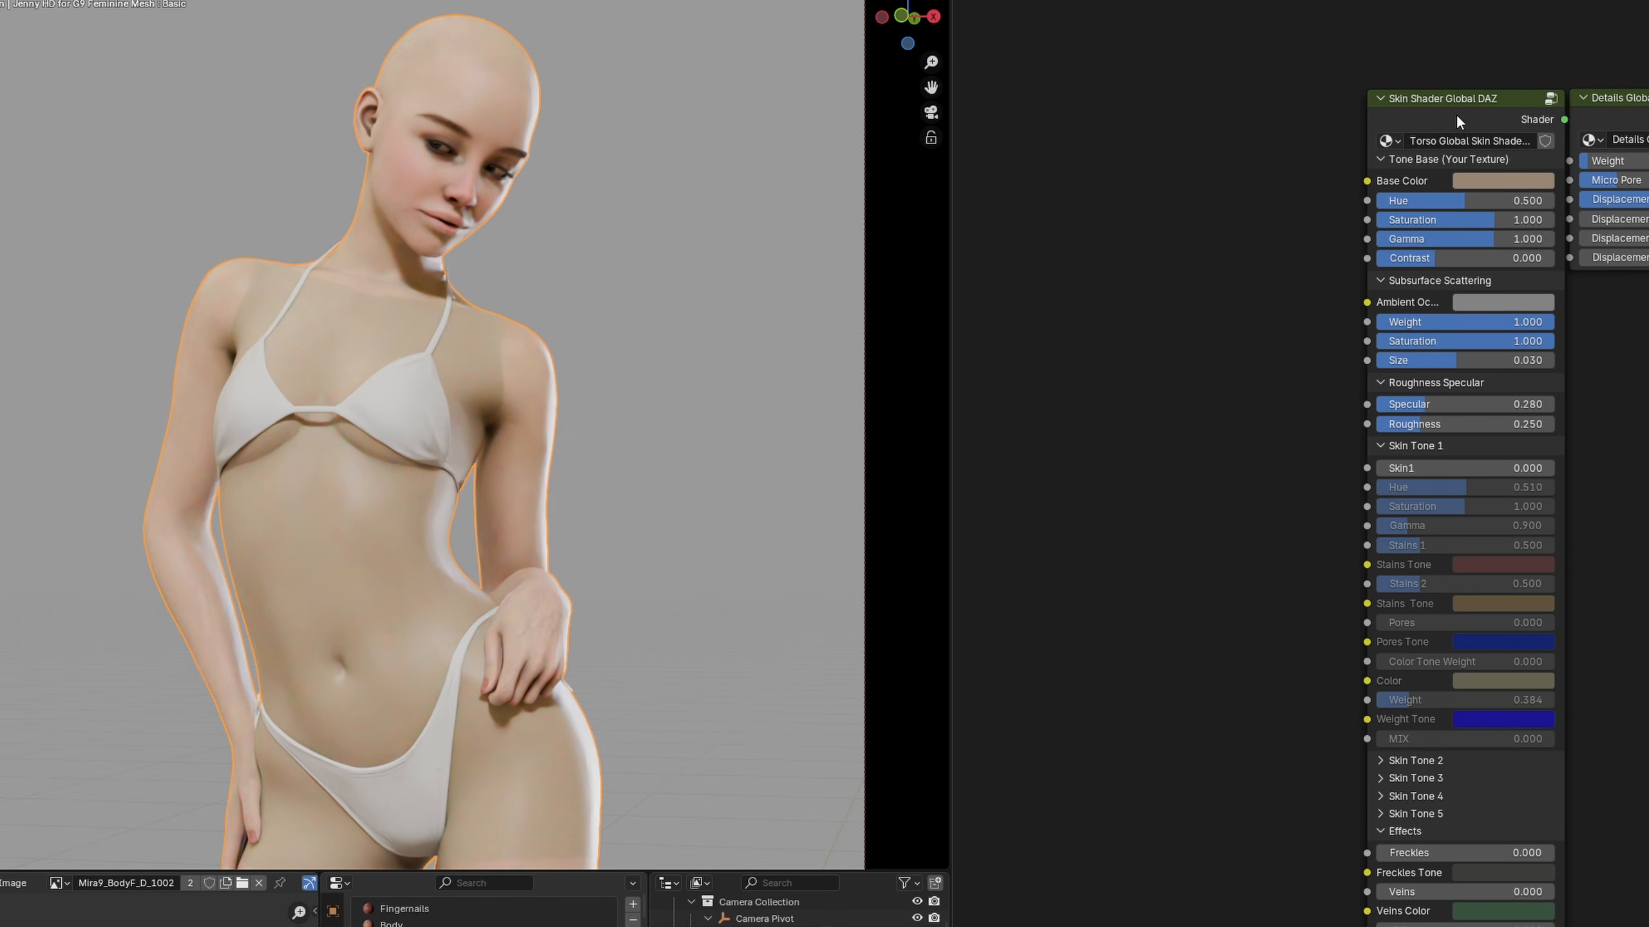
key(ctrl+v)
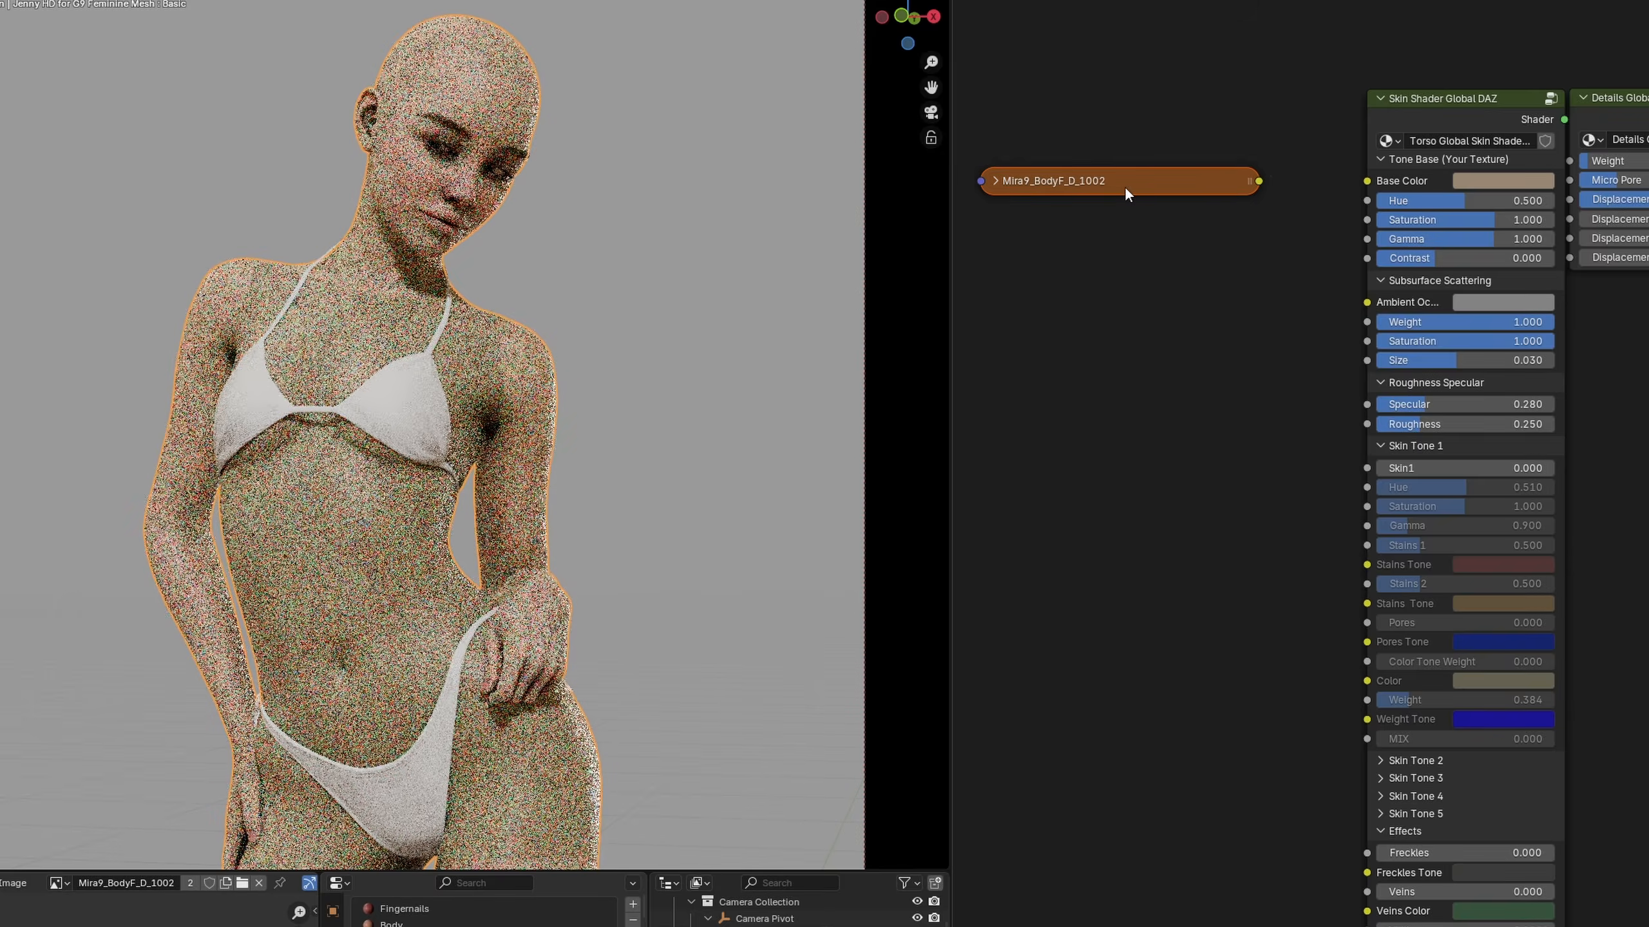
click(994, 181)
drag(1259, 204, 1262, 204)
drag(1361, 179, 1367, 180)
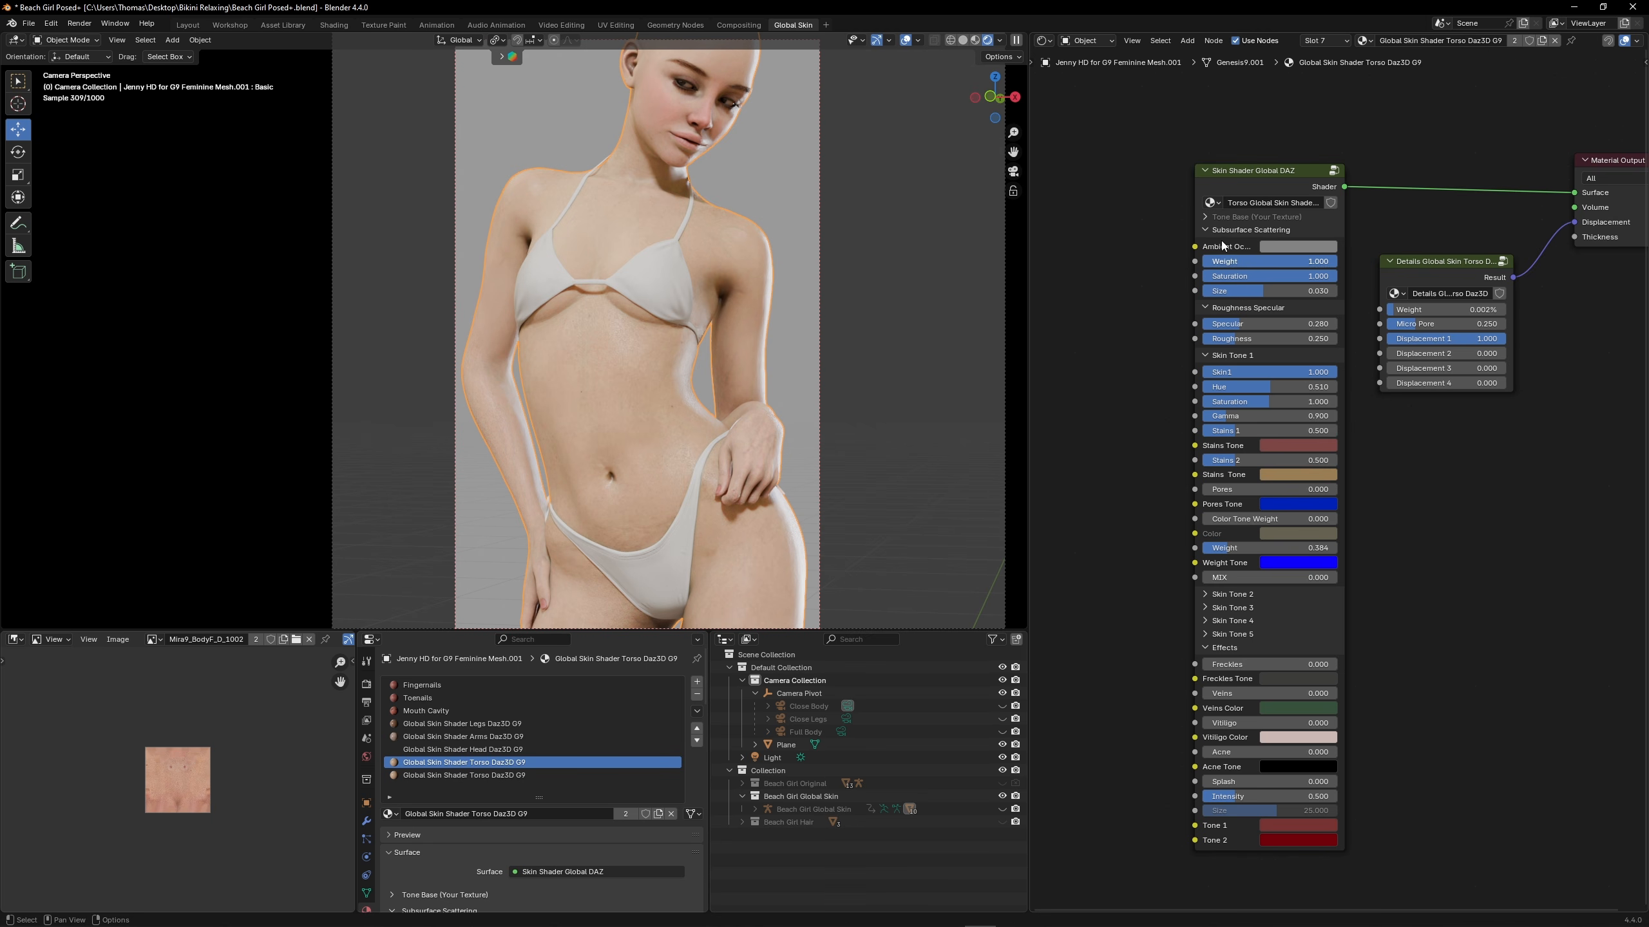
Open the torso skin shader's node group and examine the separate node branches behind its five skin tones
click(1255, 183)
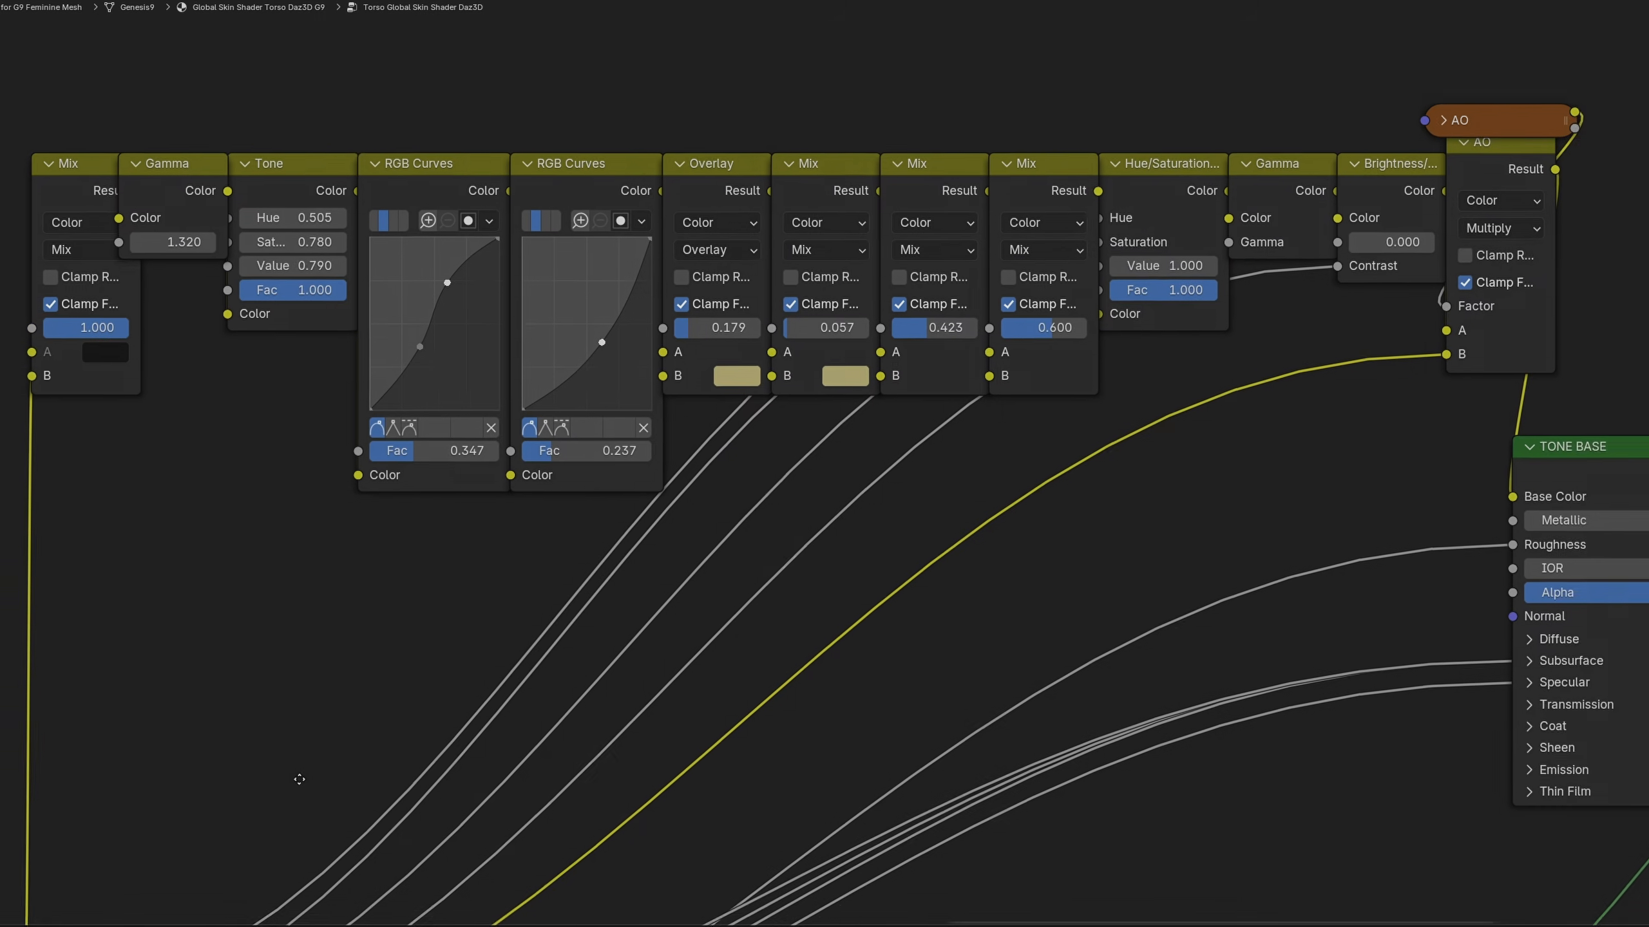
middle_drag(273, 883, 1012, 699)
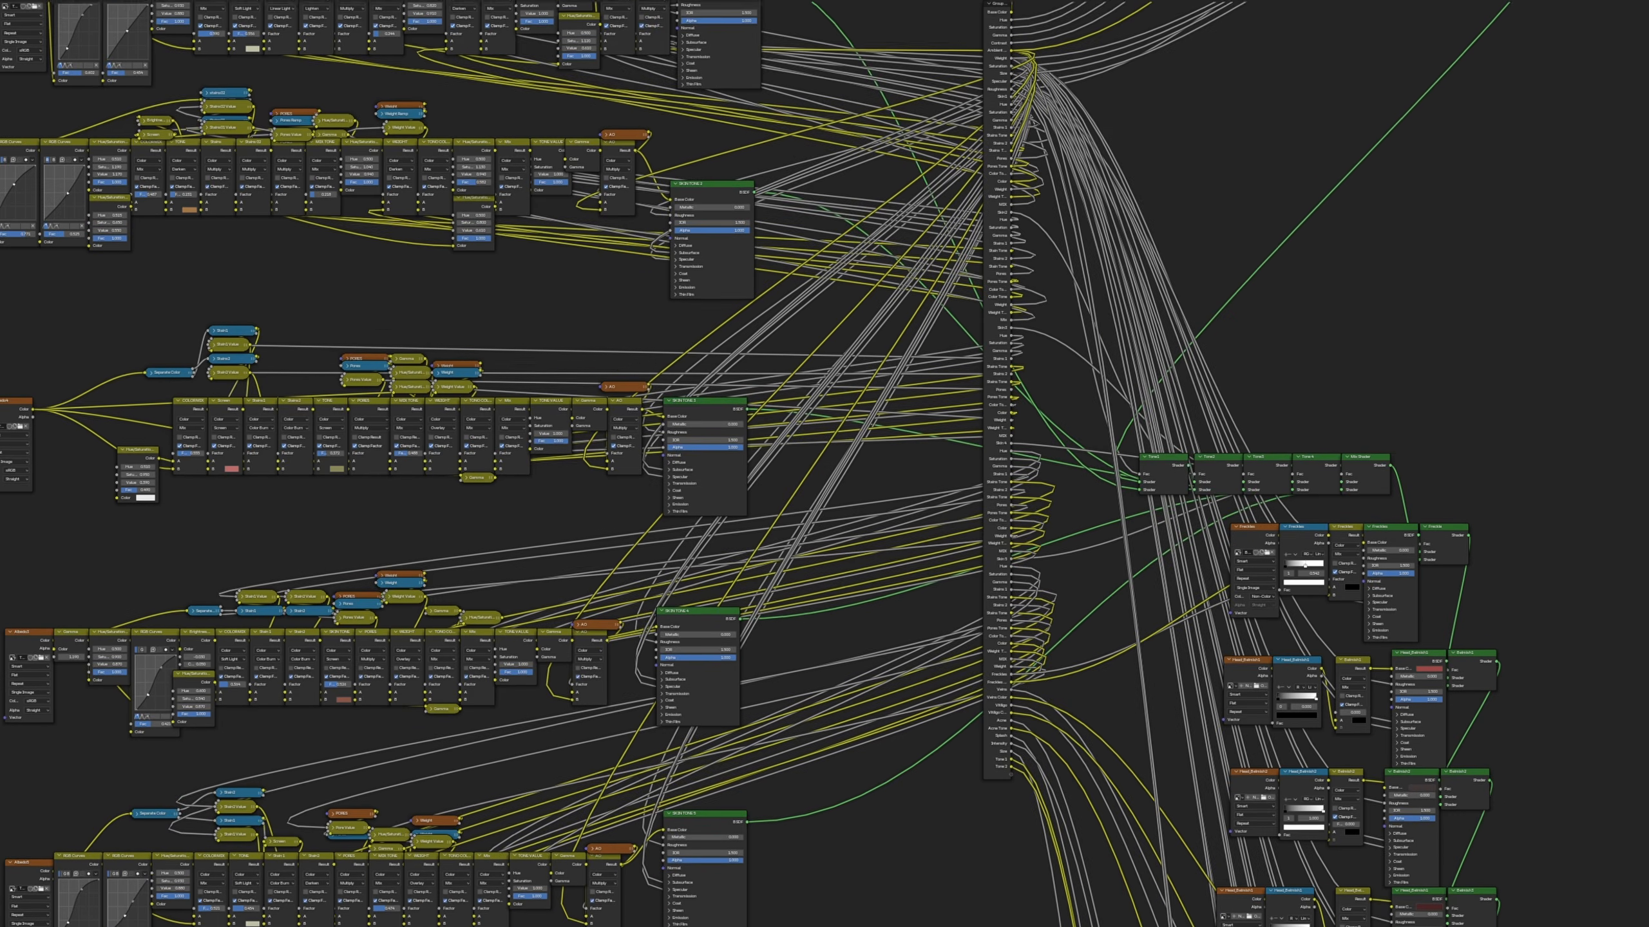
shift+scroll(824, 463, down, 12)
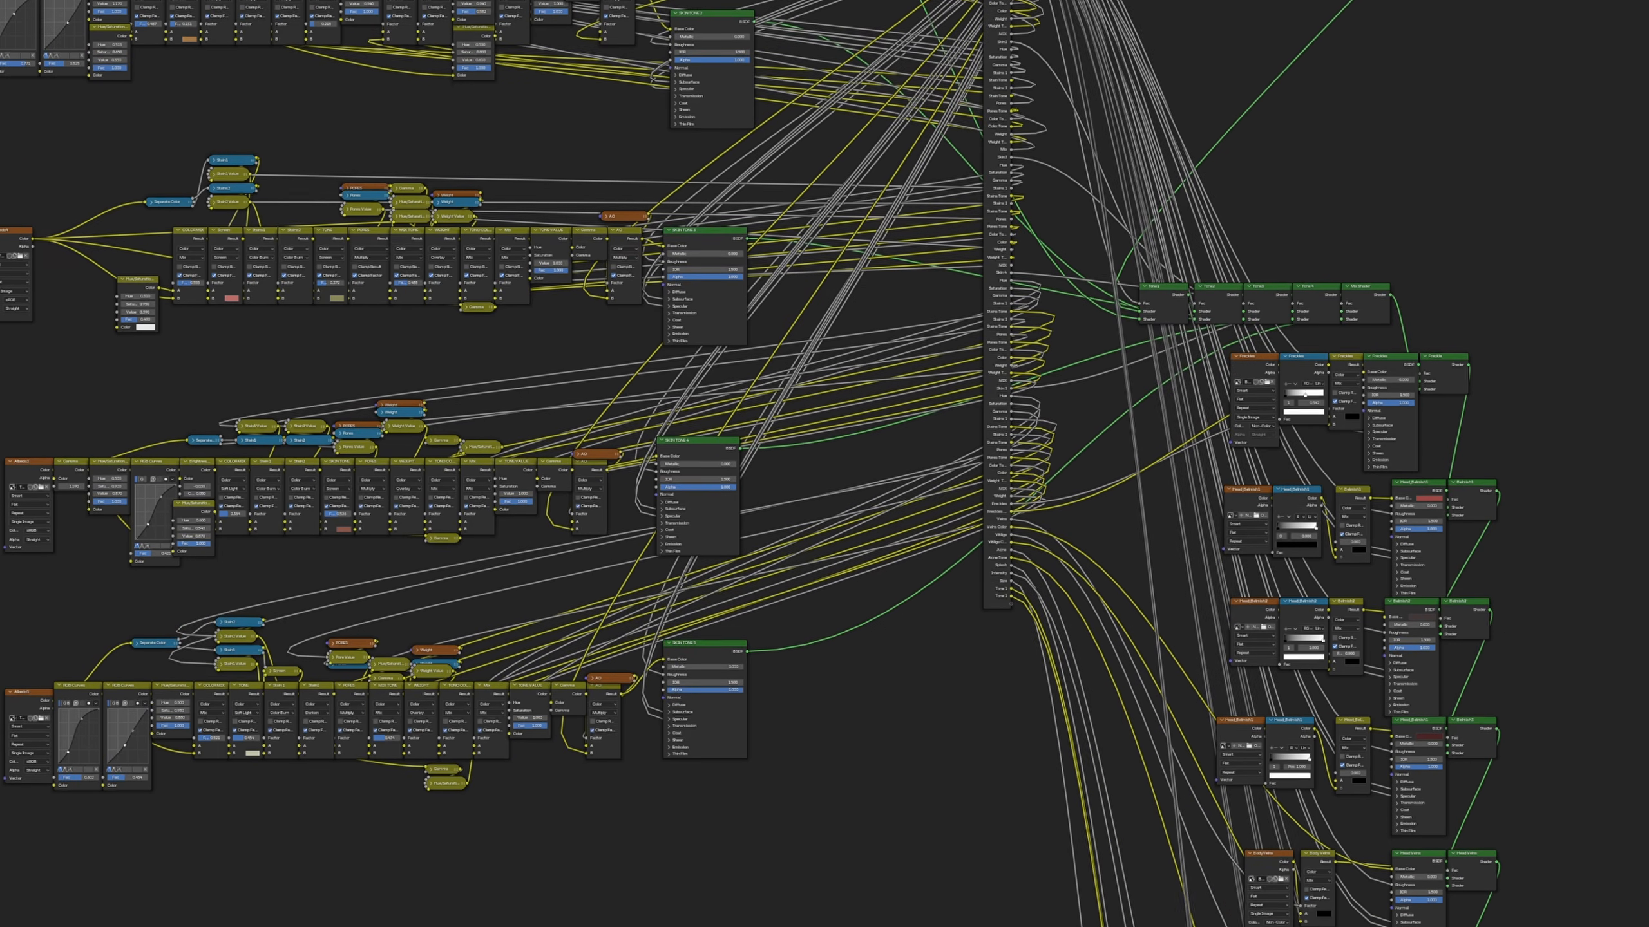
shift+scroll(825, 464, down, 6)
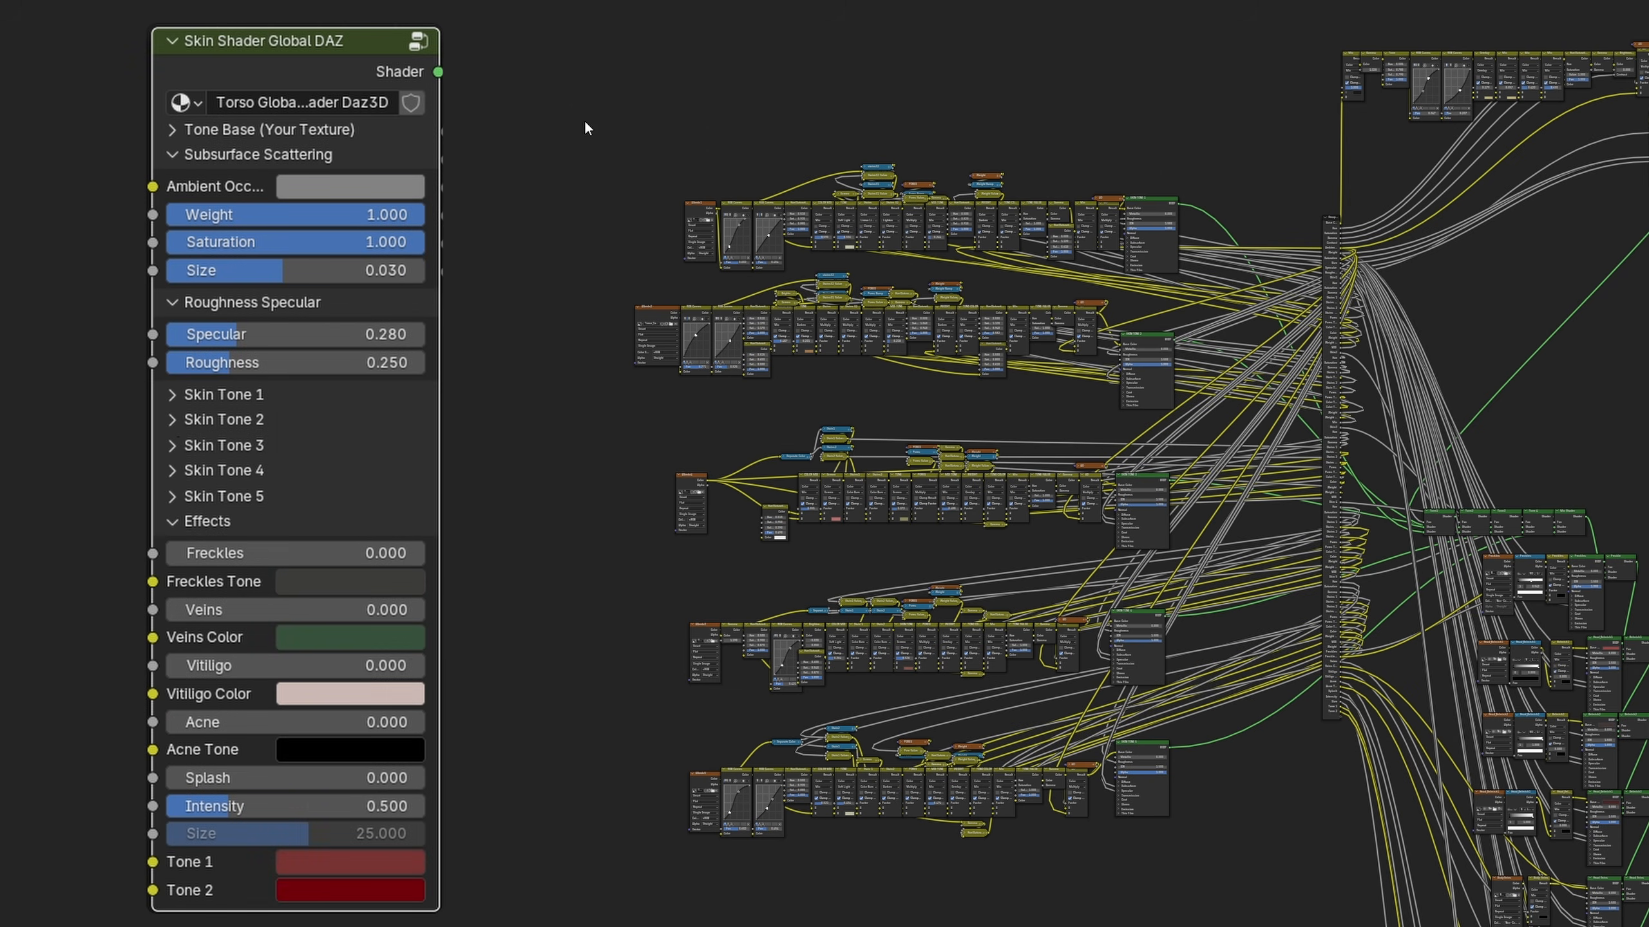
drag(588, 124, 1134, 260)
drag(526, 323, 1257, 368)
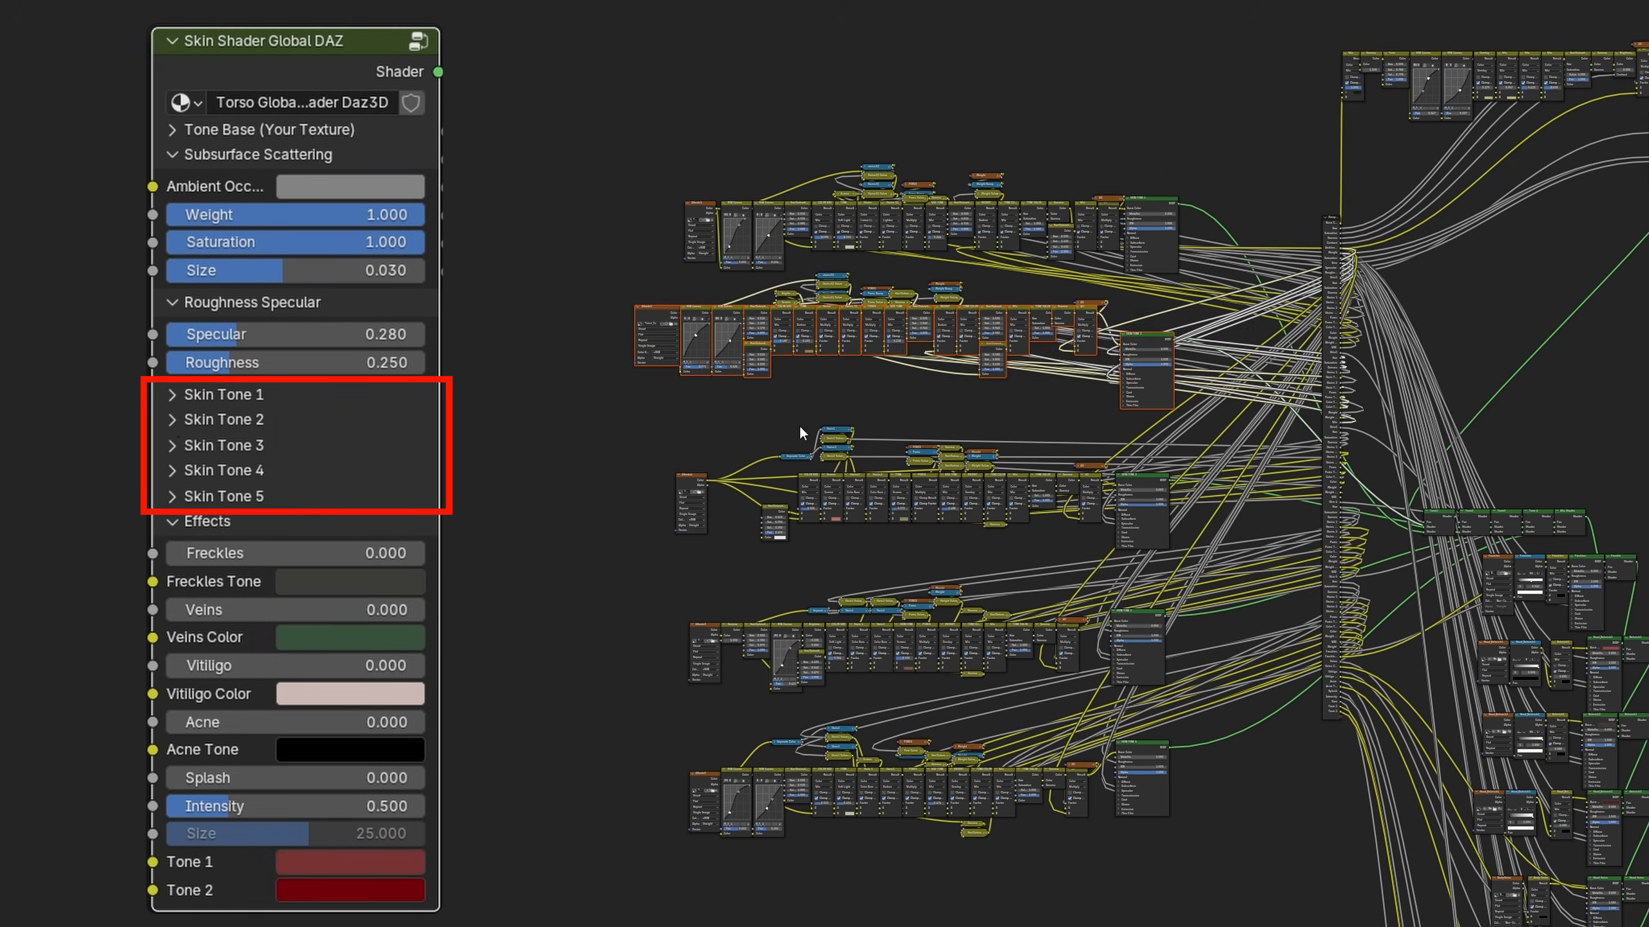
drag(590, 467, 1261, 515)
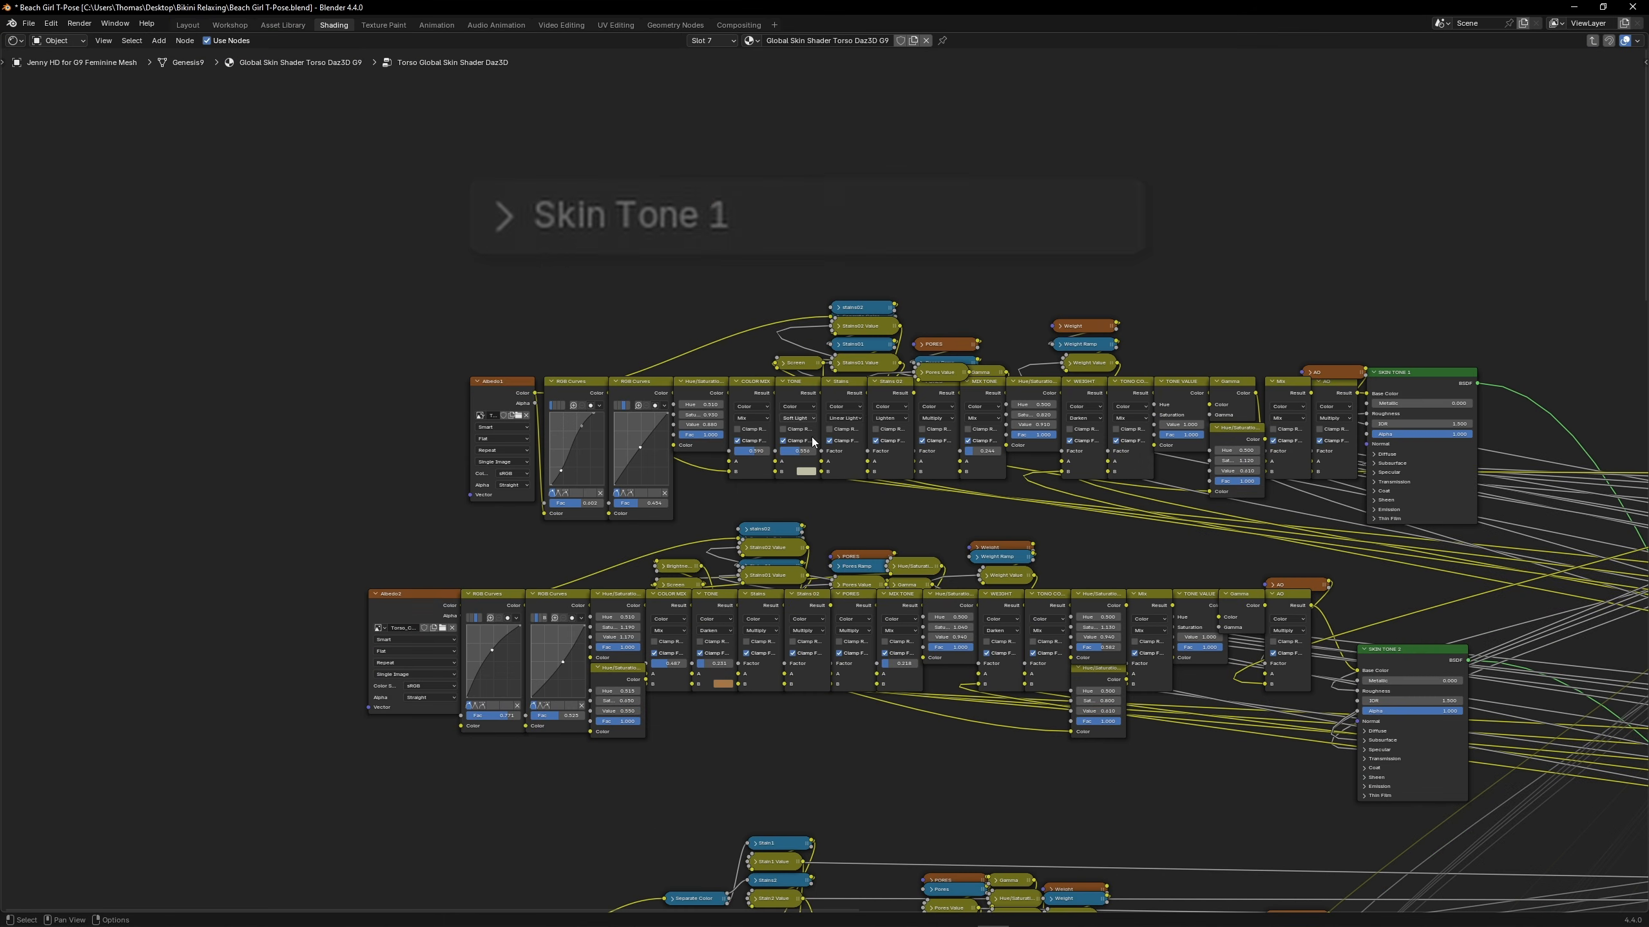
Replace the Albedo1 image of Skin Tone 1 in the torso group with Mira9_BodyF_D_1002
drag(455, 395, 386, 395)
middle_drag(357, 385, 766, 416)
scroll(811, 448, up, 8)
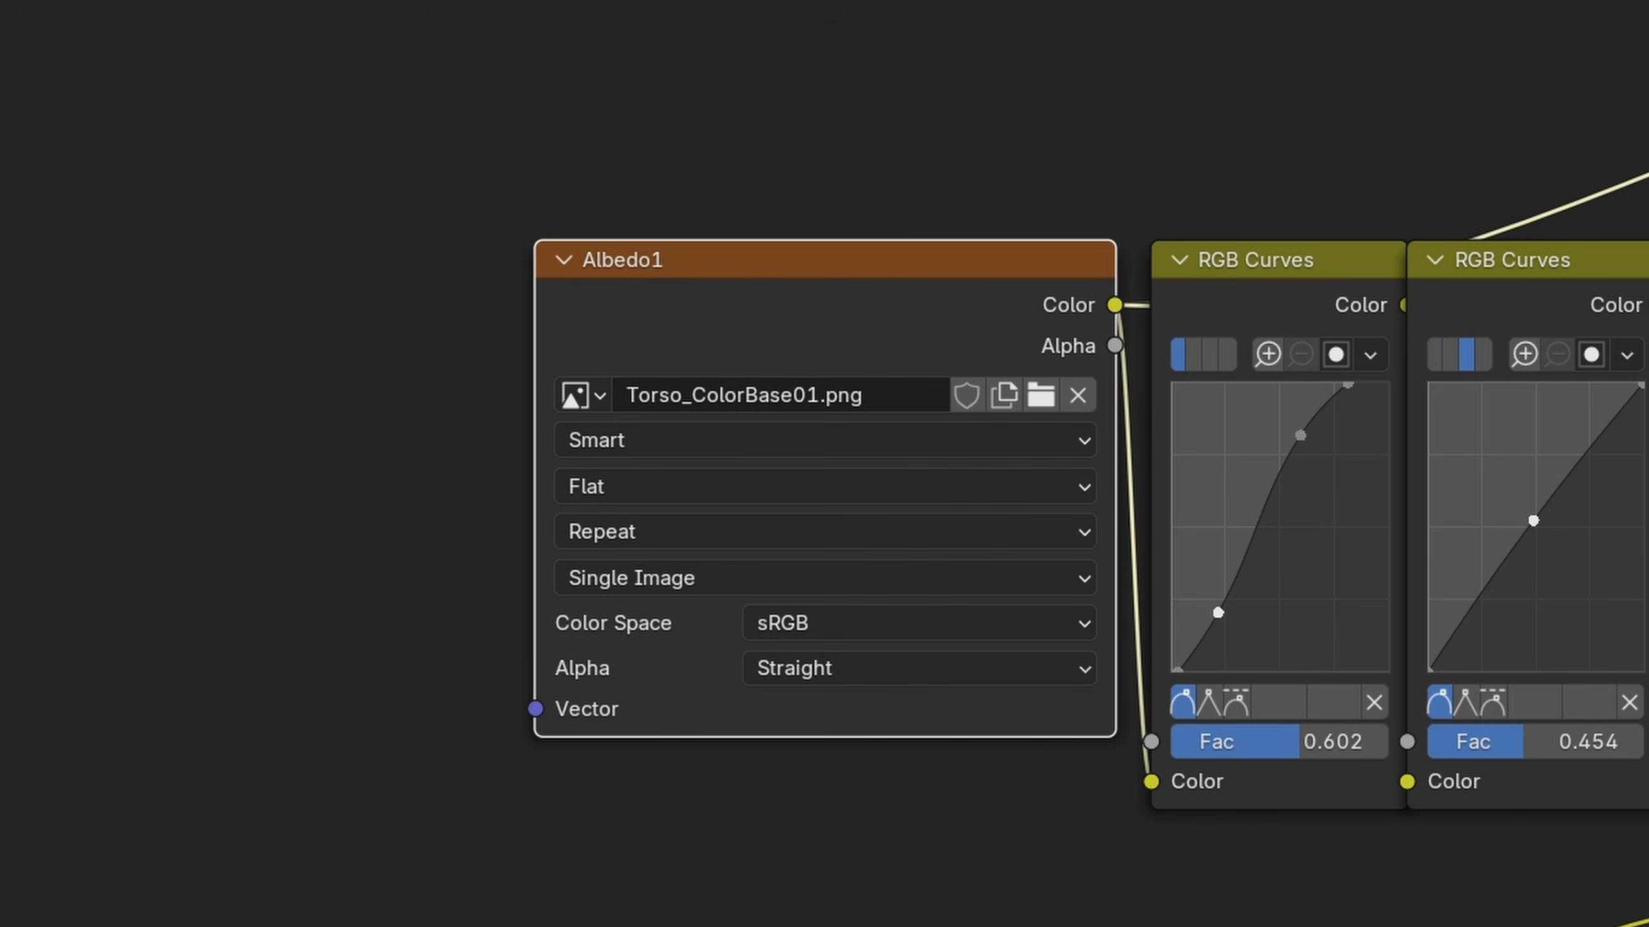
click(579, 394)
key(ctrl+v)
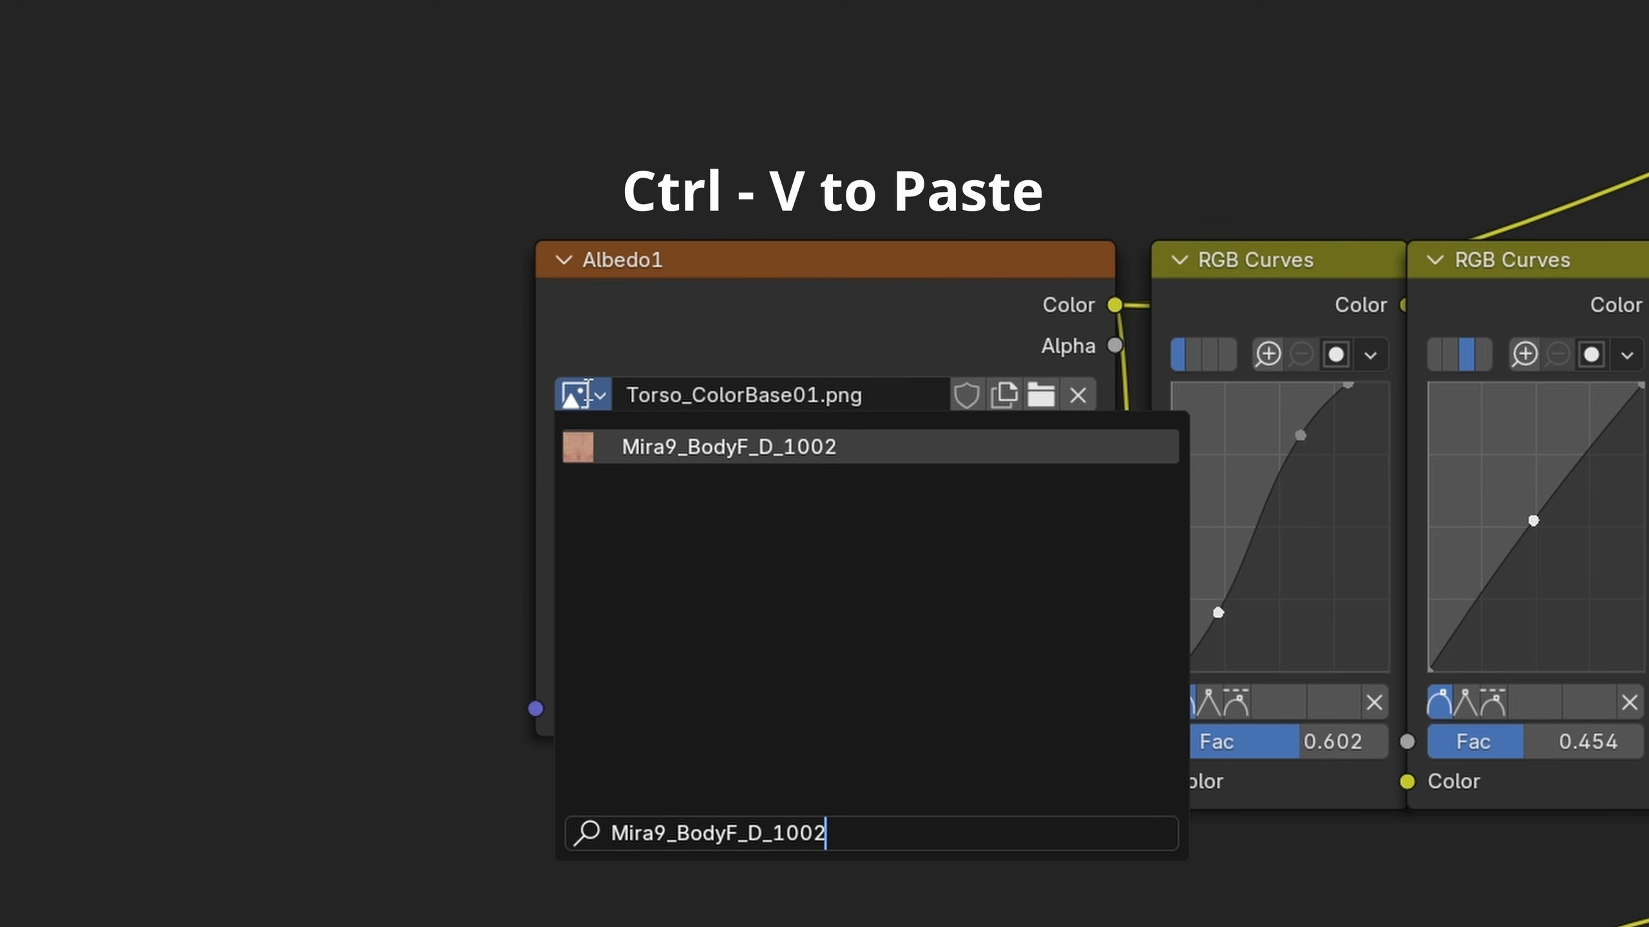
click(960, 449)
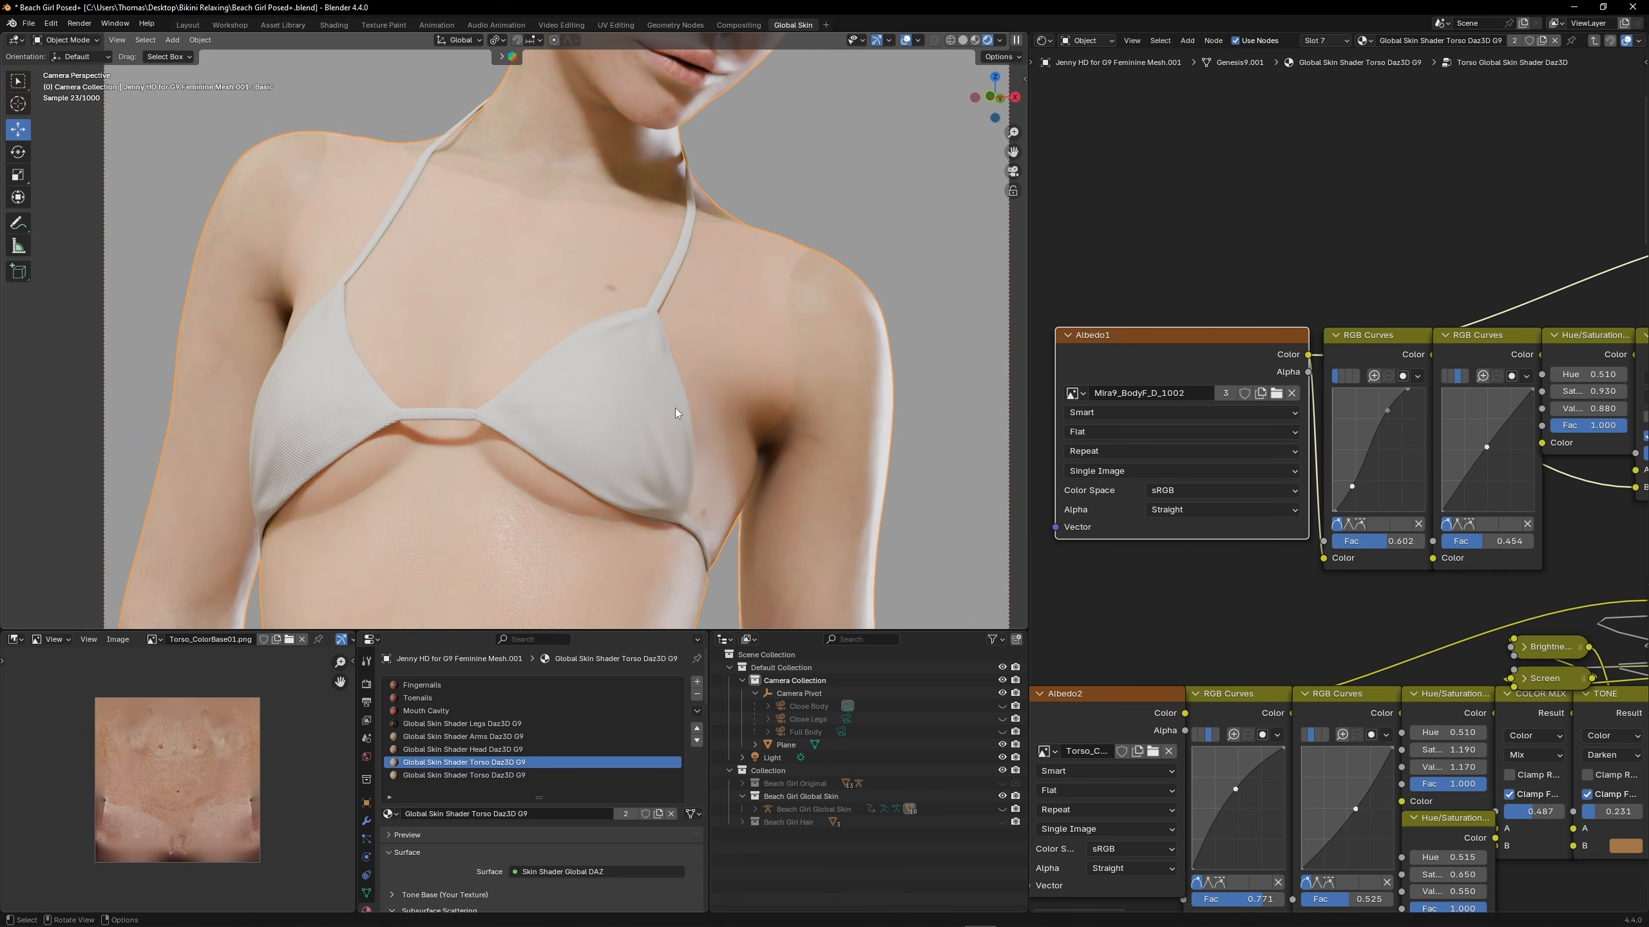
Compare the skin against the Beach Girl Original collection, ending with only Beach Girl Global Skin shown
click(1002, 796)
click(1002, 783)
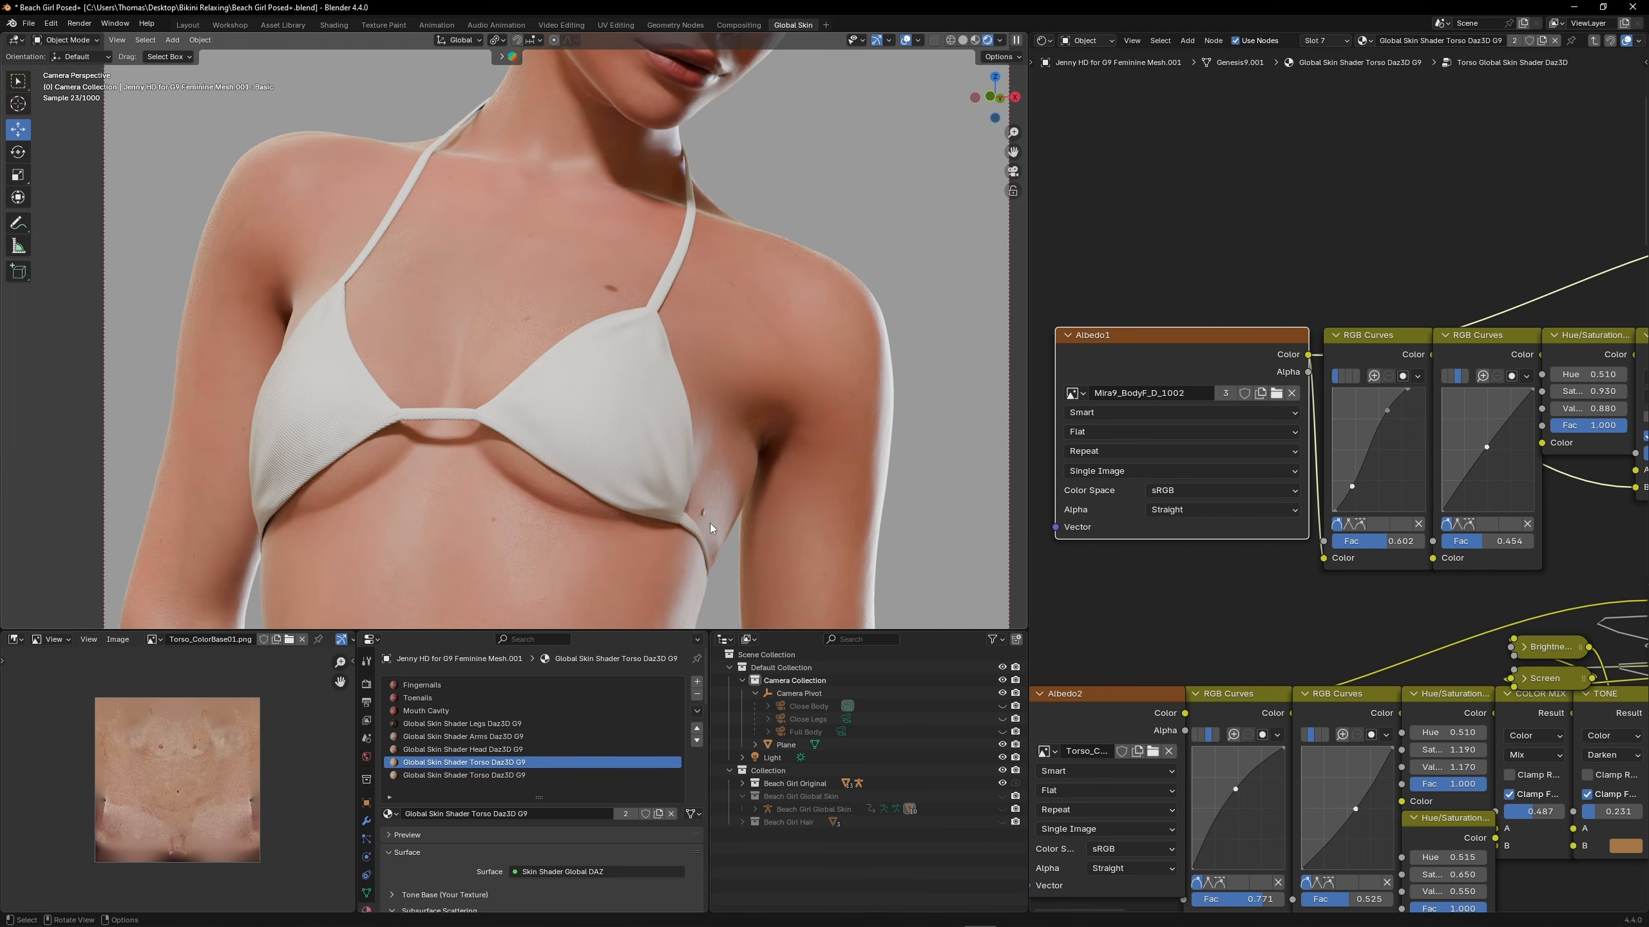
click(1002, 783)
click(1002, 796)
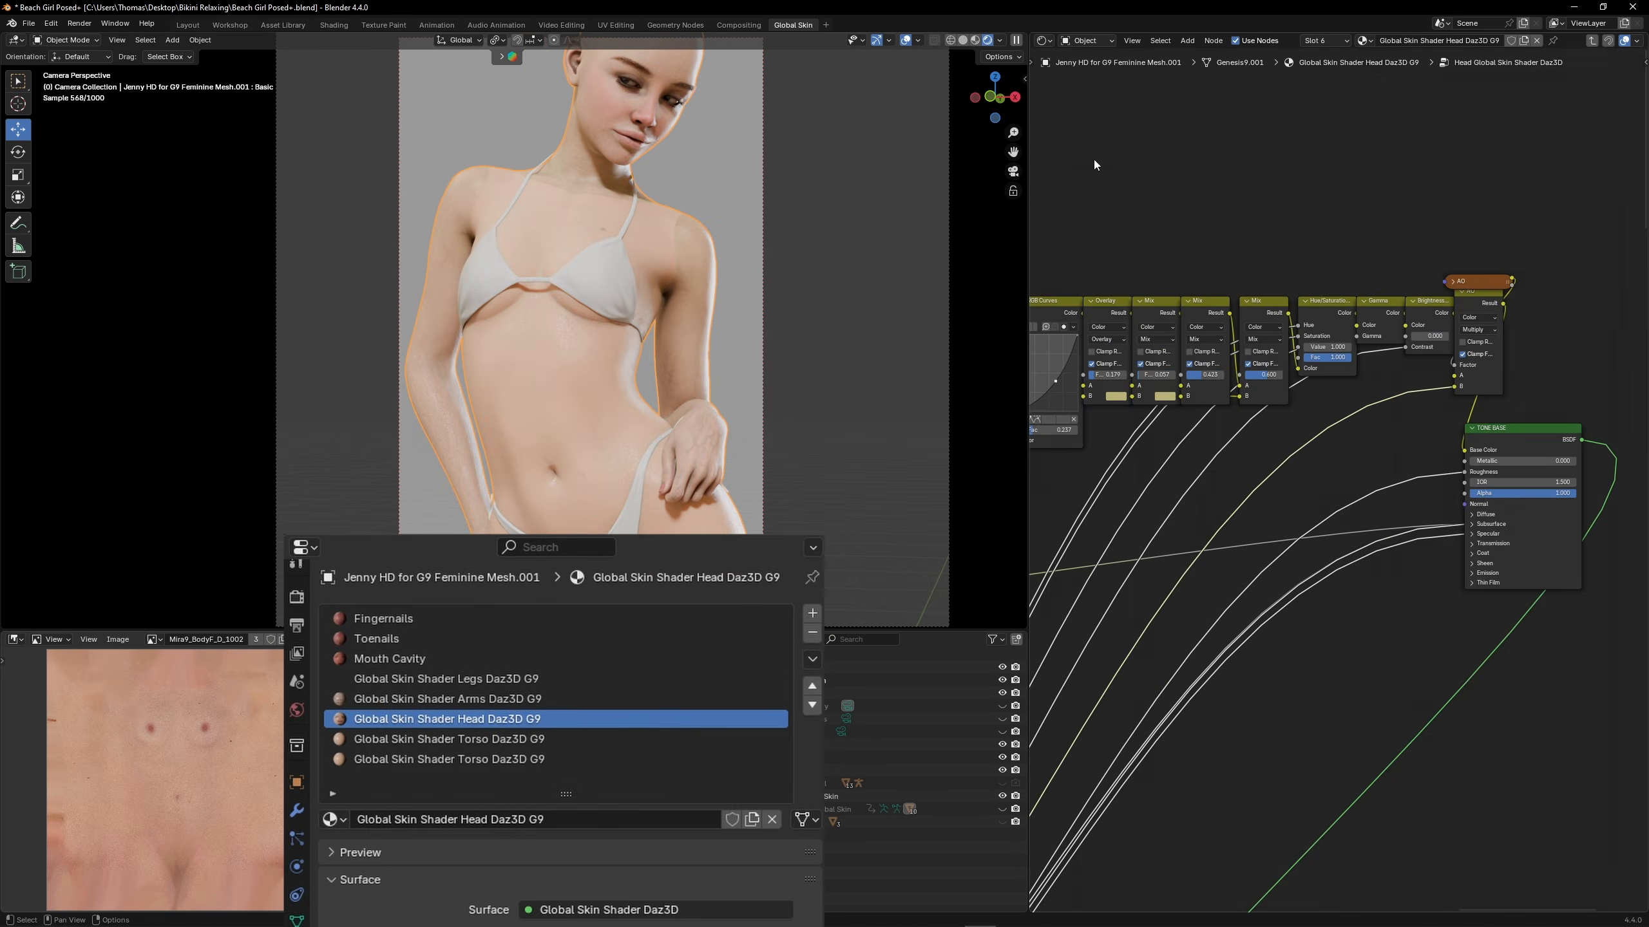
In the head material's shader group, replace the ALBEDO01 image with Mira9_Head_D_1001
middle_drag(1093, 162, 1571, 325)
scroll(1116, 357, up, 10)
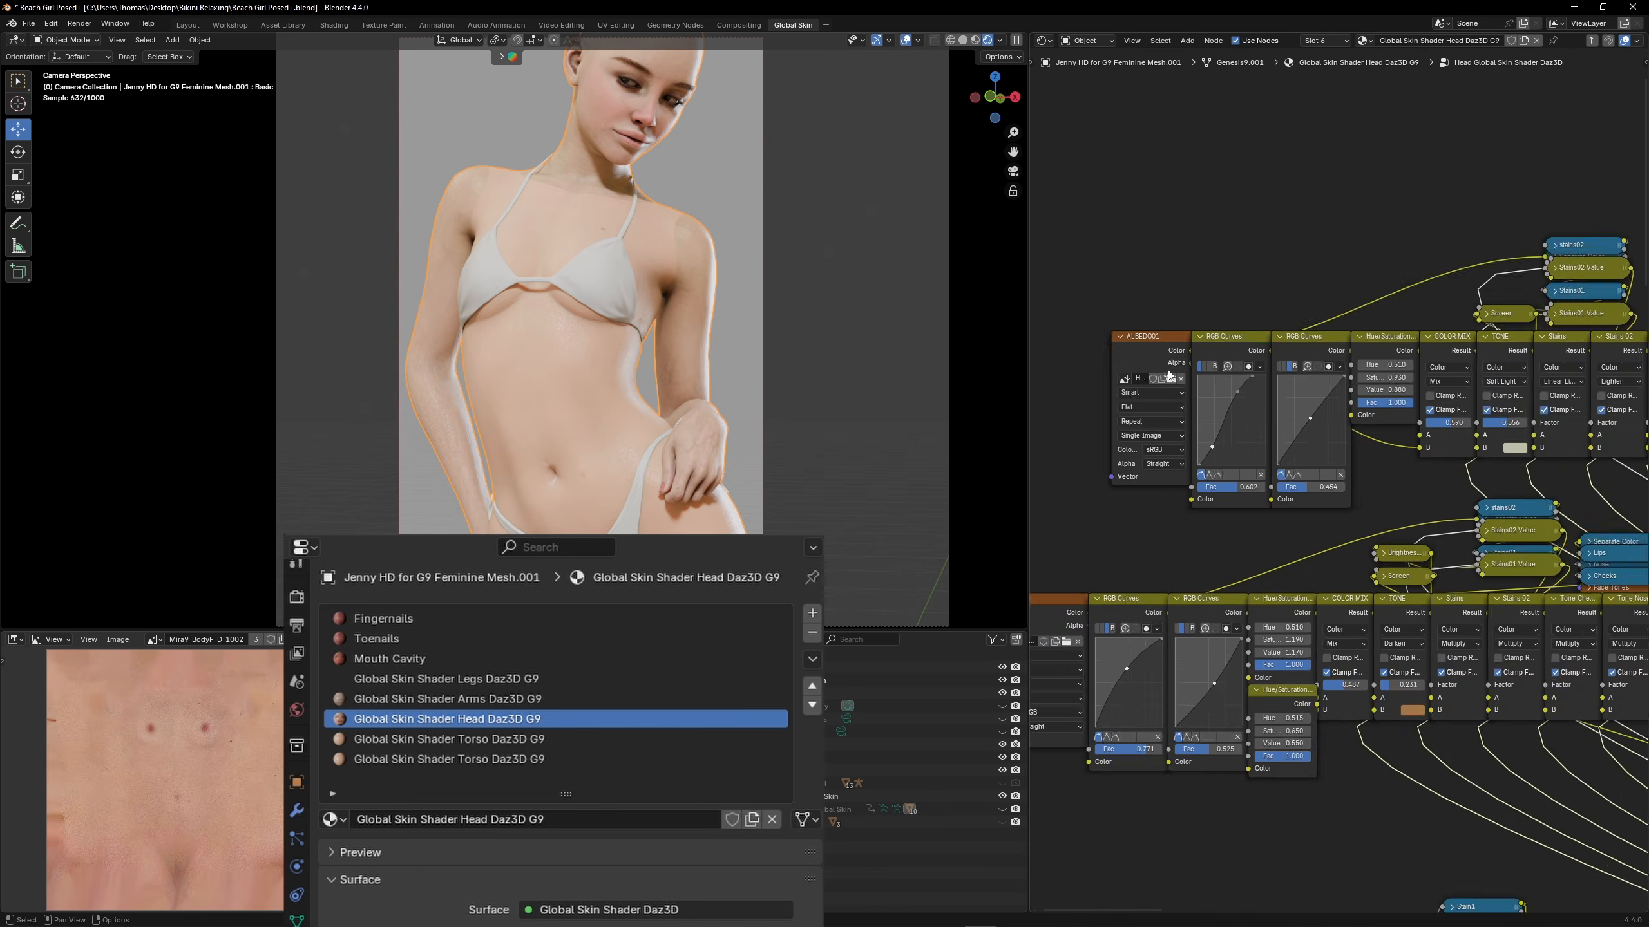
middle_drag(1106, 361, 1220, 372)
drag(1225, 373, 1080, 383)
click(1108, 403)
text(Mira9_BodyF_D_1002)
drag(1151, 604, 1252, 600)
key(BackSpace)
key(BackSpace)
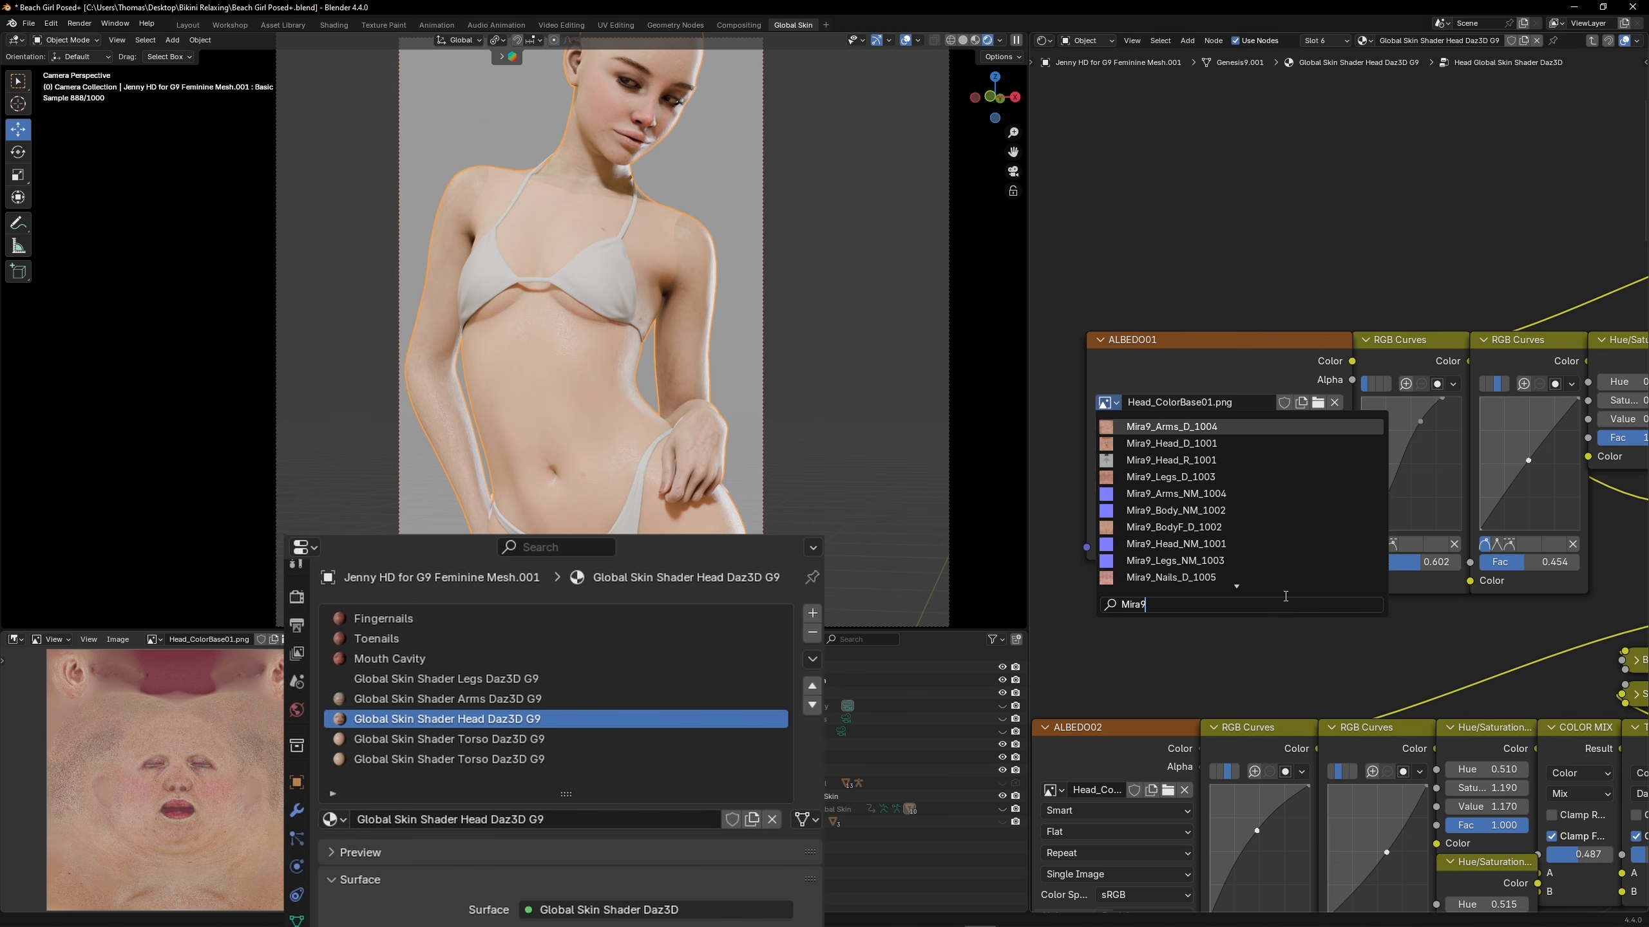
click(1184, 445)
In the arms material's shader group, replace the ALBEDO1 image with Mira9_Arms_D_1004
click(480, 699)
click(1133, 41)
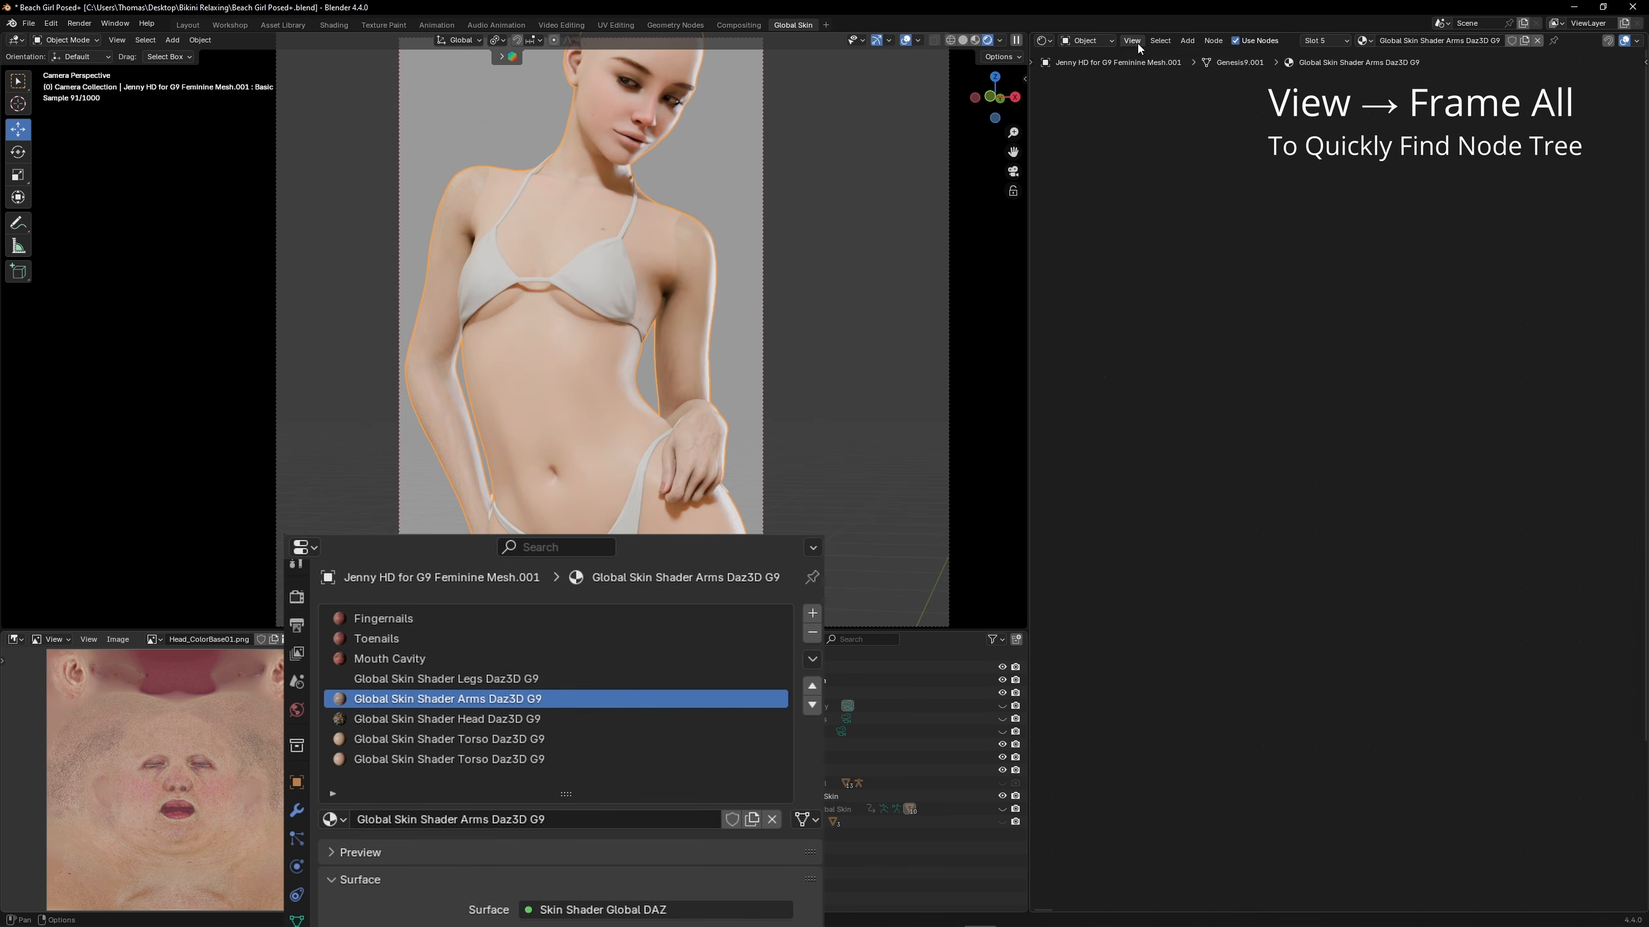
click(1150, 195)
middle_drag(1404, 482, 1353, 495)
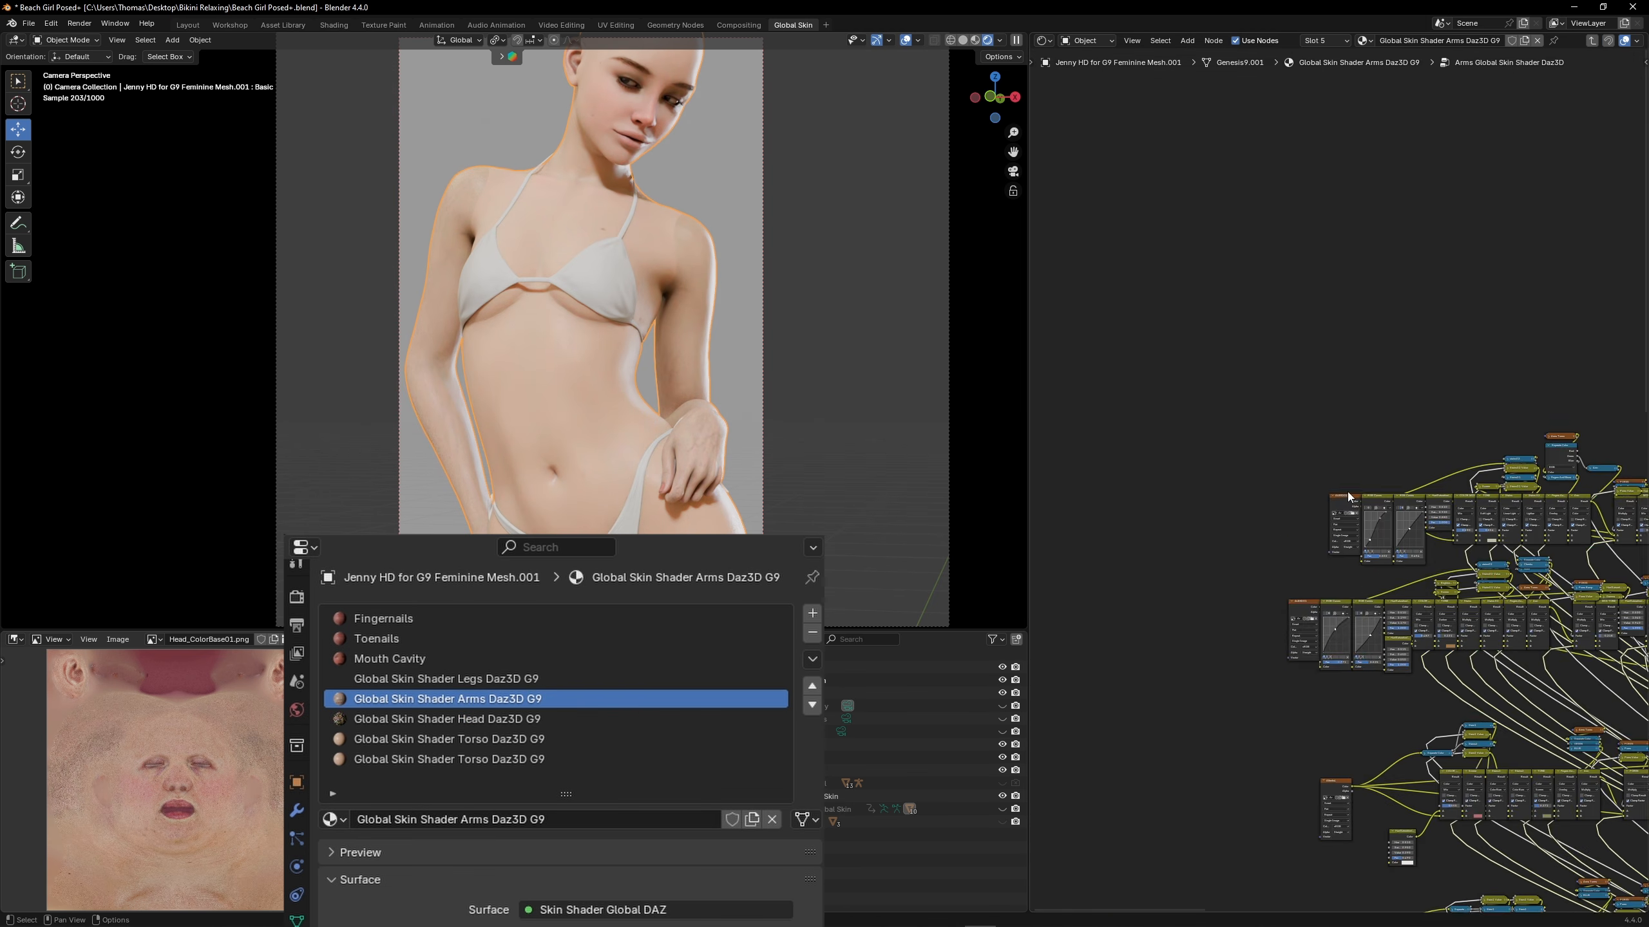
scroll(1353, 495, up, 9)
middle_drag(1292, 637, 1420, 544)
drag(1420, 544, 1185, 544)
click(1214, 544)
text(Mira9)
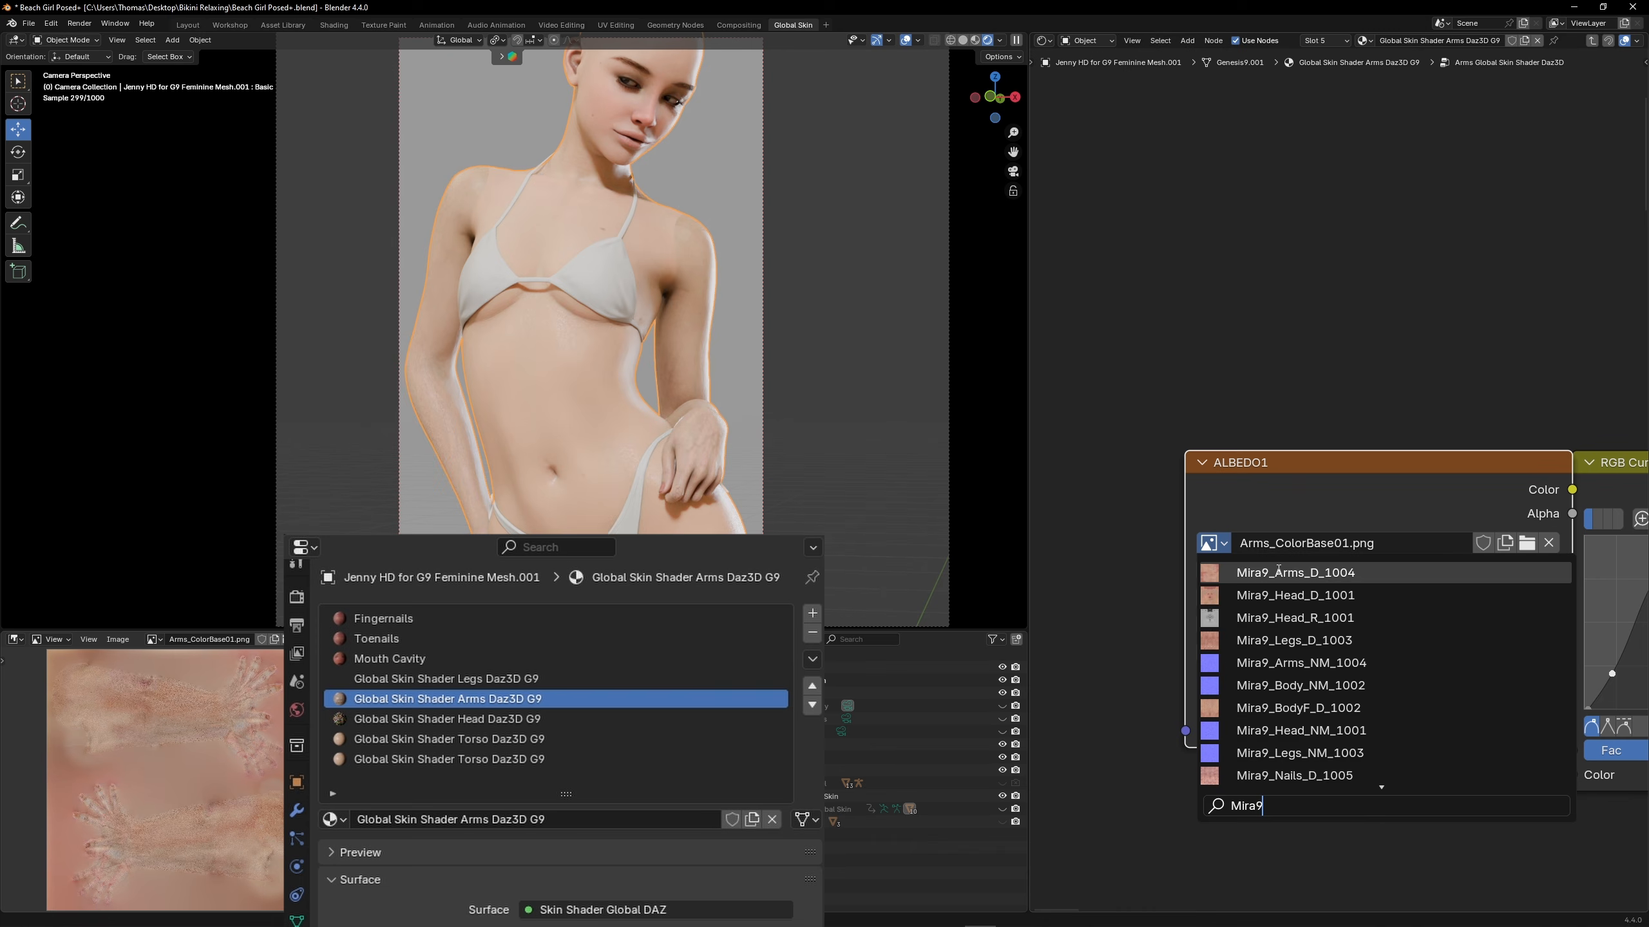
click(1385, 573)
In the legs material's shader group, replace the first skin tone's albedo image with Mira9_Legs_D_1003
click(627, 678)
click(1132, 41)
click(1145, 131)
click(1219, 303)
key(Tab)
middle_drag(1252, 393, 1492, 497)
scroll(1282, 529, up, 9)
drag(1209, 542, 1032, 545)
middle_drag(1064, 546, 1216, 498)
click(1206, 522)
text(Mira9)
click(1272, 611)
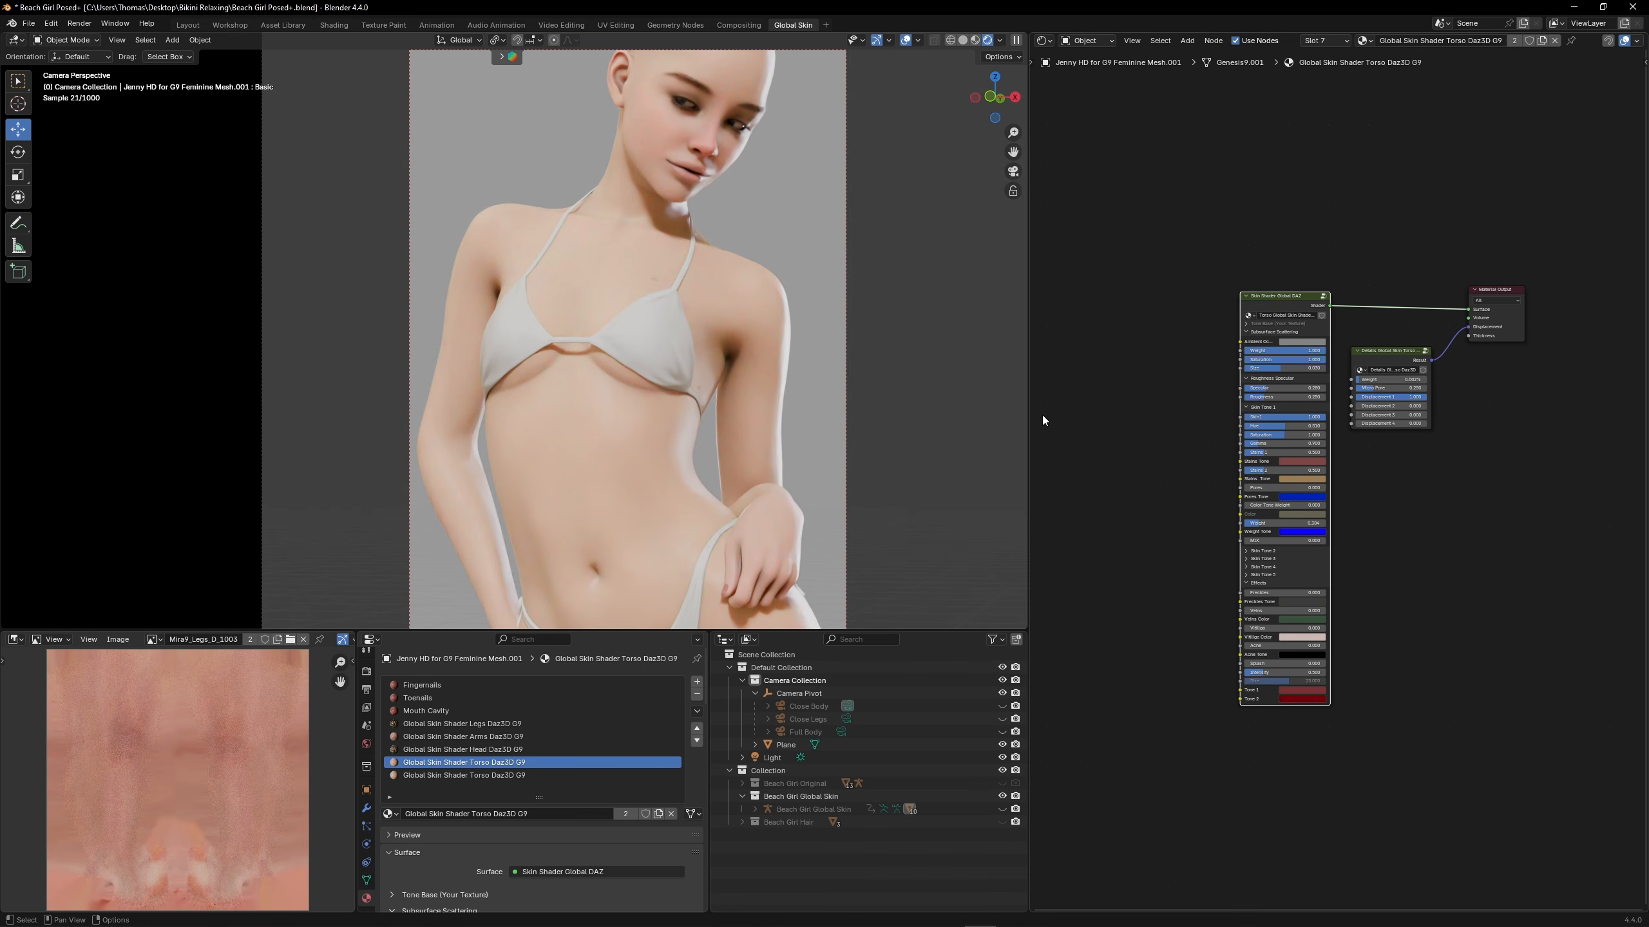
Try a higher Skin Tone 1 Saturation on the torso (1.745), the arms (1.475) and the head
scroll(1257, 473, up, 5)
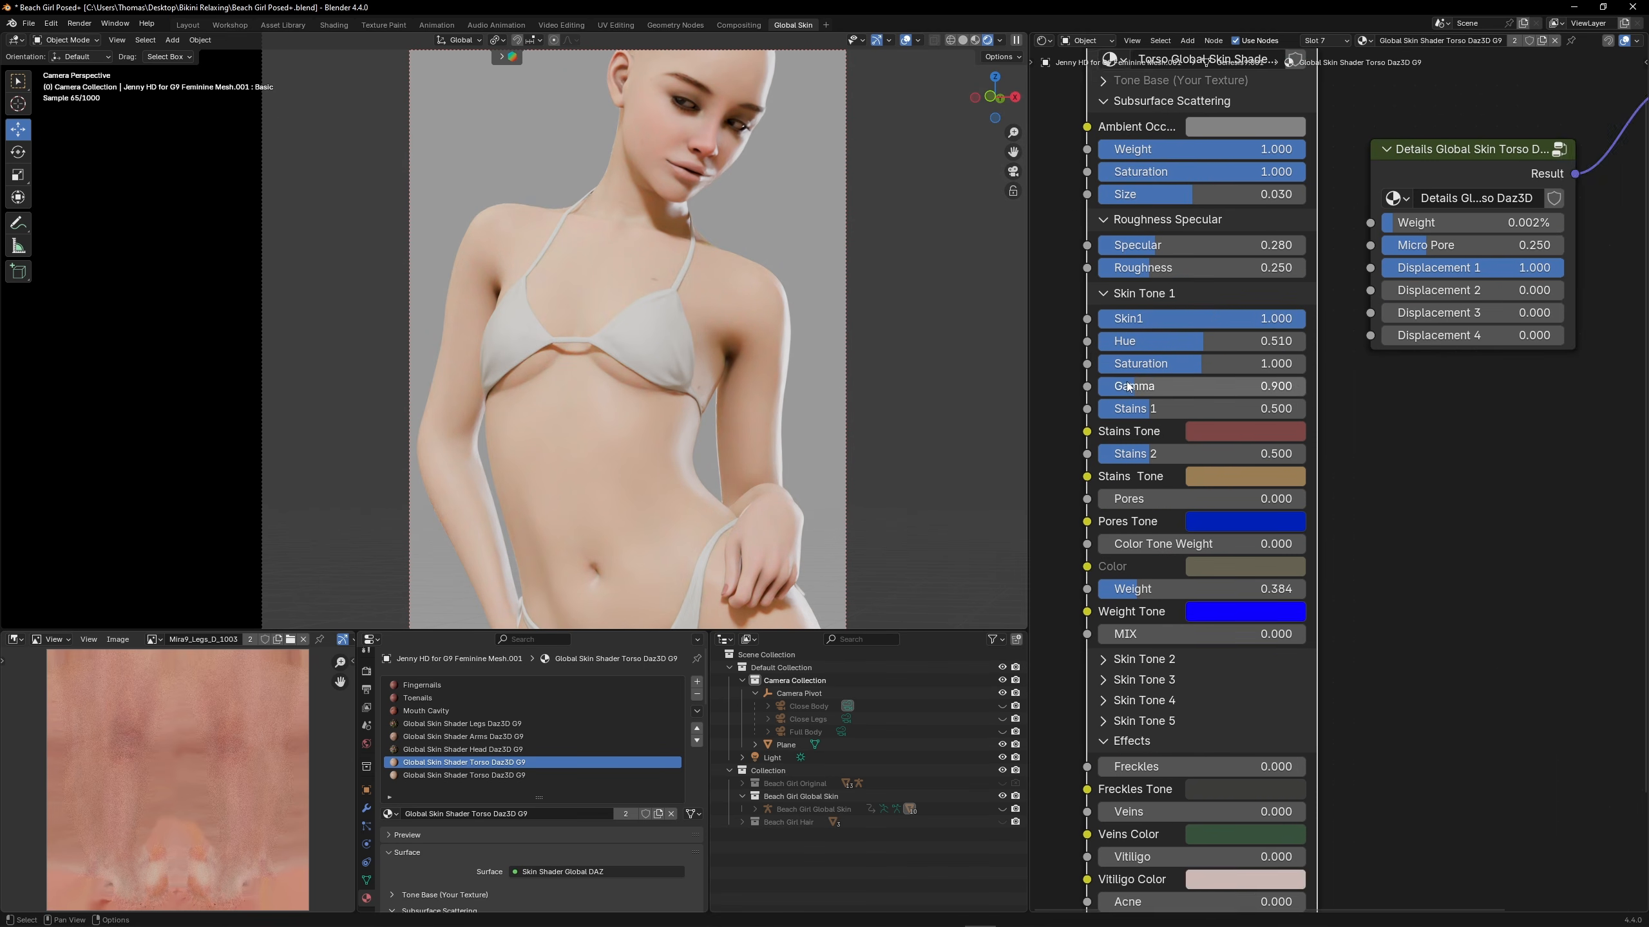
drag(1280, 402, 1365, 402)
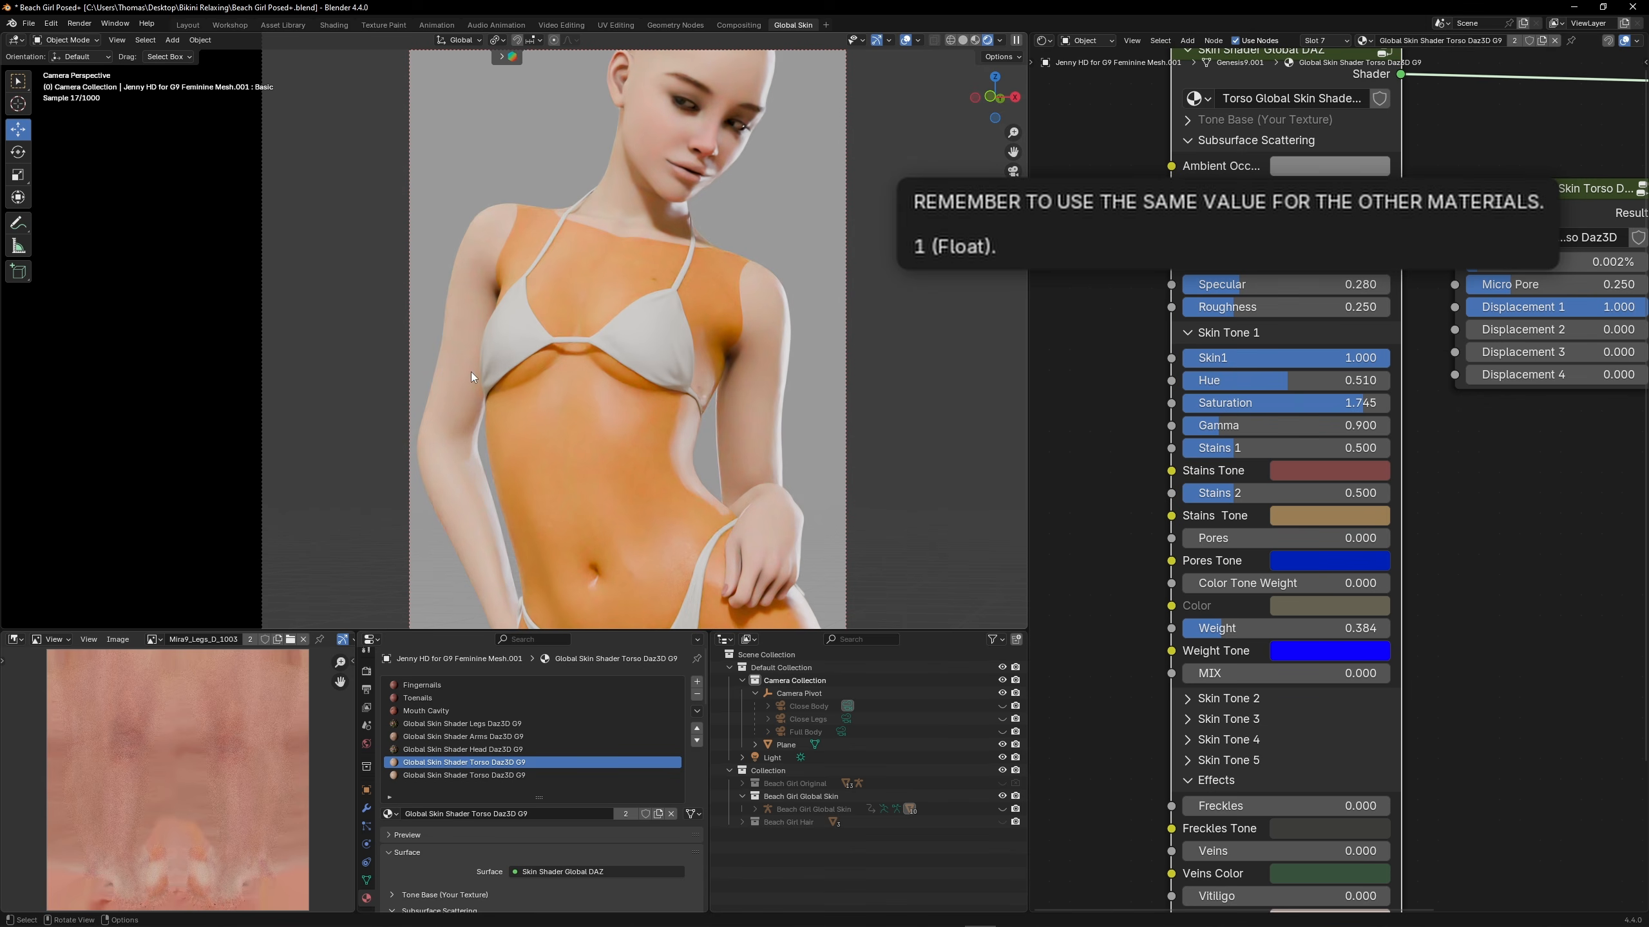
click(463, 736)
key(Home)
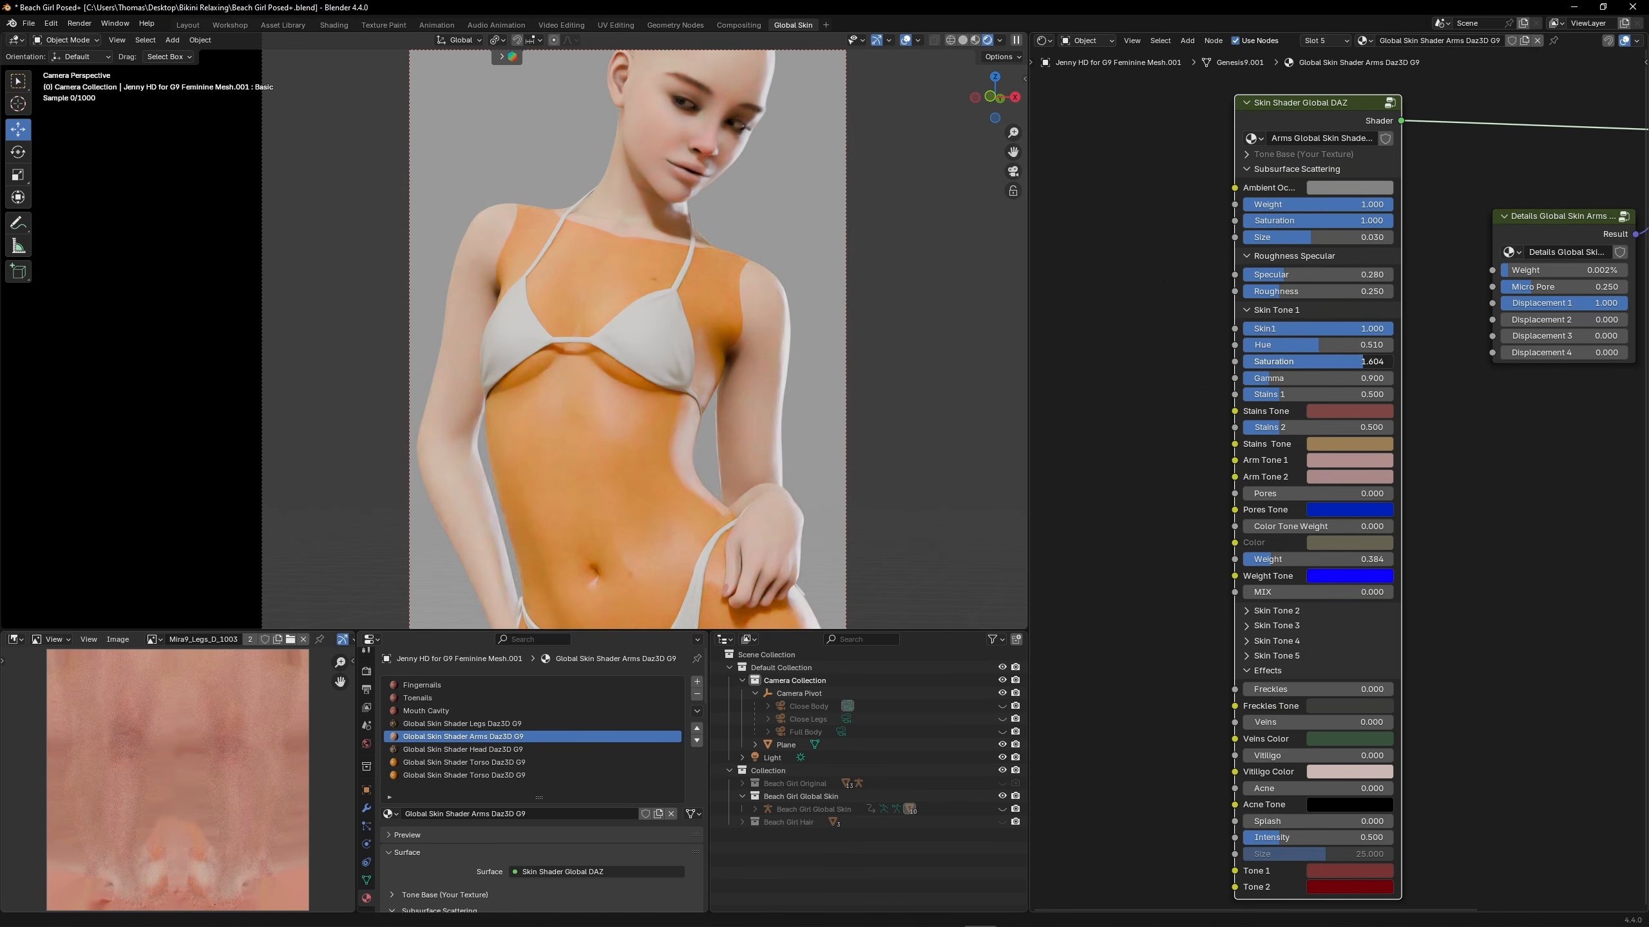
drag(1363, 362, 1353, 362)
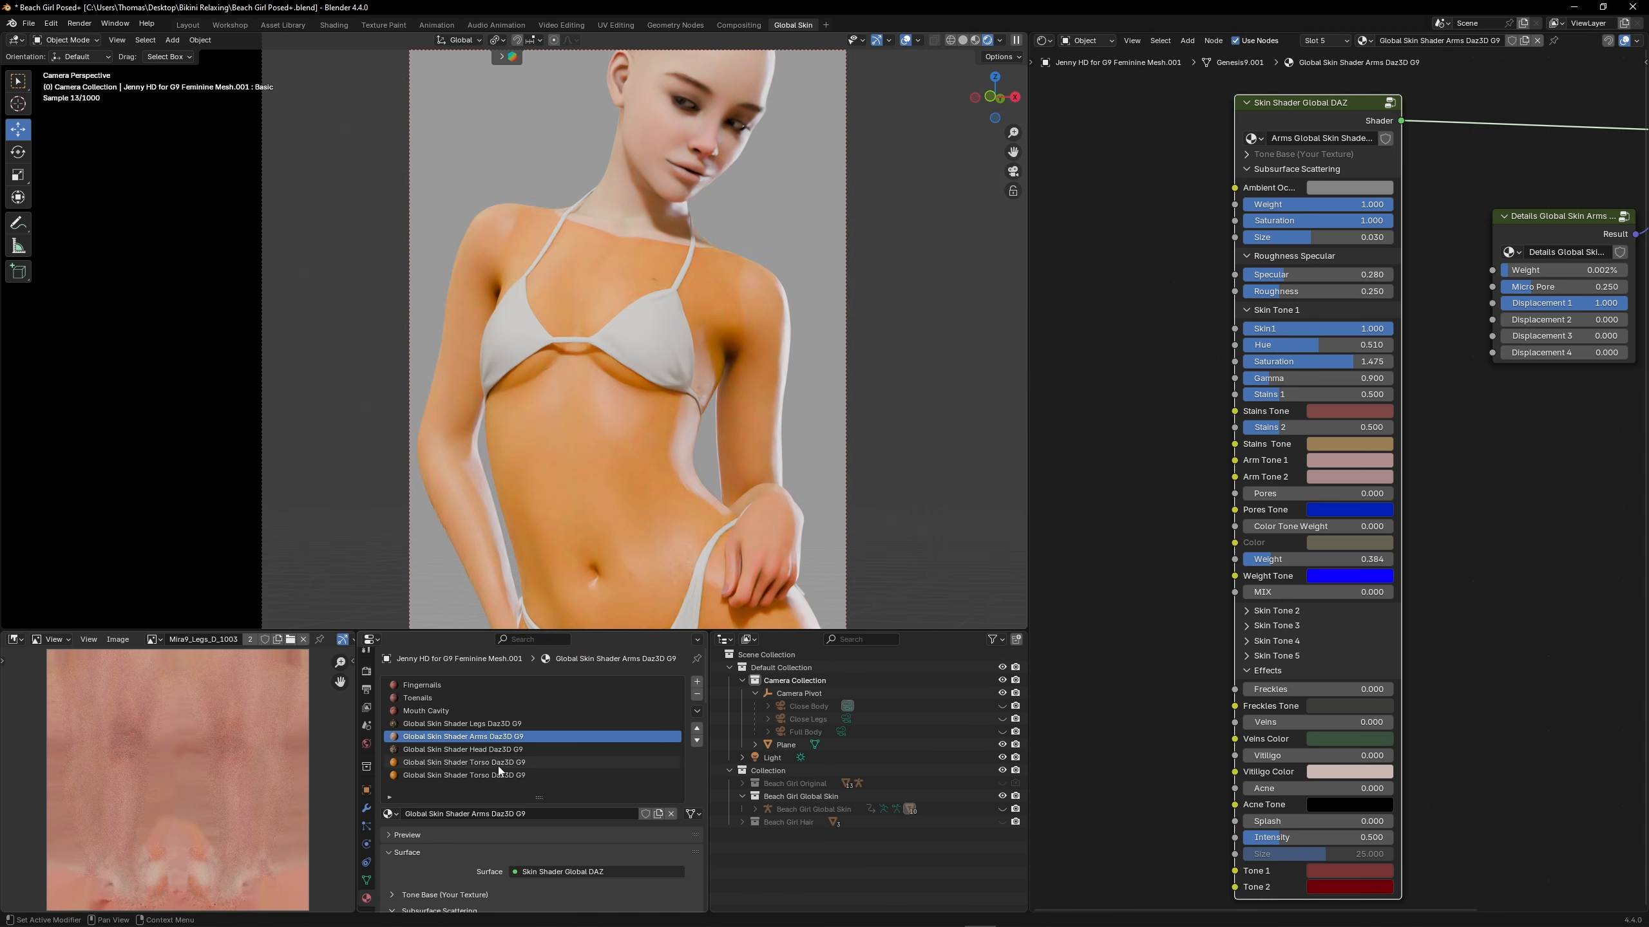
click(481, 750)
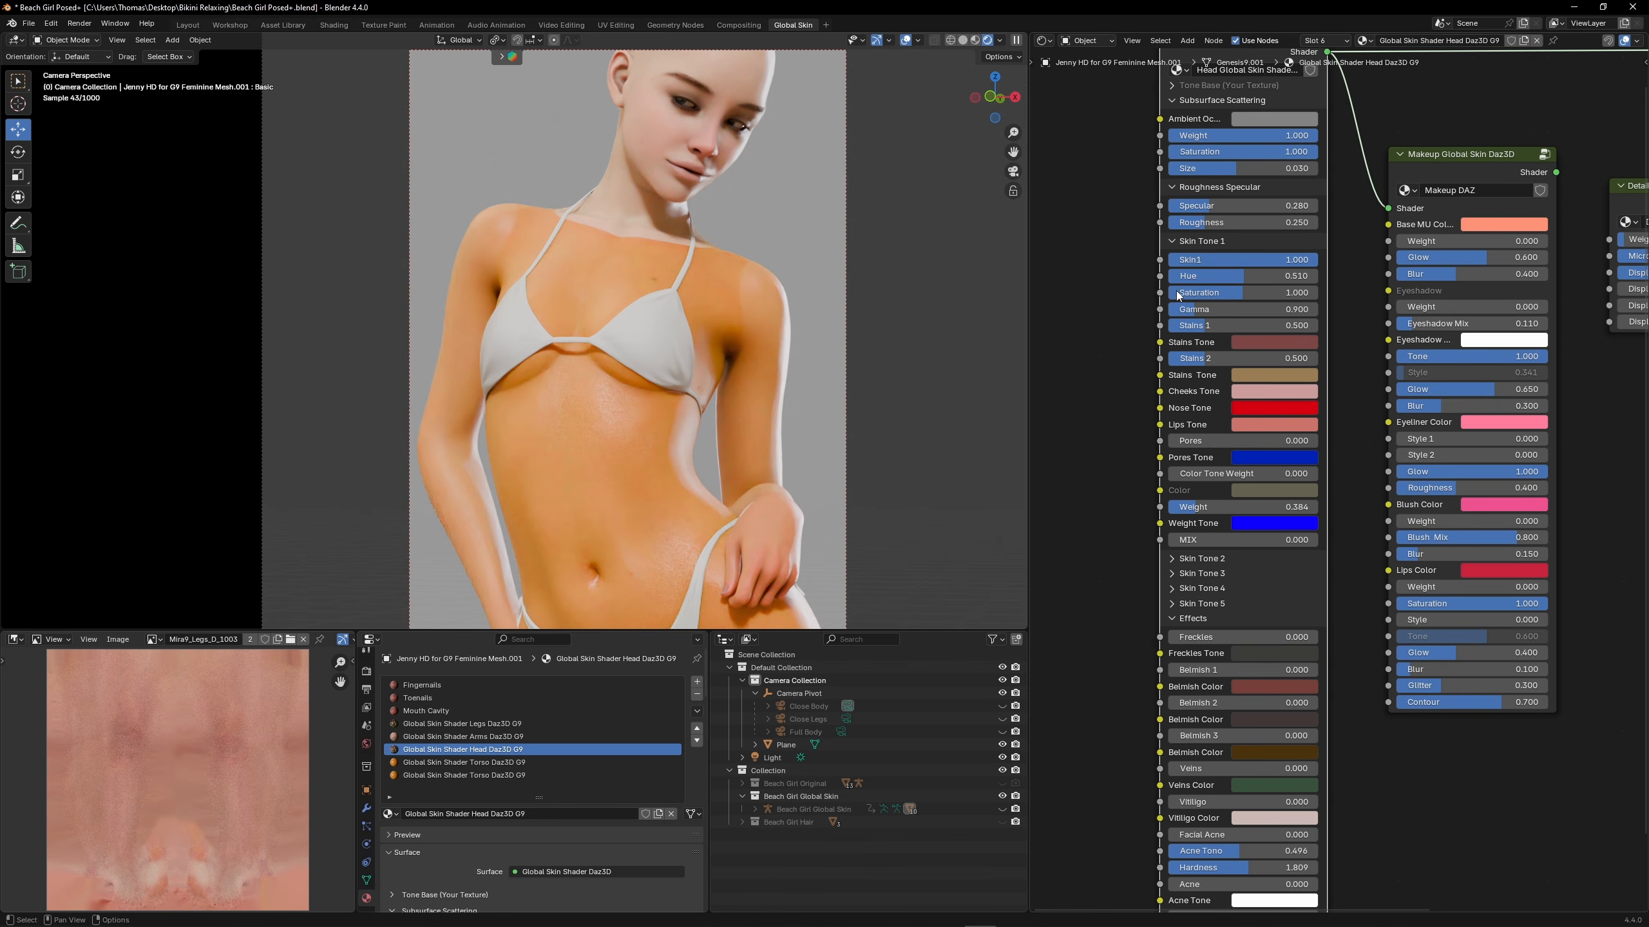
drag(1179, 293, 1274, 296)
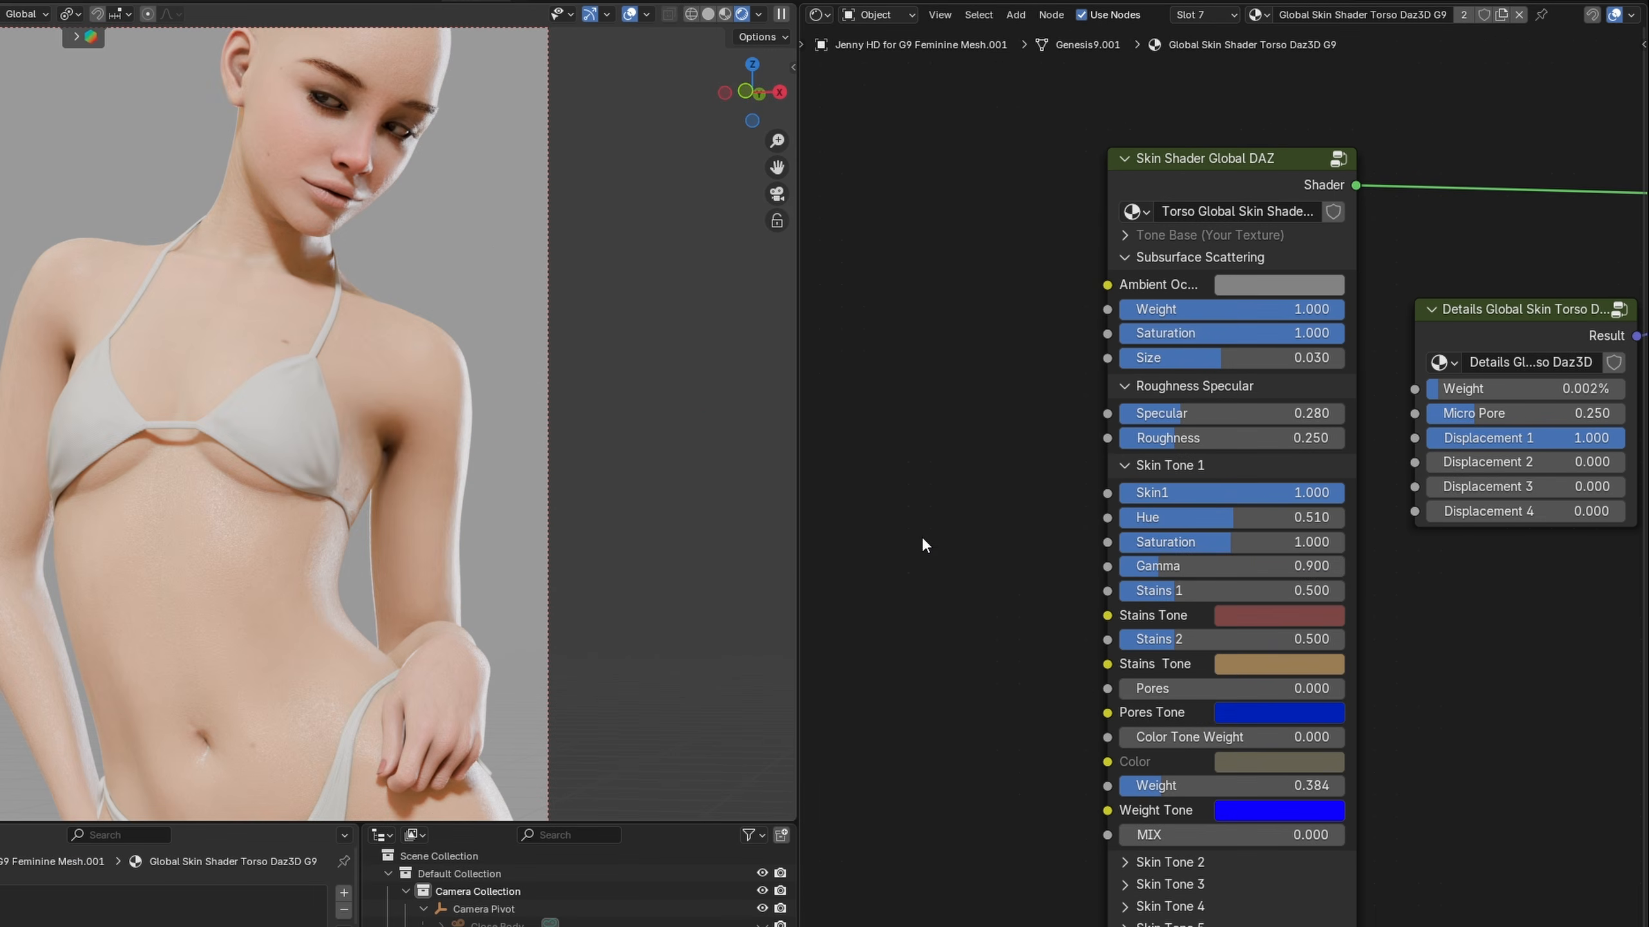
Add a Value node beside the torso's Skin Shader Global DAZ node
key(shift+a)
click(1119, 421)
text(v)
key(Down)
key(Return)
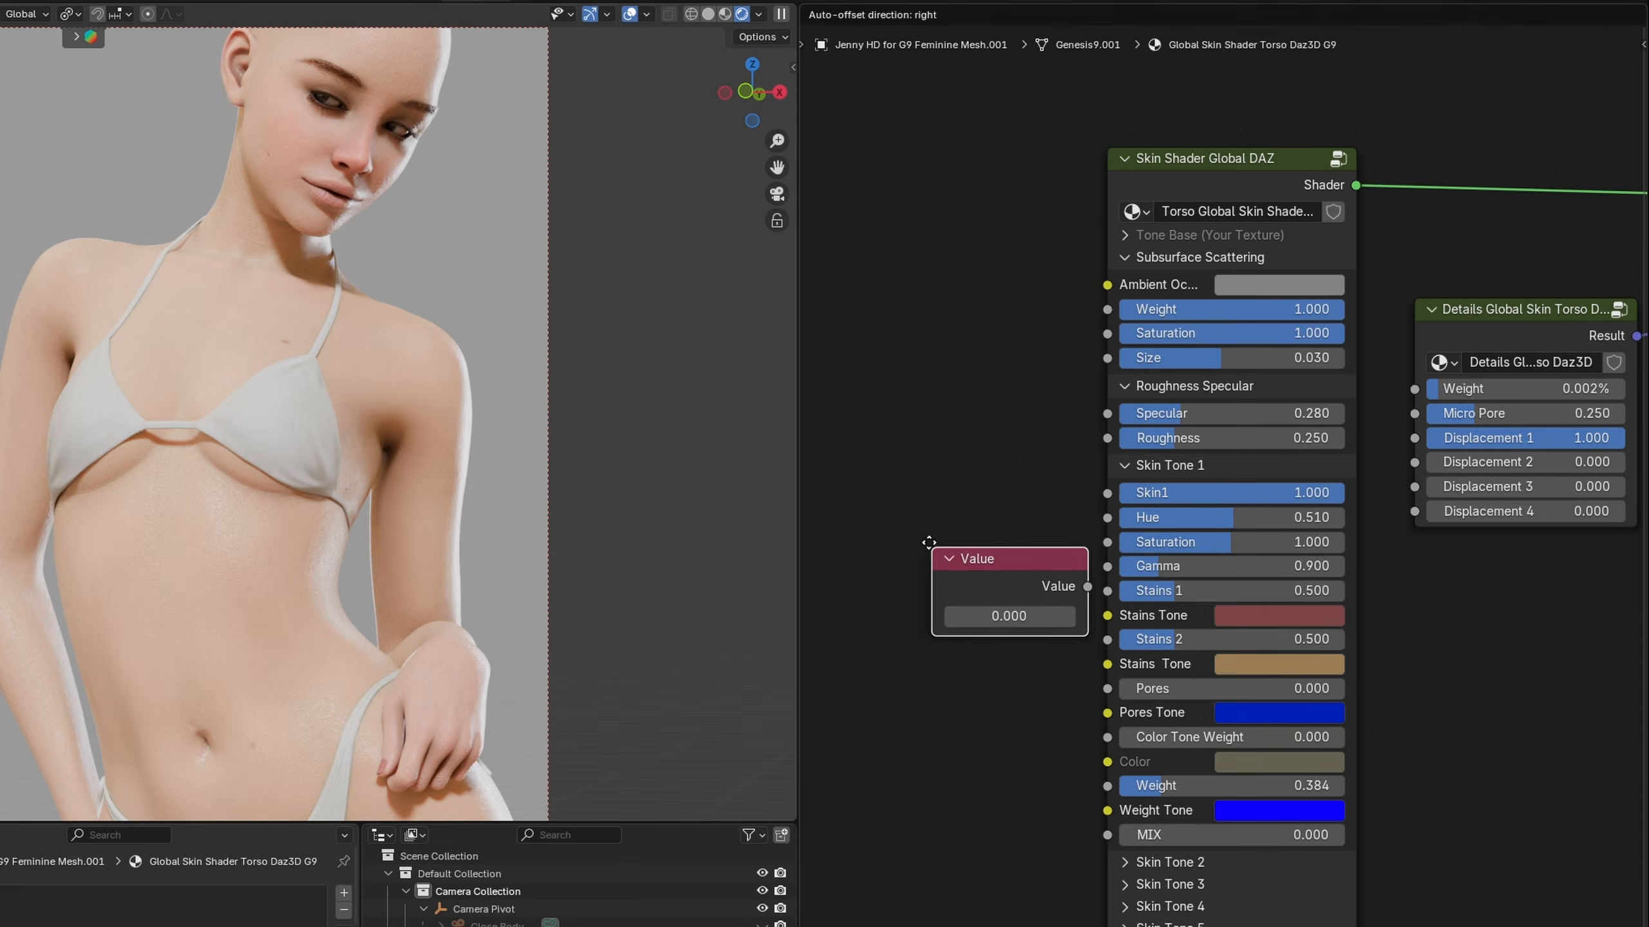
click(869, 475)
Copy the torso's Skin Tone 1 Saturation of 1.0 into the Value node and connect that node to Saturation
double_click(1243, 541)
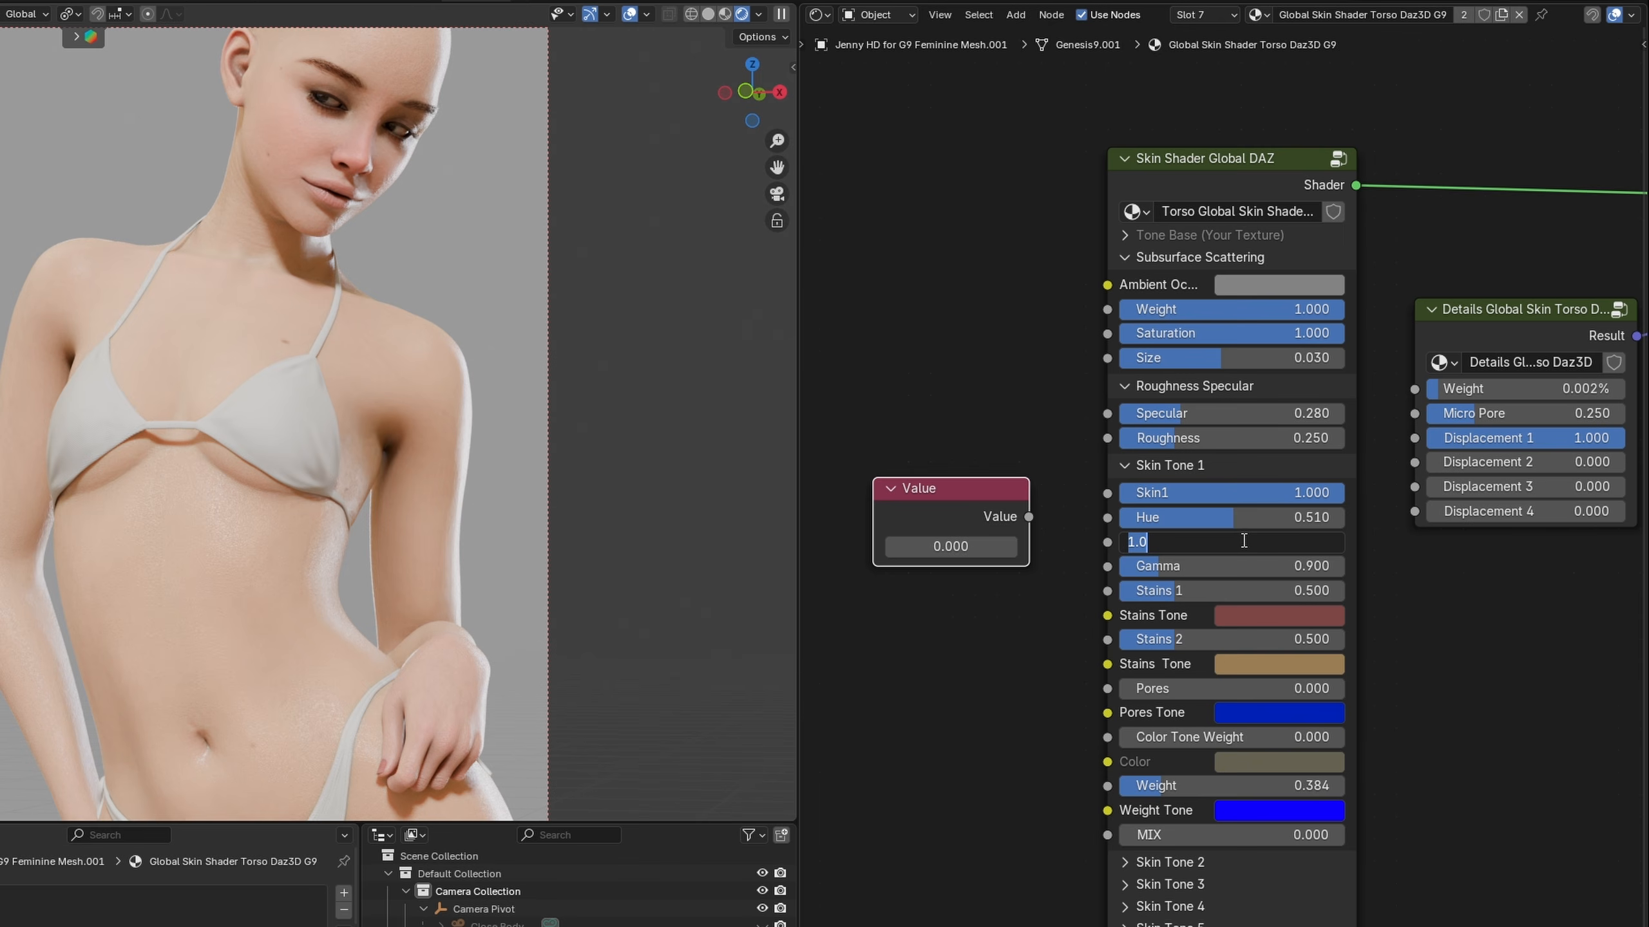
key(ctrl+c)
key(Return)
double_click(945, 546)
key(ctrl+v)
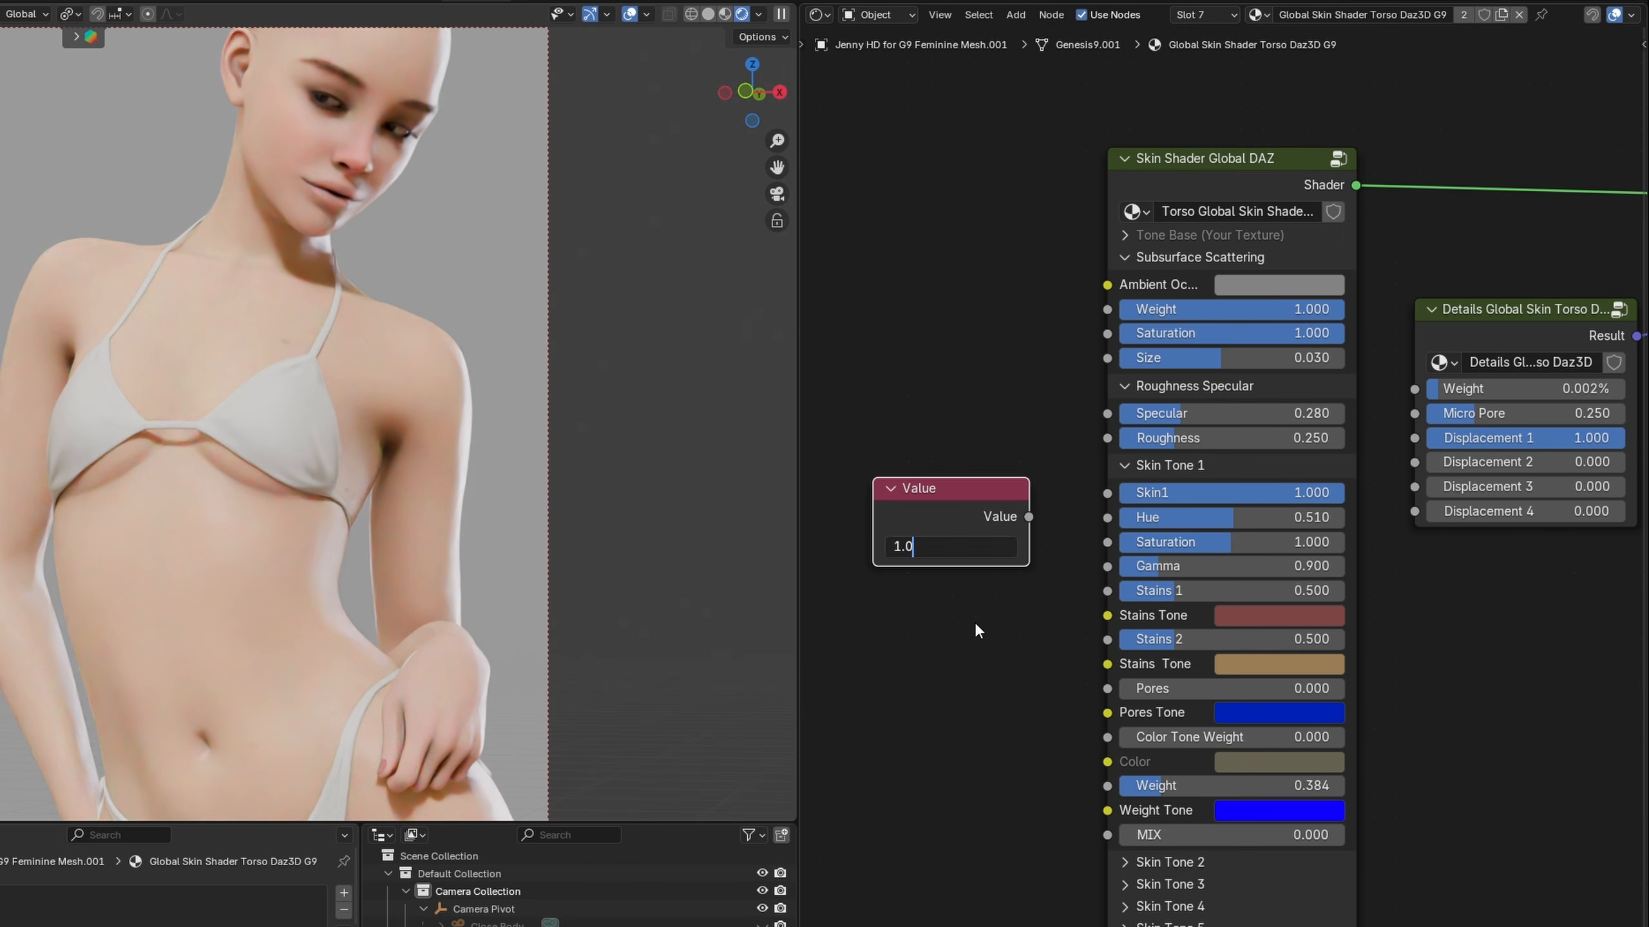
key(Return)
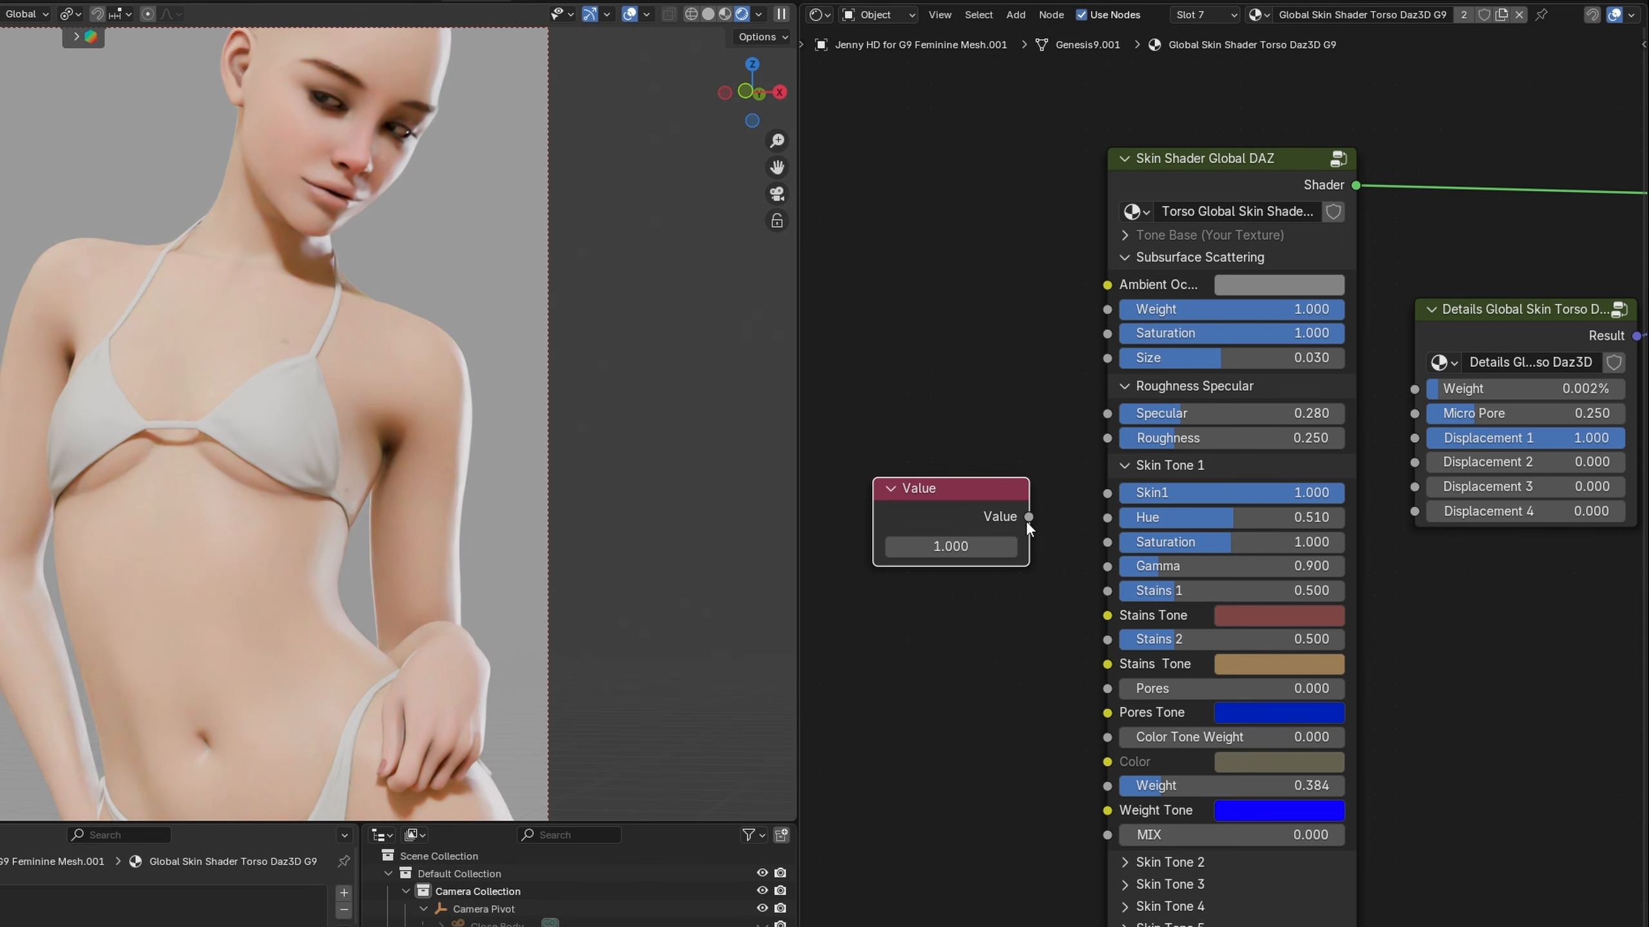
drag(1101, 544, 1105, 543)
middle_drag(966, 606, 1014, 611)
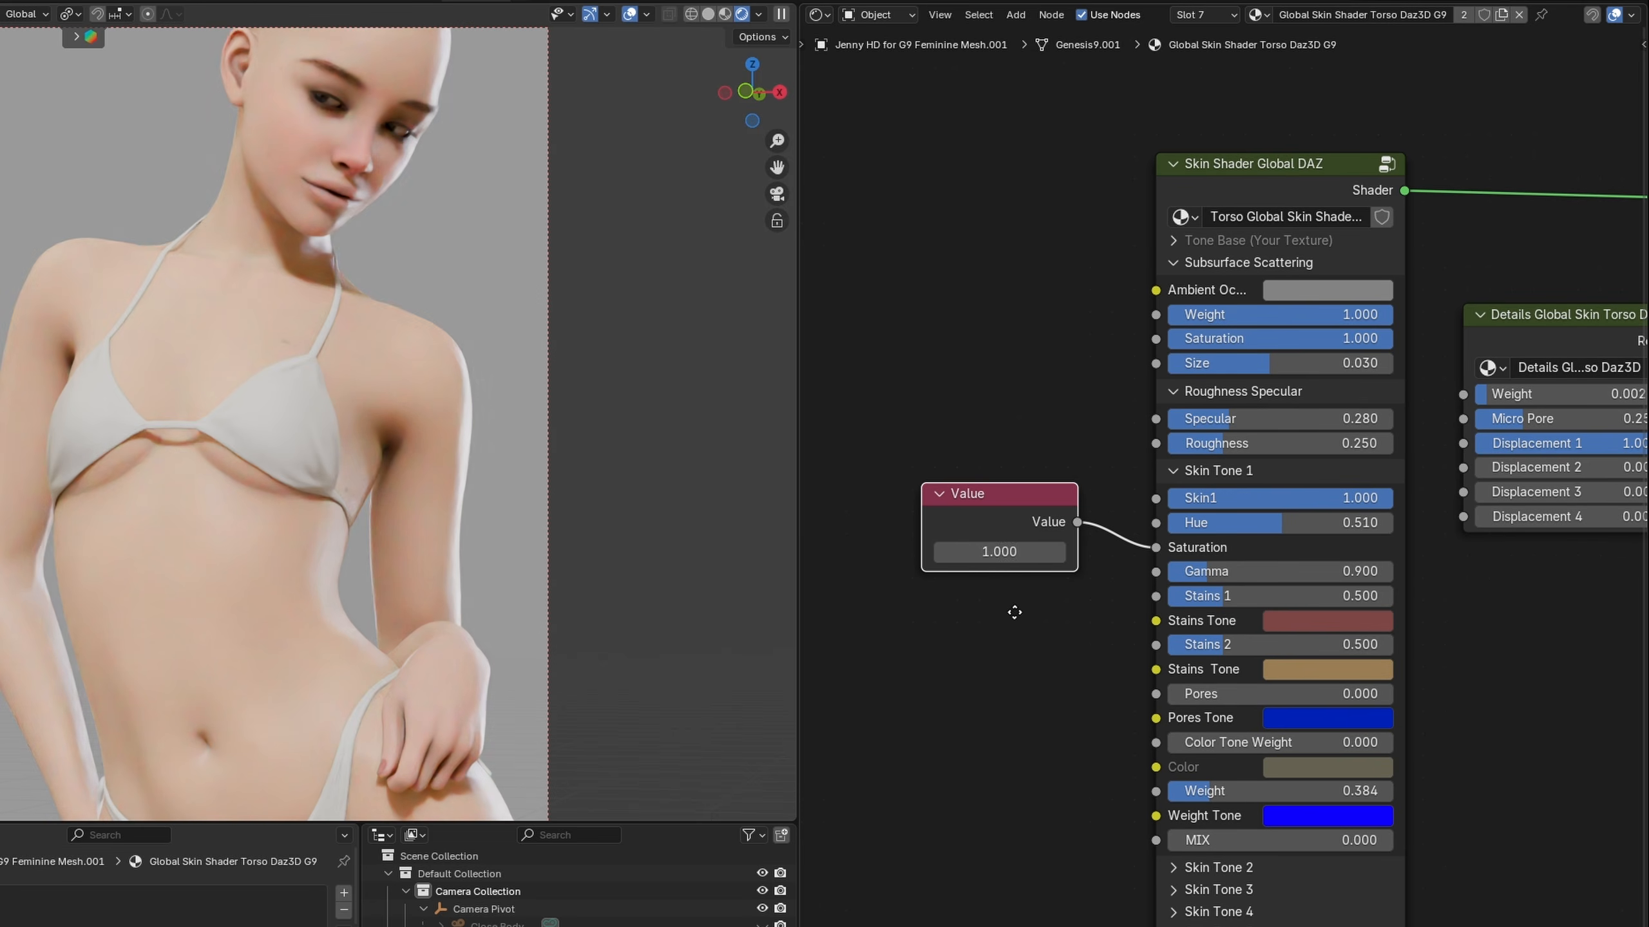
Make the Value node a group, exit it, widen the group node and rename it Saturation
right_click(1032, 500)
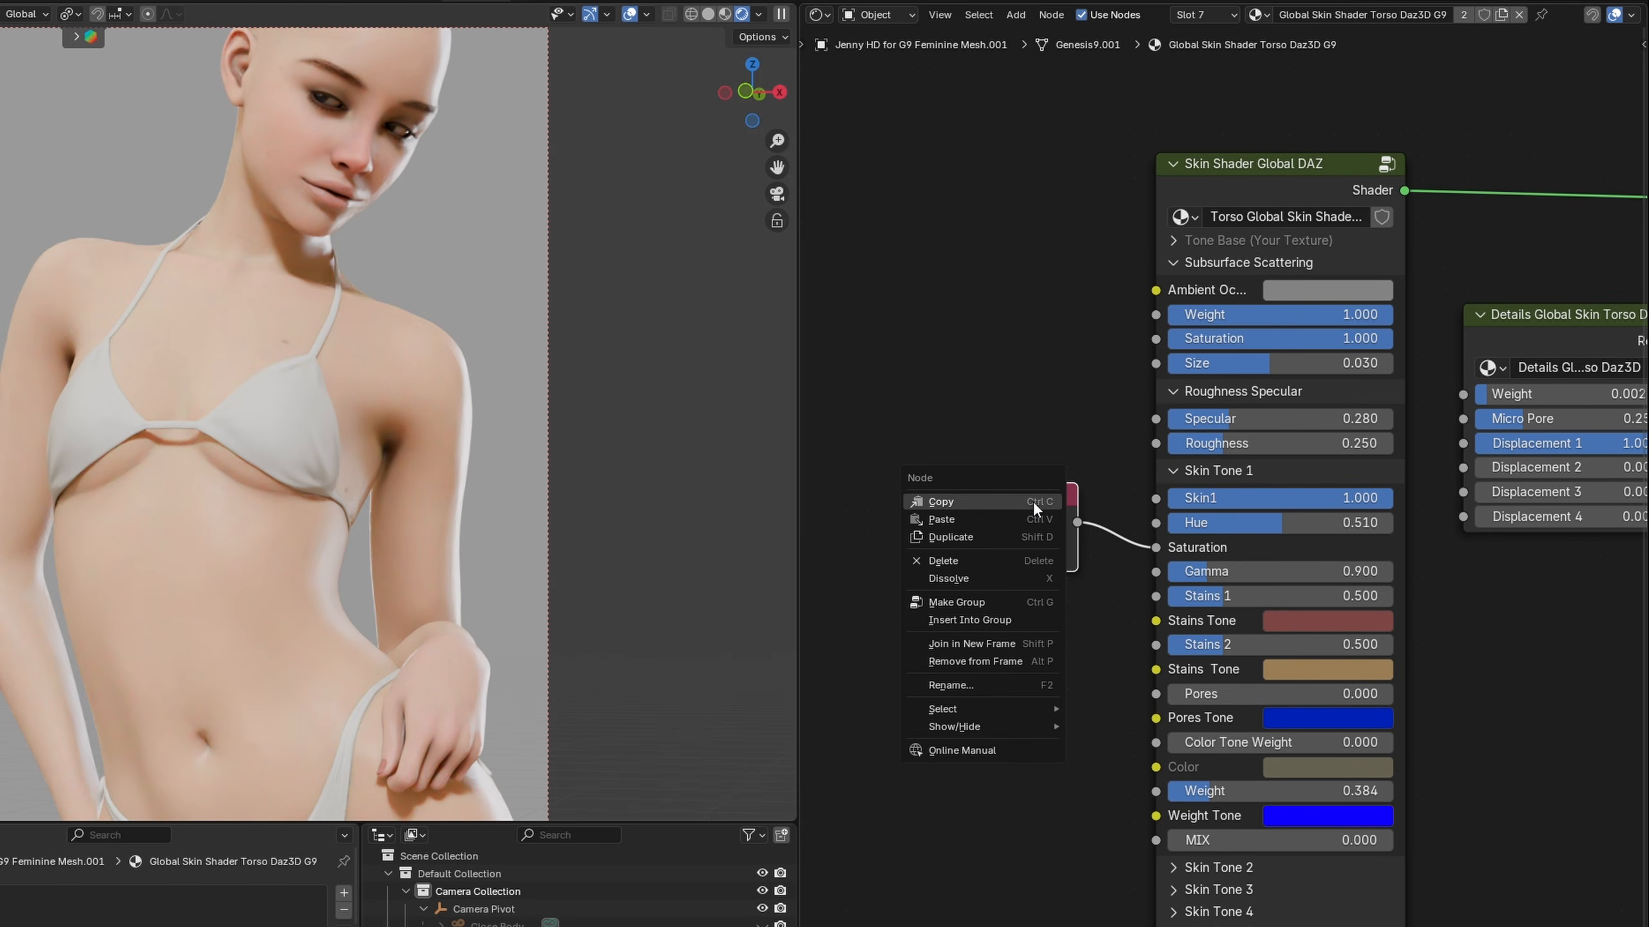
click(966, 602)
key(Tab)
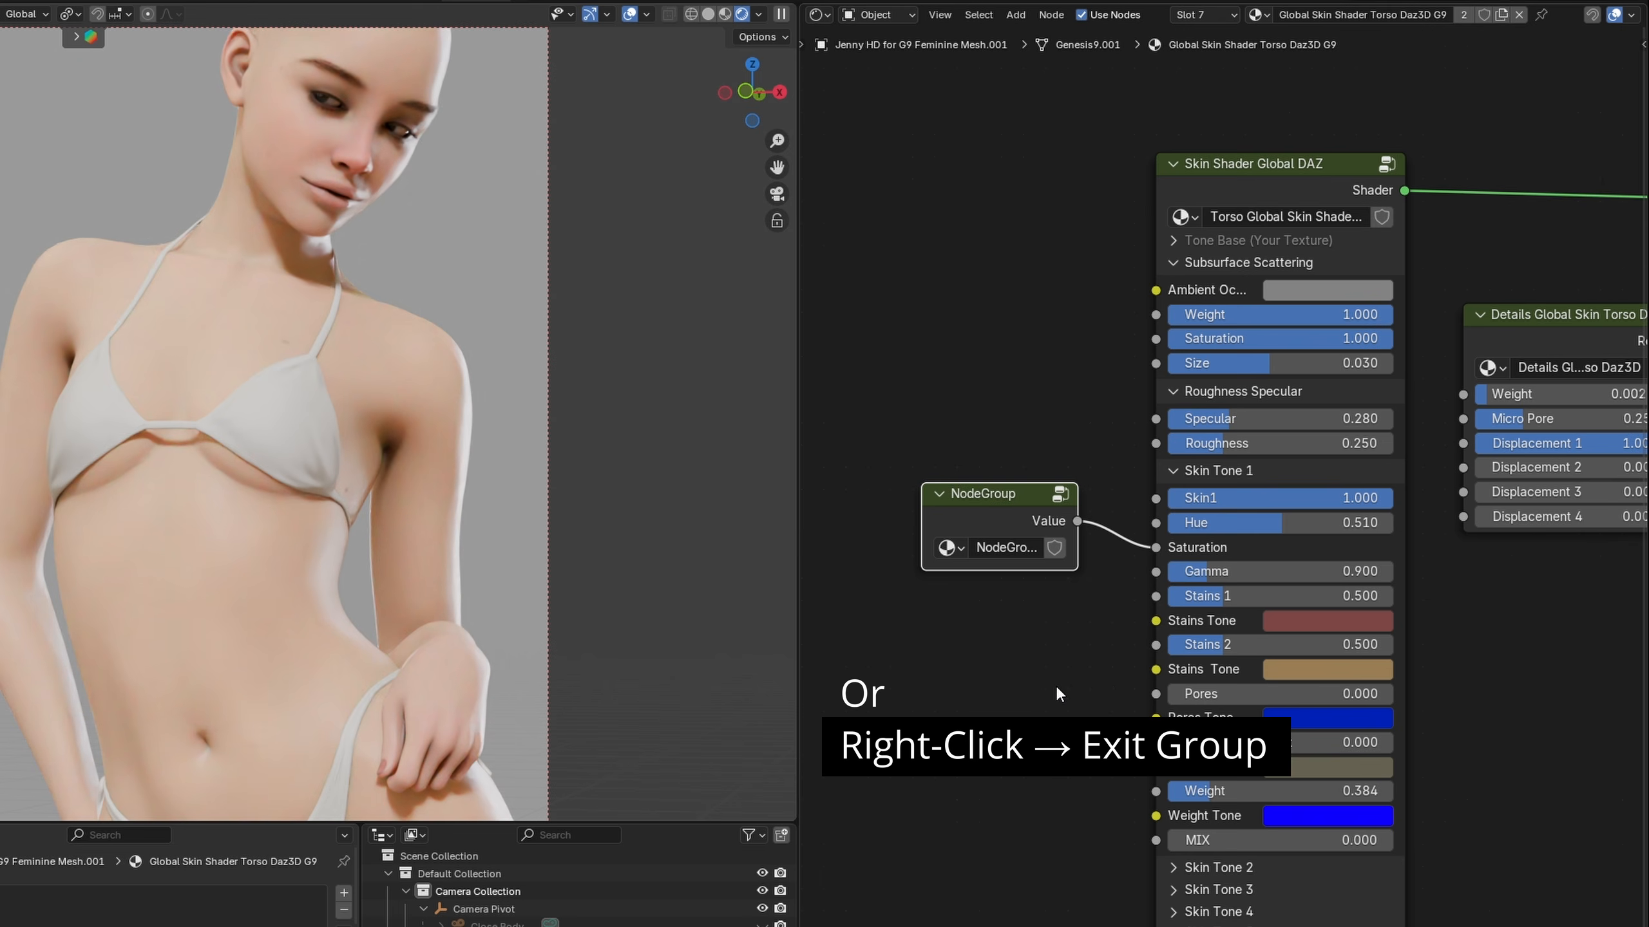
drag(922, 529, 857, 529)
double_click(995, 547)
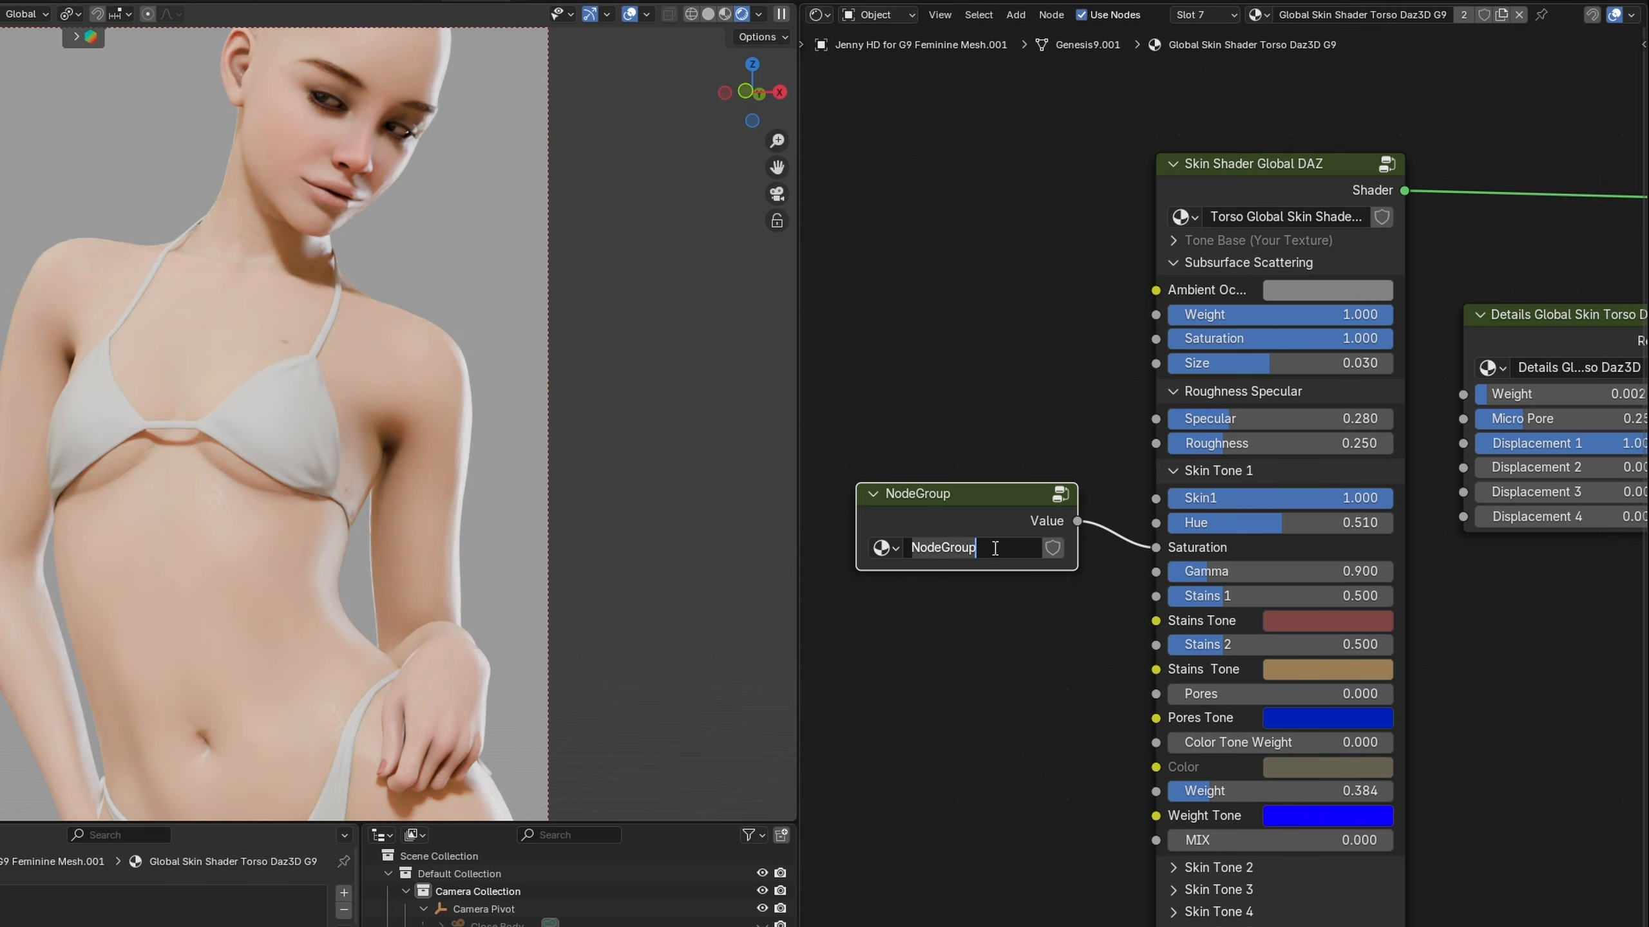
text(Saturation)
key(Return)
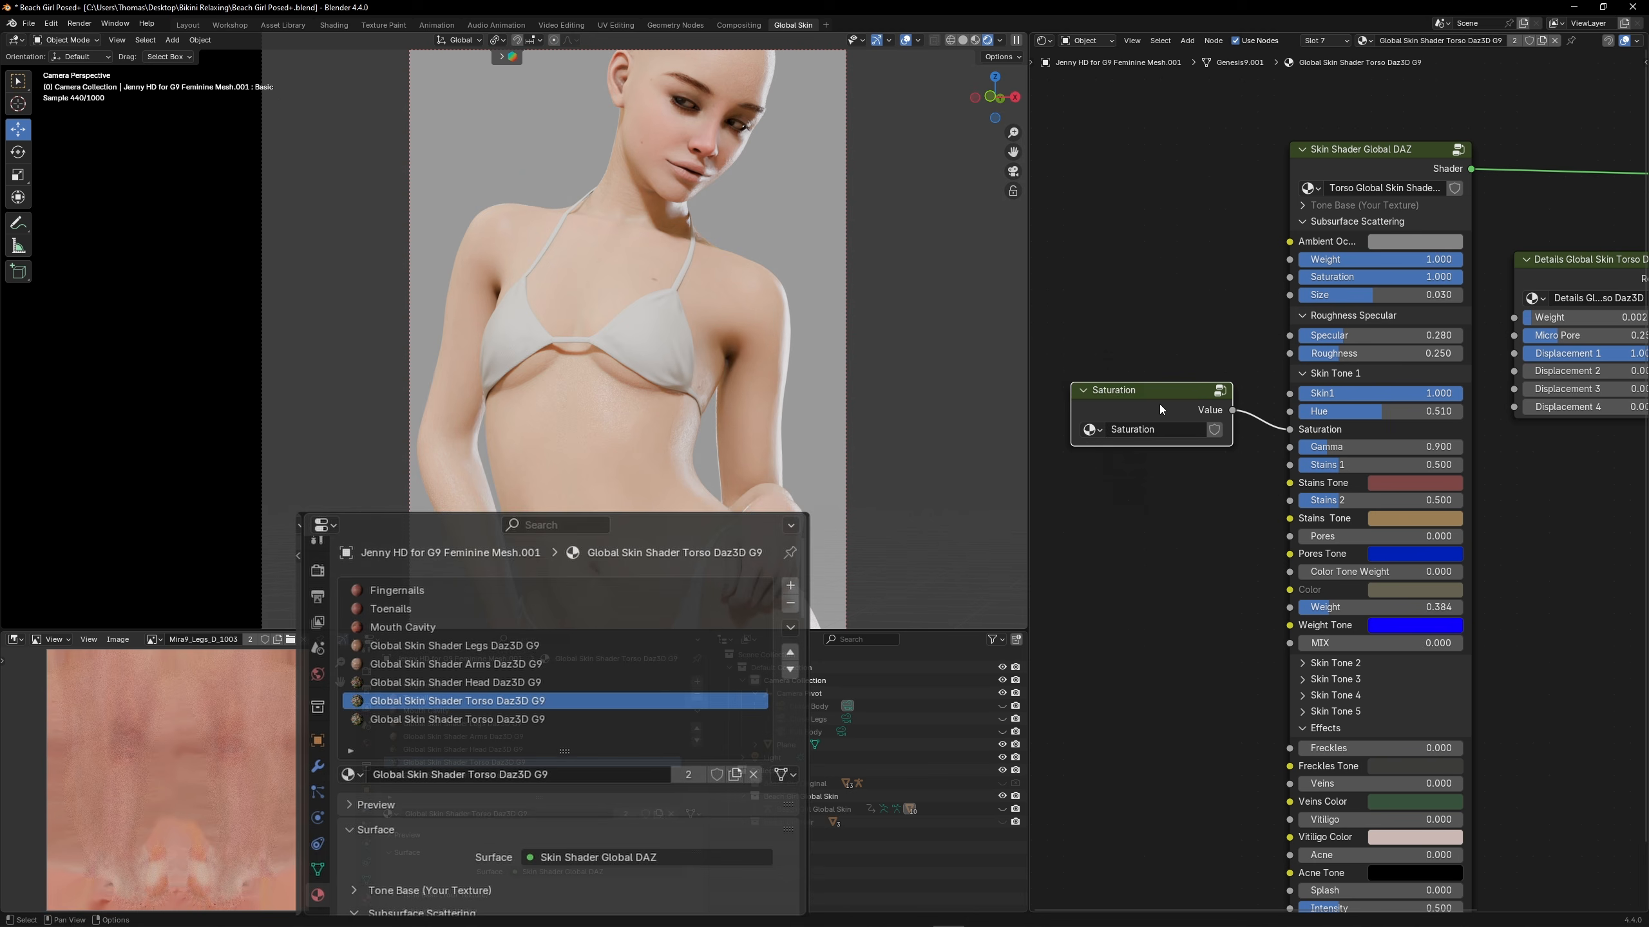
Copy the Saturation group node into the head material and connect it to the Skin Tone 1 Saturation input
right_click(978, 514)
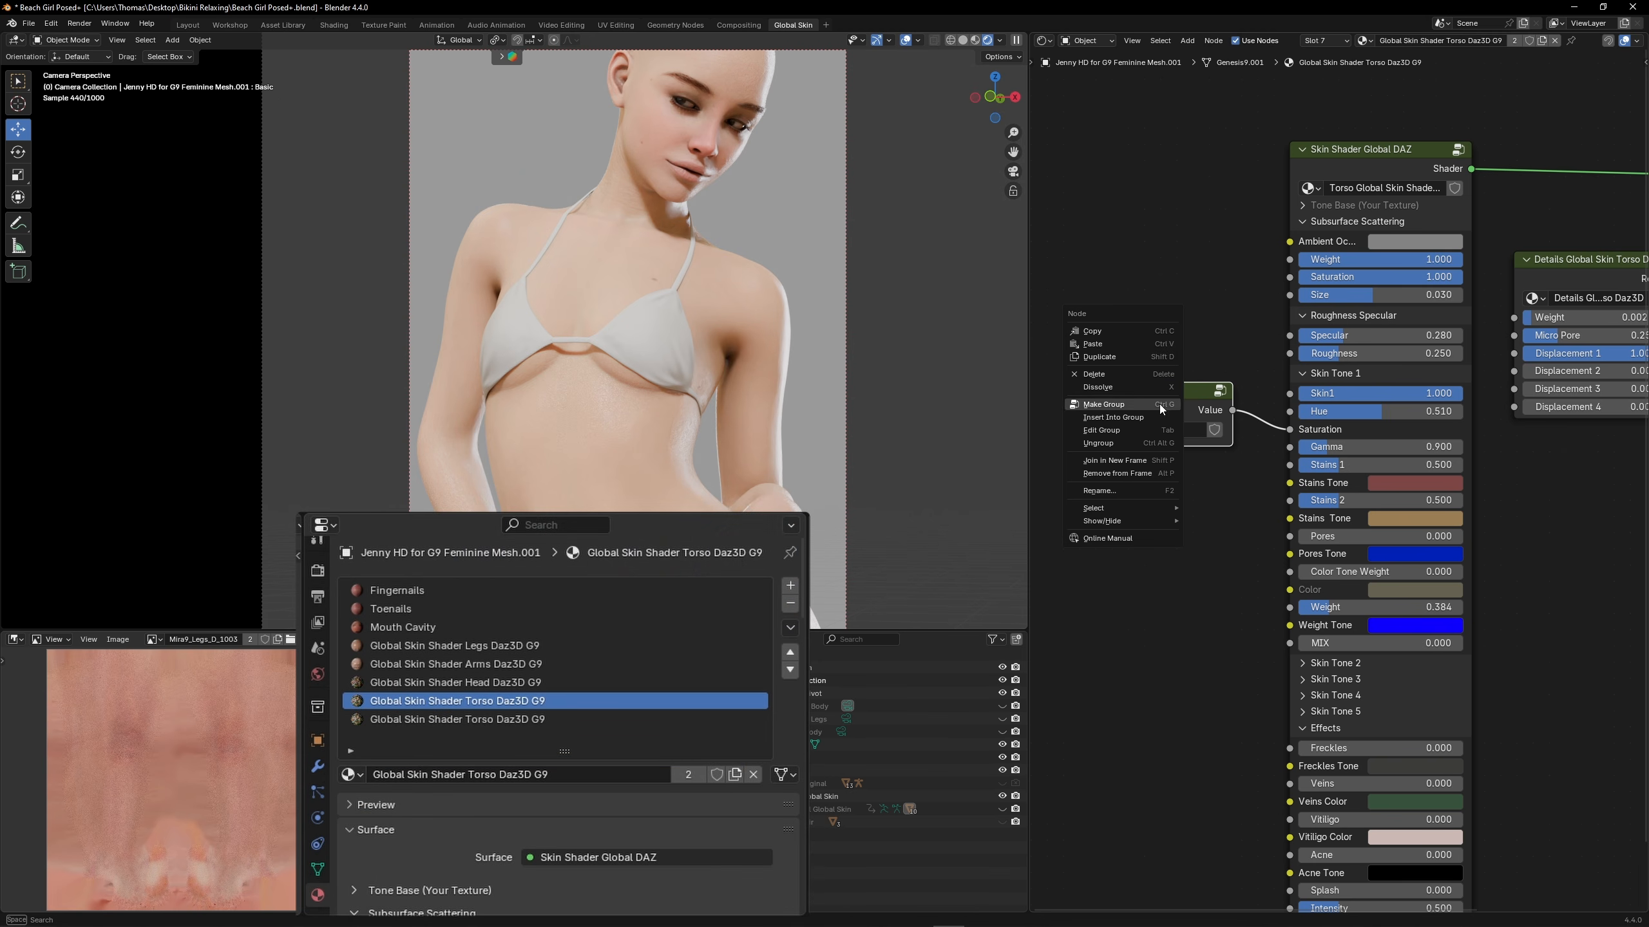
click(1101, 333)
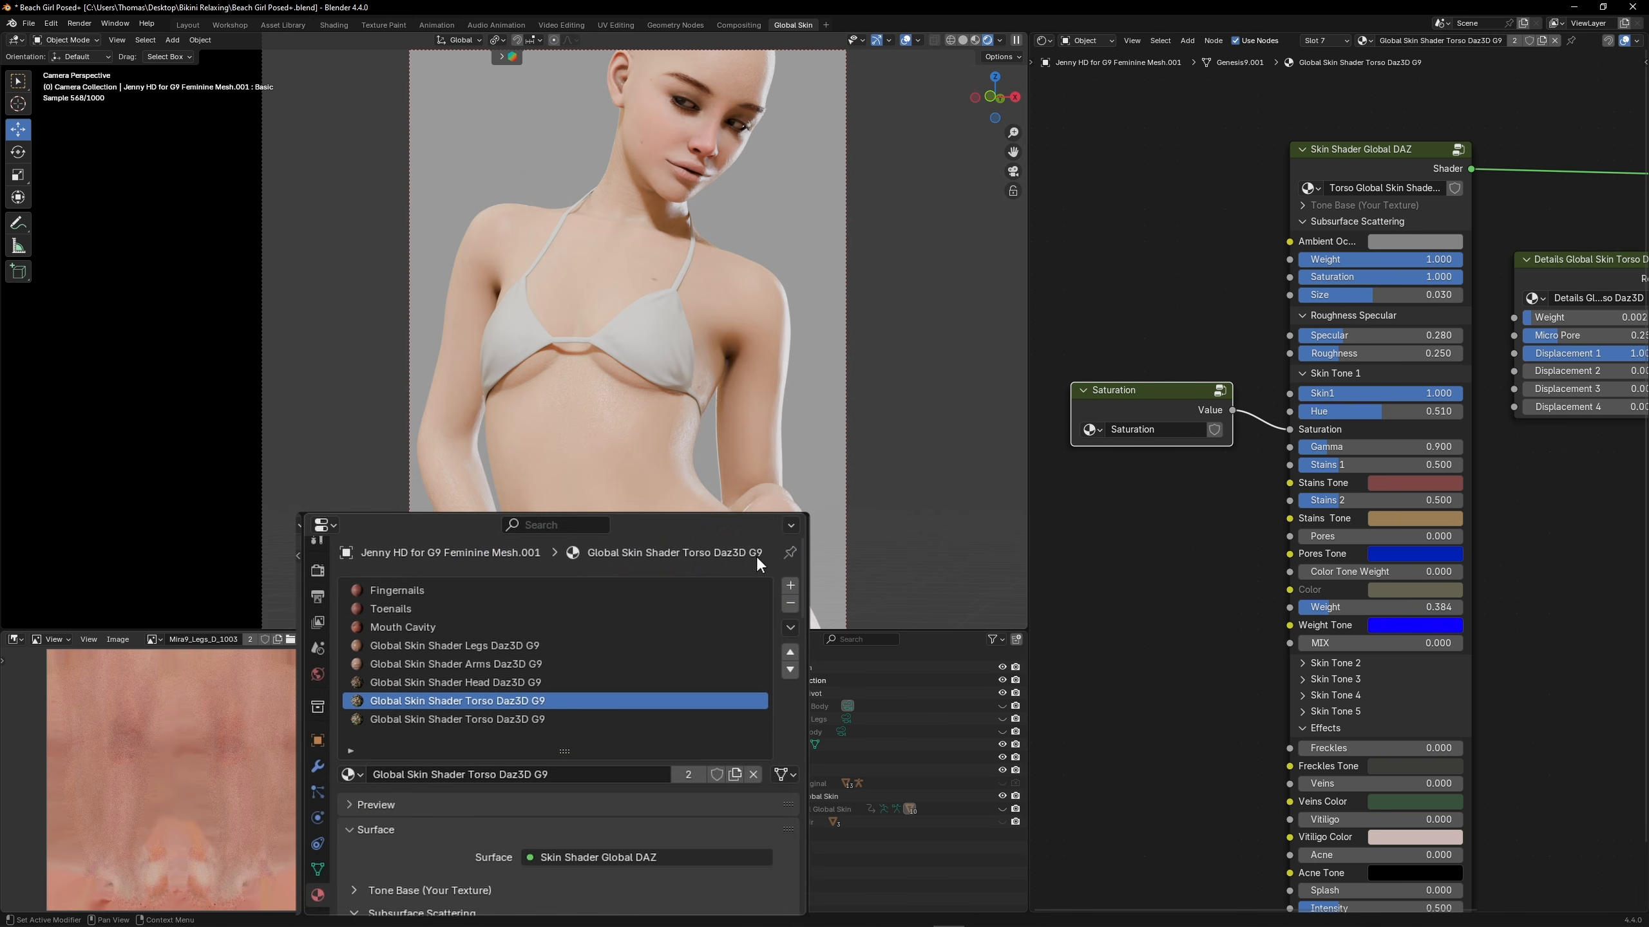
click(454, 682)
scroll(1168, 421, up, 2)
key(ctrl+v)
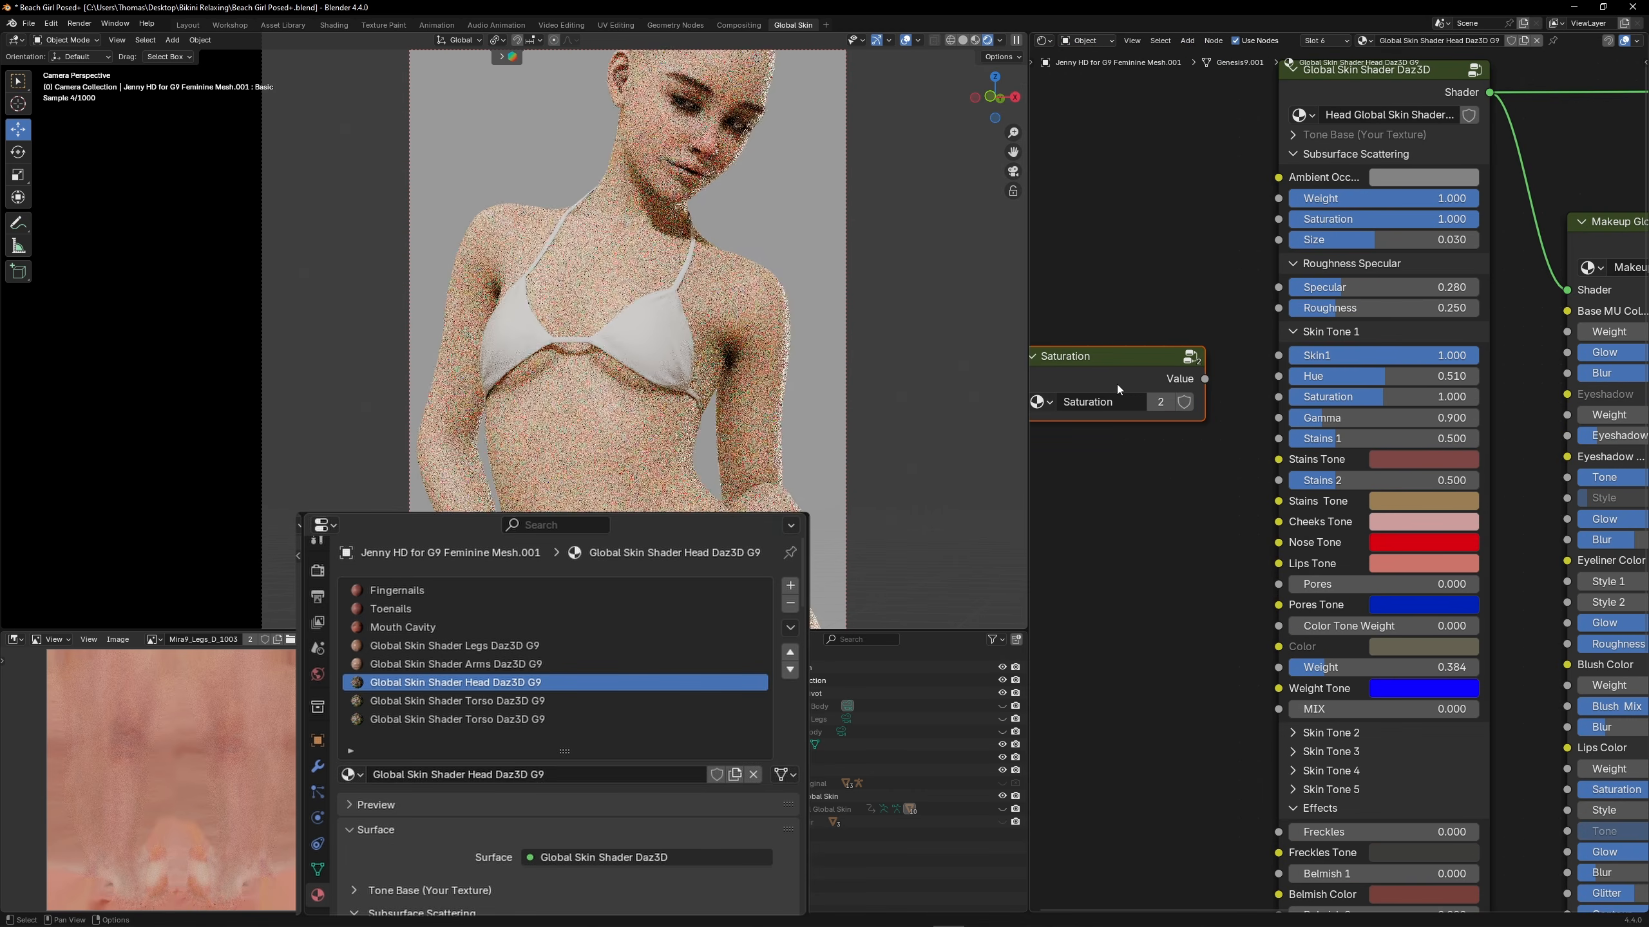
middle_drag(1117, 384, 1162, 384)
drag(1252, 379, 1325, 396)
Paste the Saturation group node into the arms and legs materials and connect it to each Skin Tone 1 Saturation input
click(548, 664)
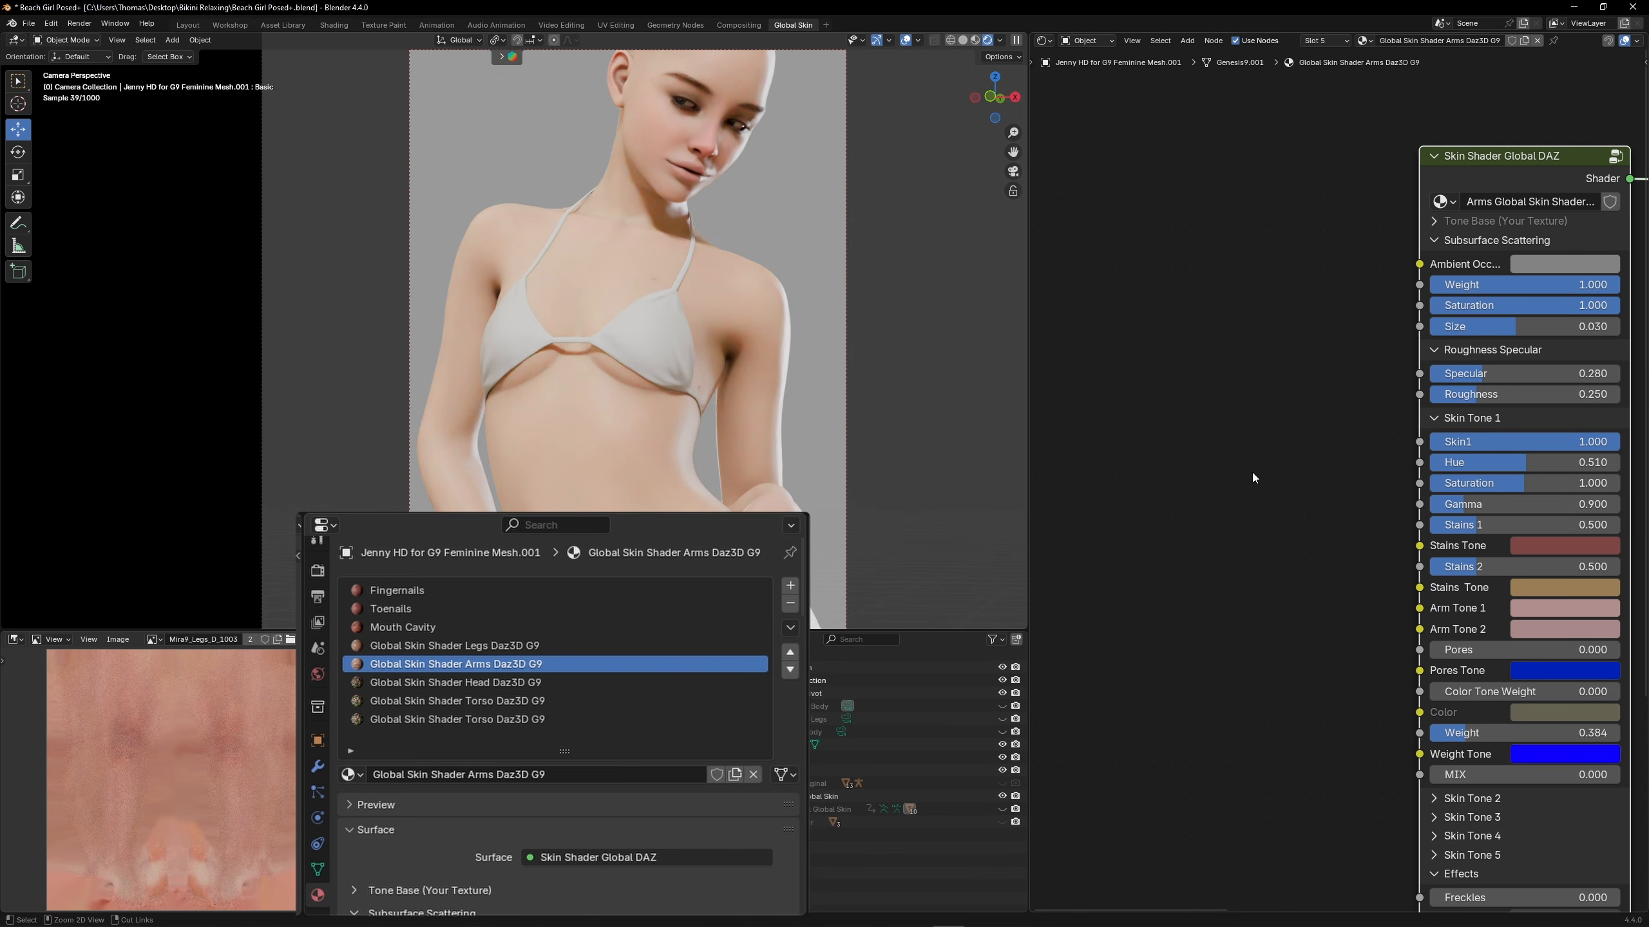
key(ctrl+v)
click(546, 646)
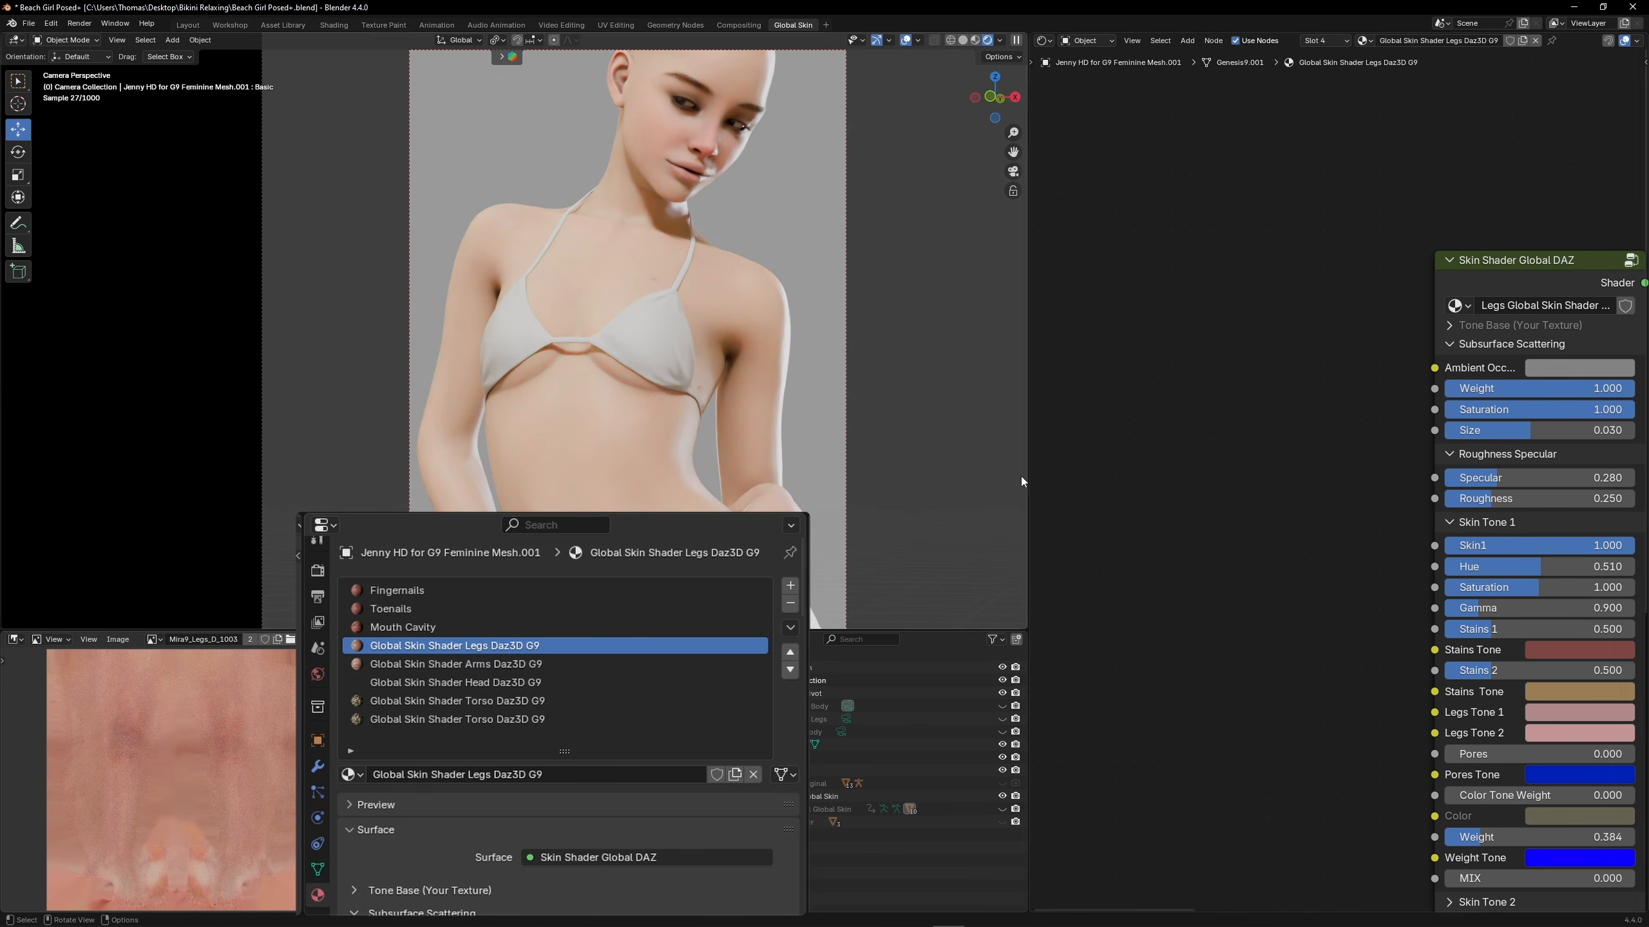
key(ctrl+v)
drag(1340, 557, 1434, 587)
drag(1249, 557, 1249, 587)
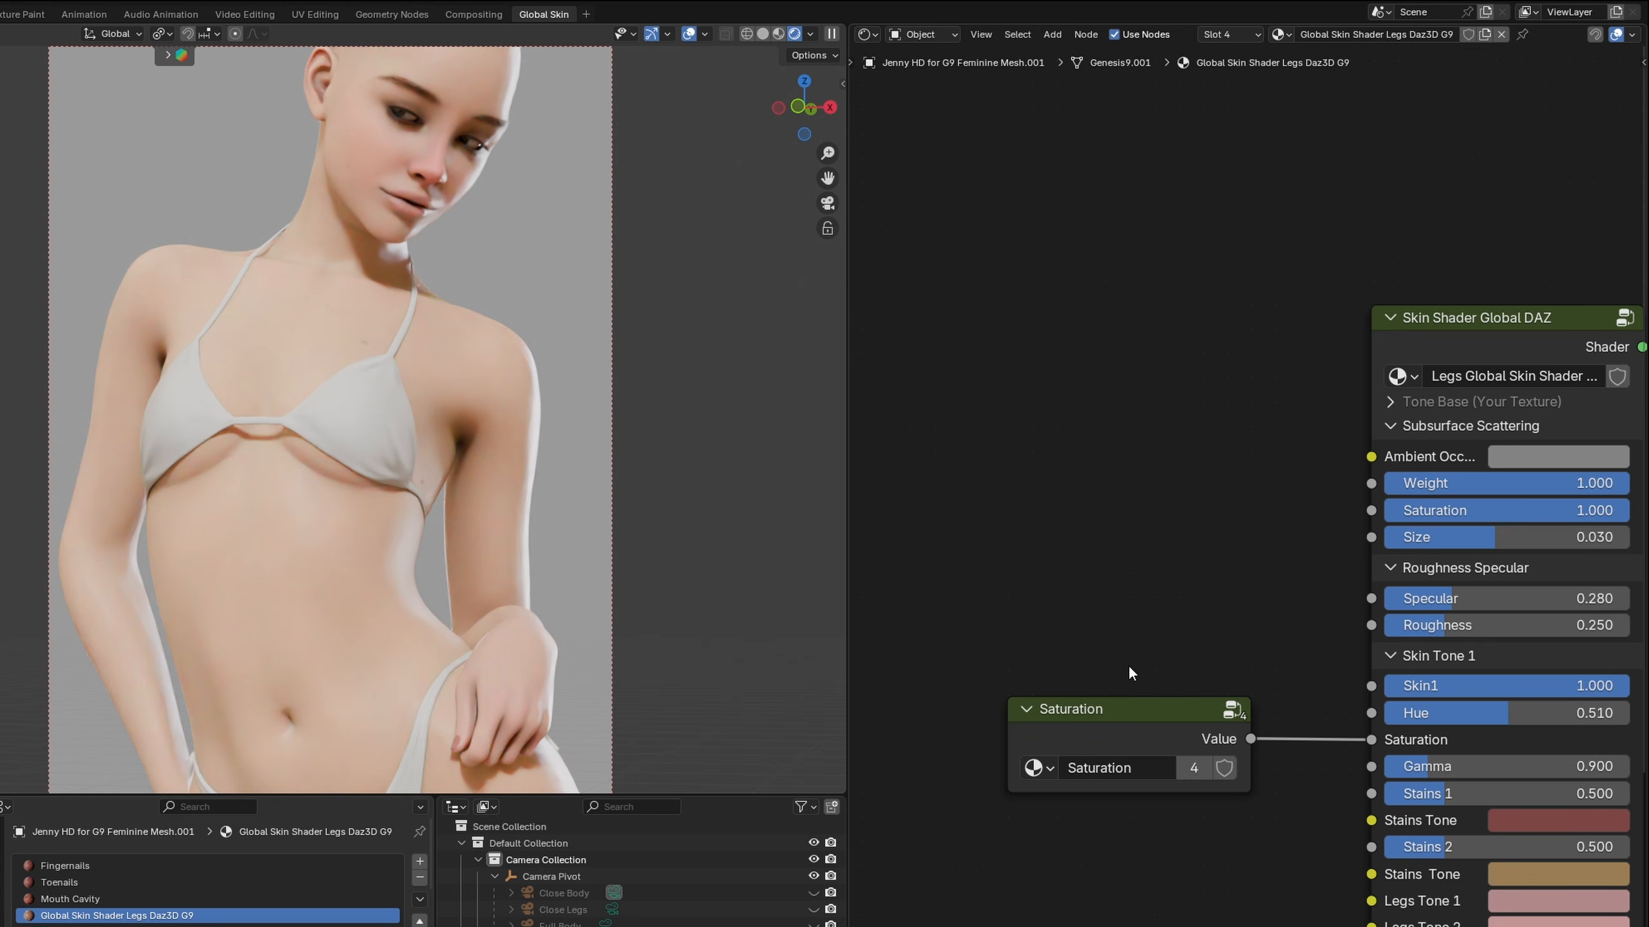
Open the Saturation group from the legs material and raise its Value to 2.0
click(1120, 724)
key(Tab)
scroll(1246, 601, up, 2)
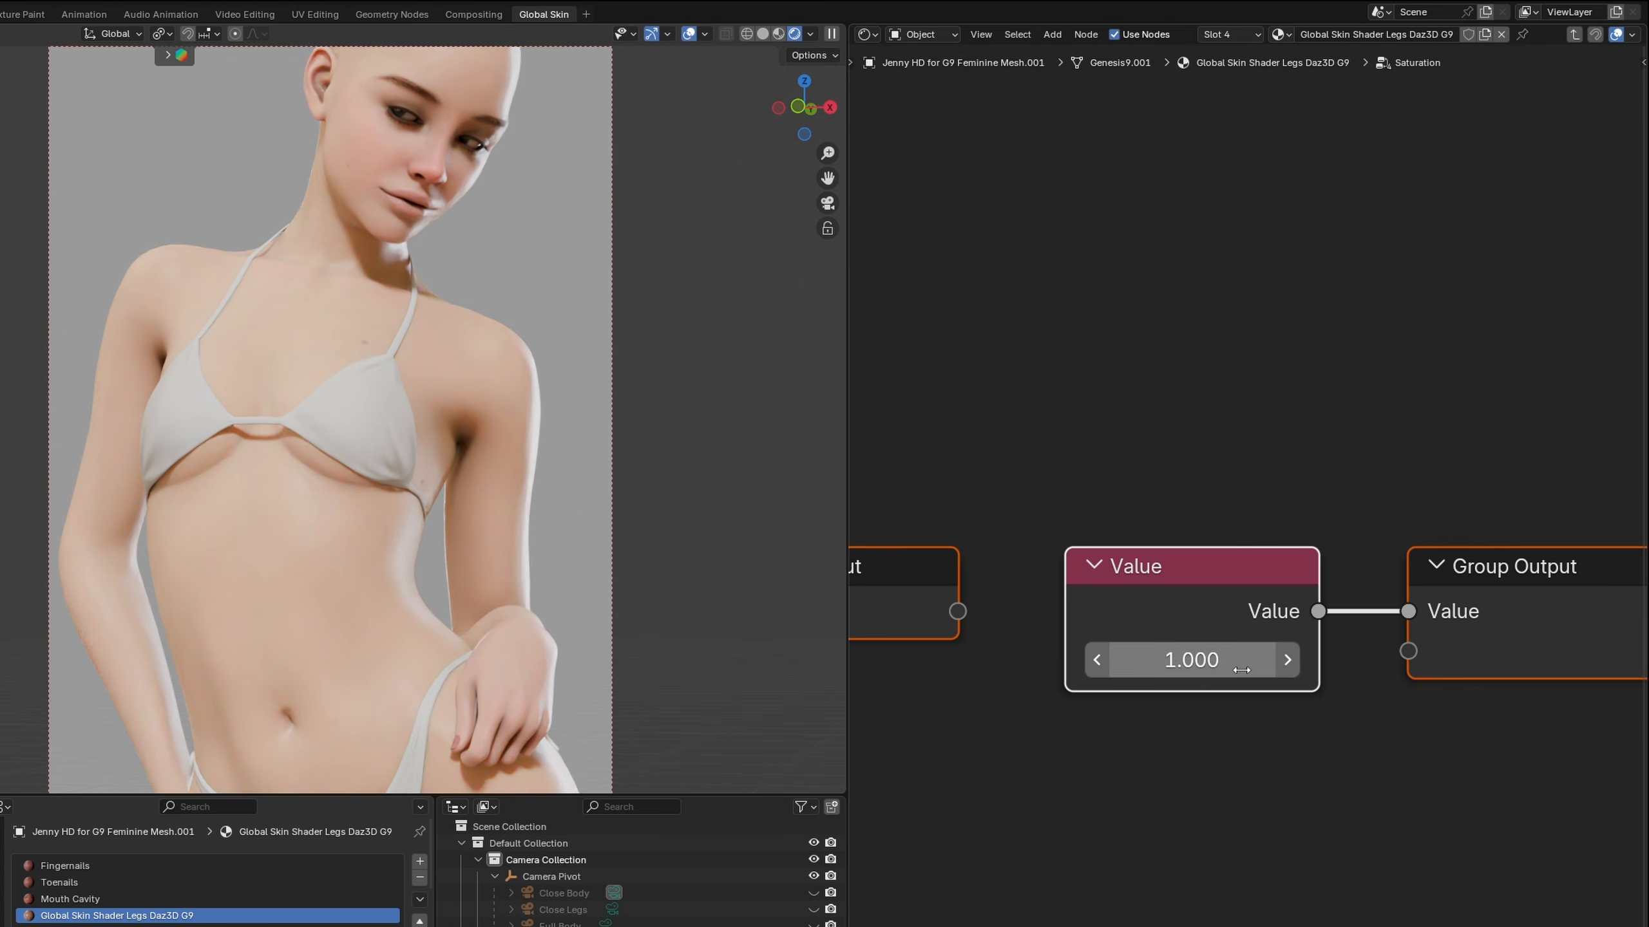
click(1287, 660)
click(1286, 660)
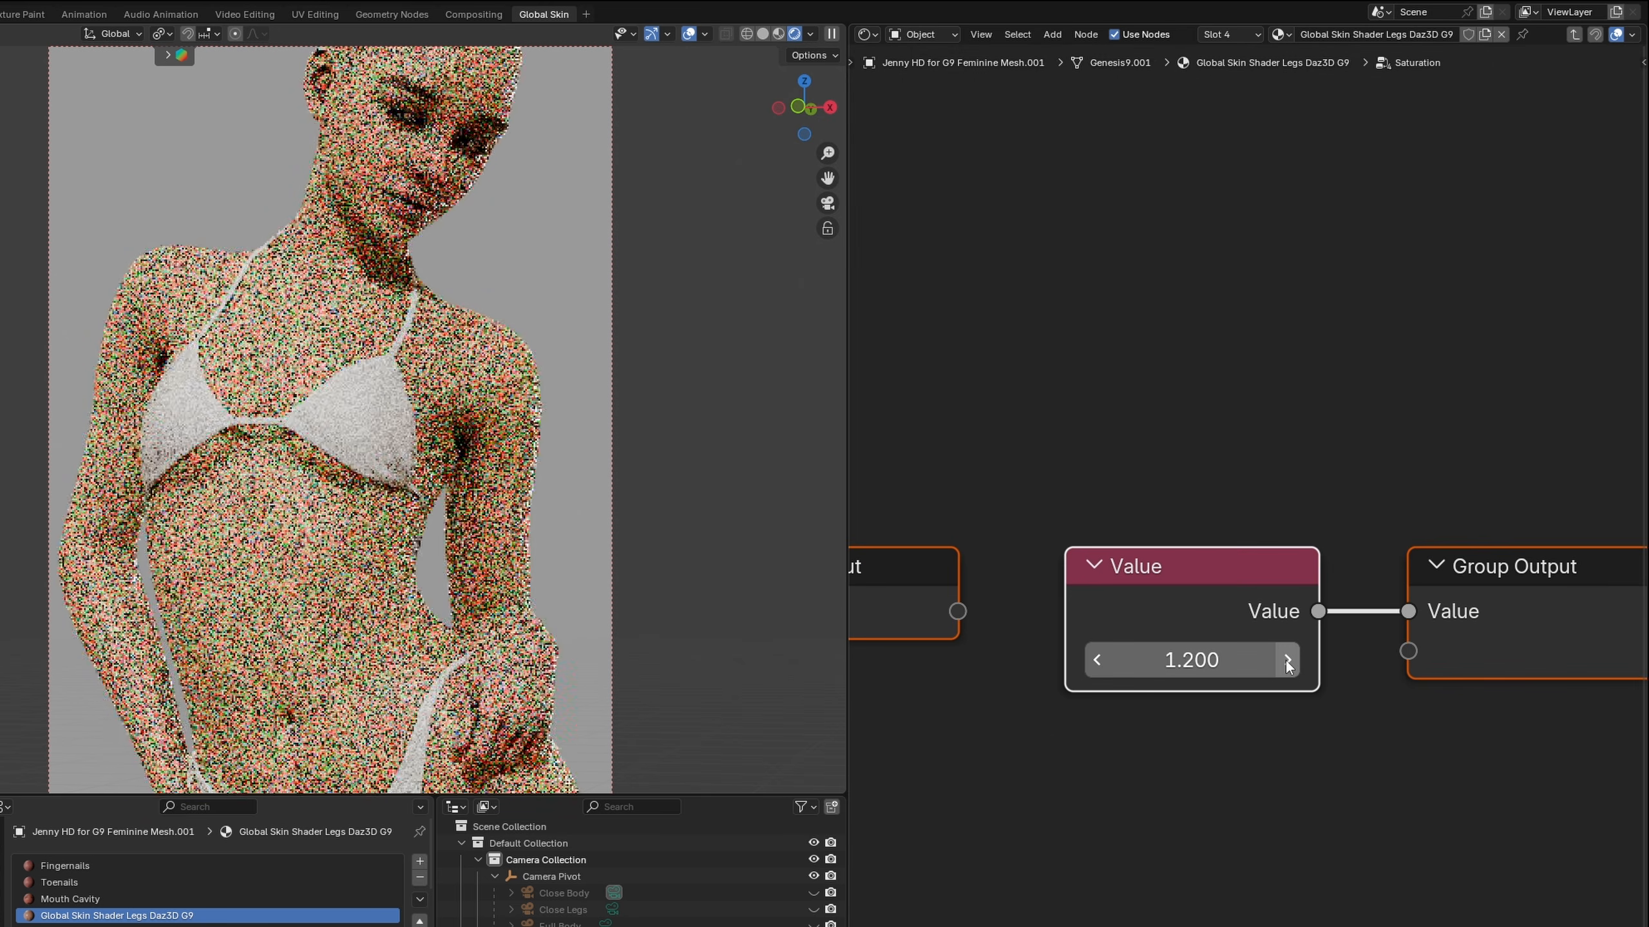
click(1286, 660)
click(1287, 660)
click(1286, 660)
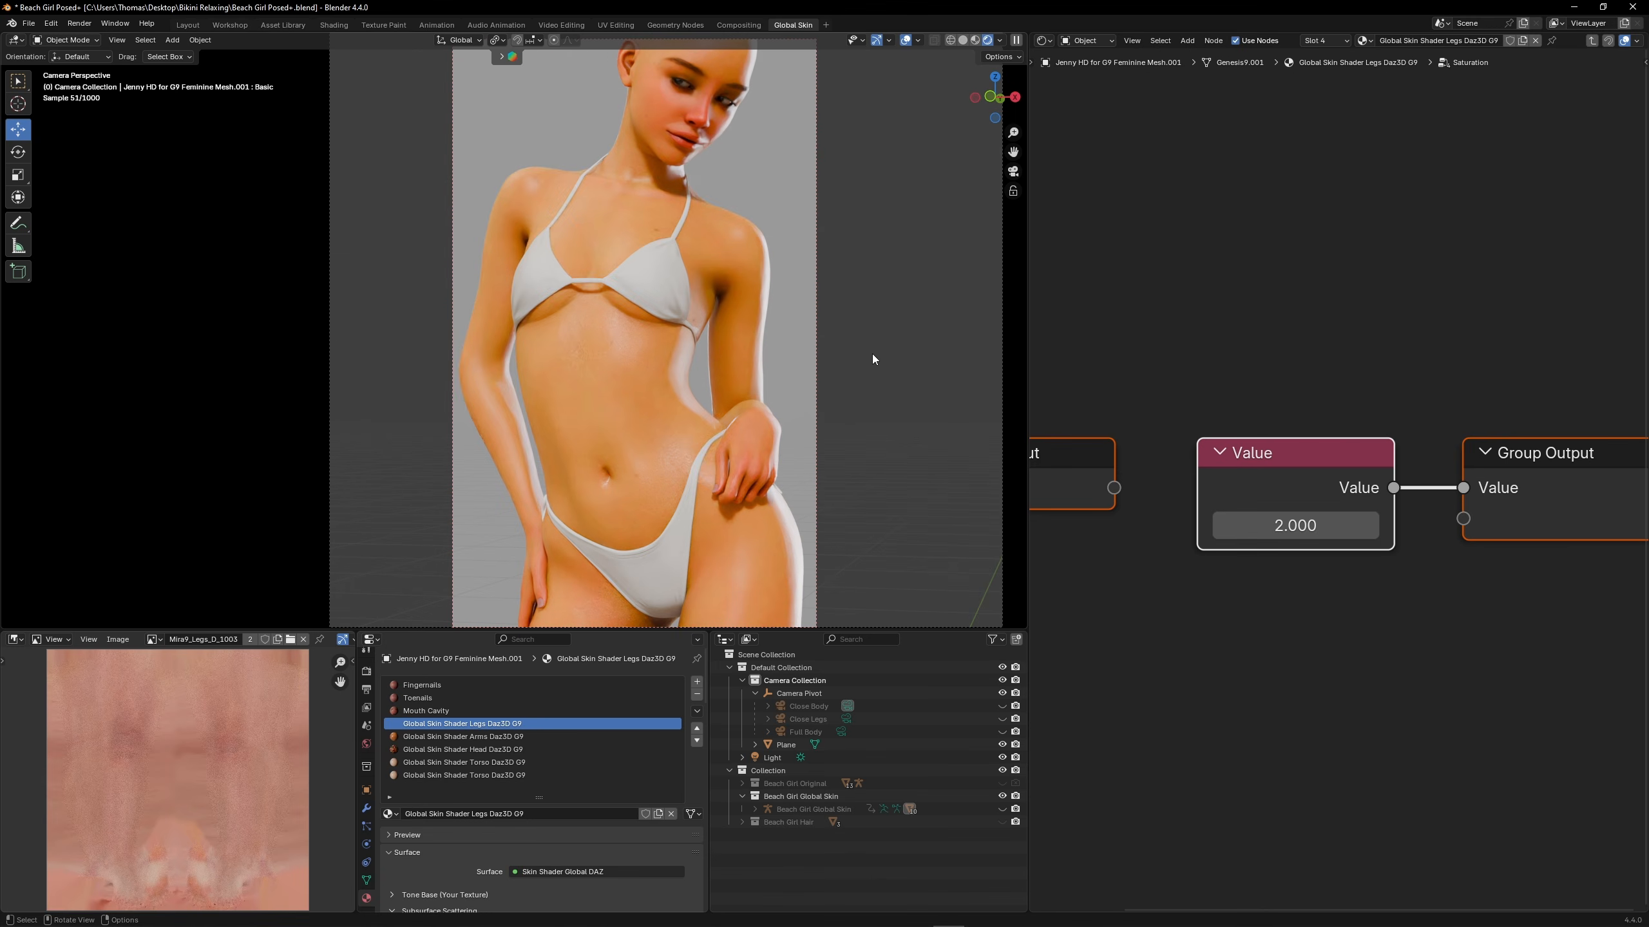
Set the Value inside the shared Saturation group to 1.4
click(841, 731)
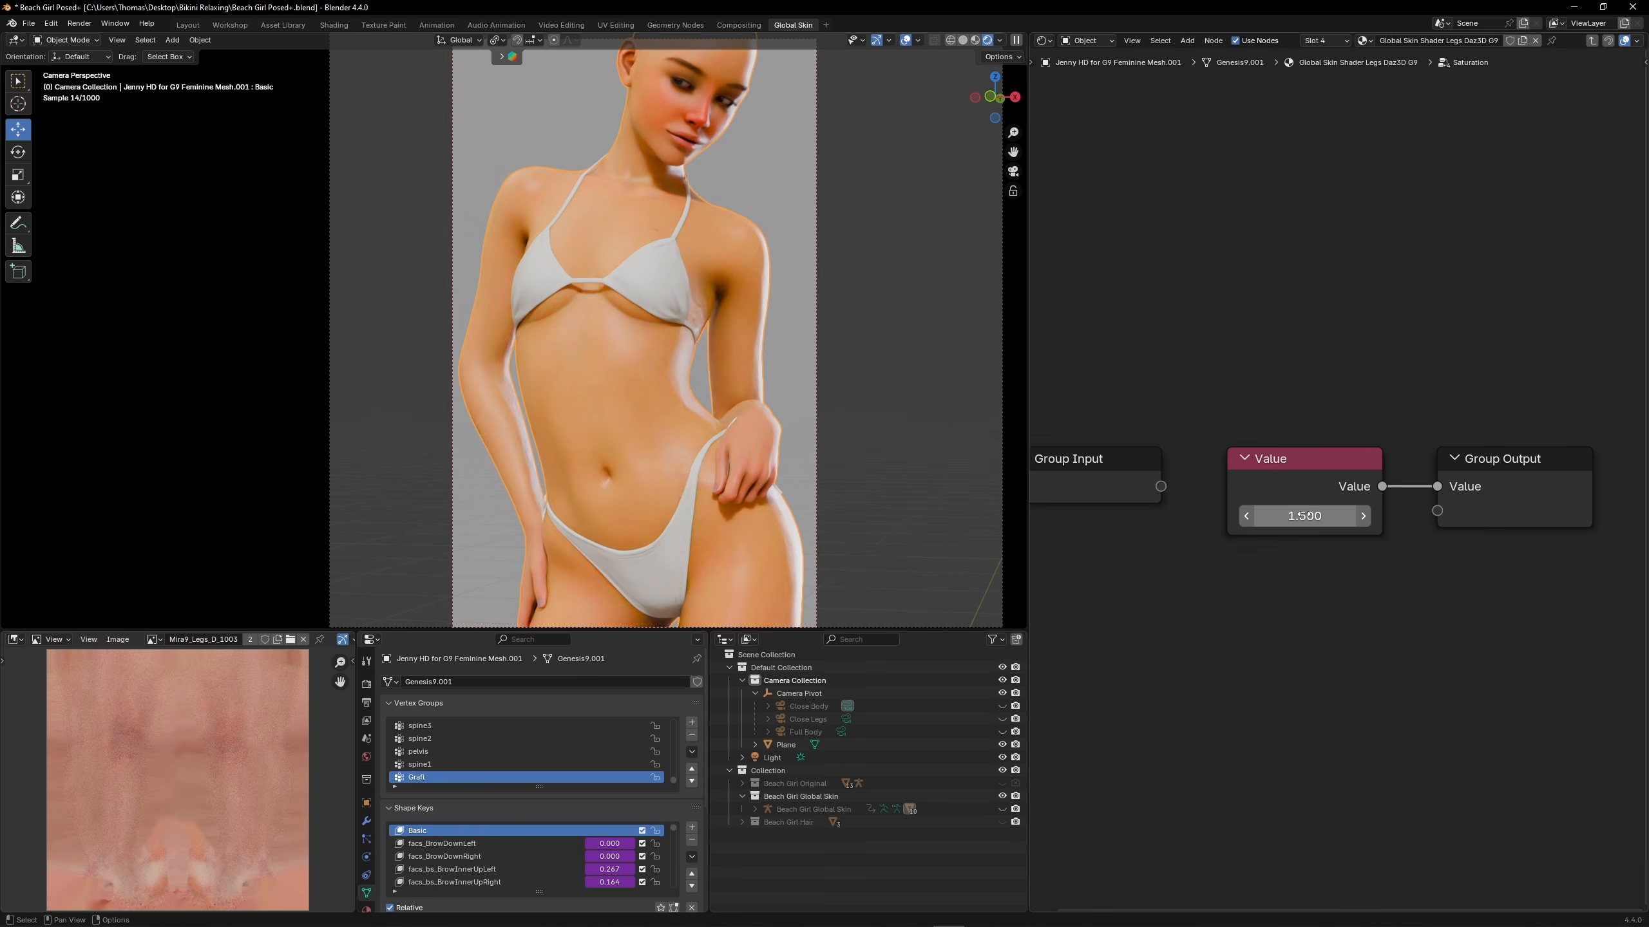
click(1305, 515)
text(1.5)
key(Return)
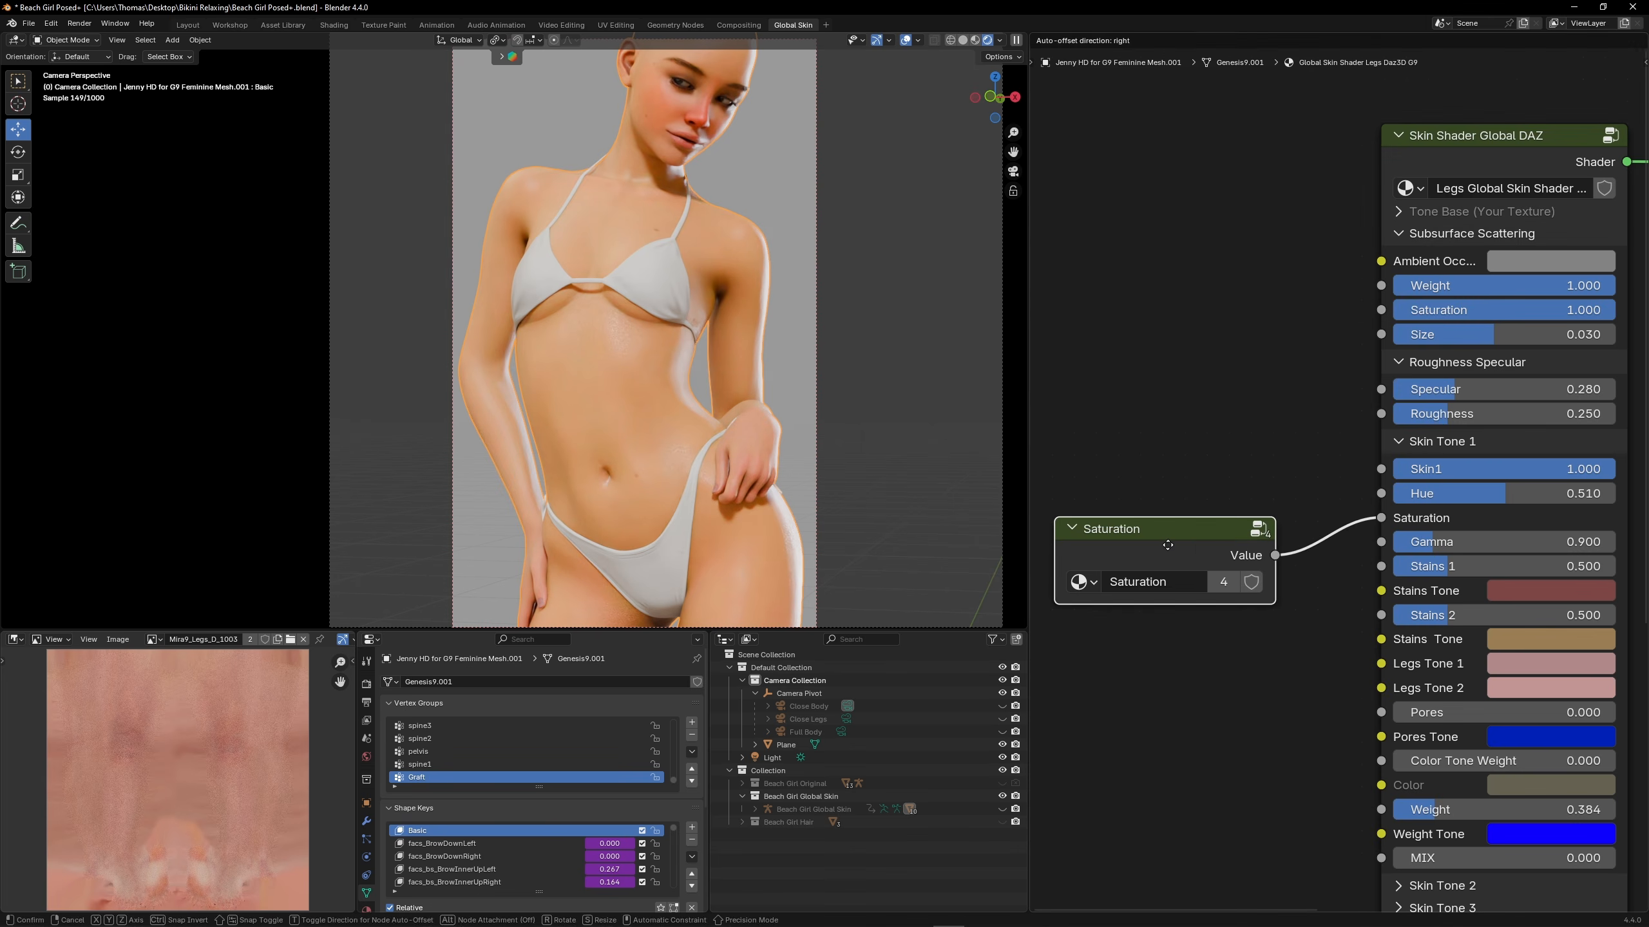
Paste a second Saturation group node into the legs material, make it single-user and rename it Hue
key(ctrl+v)
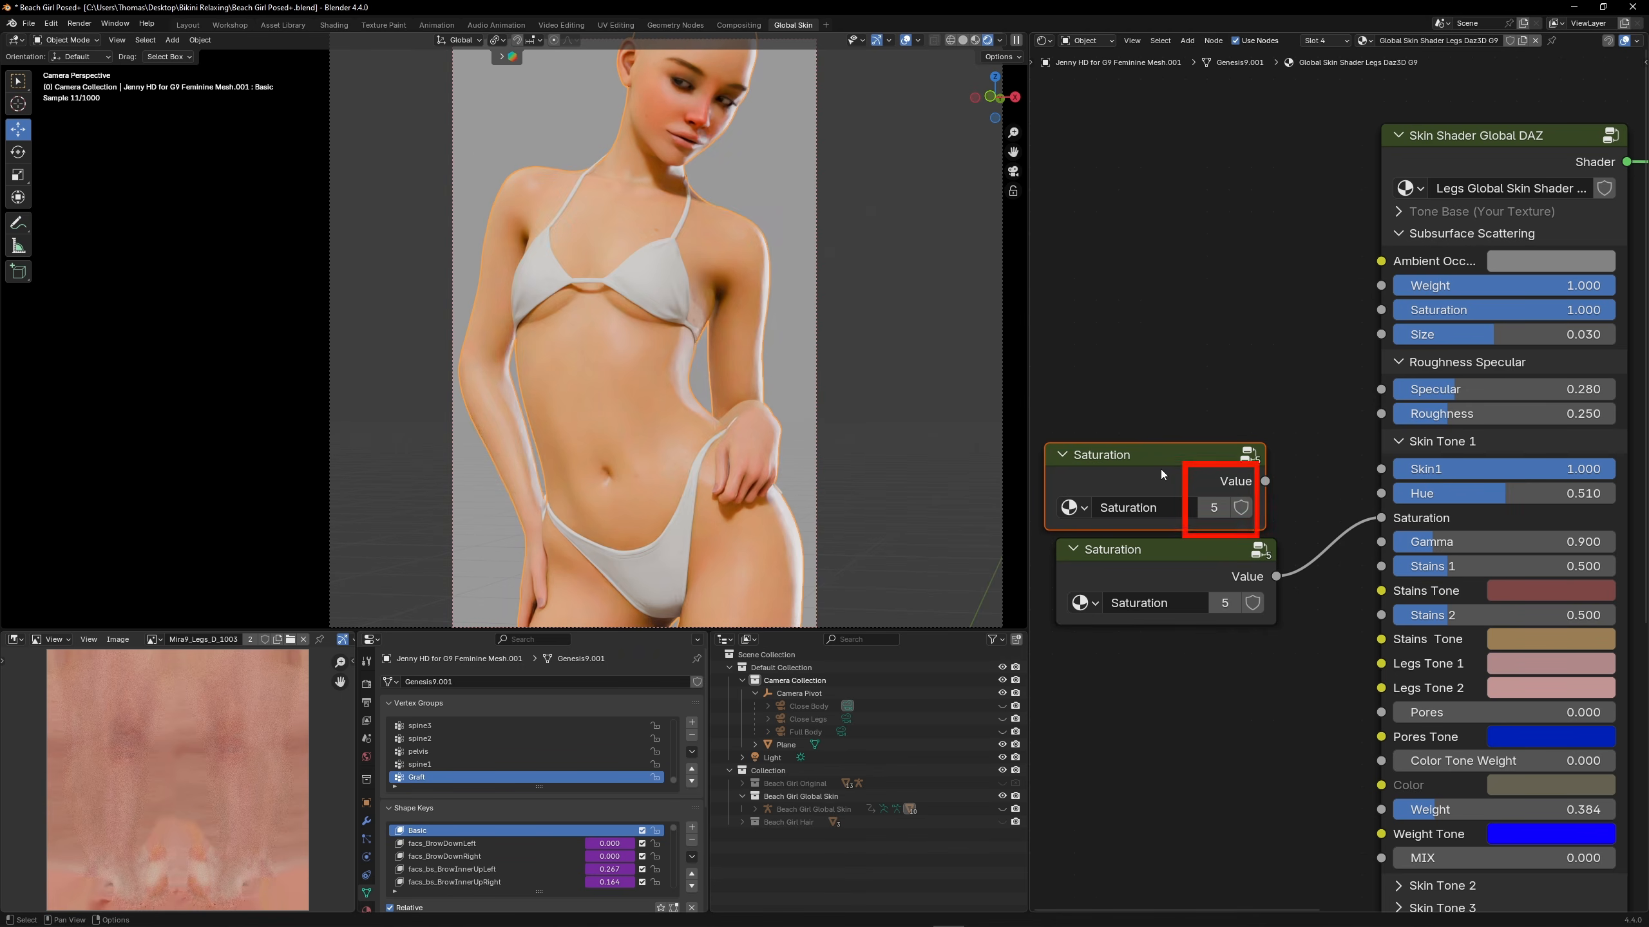
drag(1161, 458, 1167, 453)
click(1221, 498)
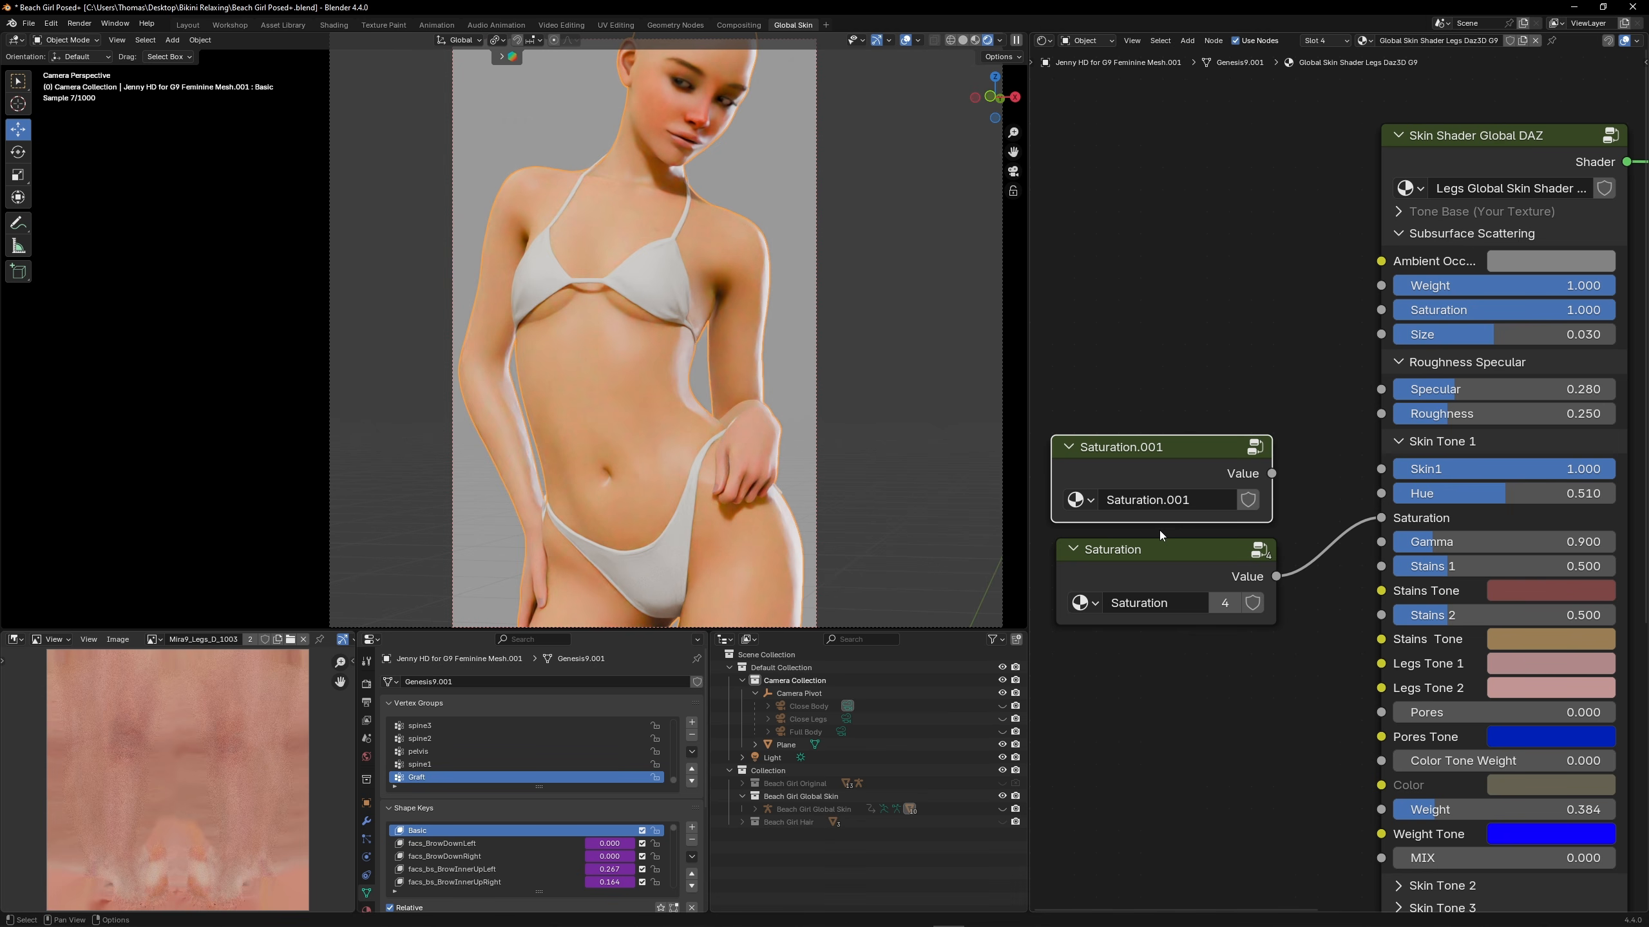
click(1162, 499)
text(Hue)
key(Return)
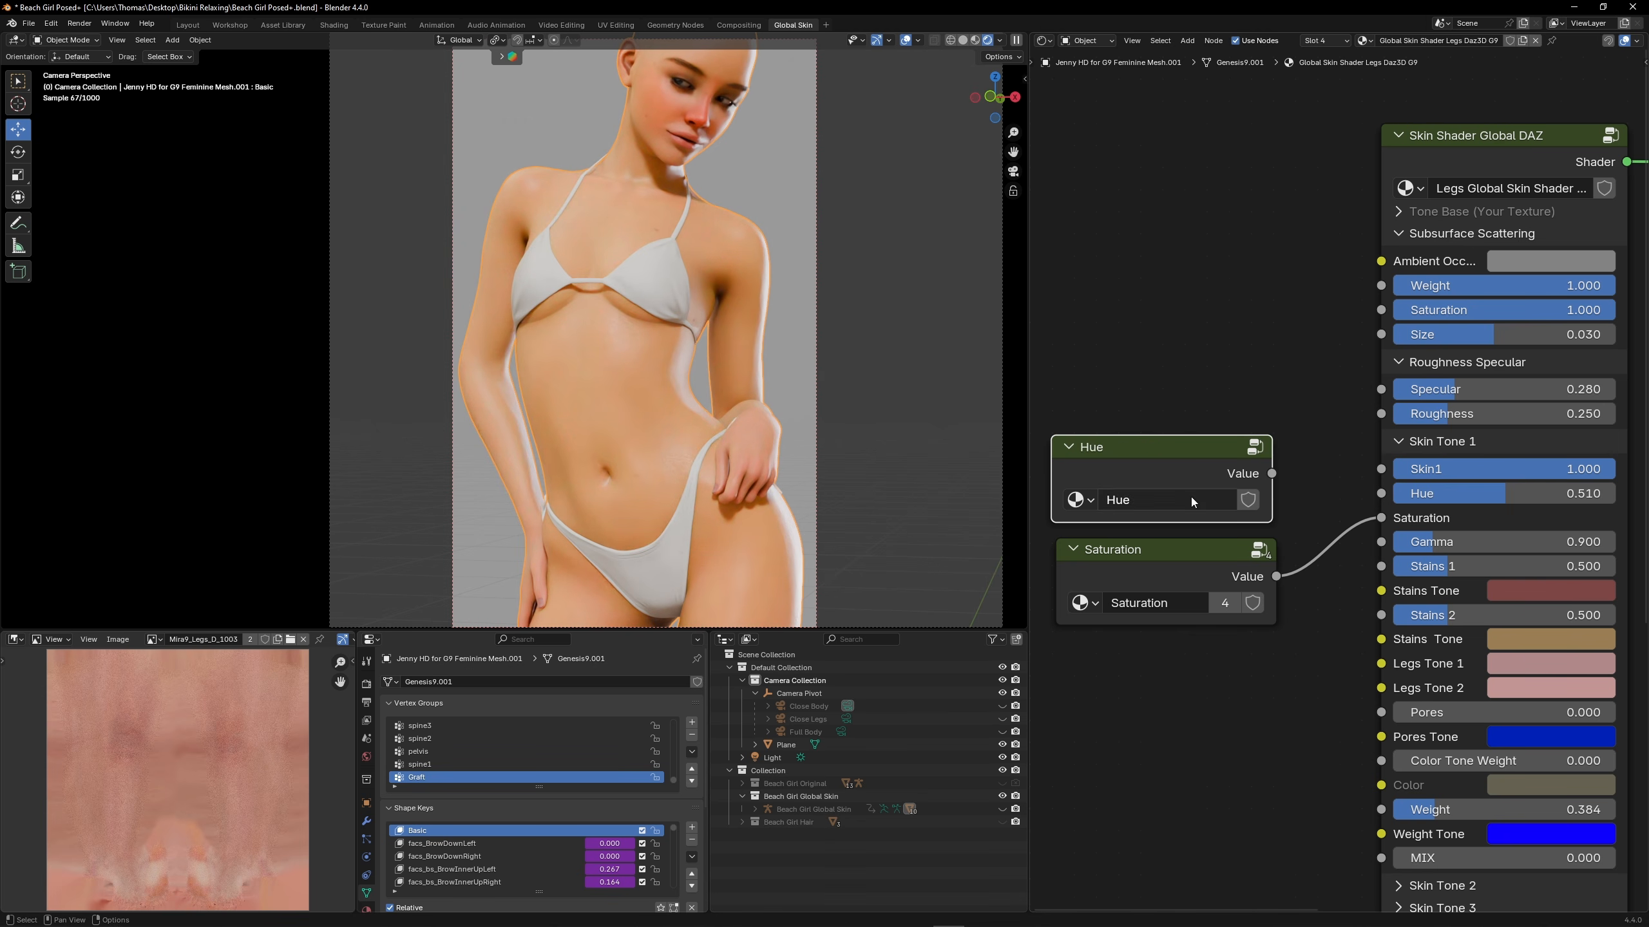
Set the Value inside the Hue group to 0.51, exit it and connect the node to the legs' Skin Tone 1 Hue input
key(Tab)
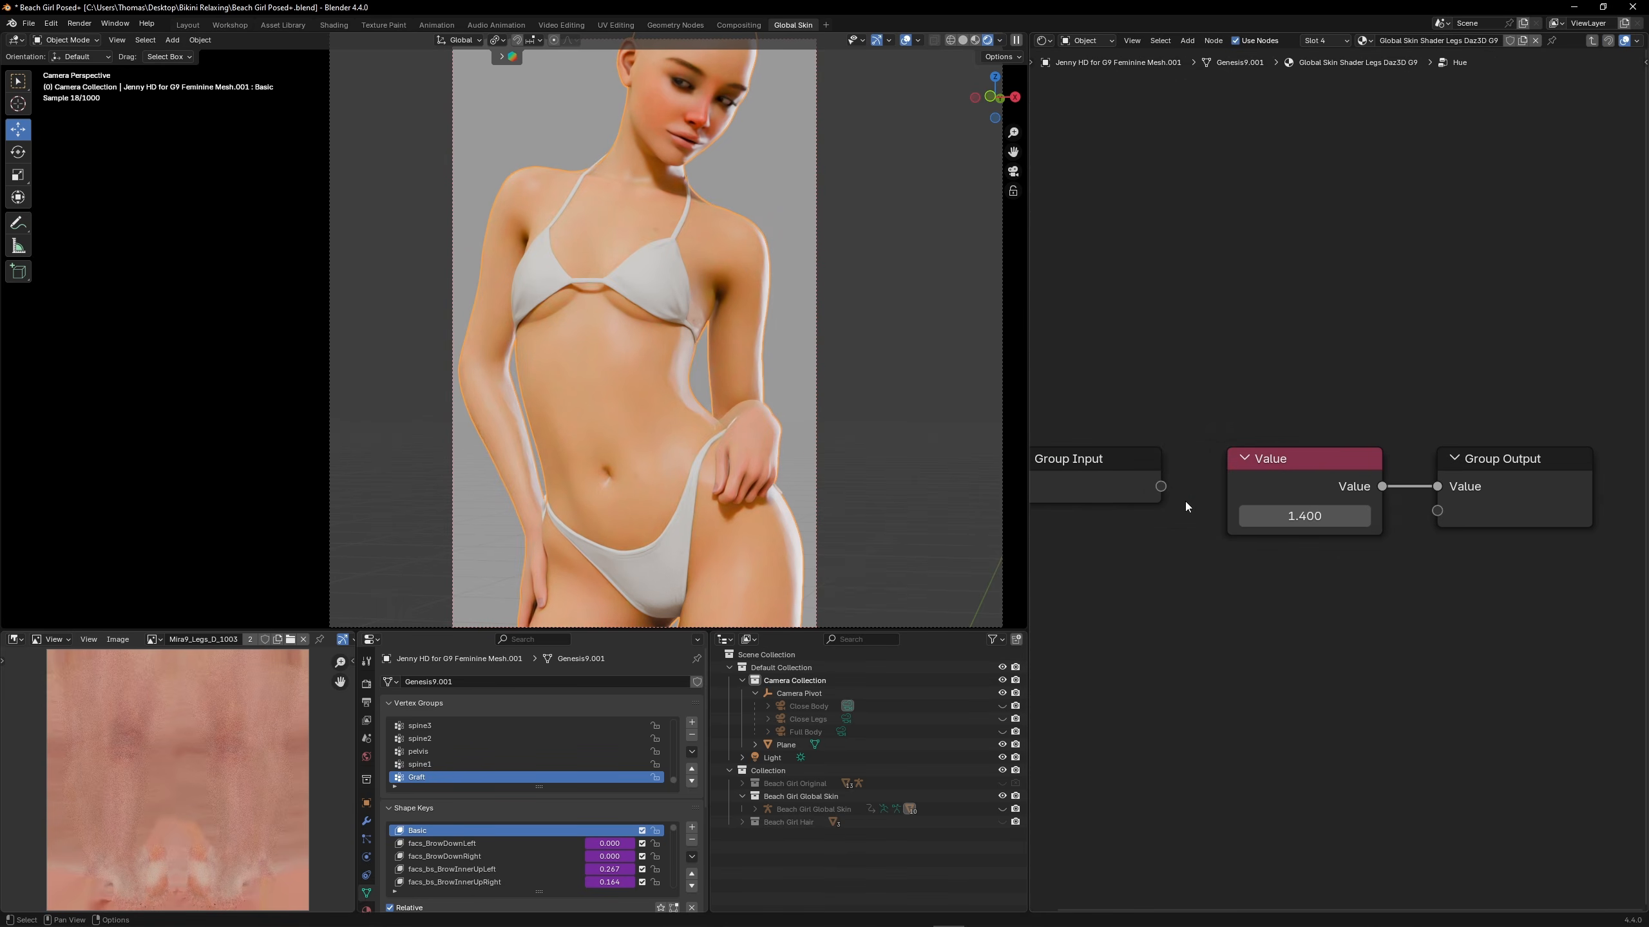
click(1305, 515)
text(0.51)
key(Return)
key(Tab)
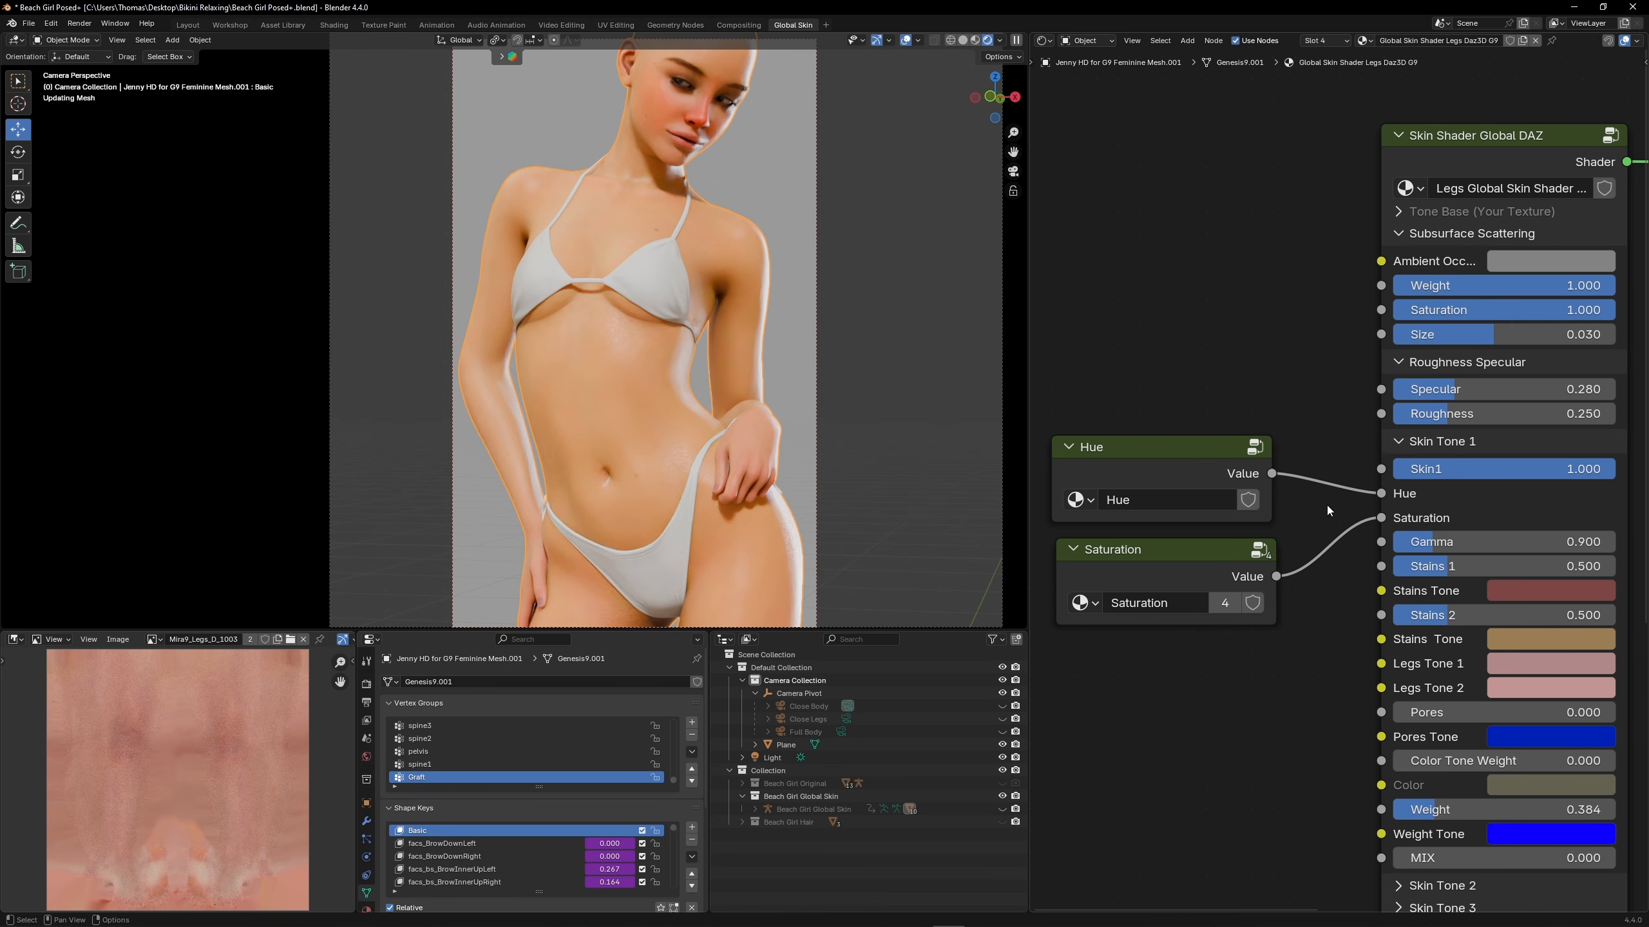
Paste the Hue group node into the arms material and connect it to the Skin Tone 1 Hue input
click(366, 908)
click(525, 738)
key(ctrl+v)
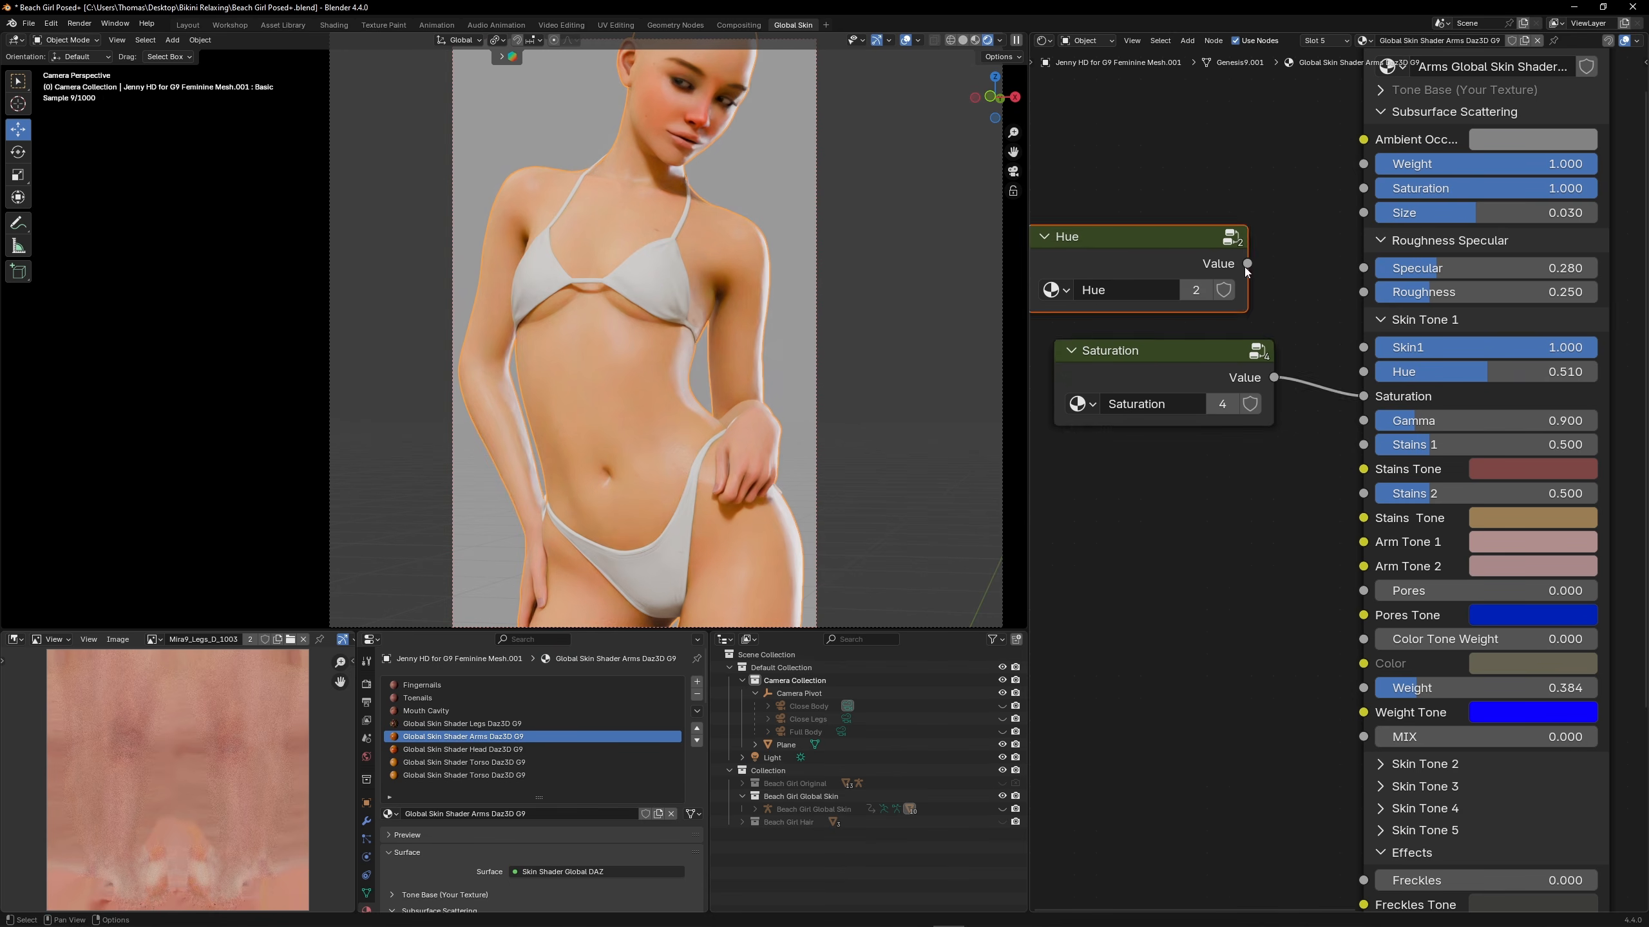
drag(1246, 264, 1363, 372)
drag(1168, 353, 1162, 406)
Paste the Hue group node into the head and torso materials and connect it to each Skin Tone 1 Hue input
click(481, 751)
drag(1162, 255, 1345, 324)
key(ctrl+v)
drag(1155, 317, 1182, 293)
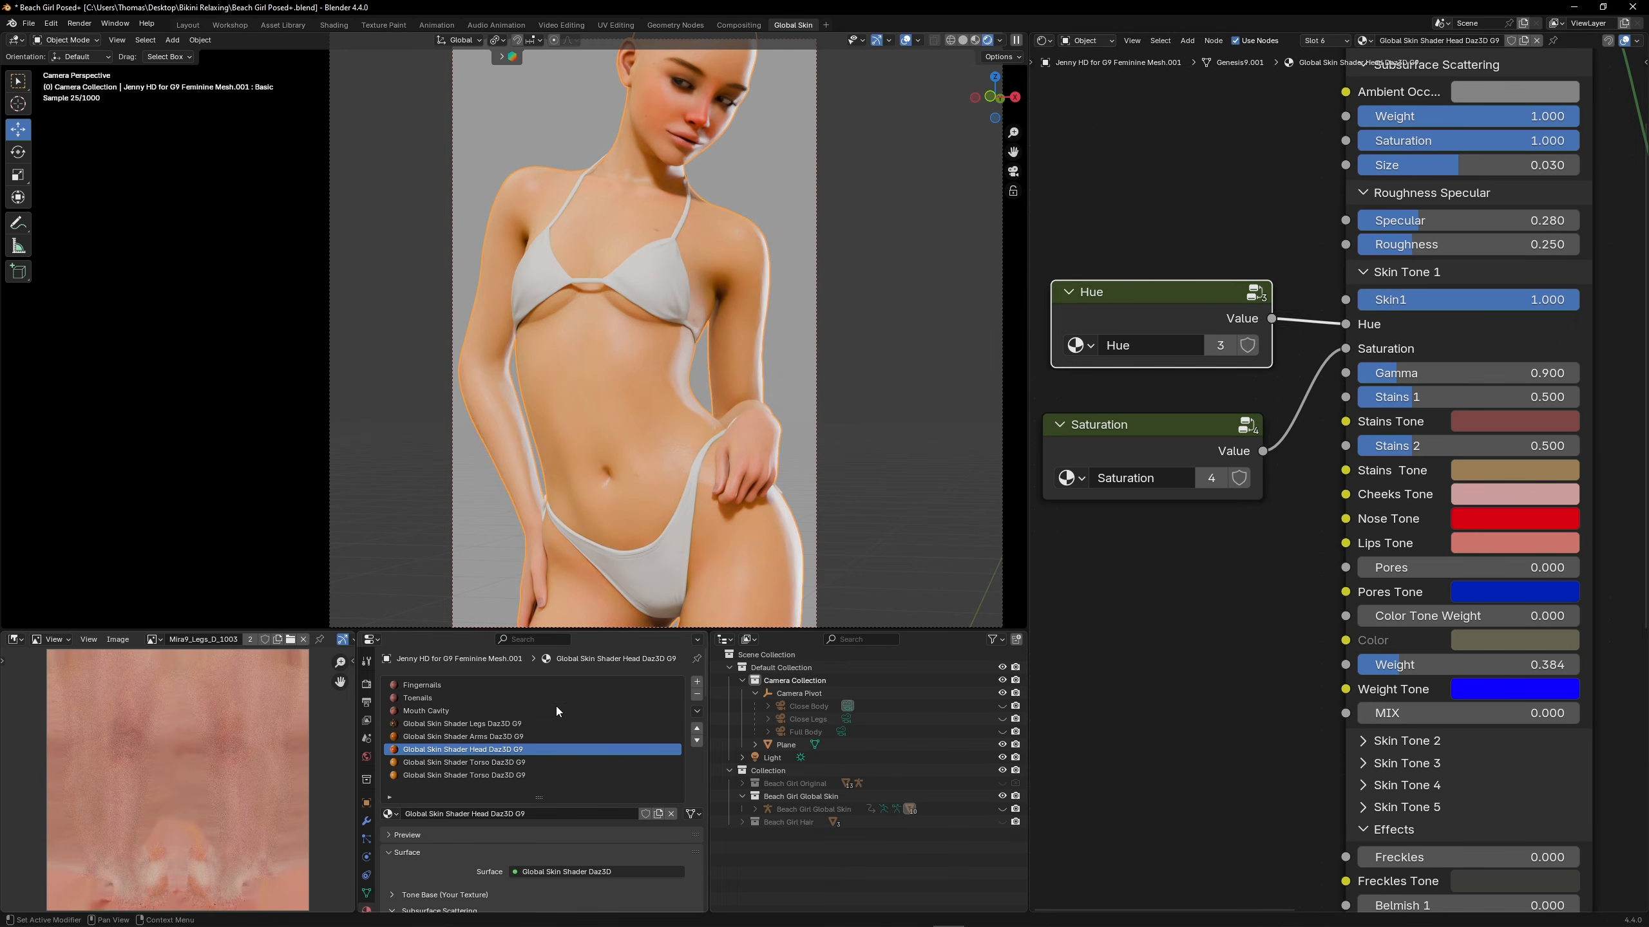
click(513, 763)
key(ctrl+v)
drag(1168, 419, 1195, 438)
drag(1307, 454, 1386, 549)
Open the shared Hue group from the legs material and adjust its Value, trying 0.41 and 0.51
click(499, 724)
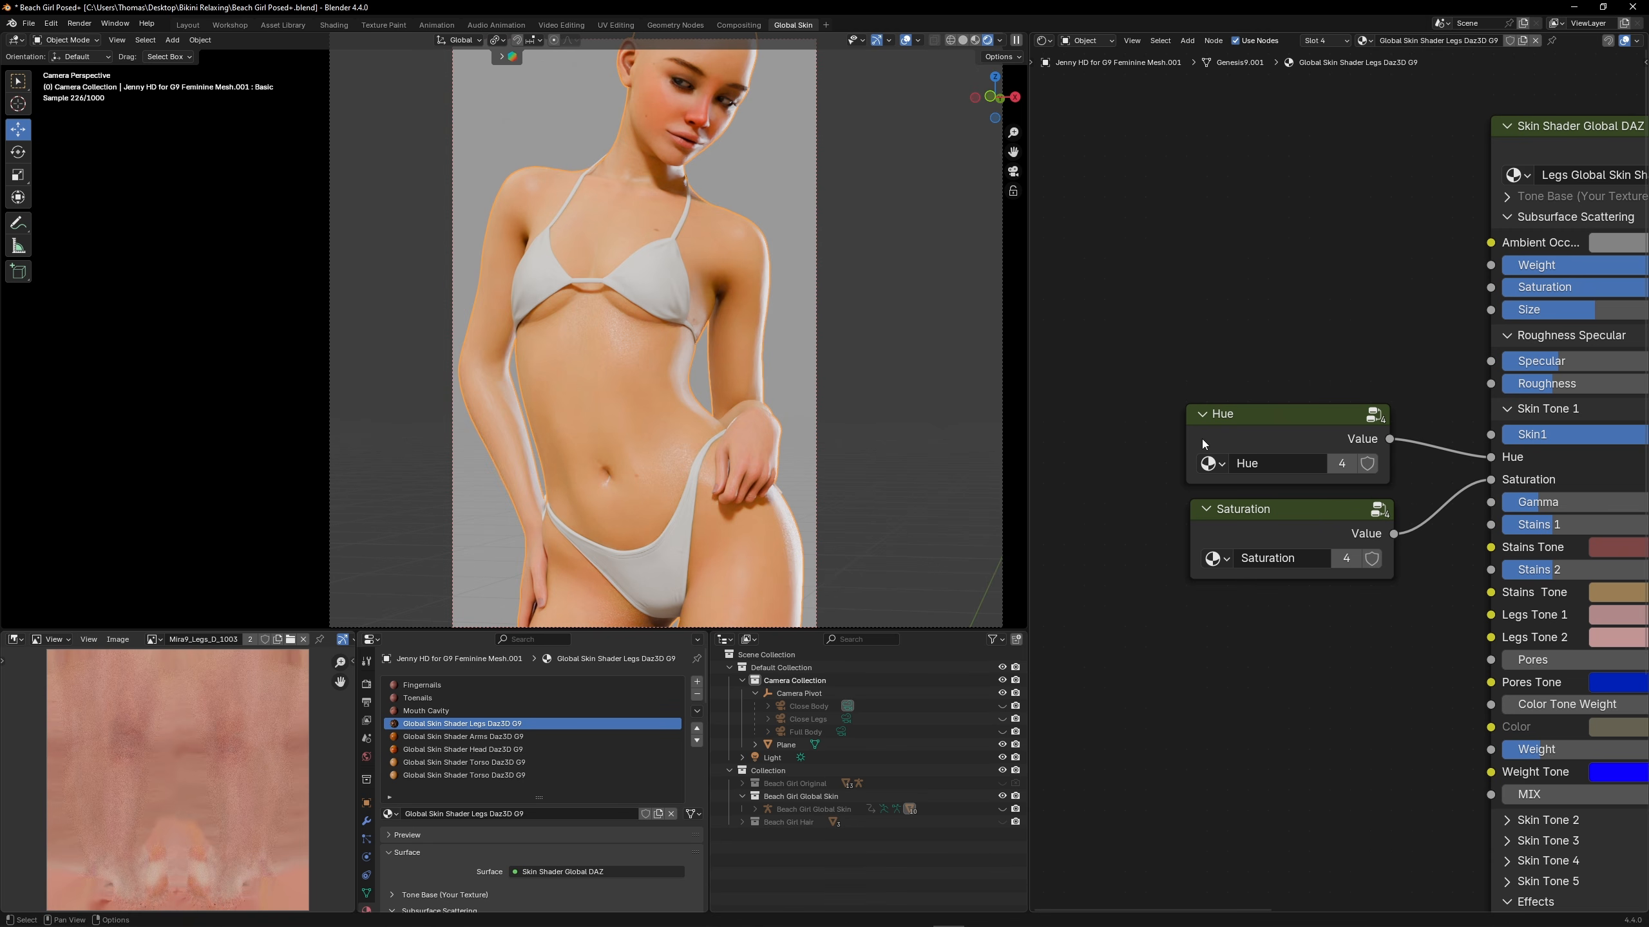
key(Tab)
click(1363, 515)
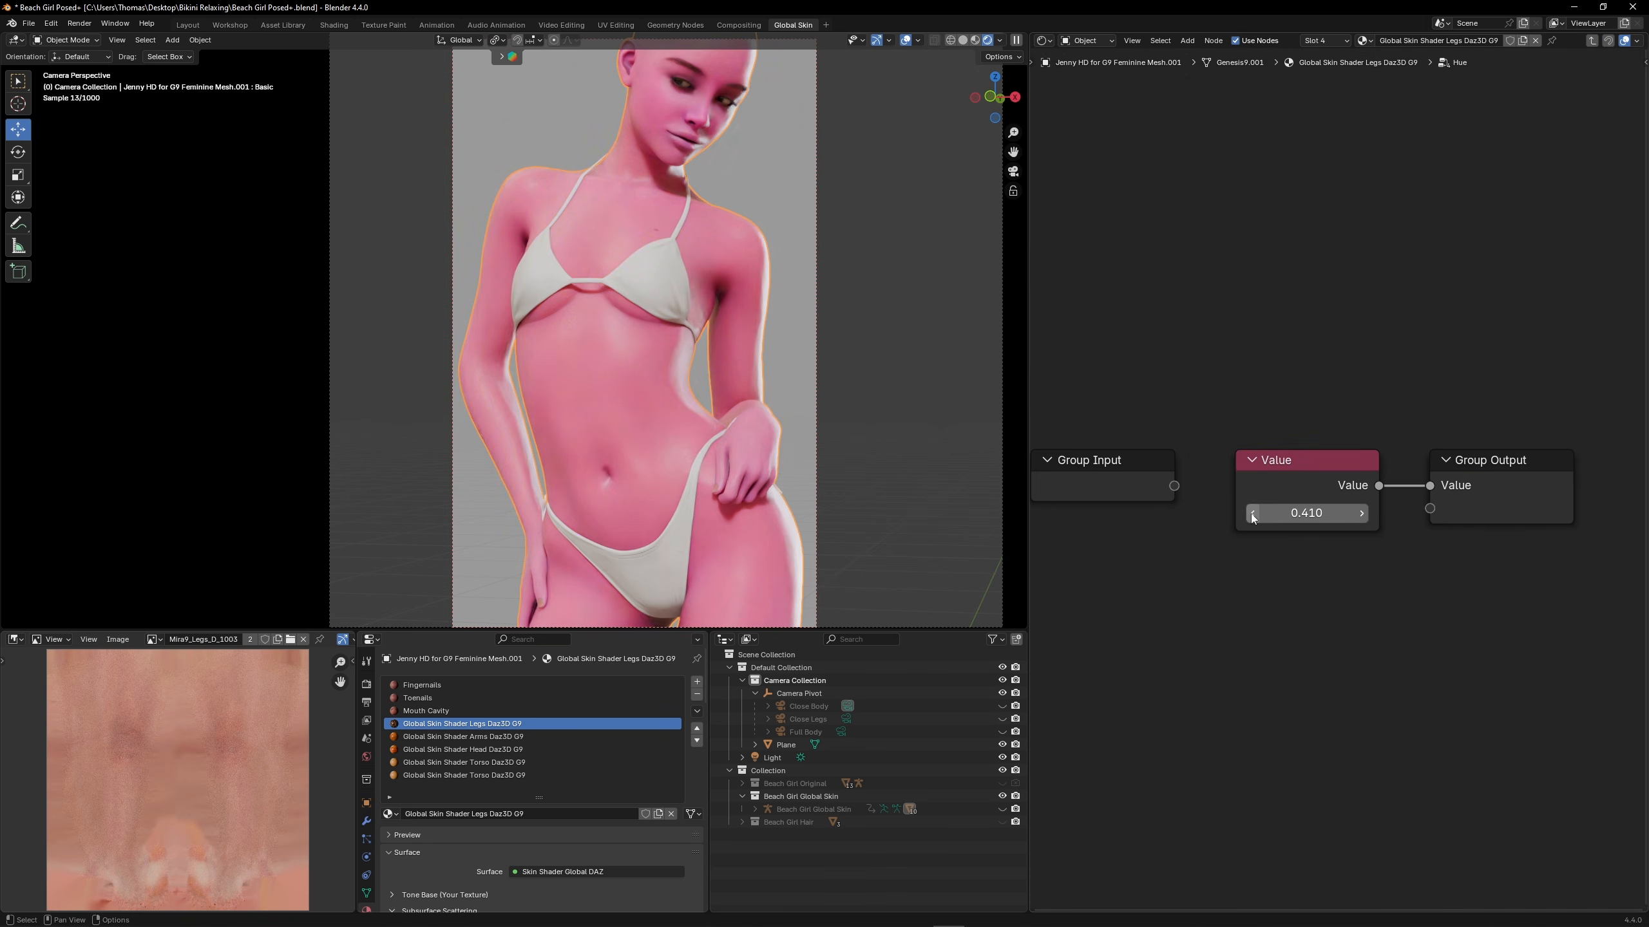
click(1362, 514)
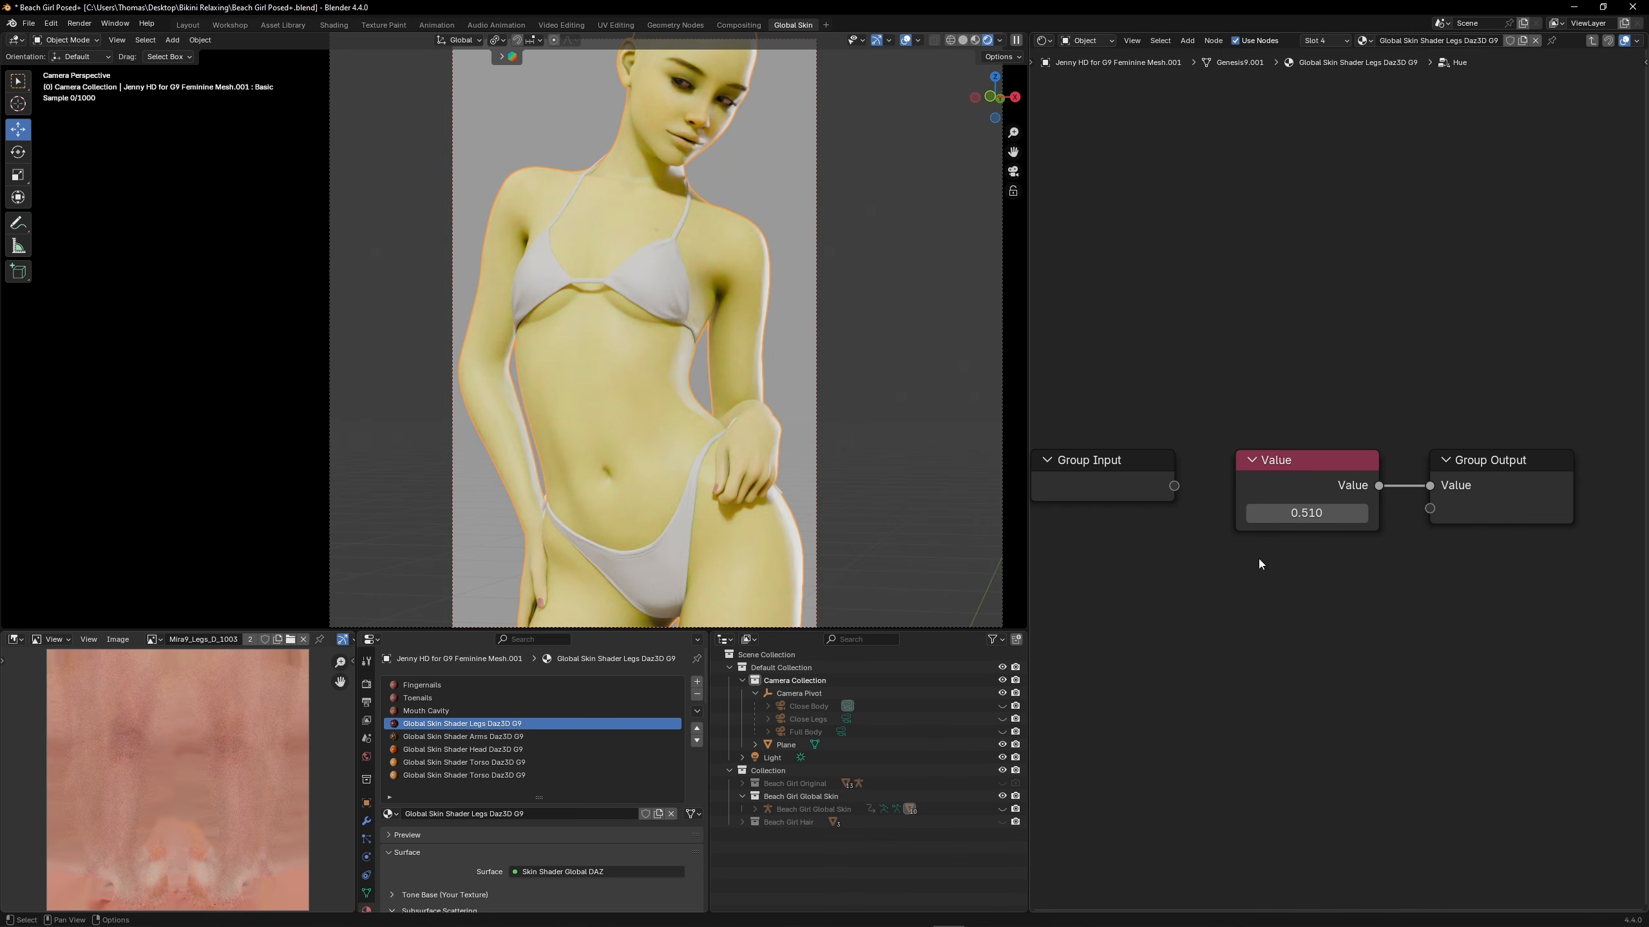
click(1326, 514)
key(Return)
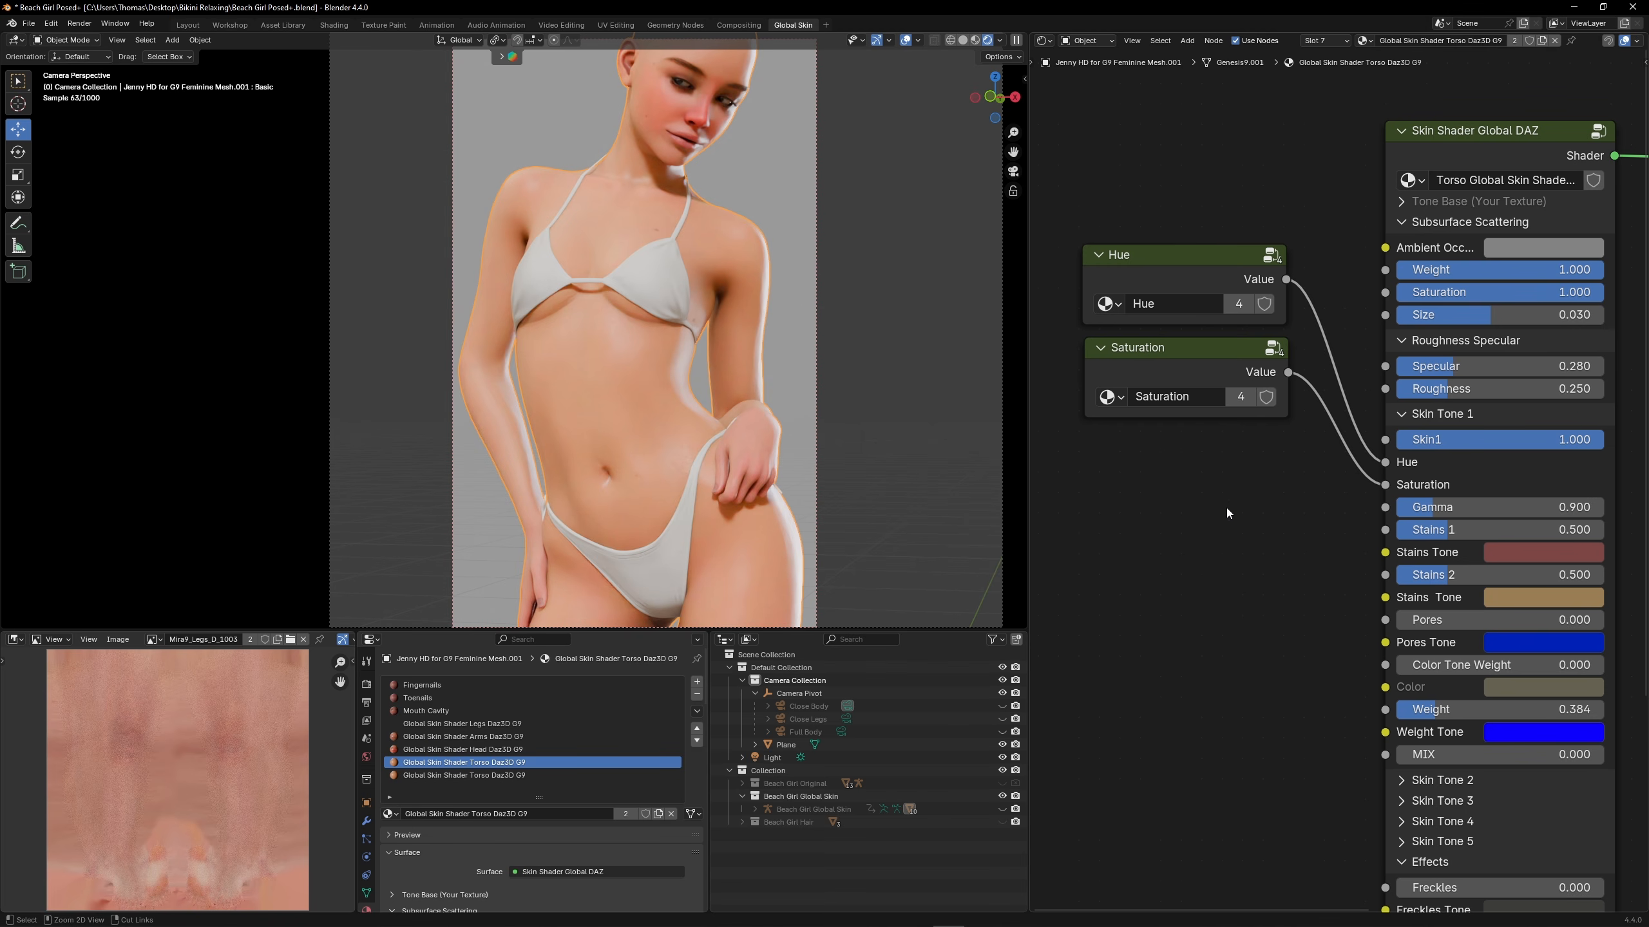
Duplicate the torso material's Saturation group node below the original, make the copy single-user and rename it Gamma
key(shift+d)
click(1230, 467)
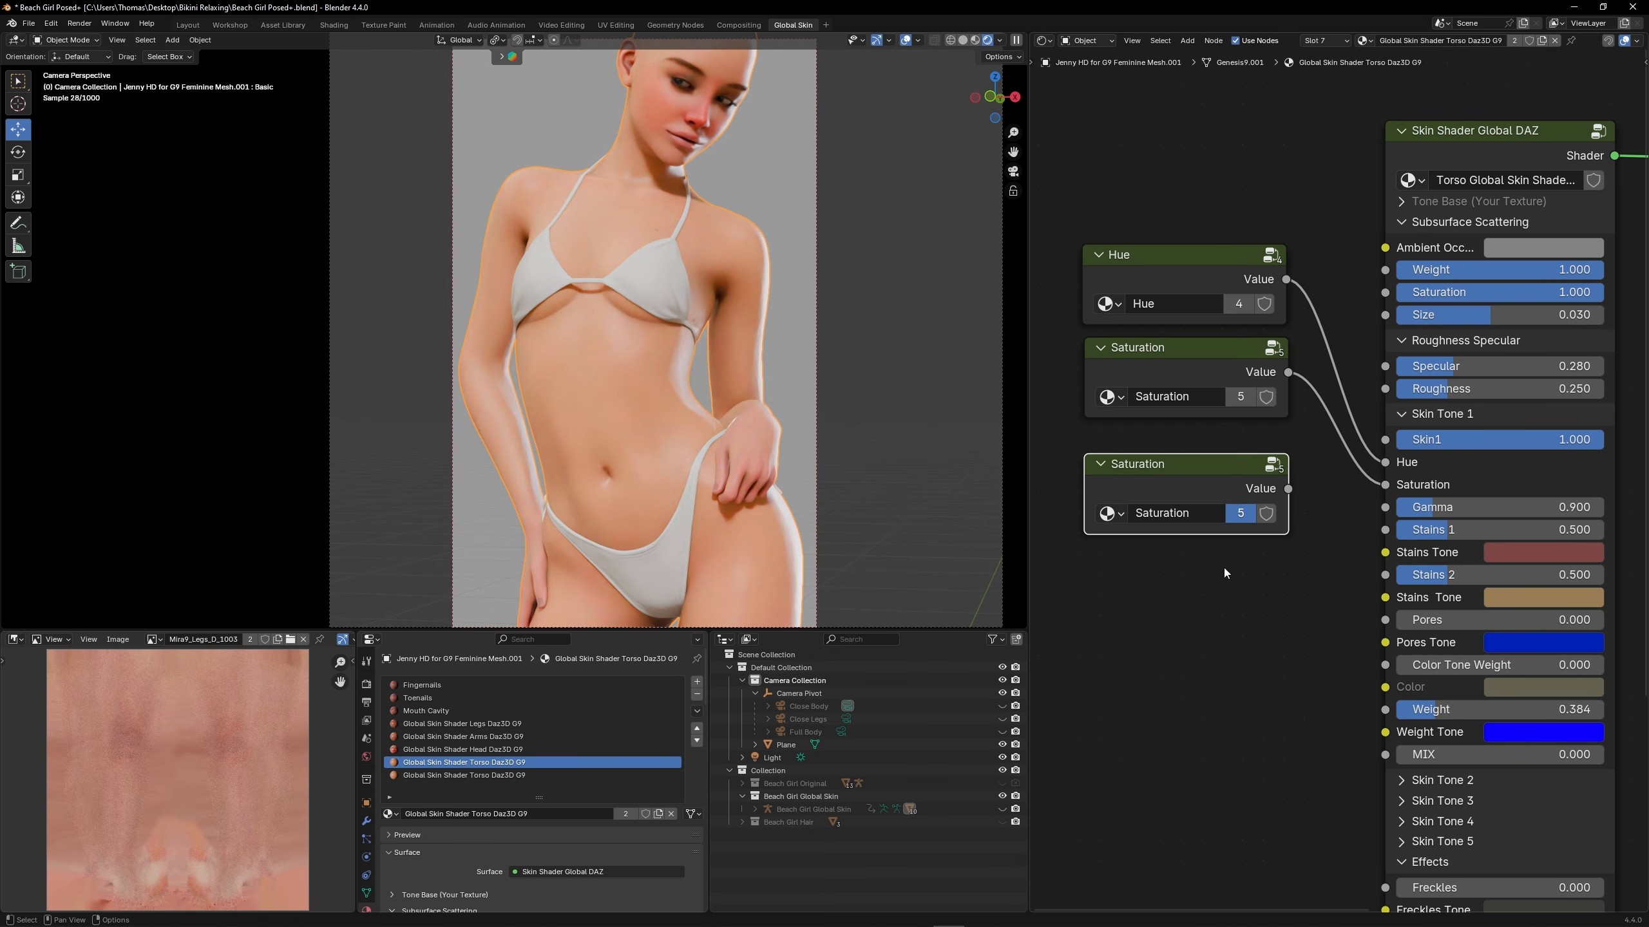
click(1240, 513)
click(1165, 514)
text(Gamma)
key(Return)
Copy the torso's Gamma of 0.9 into the Gamma group's Value and connect the group node to the Skin Tone 1 Gamma input
click(1434, 507)
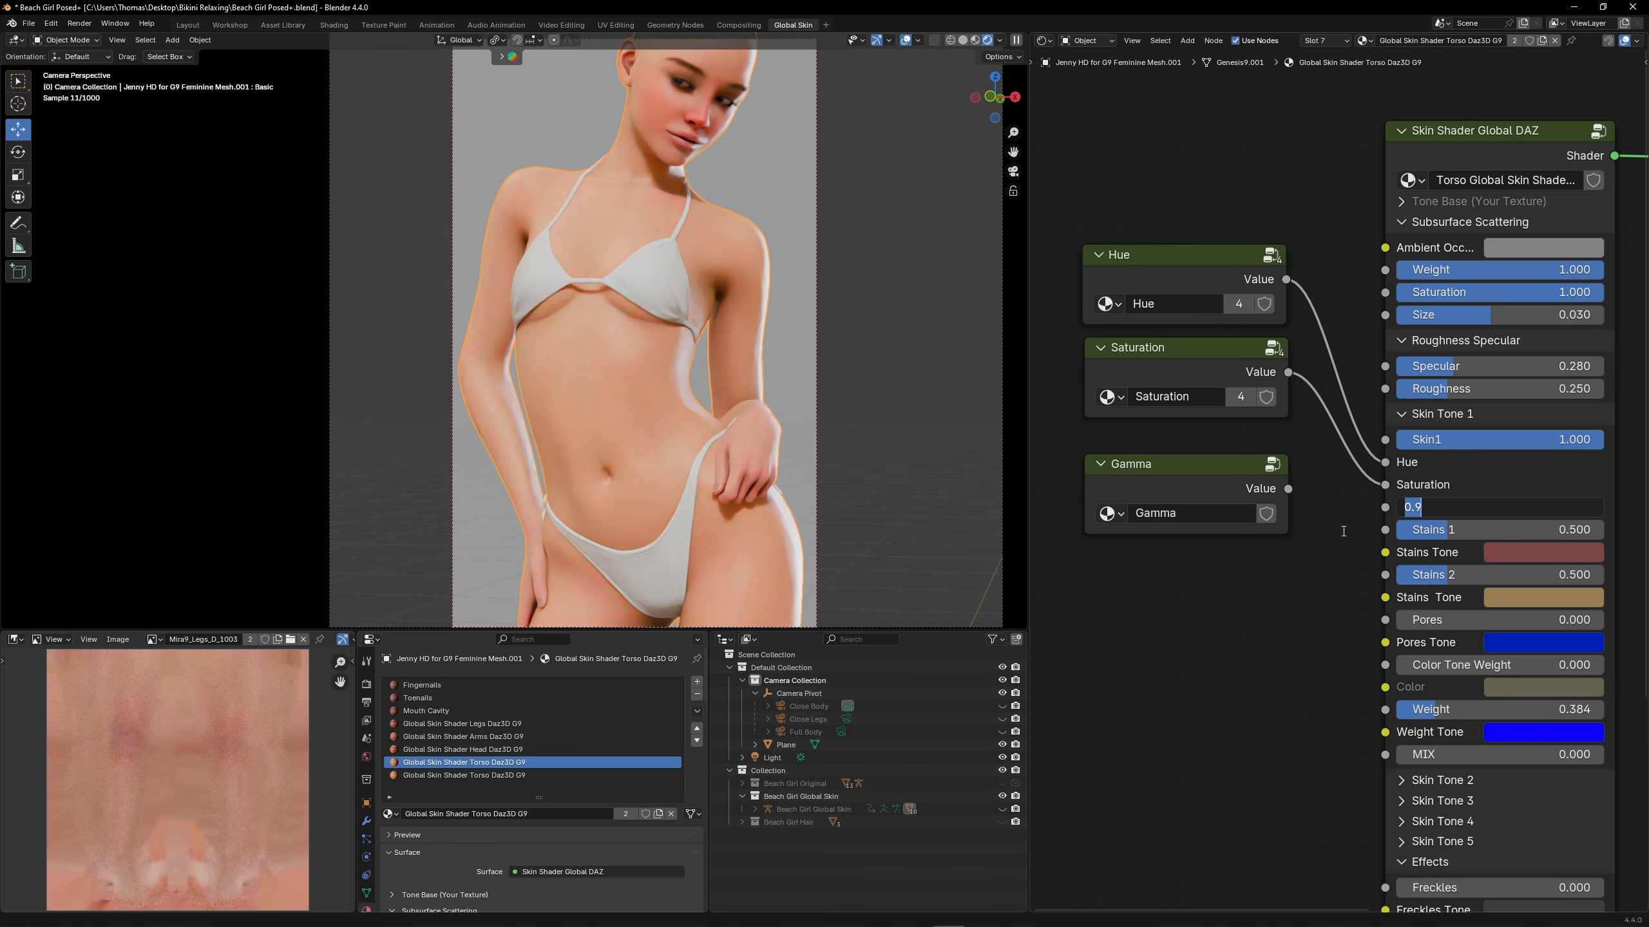
click(1247, 476)
key(Tab)
text(0.9)
key(Return)
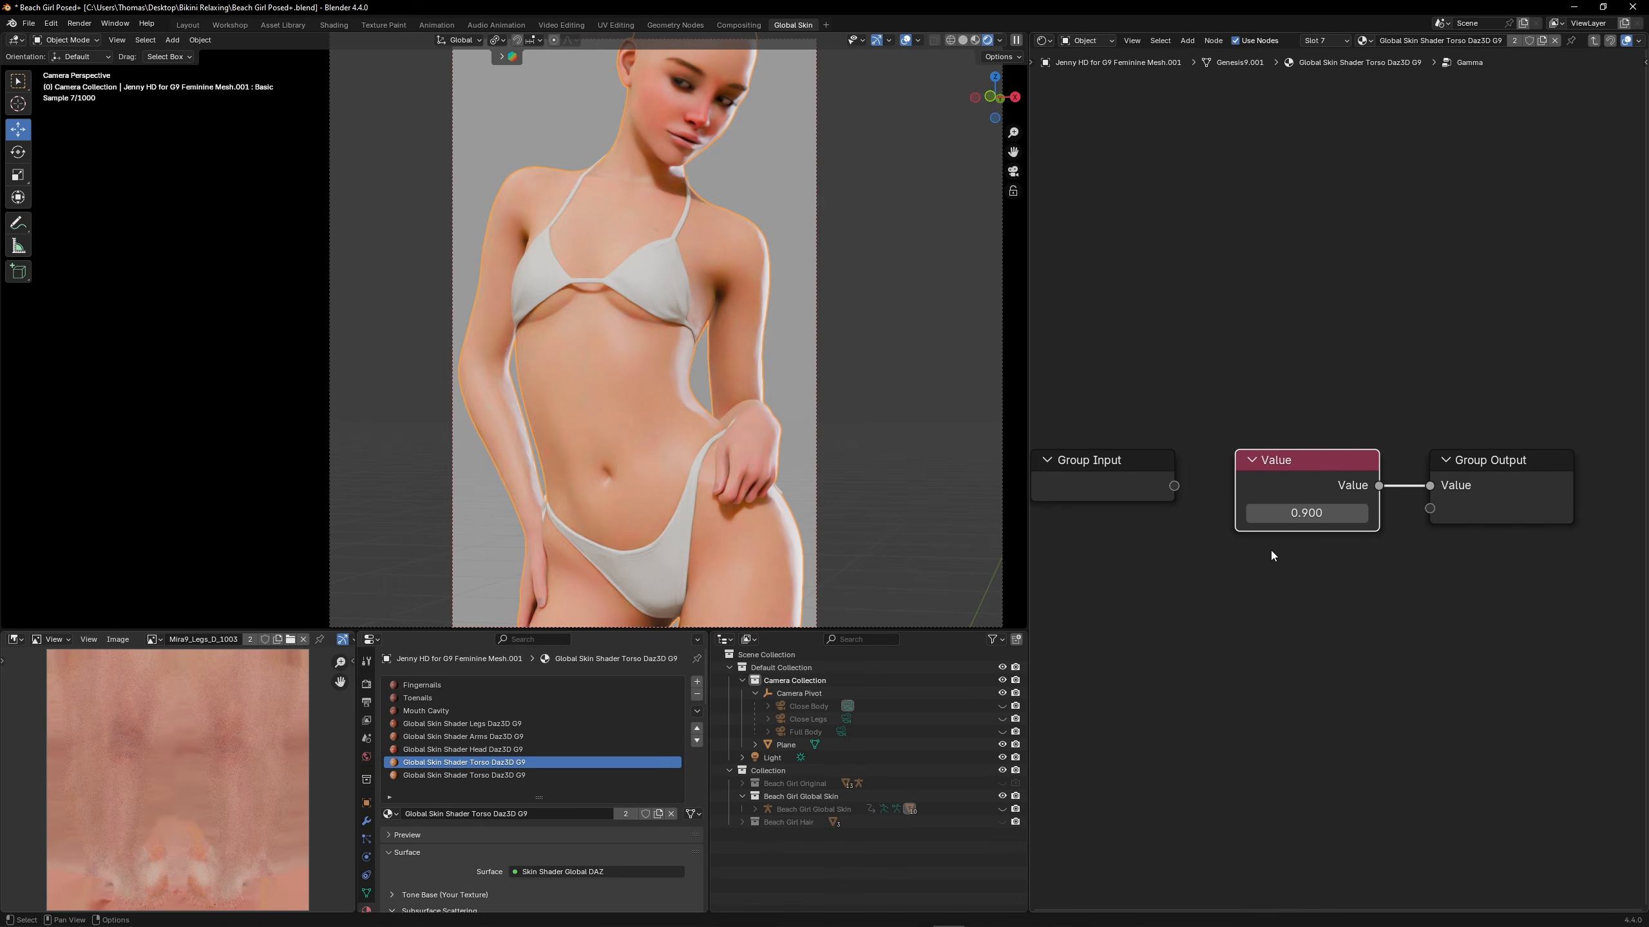
key(Tab)
drag(1383, 520, 1385, 510)
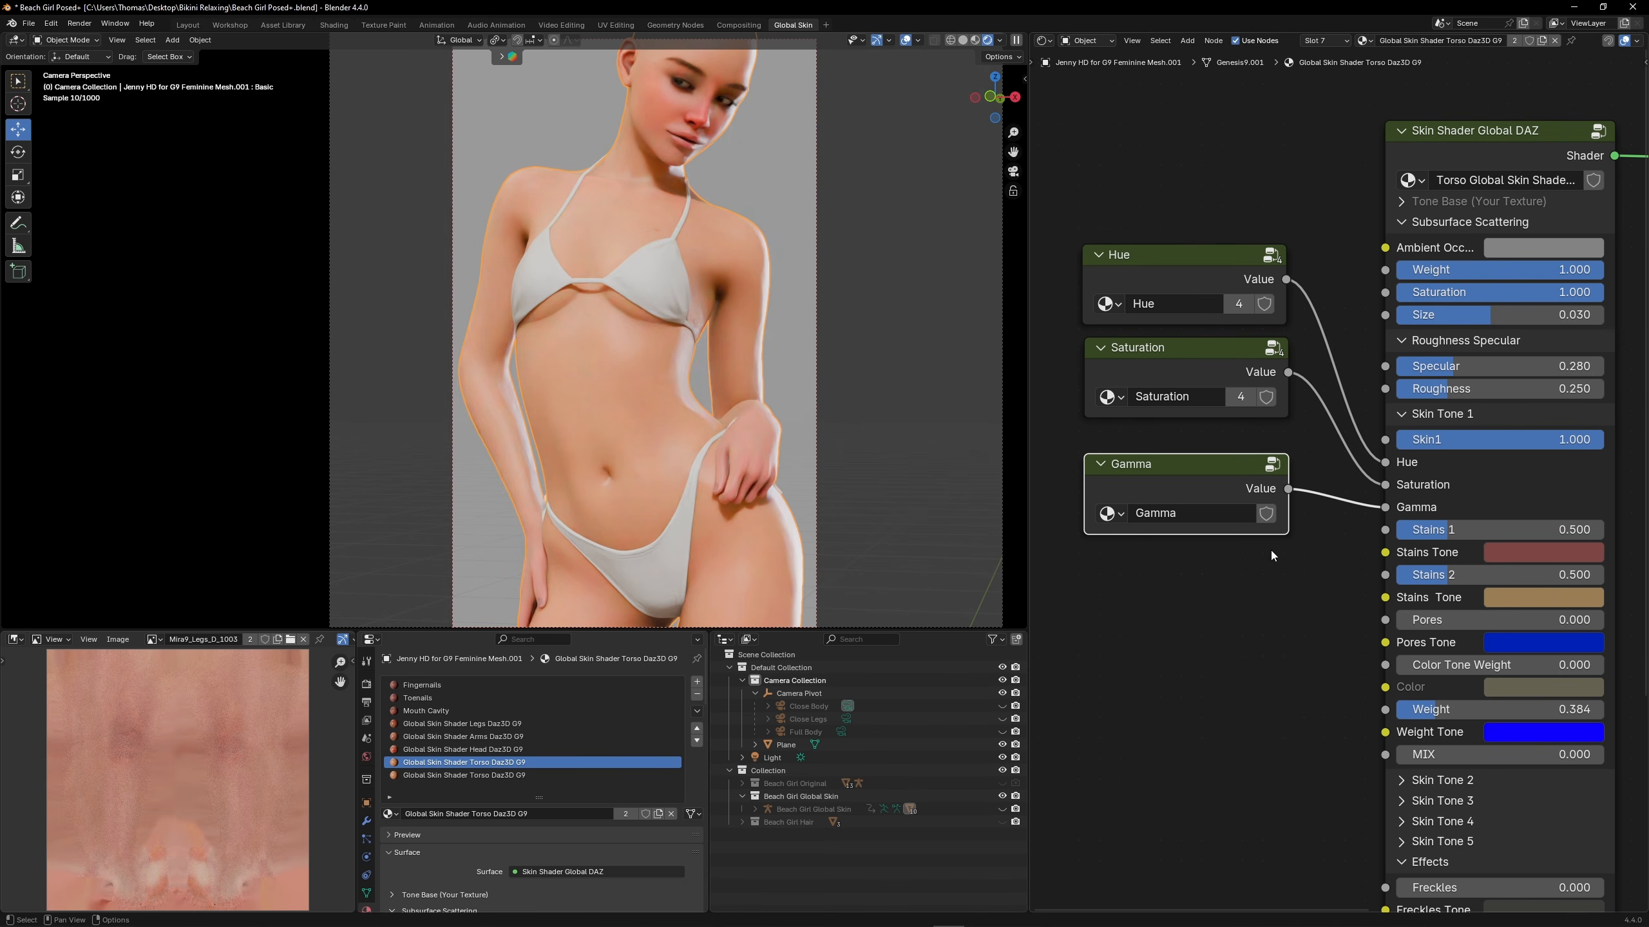
Copy the Gamma group node into the head, arms and legs materials and connect it to each Skin Tone 1 Gamma input
right_click(1210, 488)
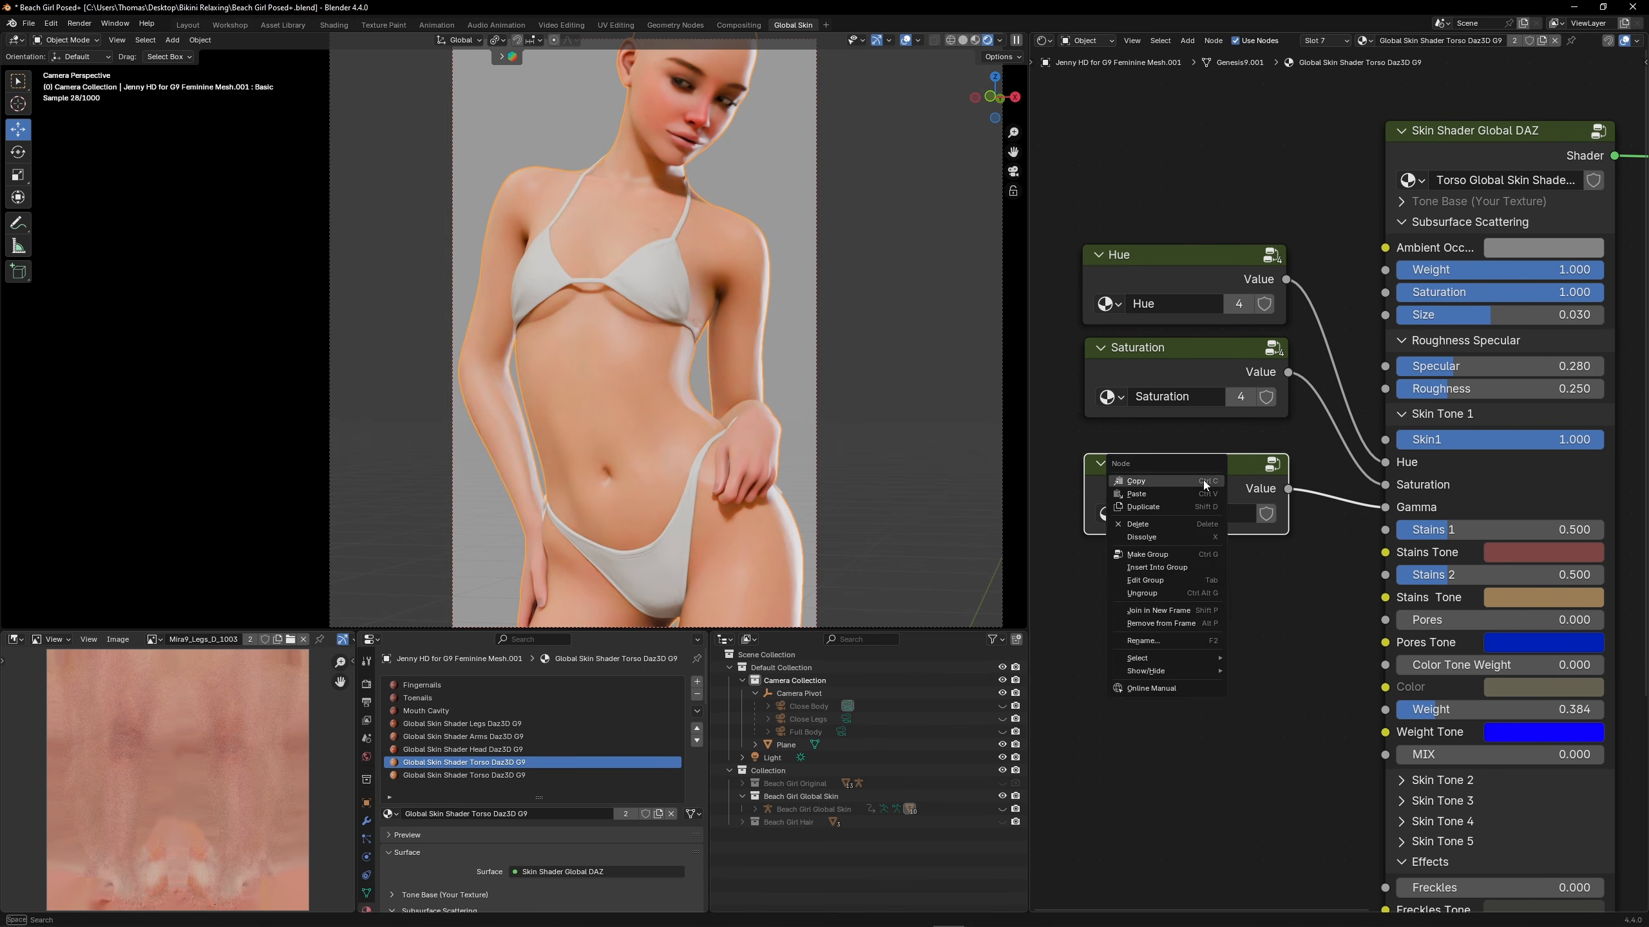
click(554, 750)
key(Home)
scroll(1143, 455, up, 3)
key(ctrl+v)
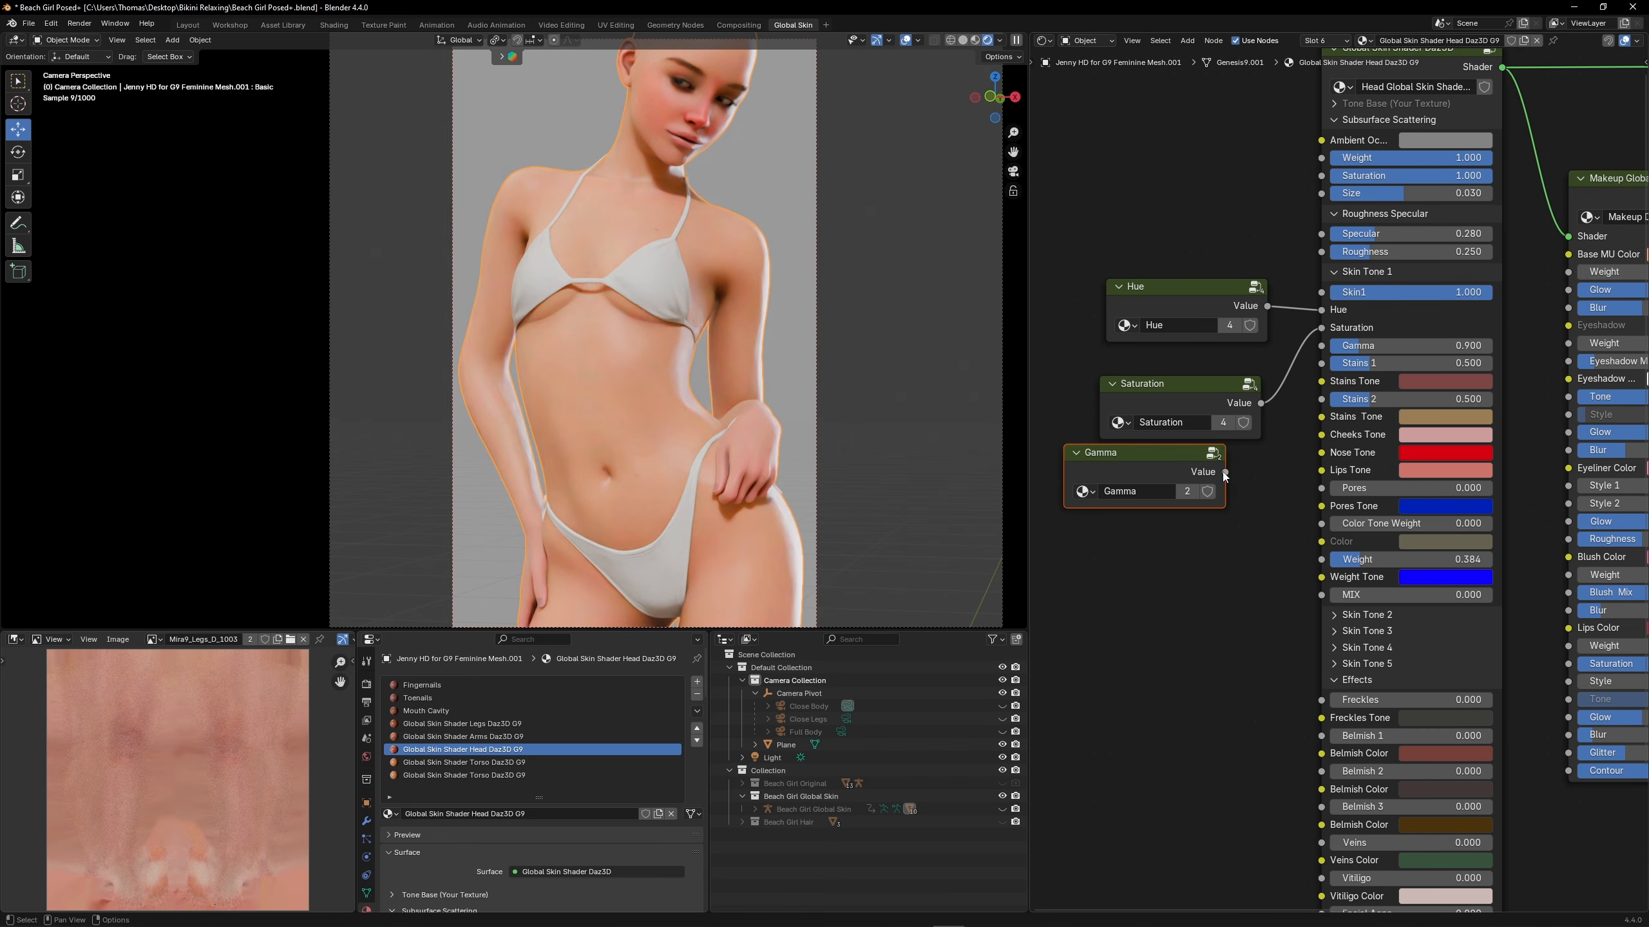
drag(1224, 472, 1321, 346)
click(564, 737)
key(ctrl+v)
drag(1298, 488, 1386, 425)
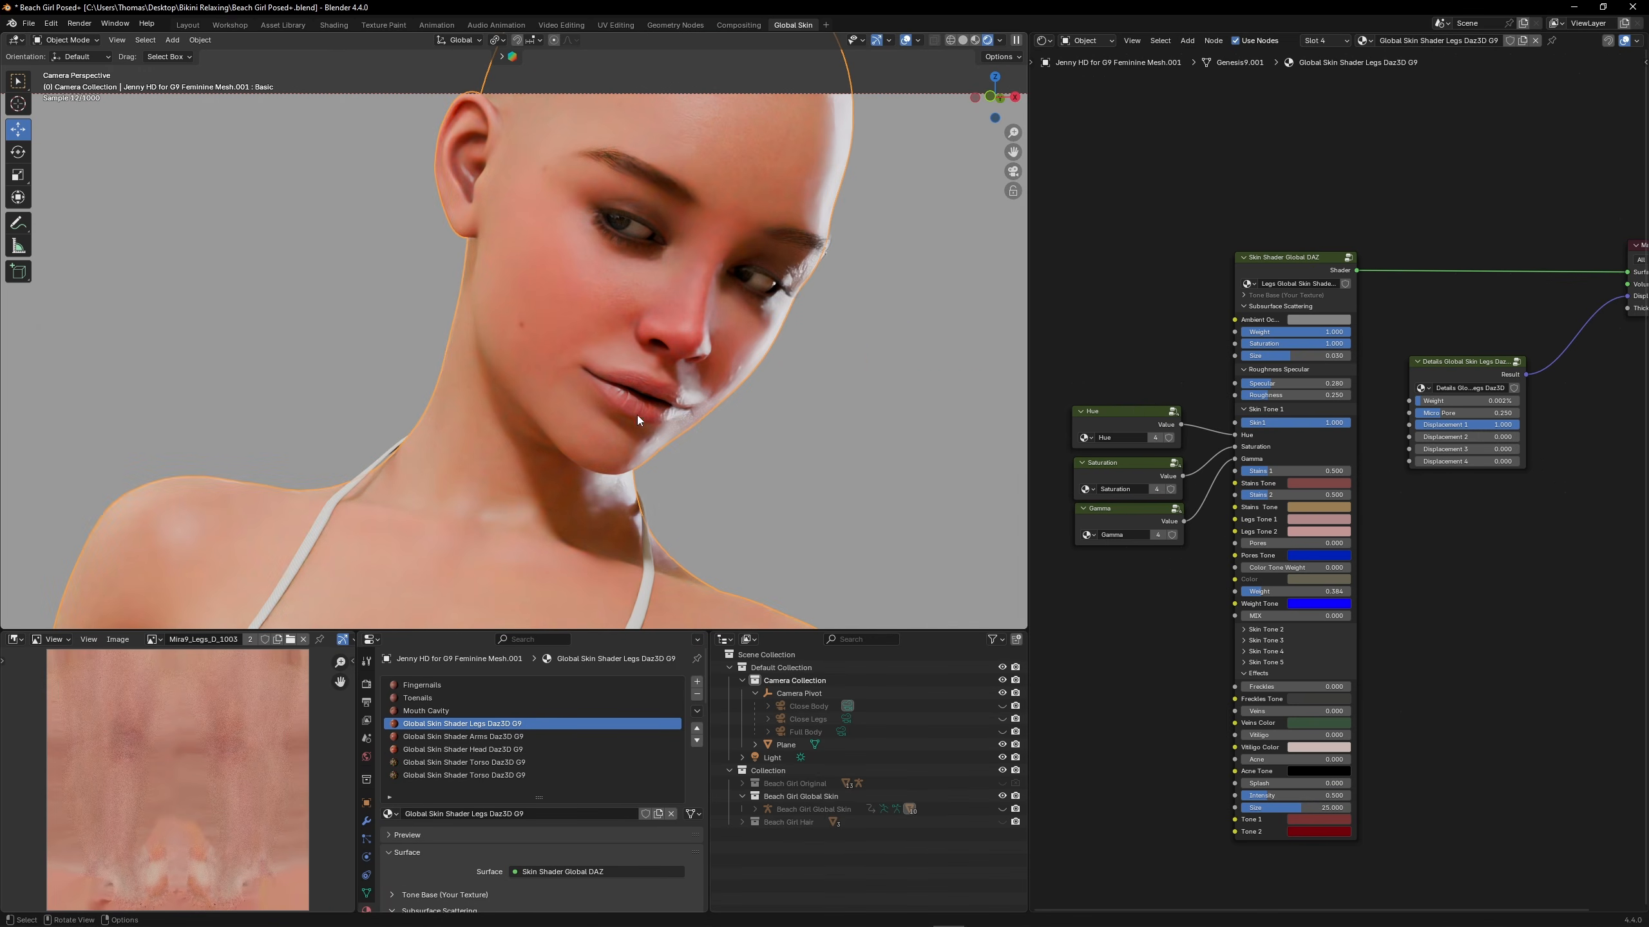
Copy the Lips Tone colour in the head material's Skin Tone 1 and paste it into the Nose Tone
click(486, 750)
scroll(1095, 431, up, 4)
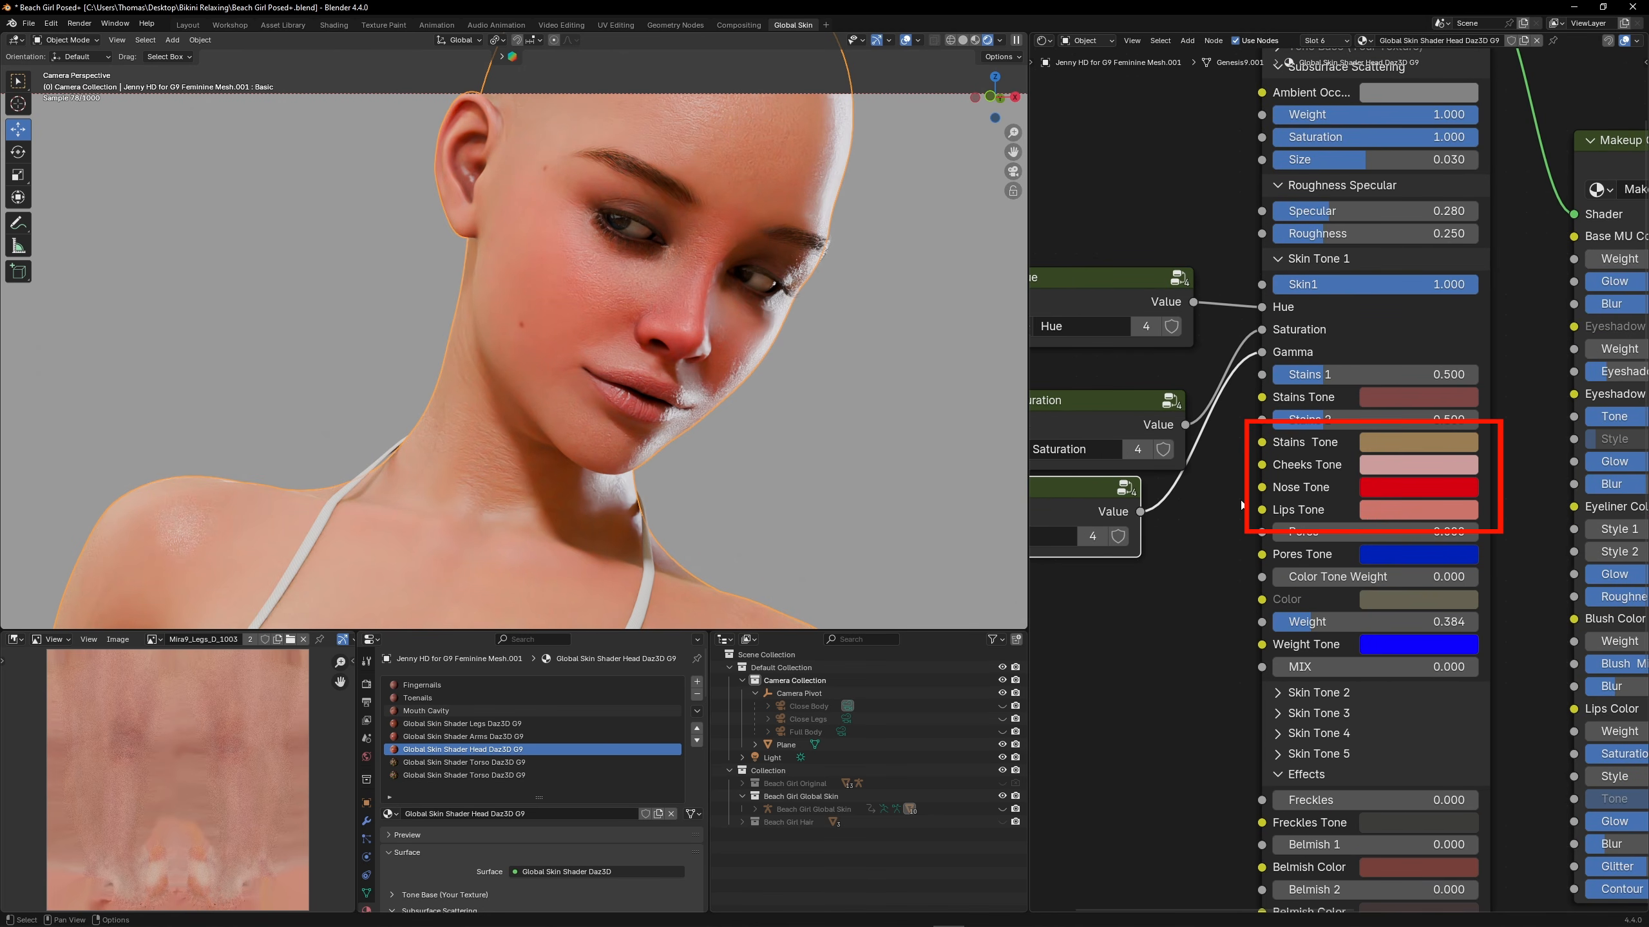
mouse_move(1409, 490)
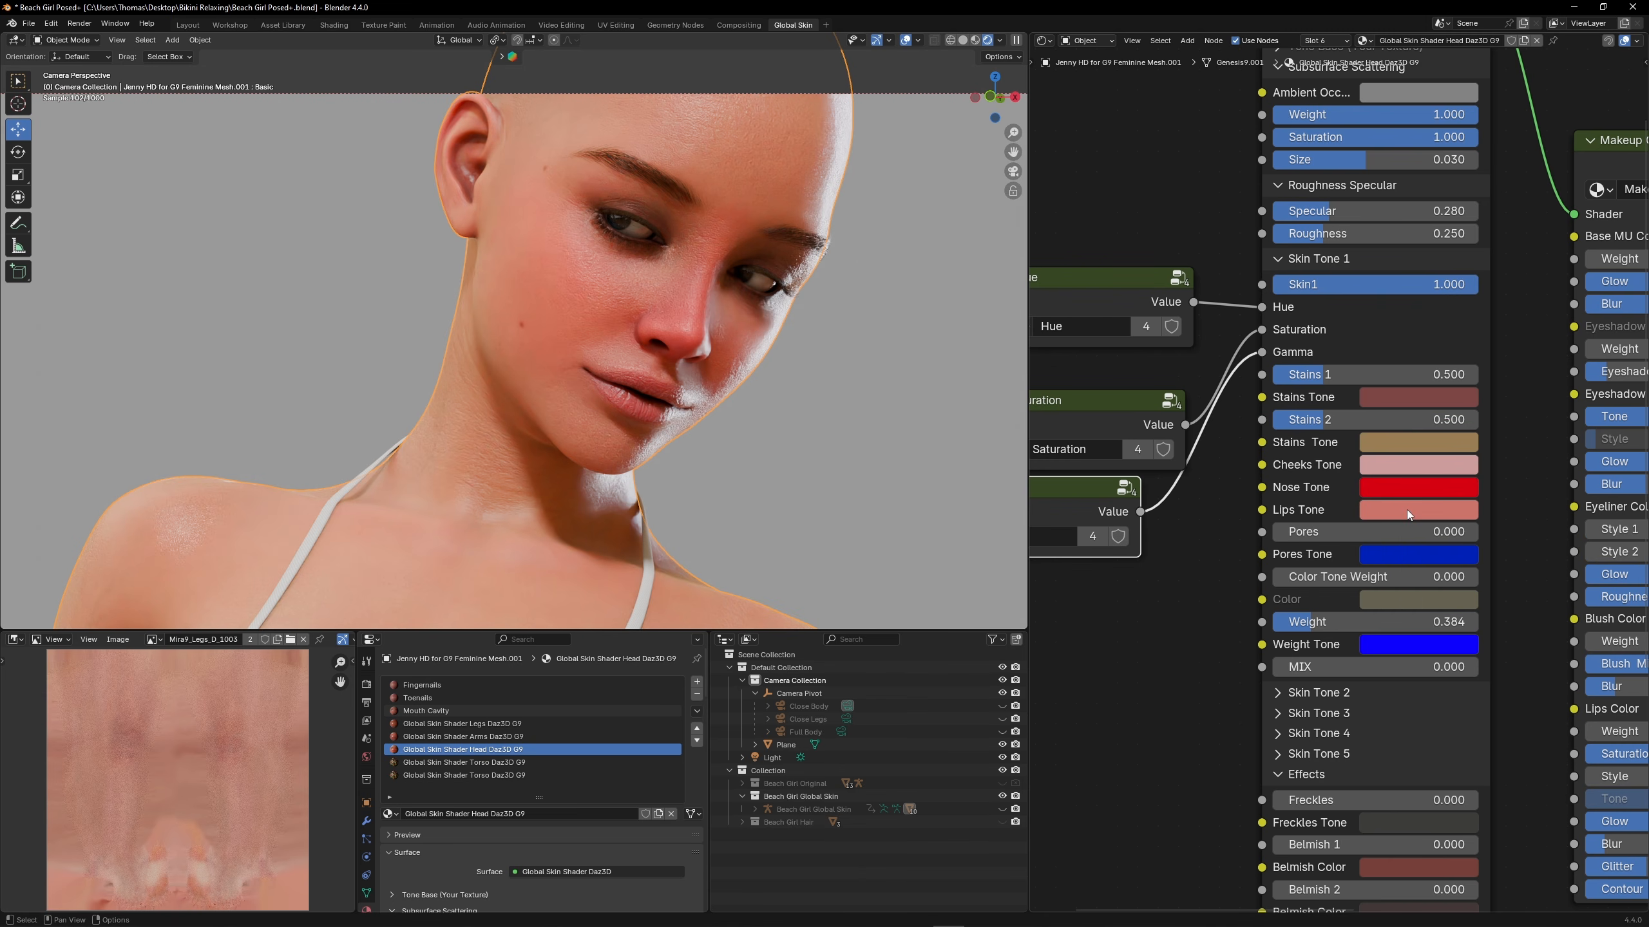
click(1407, 510)
click(1392, 478)
key(ctrl+c)
click(1539, 528)
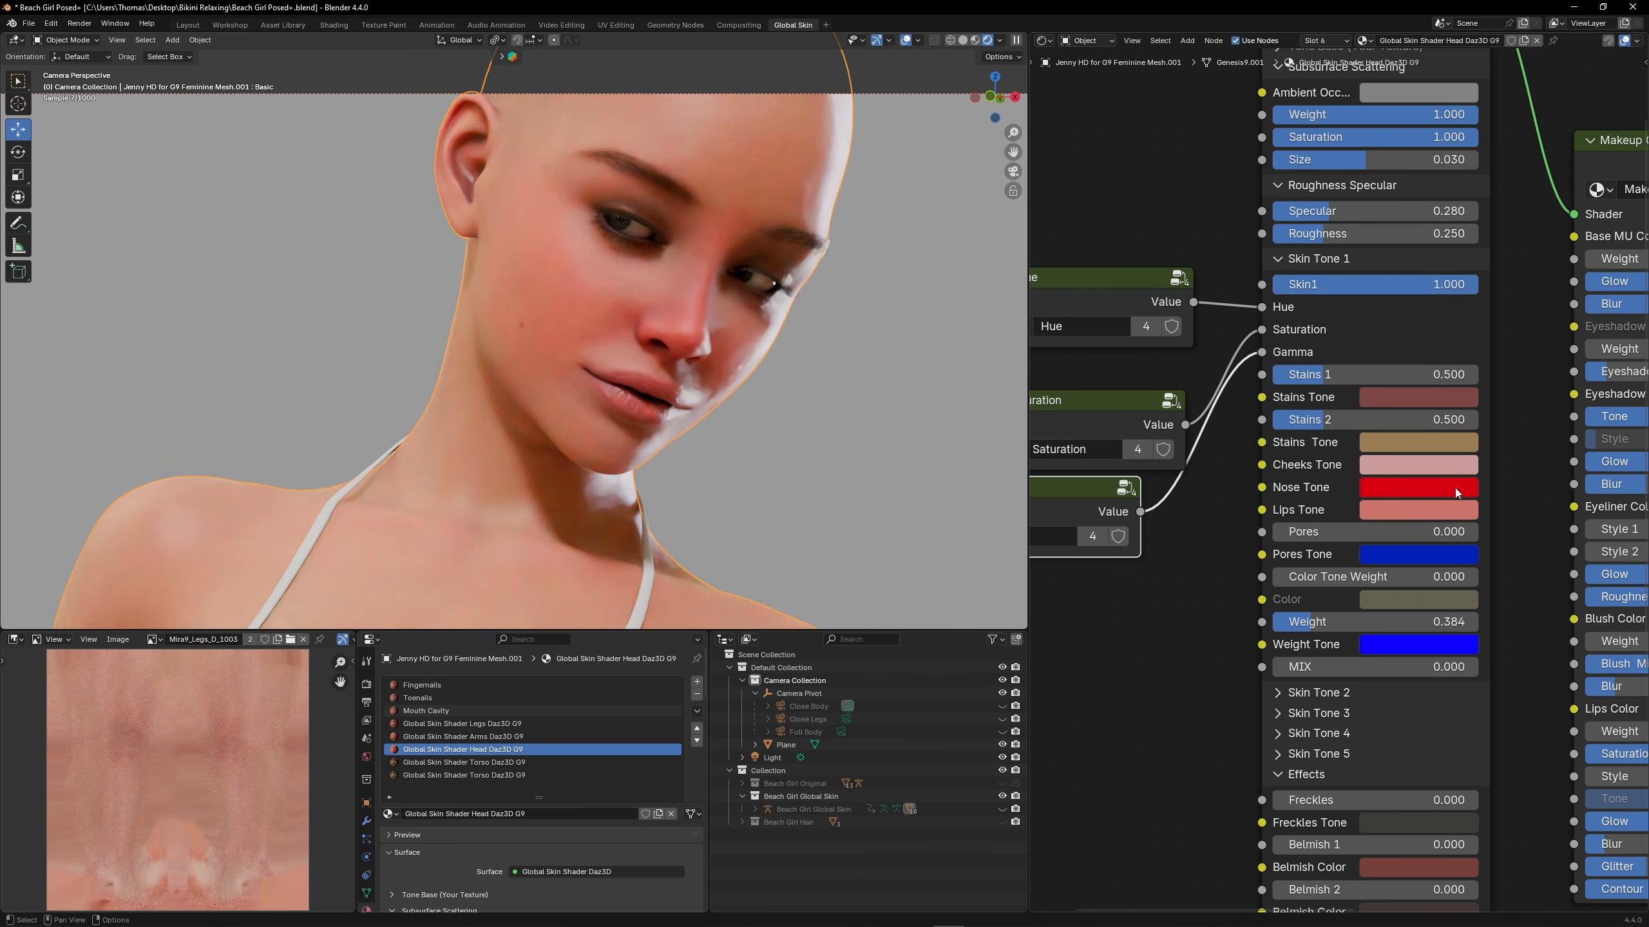
click(1456, 488)
click(1406, 461)
key(ctrl+v)
key(Return)
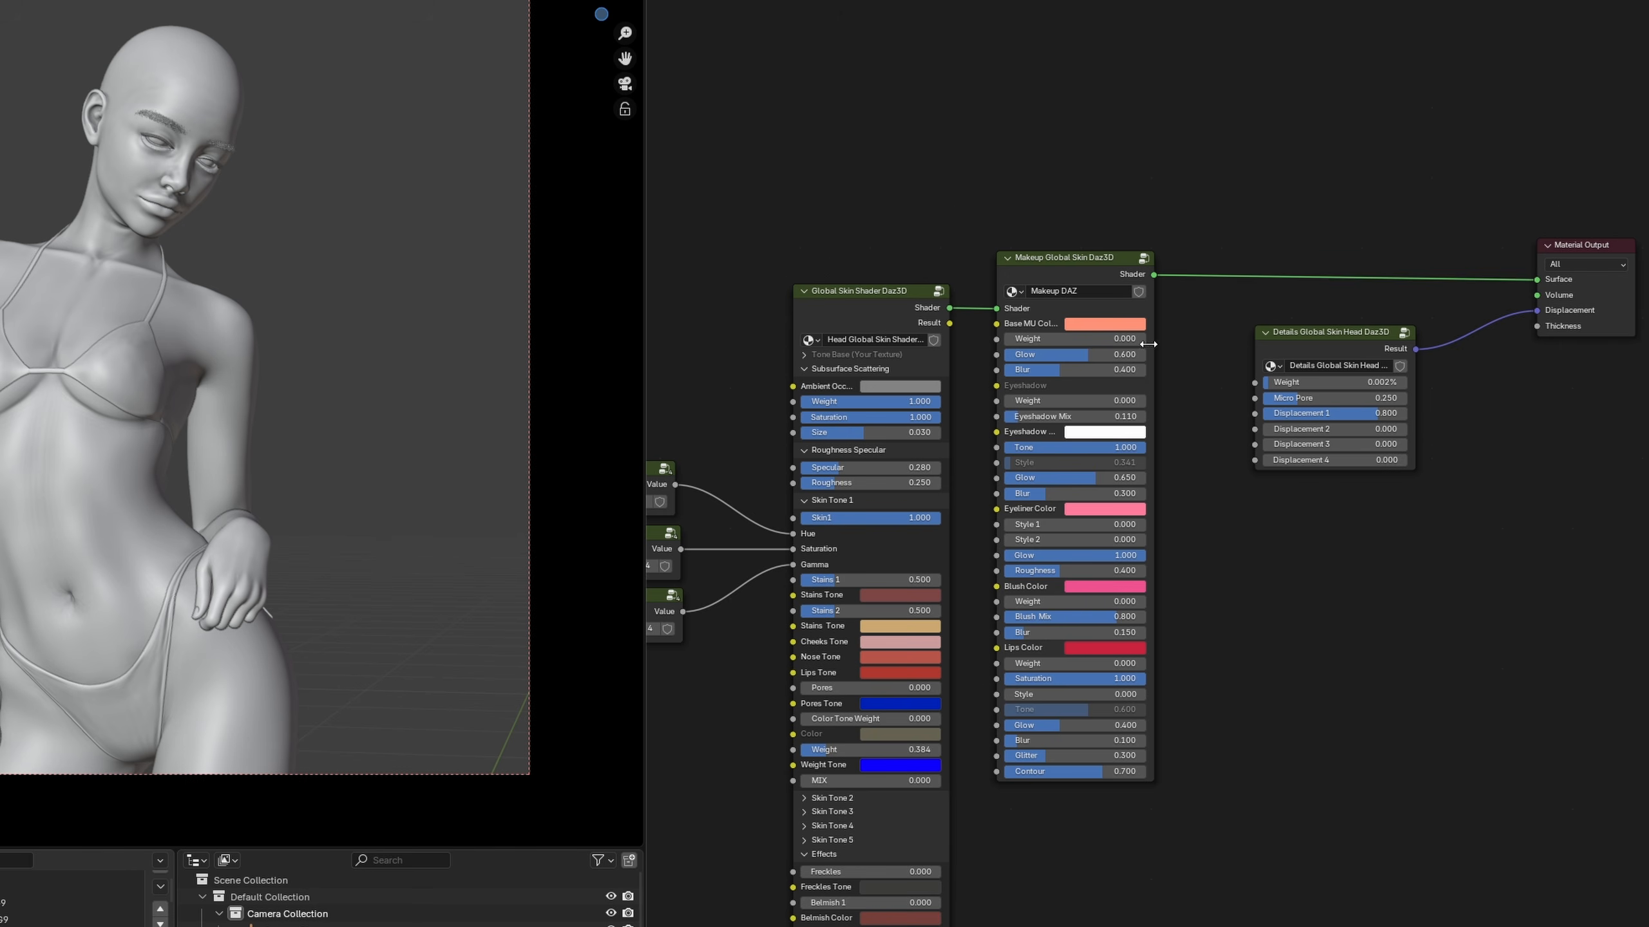
Move the head's Makeup Global Skin Daz3D node down and connect the Global Skin Shader's Shader output directly to the Material Output Surface
scroll(1061, 244, up, 6)
middle_drag(952, 149, 1034, 281)
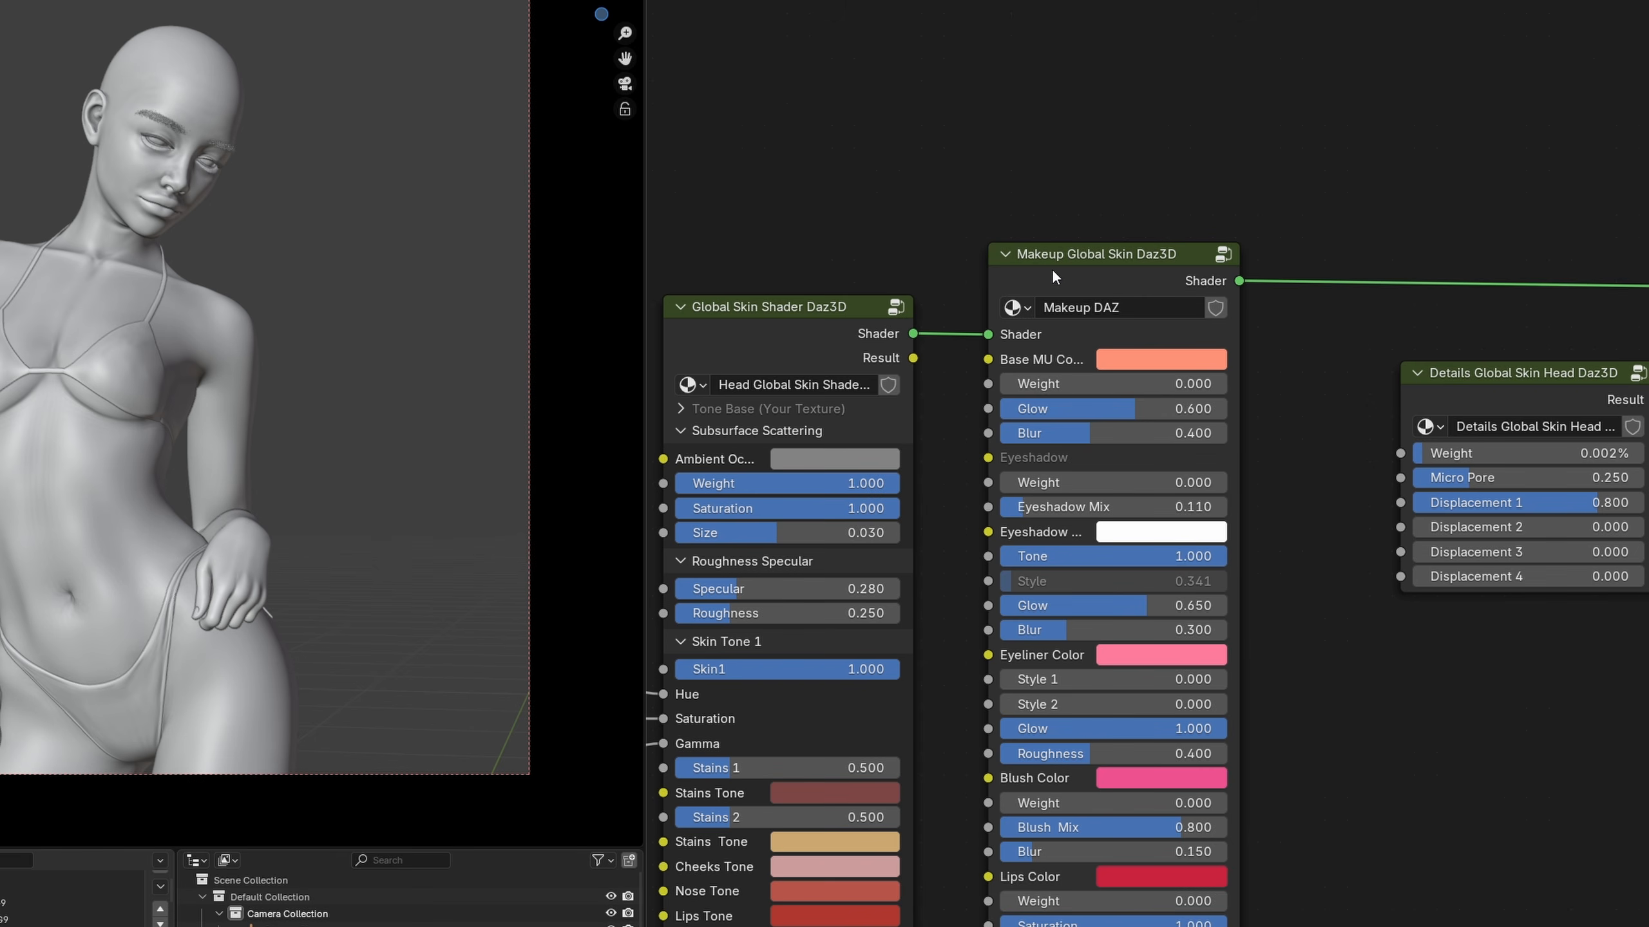
scroll(1181, 387, down, 4)
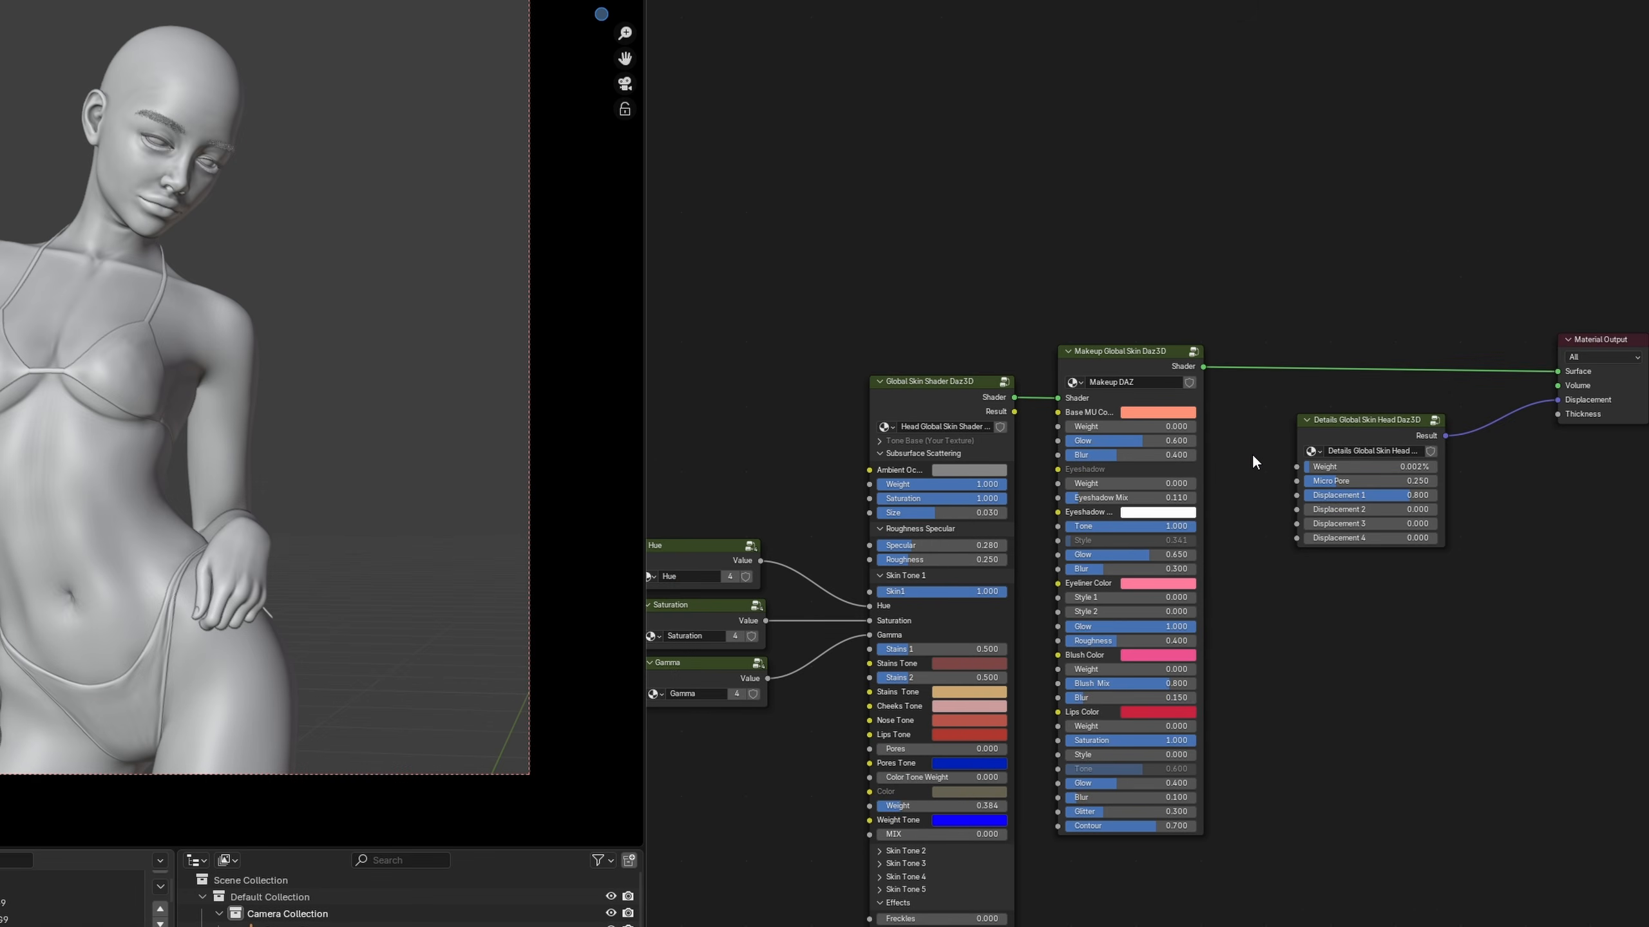
middle_drag(1139, 362, 1068, 257)
drag(1068, 257, 1072, 380)
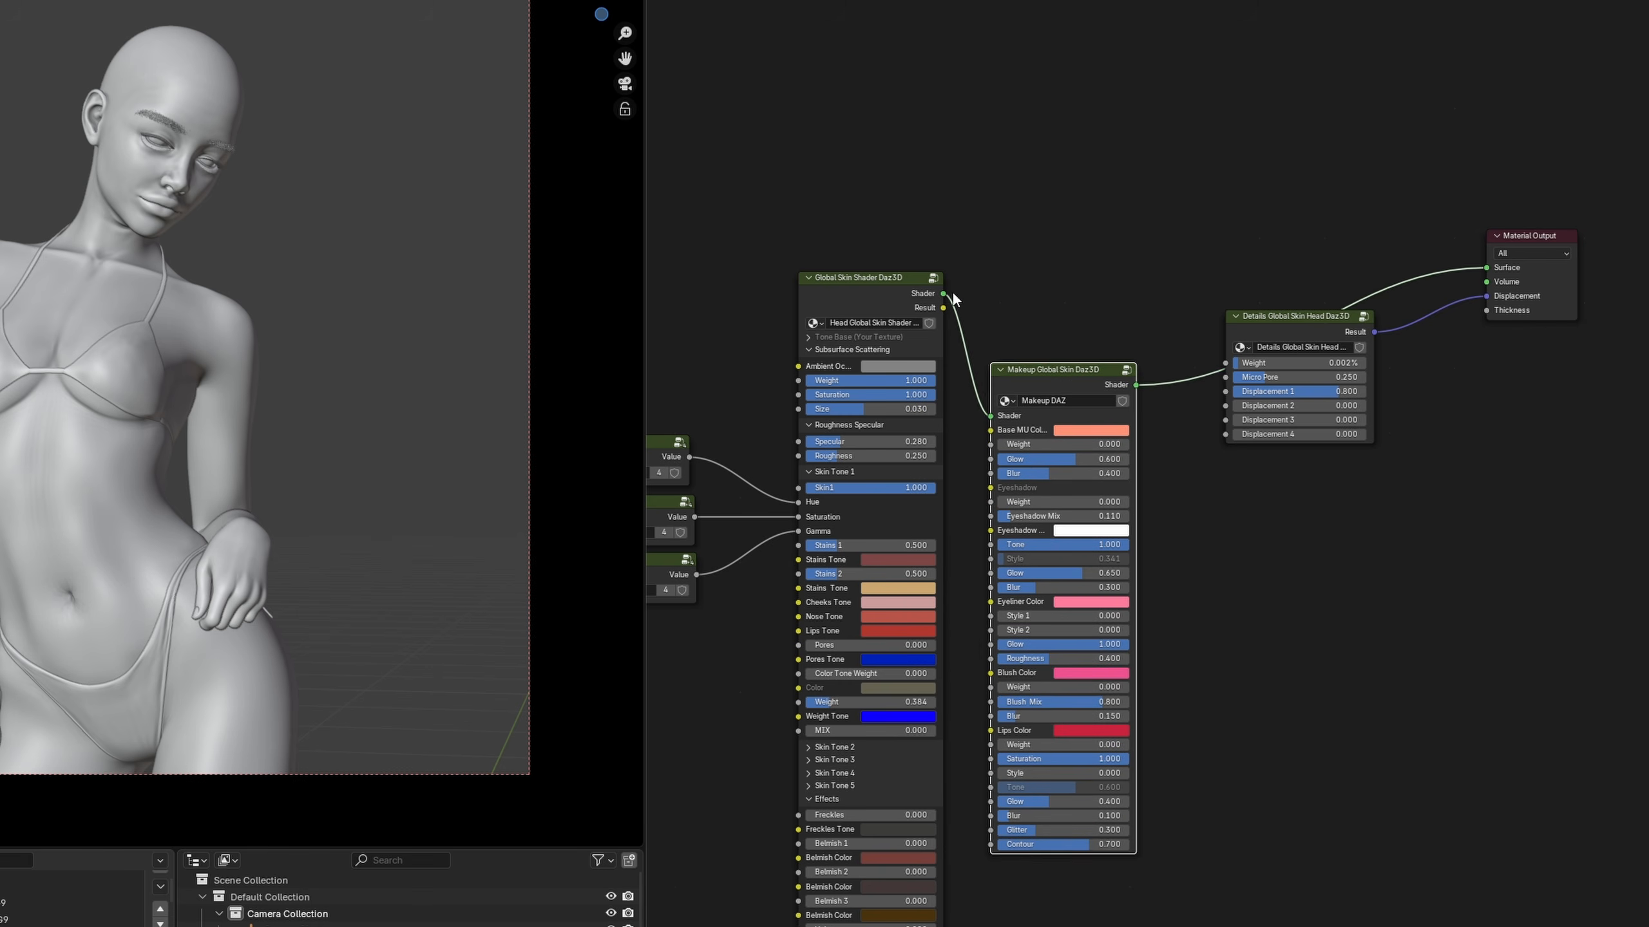
drag(944, 294, 1484, 268)
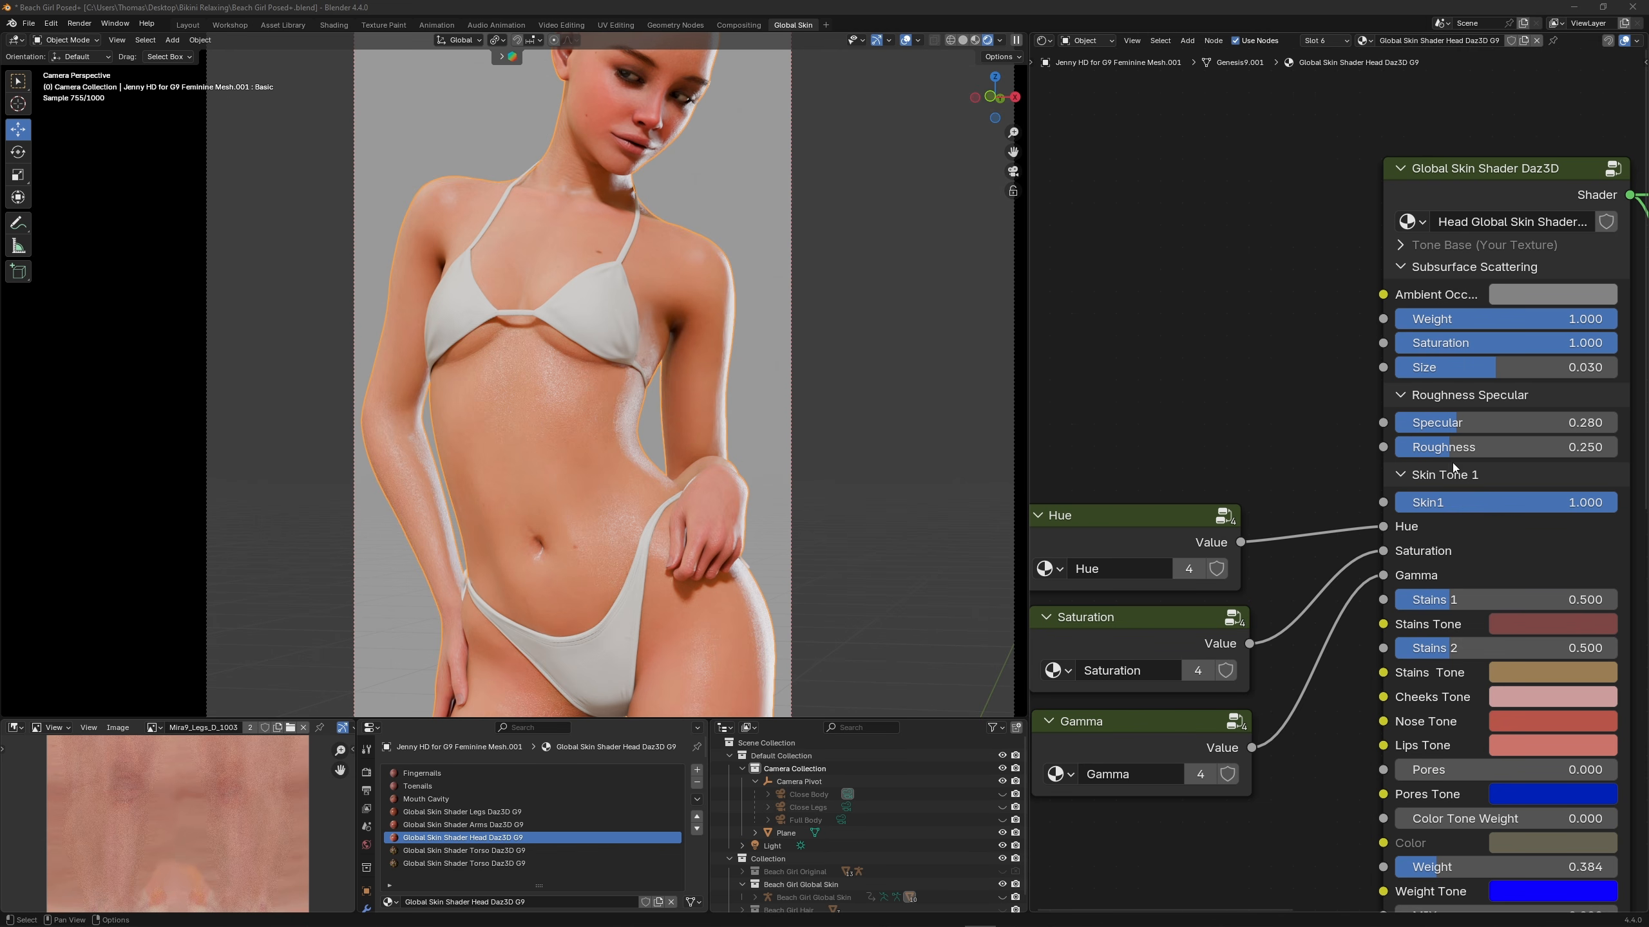
Paste a group node into the head material, make it an independent copy renamed Specular, and place it above the Hue group
click(1126, 389)
key(ctrl+v)
click(1224, 427)
double_click(1166, 427)
text(Specular)
key(Return)
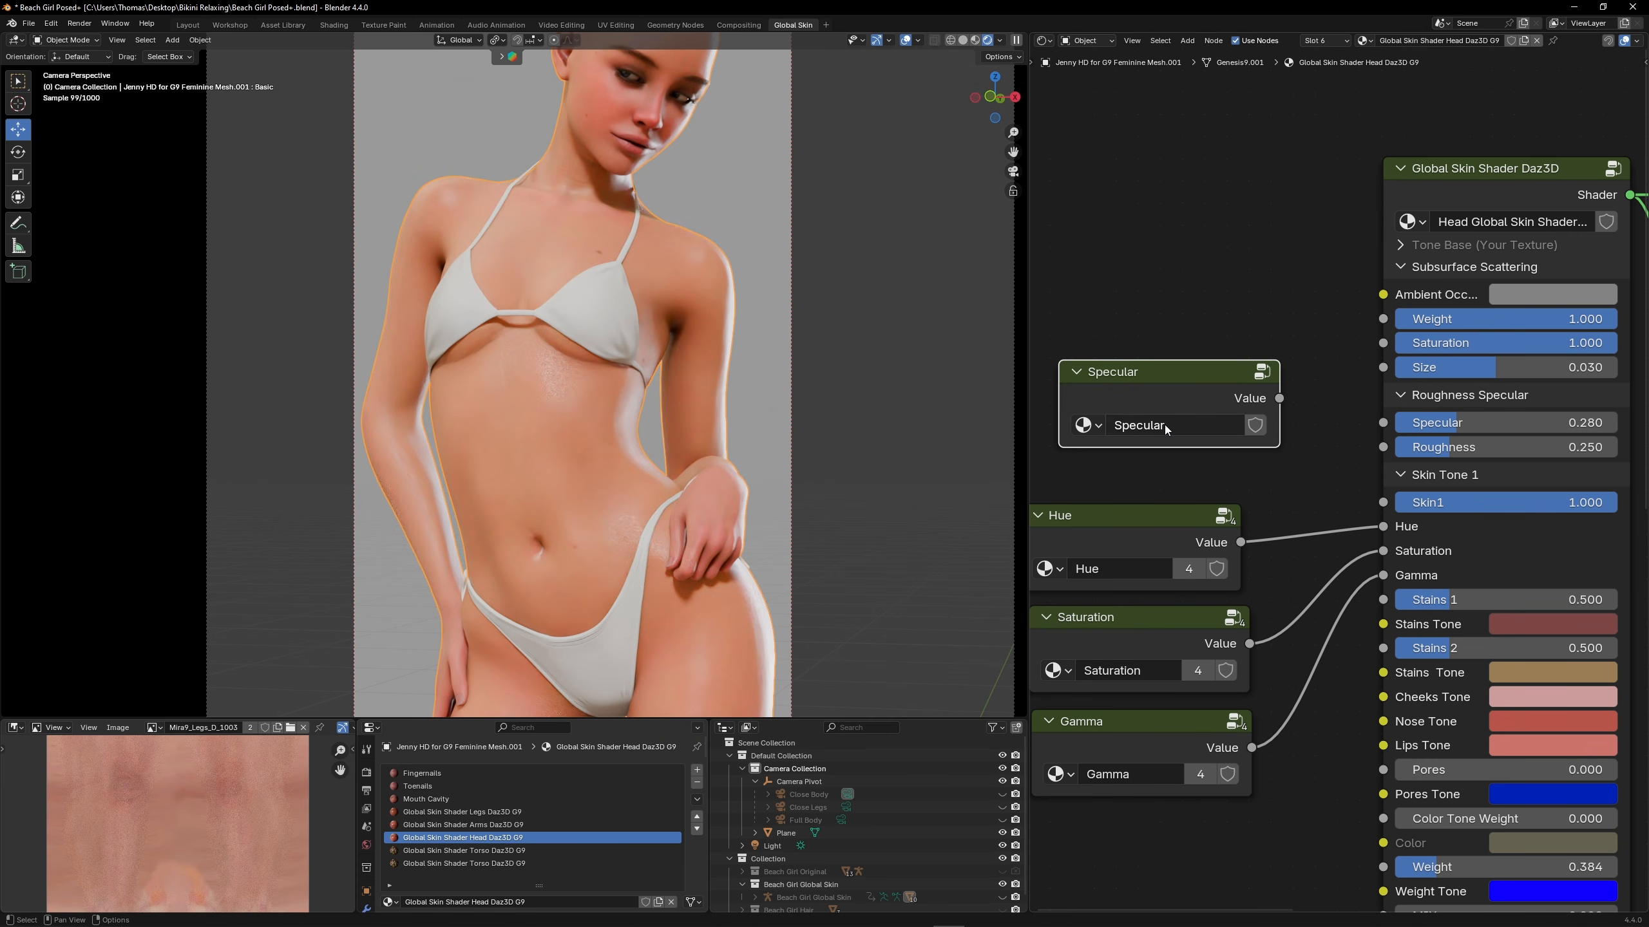
key(Tab)
key(Tab)
drag(1188, 389, 1174, 314)
Duplicate the Specular group node directly below it, make the copy independent and rename it Roughness
key(shift+d)
click(1175, 409)
click(1206, 445)
double_click(1200, 445)
text(Roughness)
key(Return)
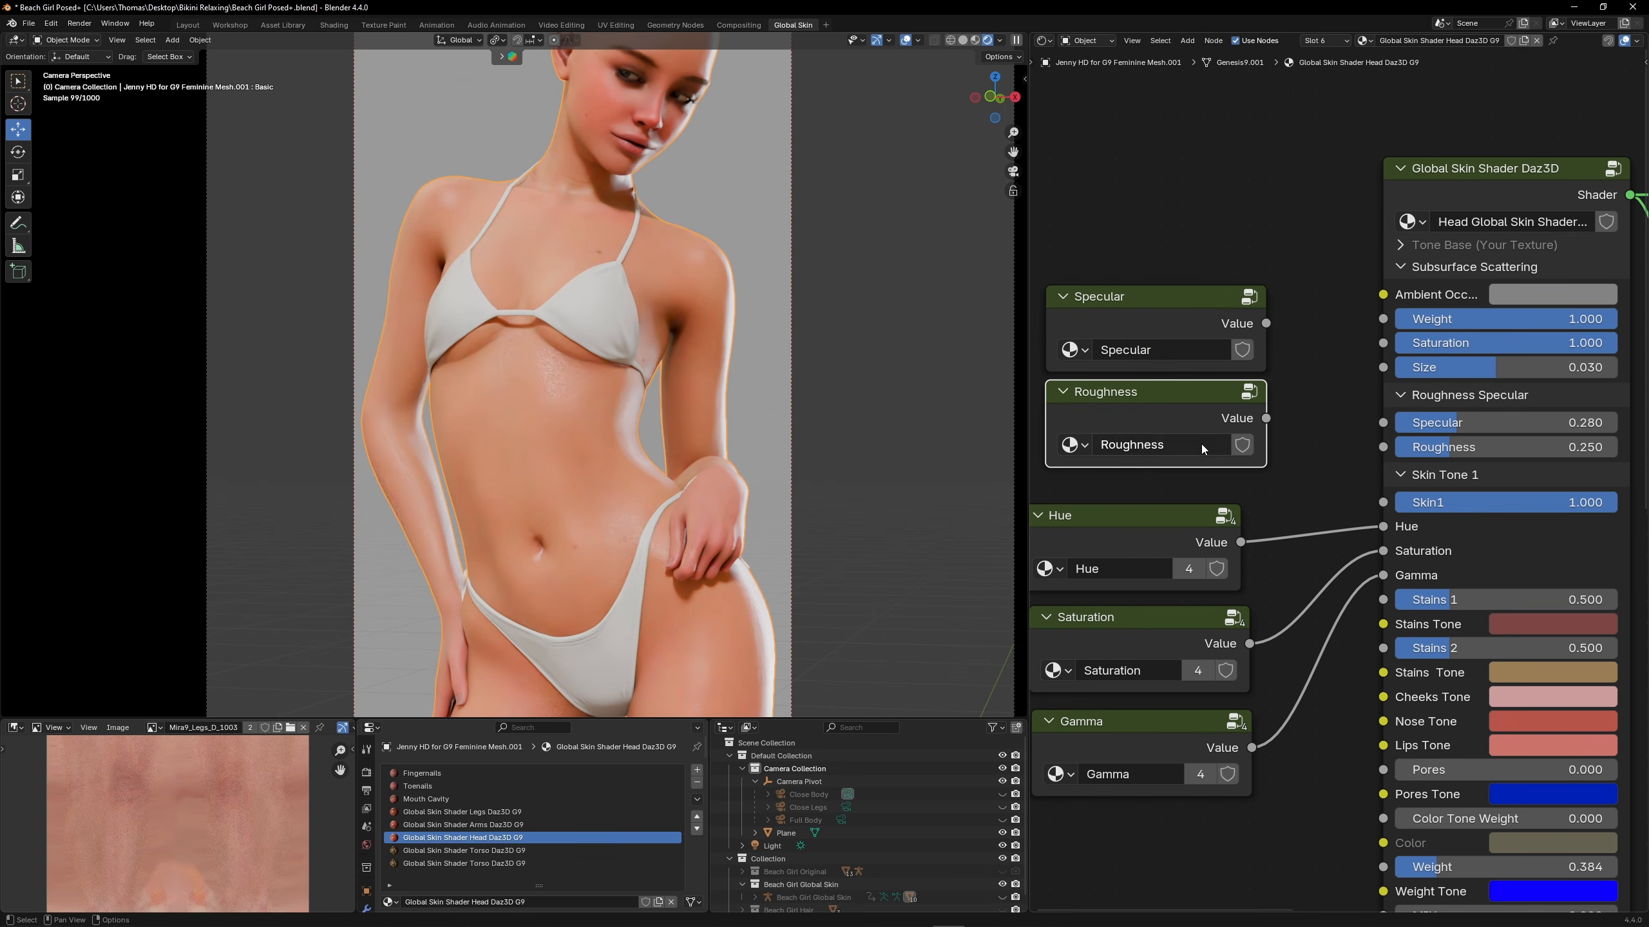
key(Tab)
key(Tab)
right_click(1144, 317)
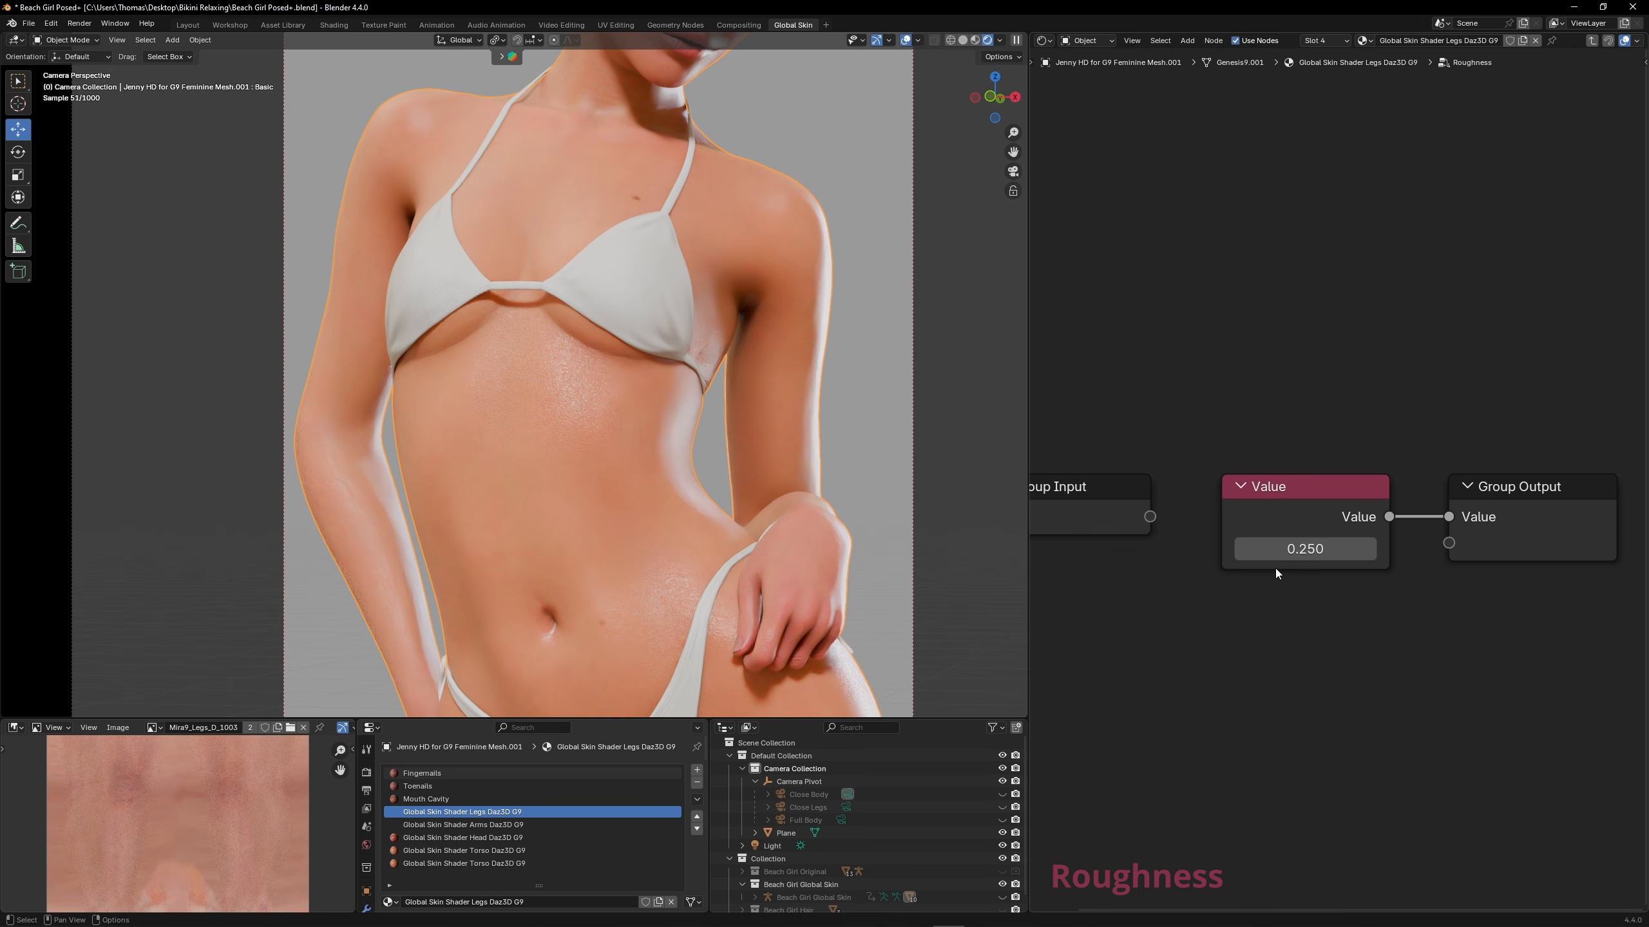
Set the Value inside the shared Roughness group to 0.5 and refine it to 0.3
click(1275, 553)
text(0.5)
key(Return)
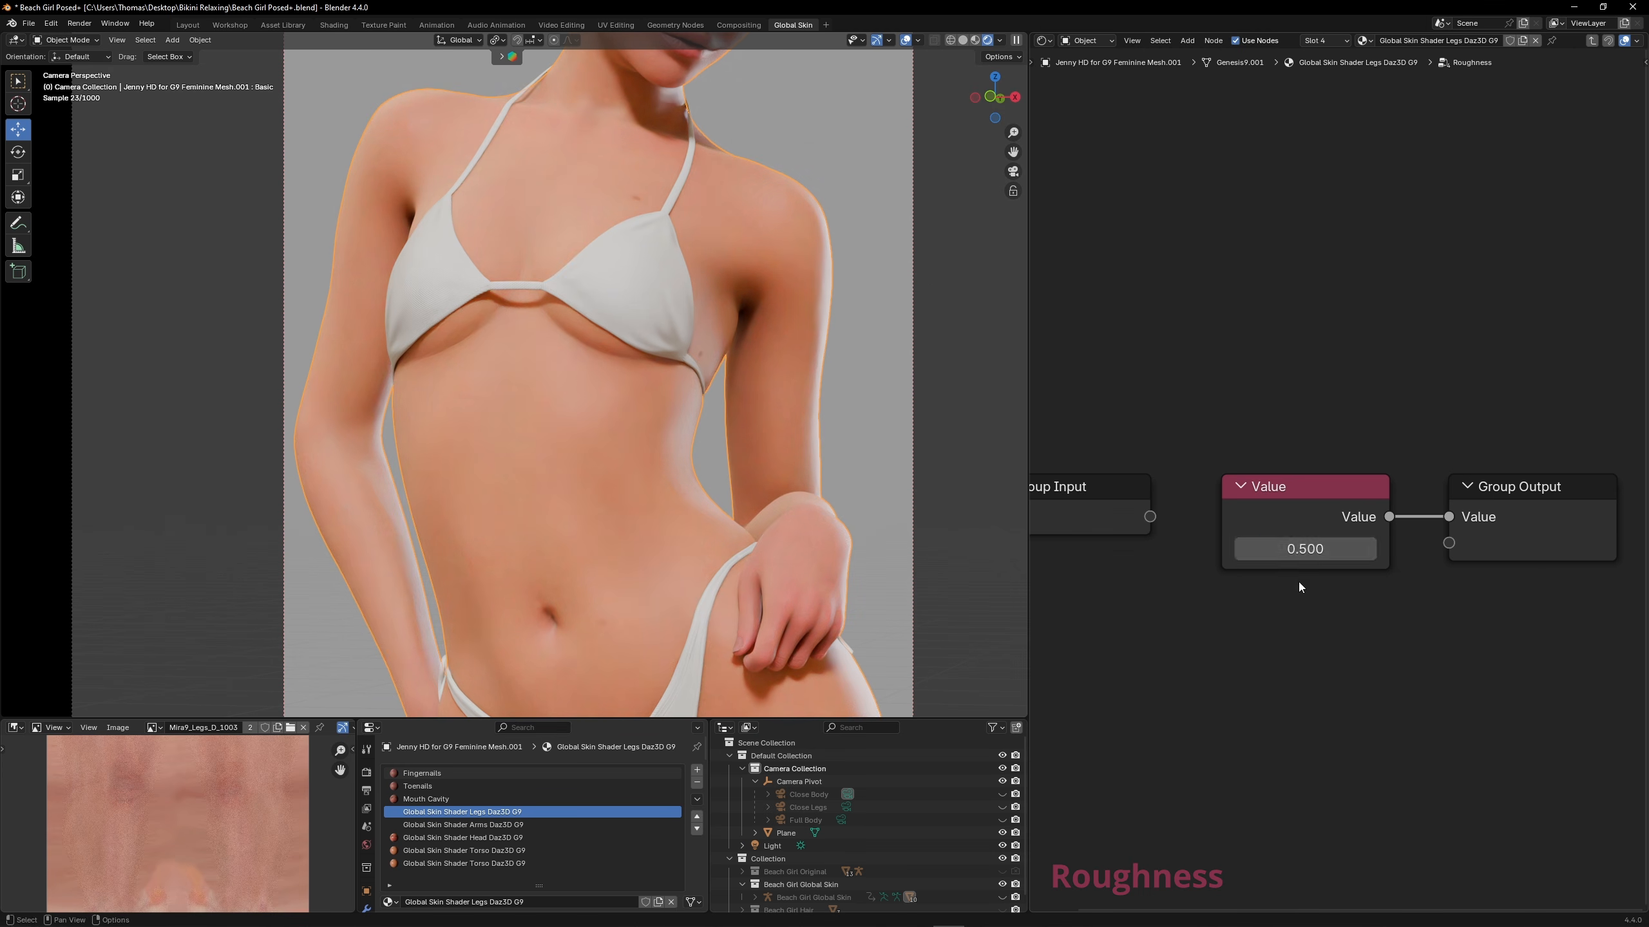
click(1314, 549)
text(0.3)
key(Return)
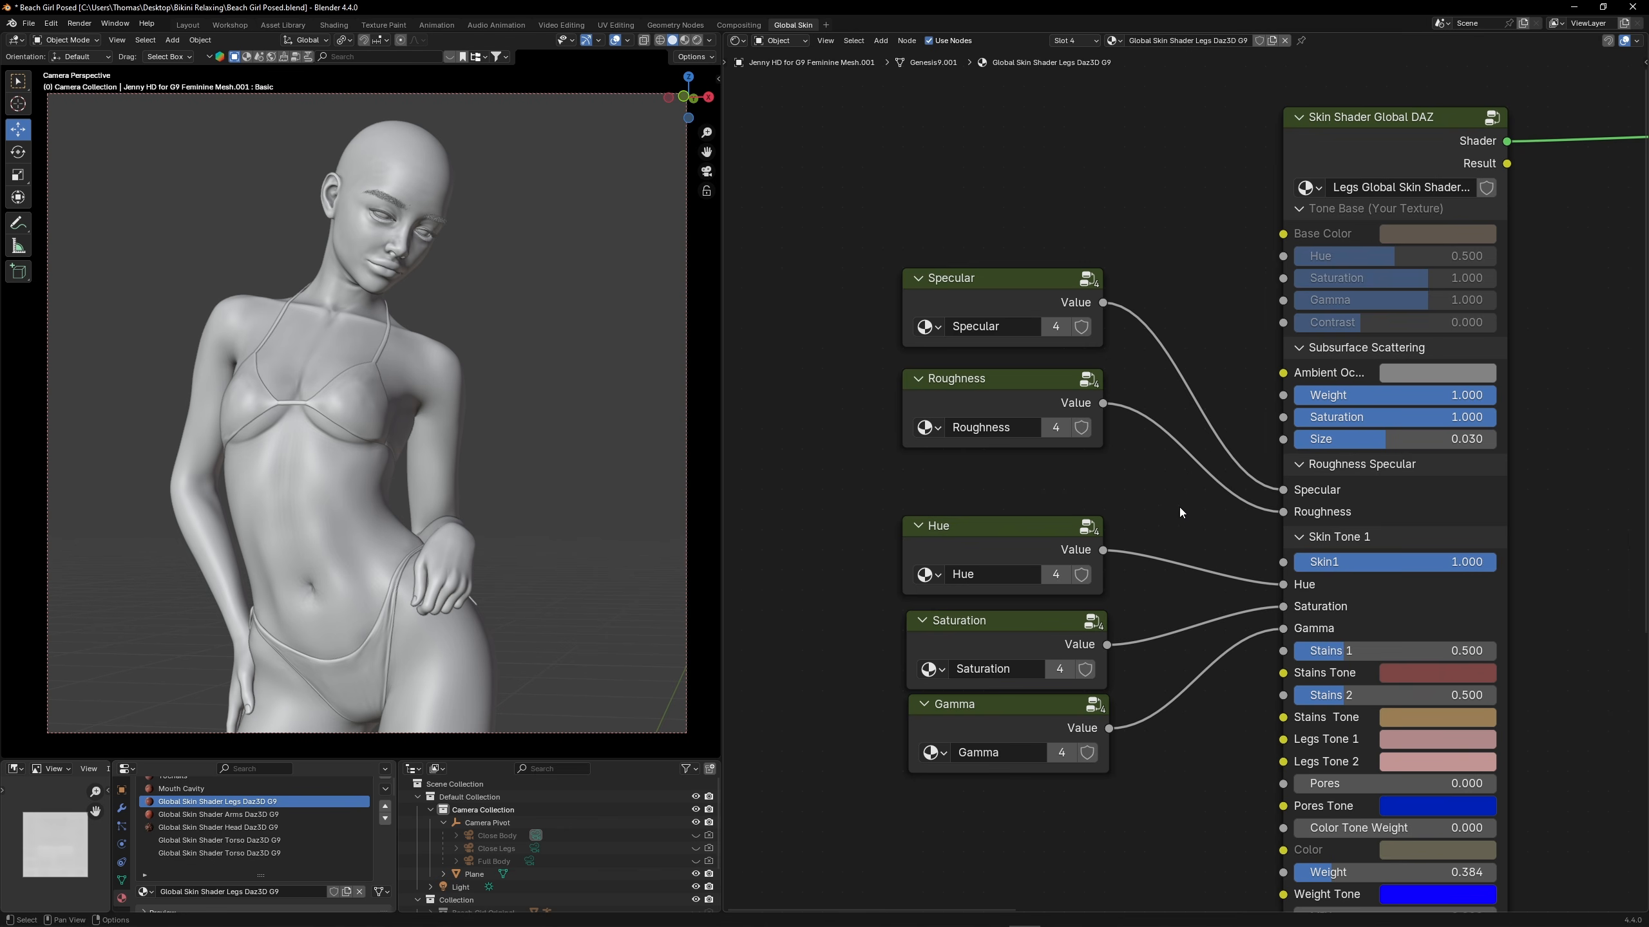
Copy the Value node inside the legs material's Roughness group and delete the Roughness group node
click(1027, 395)
key(Tab)
right_click(1143, 494)
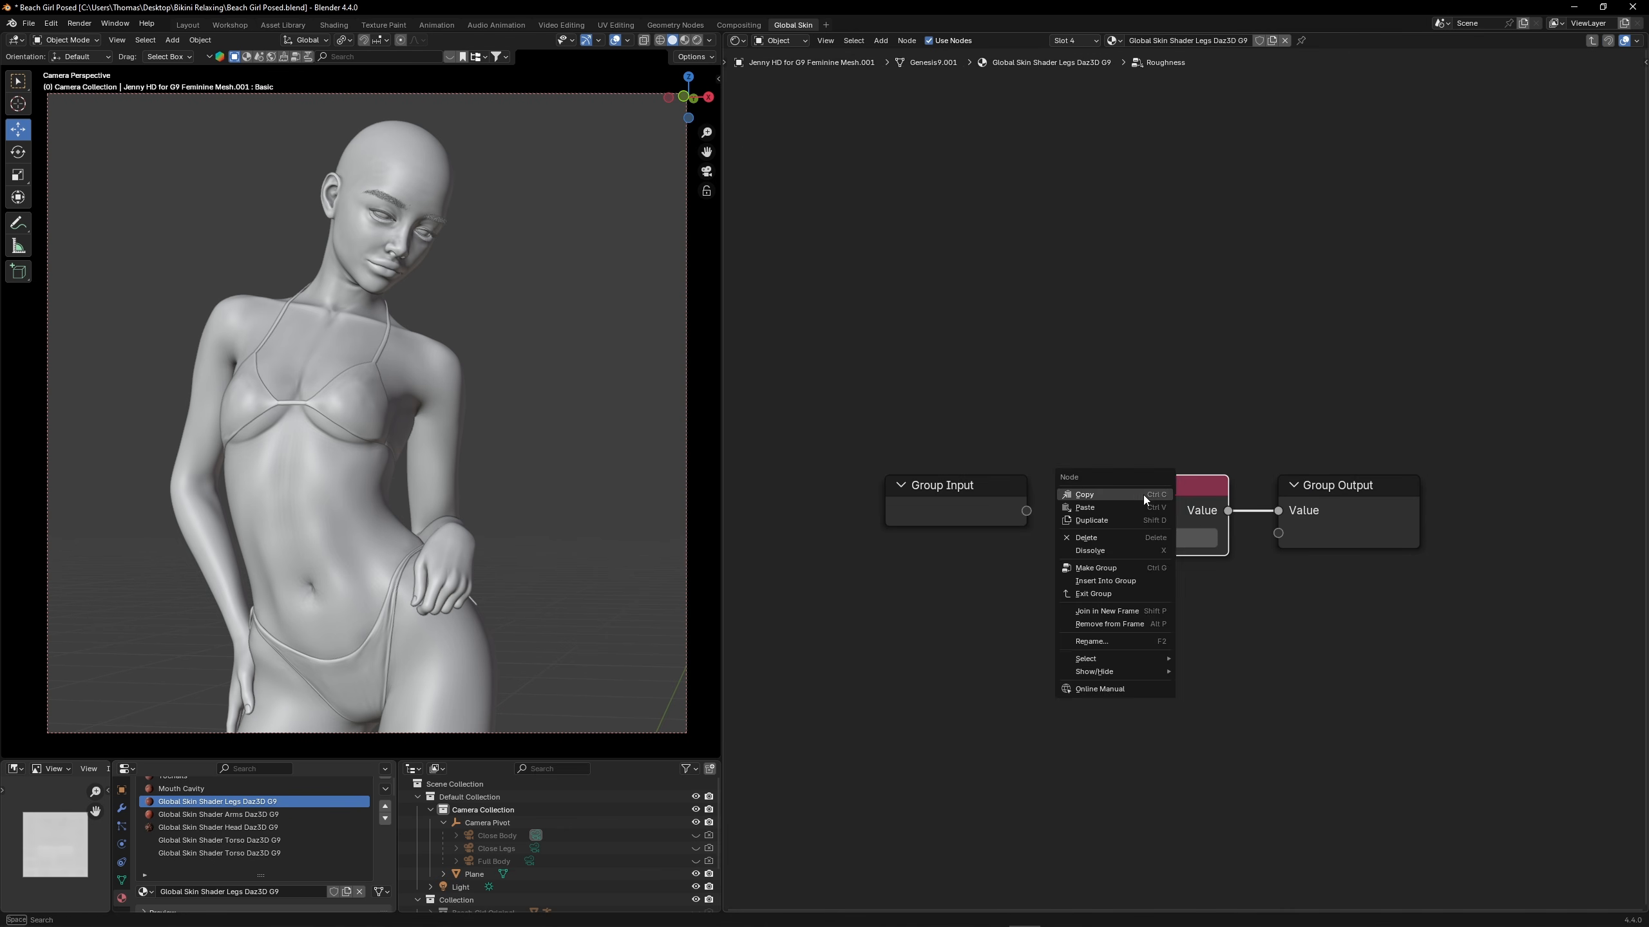
click(1144, 495)
key(Tab)
key(Delete)
Paste the copied Value node inside the Specular group and place it below the existing Value node
click(1020, 314)
key(Tab)
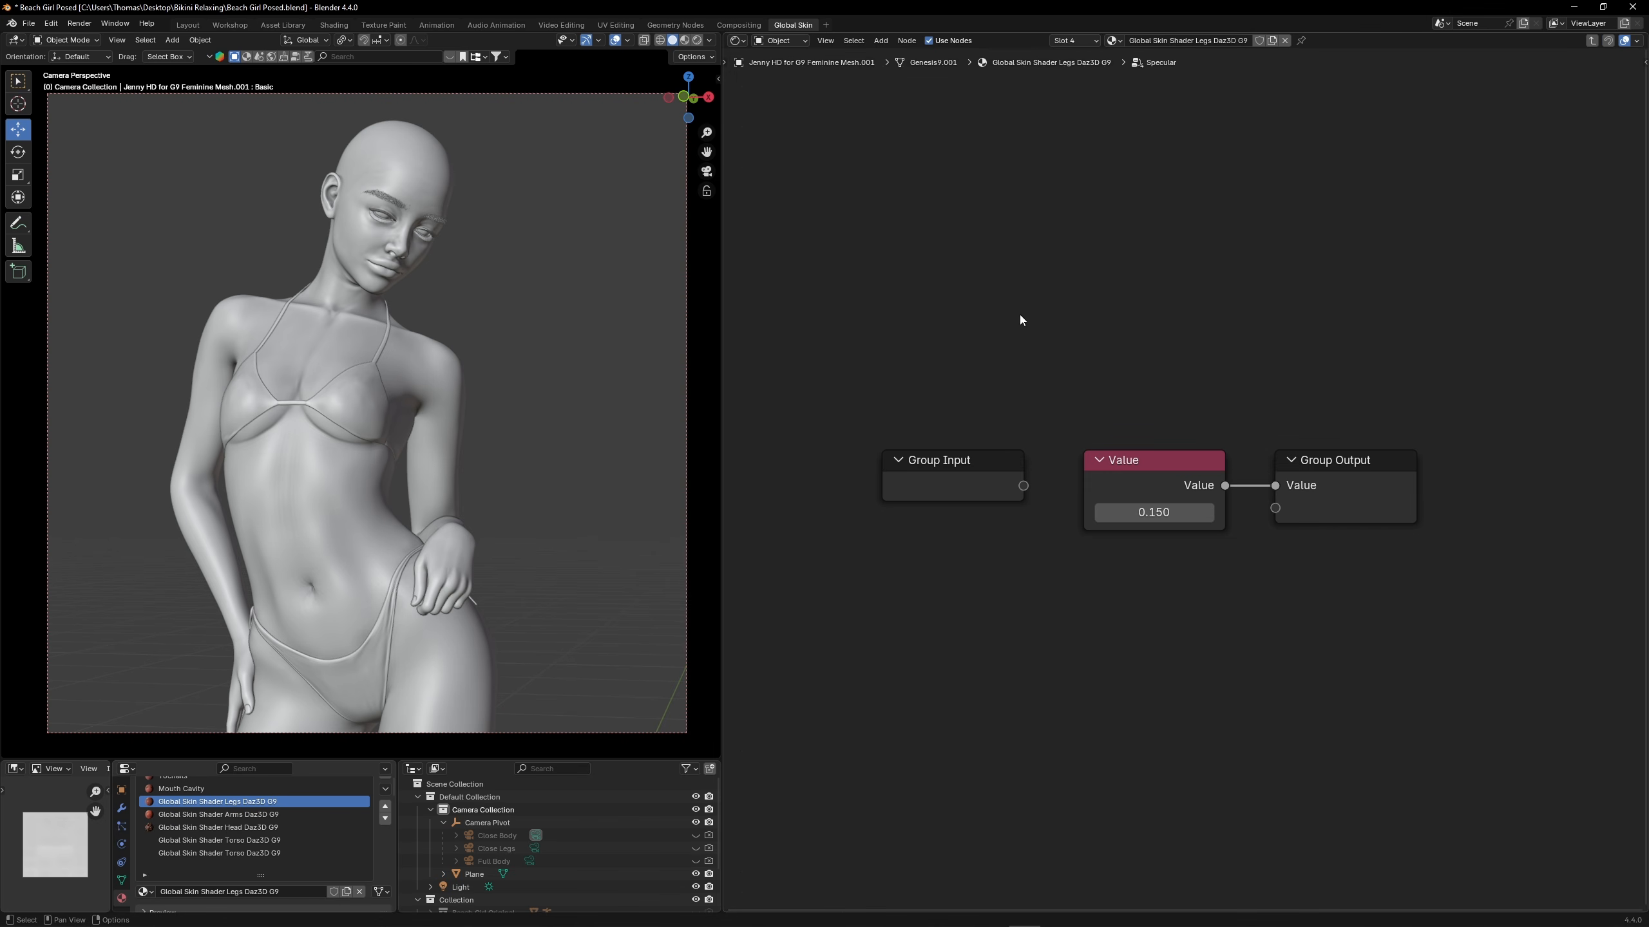
key(ctrl+v)
middle_drag(1154, 583, 1062, 552)
click(1066, 433)
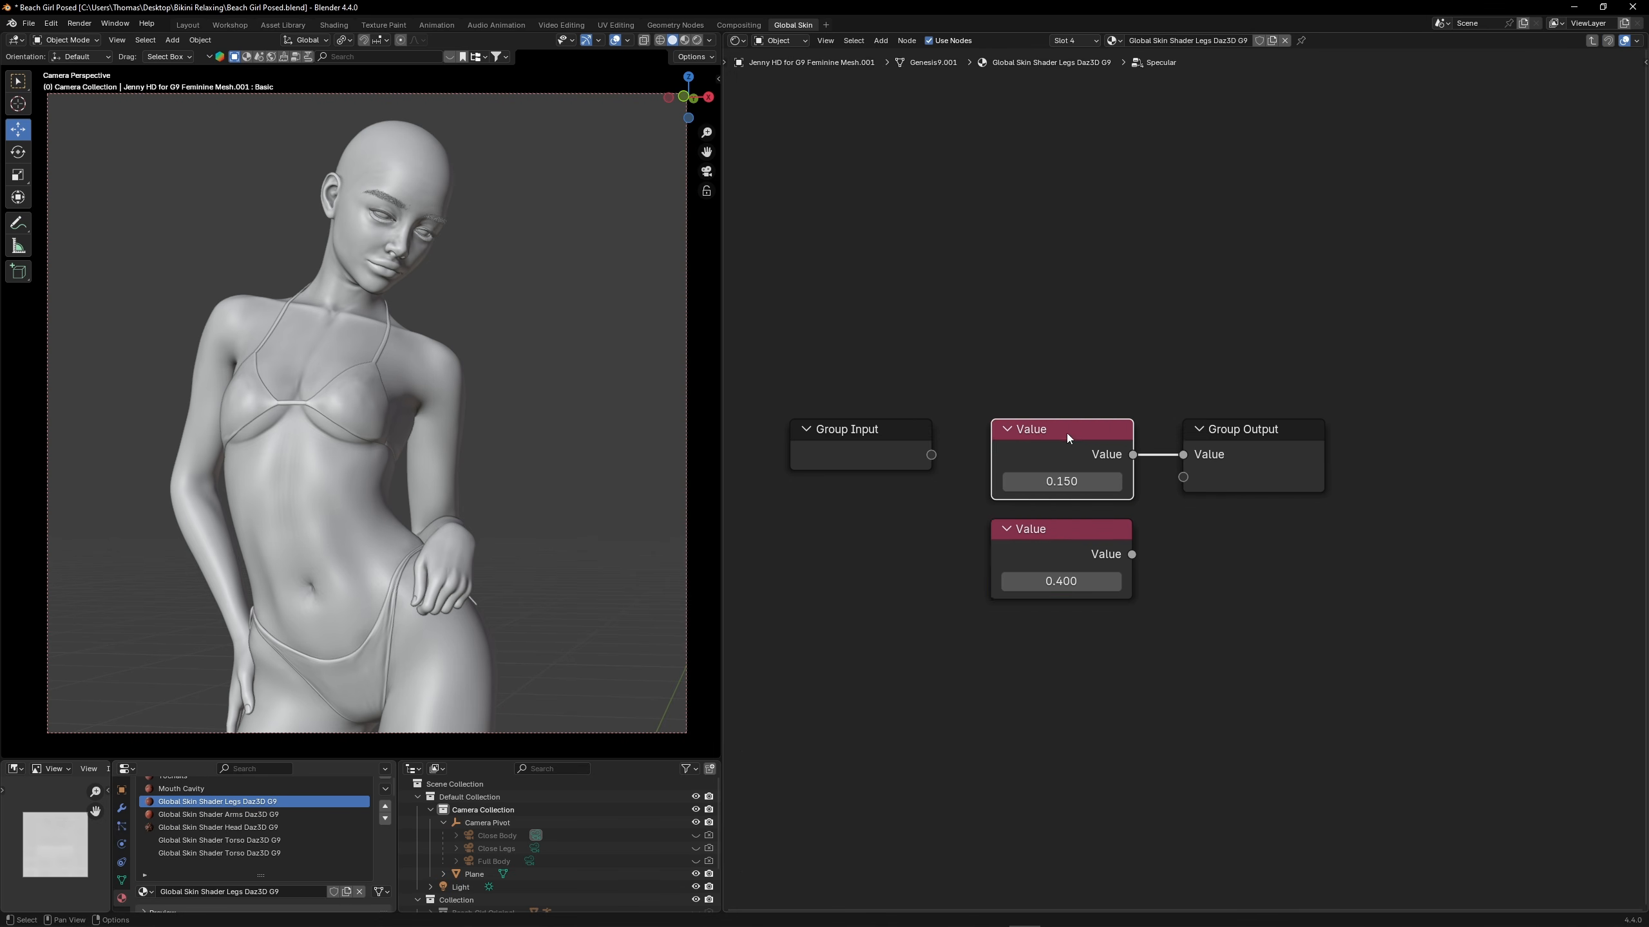
Rename the upper Value node in the group Specular and the lower one Roughness
right_click(1066, 433)
click(1029, 579)
text(Specular)
key(Return)
click(1069, 548)
right_click(1069, 548)
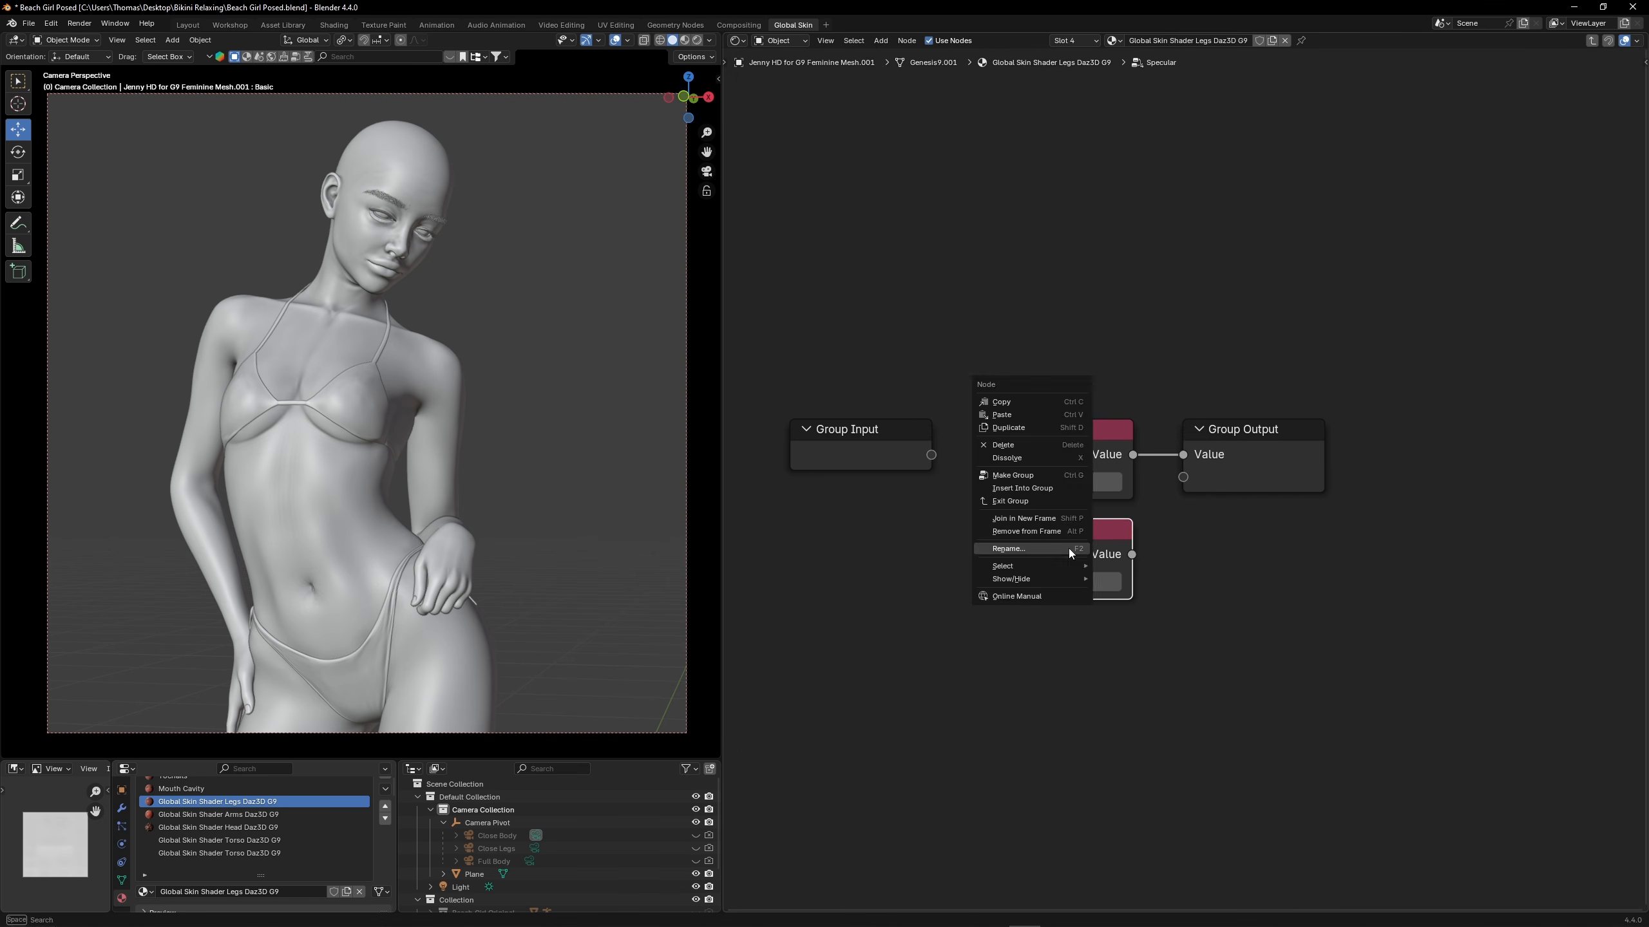
click(1067, 550)
text(Roughness)
key(Return)
Connect the Roughness node to a new group output and name the two output sockets Specular and Roughness
drag(1132, 553, 1182, 477)
key(n)
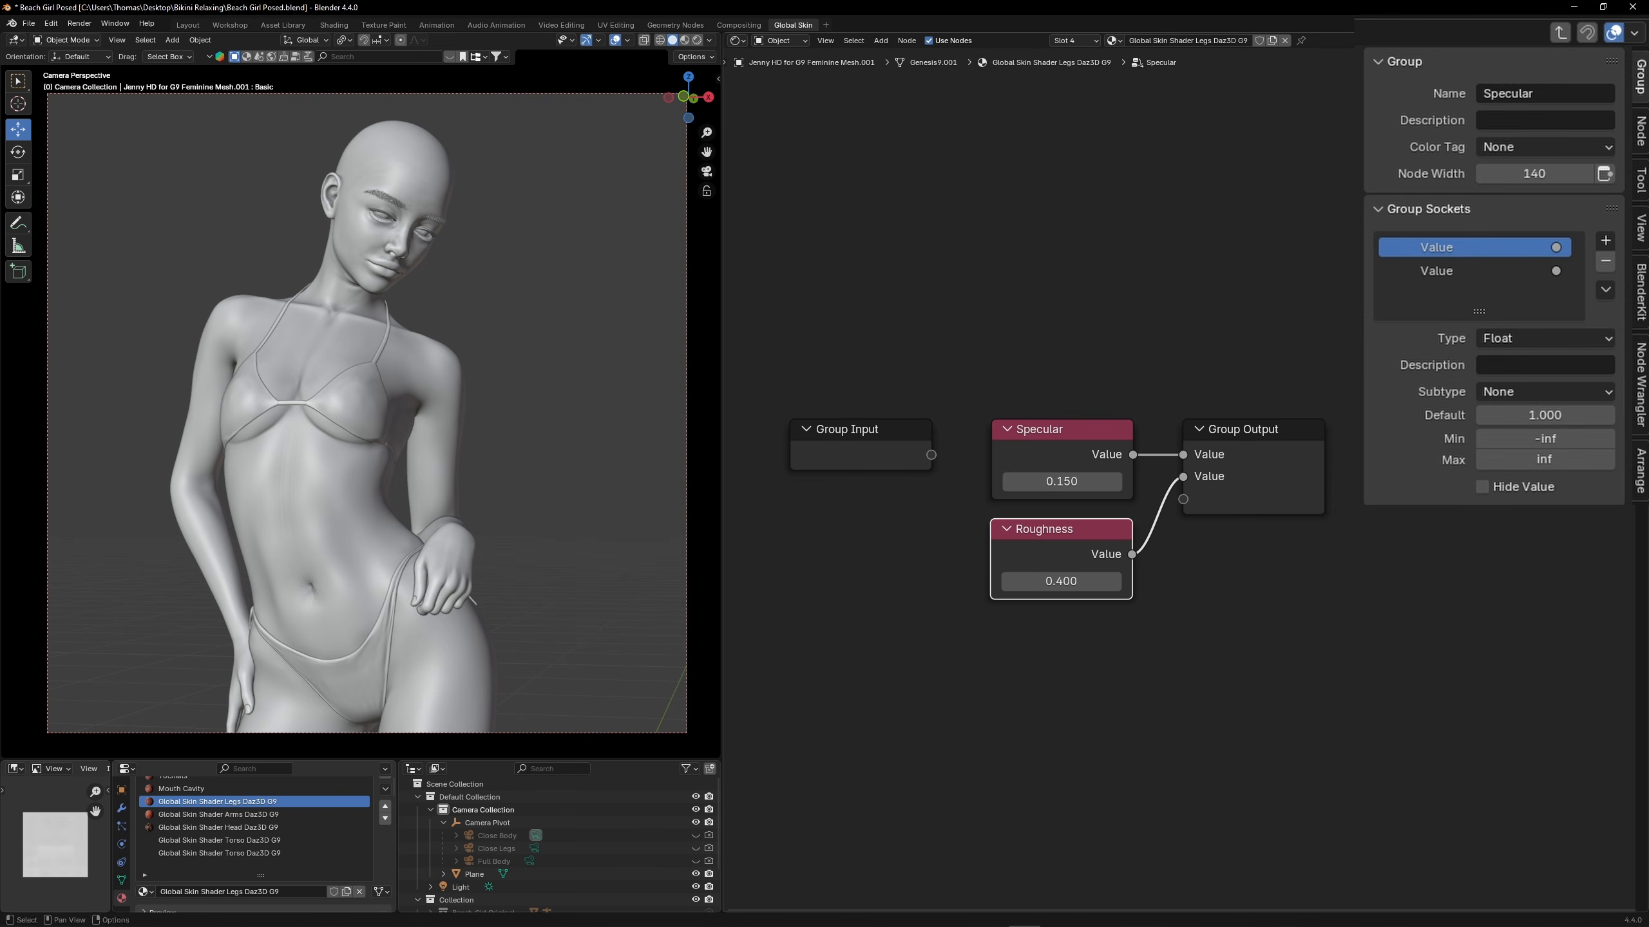
double_click(1472, 250)
key(Return)
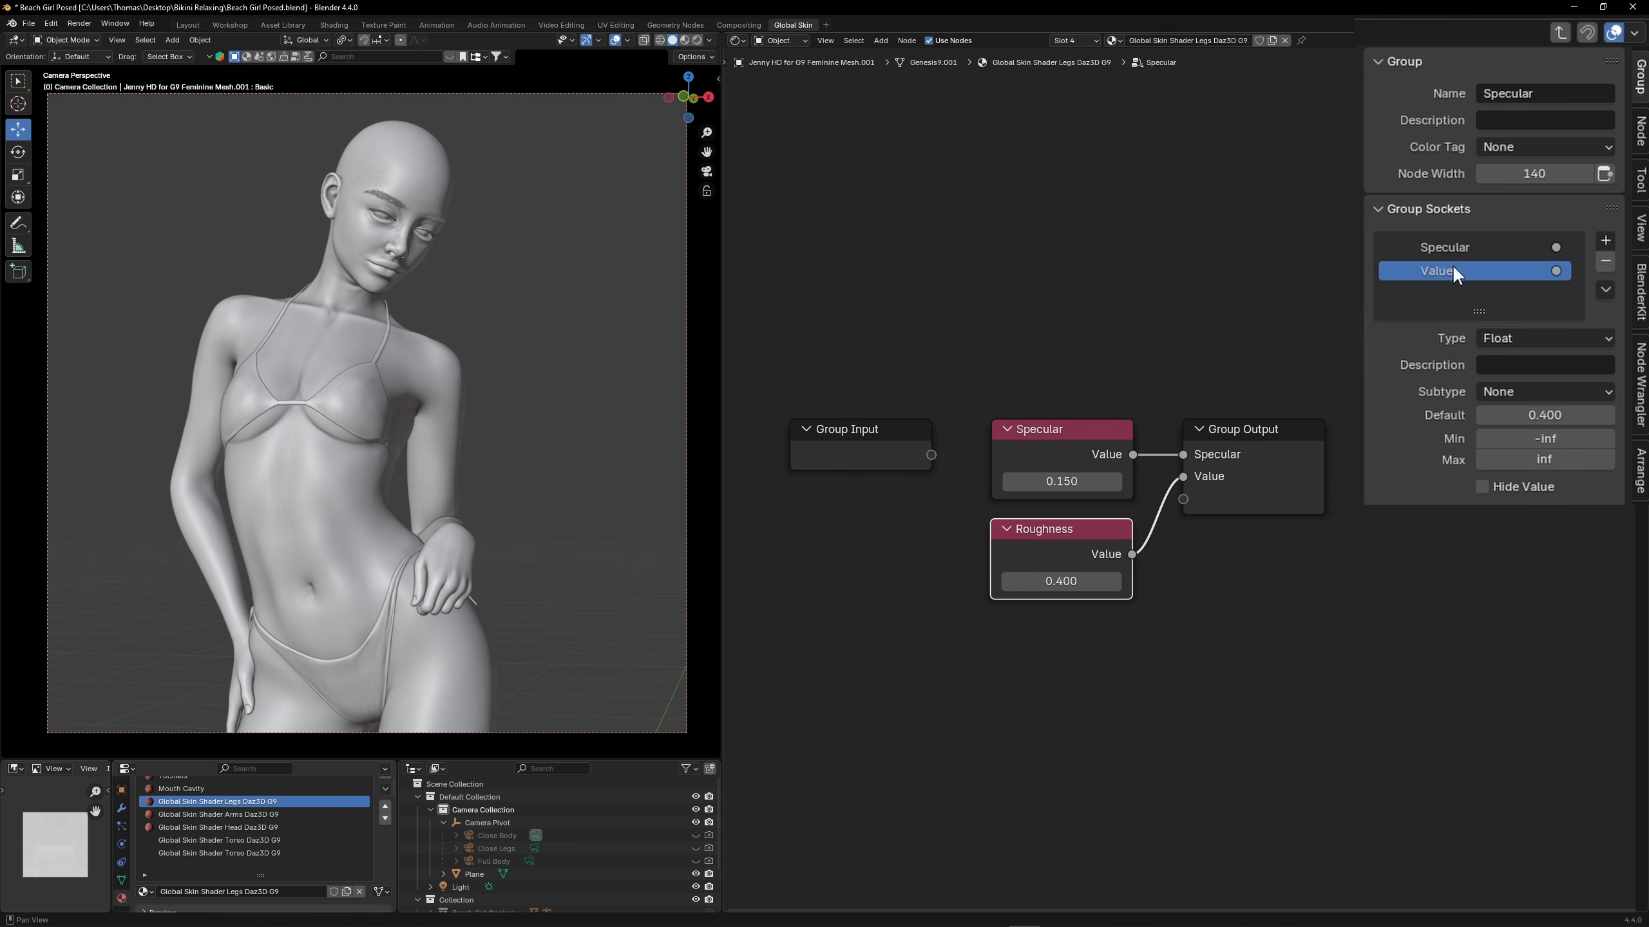
double_click(1454, 270)
key(Return)
Rename the Specular group in the legs material Specular / Roughness and widen its node to fit the name
double_click(1012, 478)
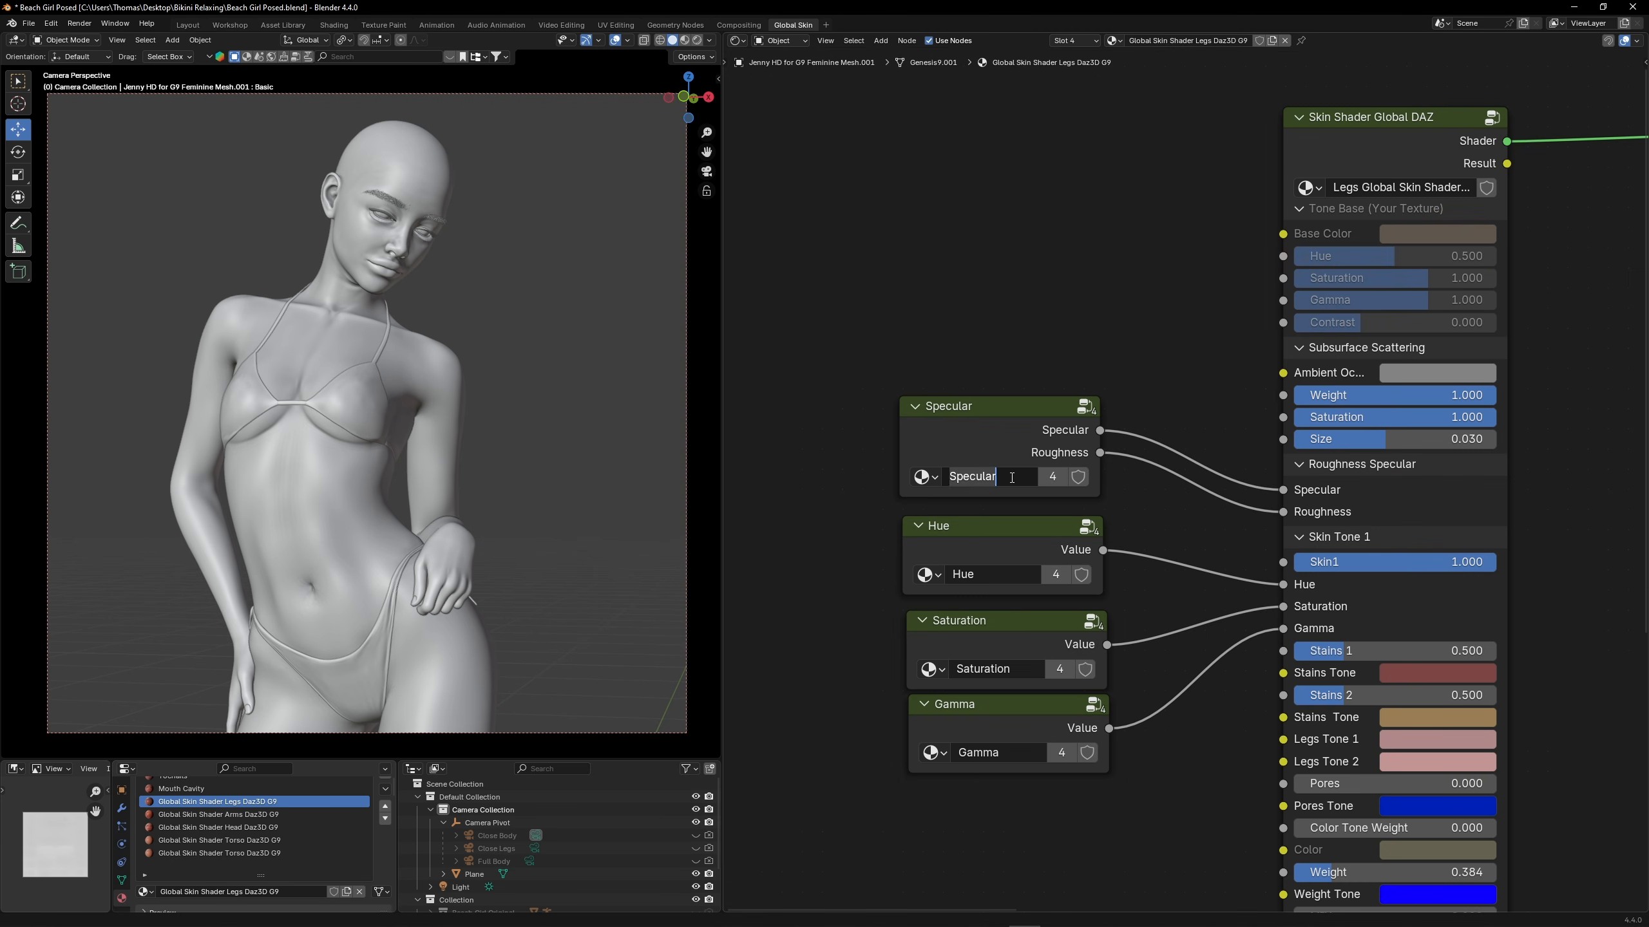
click(1013, 478)
text(/ Roughness)
key(Return)
drag(901, 448, 844, 448)
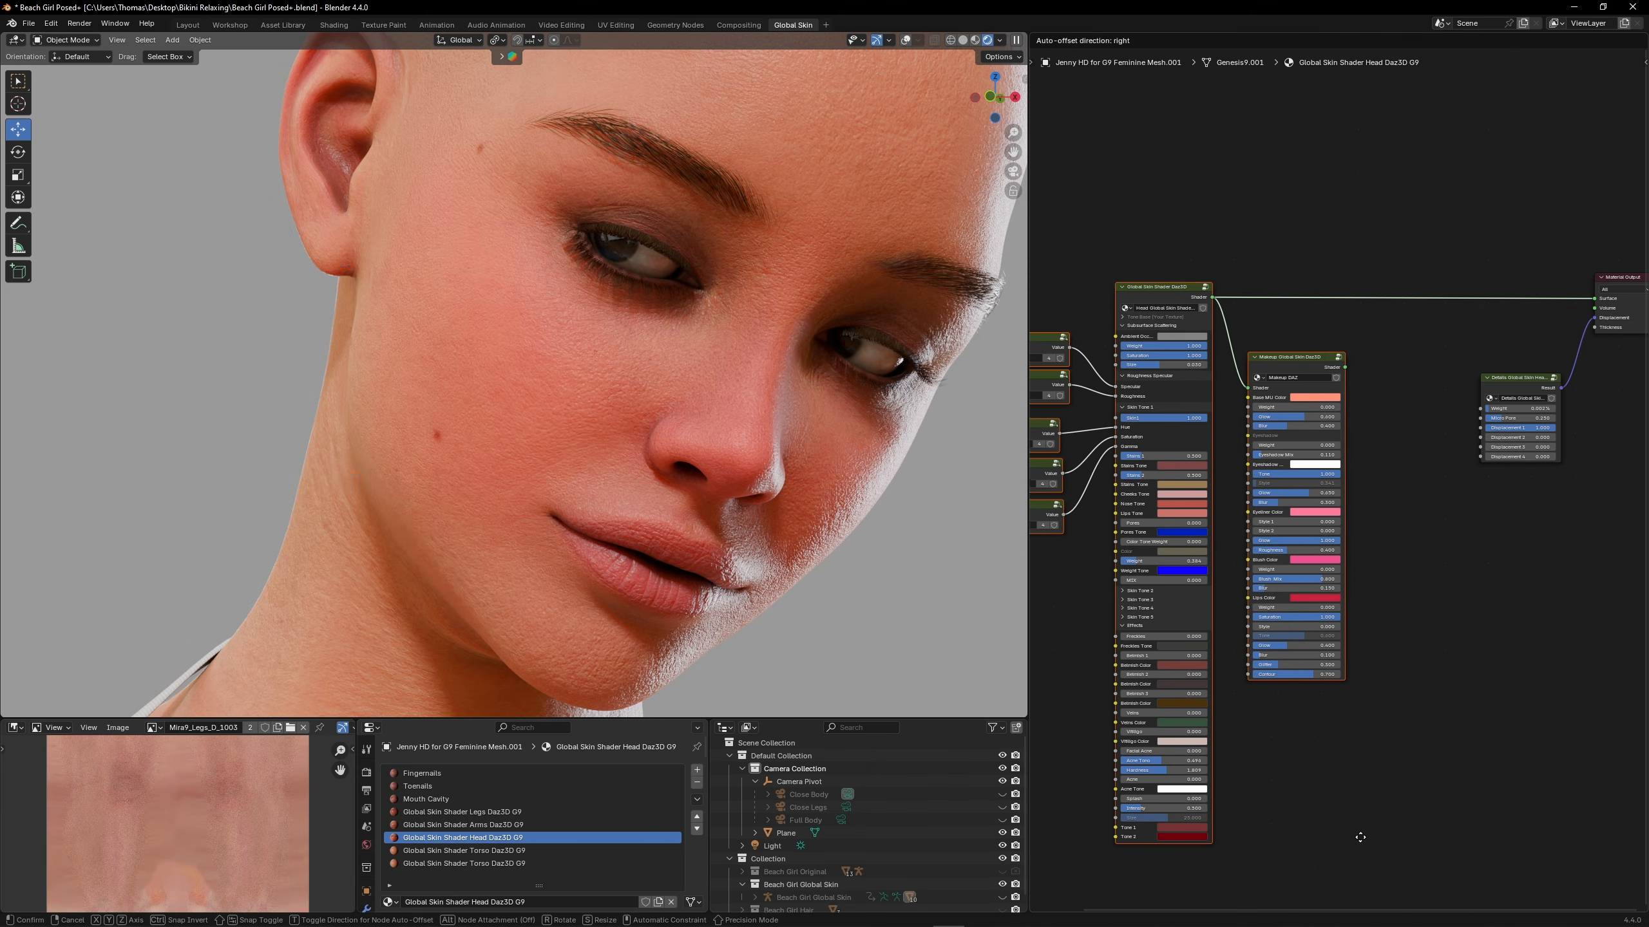
Try a lower Weight and a Displacement 1 of 0.5 on the head's Details Global Skin node
scroll(1360, 477, up, 5)
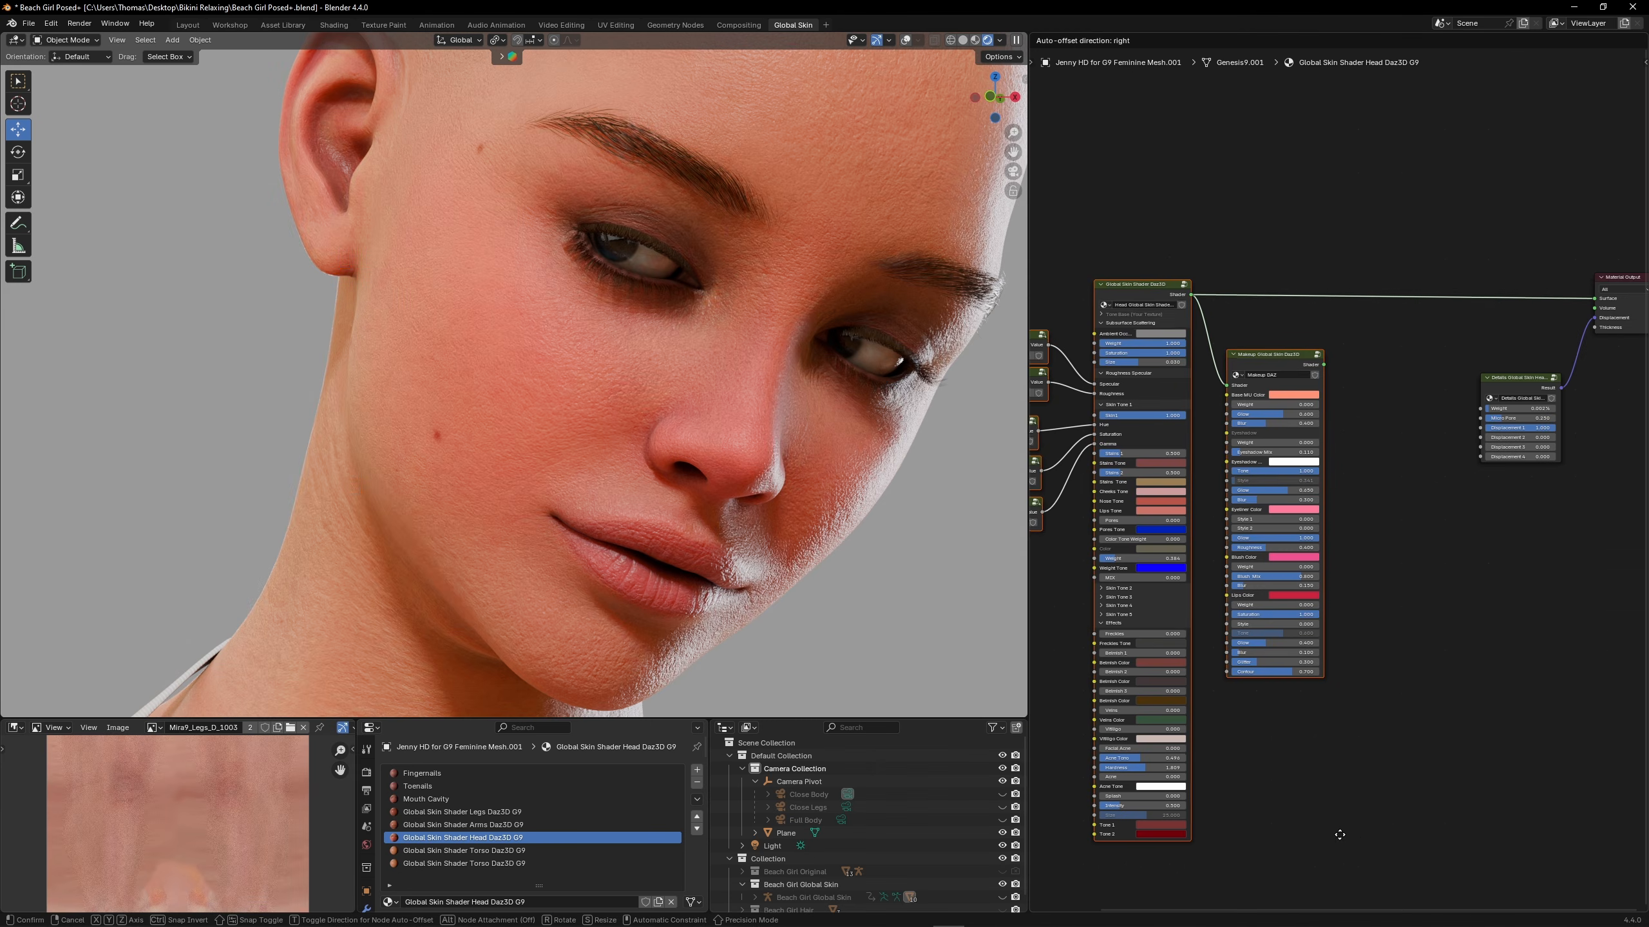
scroll(1360, 478, up, 3)
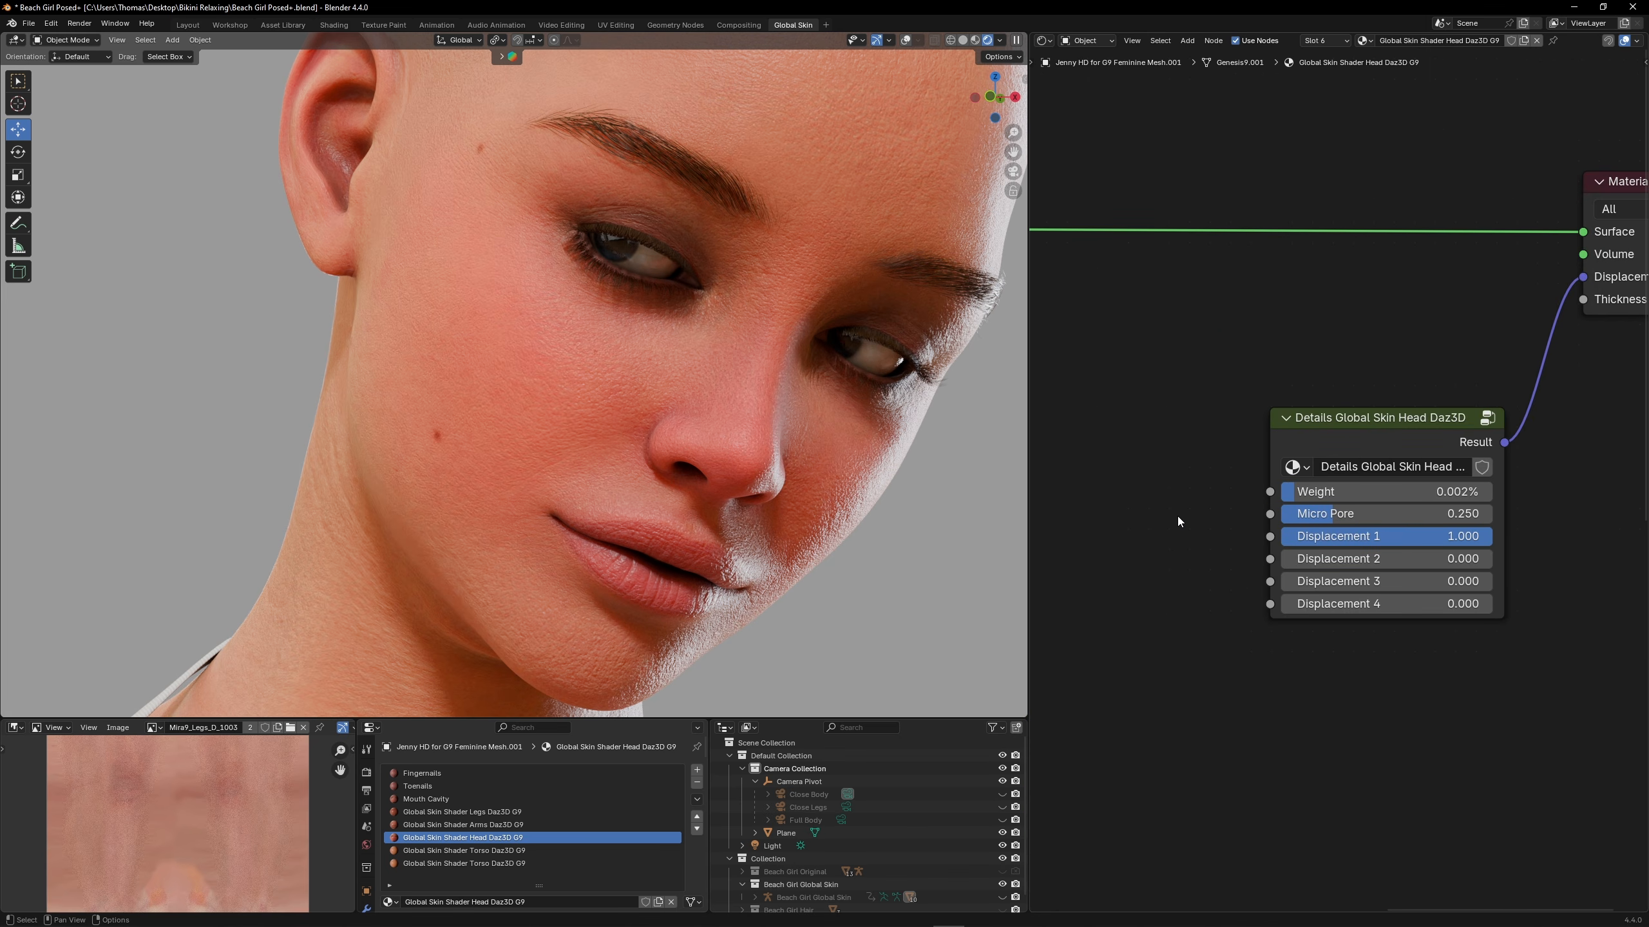
middle_drag(1177, 516, 1162, 499)
scroll(1162, 499, up, 1)
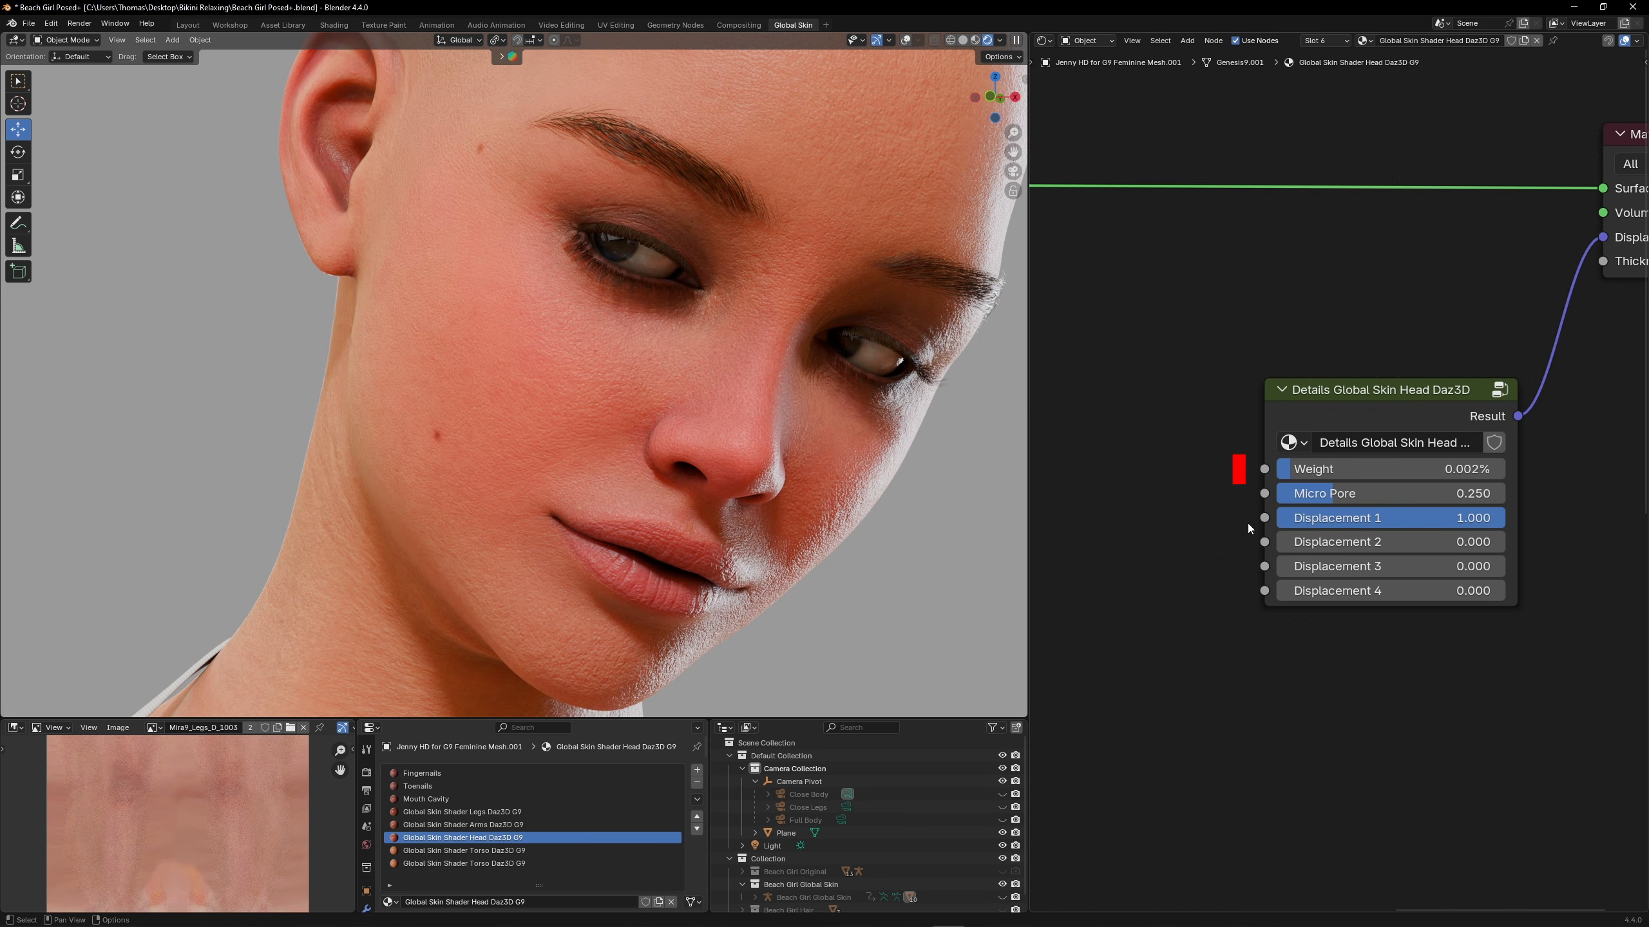
drag(1321, 470, 1277, 470)
key(ctrl+z)
click(1375, 518)
text(0.5)
key(Return)
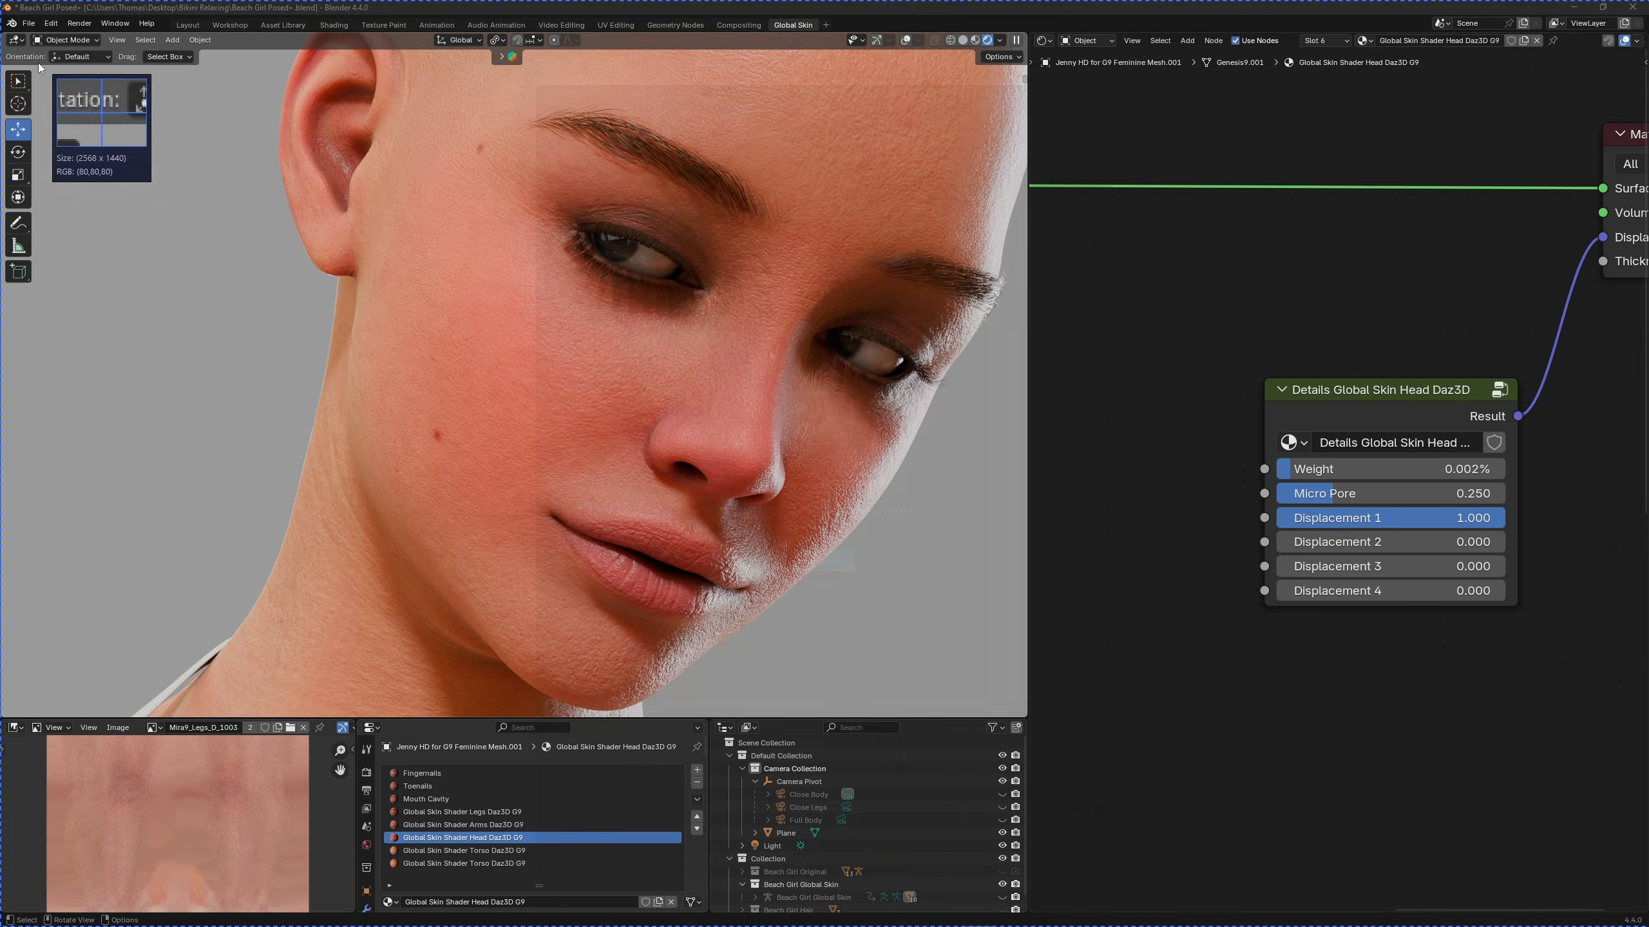
Capture the rendered face from the viewport and paste the image into the reference image viewer
key(Print)
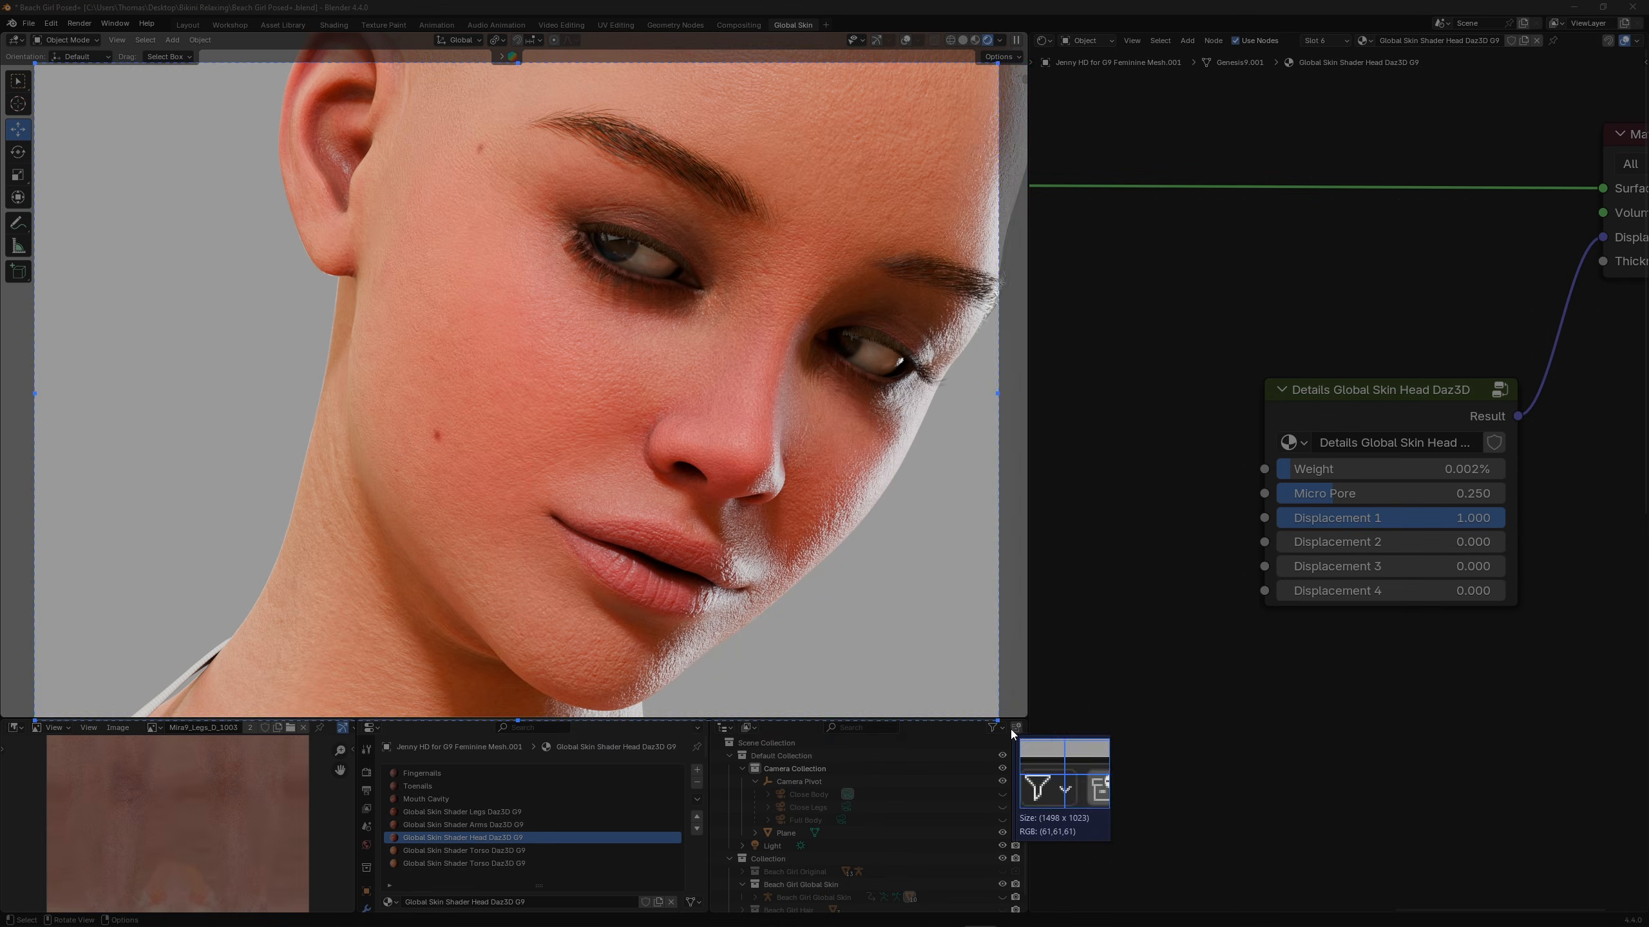
drag(34, 63, 1023, 713)
click(948, 730)
click(916, 926)
key(ctrl+v)
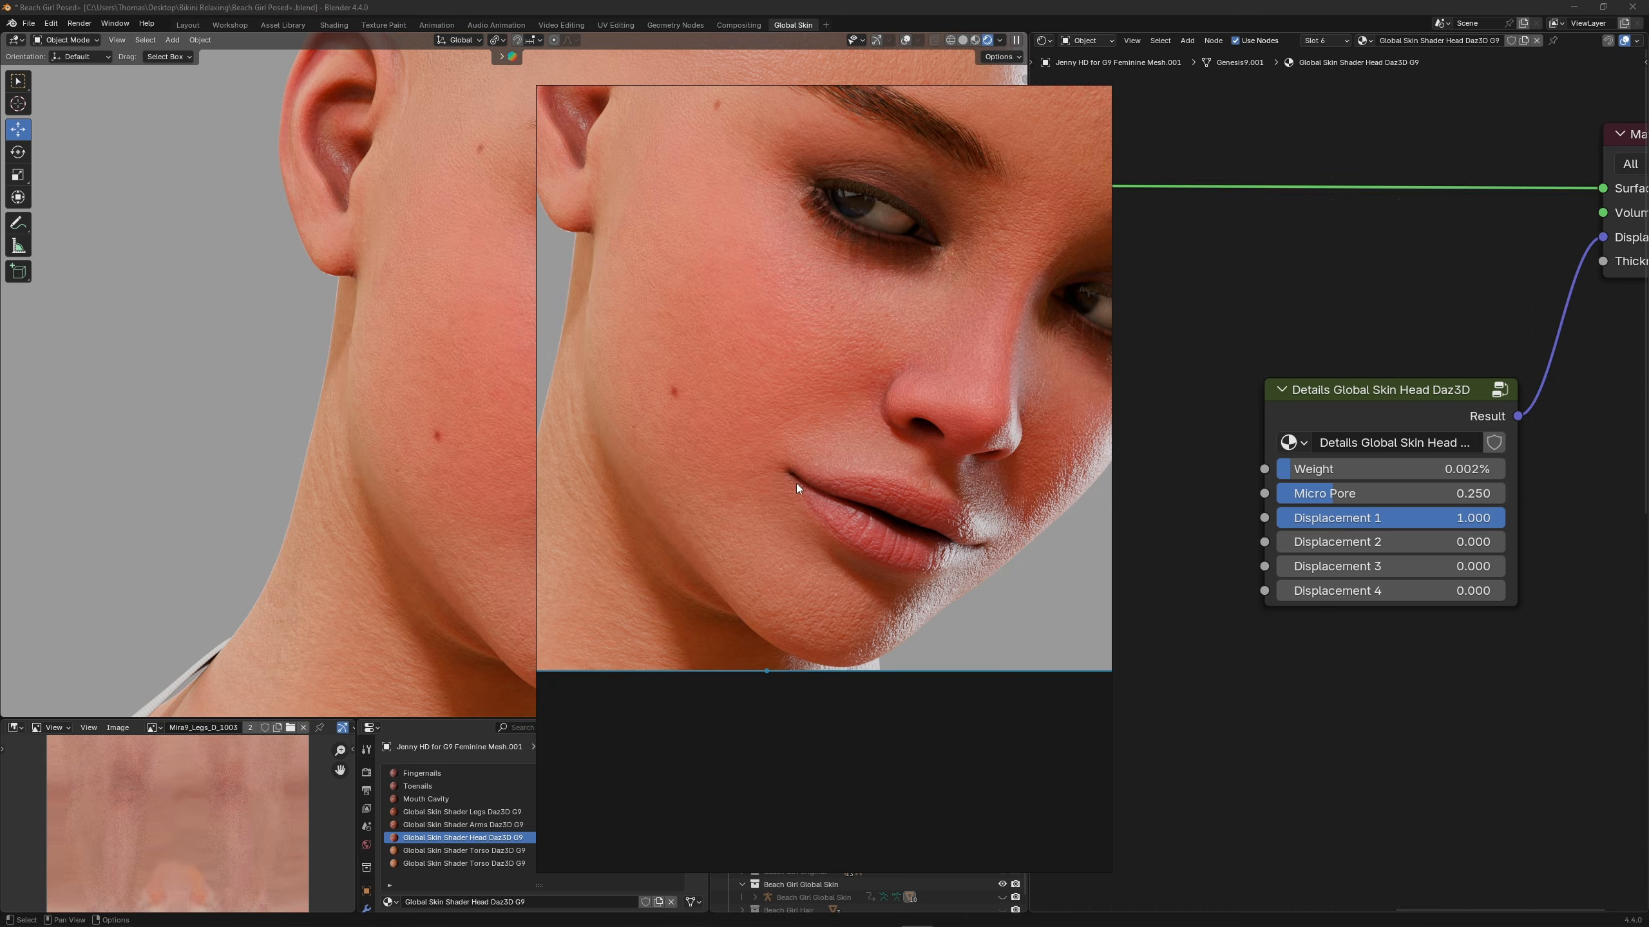
scroll(845, 459, down, 5)
Set the head details Weight to 0.002% and paste a second capture of the face into the reference image viewer
double_click(1387, 468)
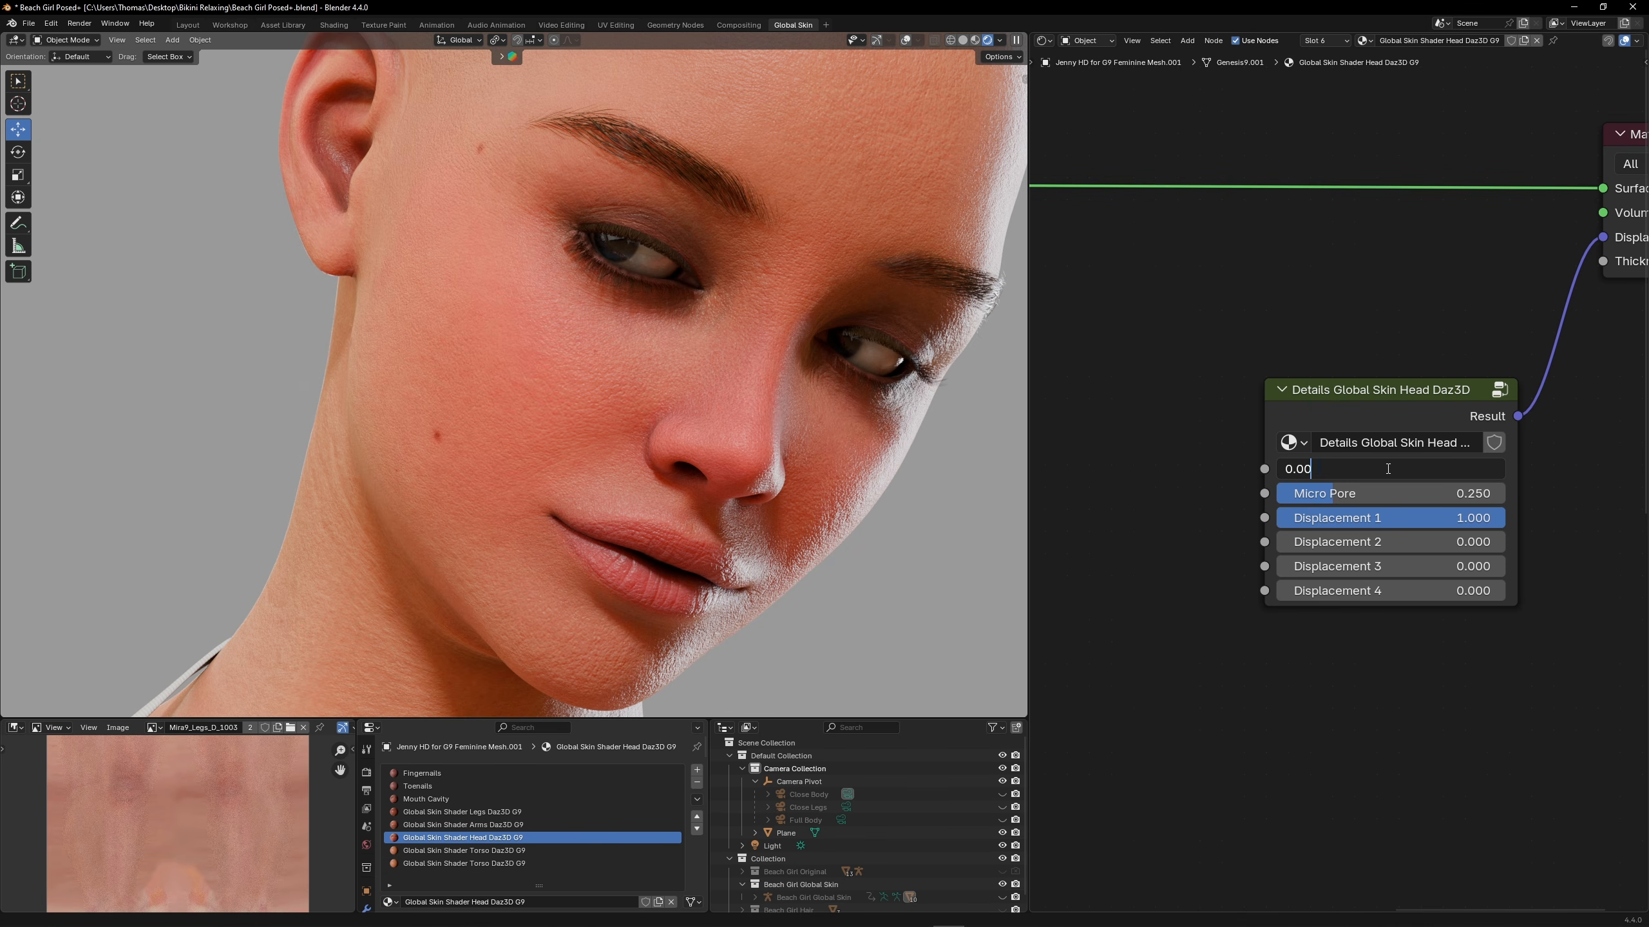
text(2)
key(Return)
key(Print)
drag(1023, 63, 135, 717)
click(948, 736)
click(916, 926)
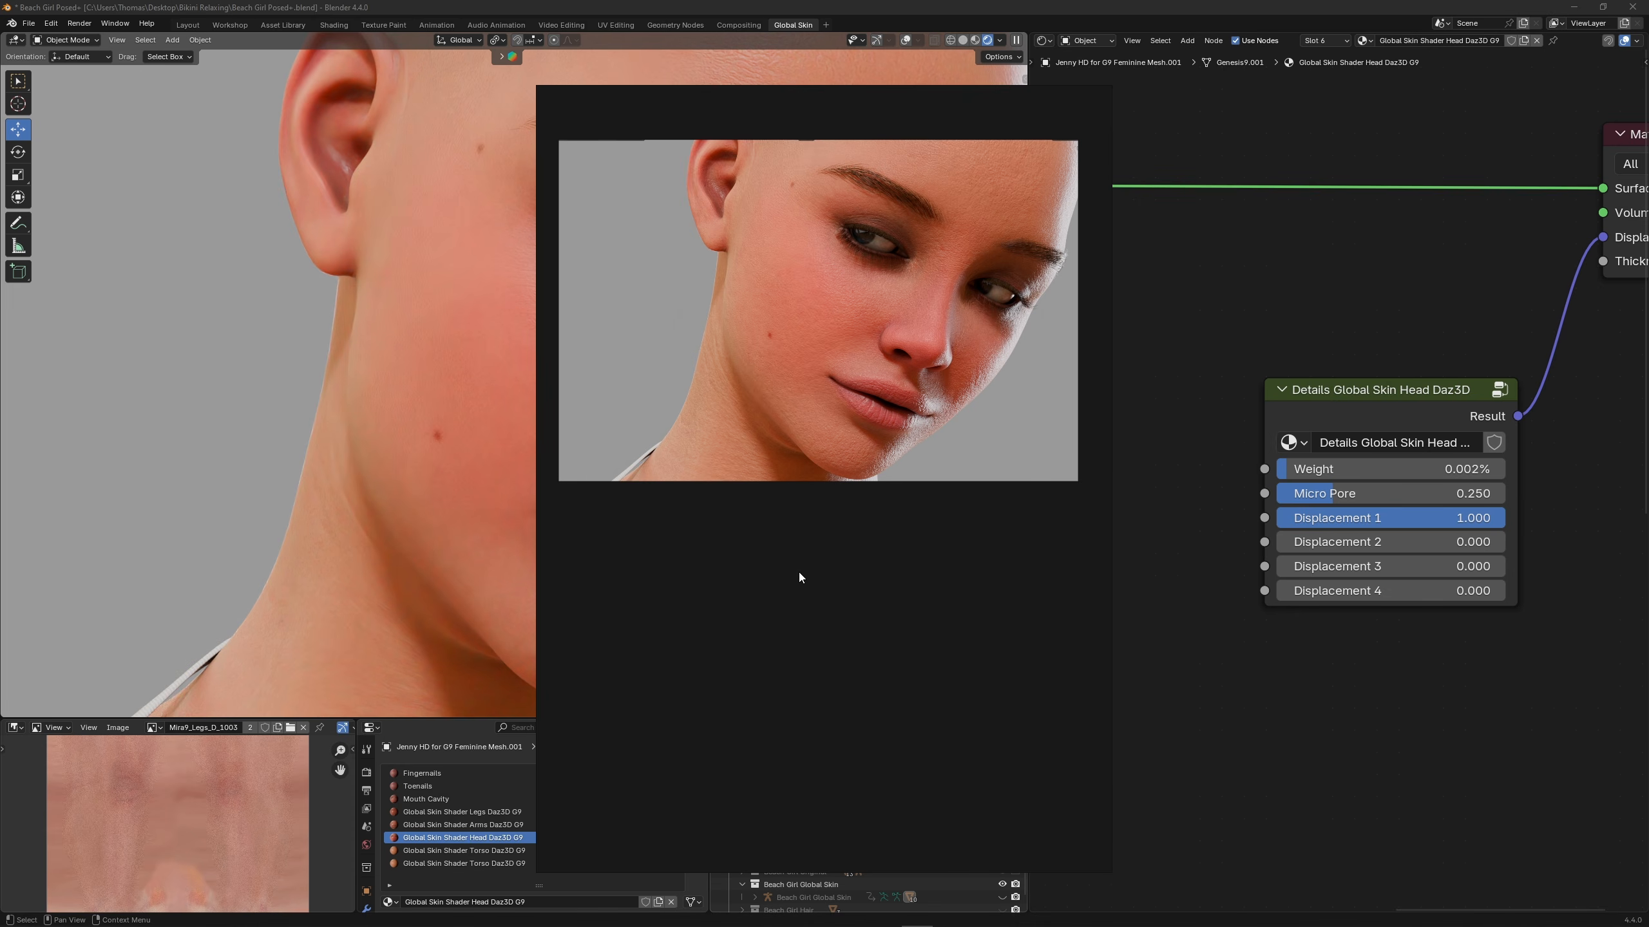
key(ctrl+v)
drag(798, 568, 837, 619)
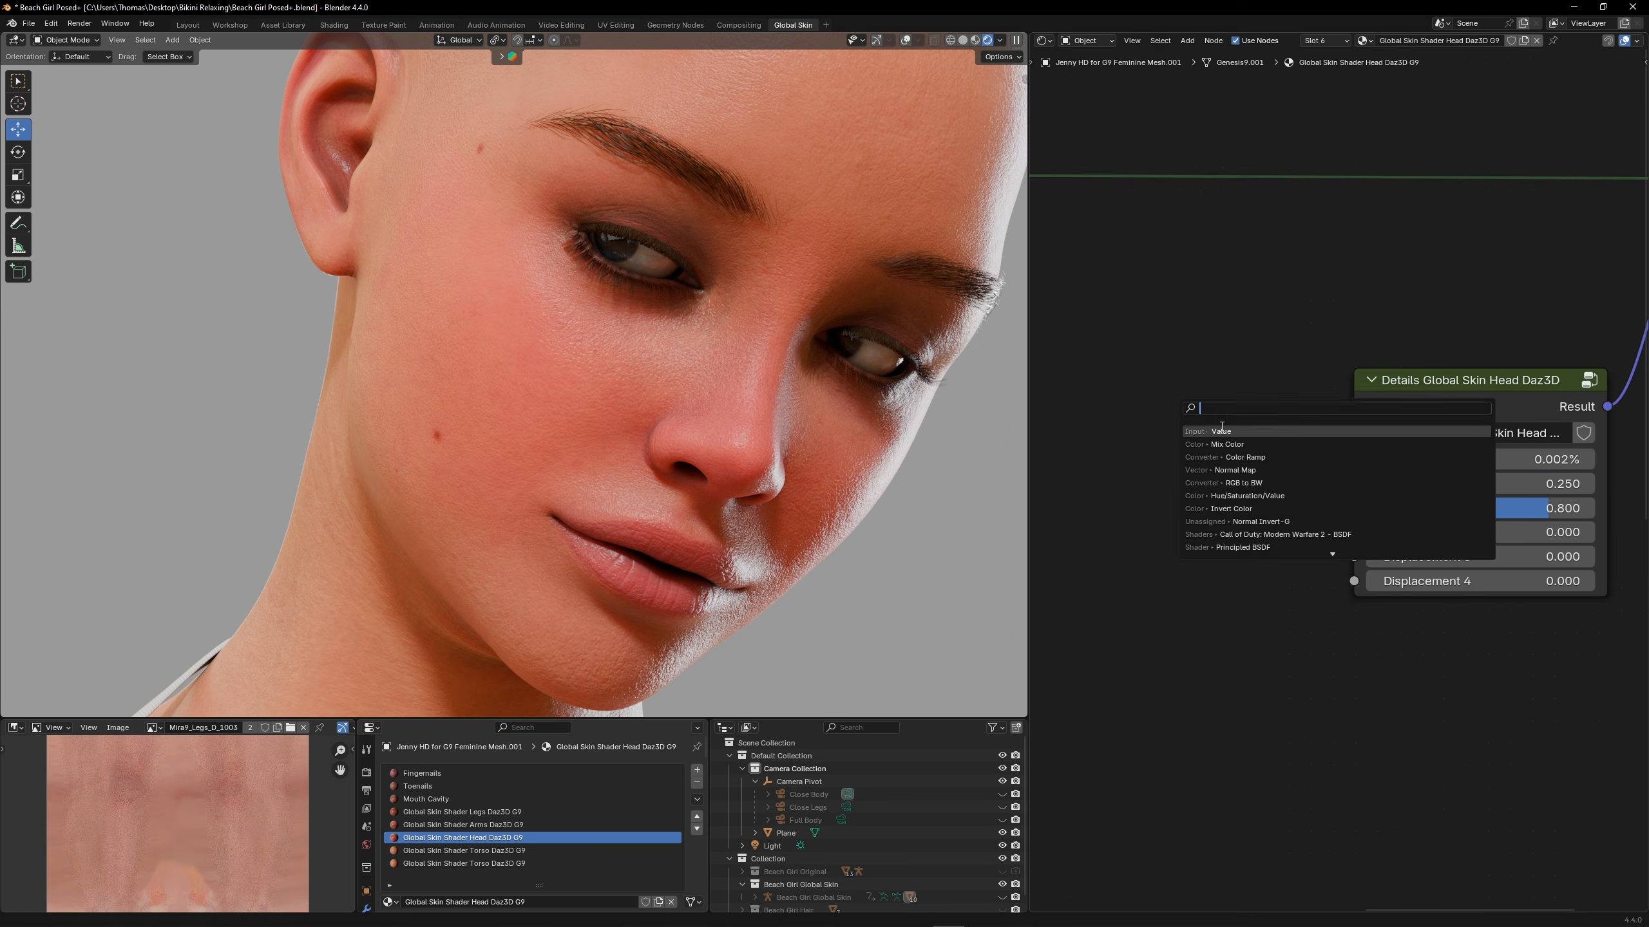
Place two Value nodes beside the head's Details node, one holding 0.002 and the other Displacement 1's value of 0.8
click(1193, 442)
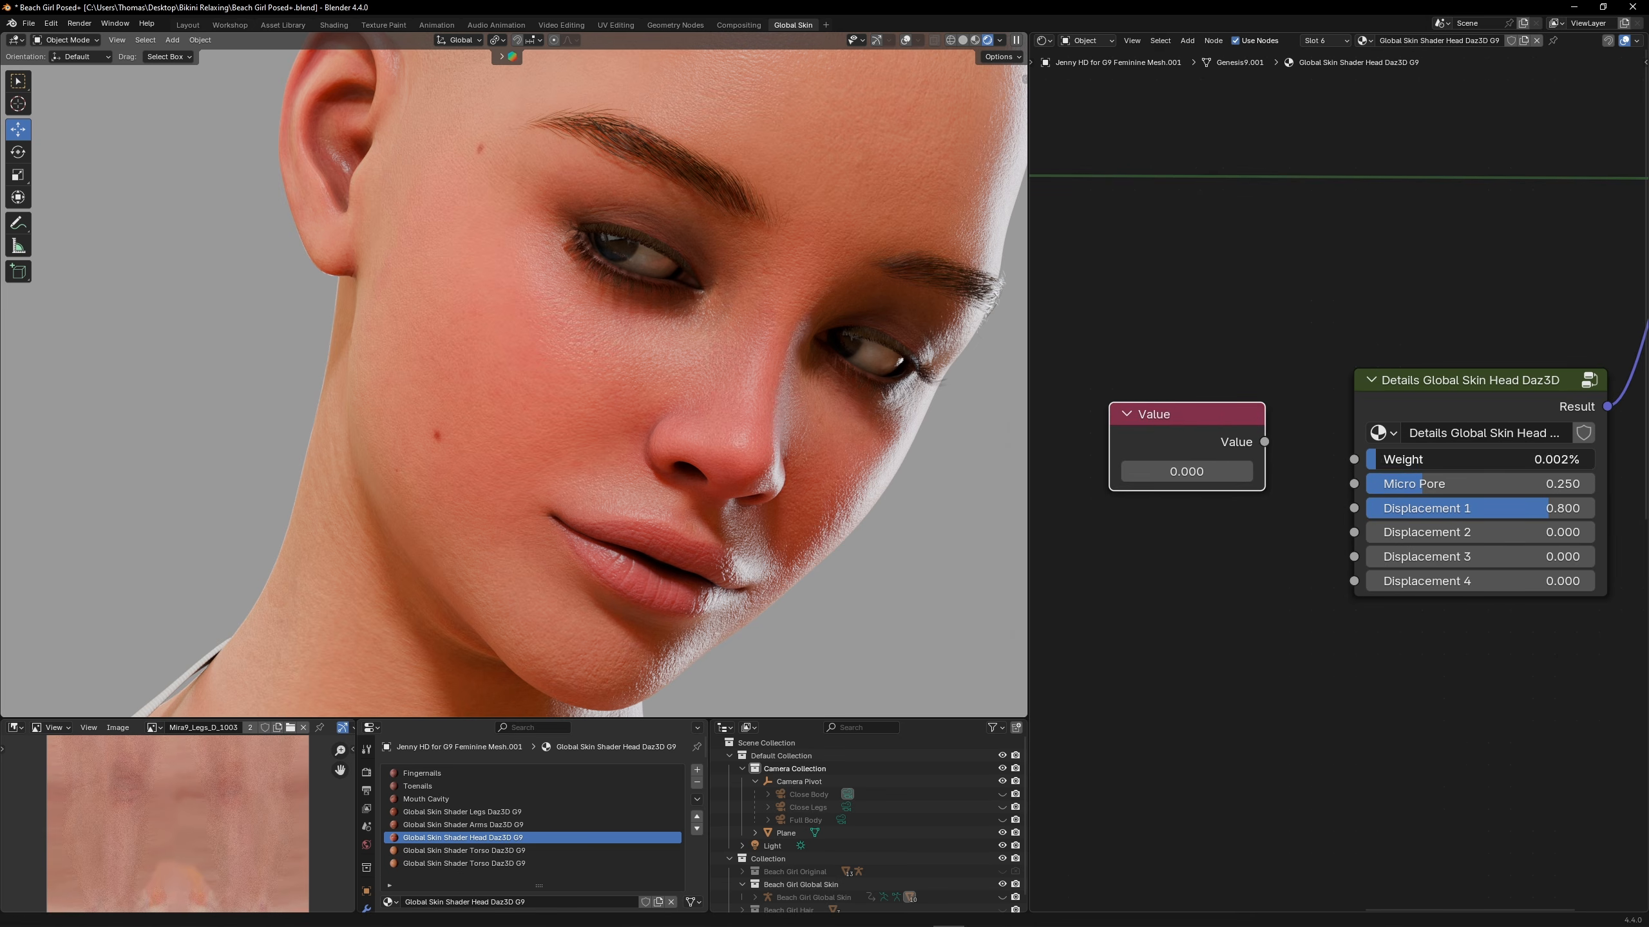
drag(1192, 442, 1173, 370)
key(ctrl+v)
drag(1170, 492, 1170, 517)
double_click(1480, 508)
key(ctrl+c)
double_click(1170, 542)
key(ctrl+v)
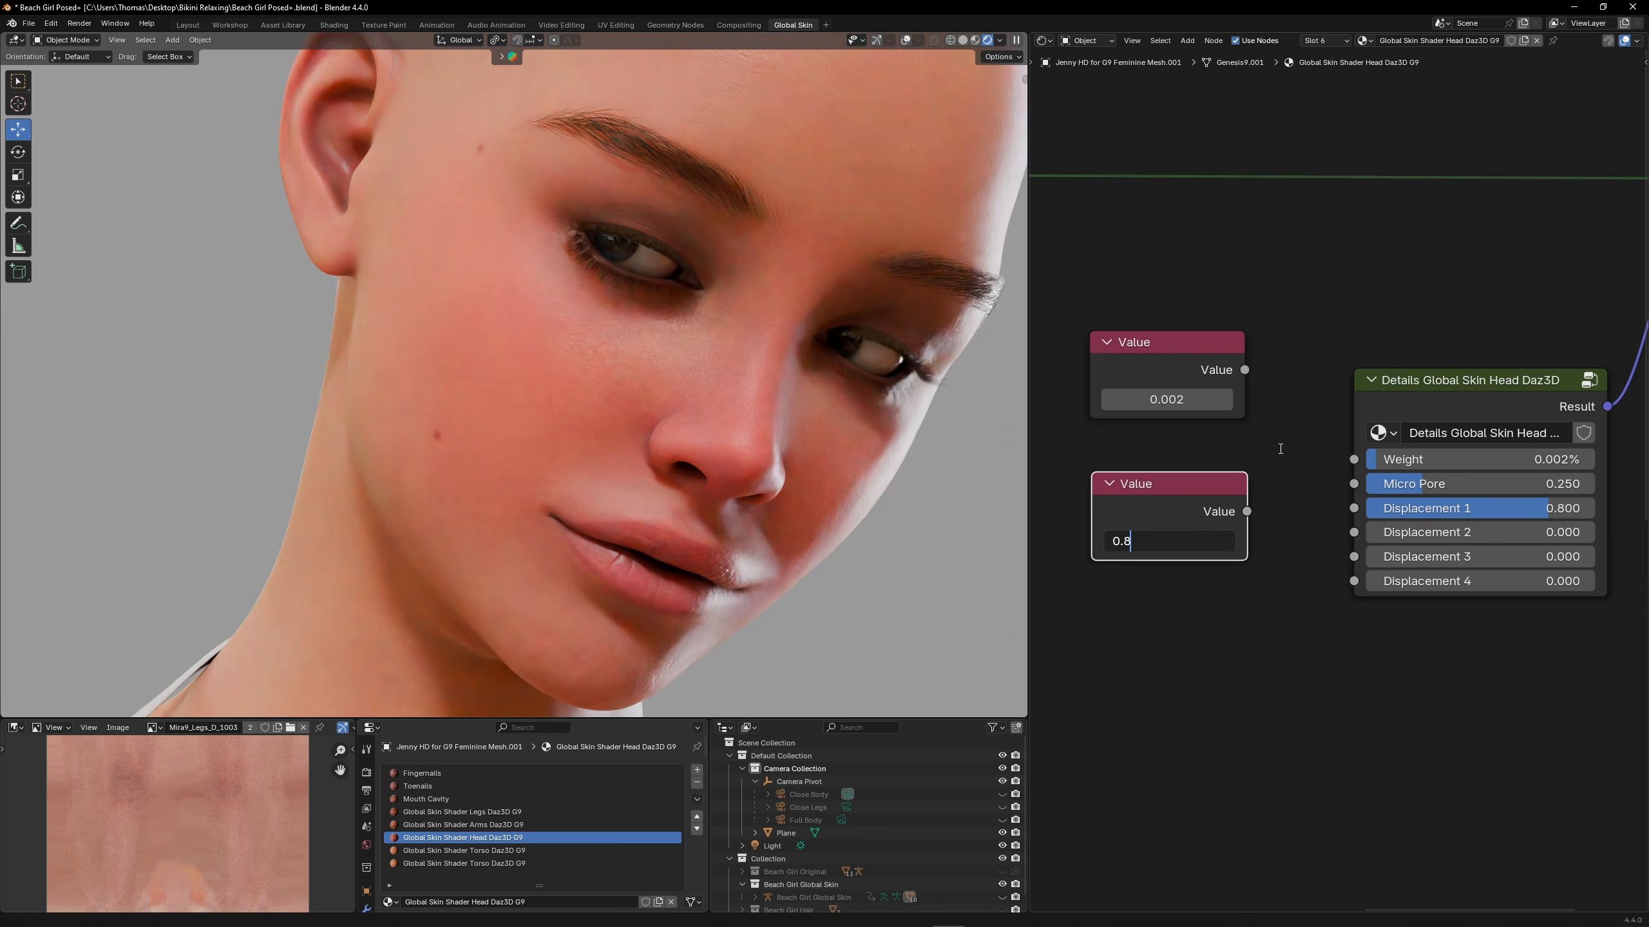
Turn the 0.002 Value node into a group named Weight and connect it to the Details node's Weight input
right_click(1166, 361)
click(1137, 434)
double_click(1139, 397)
text(Weight)
key(Return)
drag(1244, 369, 1350, 460)
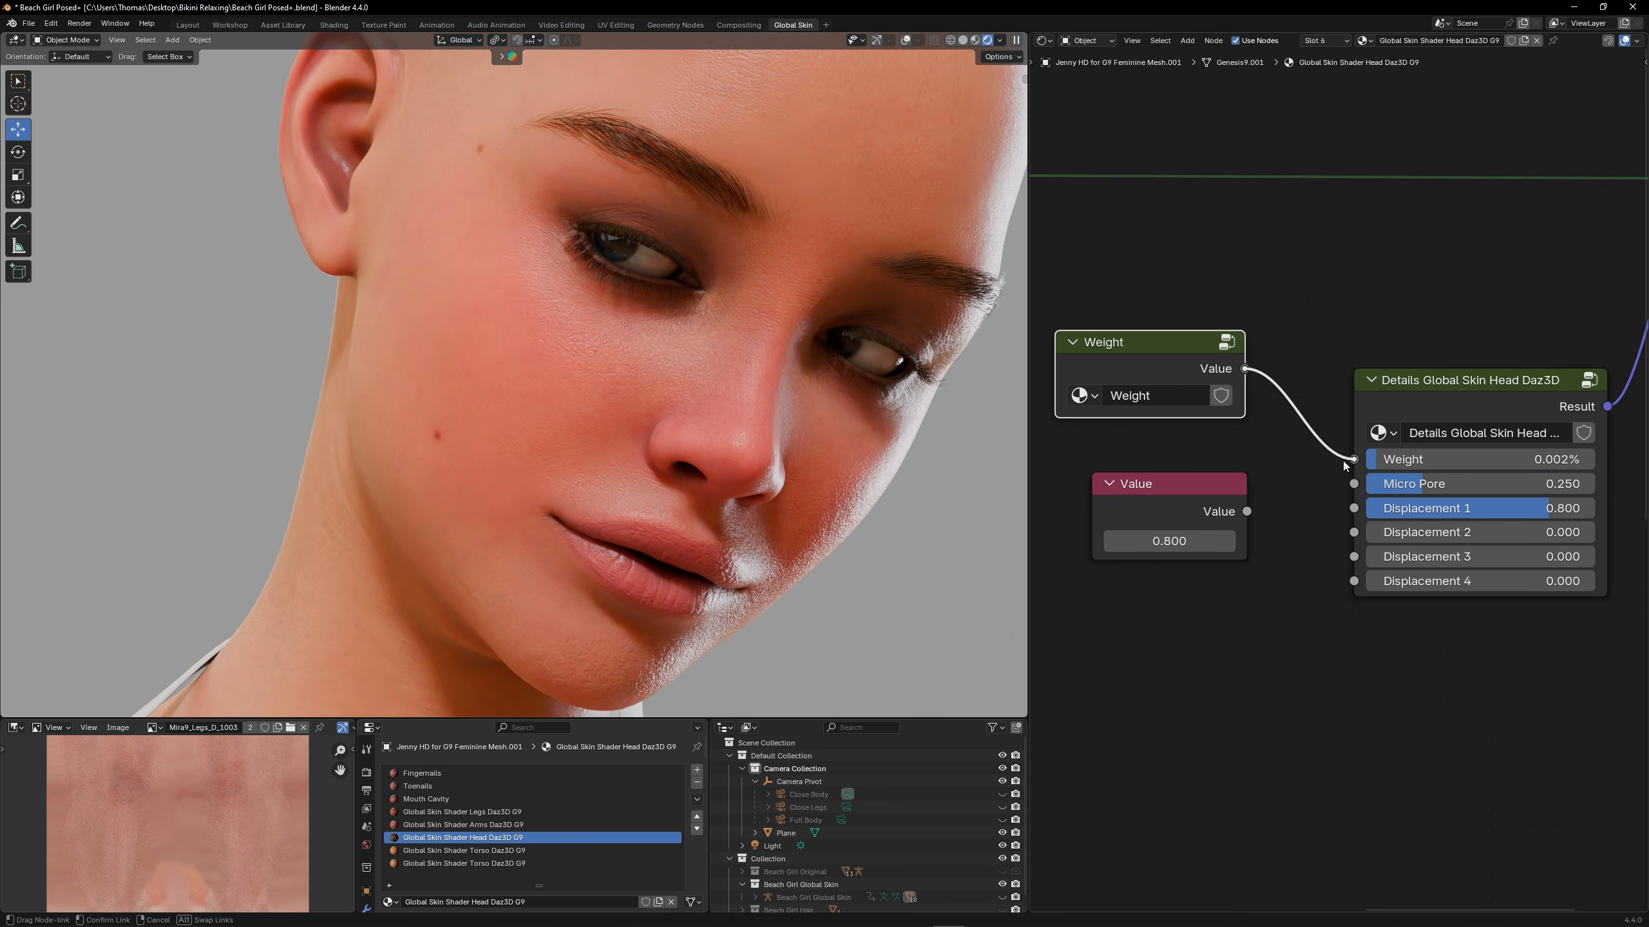
Group the 0.8 Value node under the name Displacement 1 and connect it to the Details node's Displacement 1 input
right_click(1176, 503)
click(1176, 505)
double_click(1186, 538)
text(Displacement 1)
key(Return)
drag(1246, 510, 1353, 508)
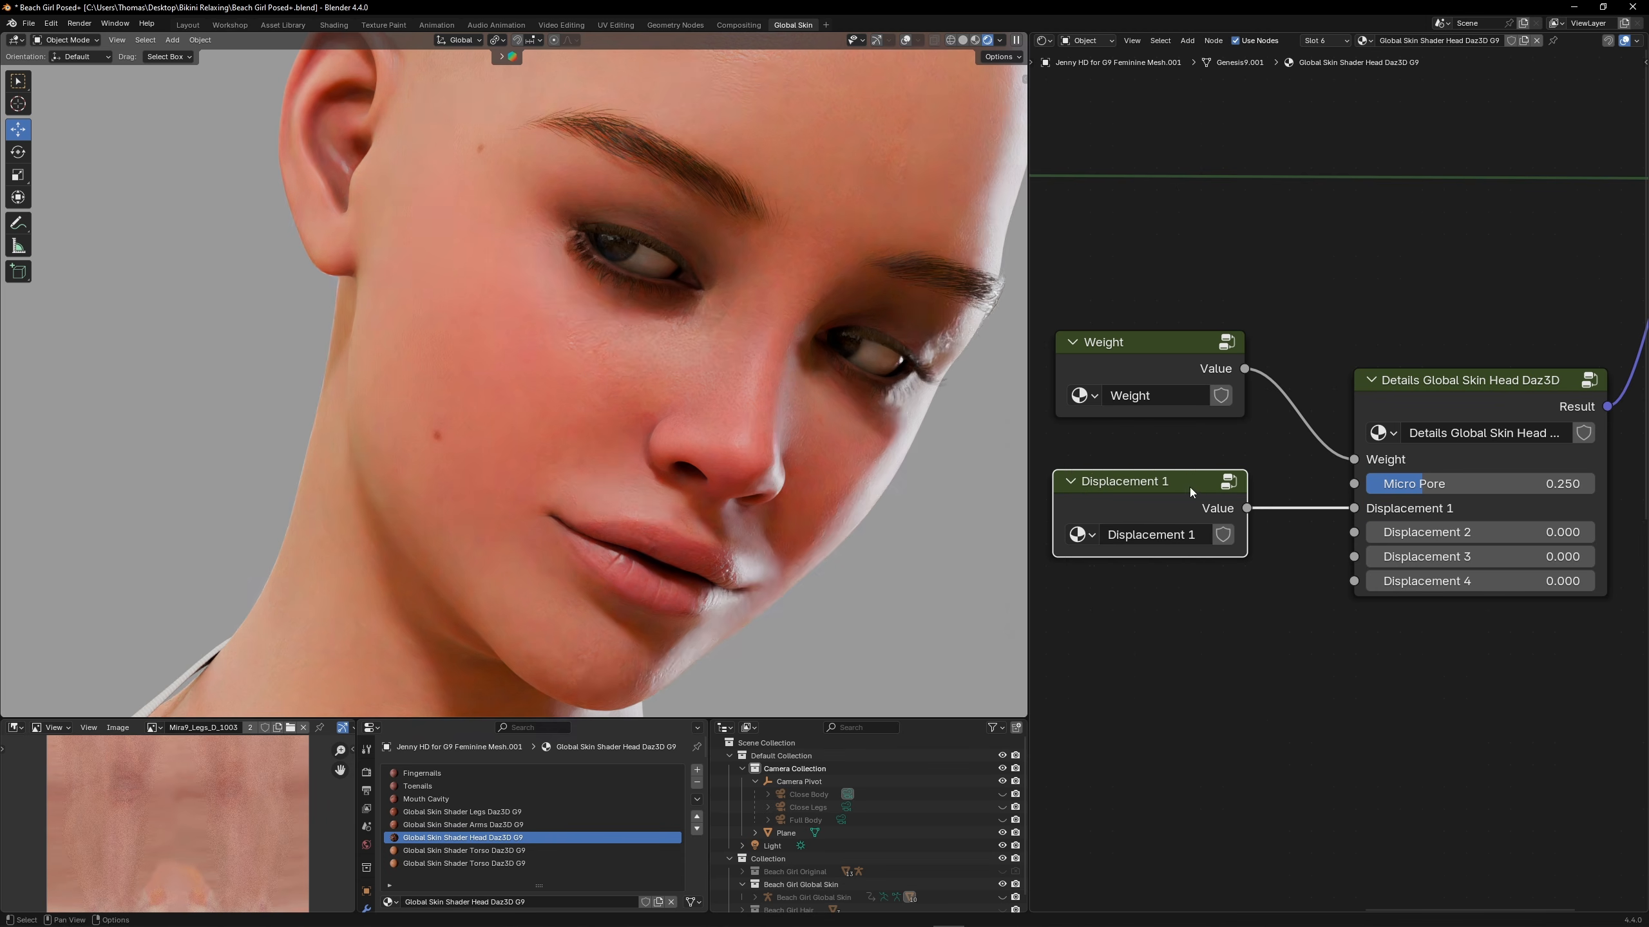
Copy the Weight and Displacement 1 groups into the torso material and connect them to the matching Details node inputs
right_click(1190, 492)
click(1176, 492)
click(464, 850)
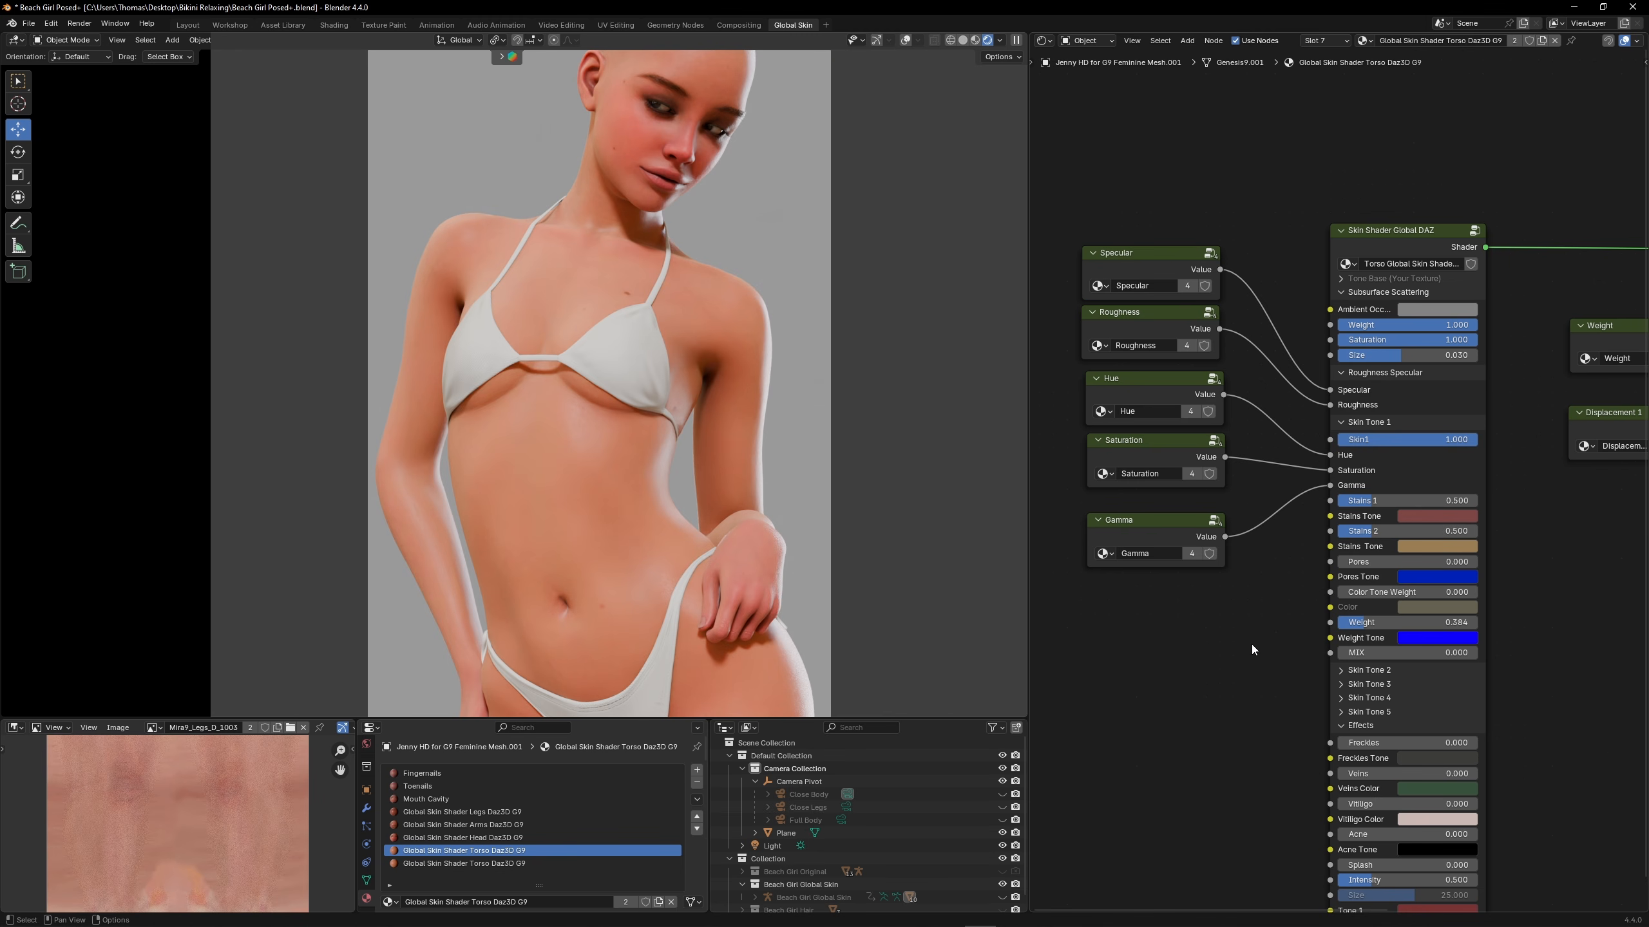
Raise Pores in the torso's Skin Tone 1 to 1.059
middle_drag(1250, 639, 1235, 489)
scroll(1233, 412, up, 5)
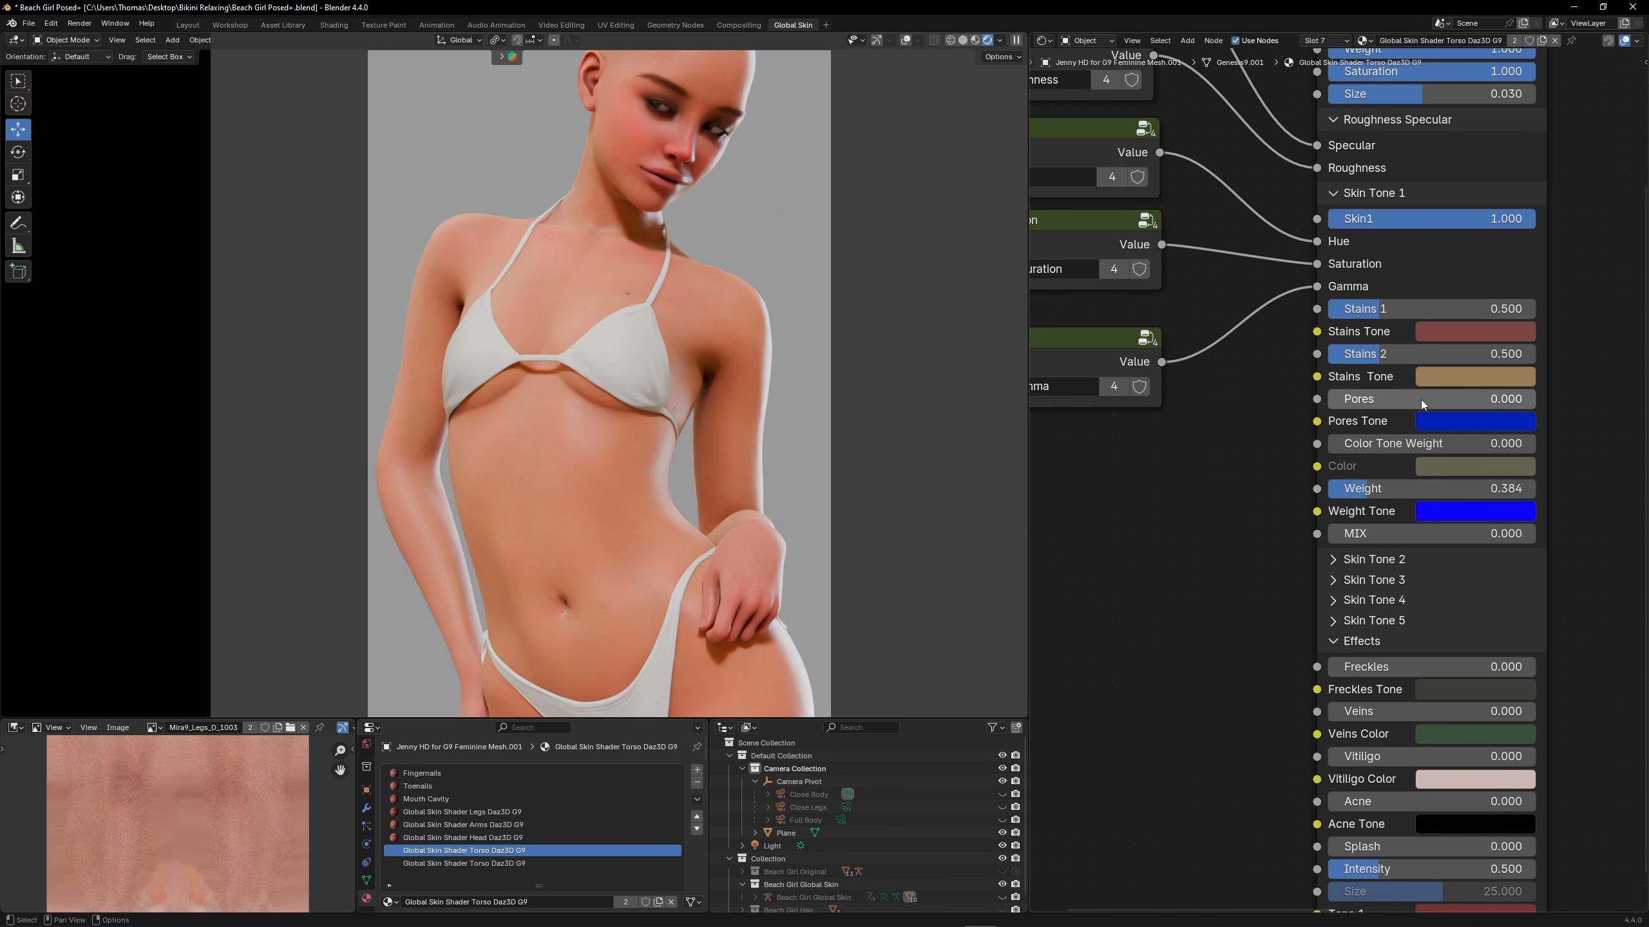
drag(1421, 399, 1530, 400)
middle_drag(1200, 390, 1284, 435)
Copy the torso's Gamma group node, place the copy below it, and make it an independent group named Pores
click(1116, 384)
right_click(1116, 384)
click(1115, 384)
key(ctrl+v)
click(1214, 555)
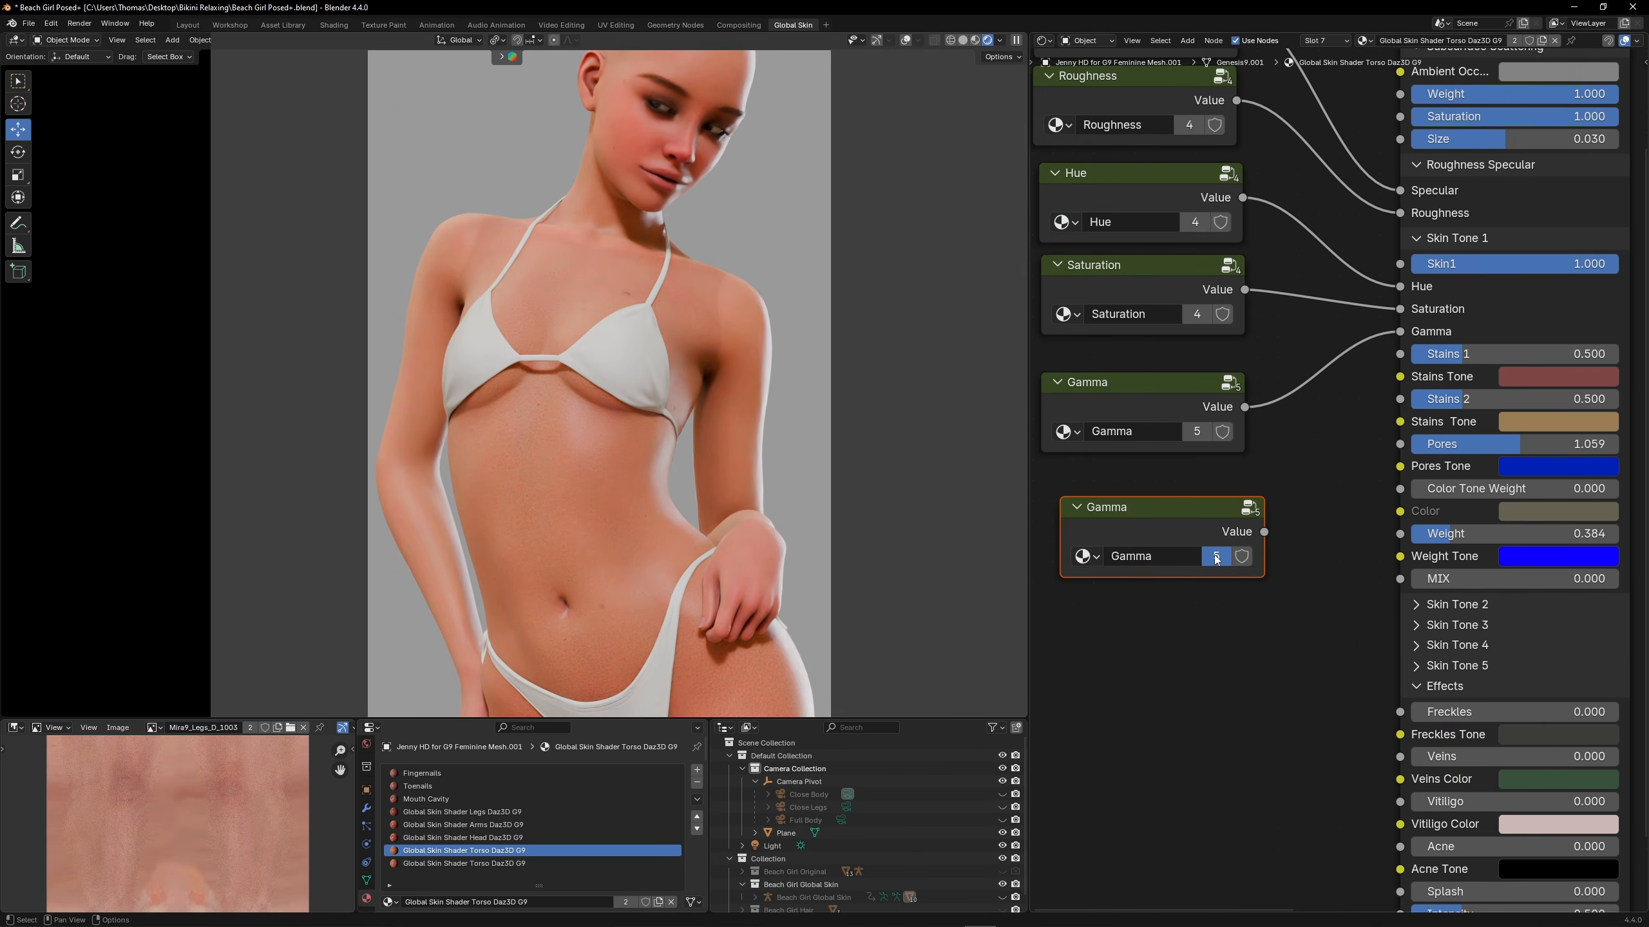
click(1180, 556)
text(Pores)
key(Return)
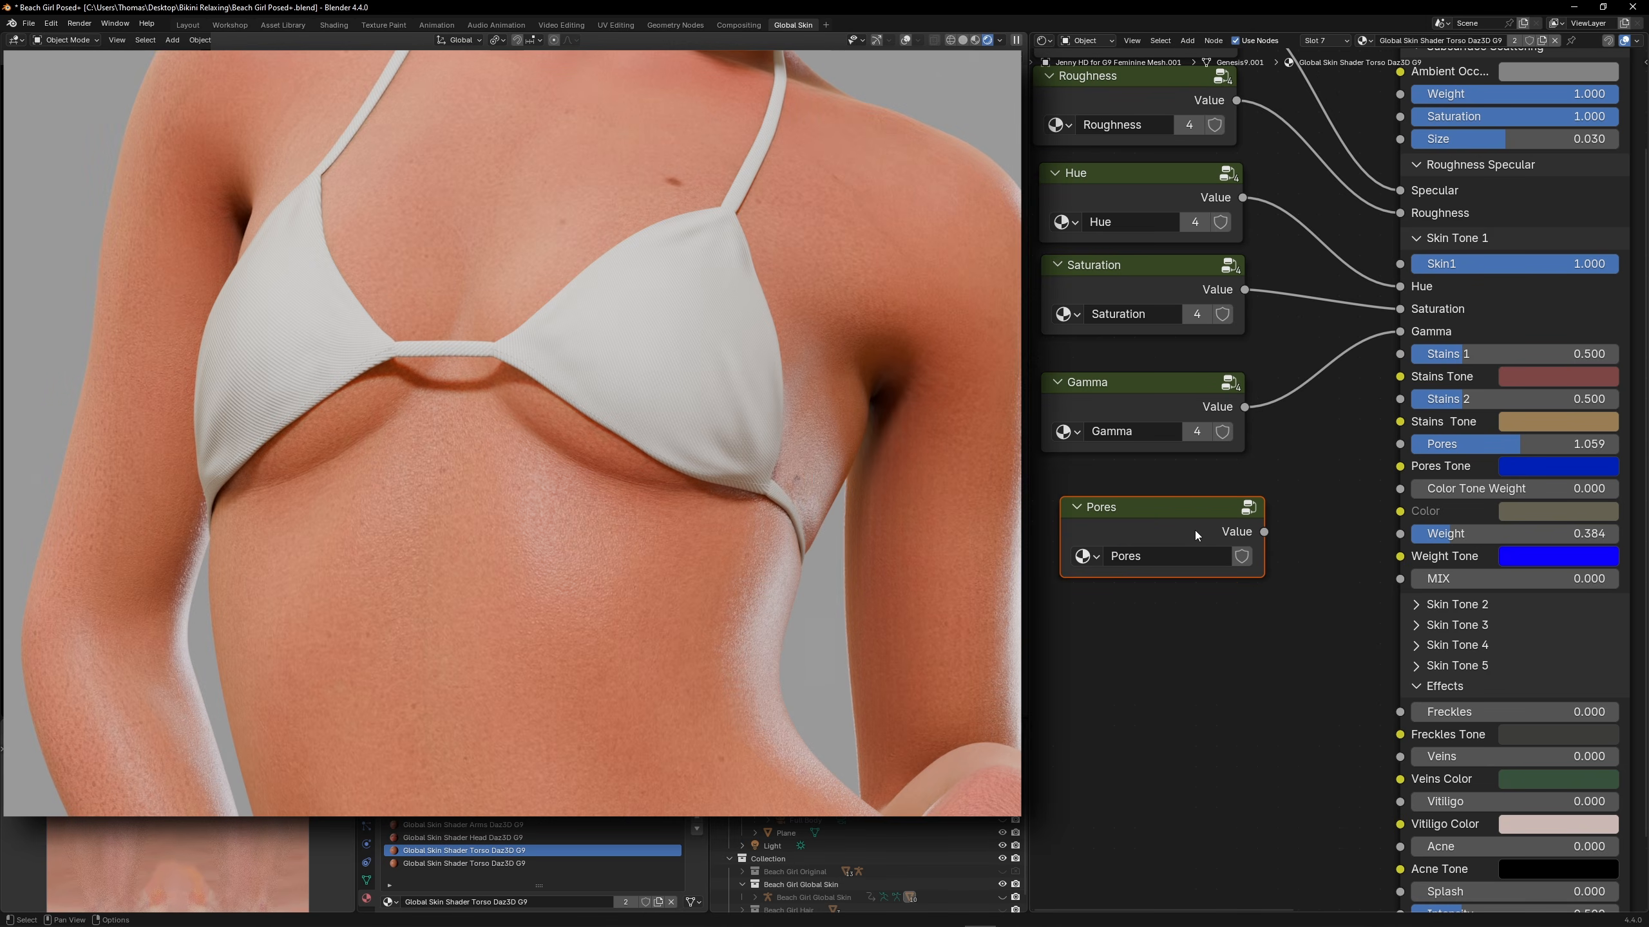
Set the Value inside the Pores group to 1.0 and connect the group to the Skin Tone 1 Pores input
click(1196, 531)
key(Tab)
double_click(1309, 510)
text(1.0)
key(Return)
key(Tab)
drag(1264, 531, 1400, 443)
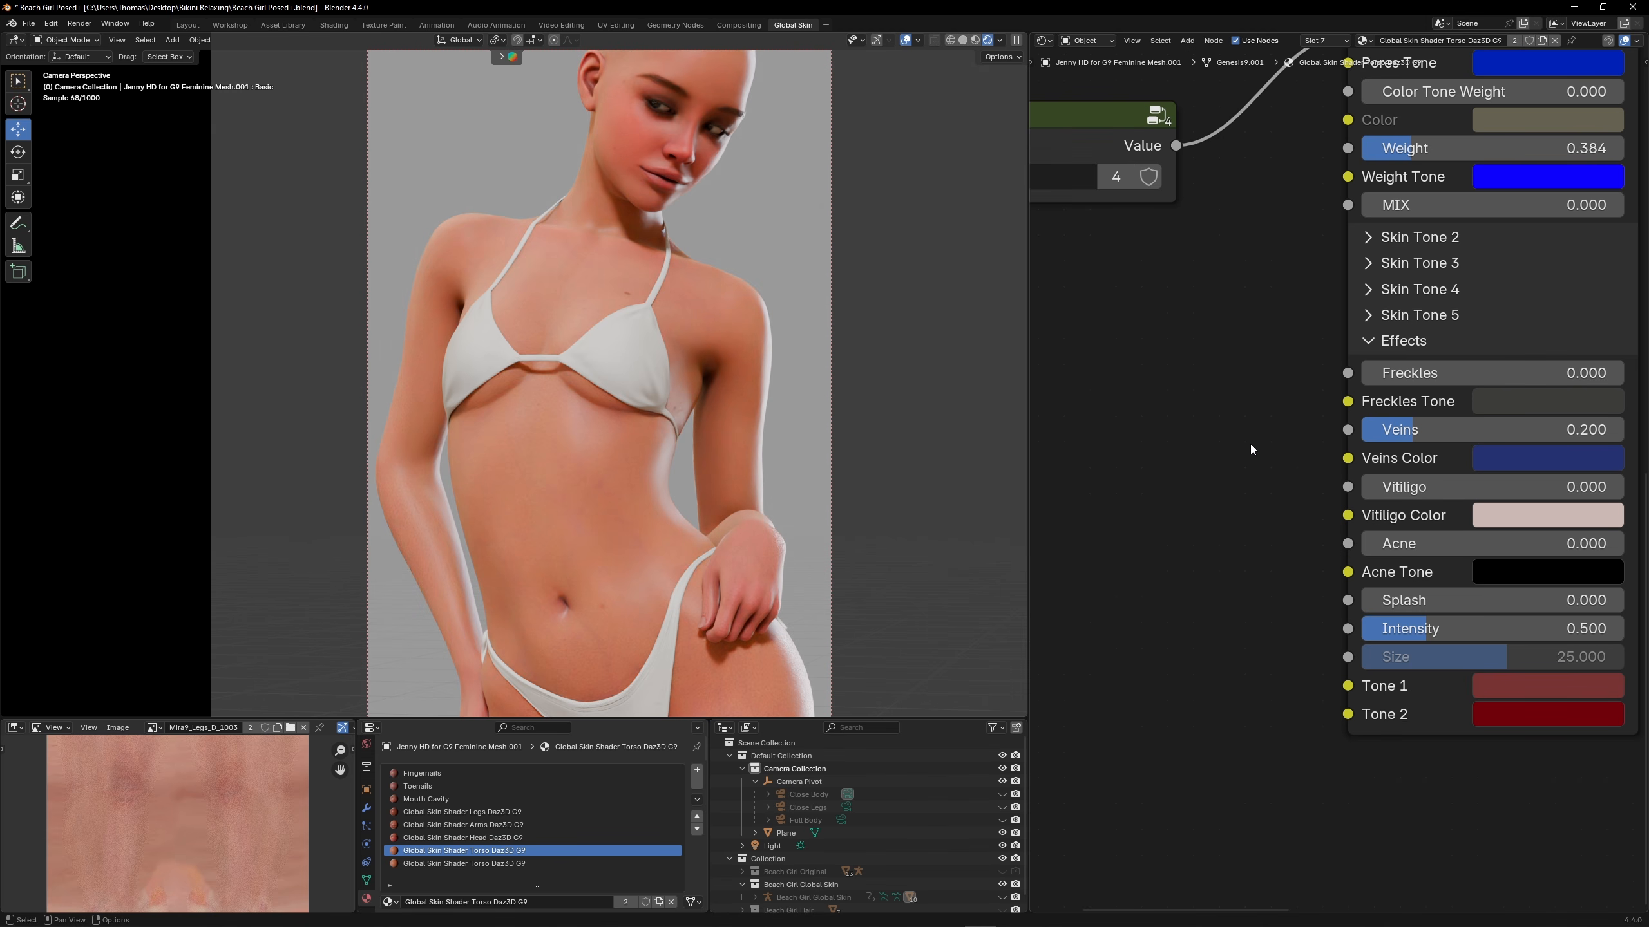
Add a Value node beside the torso shader's Effects section and copy the Veins value of 0.2 into it
key(shift+a)
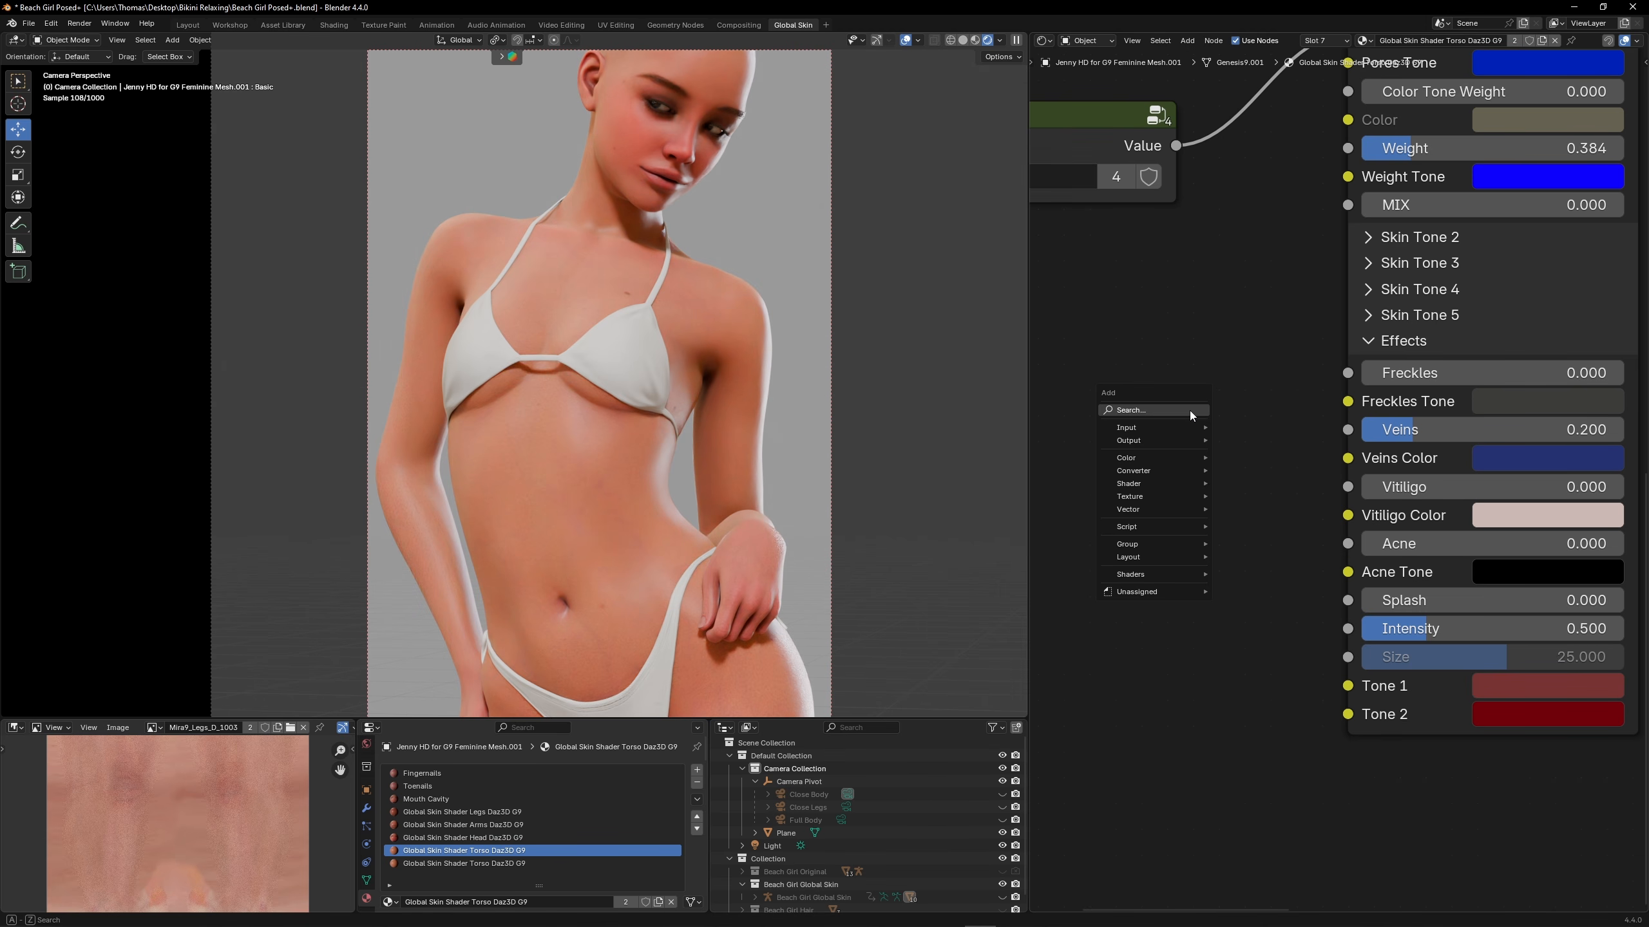
click(1190, 409)
click(1223, 433)
click(1106, 344)
click(1389, 432)
key(ctrl+c)
click(1201, 415)
key(ctrl+v)
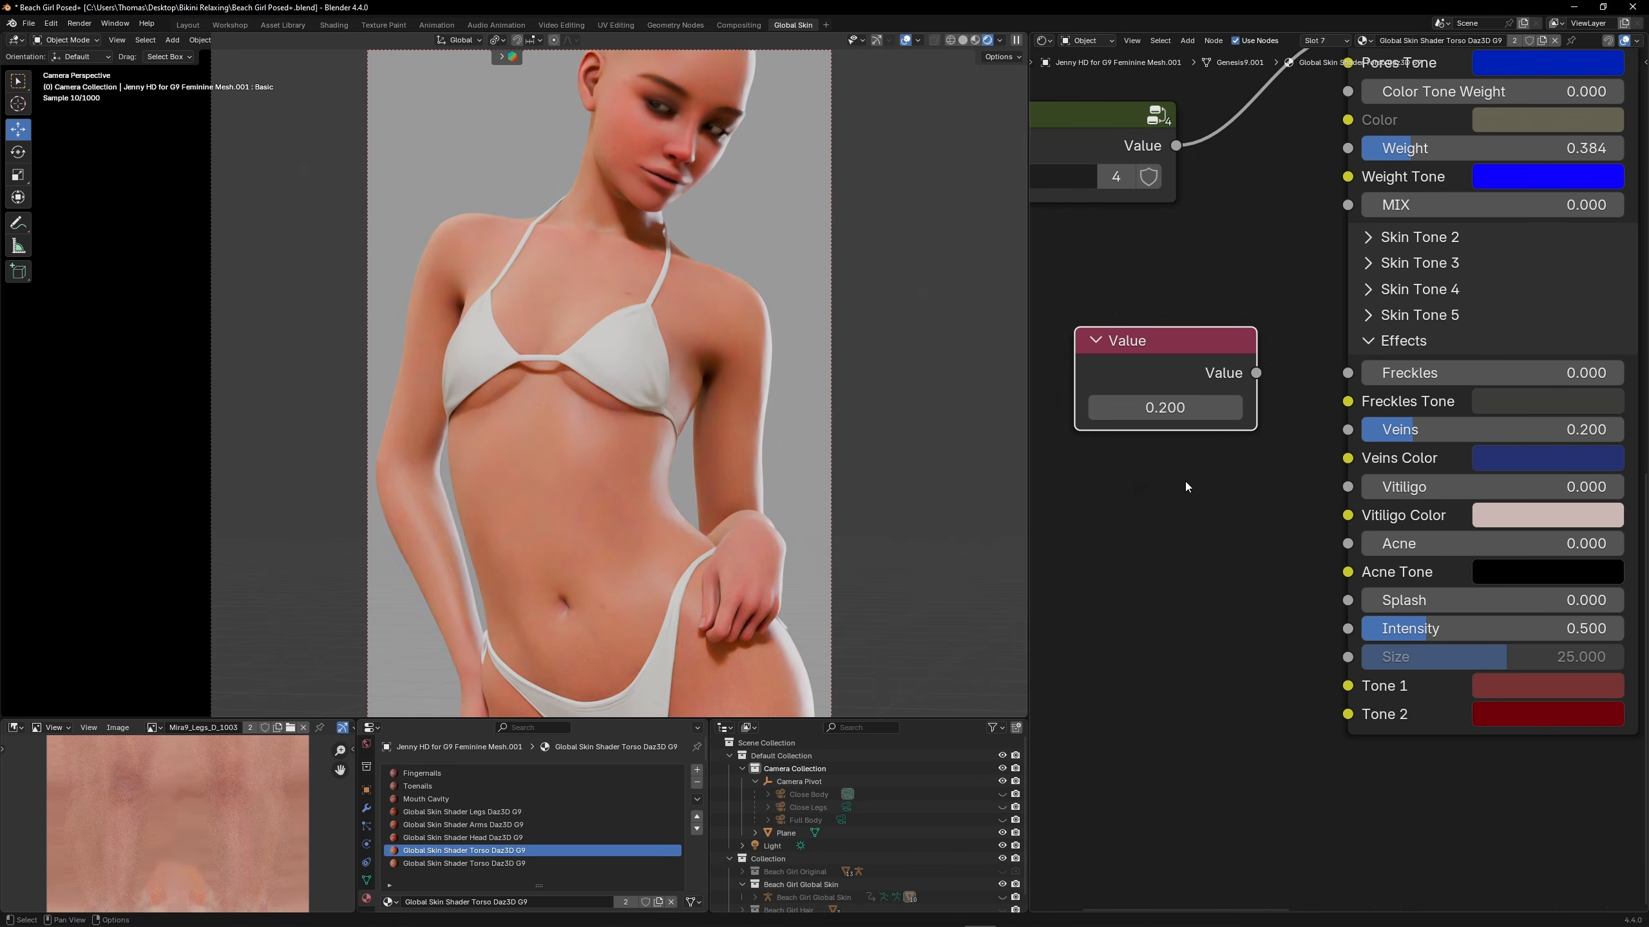
Add an RGB node and place it below the 0.2 Value node
key(shift+a)
click(1164, 476)
text(rgb)
click(1226, 497)
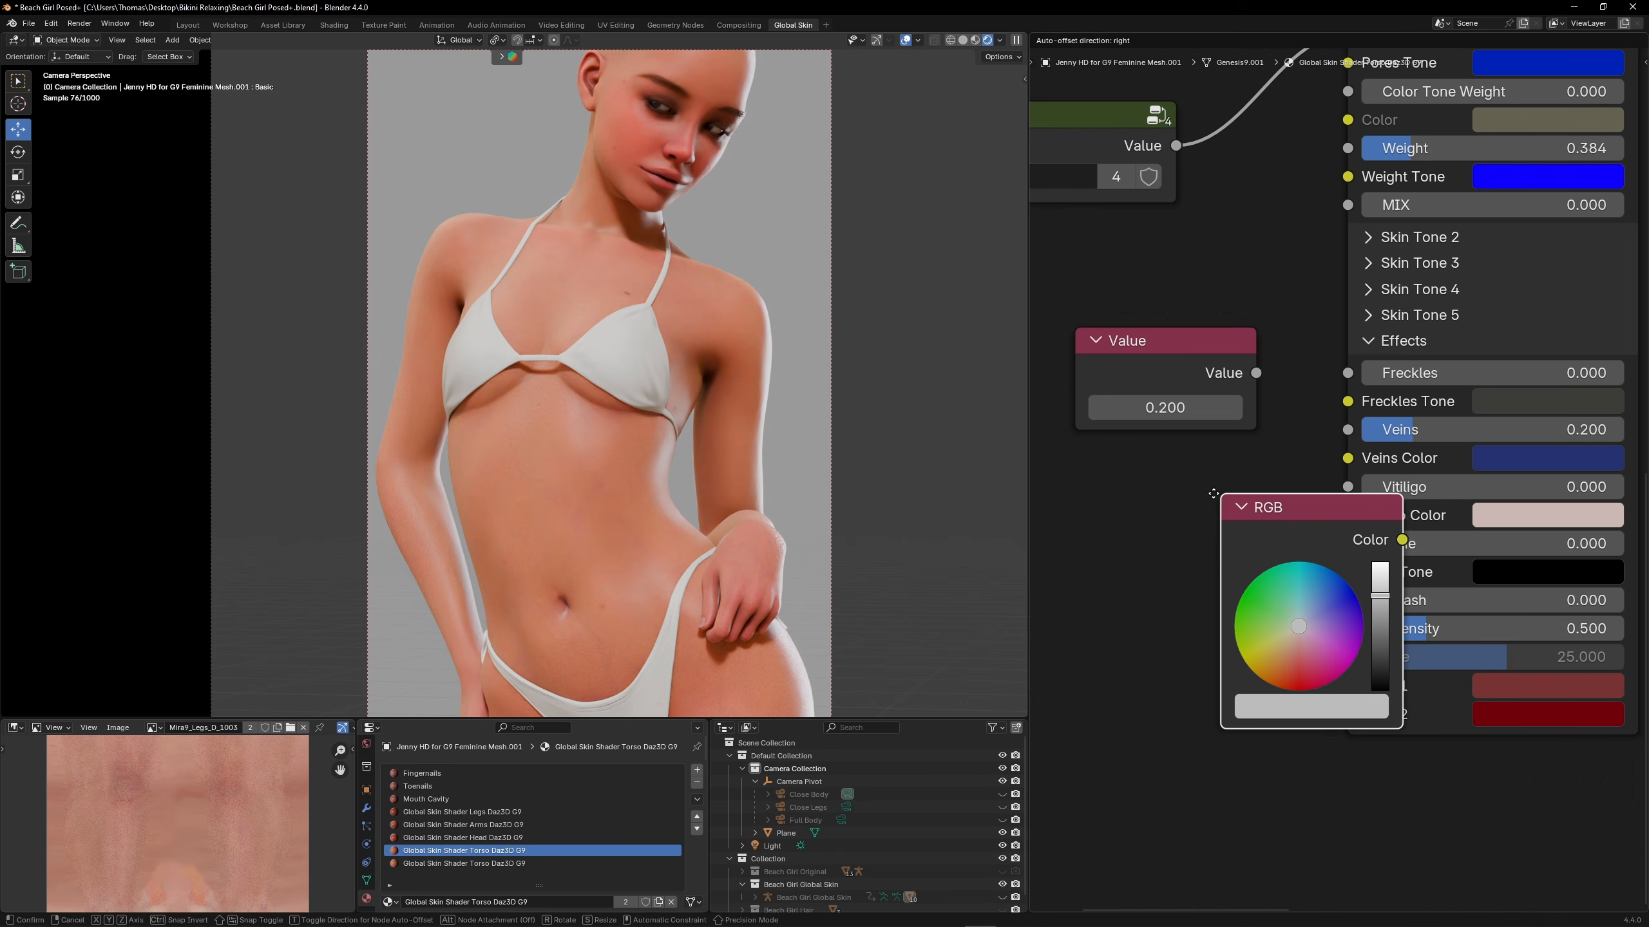
click(1070, 447)
Copy the Veins Color #253270FF into the RGB node and connect the Value and RGB nodes to the Veins and Veins Color inputs
click(1512, 459)
click(1480, 419)
key(ctrl+c)
key(Return)
click(1170, 660)
click(1162, 619)
key(ctrl+v)
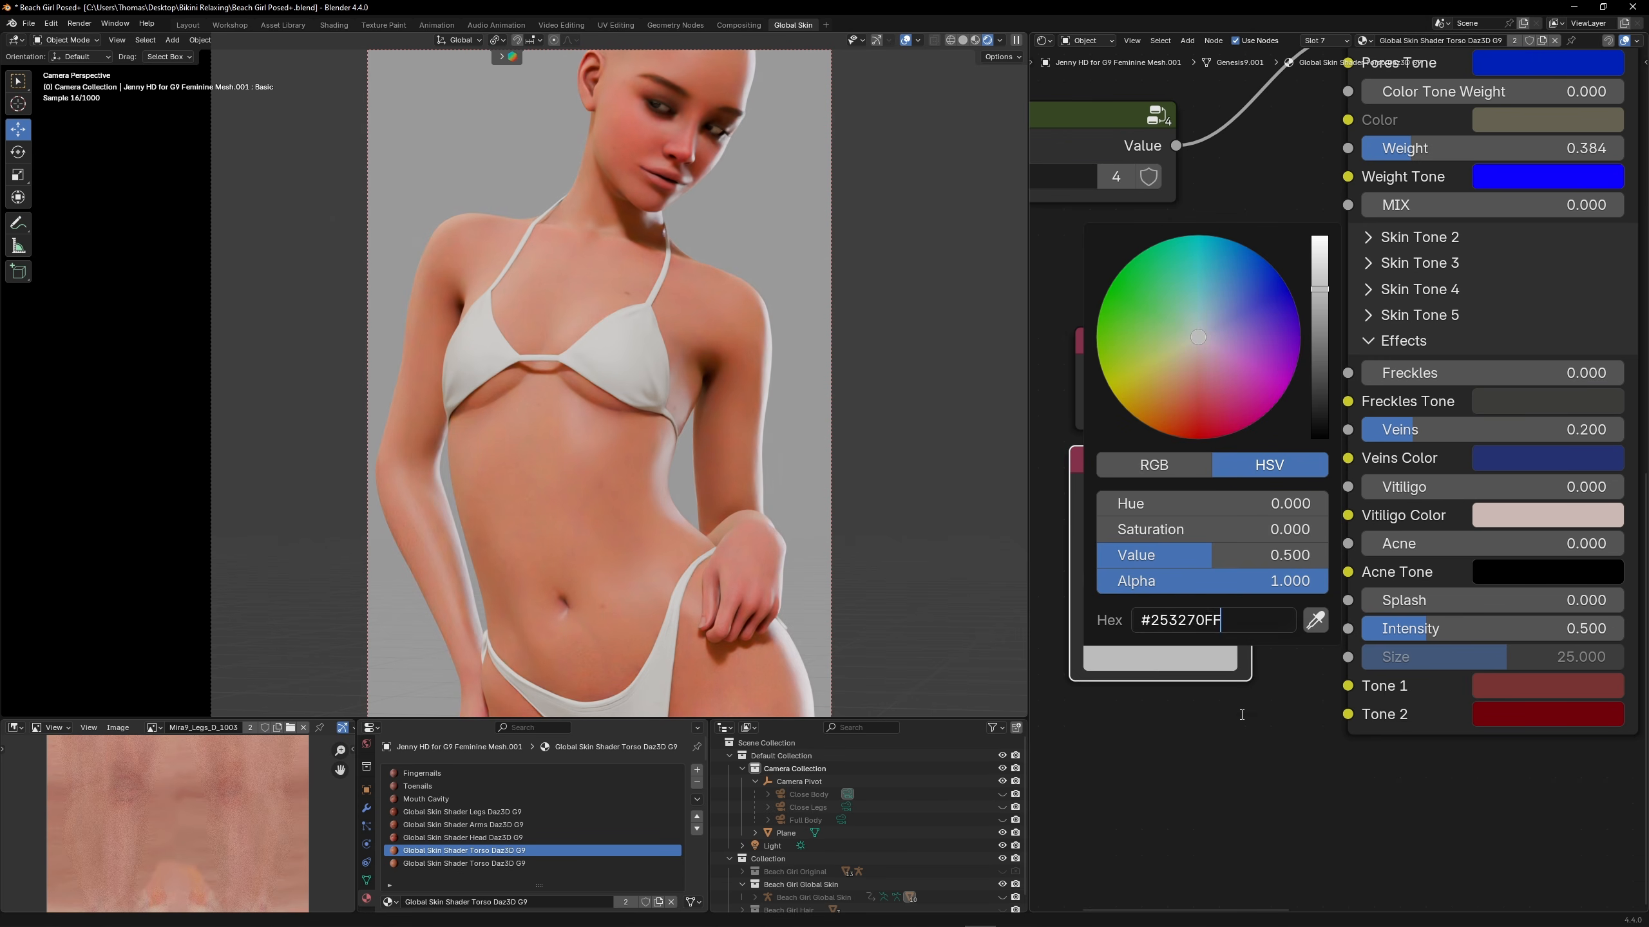
click(1324, 477)
drag(1349, 459, 1251, 492)
drag(1255, 373, 1348, 435)
Group the connected Value and RGB nodes and name the group Veins
drag(1072, 279, 1226, 534)
right_click(1180, 466)
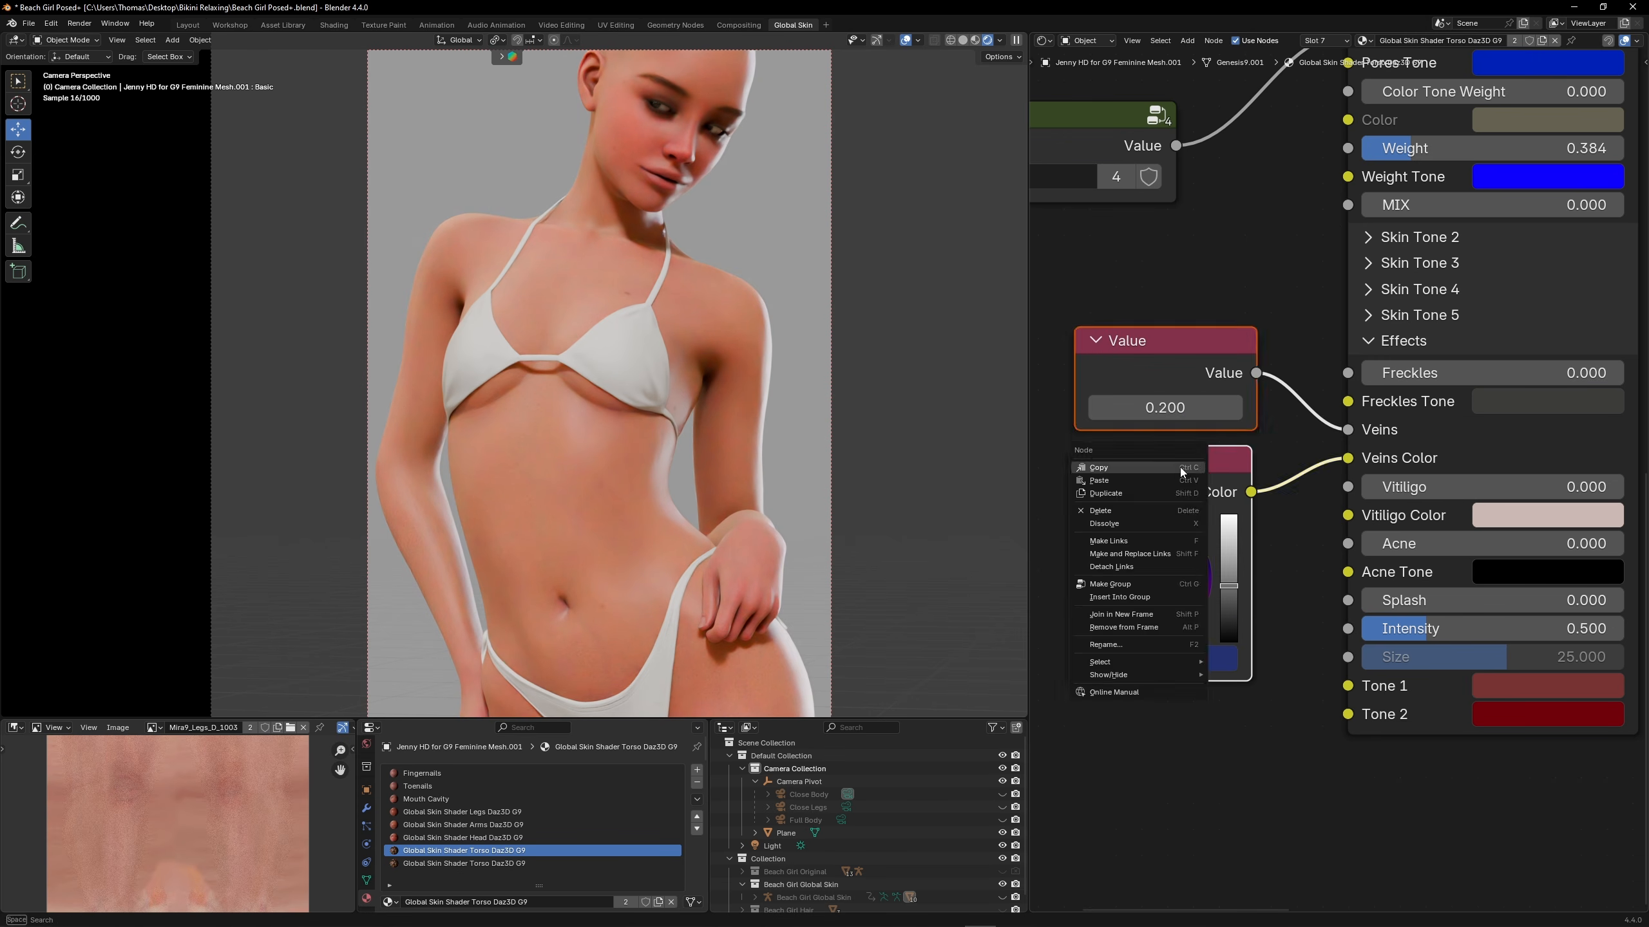
click(1126, 582)
key(Tab)
scroll(1107, 436, down, 1)
middle_drag(1107, 436, 1205, 446)
drag(1175, 449, 1116, 456)
double_click(1257, 498)
text(V)
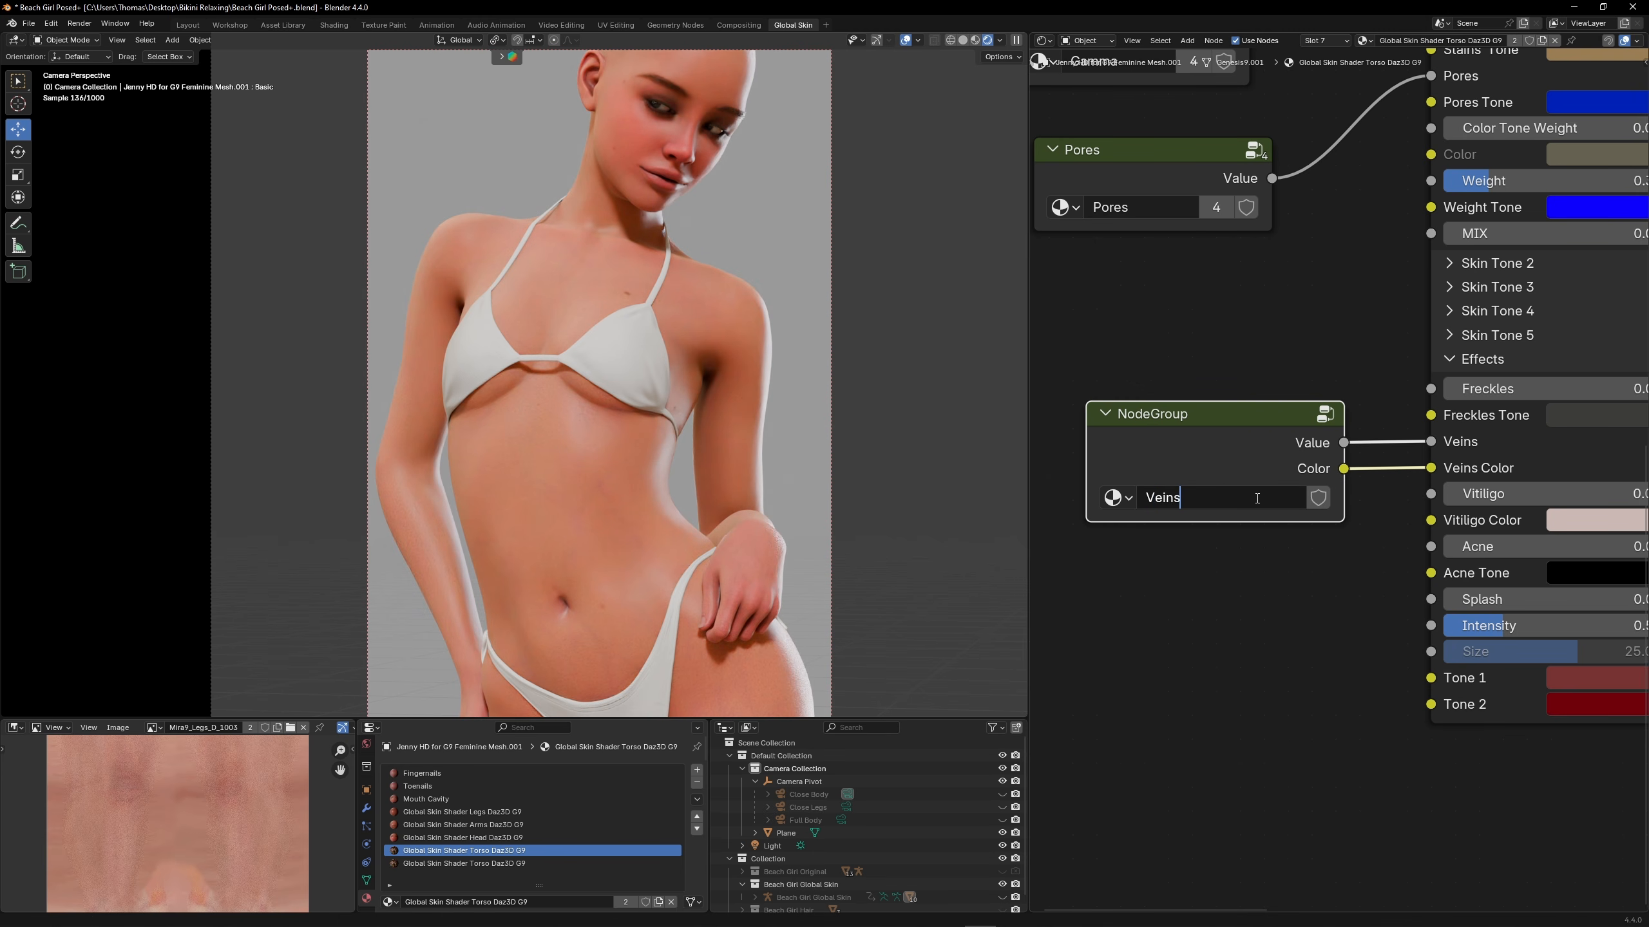
text(eins)
key(Return)
Shift the RGB node's color inside the Veins group slightly from indigo toward a cyan-leaning blue
key(Tab)
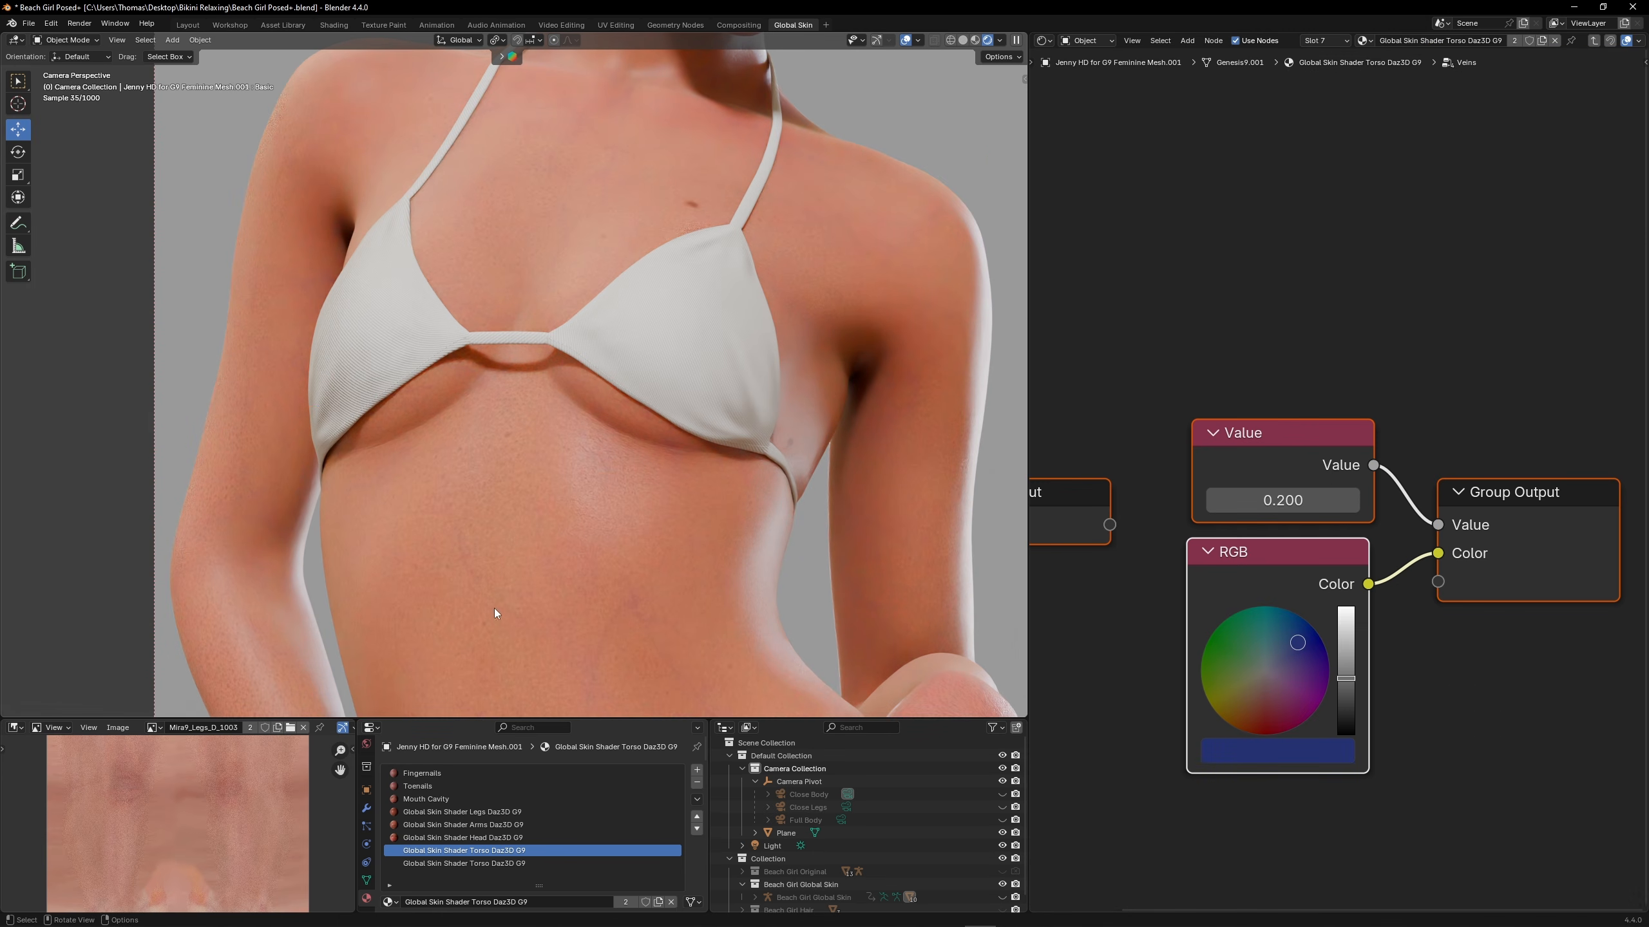
drag(1305, 646, 1291, 629)
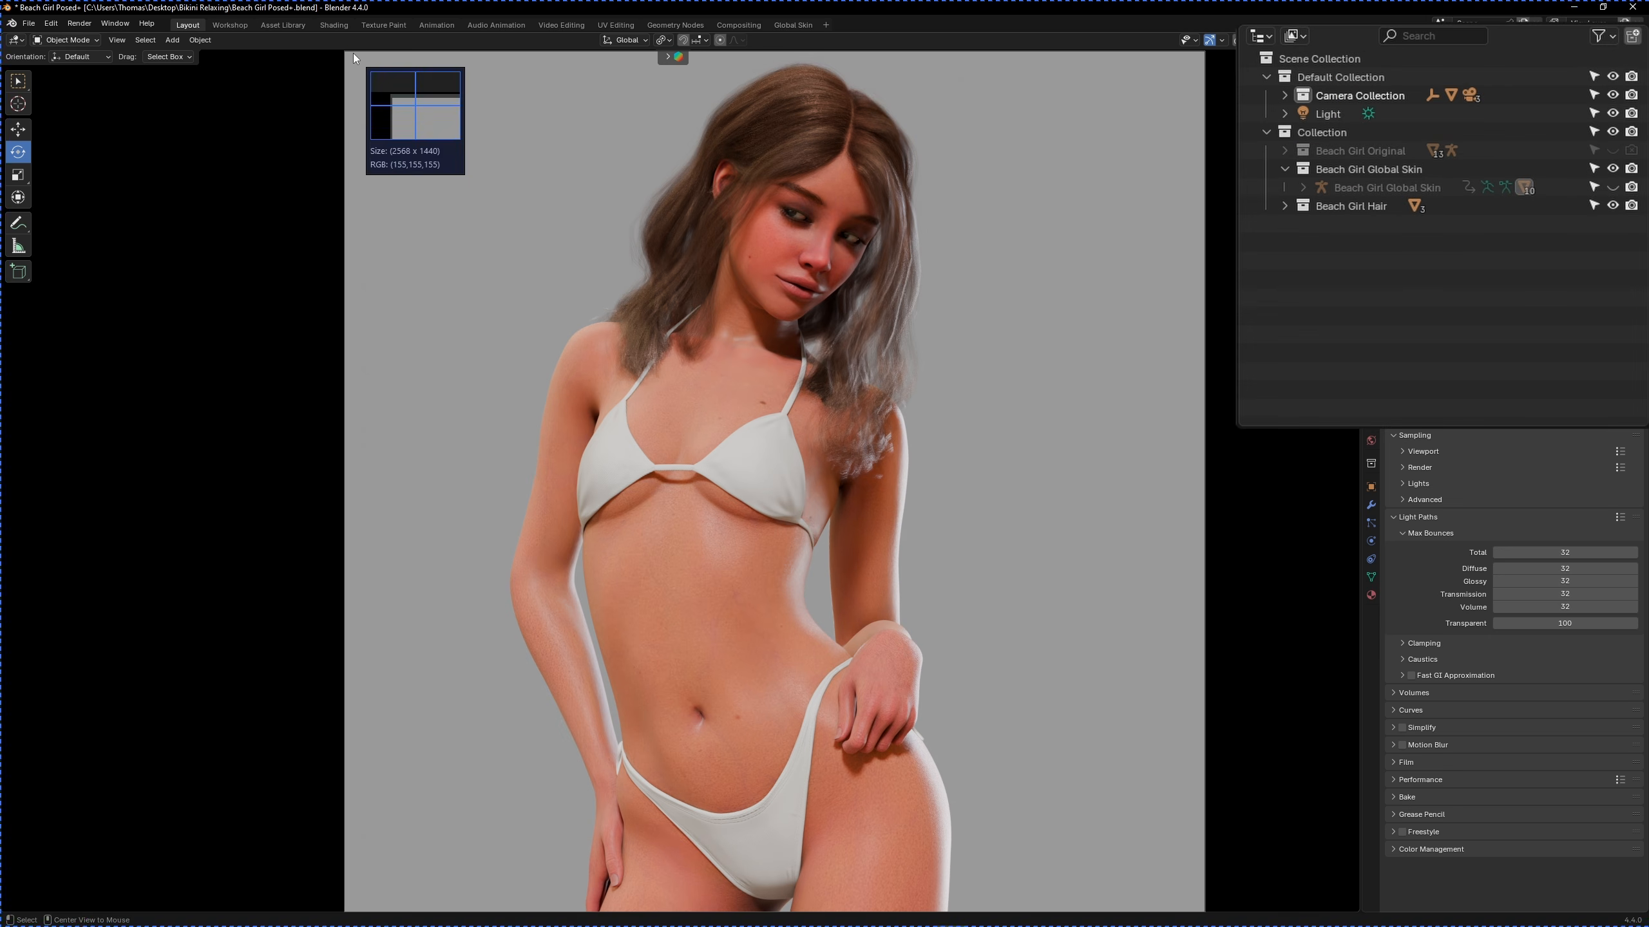
Capture matching viewport screenshots of Beach Girl Global Skin and Beach Girl Original by swapping the visibility of their collections
drag(353, 53, 1203, 910)
click(1120, 36)
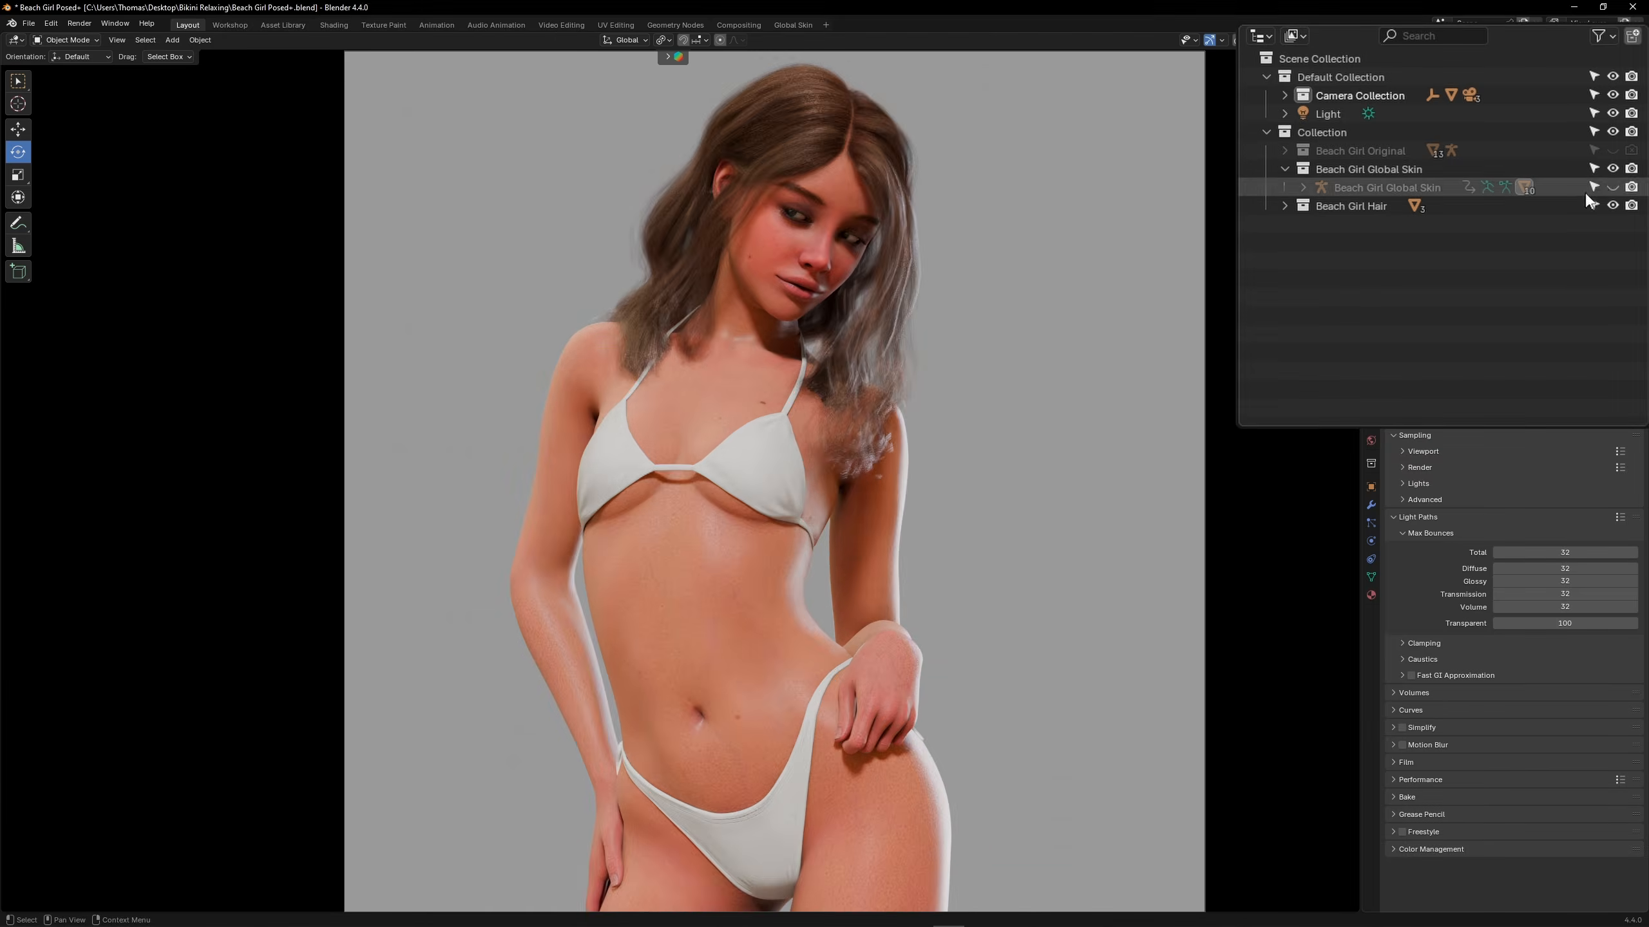
click(1613, 151)
click(1612, 169)
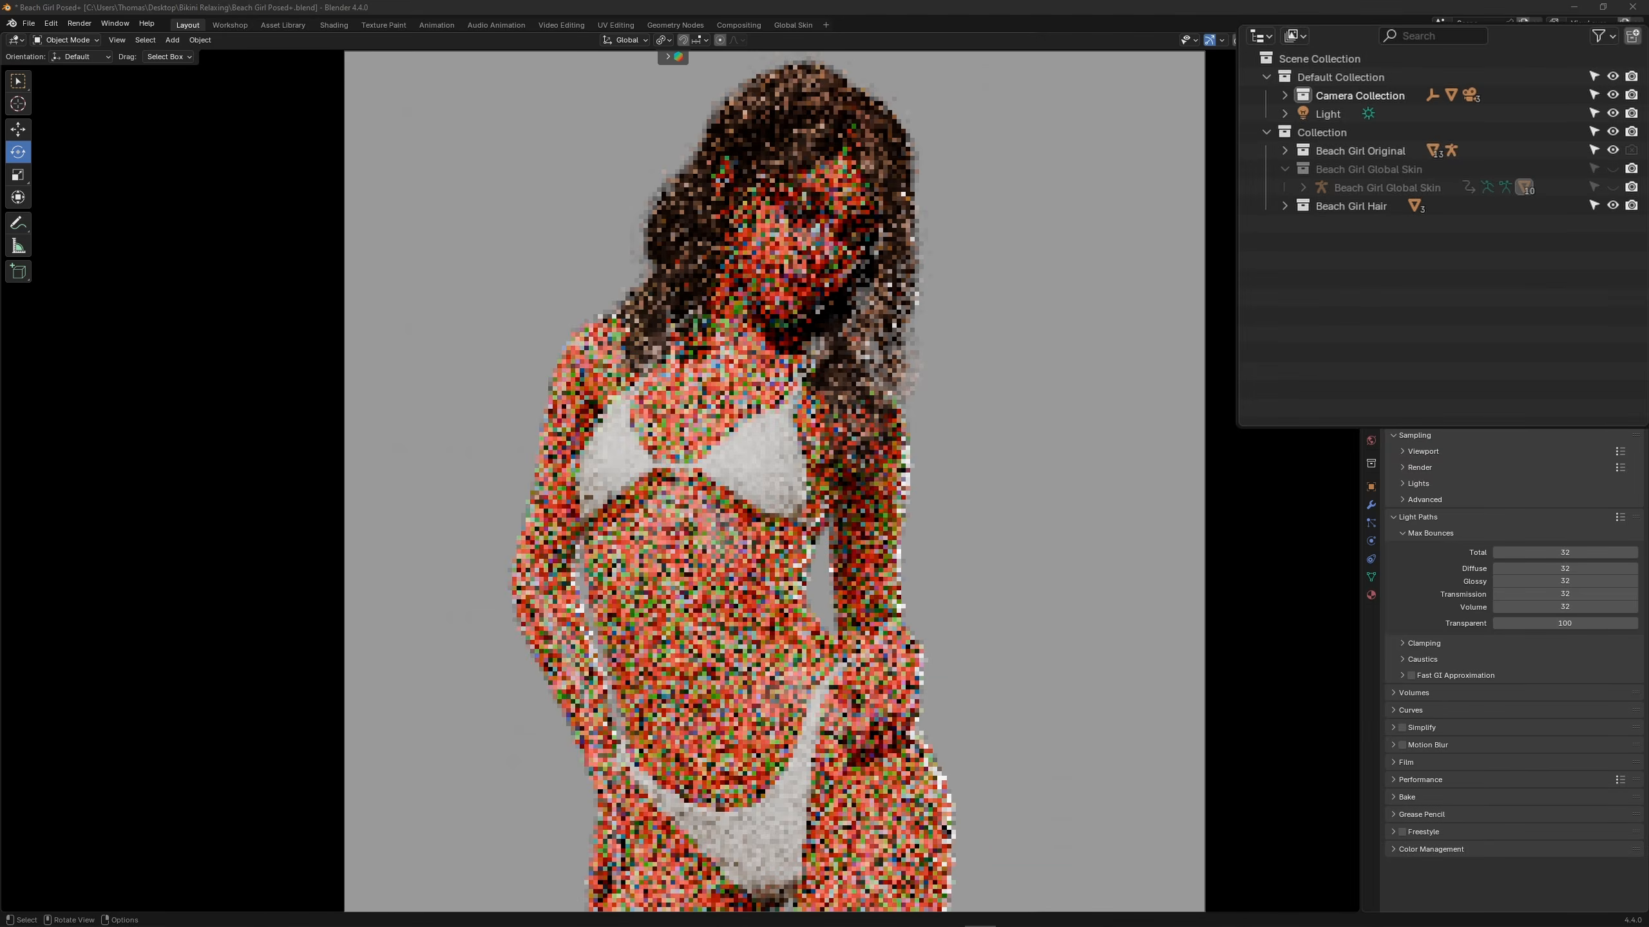
key(Print)
drag(345, 51, 1203, 911)
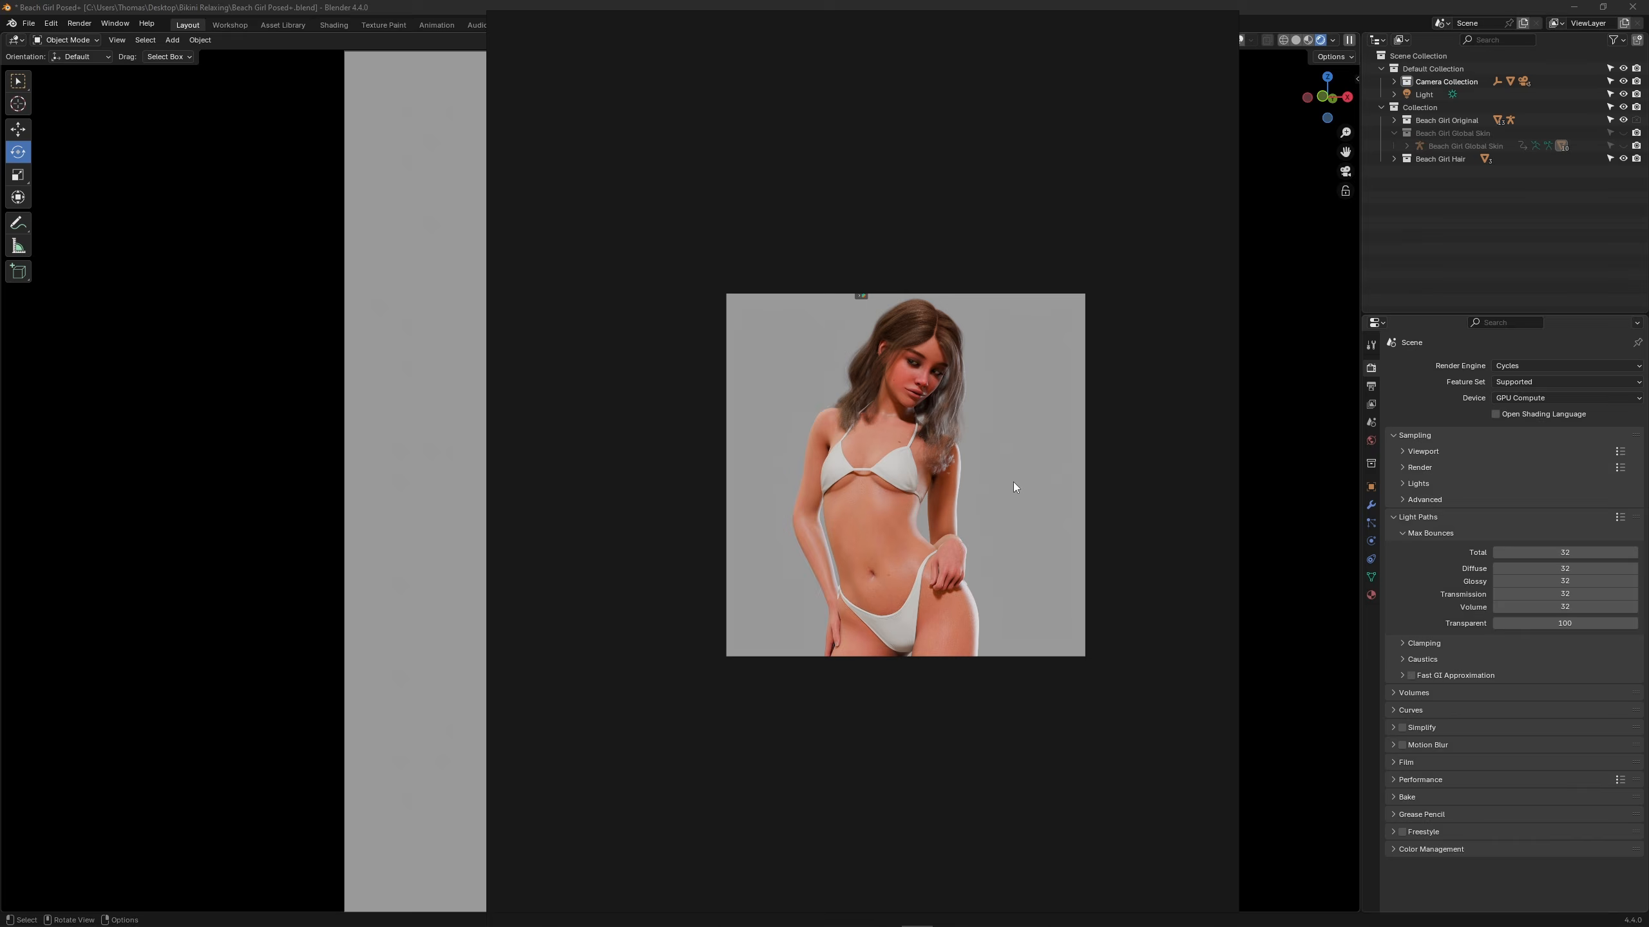
Paste the new capture beside the first one in the image viewer and compare the two skins up close
key(ctrl+v)
drag(974, 378, 1036, 366)
scroll(843, 305, up, 2)
drag(1237, 299, 1398, 298)
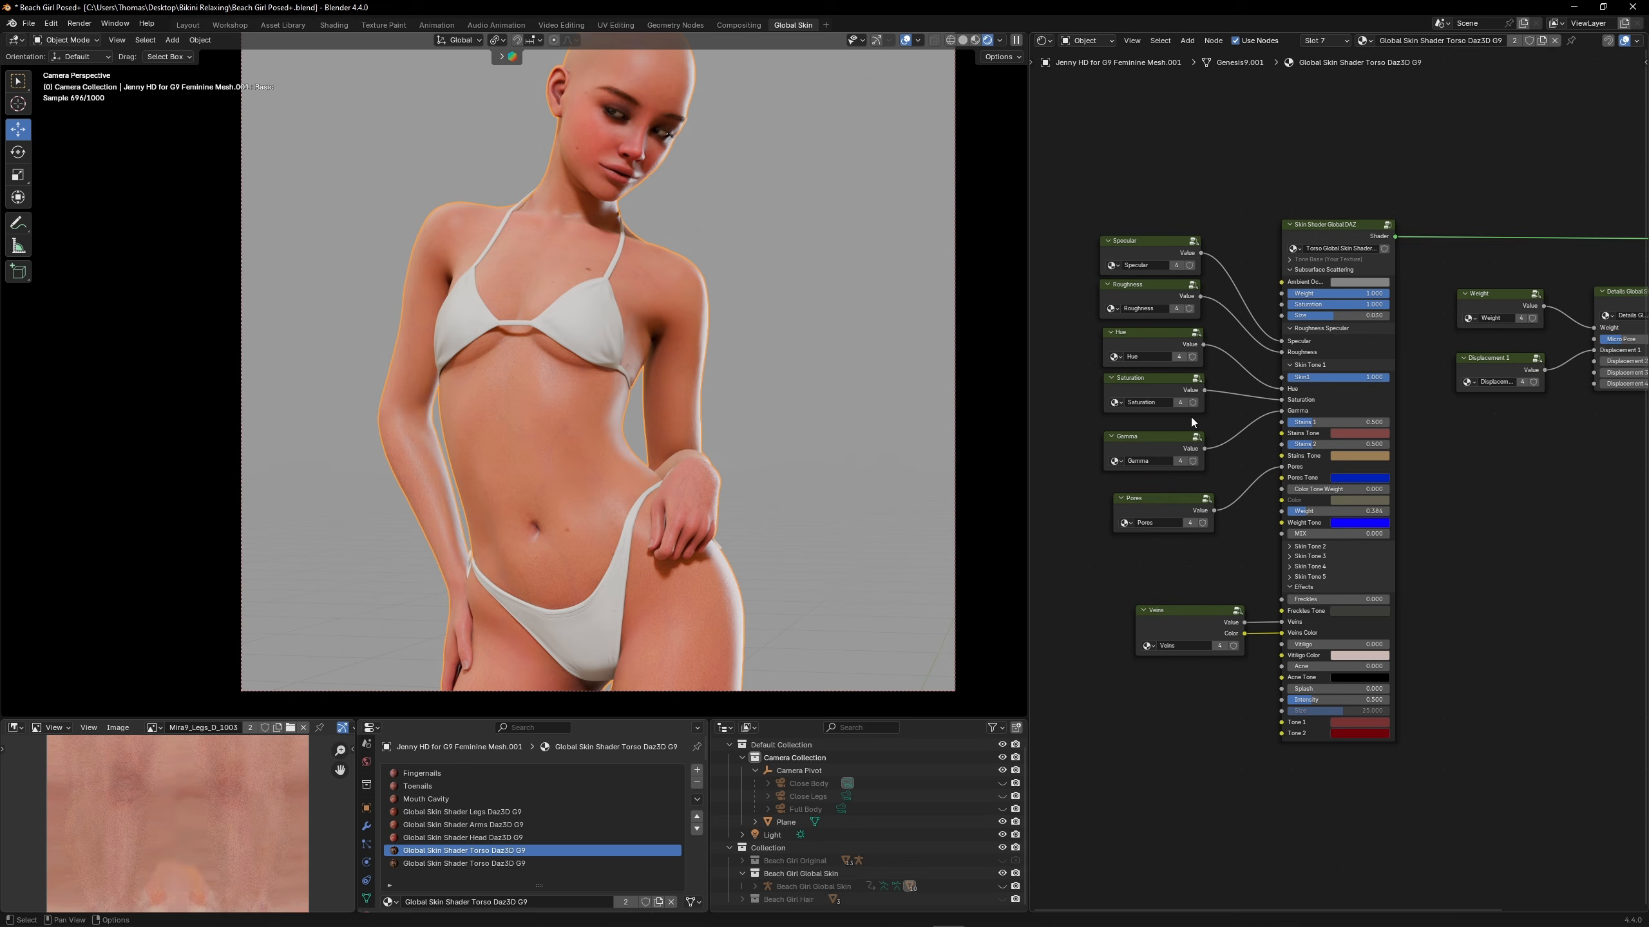
scroll(1190, 417, up, 8)
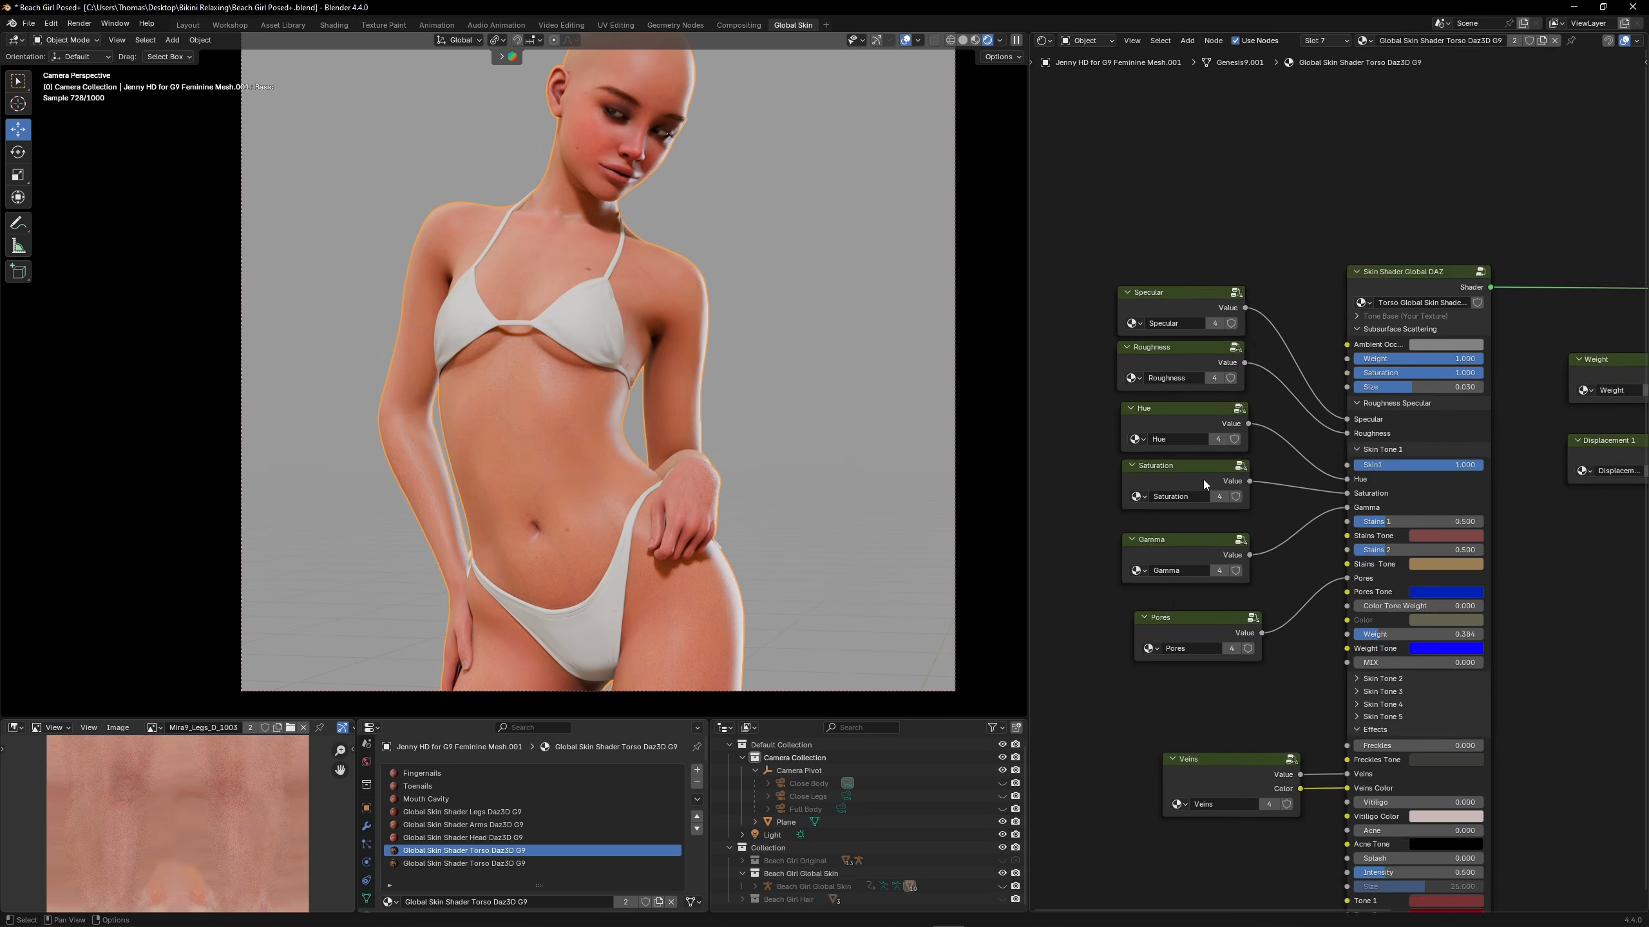
Set the head shader's Lips Tone to the more saturated red #B0433BFF
click(1222, 525)
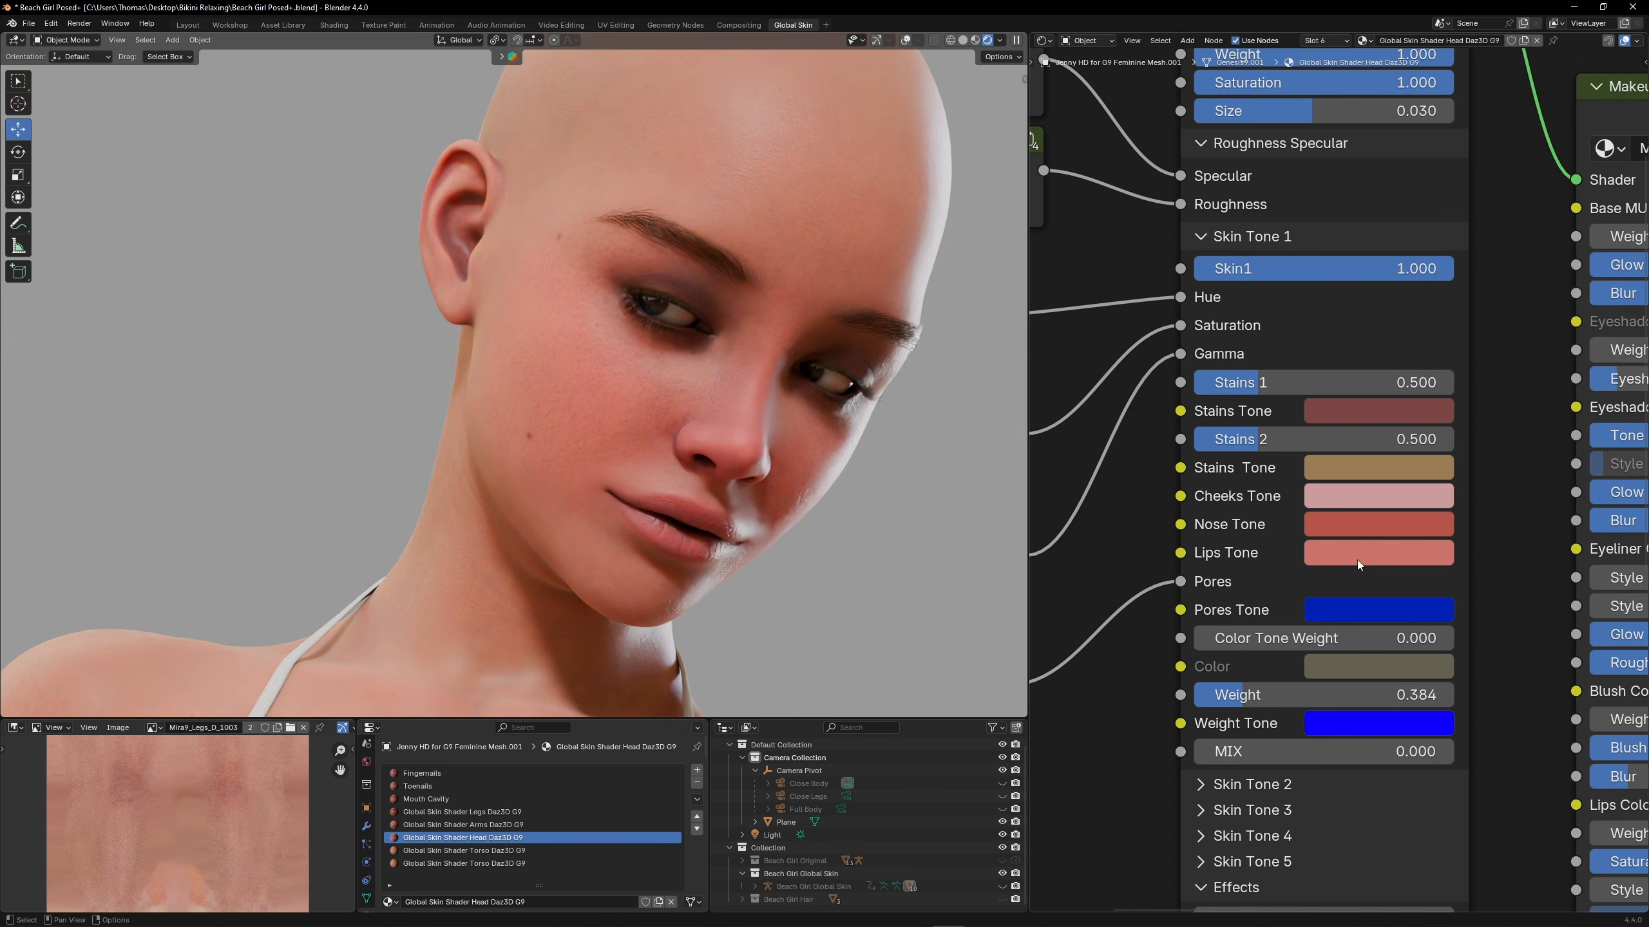
click(1357, 558)
click(1433, 195)
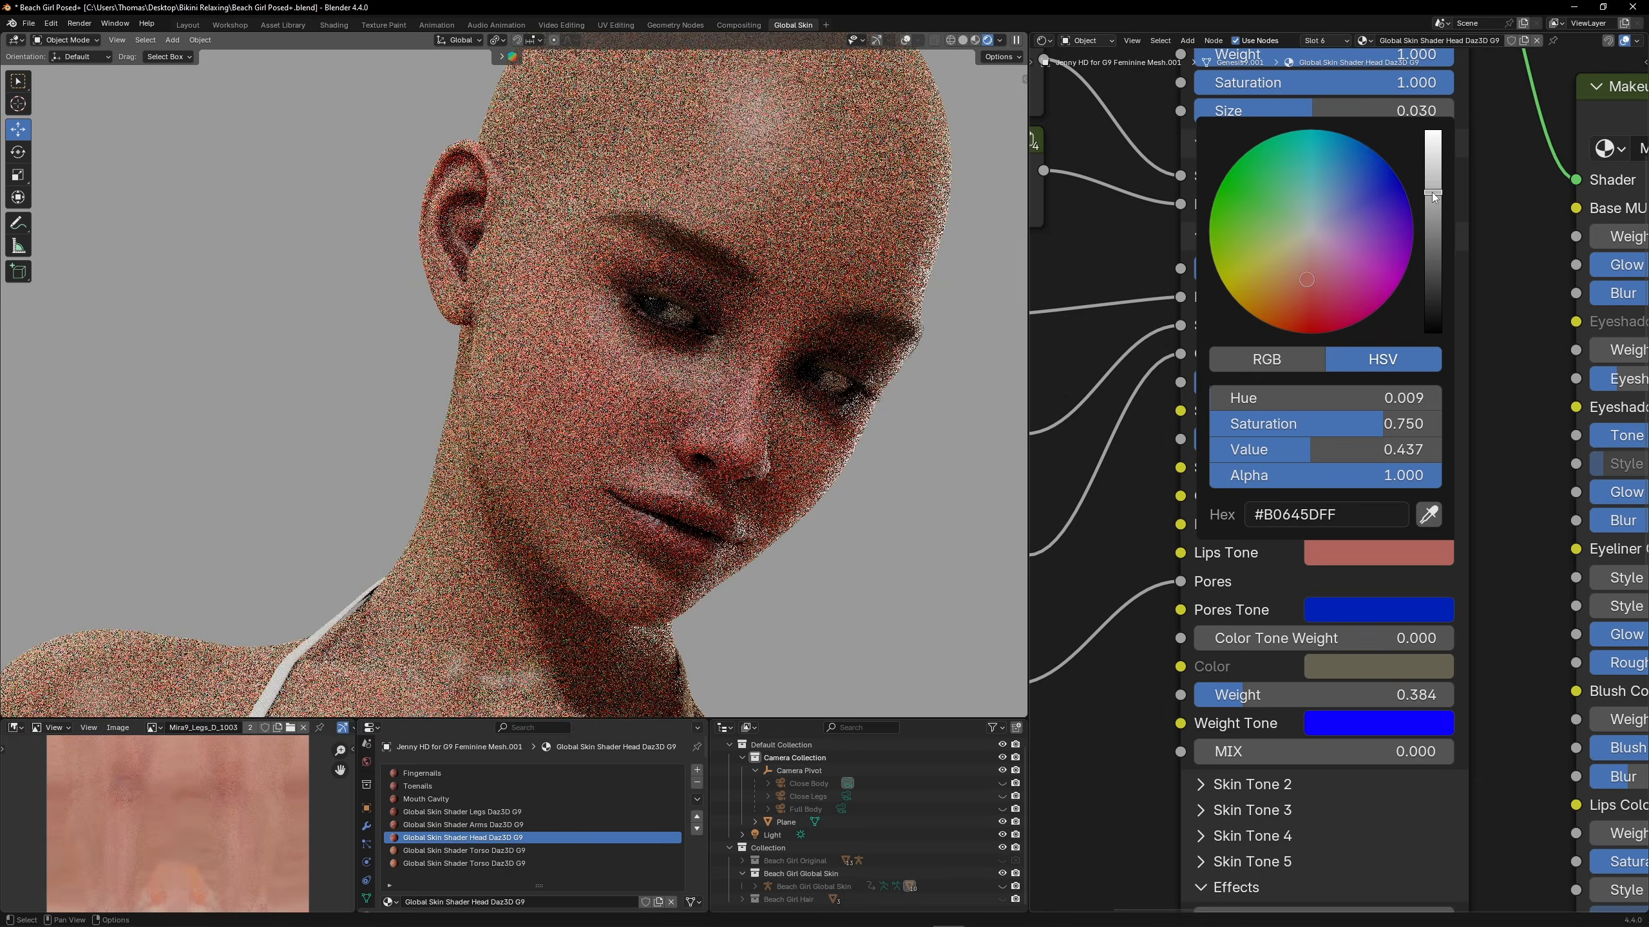
click(1308, 301)
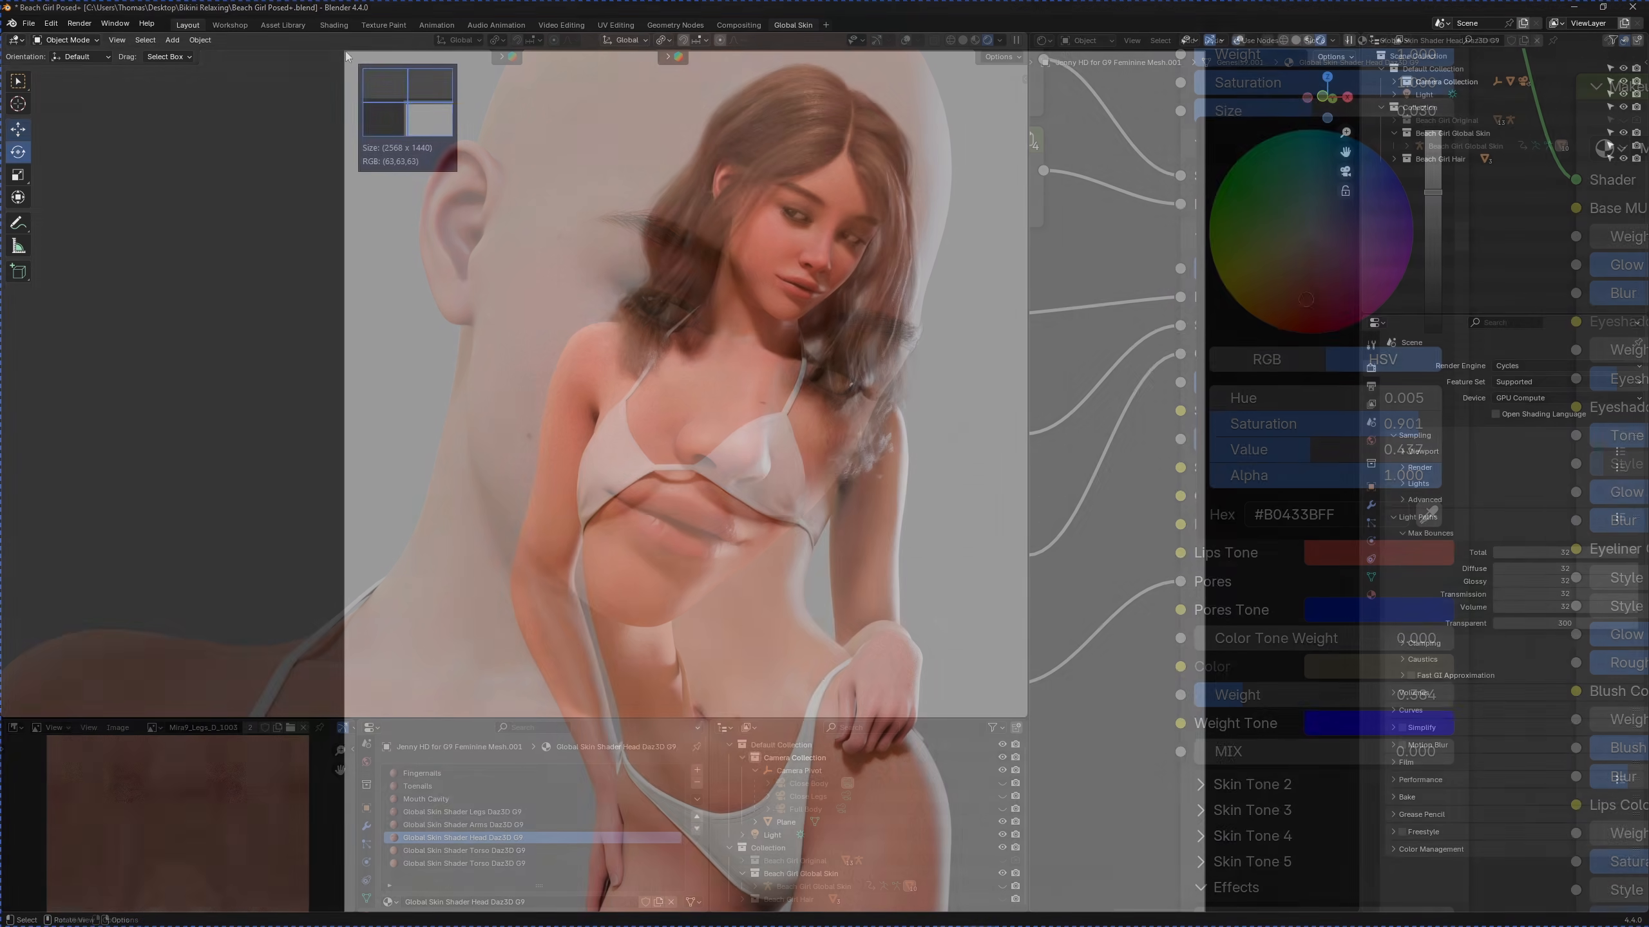
Capture a fresh screenshot of the adjusted figure's viewport render
drag(345, 51, 1193, 908)
click(1118, 36)
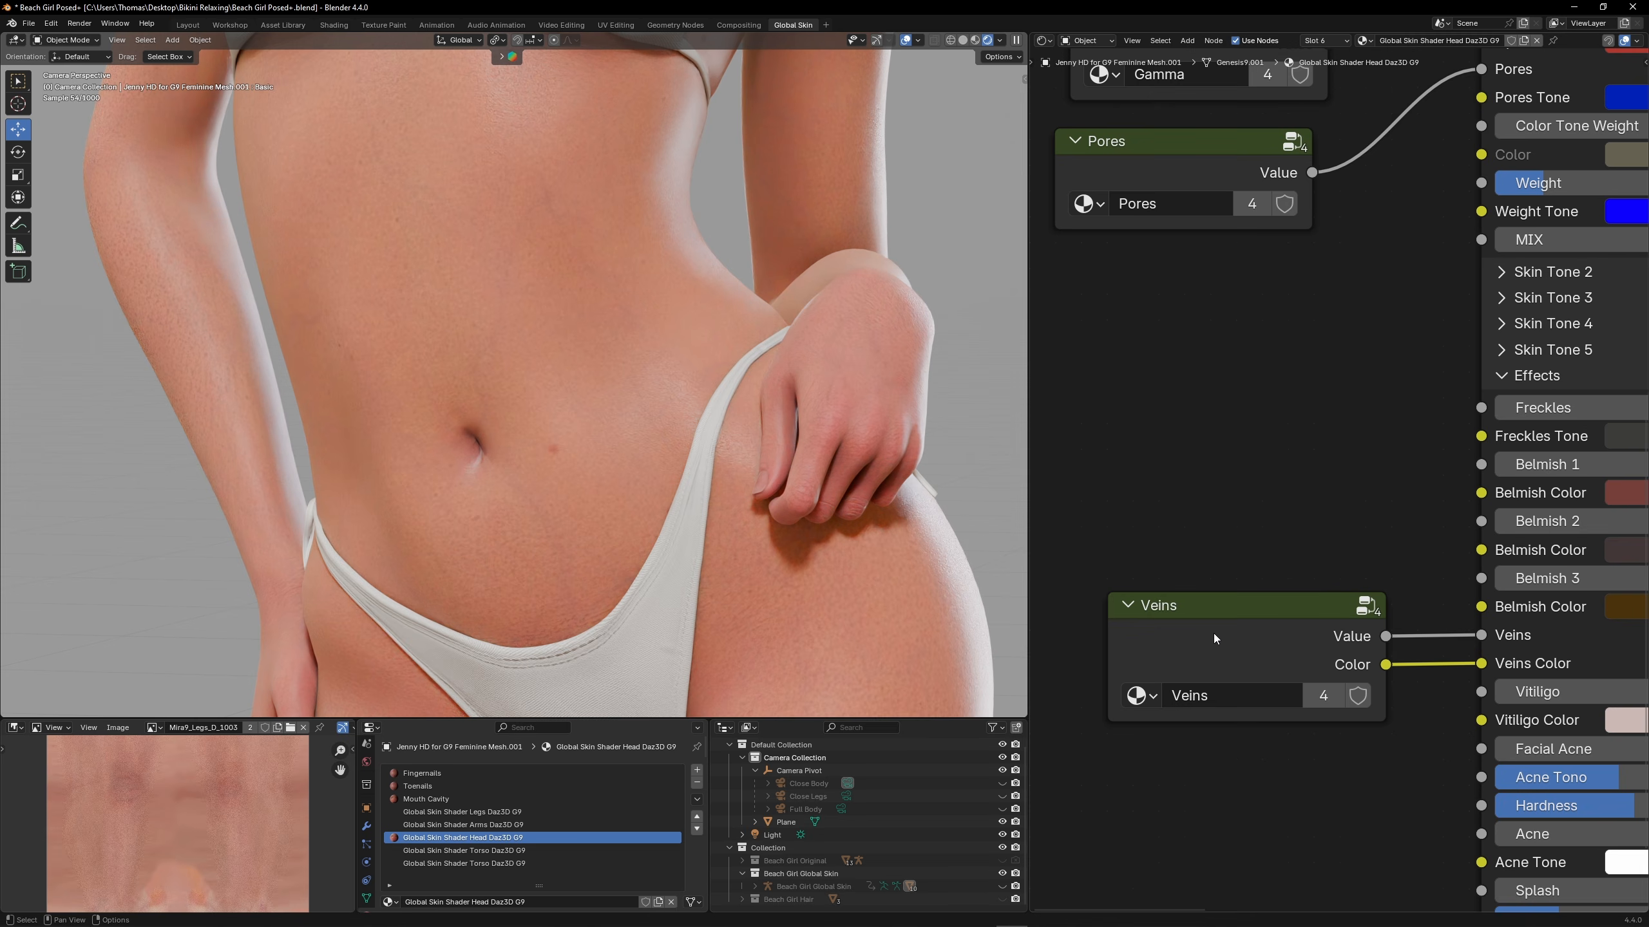
Set the Value inside the Veins group to 0.2
click(1213, 634)
key(Tab)
click(1311, 501)
text(0.2)
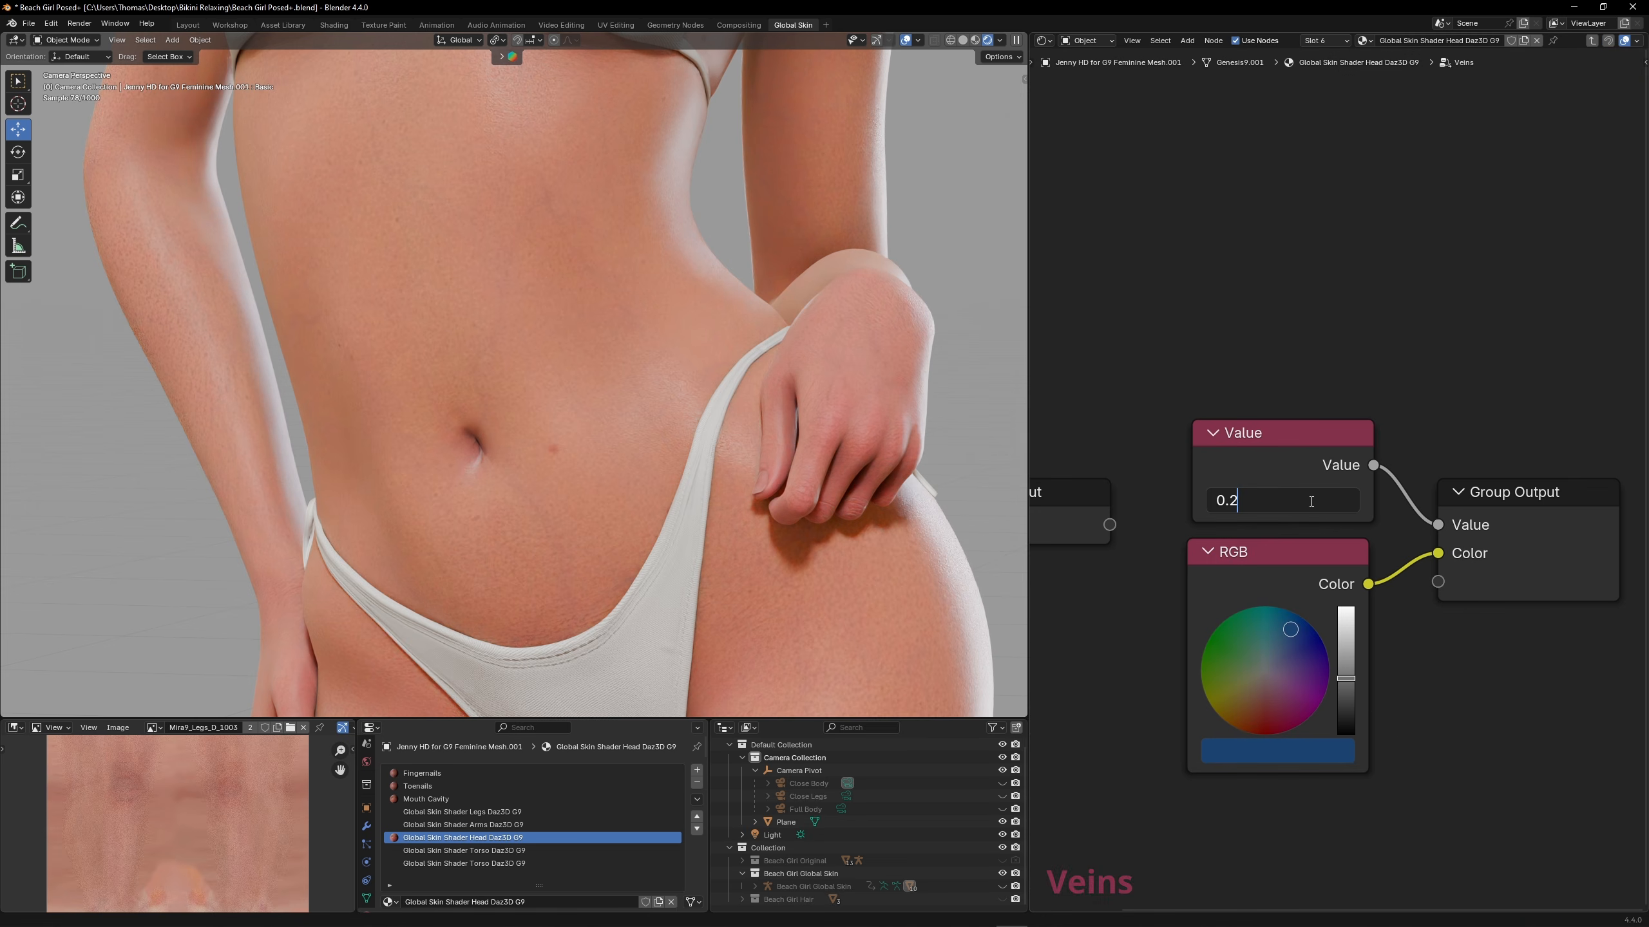
key(Return)
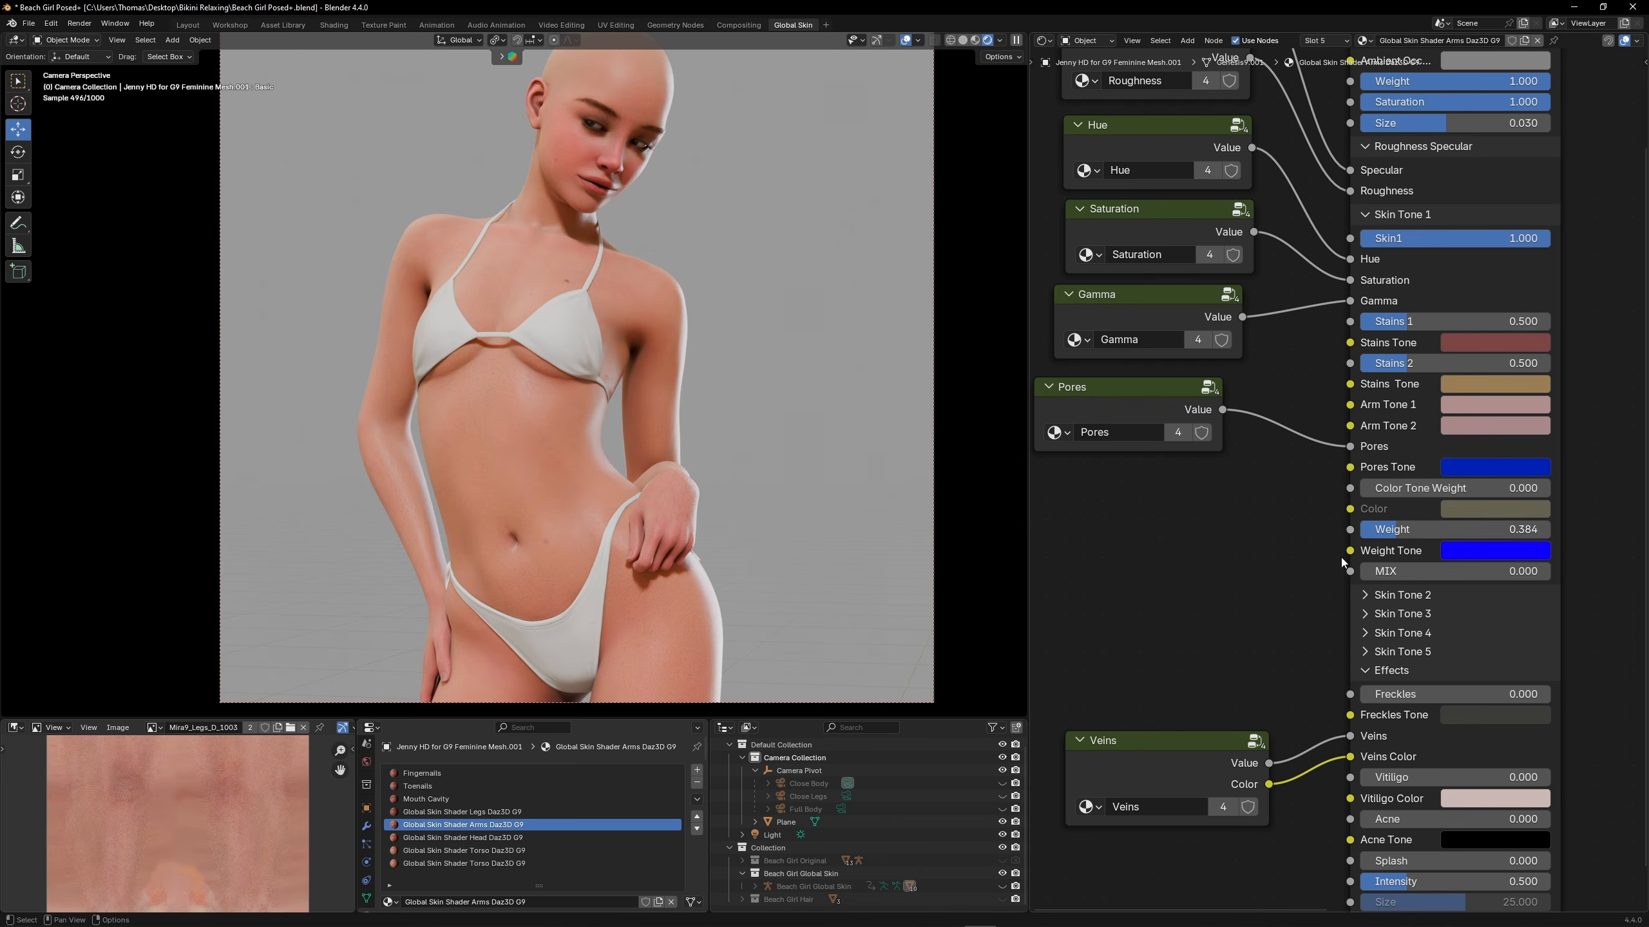
drag(1454, 530, 1518, 530)
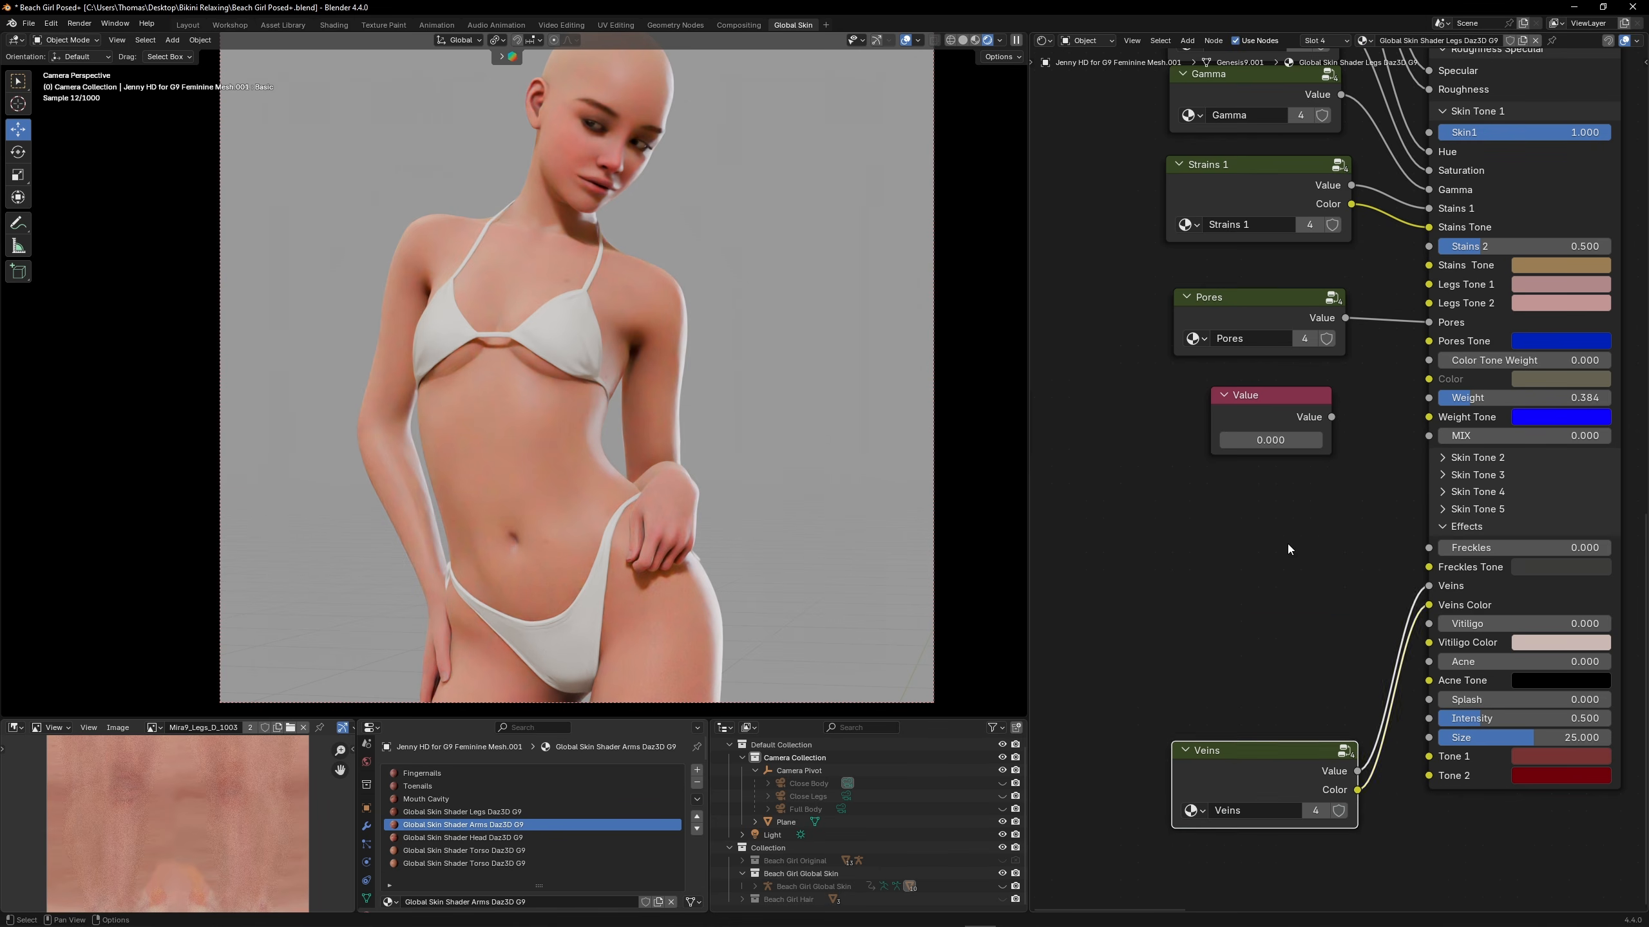
Add an RGB node between the two new Value nodes in the legs material and combine all three into a group
key(shift+a)
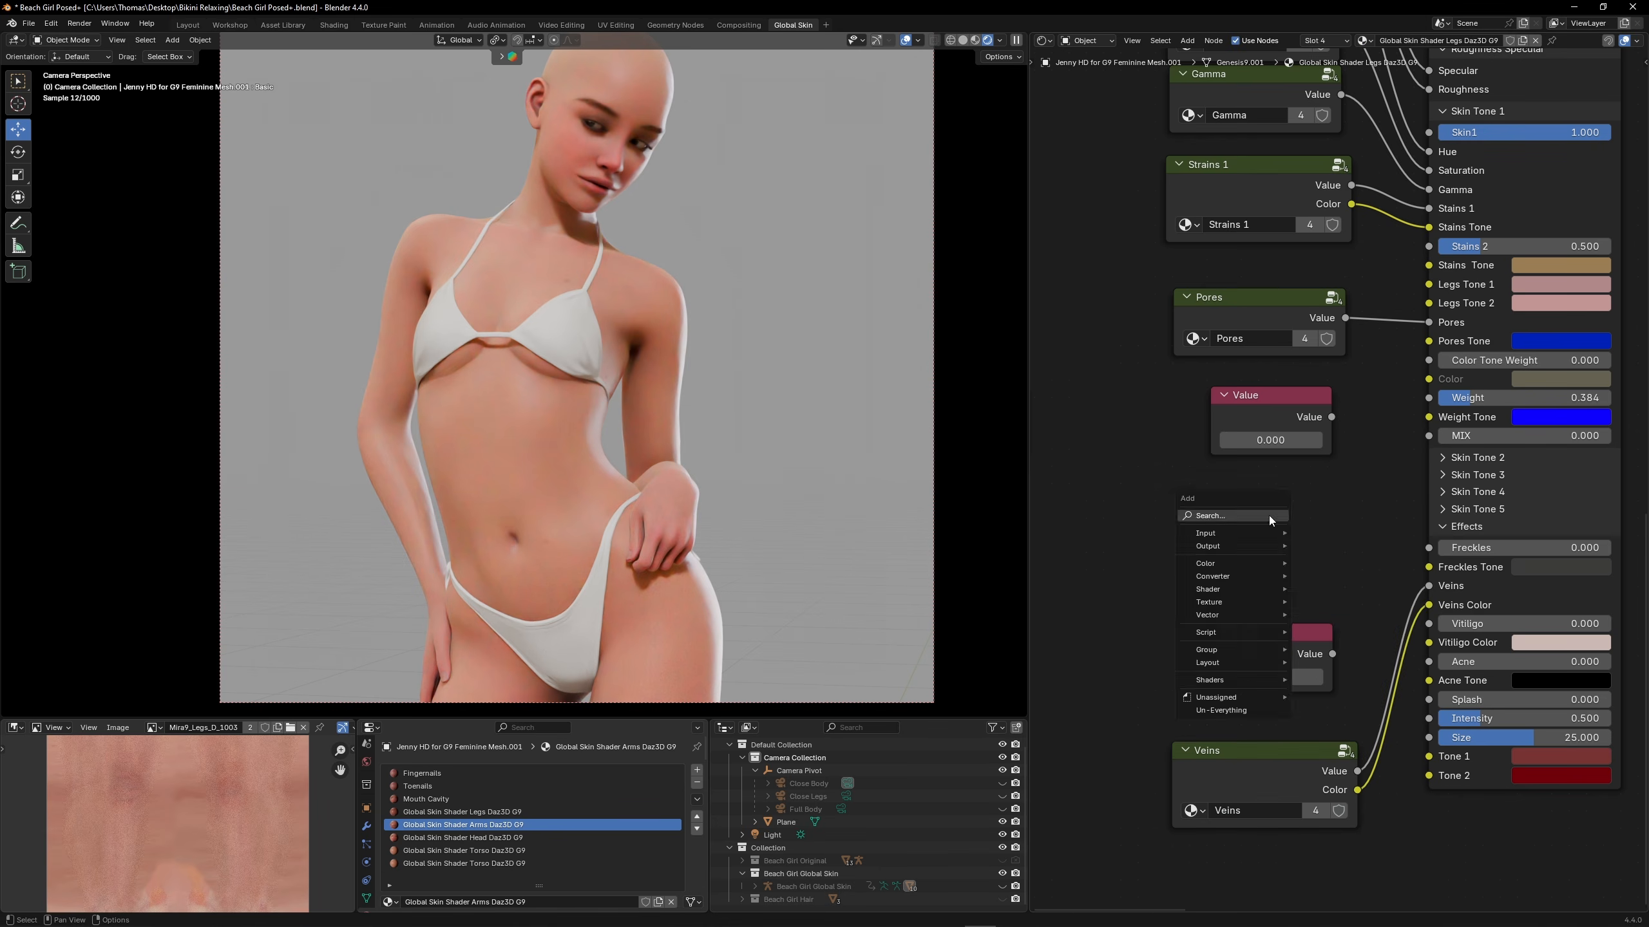
click(1270, 518)
text(rgb)
key(Return)
click(1211, 466)
drag(1124, 379, 1343, 732)
right_click(1274, 645)
click(1243, 761)
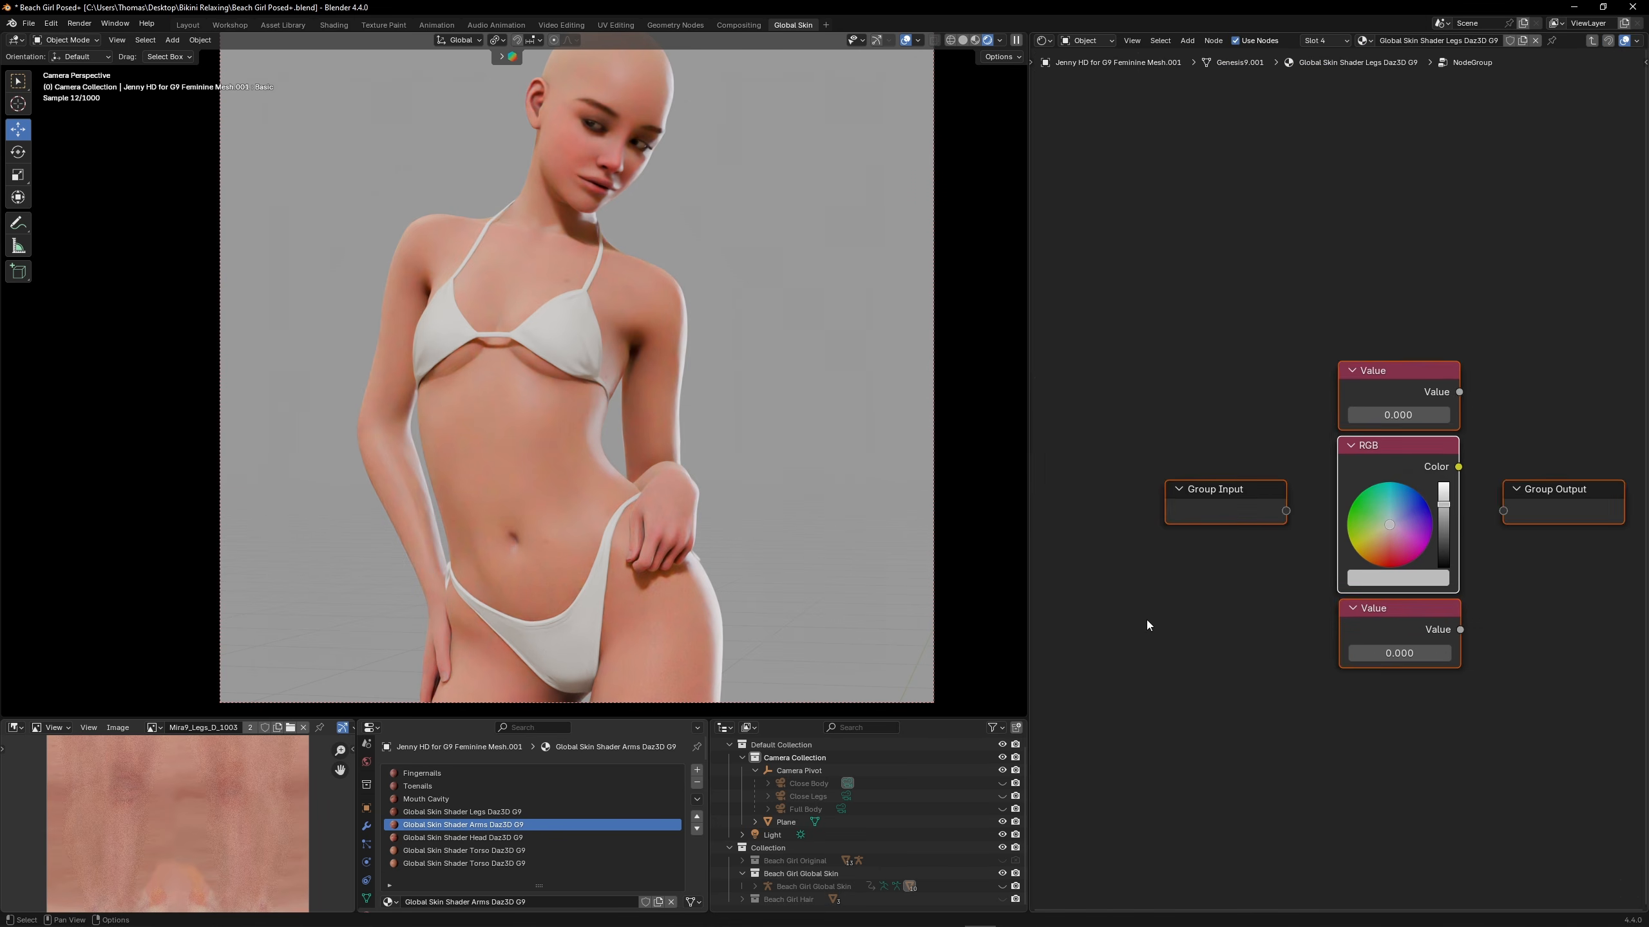
Connect both Value nodes and the RGB node to the Group Output inside the new group
key(Home)
drag(1270, 380, 1308, 519)
drag(1286, 448, 1311, 539)
drag(1272, 614, 1317, 559)
Connect the Color output of the upper three-output group to the arms shader's Weight Tone input
drag(1264, 563, 1344, 551)
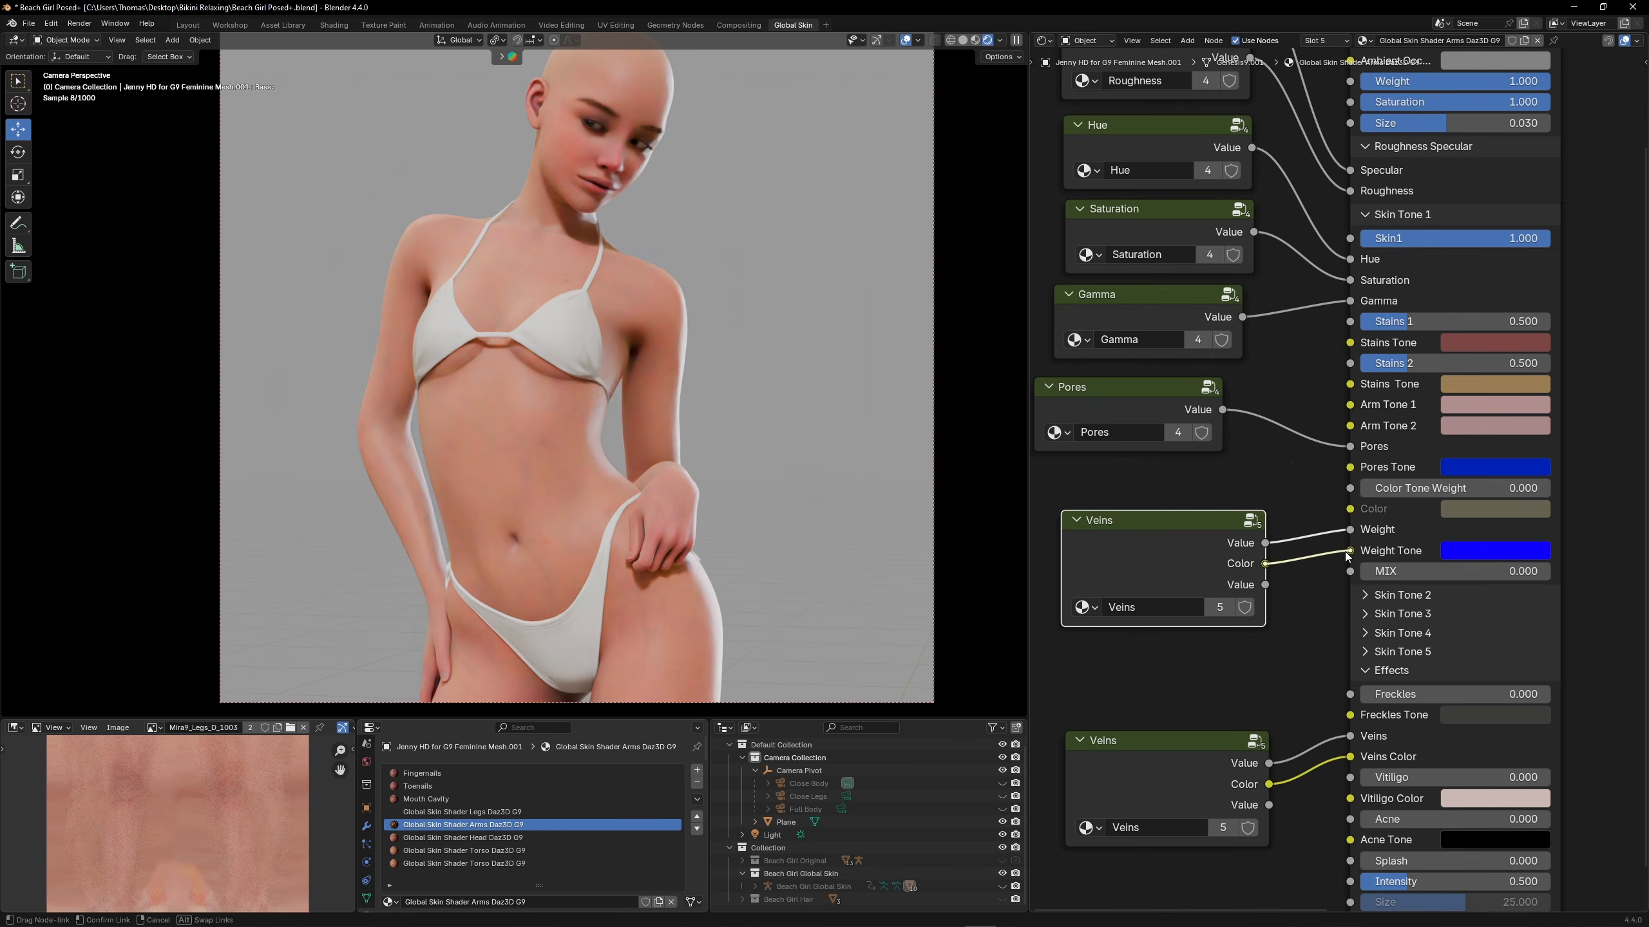
drag(1344, 551, 1349, 551)
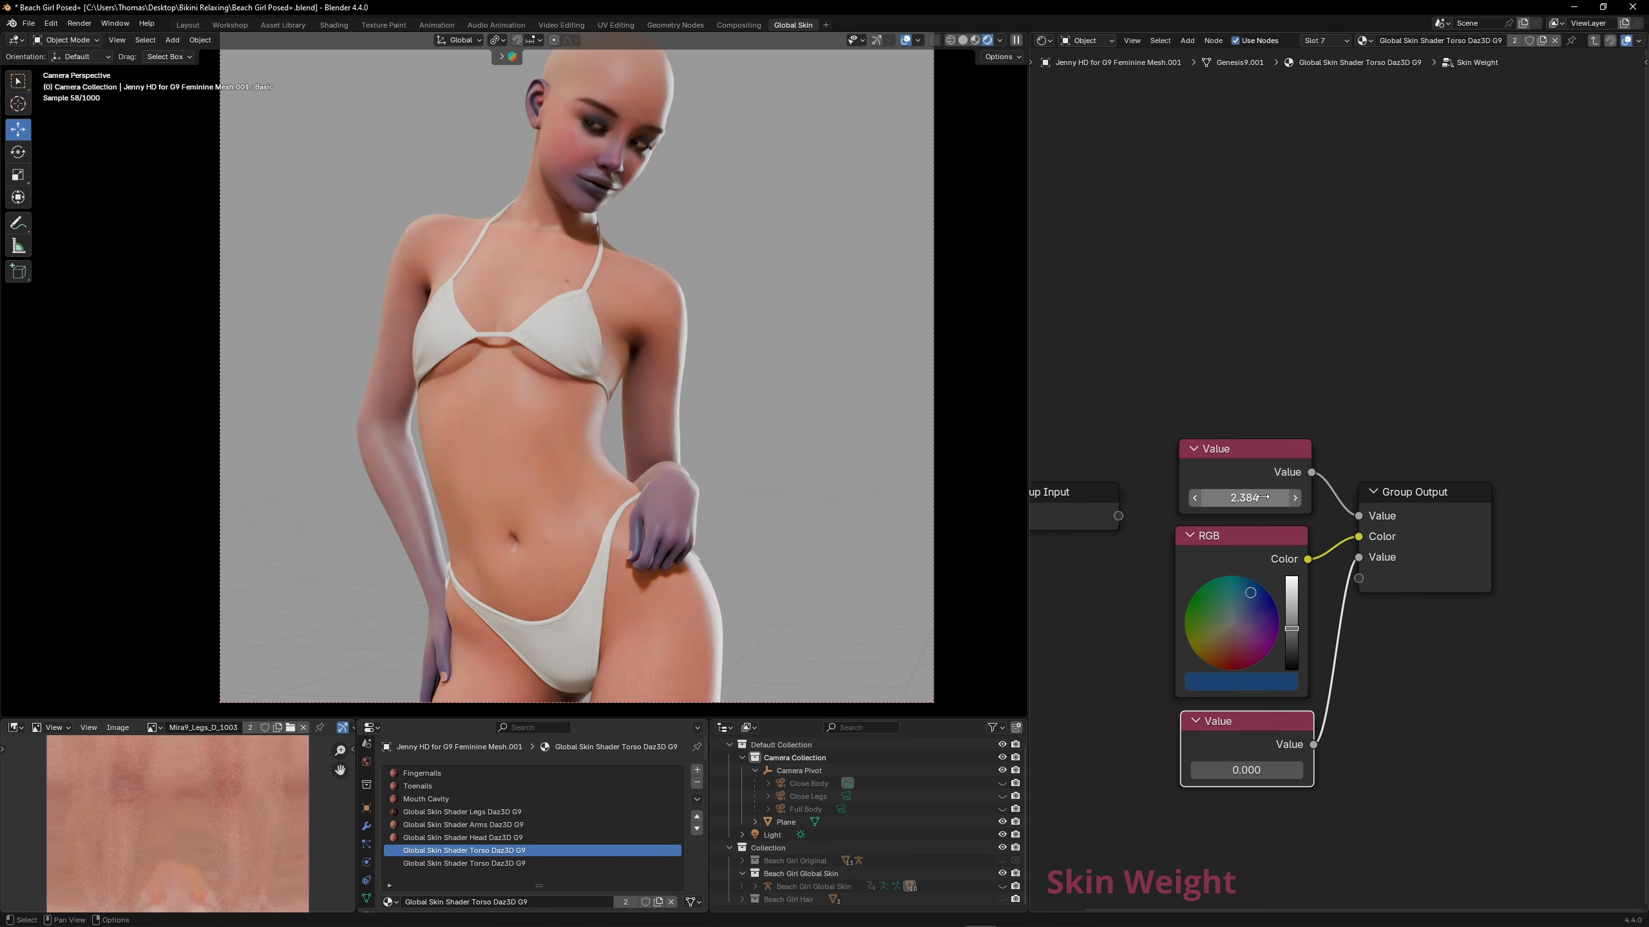
Inside the Skin Weight group, set the first Value to 1.784 and change the RGB color to red
mouse_move(1244, 497)
mouse_down()
mouse_move(1201, 498)
mouse_move(1241, 498)
mouse_up()
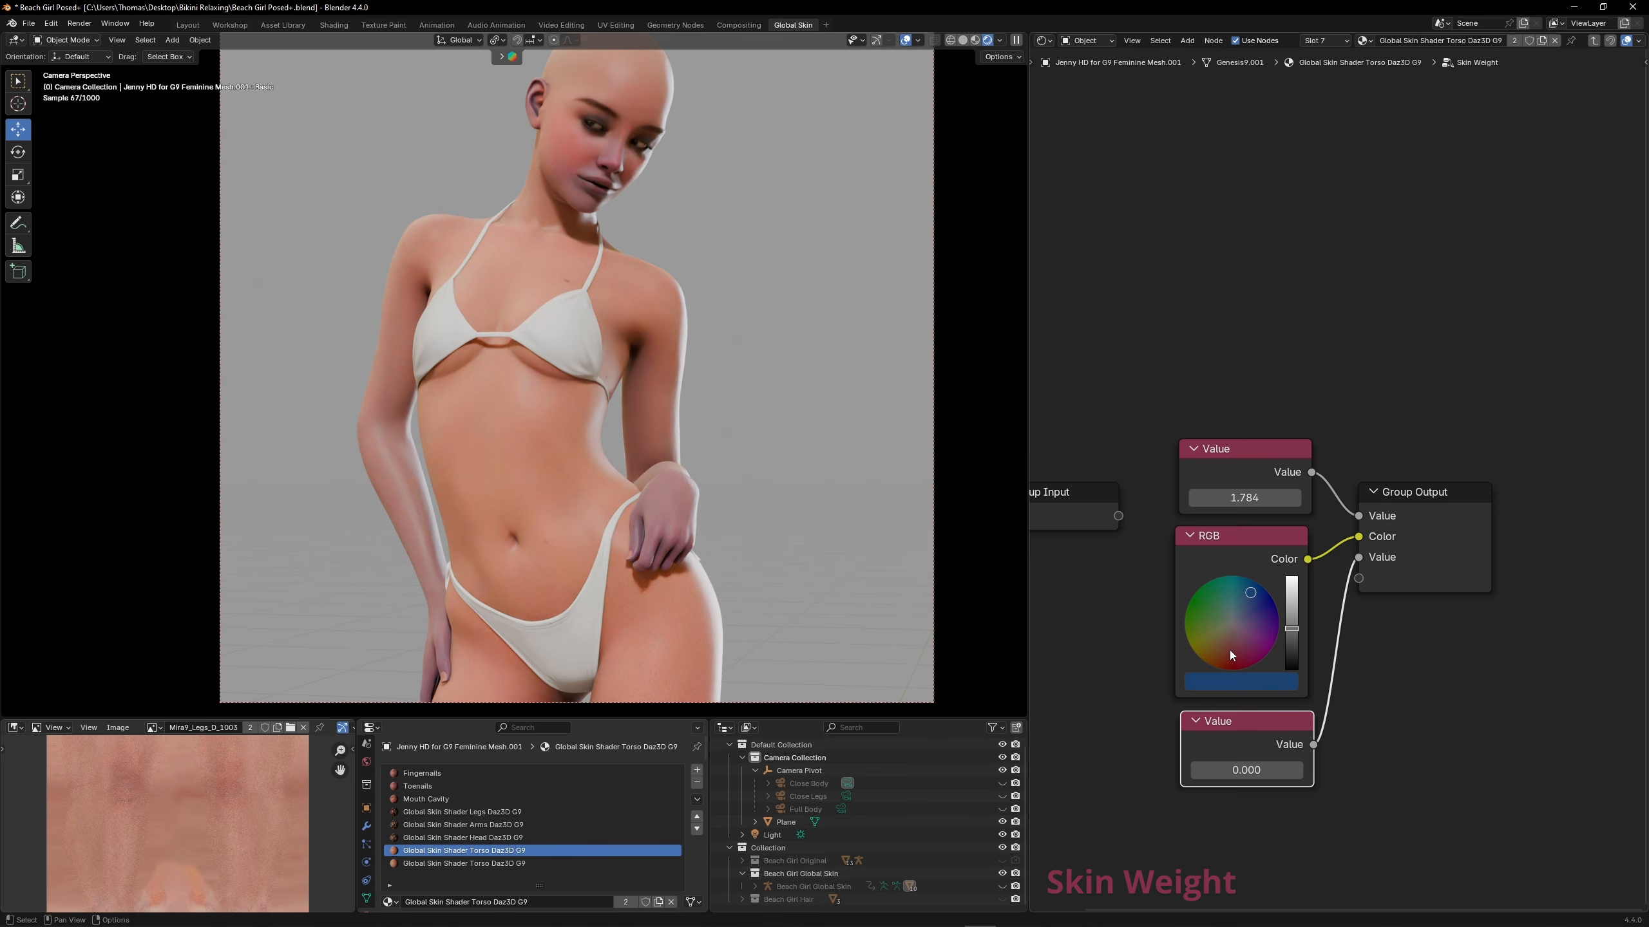
click(1232, 653)
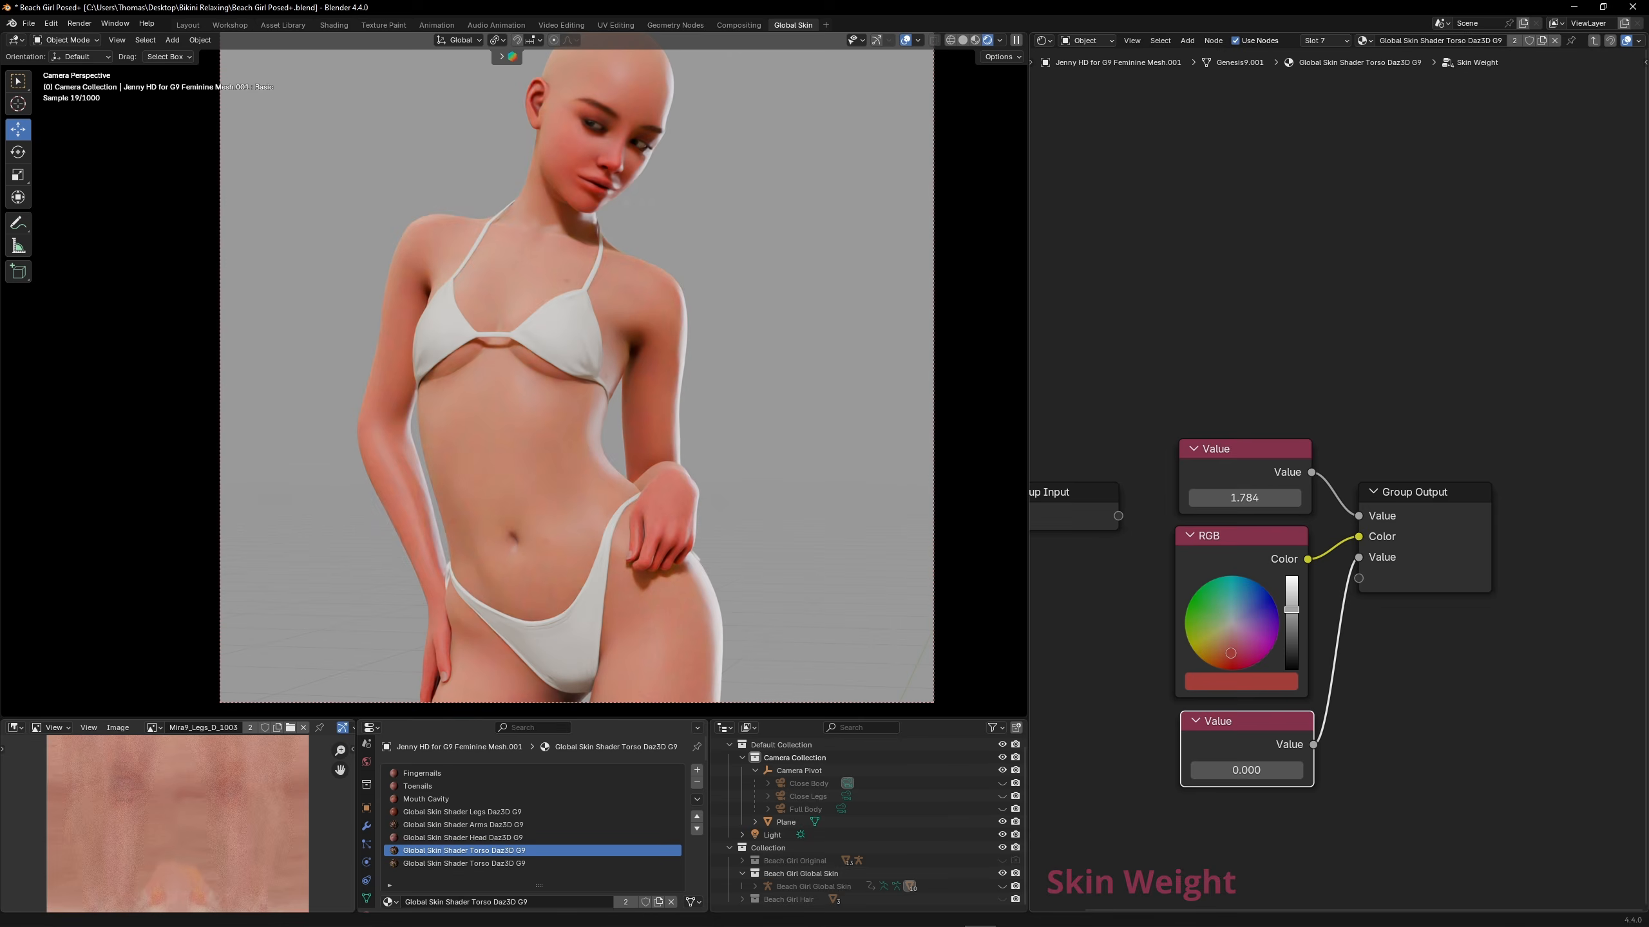
Cut the Skin Weight links to the legs shader's Weight, Weight Tone and MIX inputs, and switch to the Close Body camera
click(556, 812)
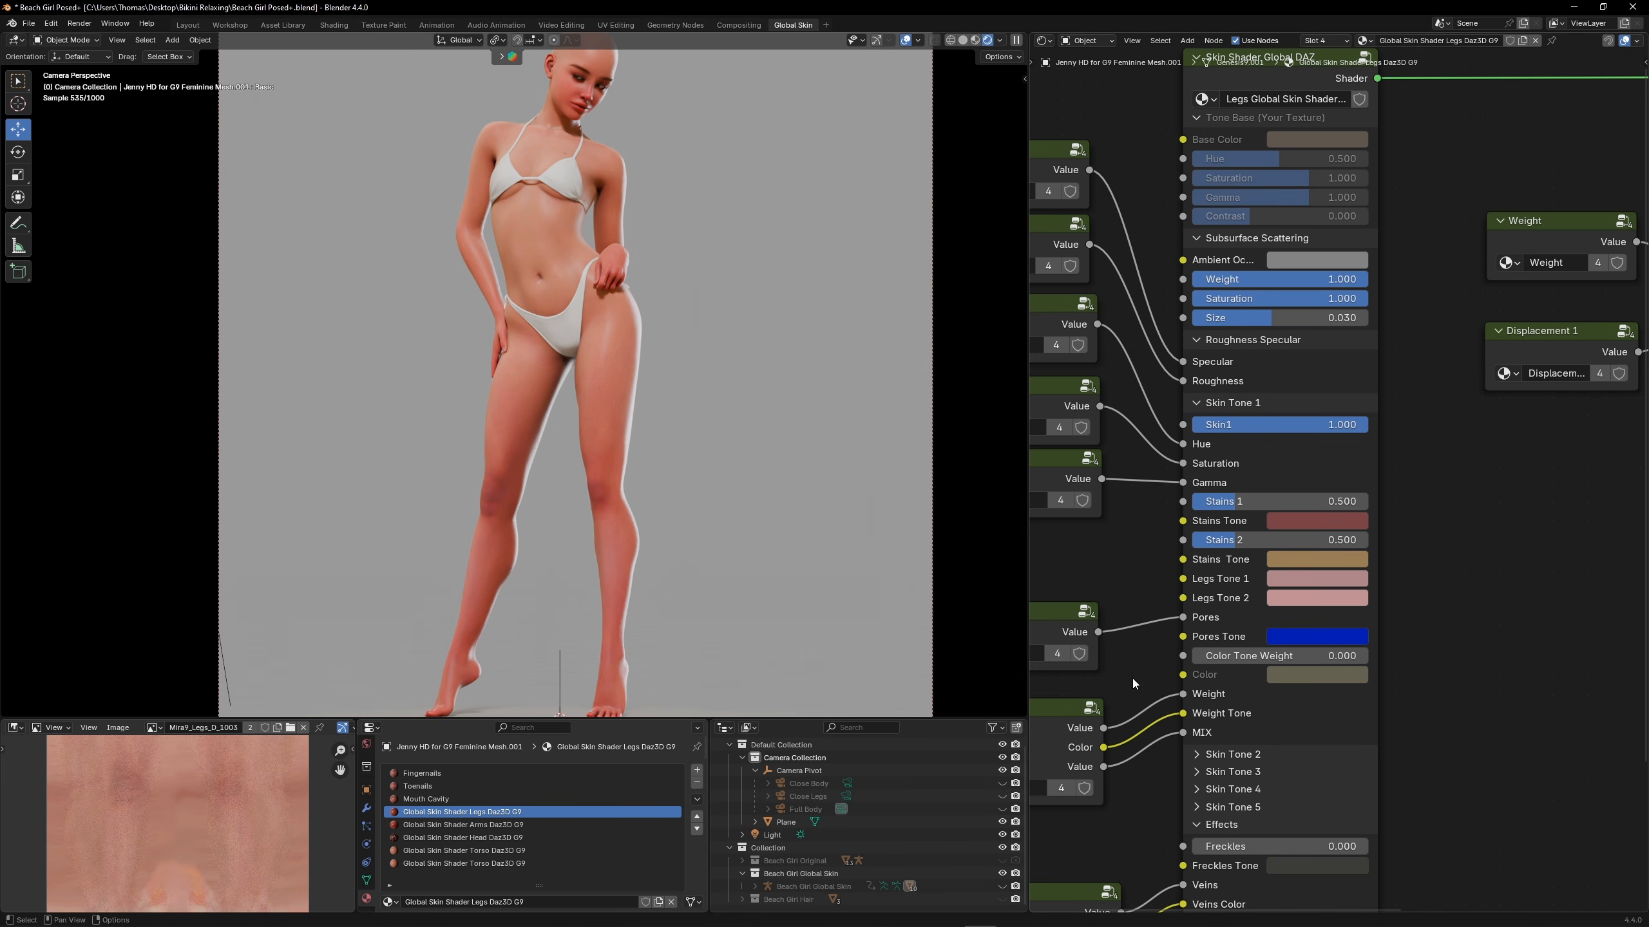
ctrl+right_drag(1142, 673, 1143, 802)
click(847, 784)
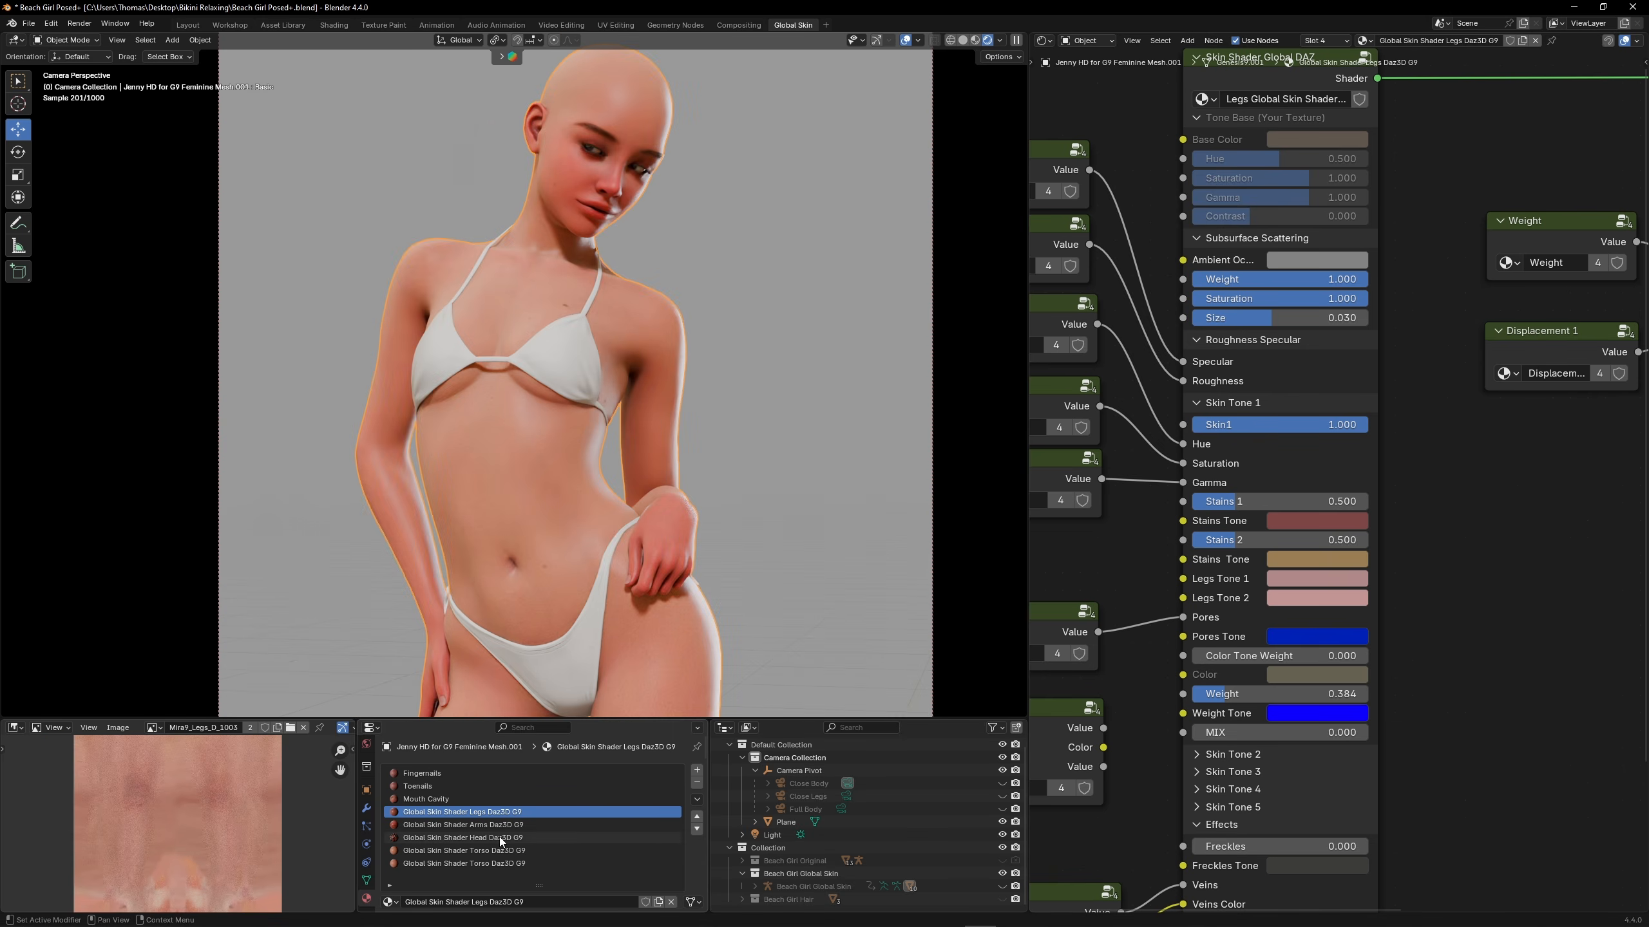
Cut the Skin Weight group's three links to the head shader's Weight, Weight Tone and MIX inputs
click(497, 838)
scroll(1324, 481, down, 6)
middle_drag(1285, 477, 1597, 429)
scroll(1295, 427, up, 10)
ctrl+right_drag(1221, 337, 1255, 455)
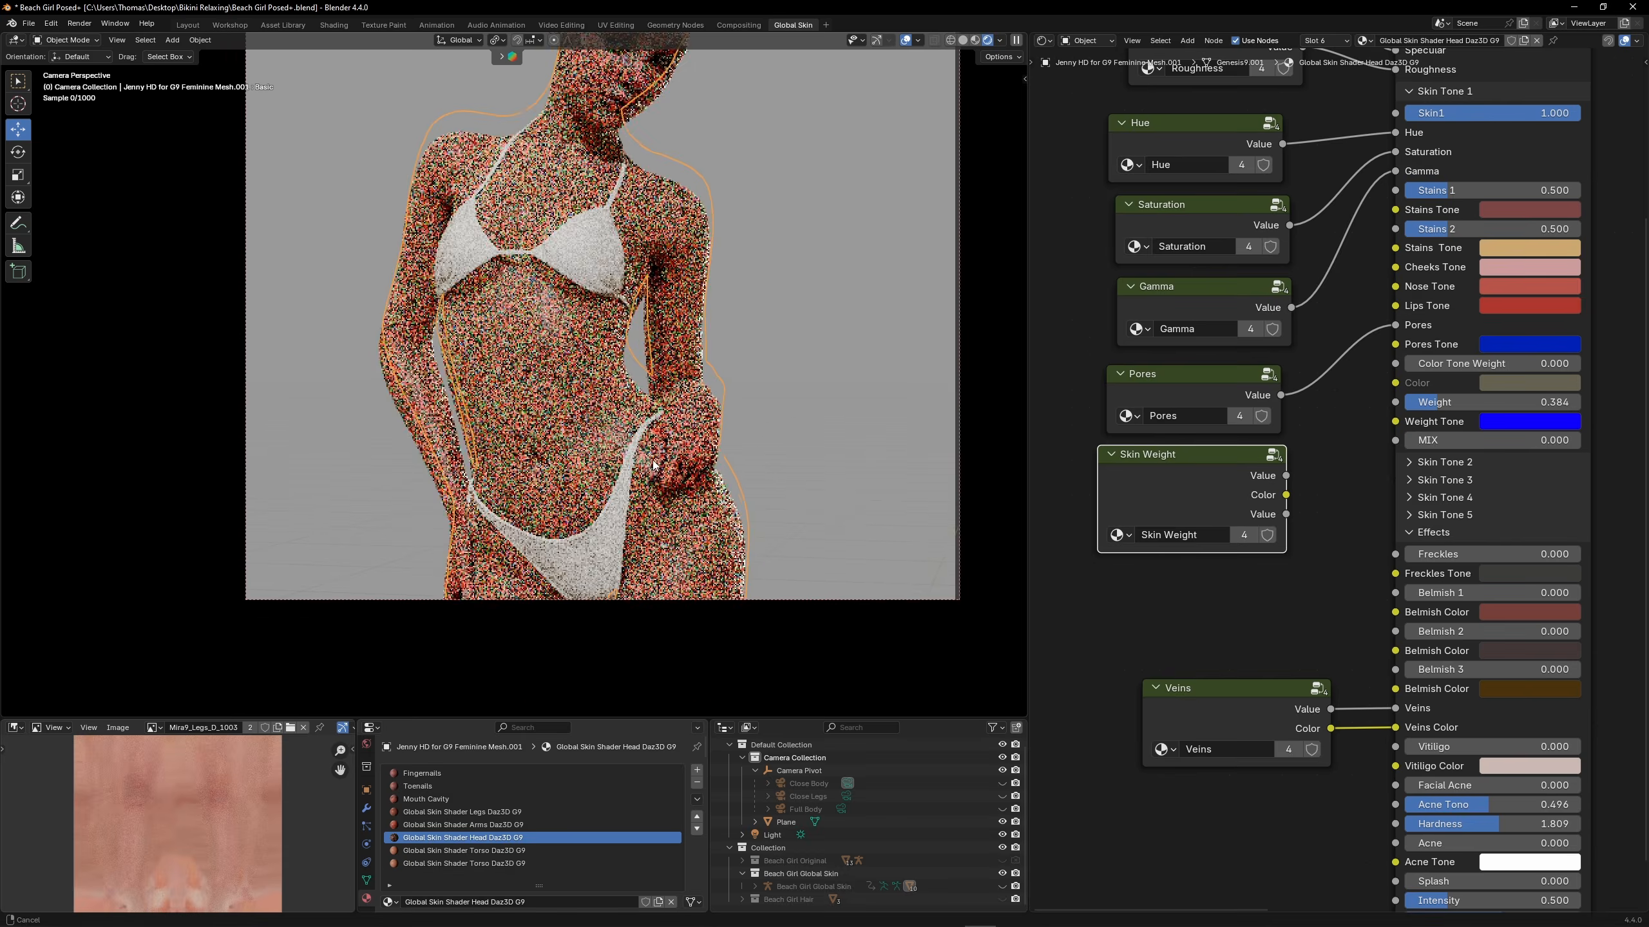
In the Fingernails material, adjust the Factor of the Mix node that feeds the Principled BSDF's Base Color
scroll(688, 529, up, 3)
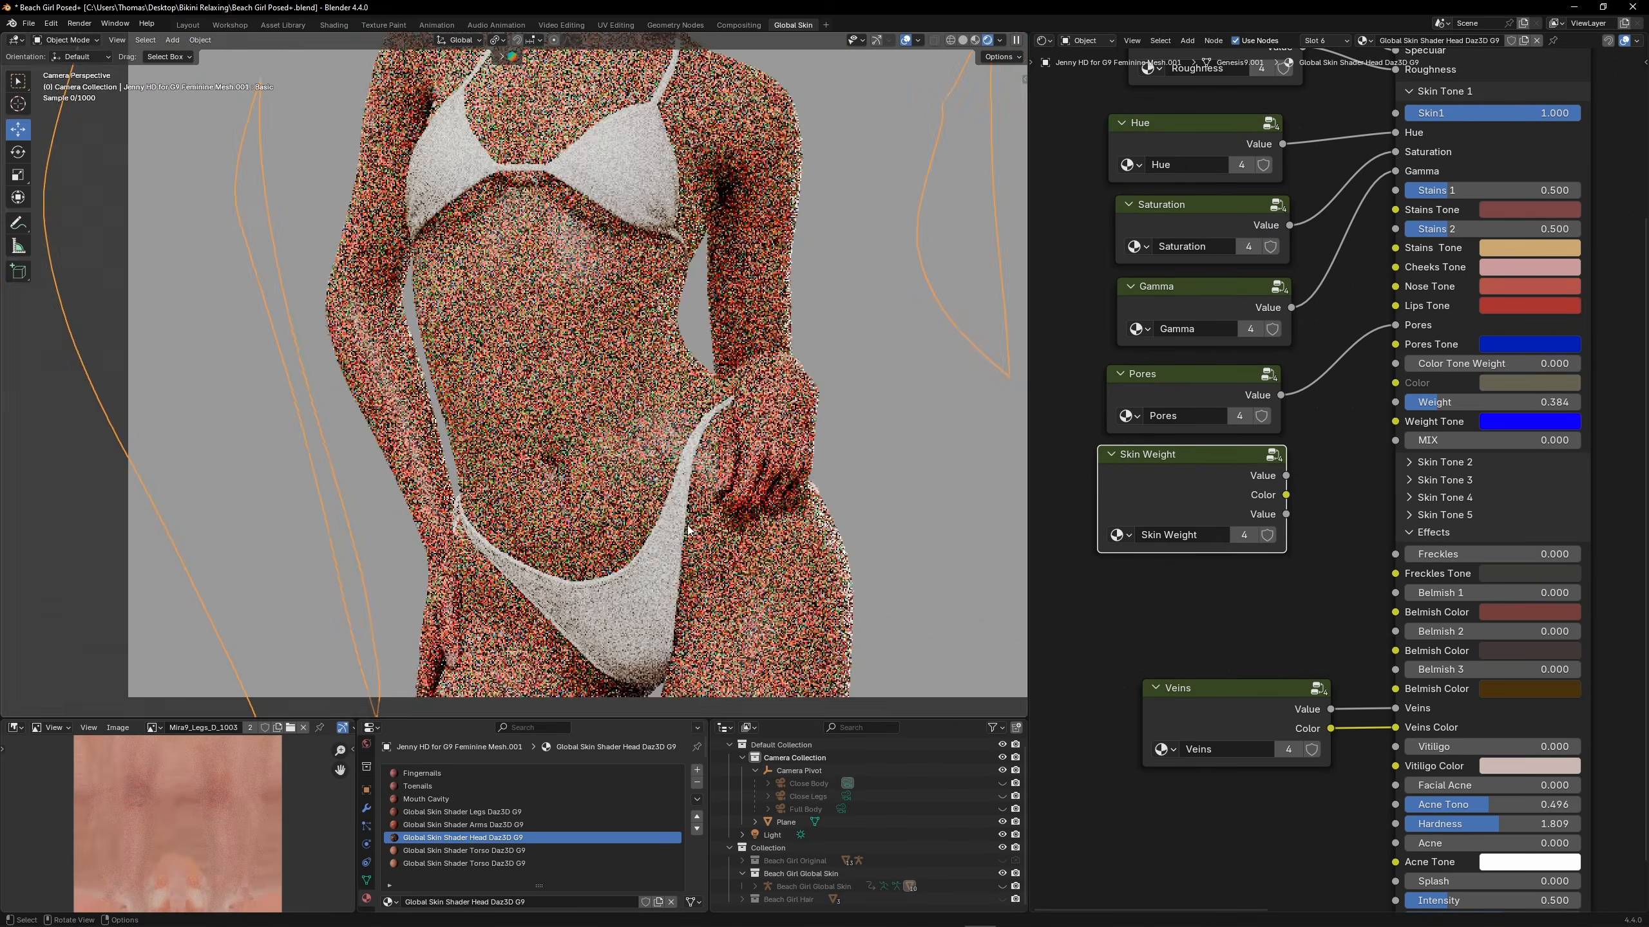
scroll(689, 529, up, 6)
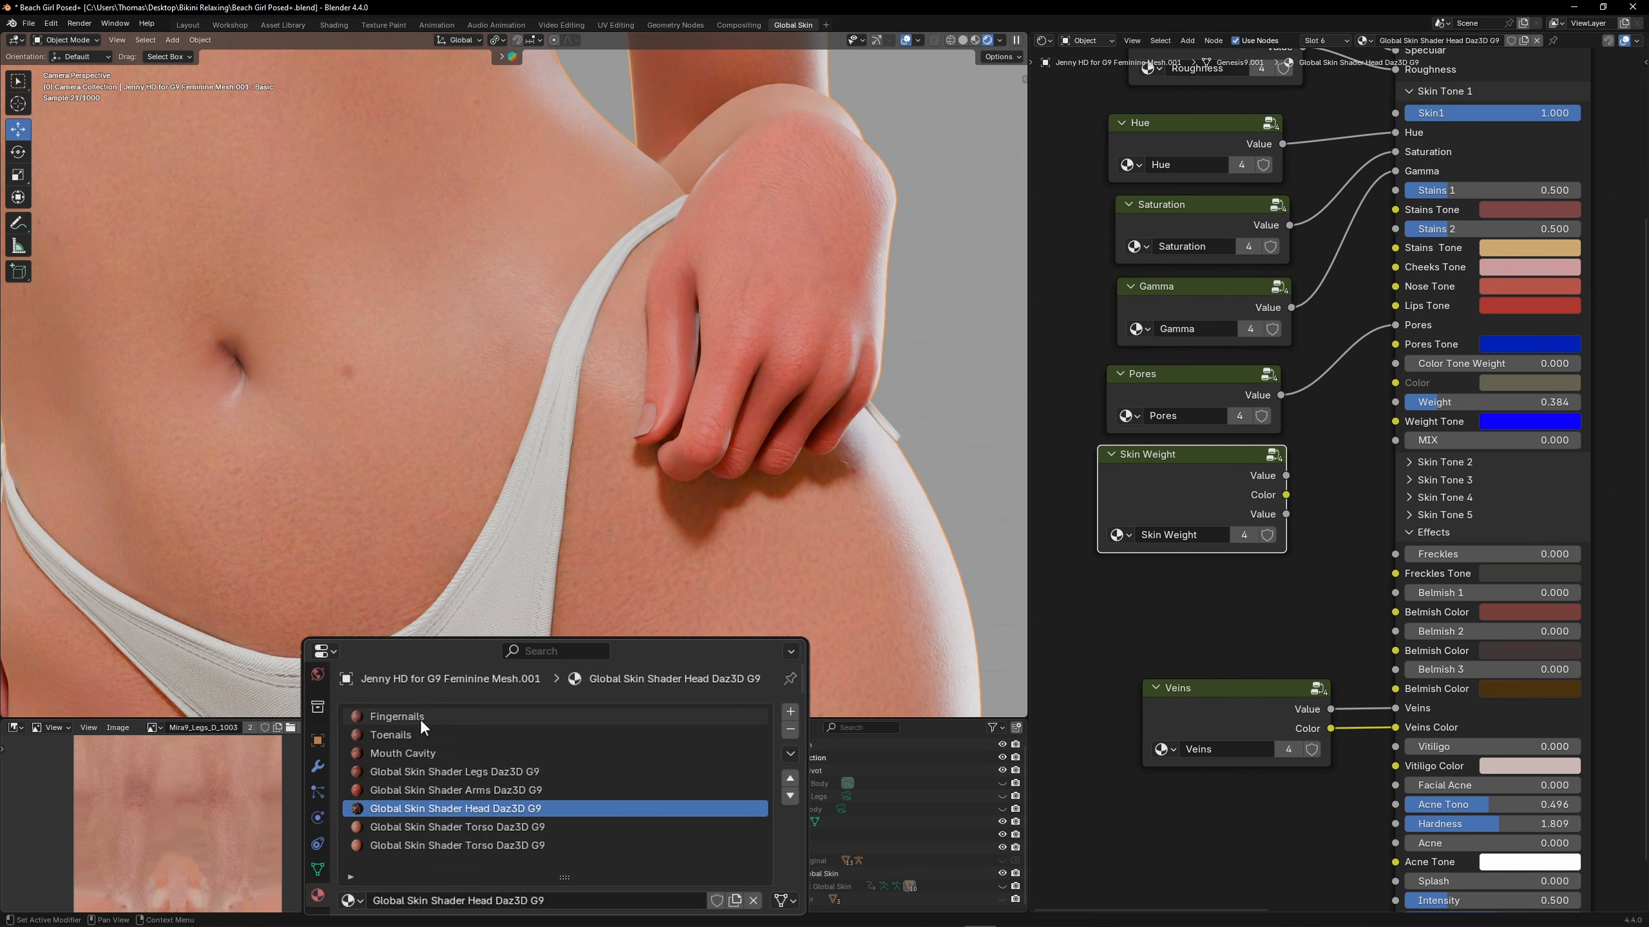
click(420, 717)
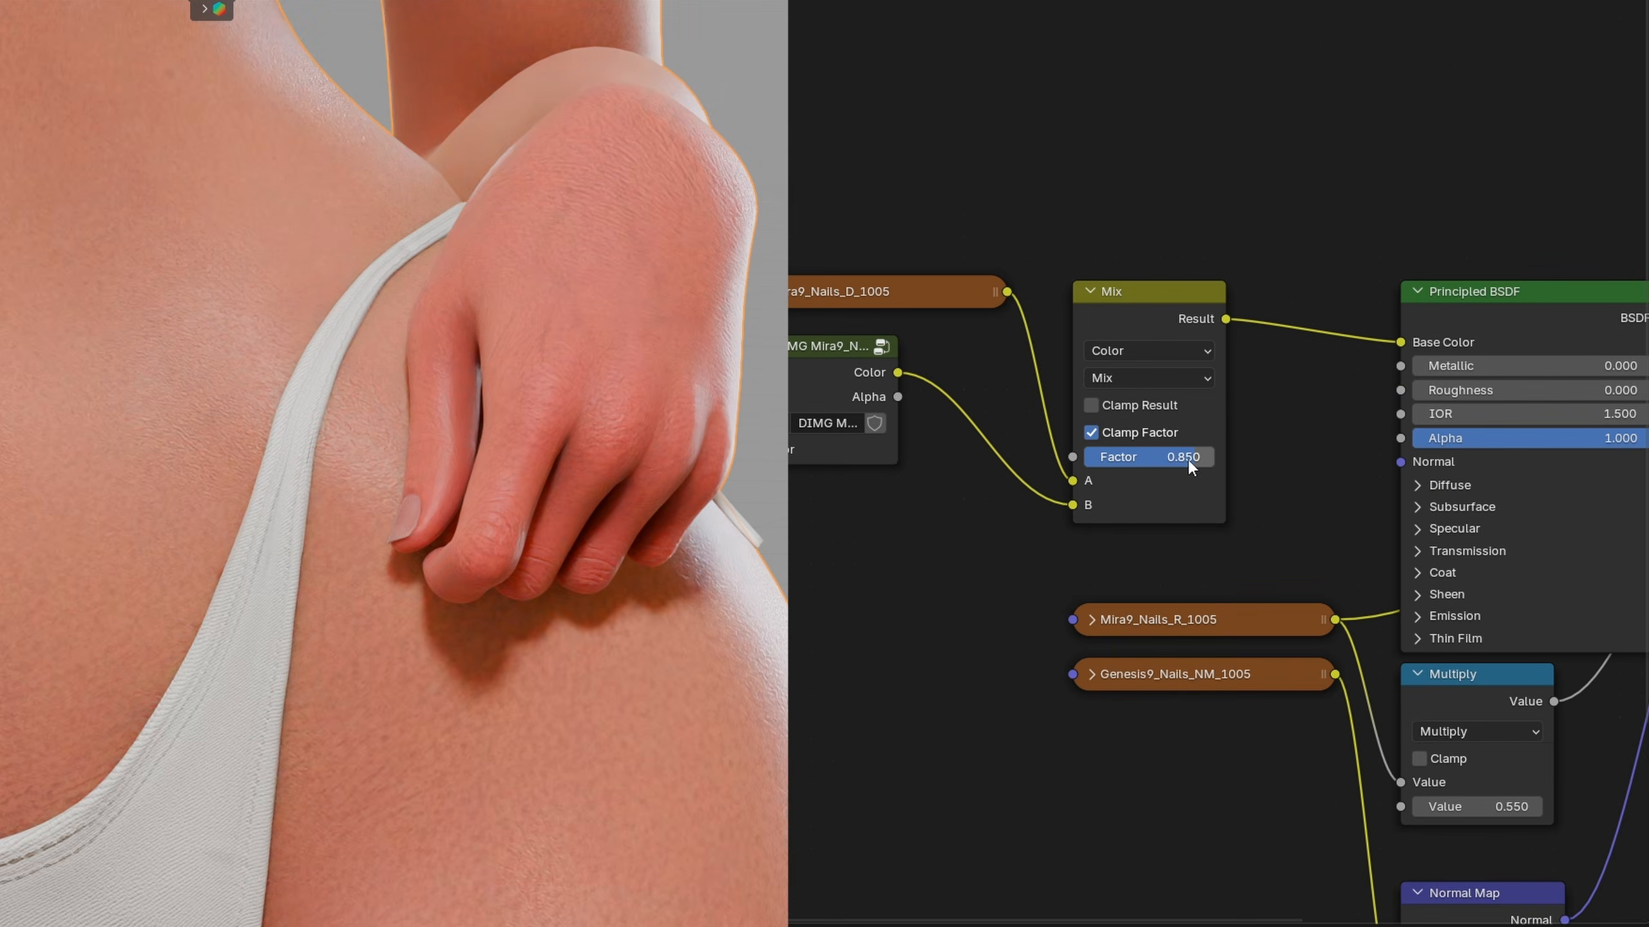
drag(1187, 458, 1233, 459)
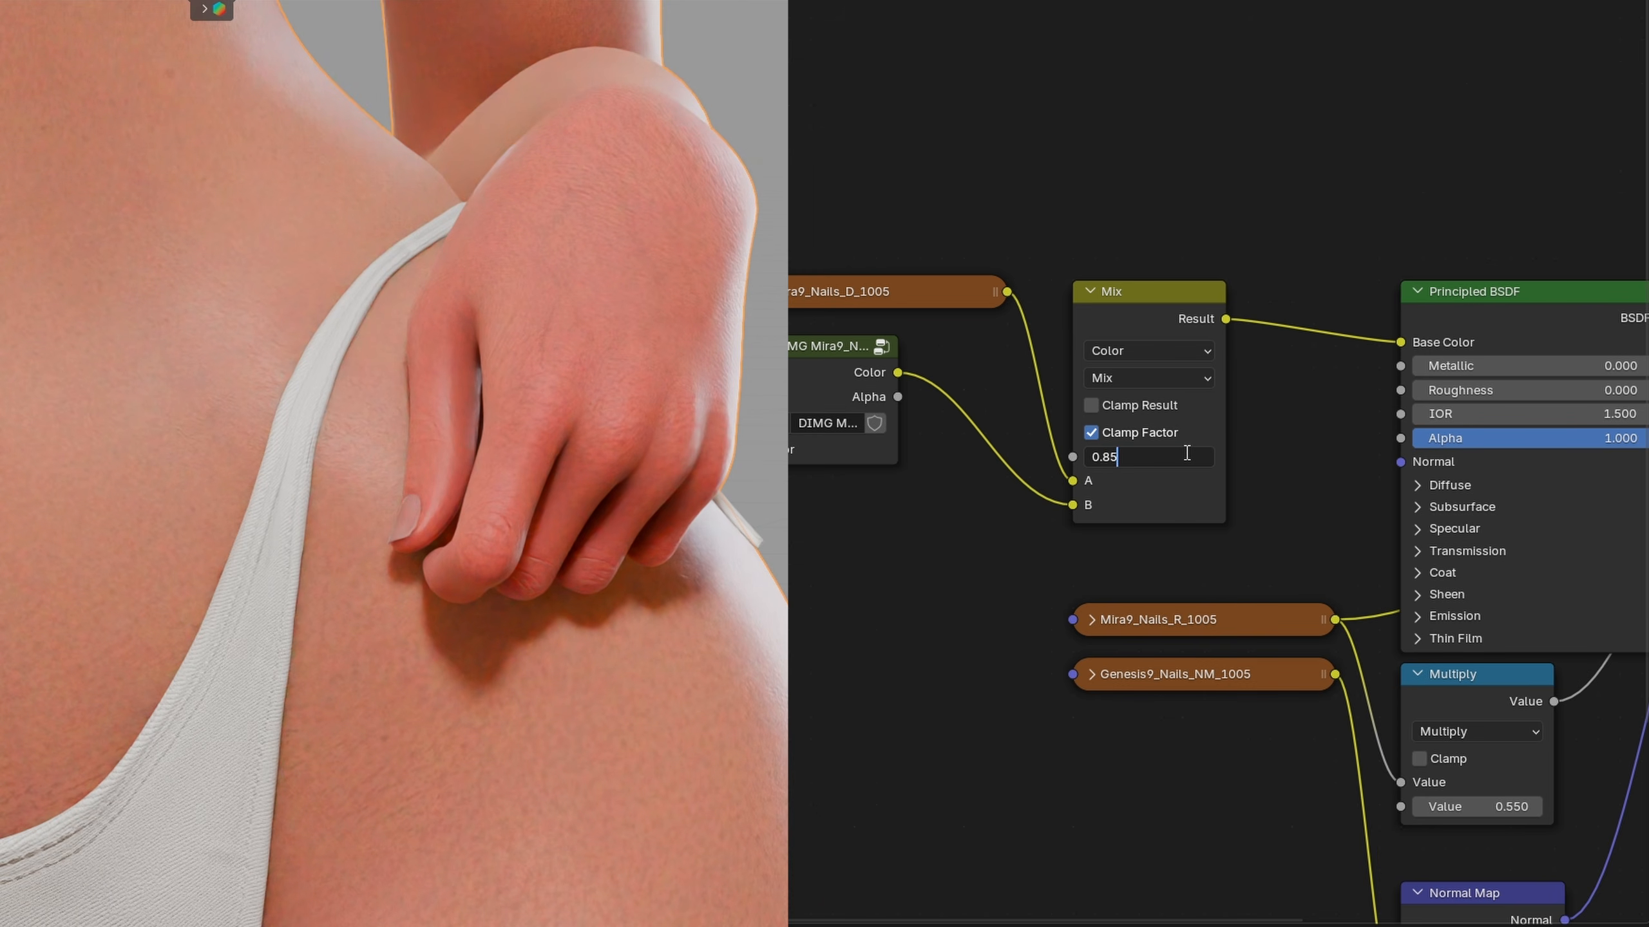
key(BackSpace)
key(BackSpace)
text(9)
key(Return)
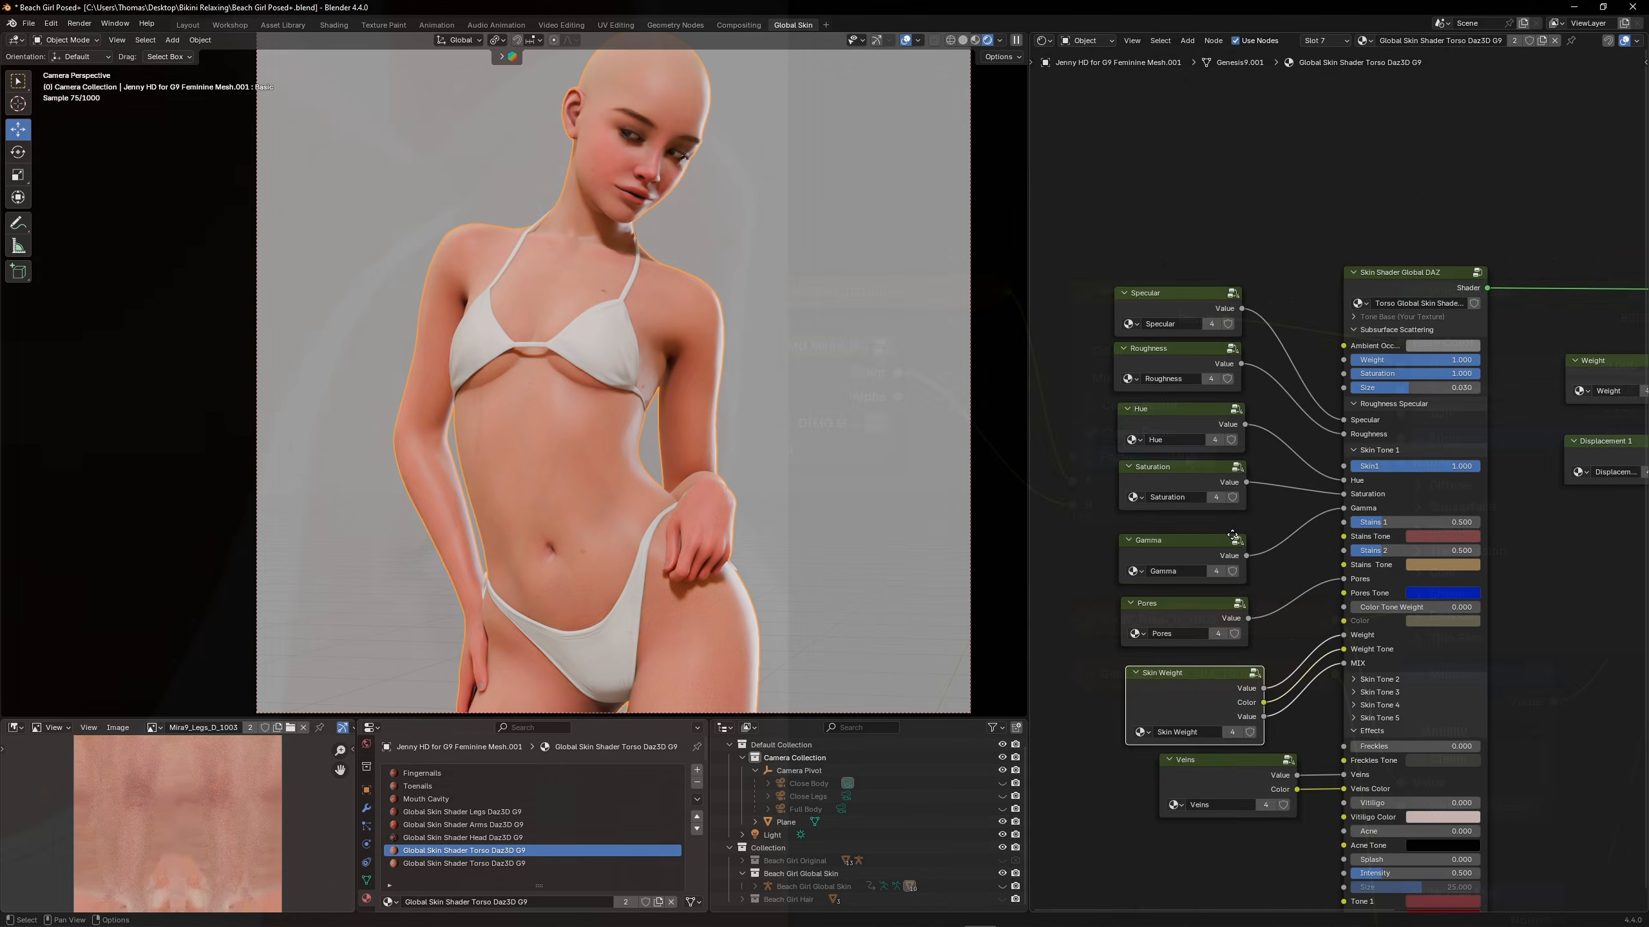
Try a Stains 1 value of 2.000 on the torso shader and undo the change
scroll(1200, 562, up, 3)
drag(1414, 502, 1513, 503)
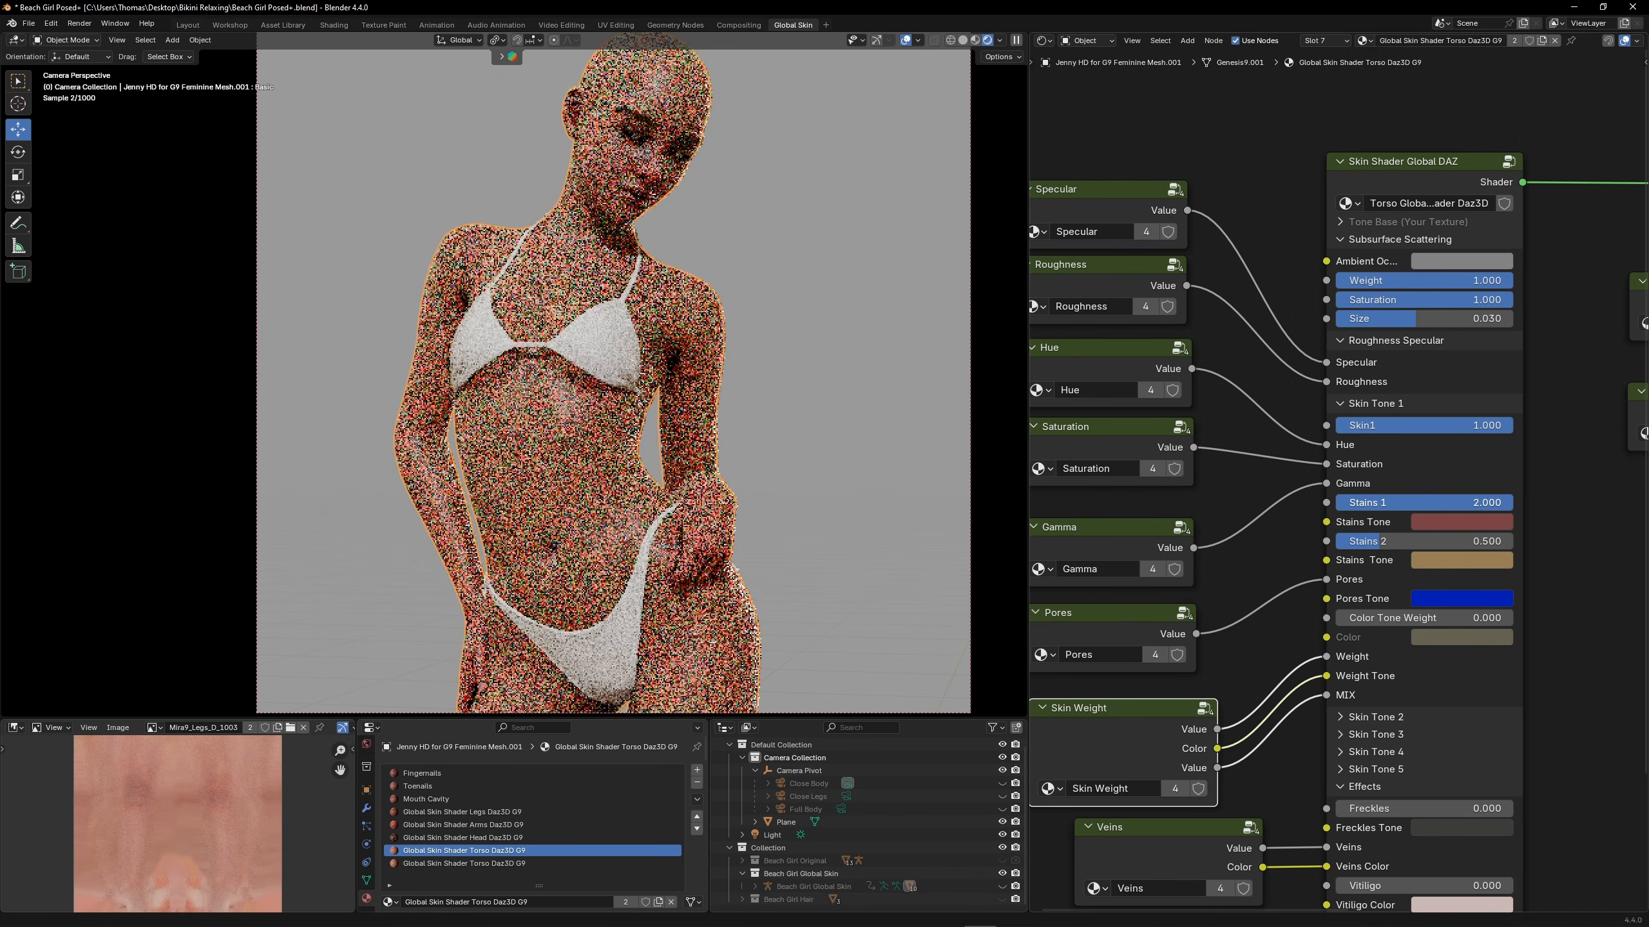
key(ctrl+z)
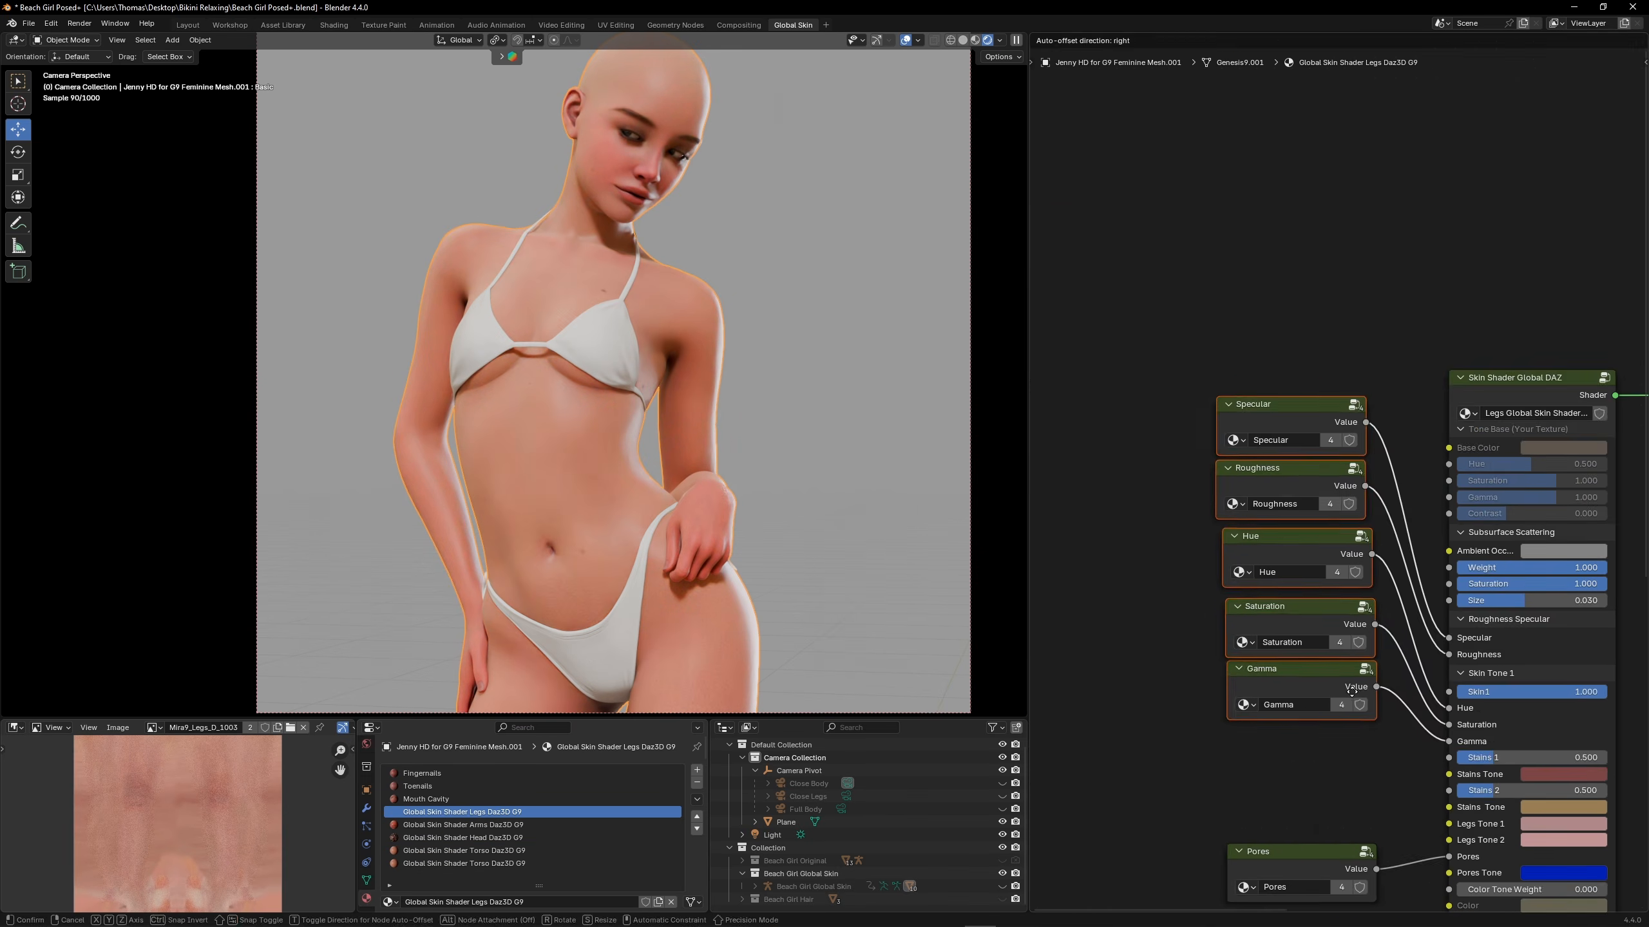
Paste the Strains 1 group below Gamma in the legs material and connect its Value and Color outputs to Stains 1 and Stains Tone
middle_drag(1350, 765, 1216, 684)
scroll(1215, 684, up, 4)
click(1216, 685)
key(ctrl+v)
drag(1193, 674, 1174, 673)
drag(1249, 686, 1351, 689)
drag(1249, 708, 1351, 712)
Raise the Value inside the Strains 1 group past 0.7 in increments of 0.1
key(Tab)
click(1349, 494)
click(1350, 494)
click(1350, 494)
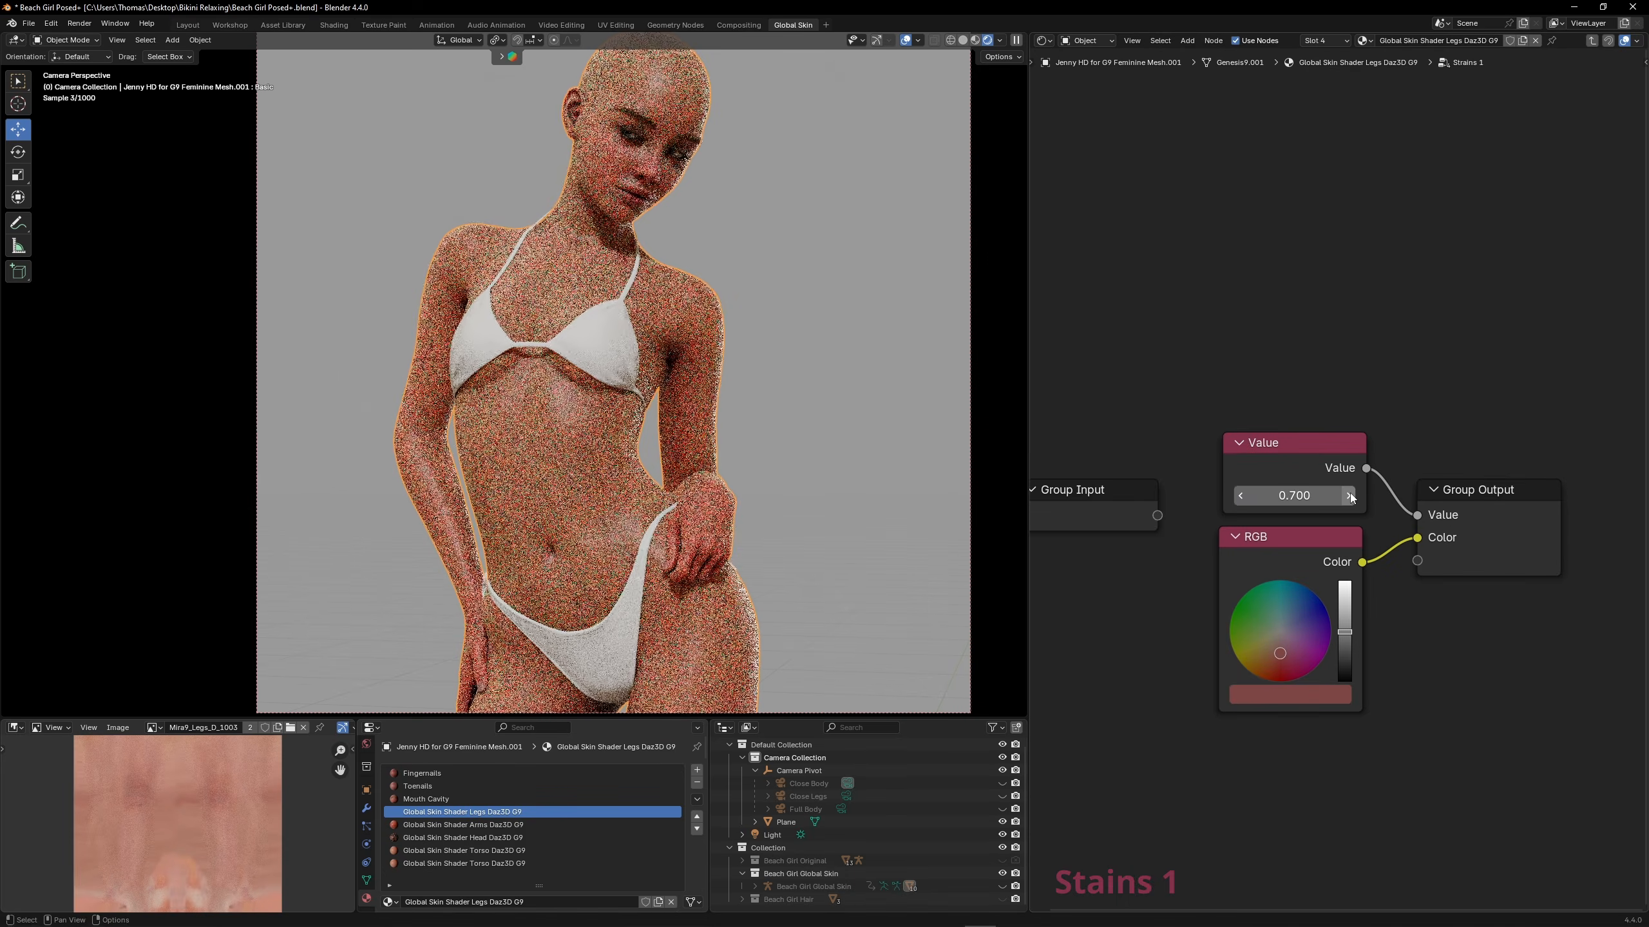
click(1350, 494)
click(1350, 494)
click(1349, 494)
click(1350, 494)
ctrl+scroll(1267, 618, up, 3)
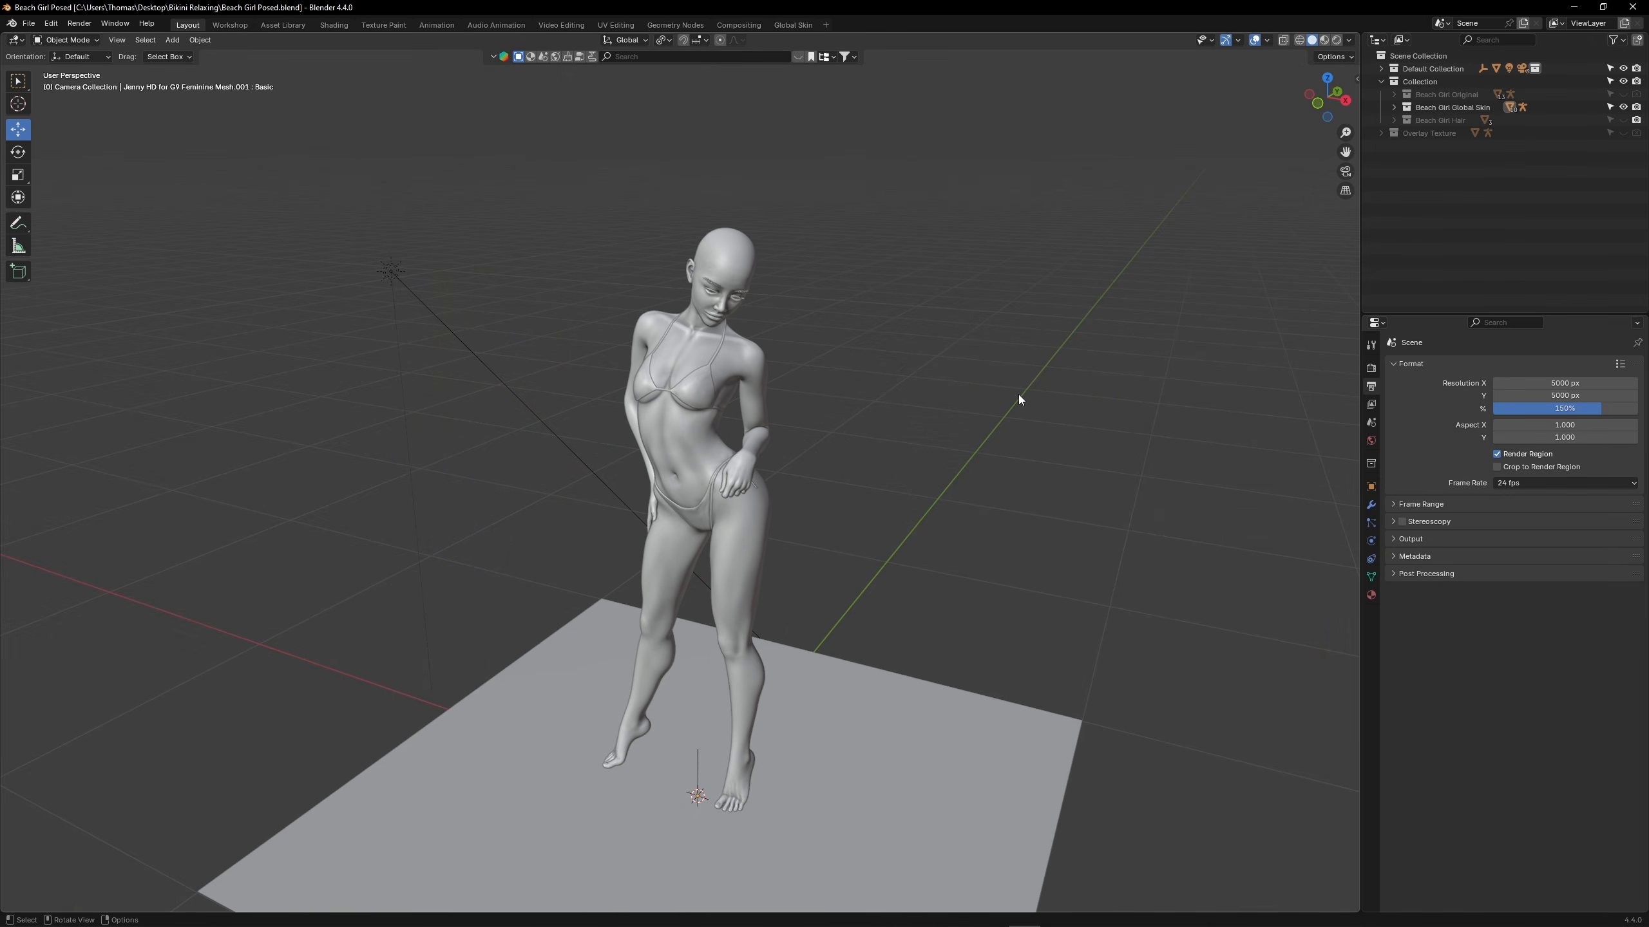
Show the Beach Girl Original collection and move that character beside the Global Skin version
click(1623, 95)
click(744, 339)
middle_drag(868, 336, 766, 392)
drag(755, 665, 938, 649)
drag(895, 709, 915, 838)
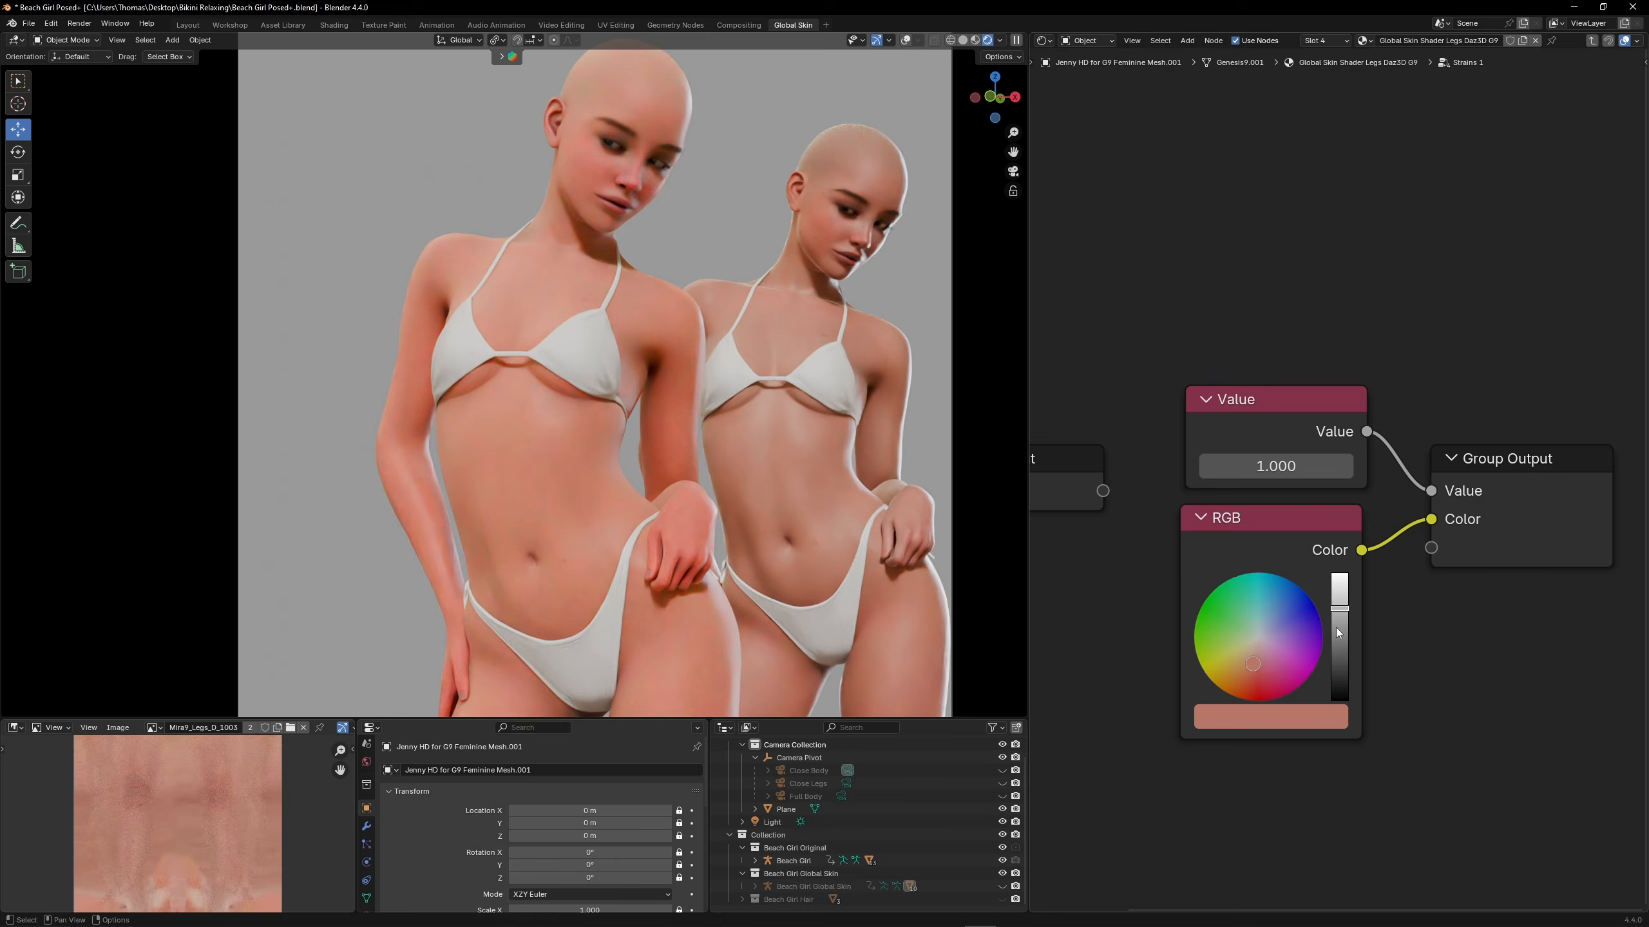
click(1338, 633)
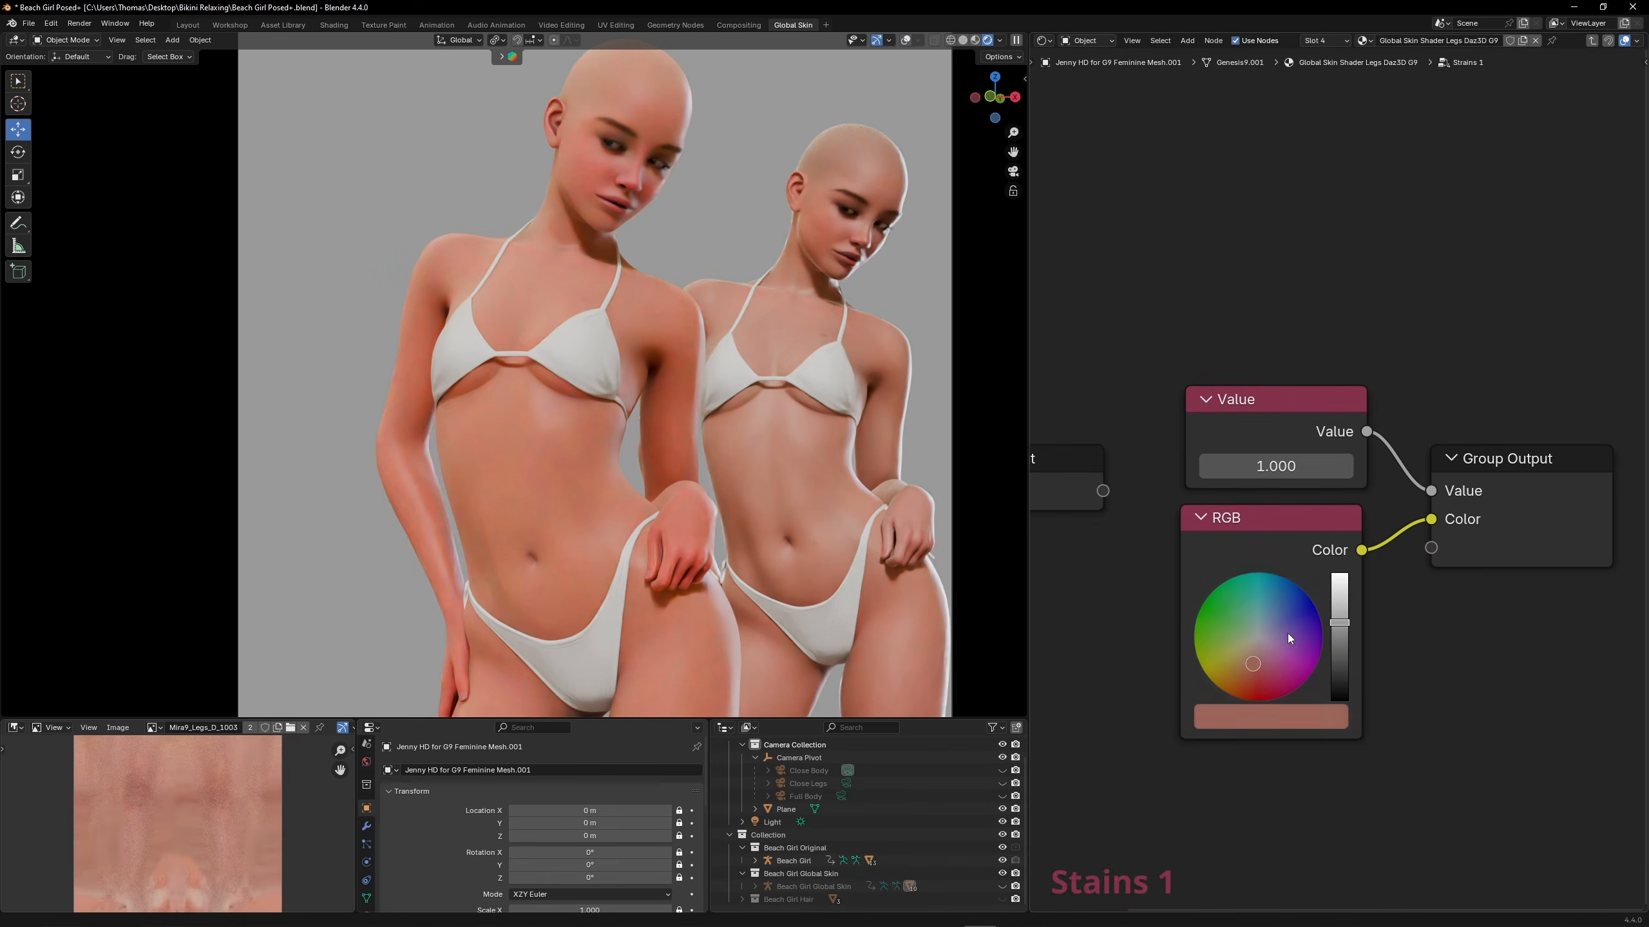
Lower the Value inside the Strains 1 group past 0.8 in decrements of 0.1, and raise the last Value inside the Skin Weight group
click(1207, 466)
click(1207, 466)
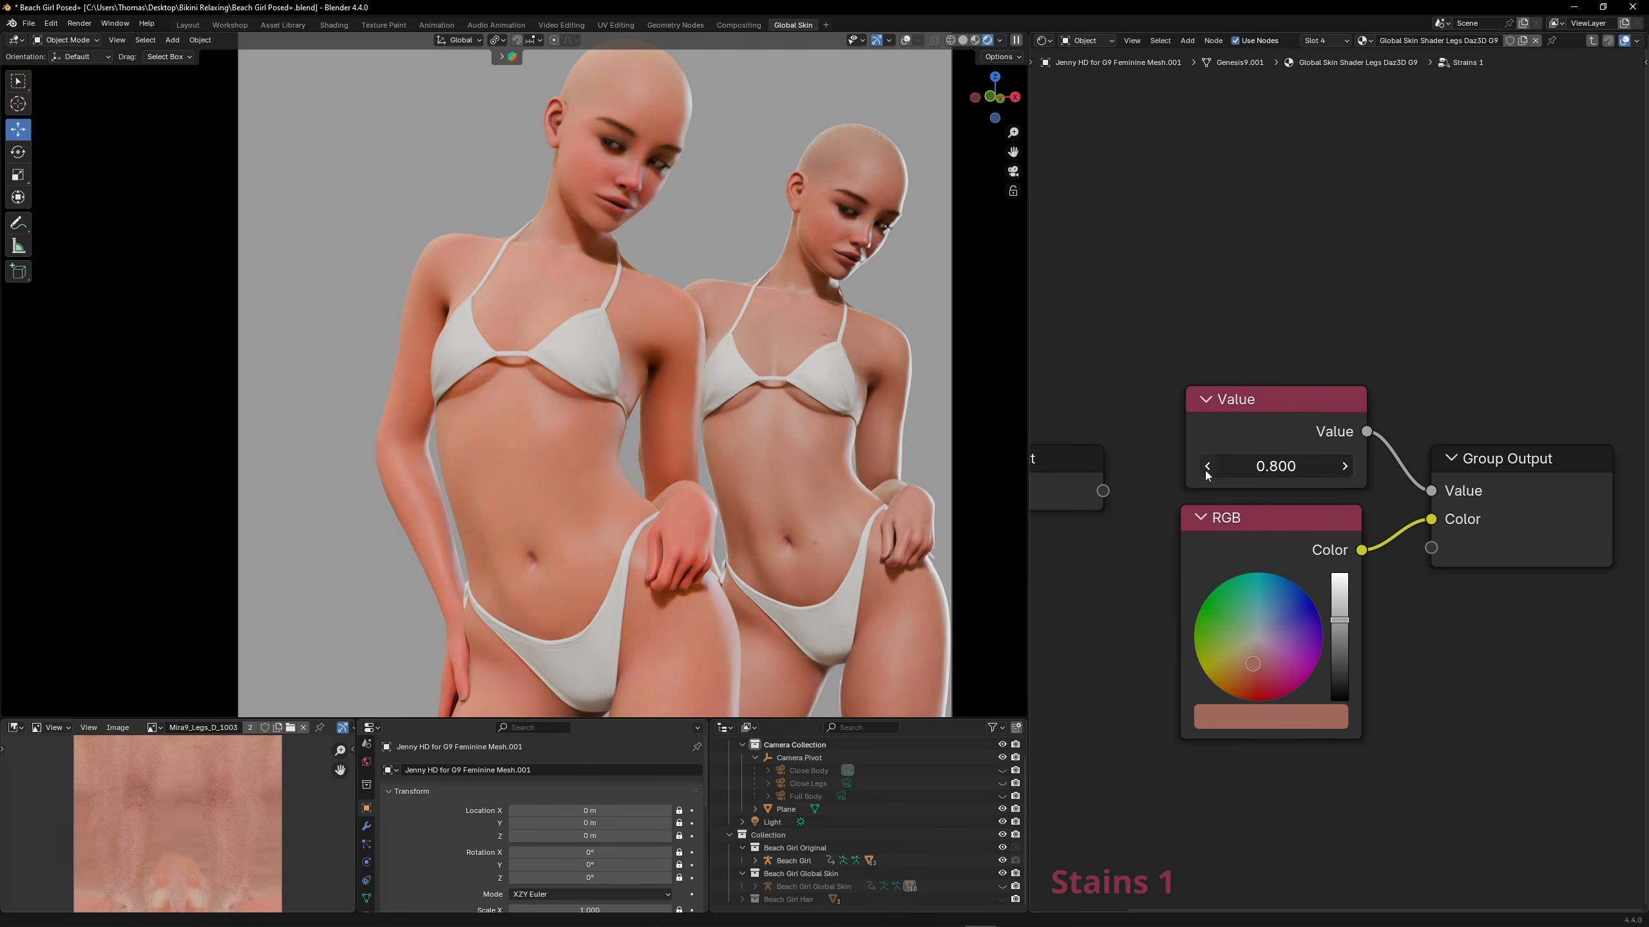
click(1208, 466)
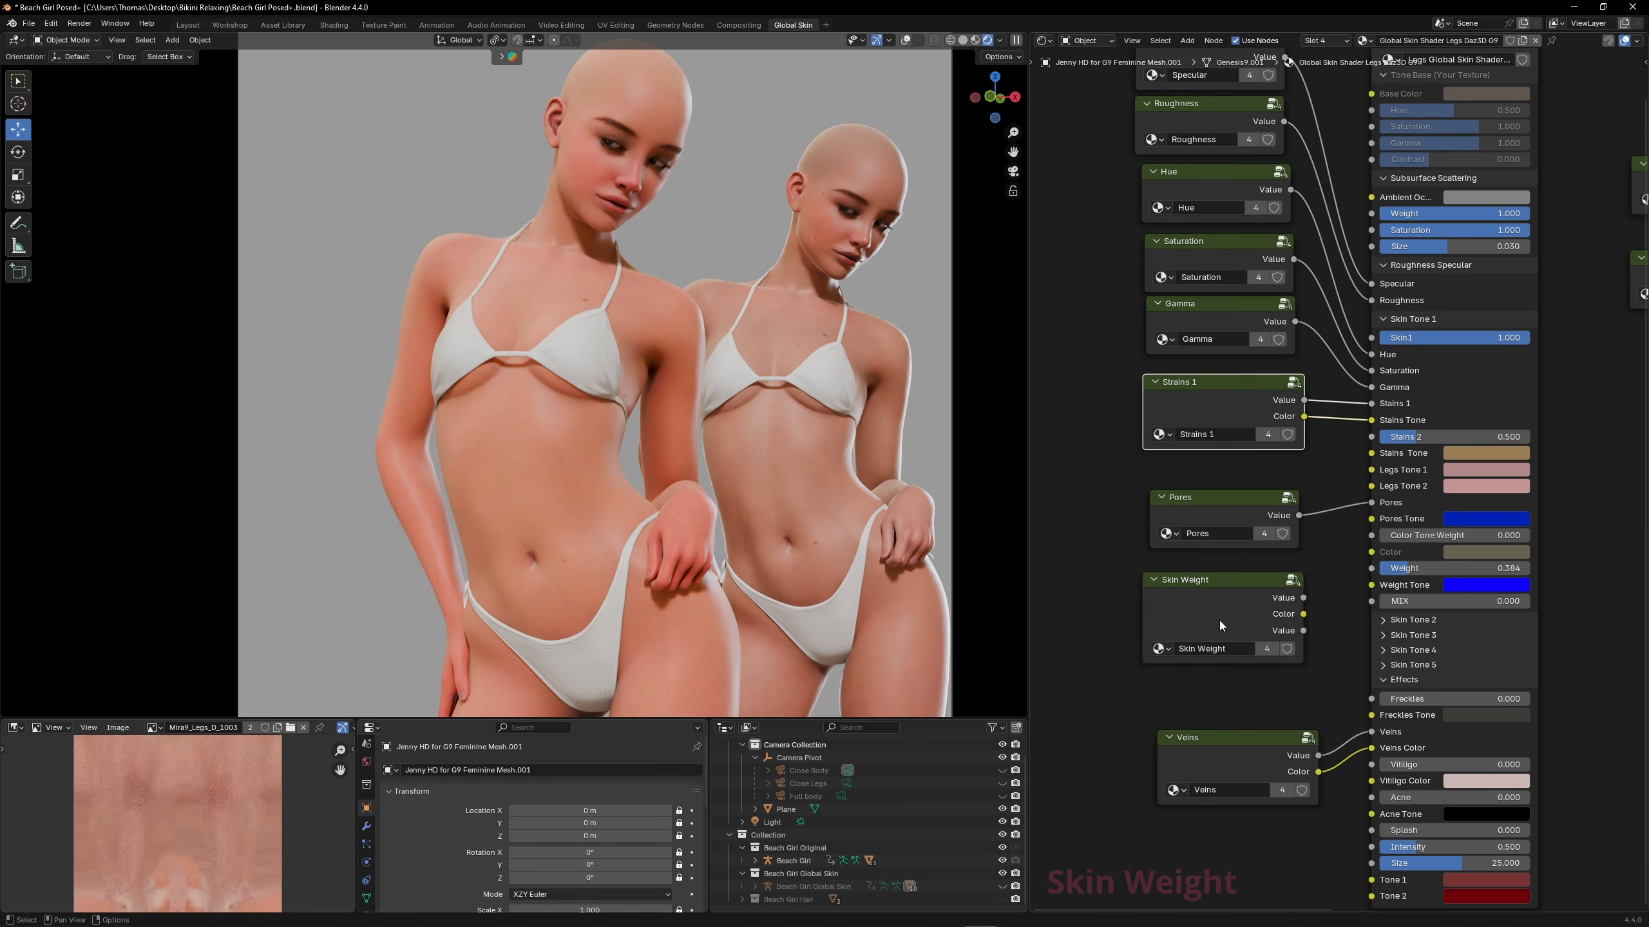
click(1220, 622)
key(Tab)
scroll(1221, 621, up, 8)
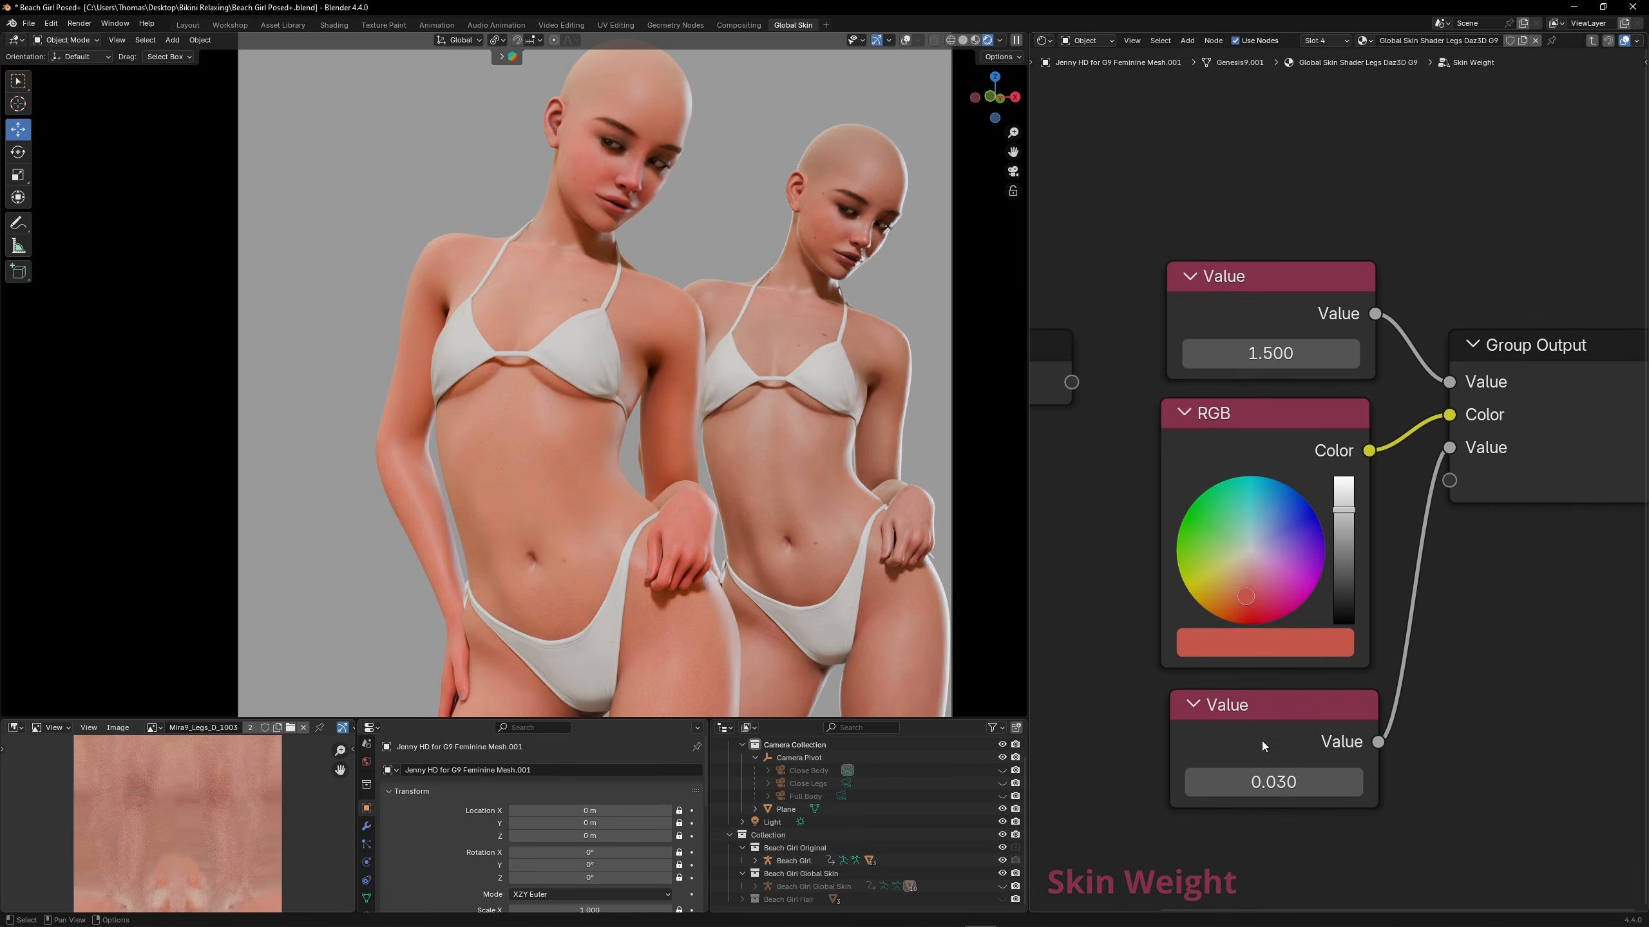
click(1353, 782)
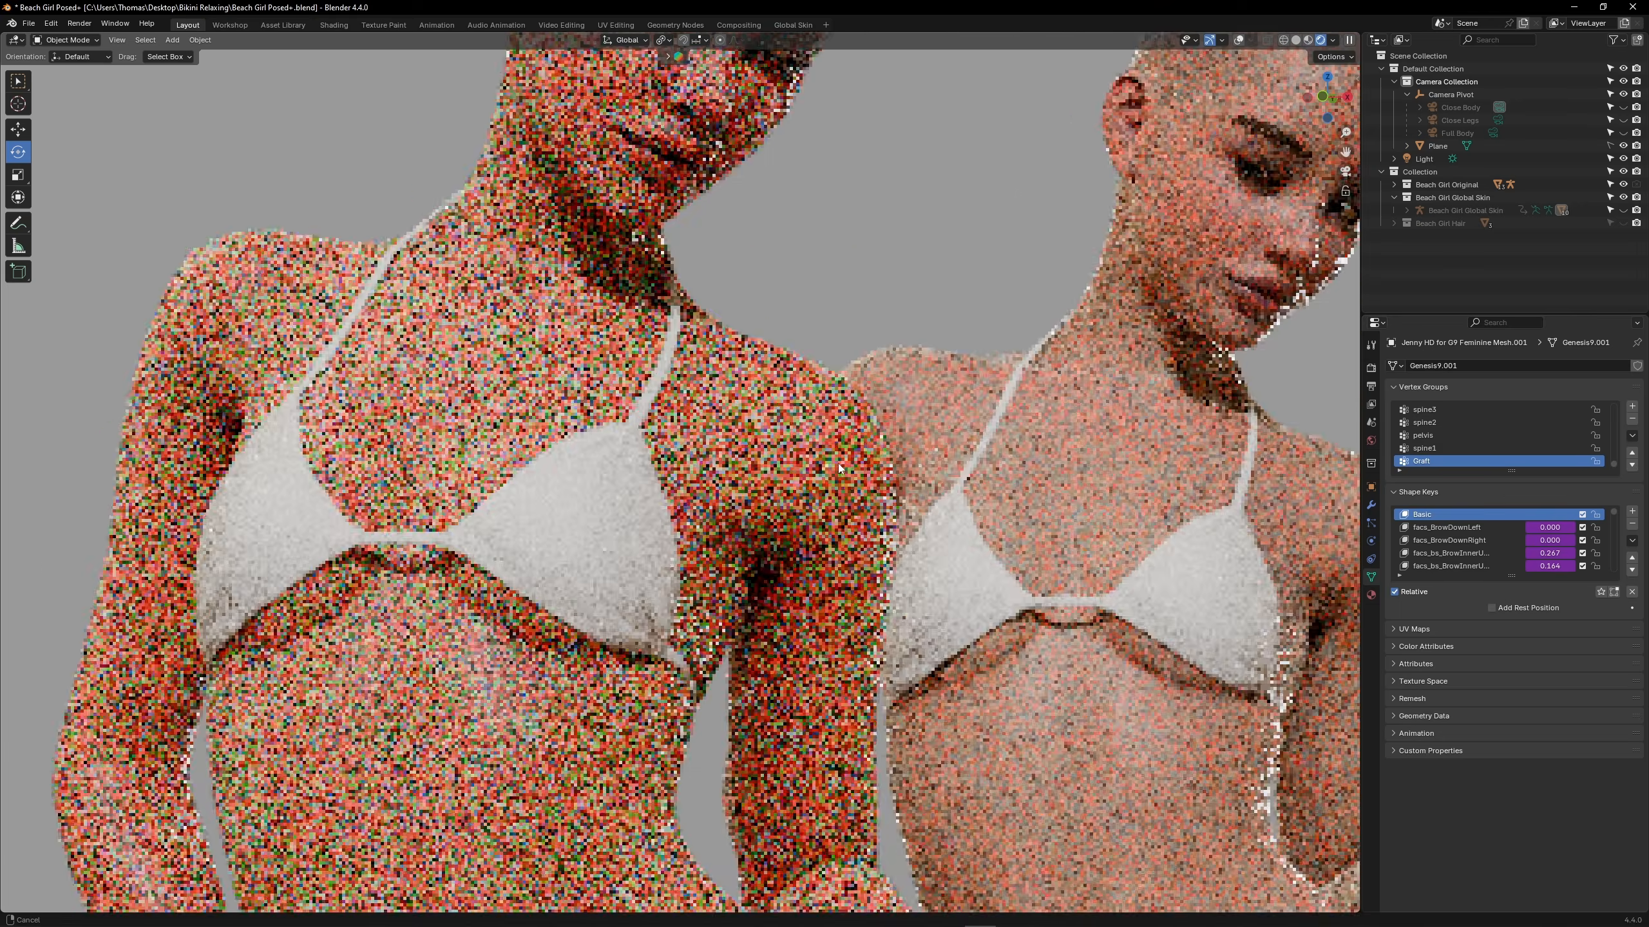
shift+middle_drag(837, 464, 816, 497)
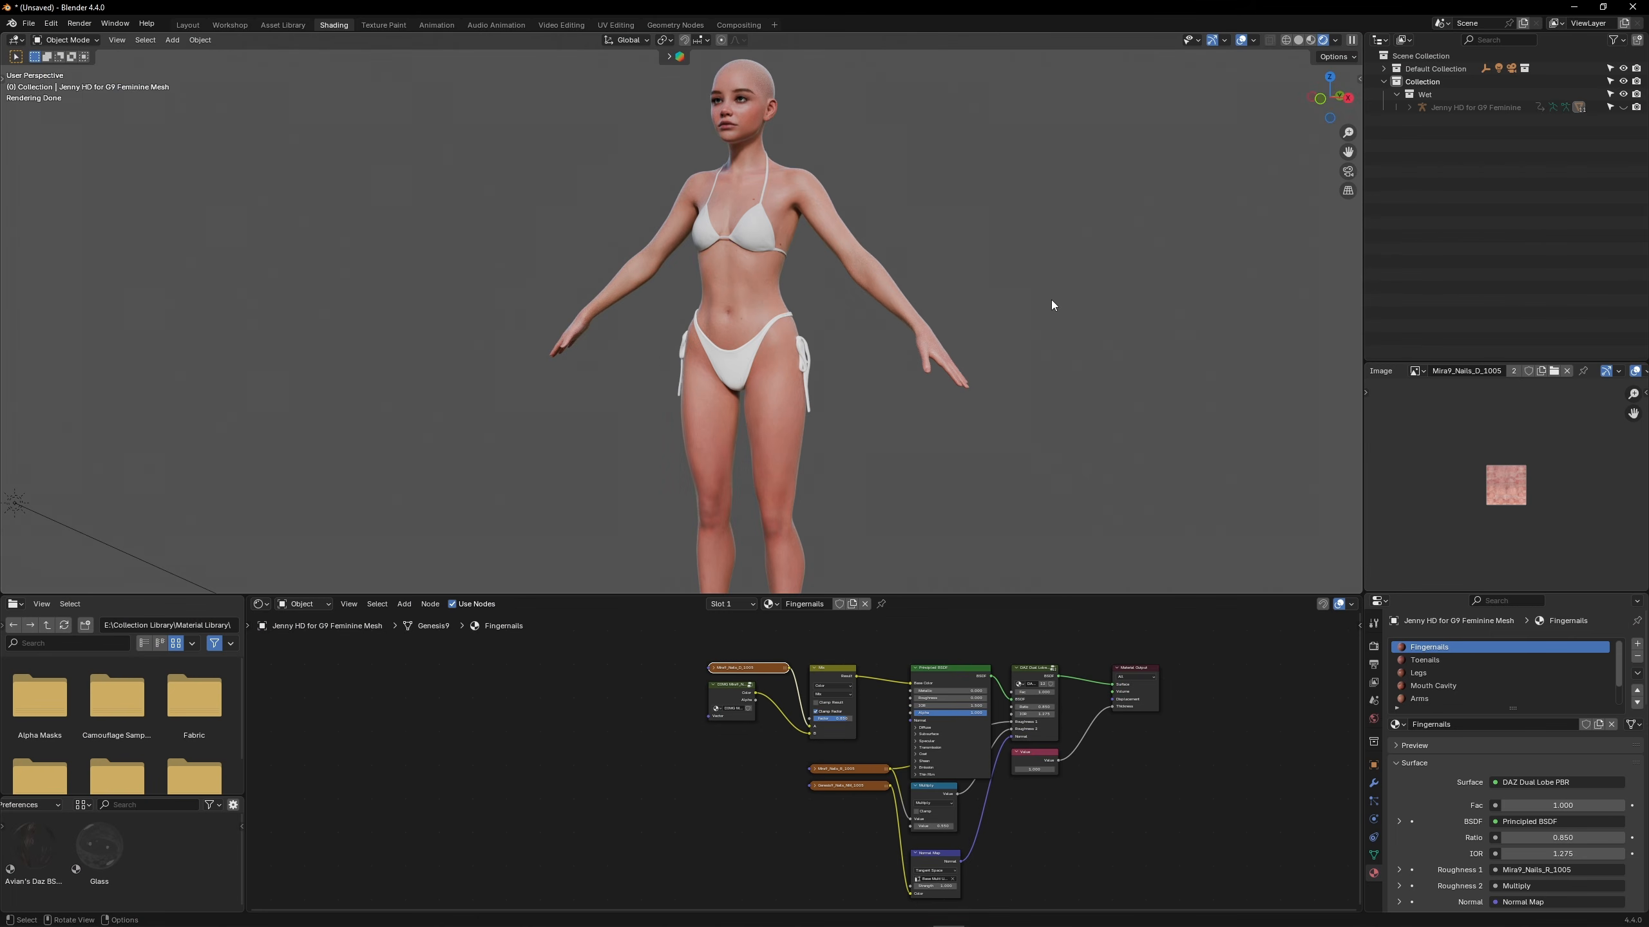
middle_drag(1052, 301, 1125, 303)
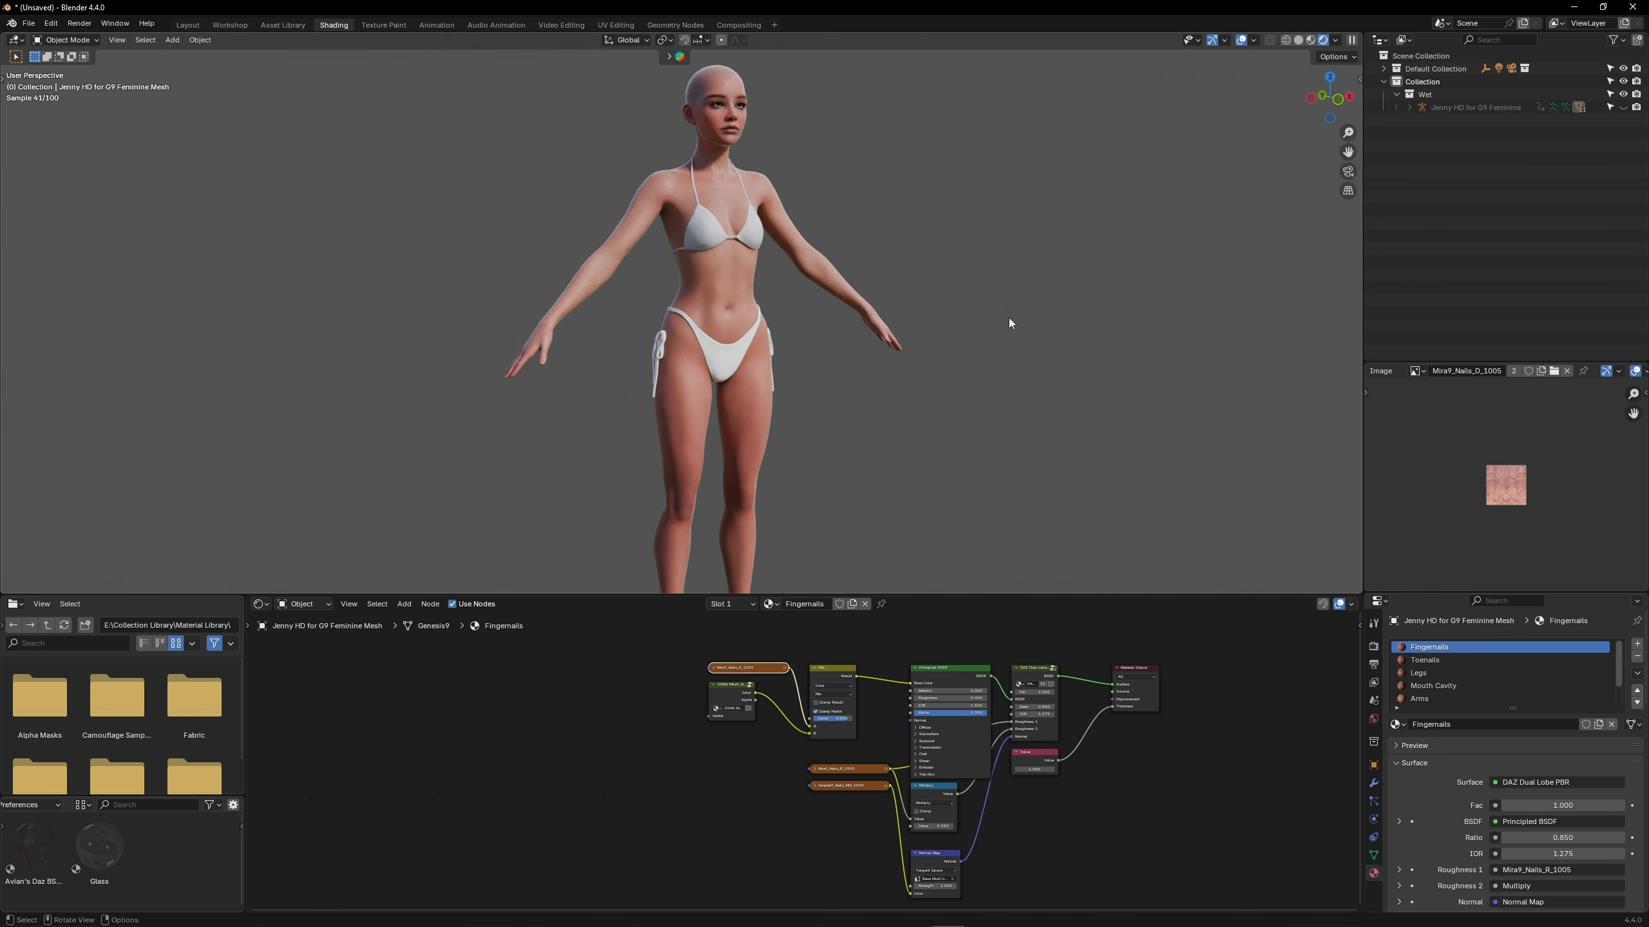
Open the imported wet character's Body material and spread its nodes apart so the streak texture, Bump and DAZ Top Coat links are readable
scroll(745, 282, up, 8)
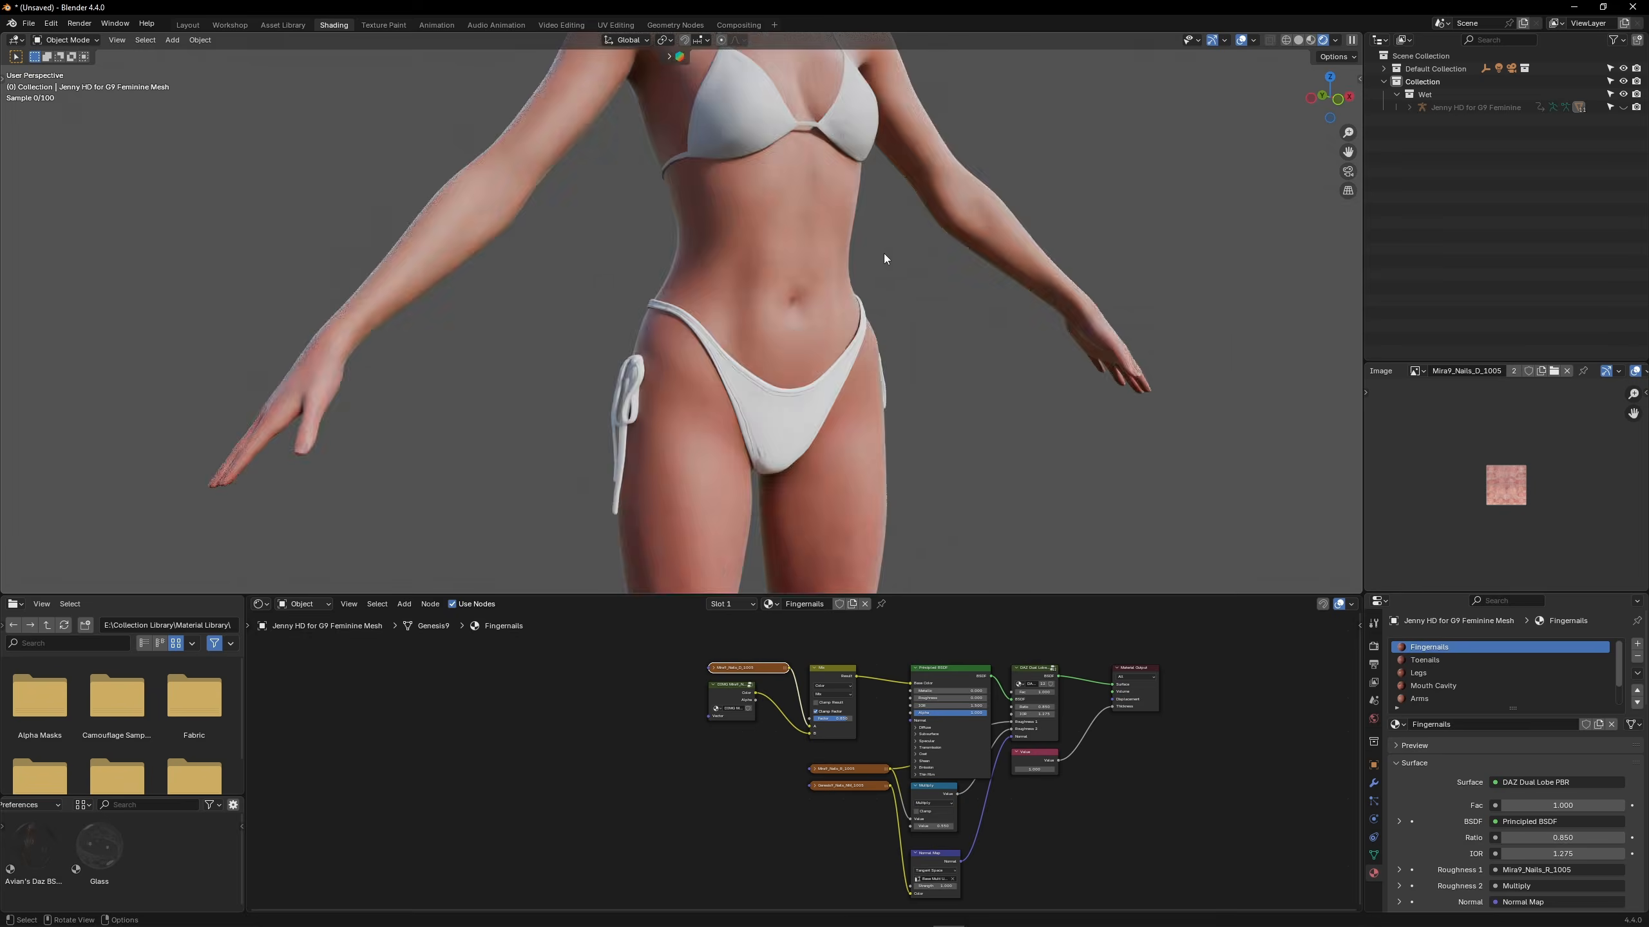
shift+middle_drag(1046, 221, 922, 293)
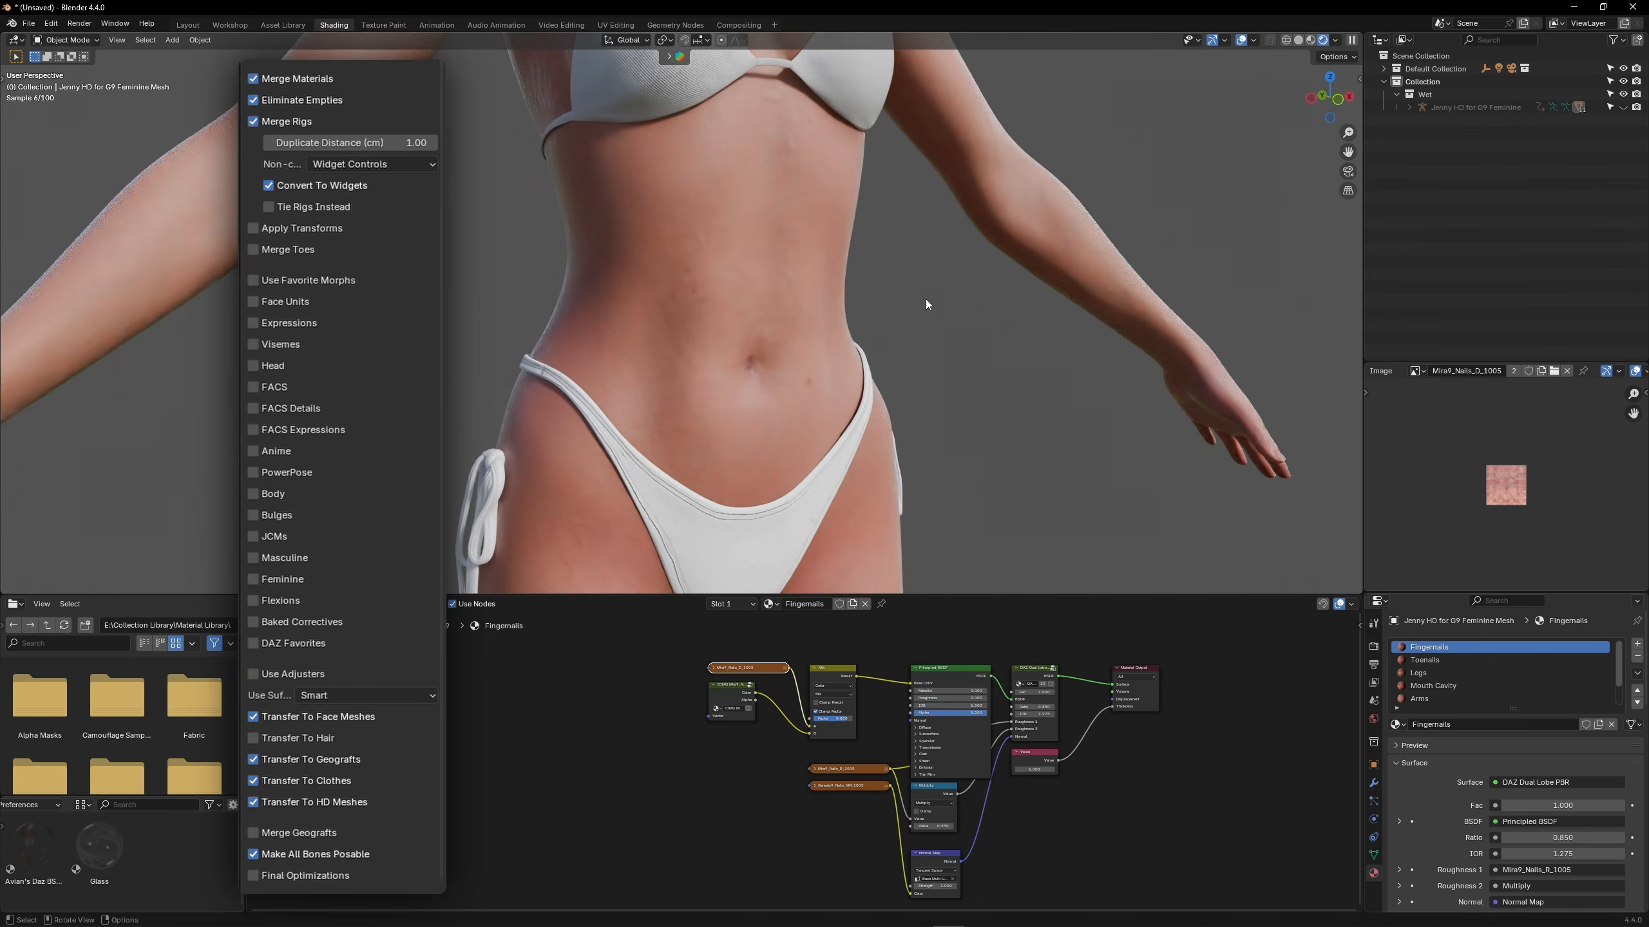
scroll(1460, 673, down, 2)
click(1431, 699)
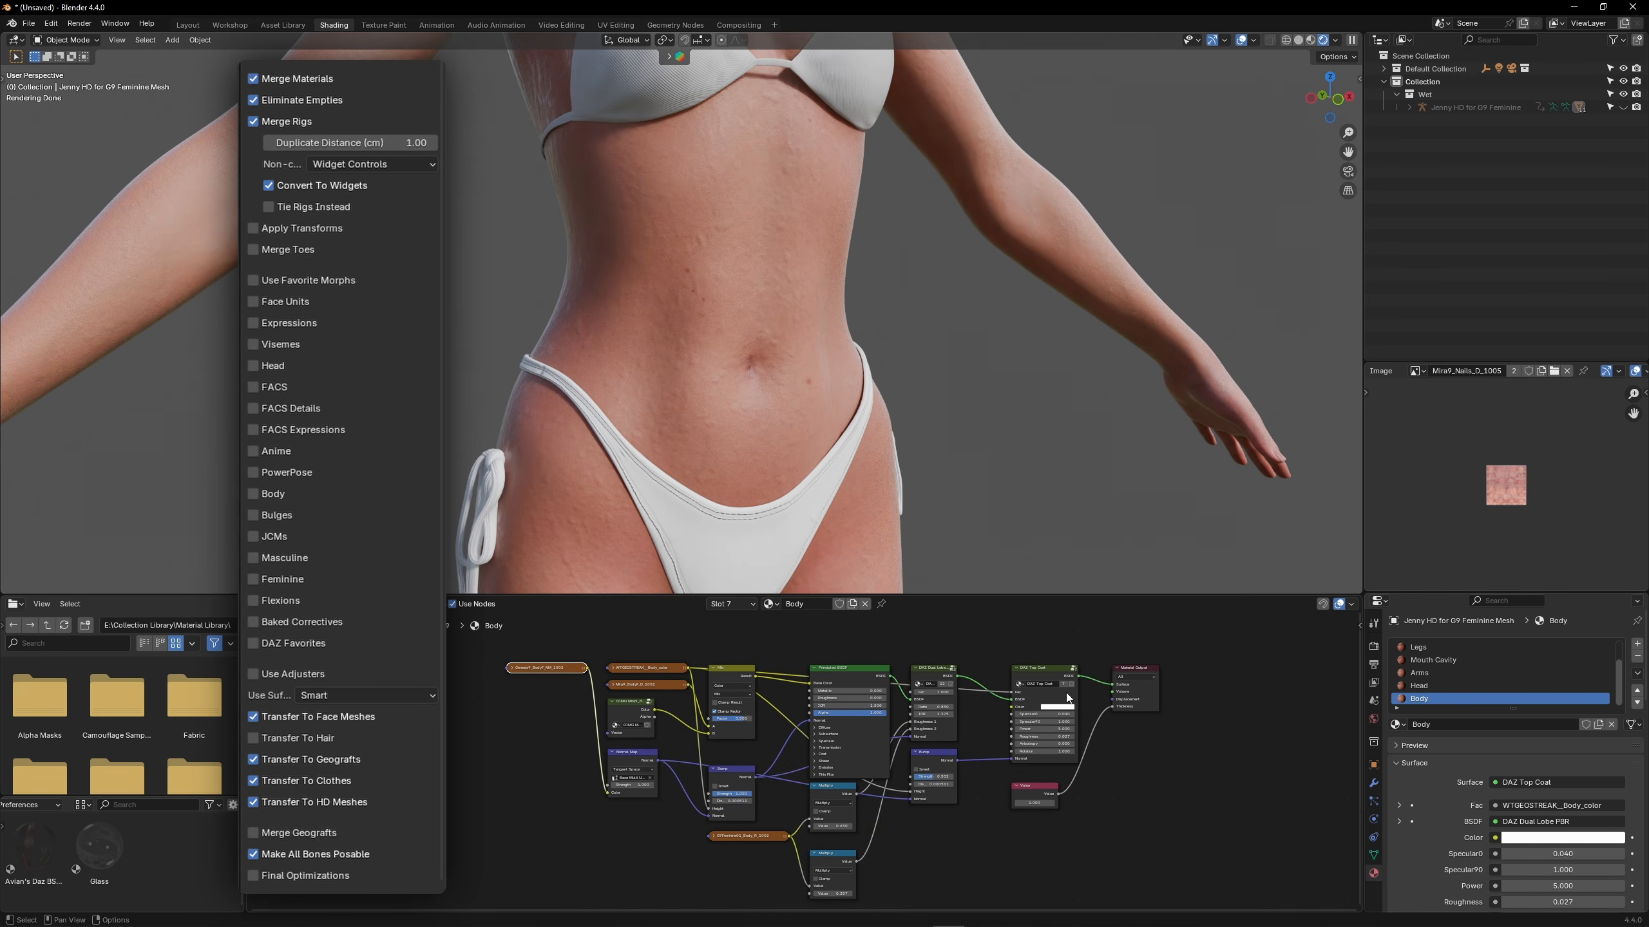
drag(545, 672, 679, 667)
middle_drag(987, 743, 950, 693)
drag(1041, 709, 1042, 711)
drag(1042, 711, 1042, 635)
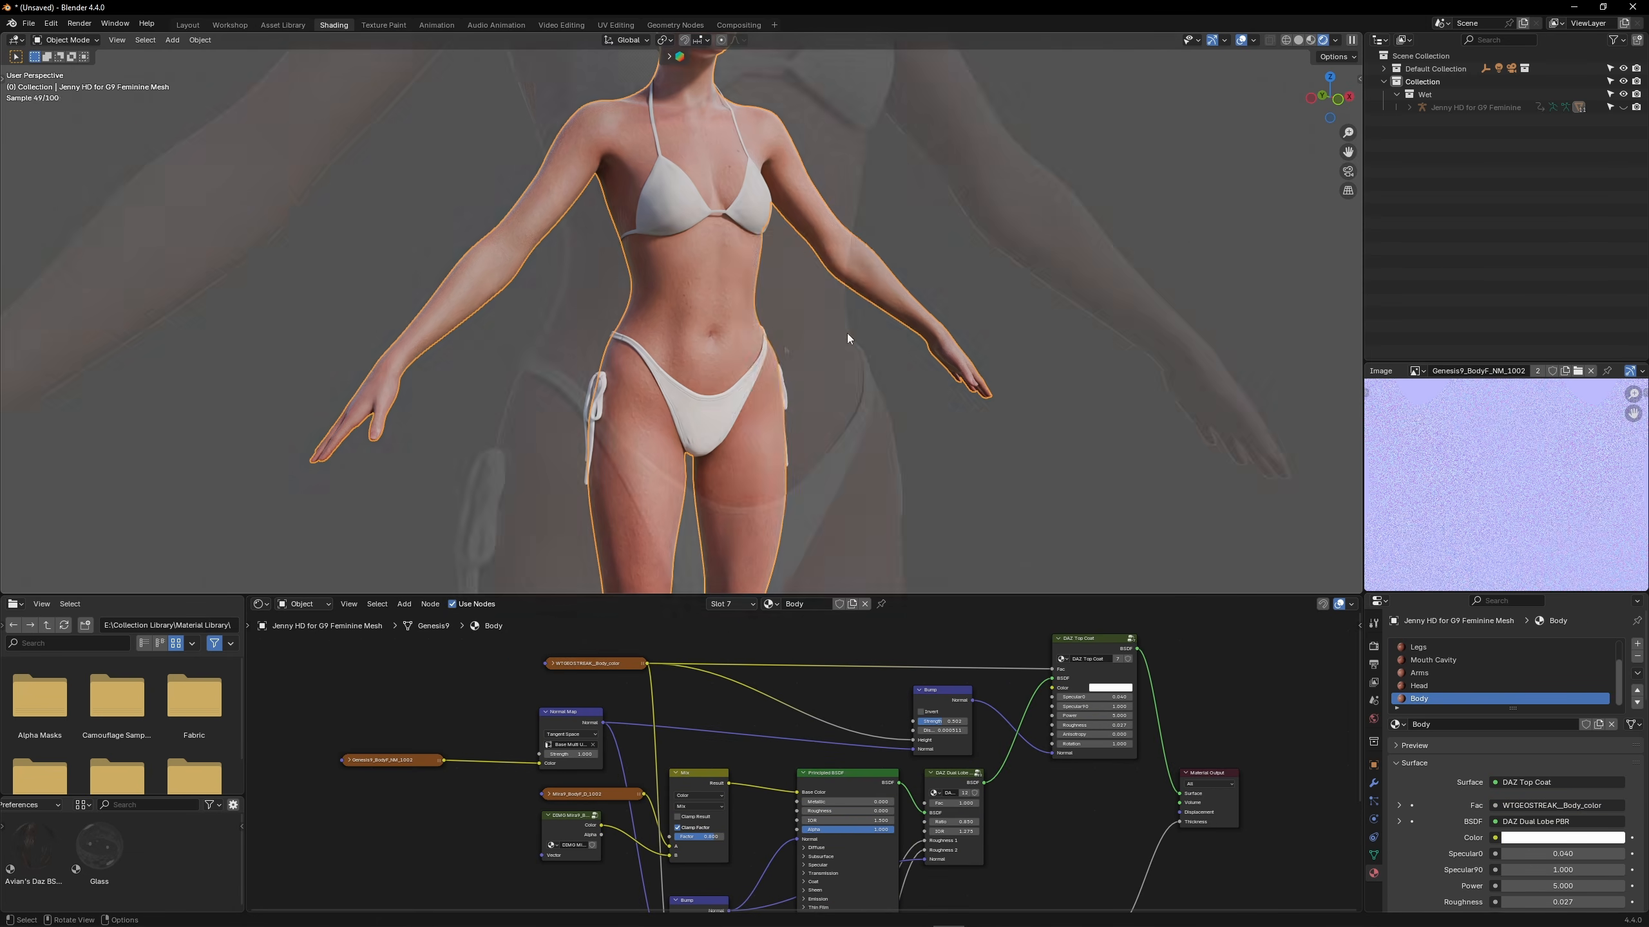
Copy the wet character's rig and body mesh for use in the posed scene
right_click(848, 332)
click(844, 333)
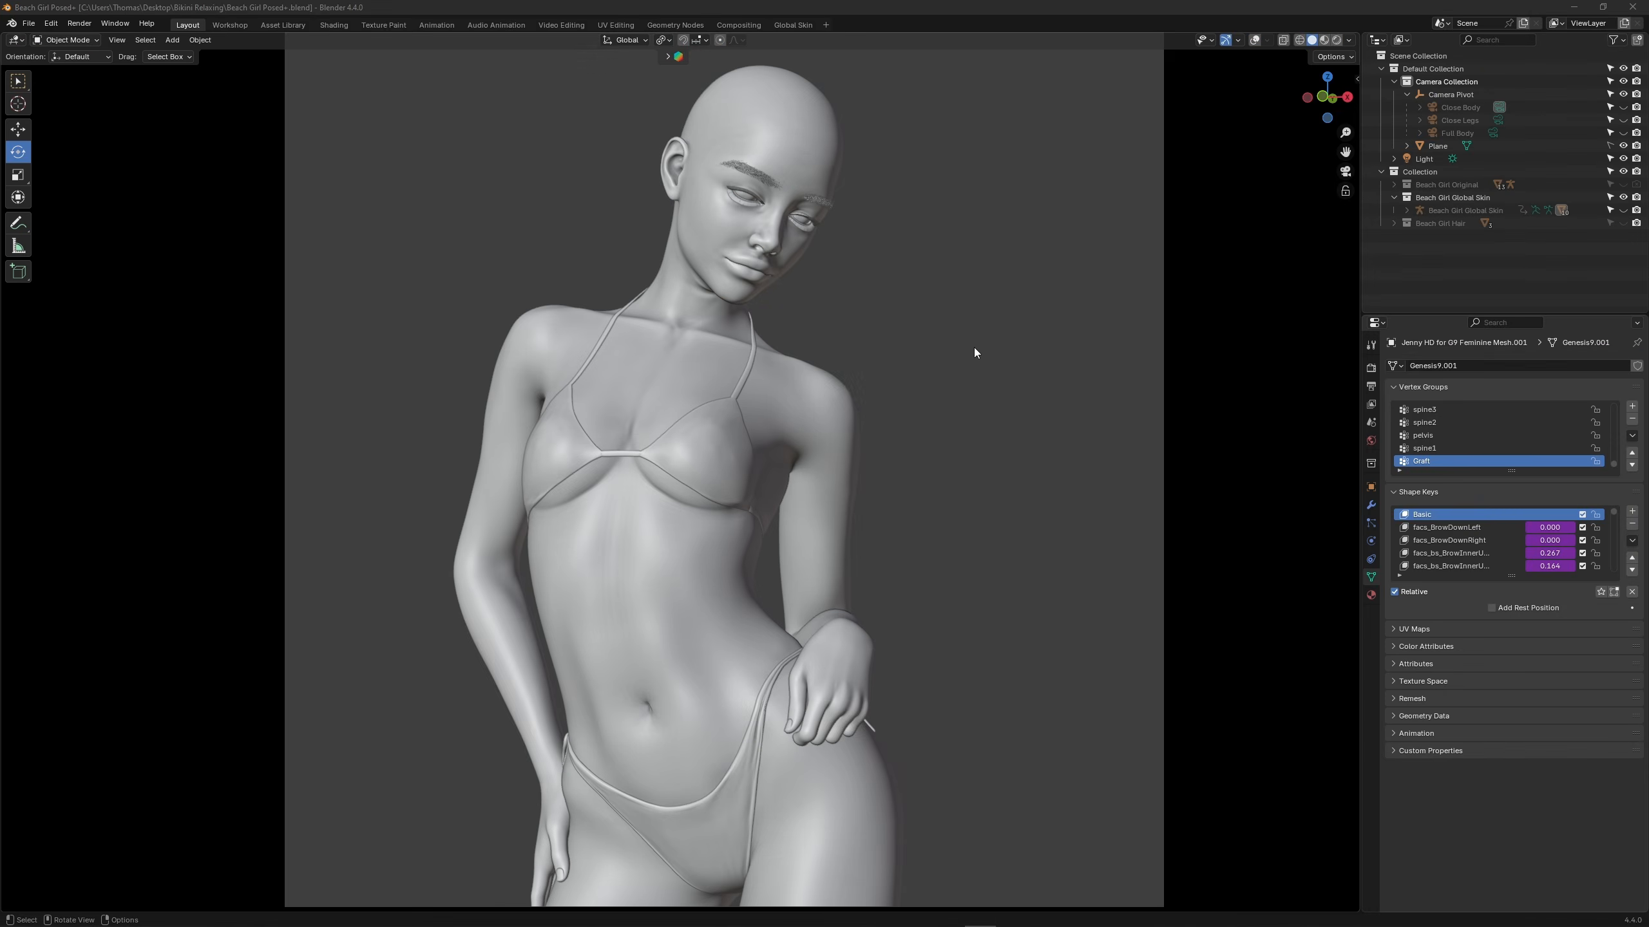
scroll(974, 349, down, 5)
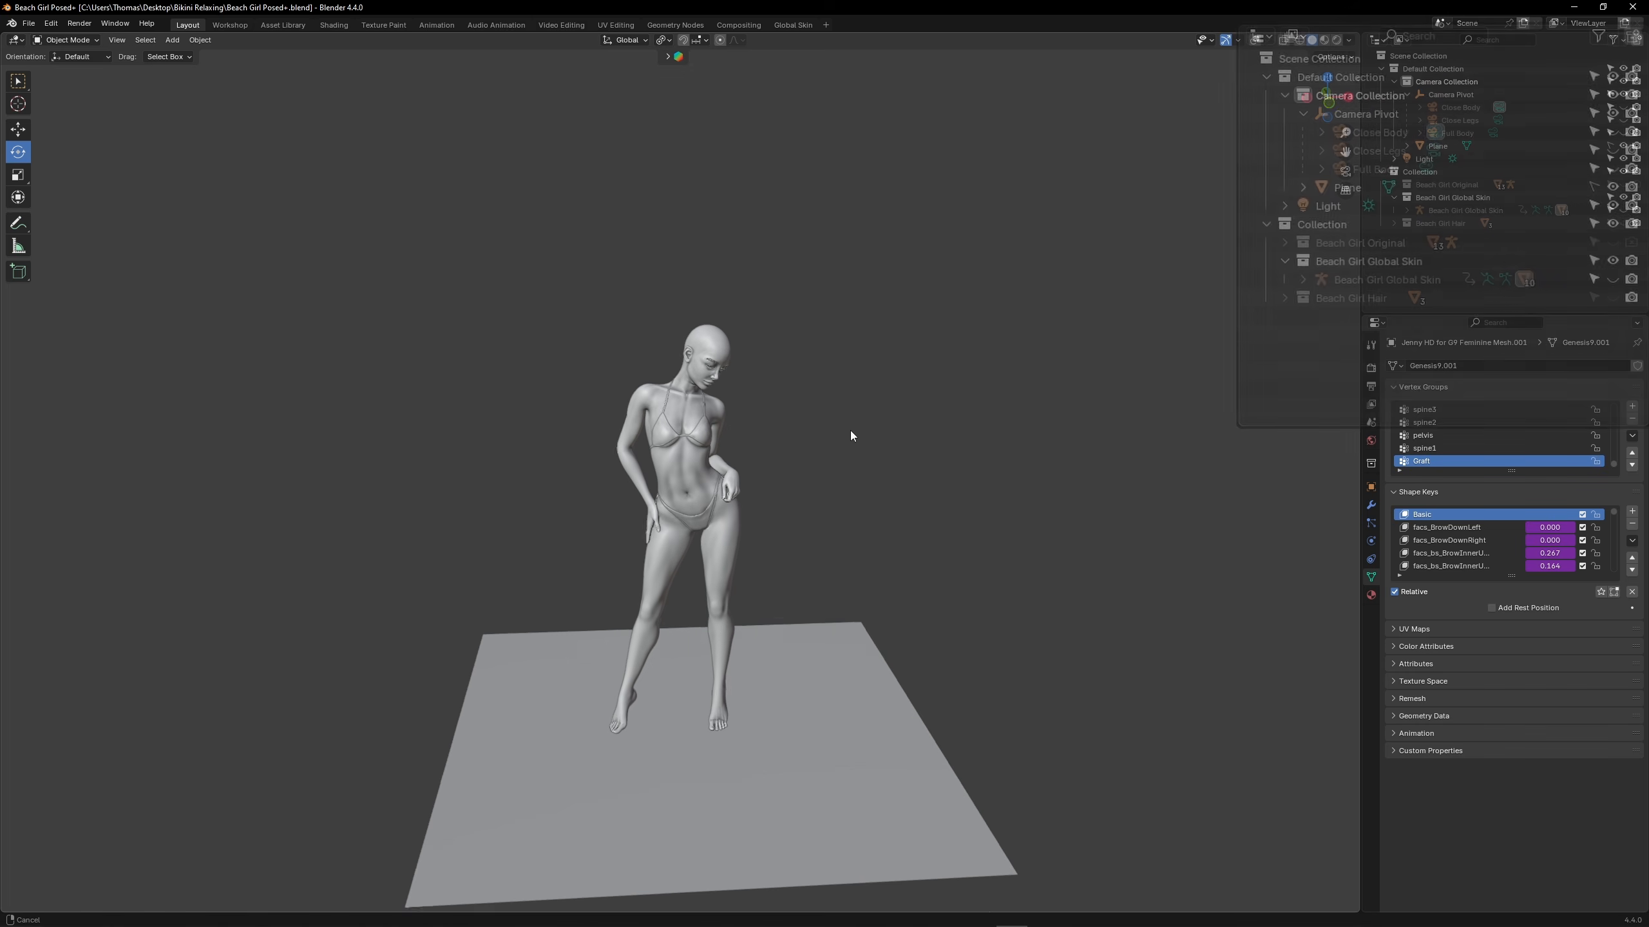
Create a new collection under the main Collection and name it Overlay Texture
click(1632, 36)
double_click(1317, 315)
text(Over)
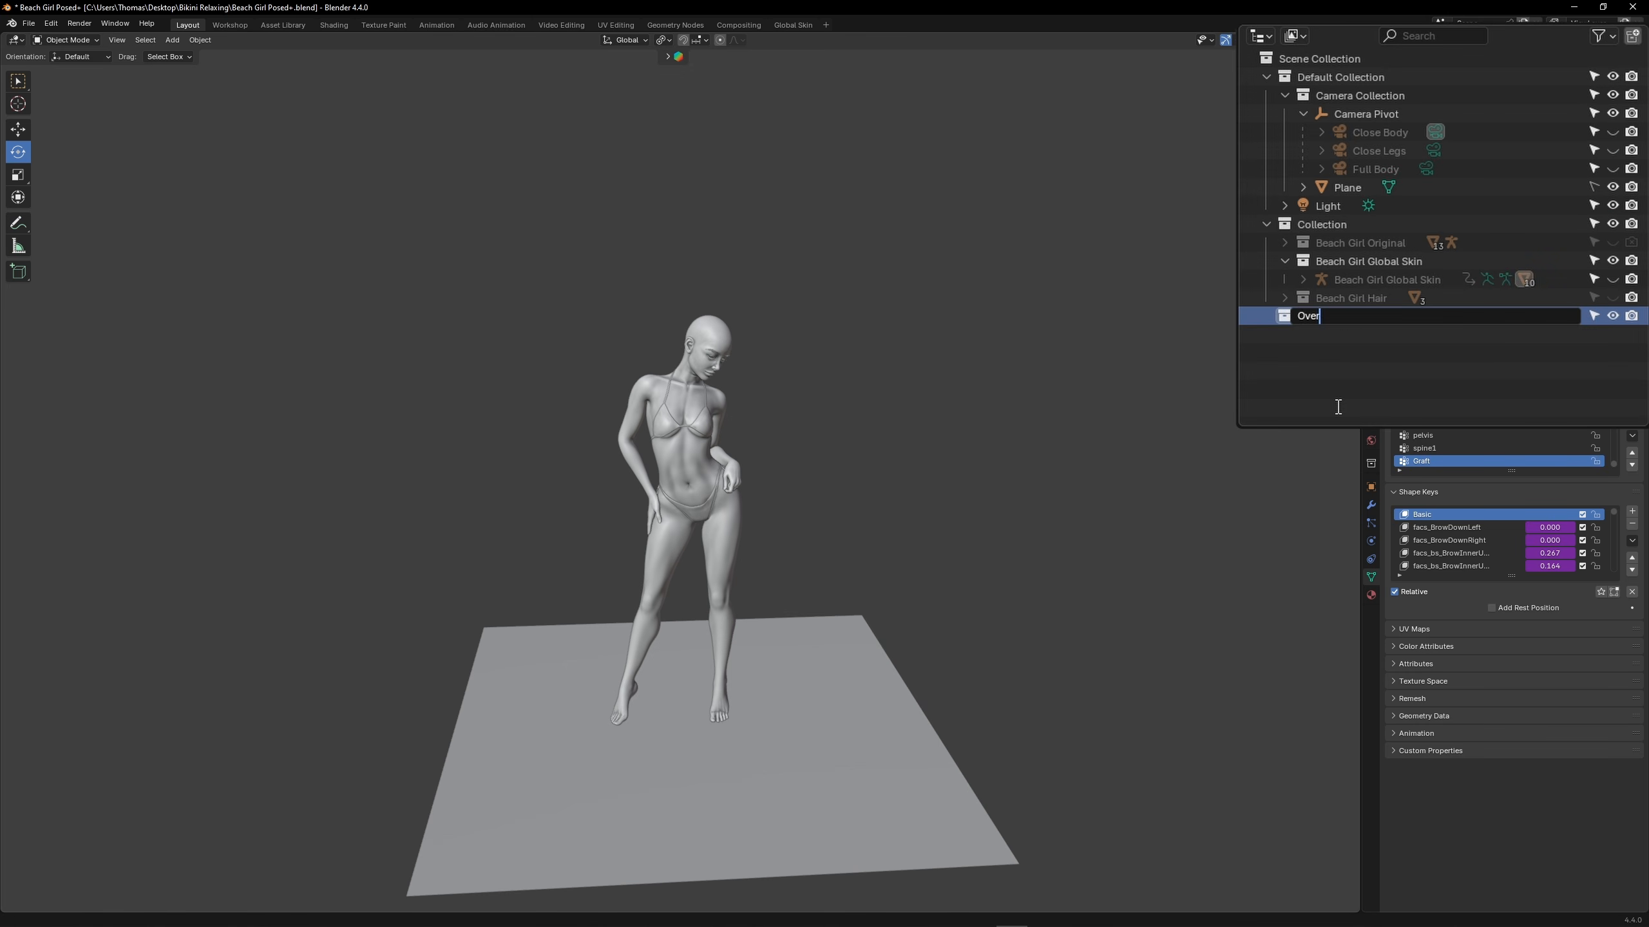
text(lay Texture)
key(Return)
Paste the copied wet character into the Overlay Texture collection and move it away from the posed character
right_click(897, 297)
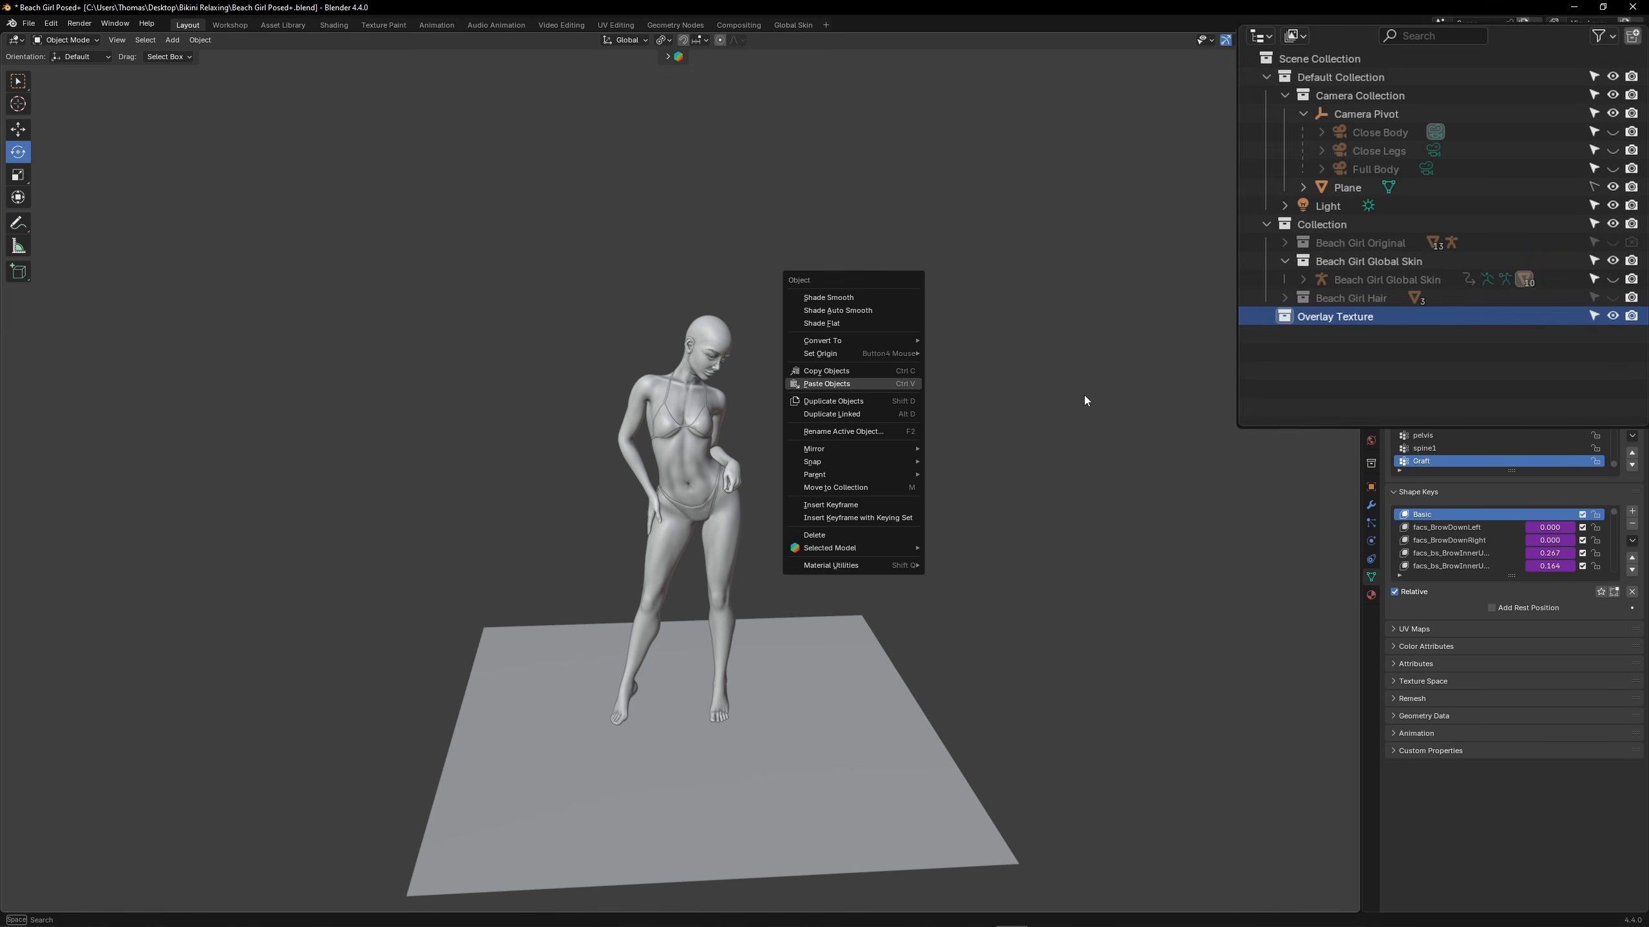
click(811, 384)
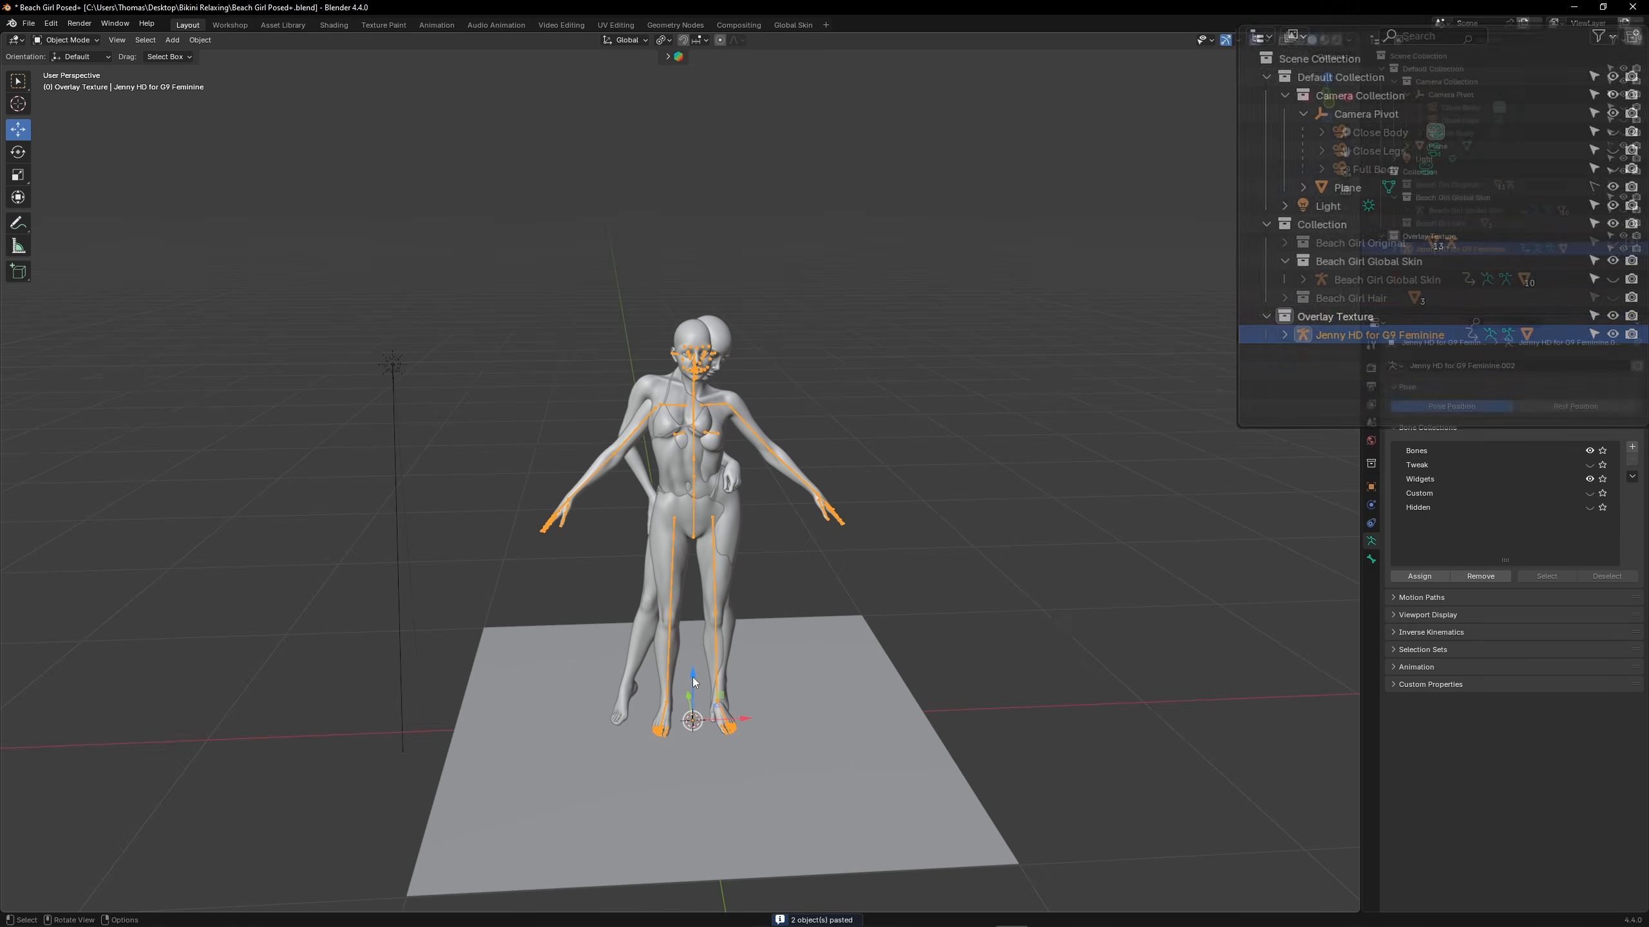
drag(693, 682, 711, 149)
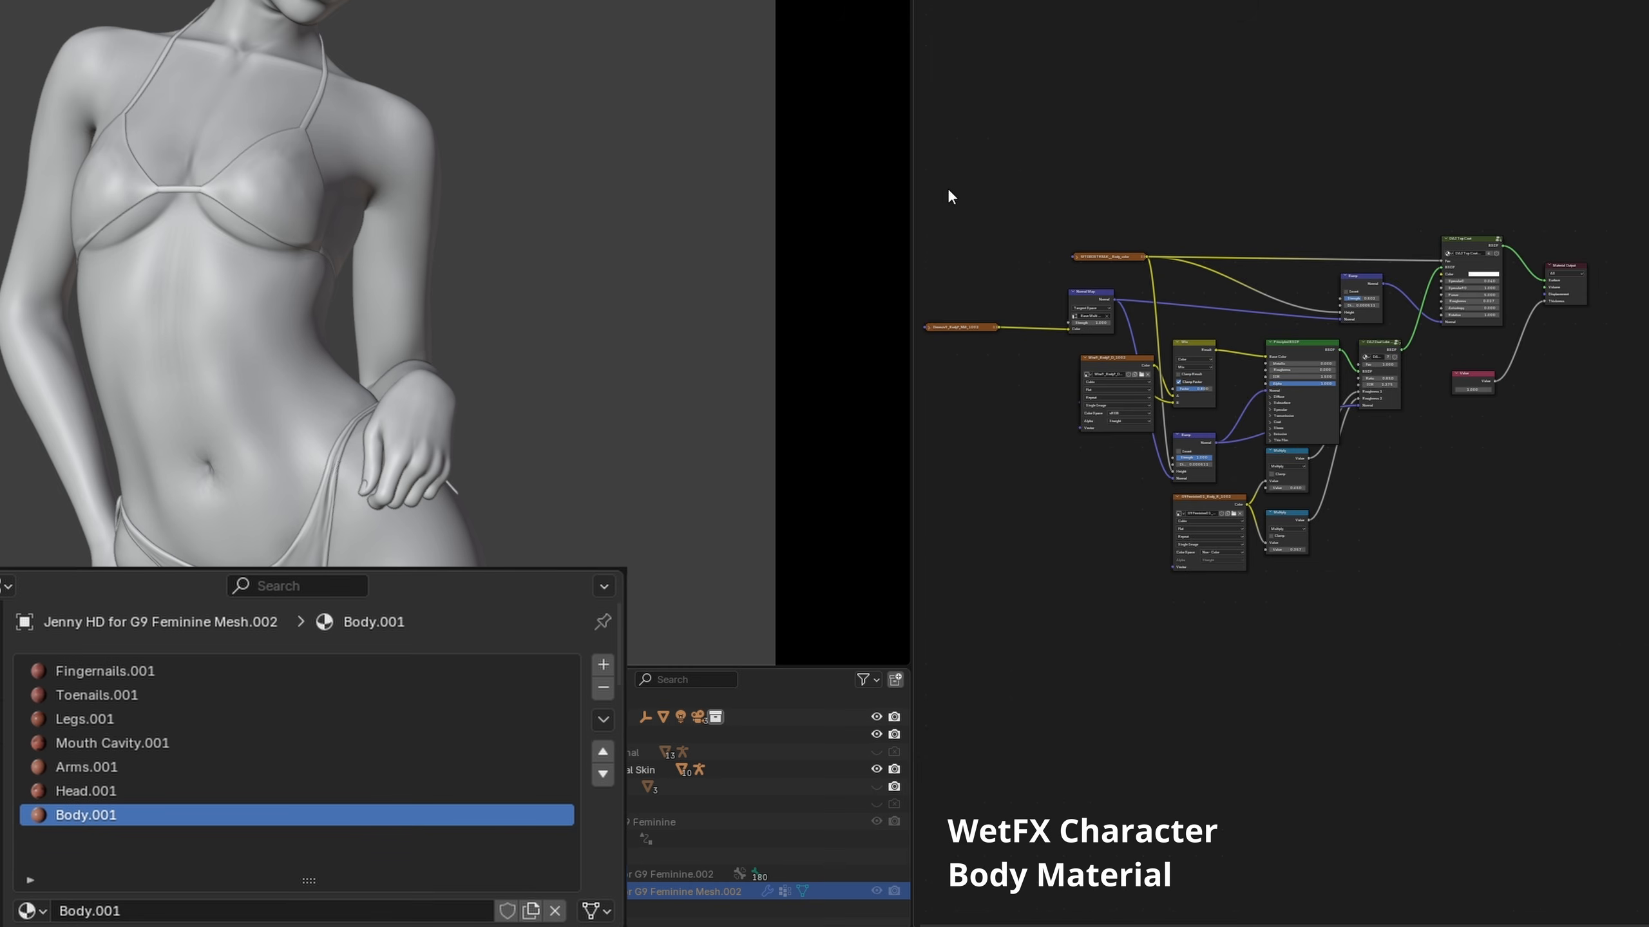
scroll(947, 197, down, 1)
Copy all nodes of the wet character's Body.001 material and paste them above the torso Global Skin shader nodes
drag(942, 173, 1475, 467)
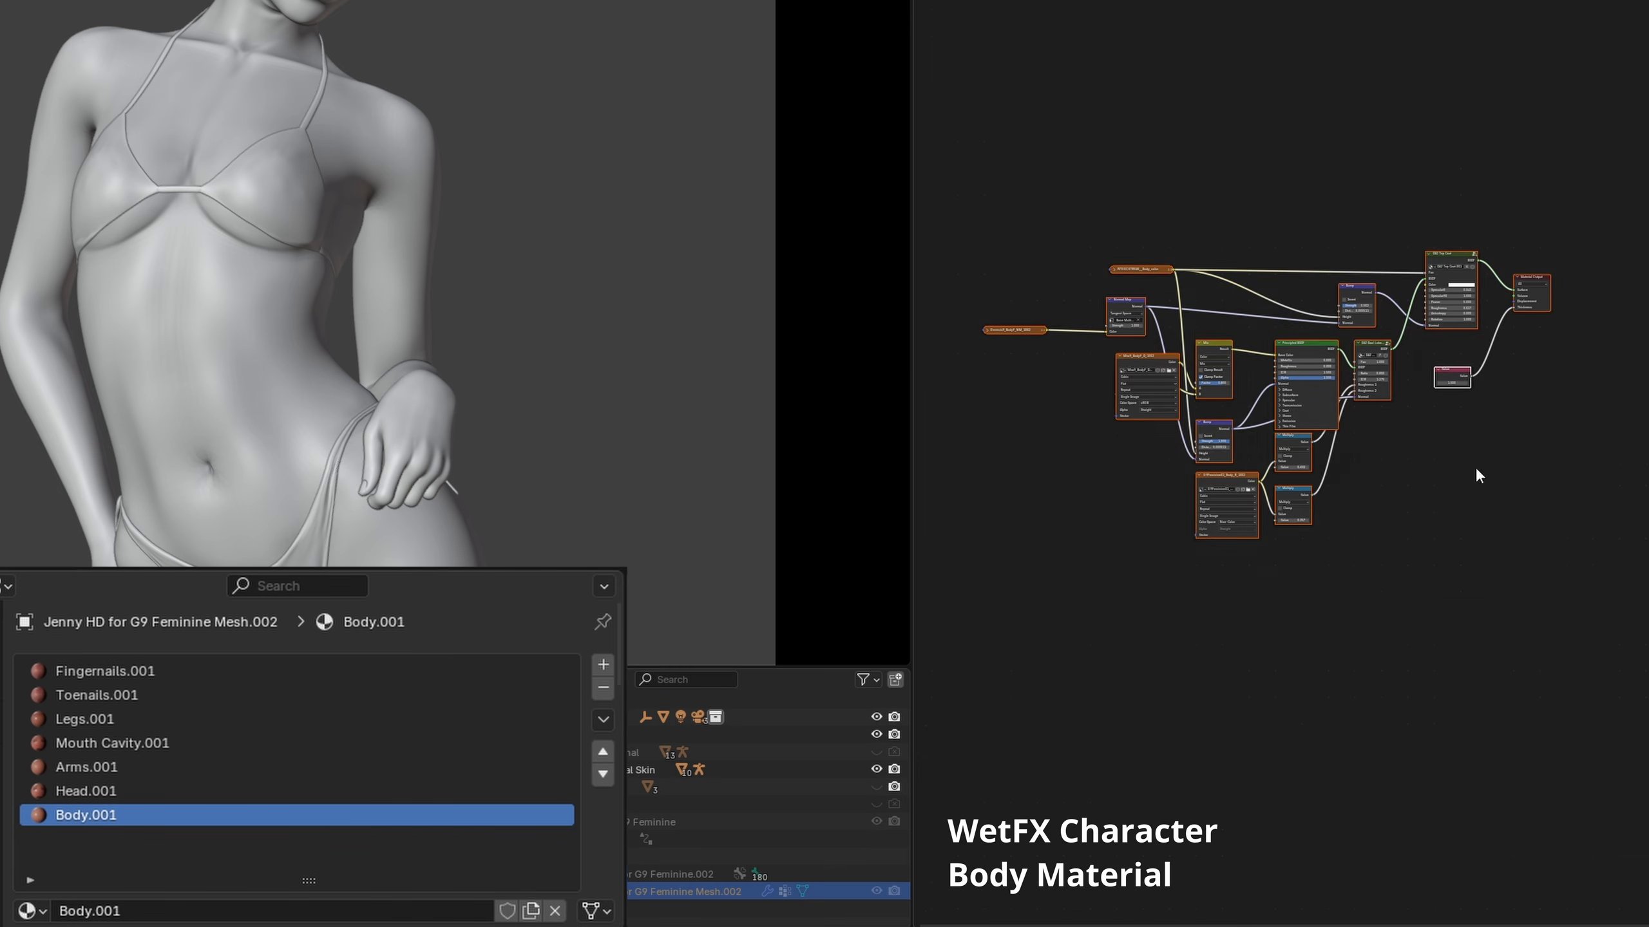
right_click(1306, 345)
click(1283, 345)
click(1390, 459)
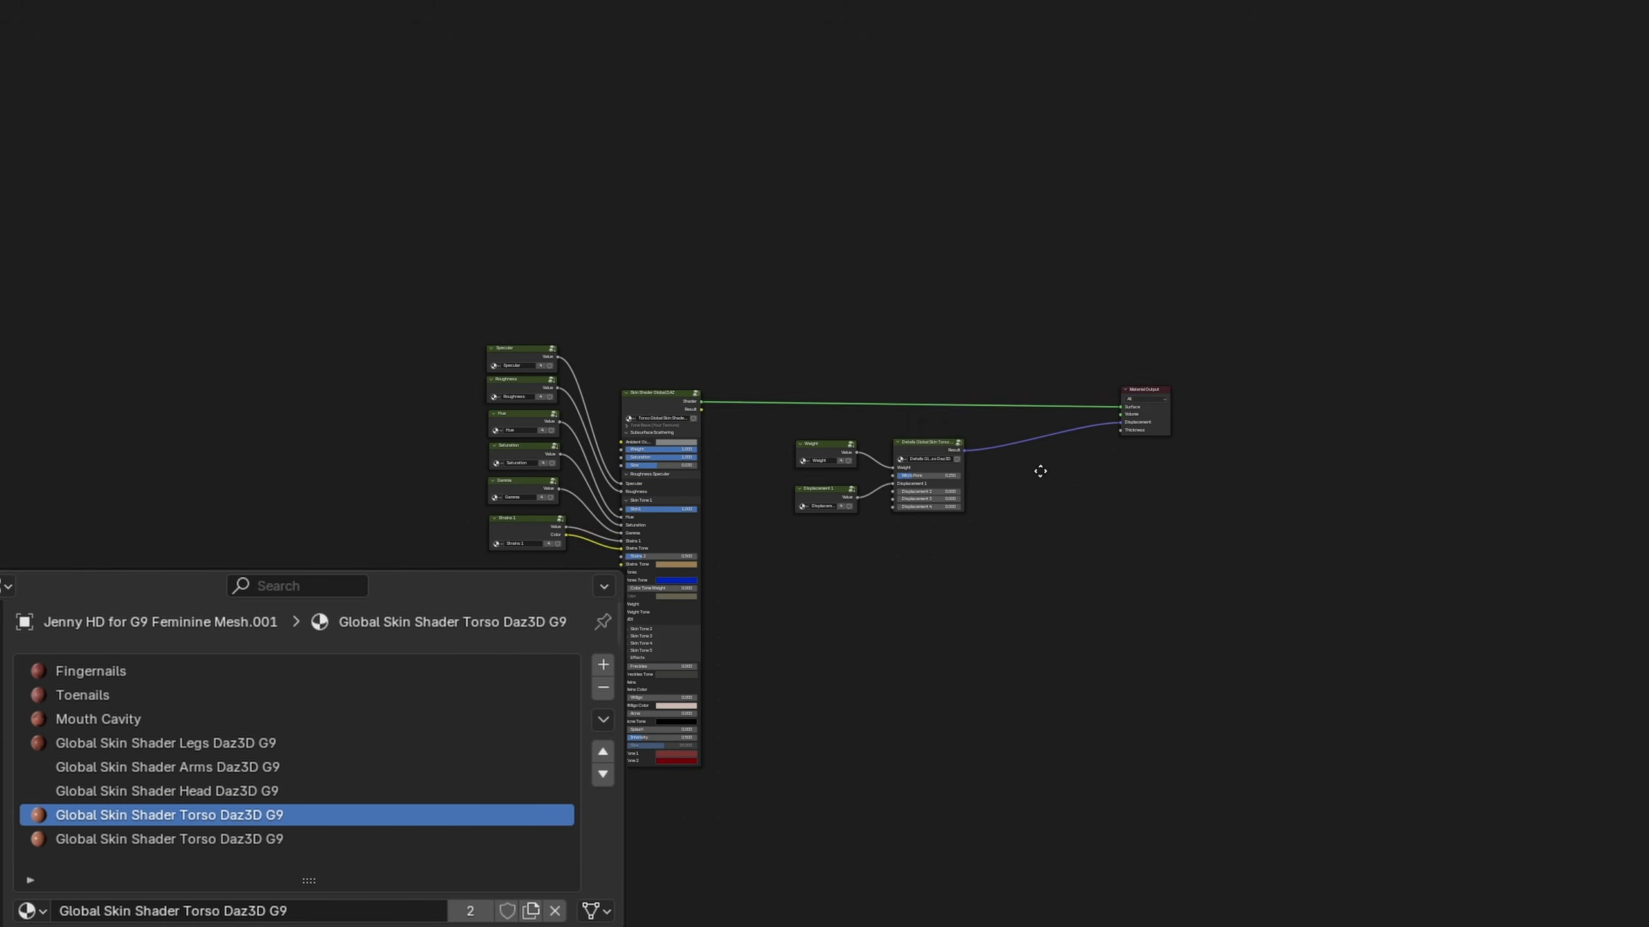
middle_drag(1038, 468, 1047, 685)
key(ctrl+v)
key(g)
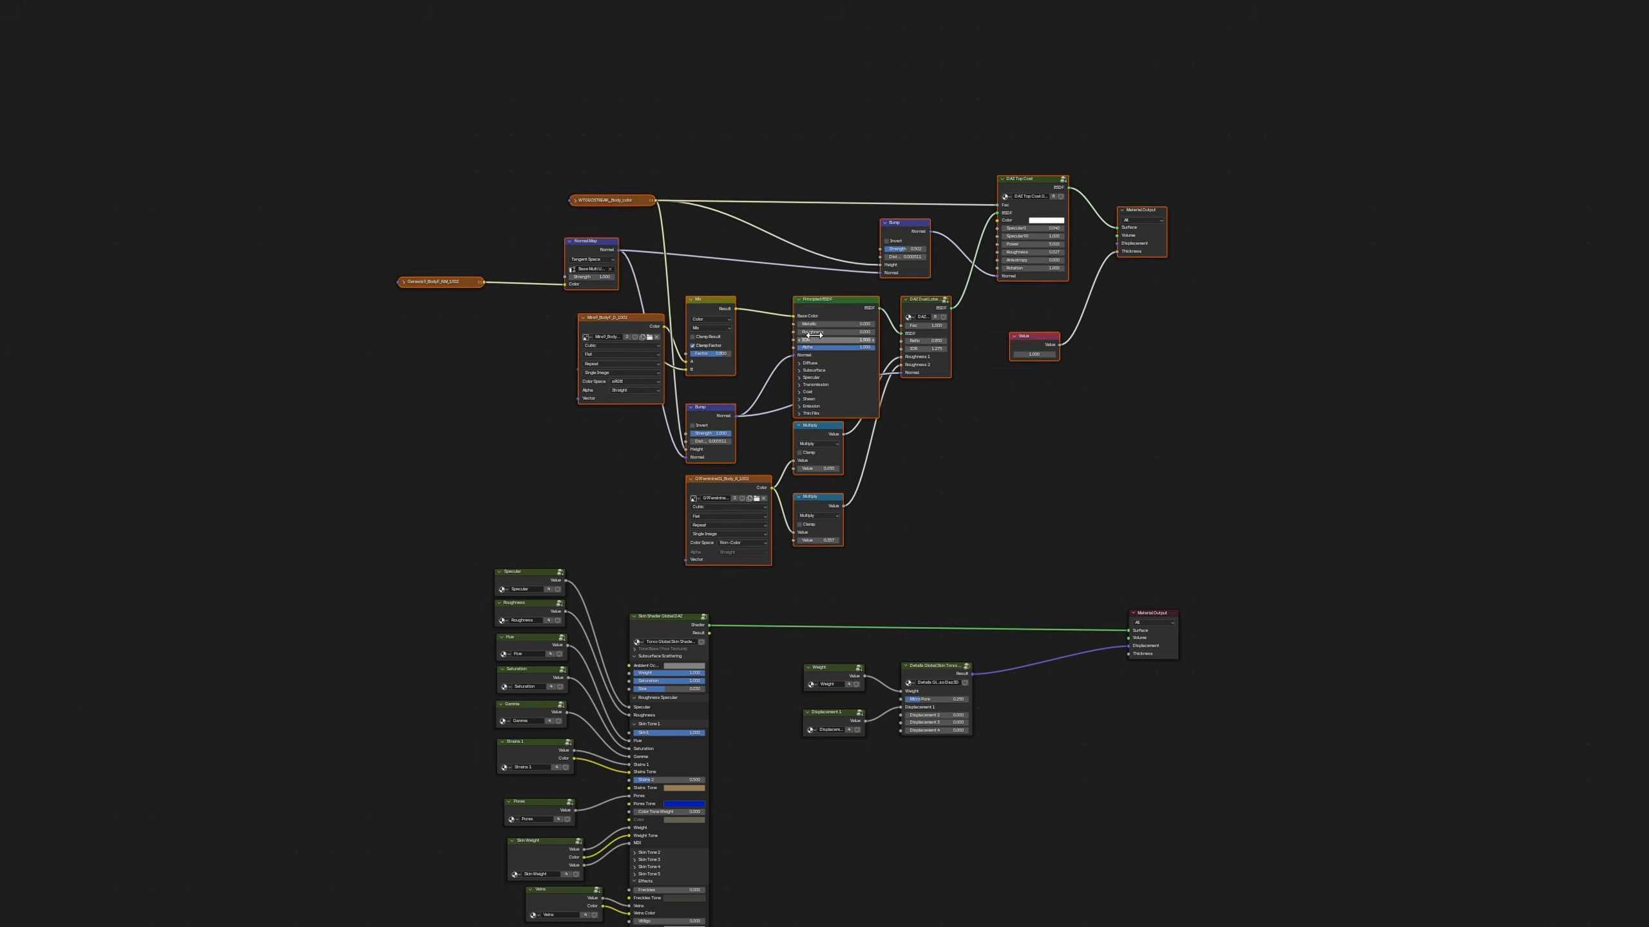
click(782, 337)
click(1181, 436)
Spread out the pasted texture nodes with WTGEOSTREAK__Body_color expanded, and remove the pasted Material Output and Value nodes
click(575, 192)
drag(610, 193, 545, 64)
drag(603, 311, 482, 397)
click(923, 401)
scroll(923, 402, up, 6)
middle_drag(923, 401, 1051, 626)
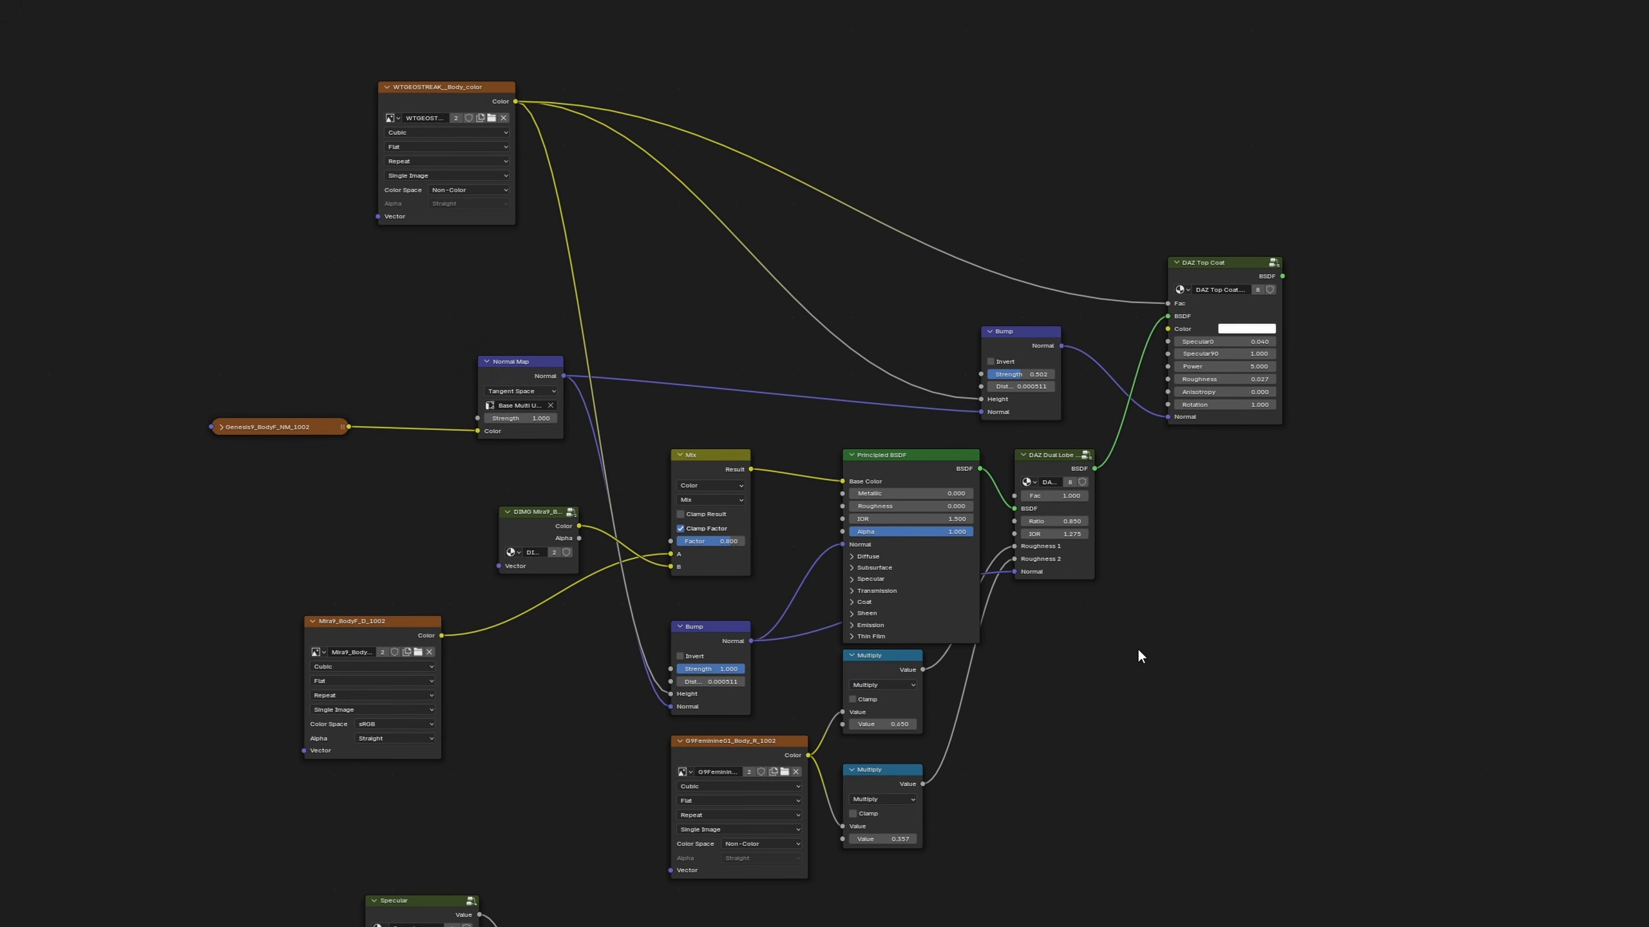
Delete the pasted Principled BSDF, DAZ Dual Lobe, Multiply, lower Bump and Normal Map nodes with their roughness and normal textures
drag(1211, 528, 802, 922)
shift+click(702, 631)
shift+click(512, 426)
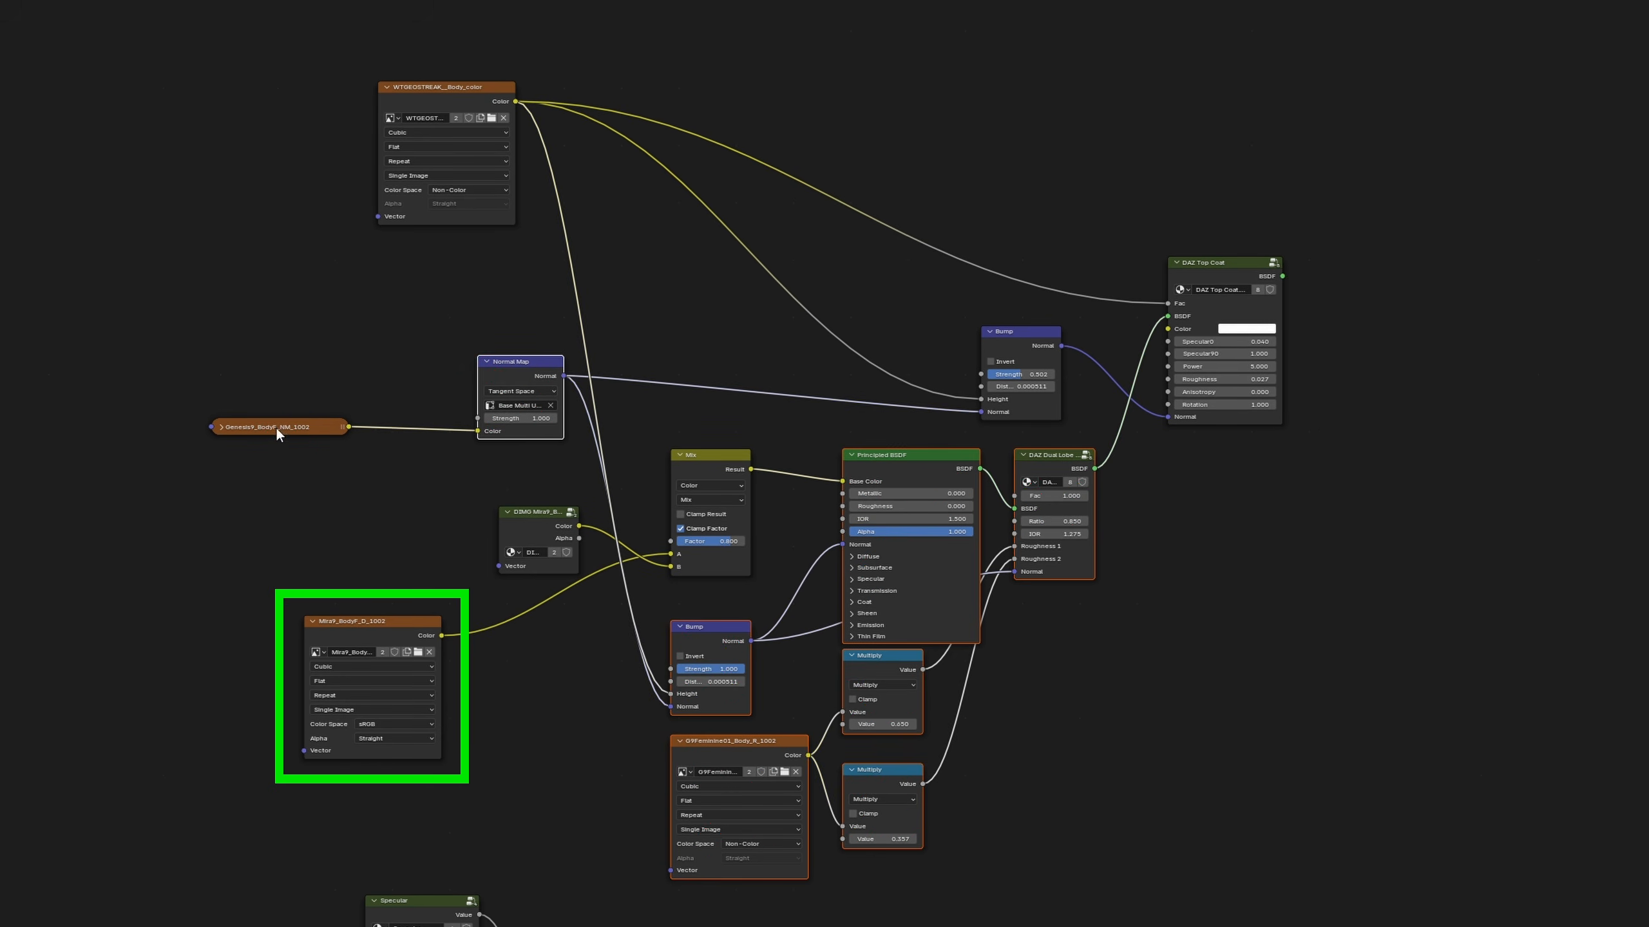
shift+click(276, 427)
key(x)
Group the Mira9_BodyF_D_1002, DIMG and Mix nodes above the WTGEOSTREAK__Body_color texture, and move that texture closer to its Bump node
click(361, 621)
drag(361, 621, 338, 441)
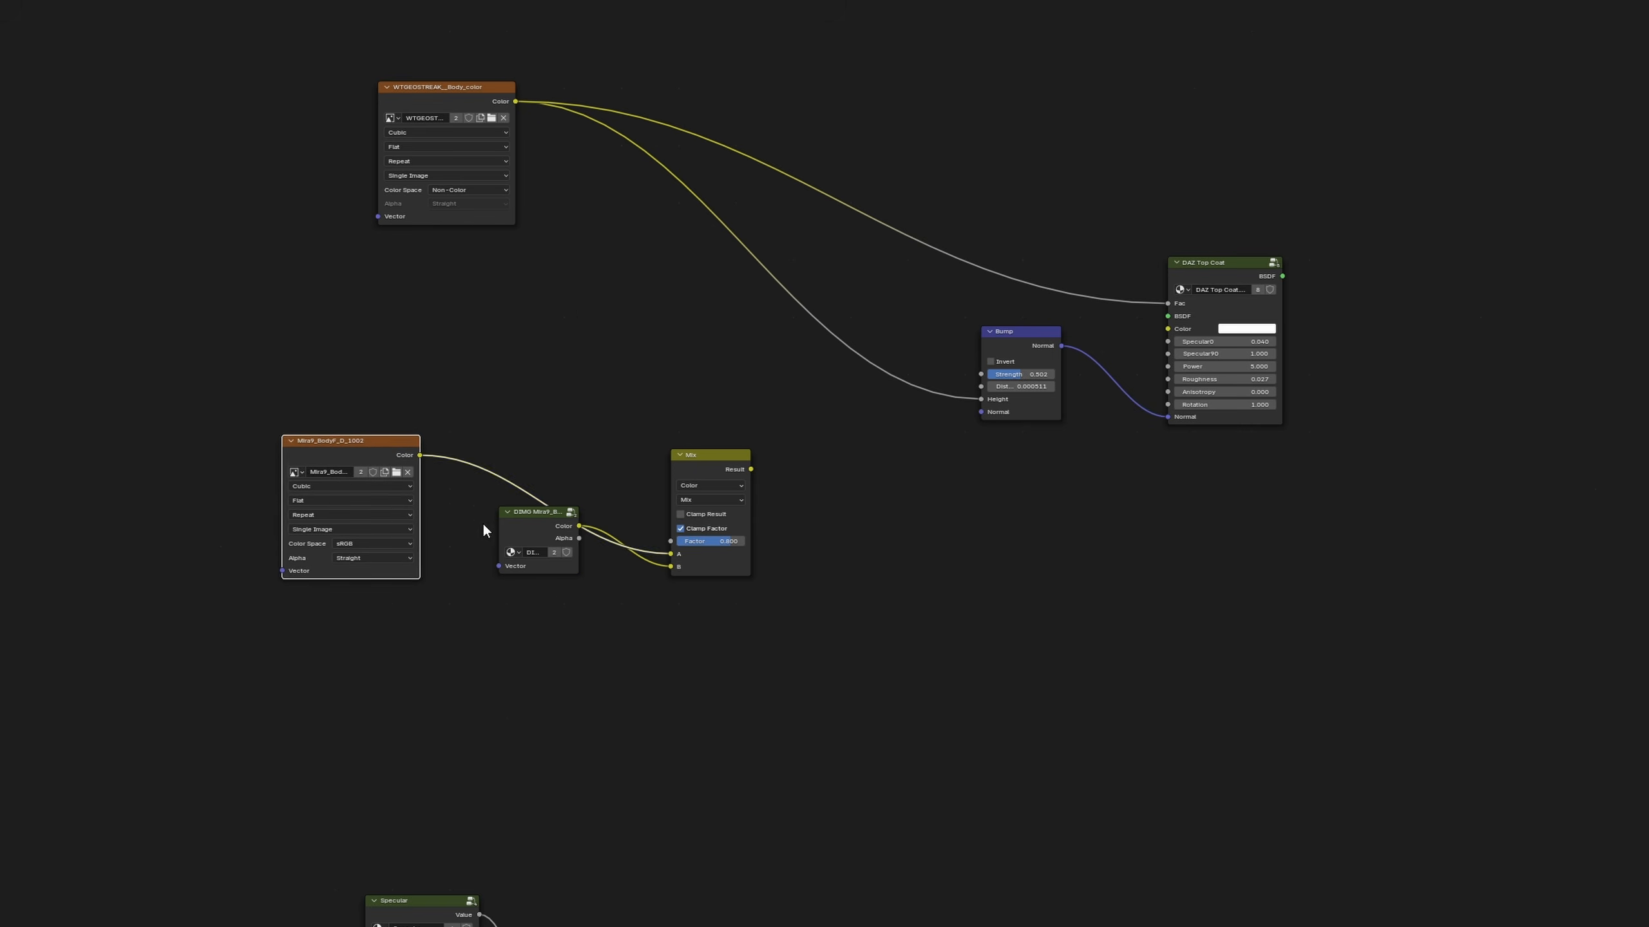
drag(529, 513, 356, 613)
scroll(762, 363, up, 1)
middle_drag(762, 363, 790, 664)
drag(730, 665, 229, 926)
drag(739, 761, 789, 74)
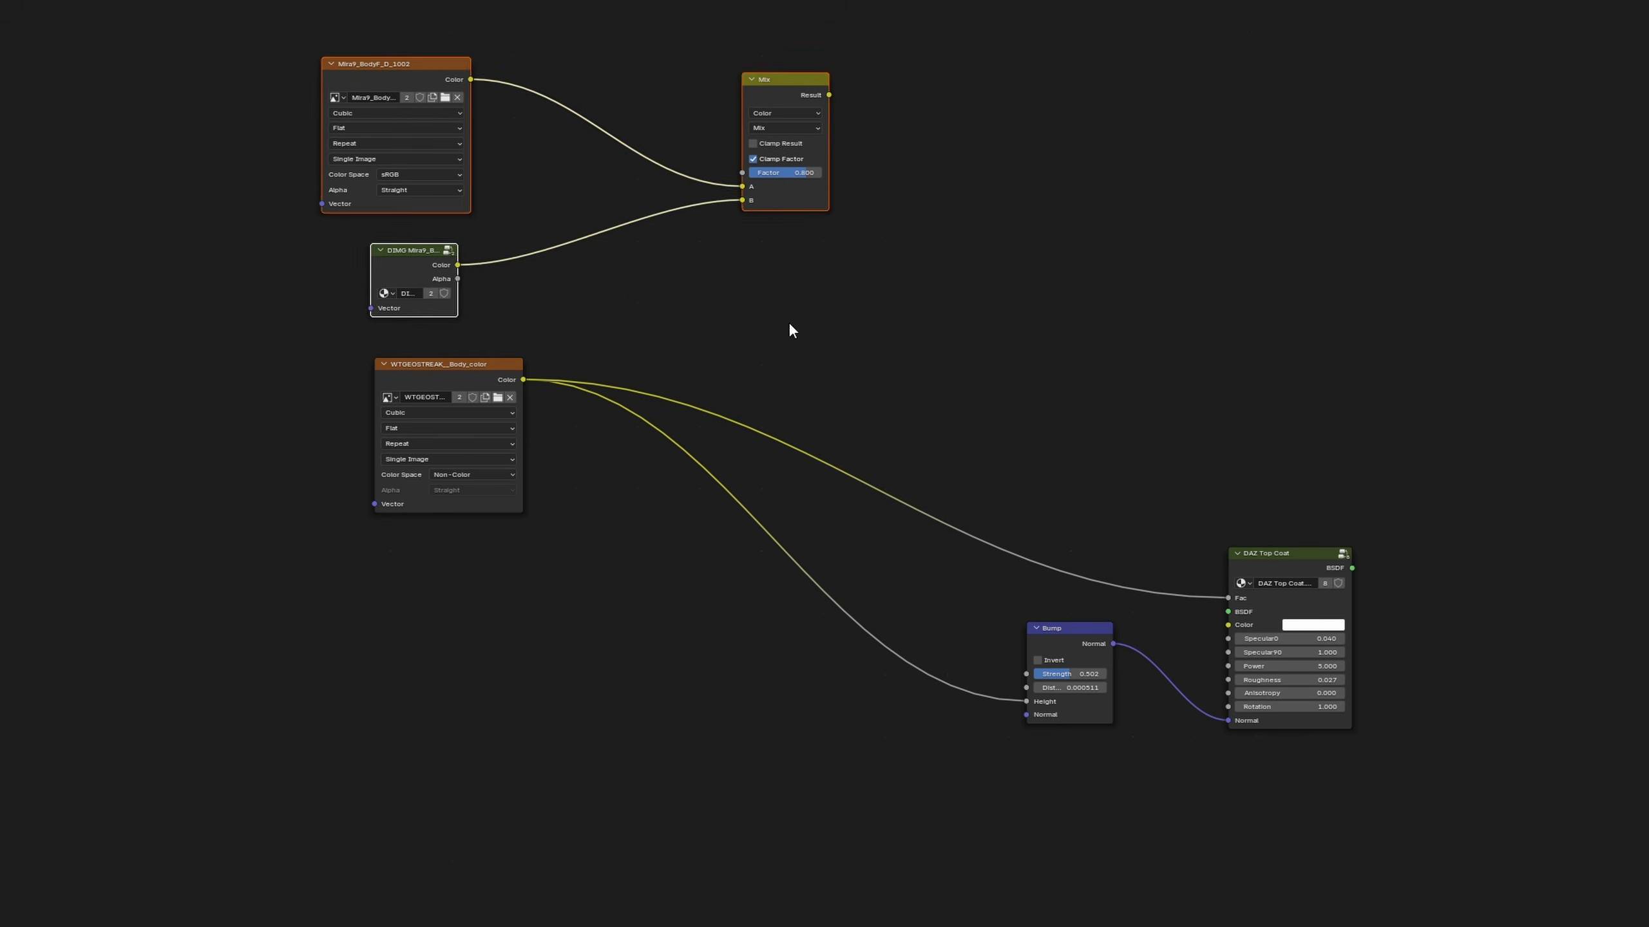
drag(448, 364, 583, 576)
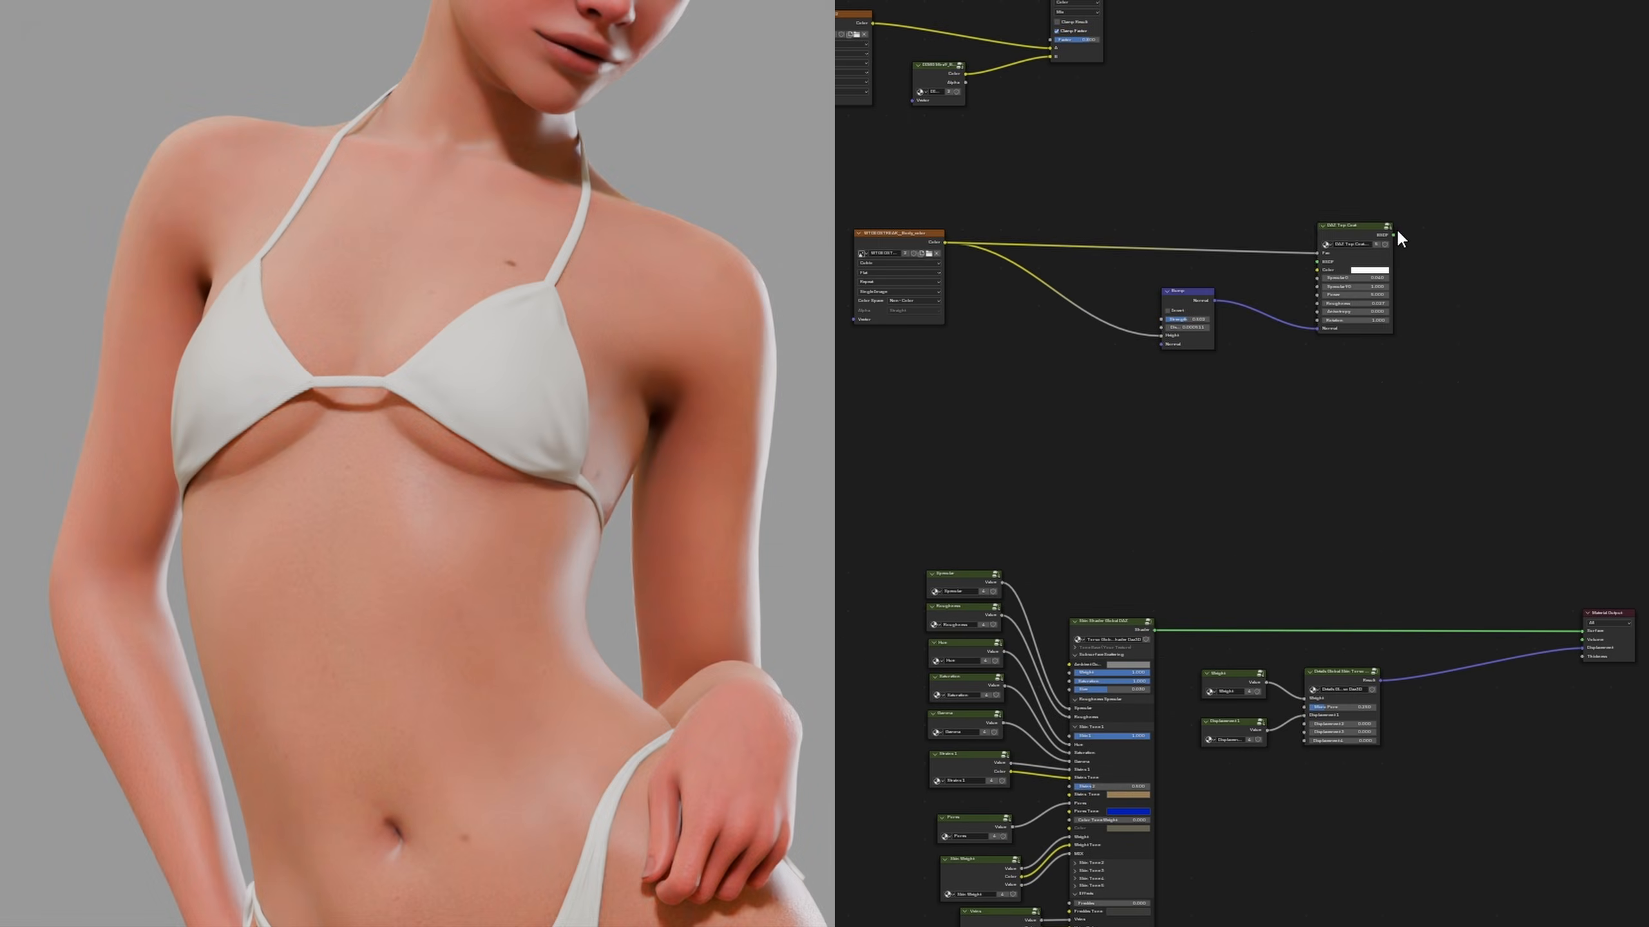
Connect the DAZ Top Coat to the Material Output's Surface and the torso skin shader's Shader output to the Top Coat's BSDF input
drag(1393, 235, 1581, 630)
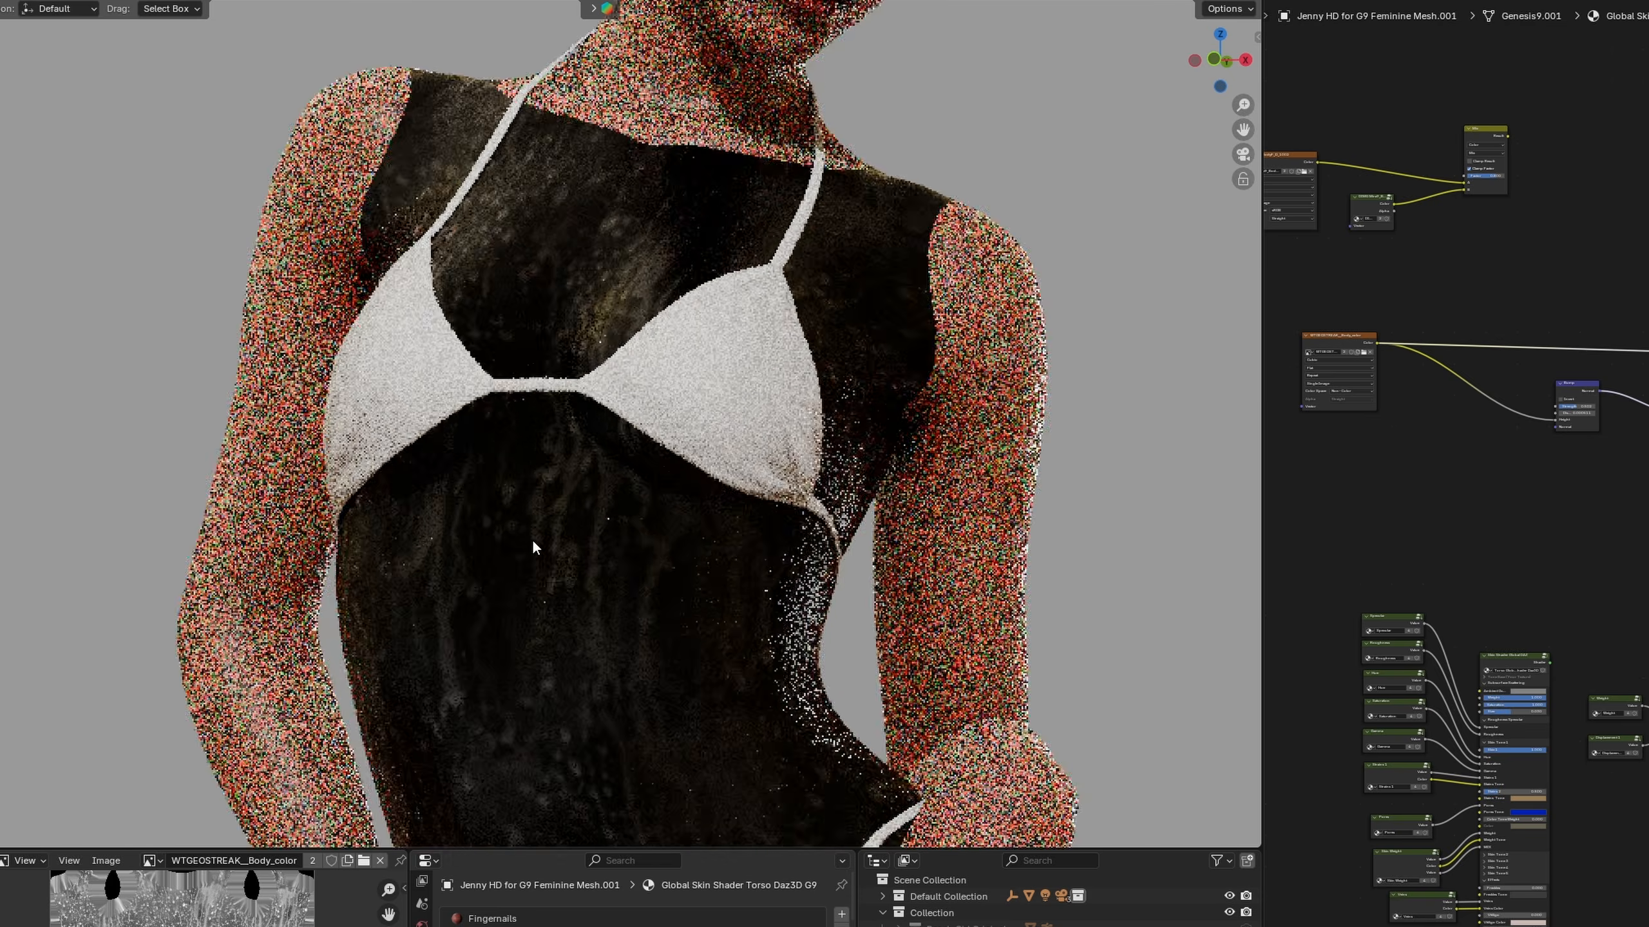
scroll(532, 547, up, 3)
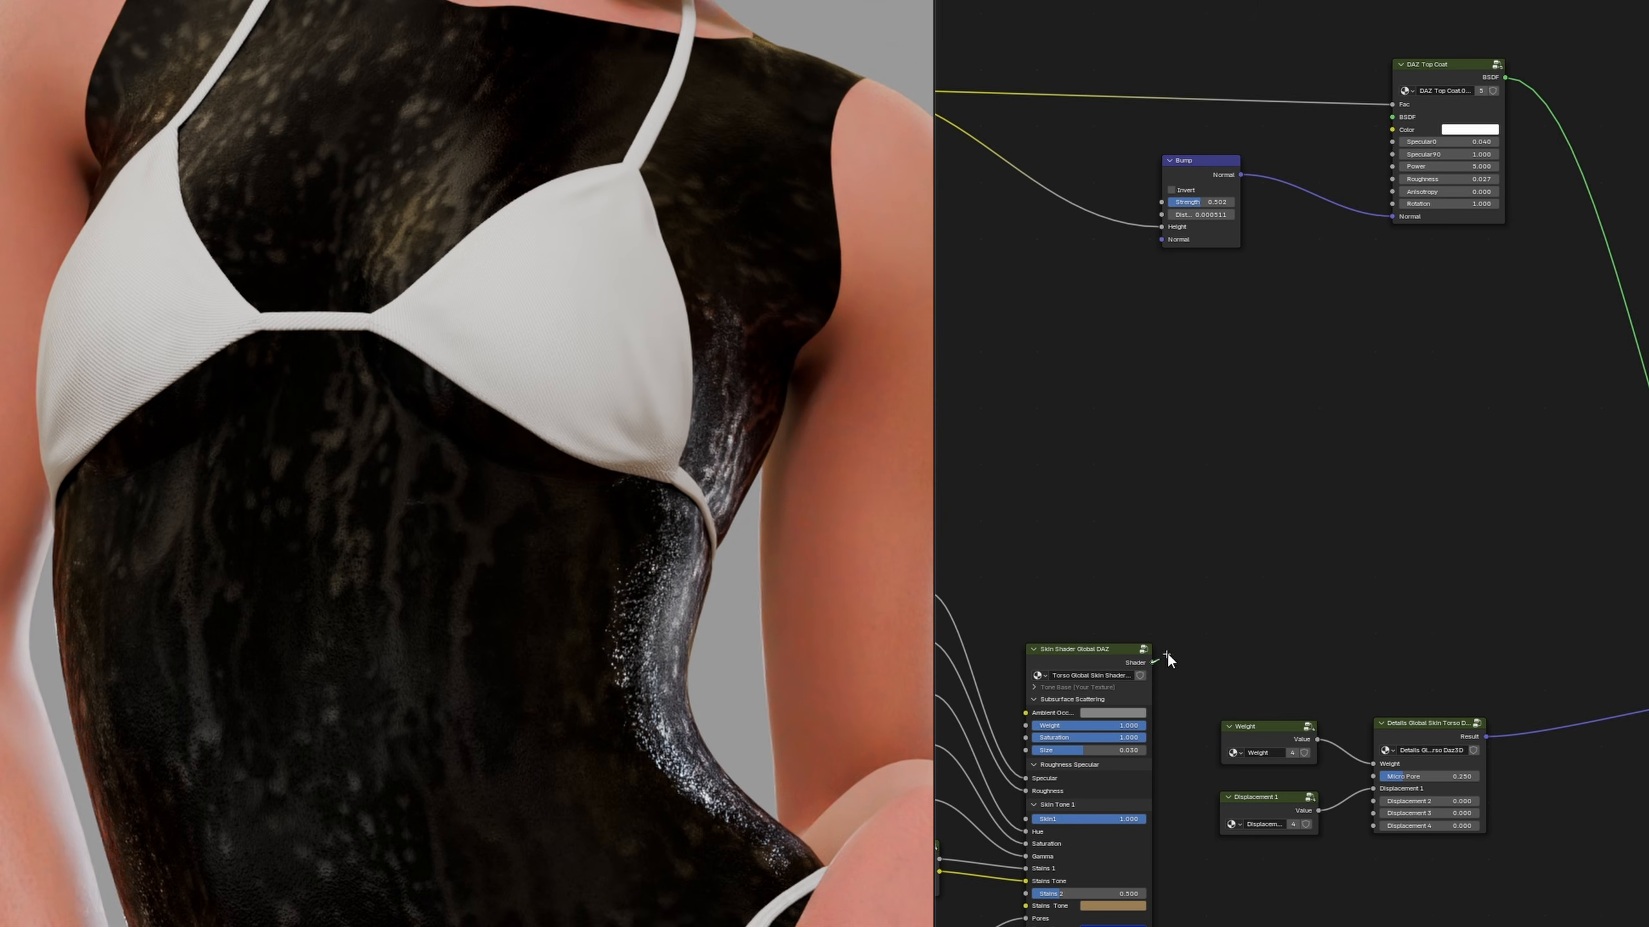
drag(1152, 662, 1392, 117)
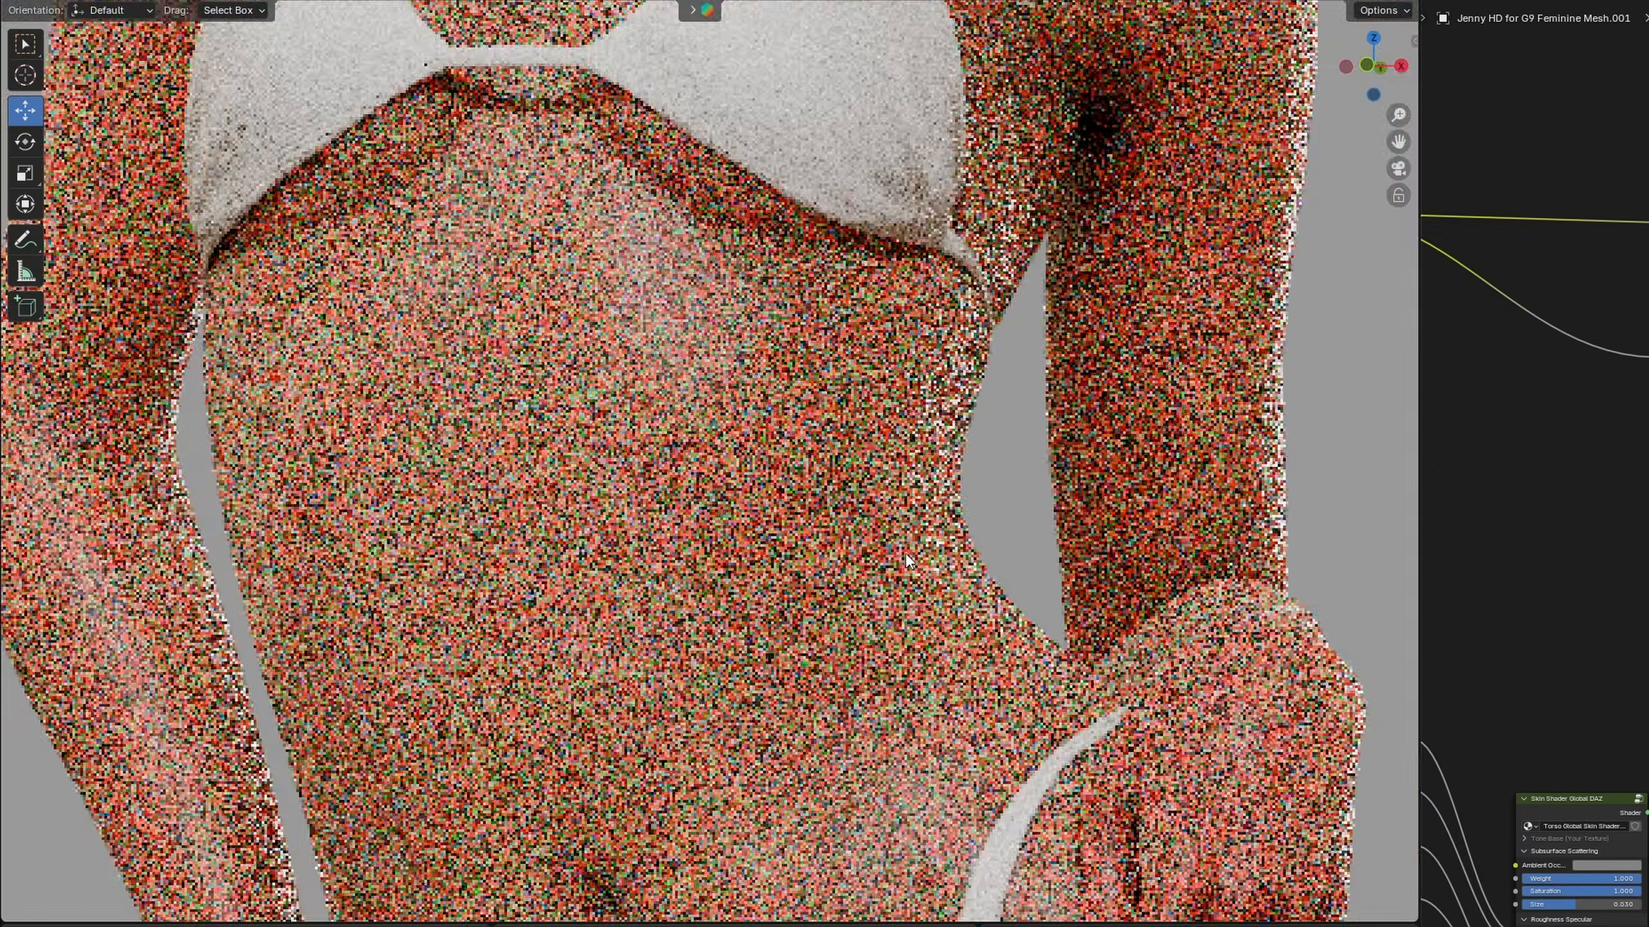
scroll(907, 556, up, 5)
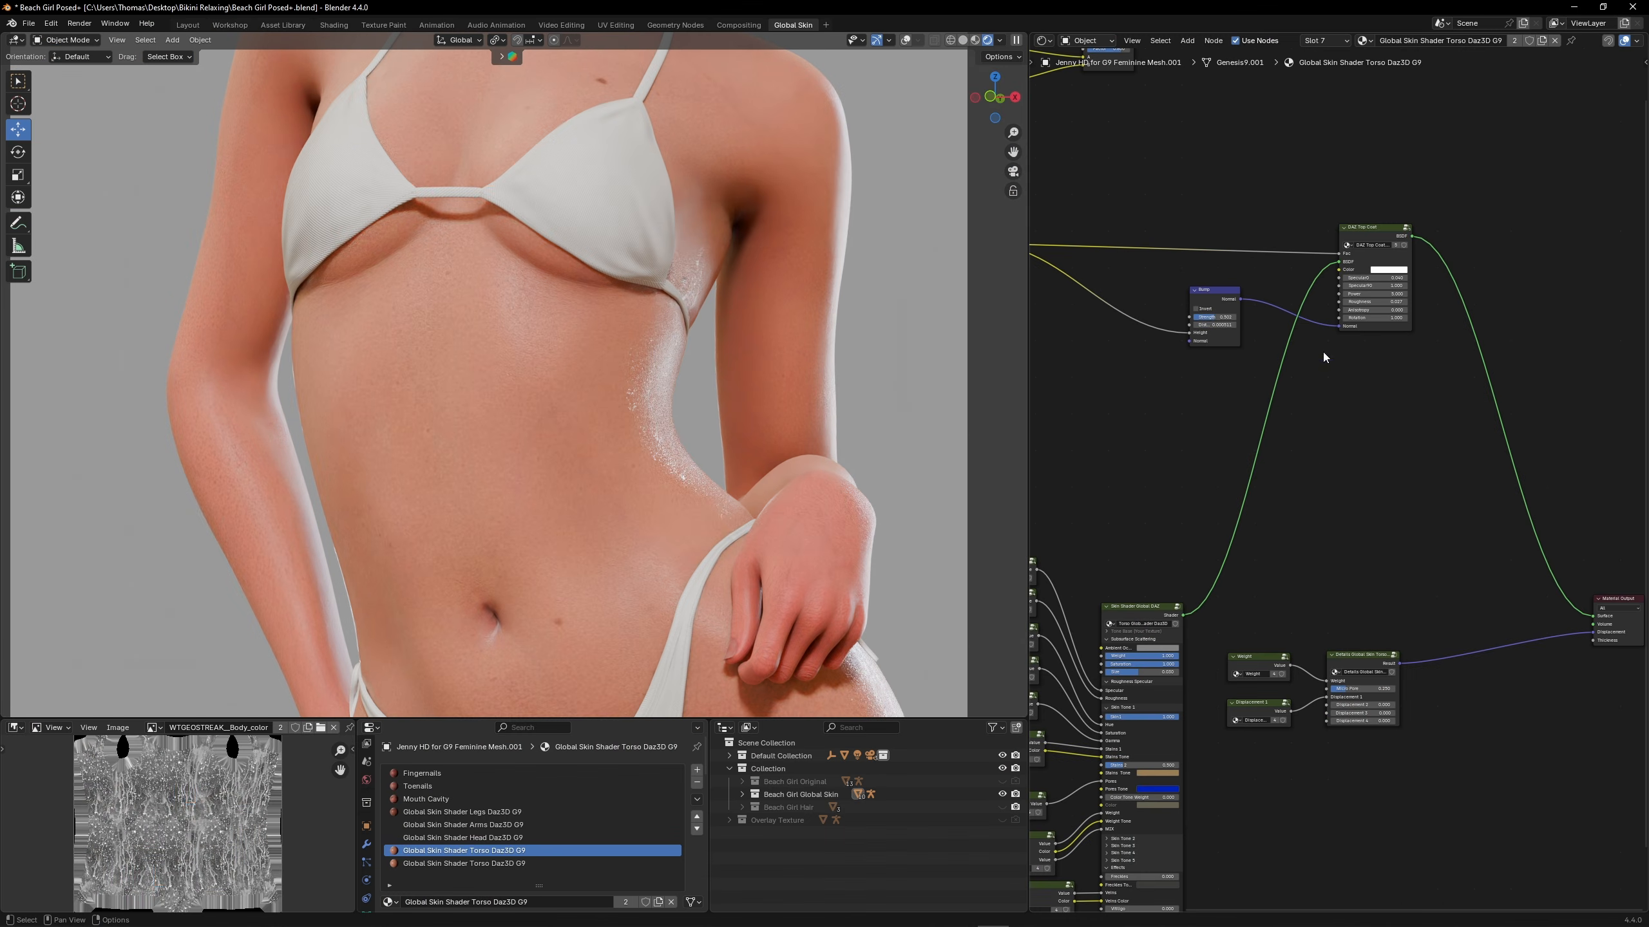
Set the DAZ Top Coat's Specular0 to 1.000
middle_drag(1322, 352, 1320, 412)
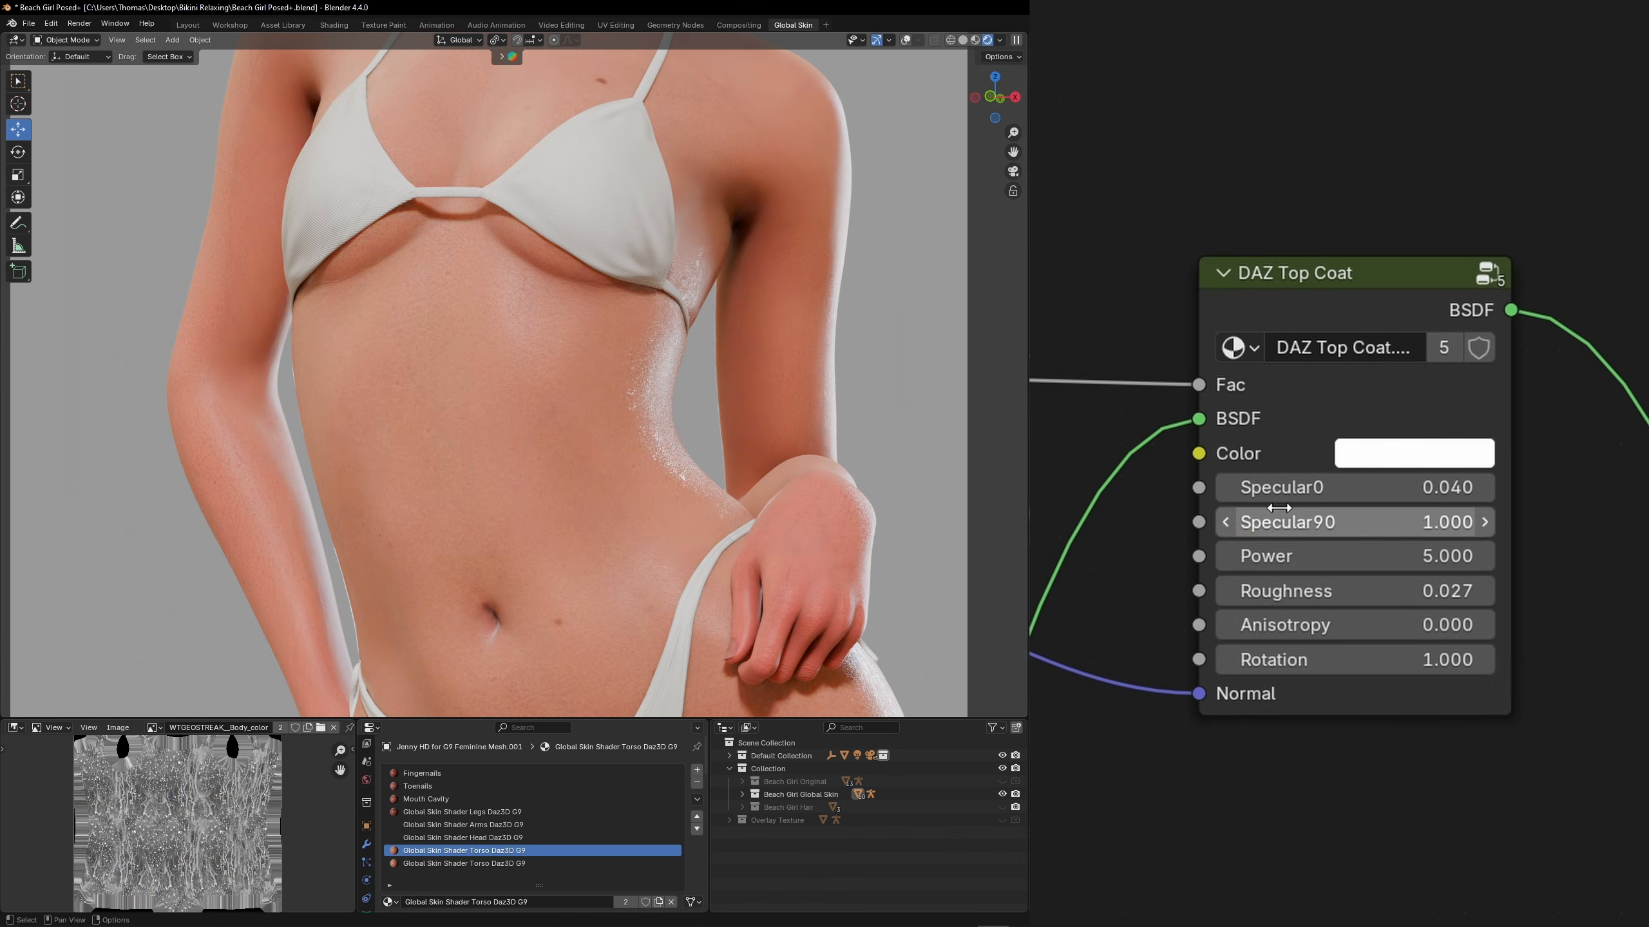
drag(1351, 399, 1416, 399)
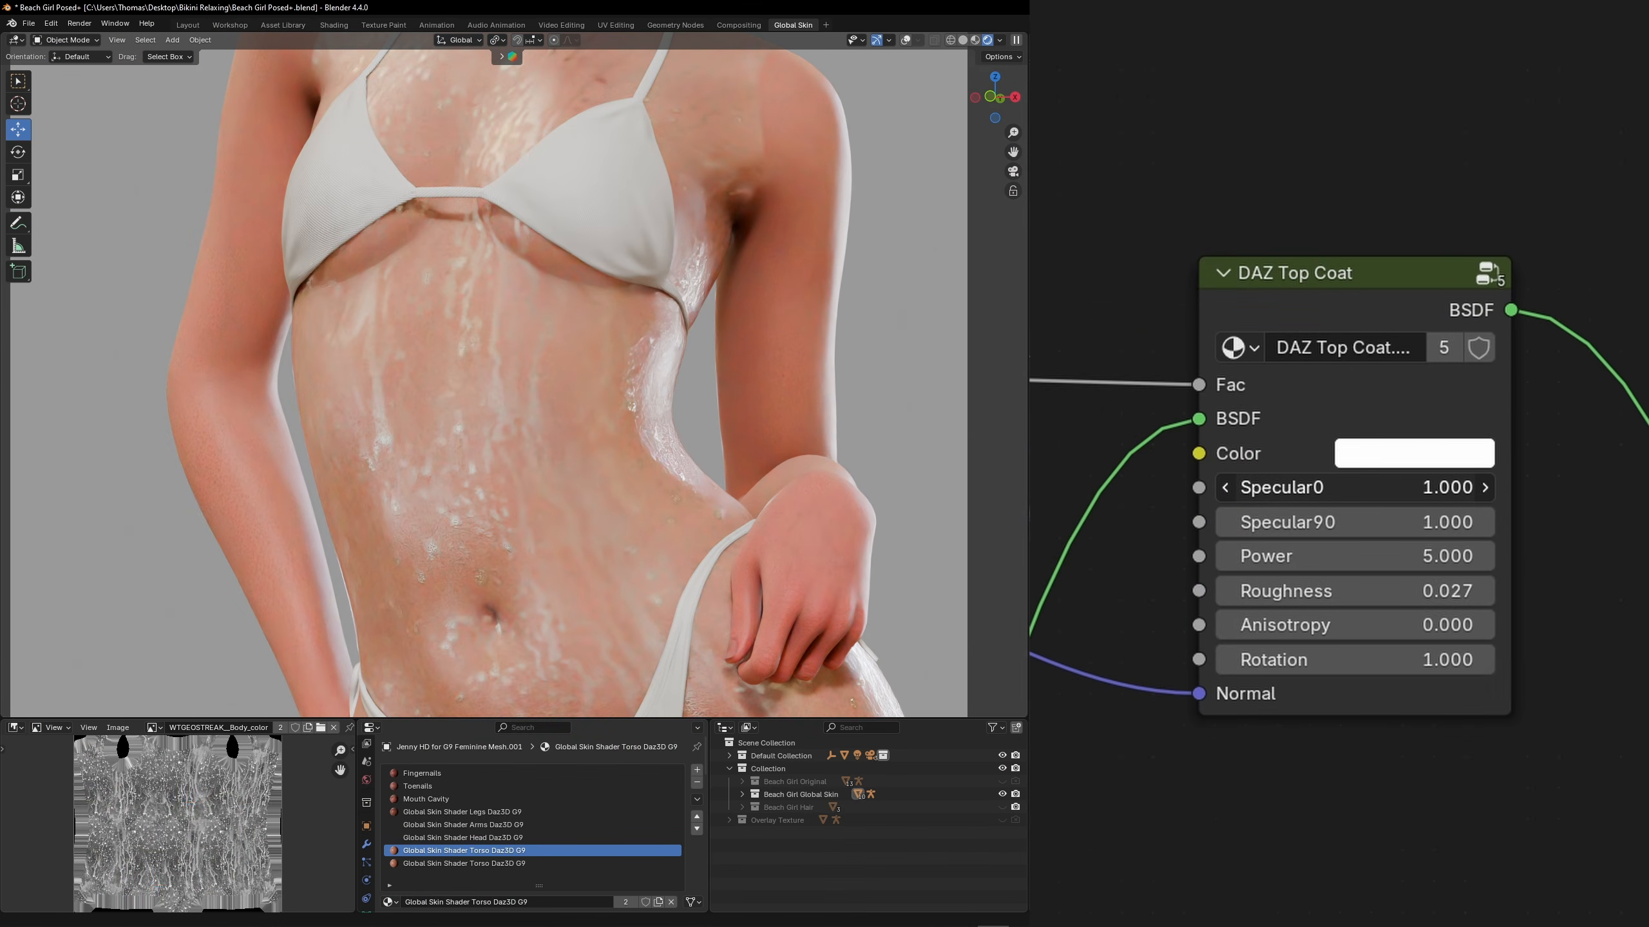
click(1307, 487)
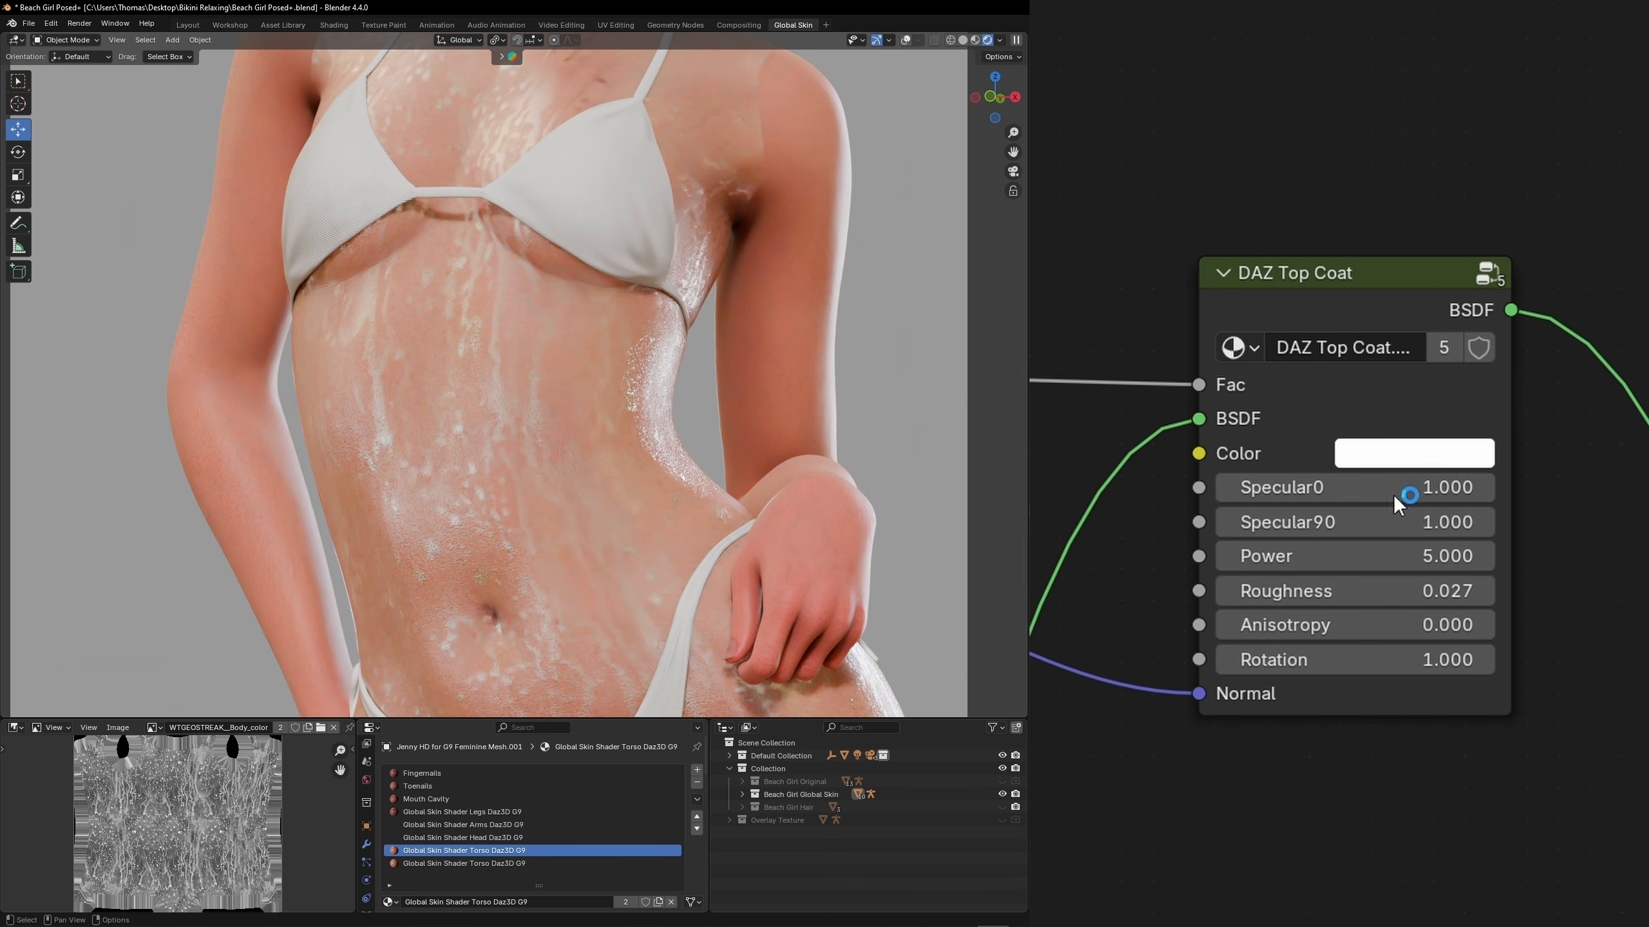
Change the DAZ Top Coat's Color to red (#FF1B1CFF) and increase its Roughness
click(1402, 459)
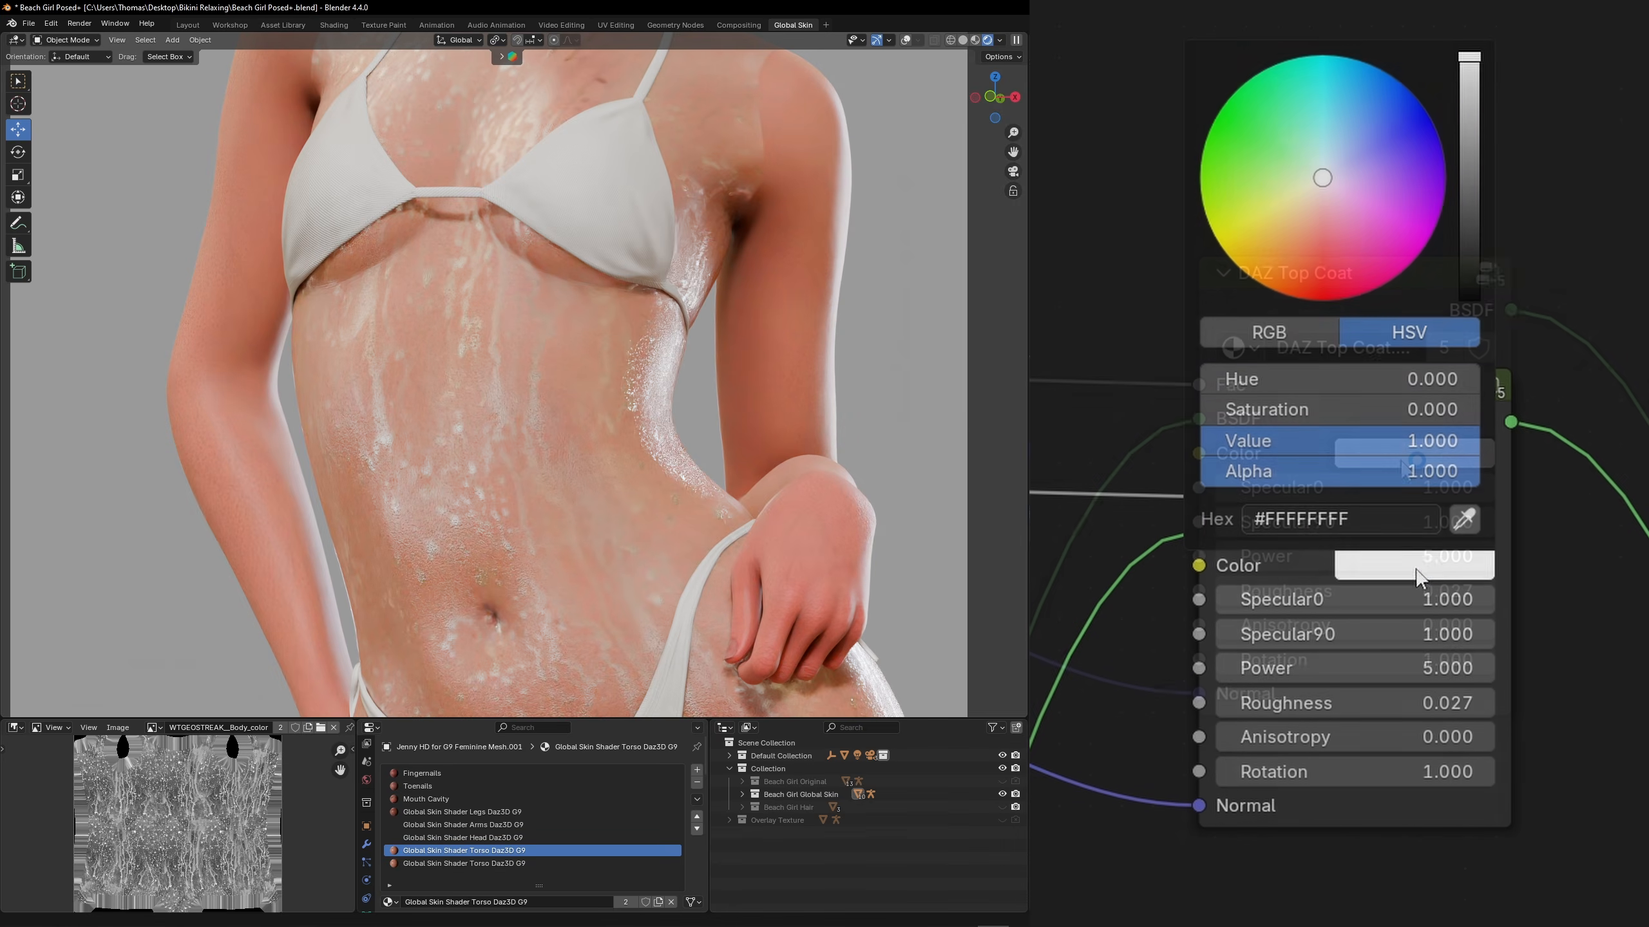
click(1323, 287)
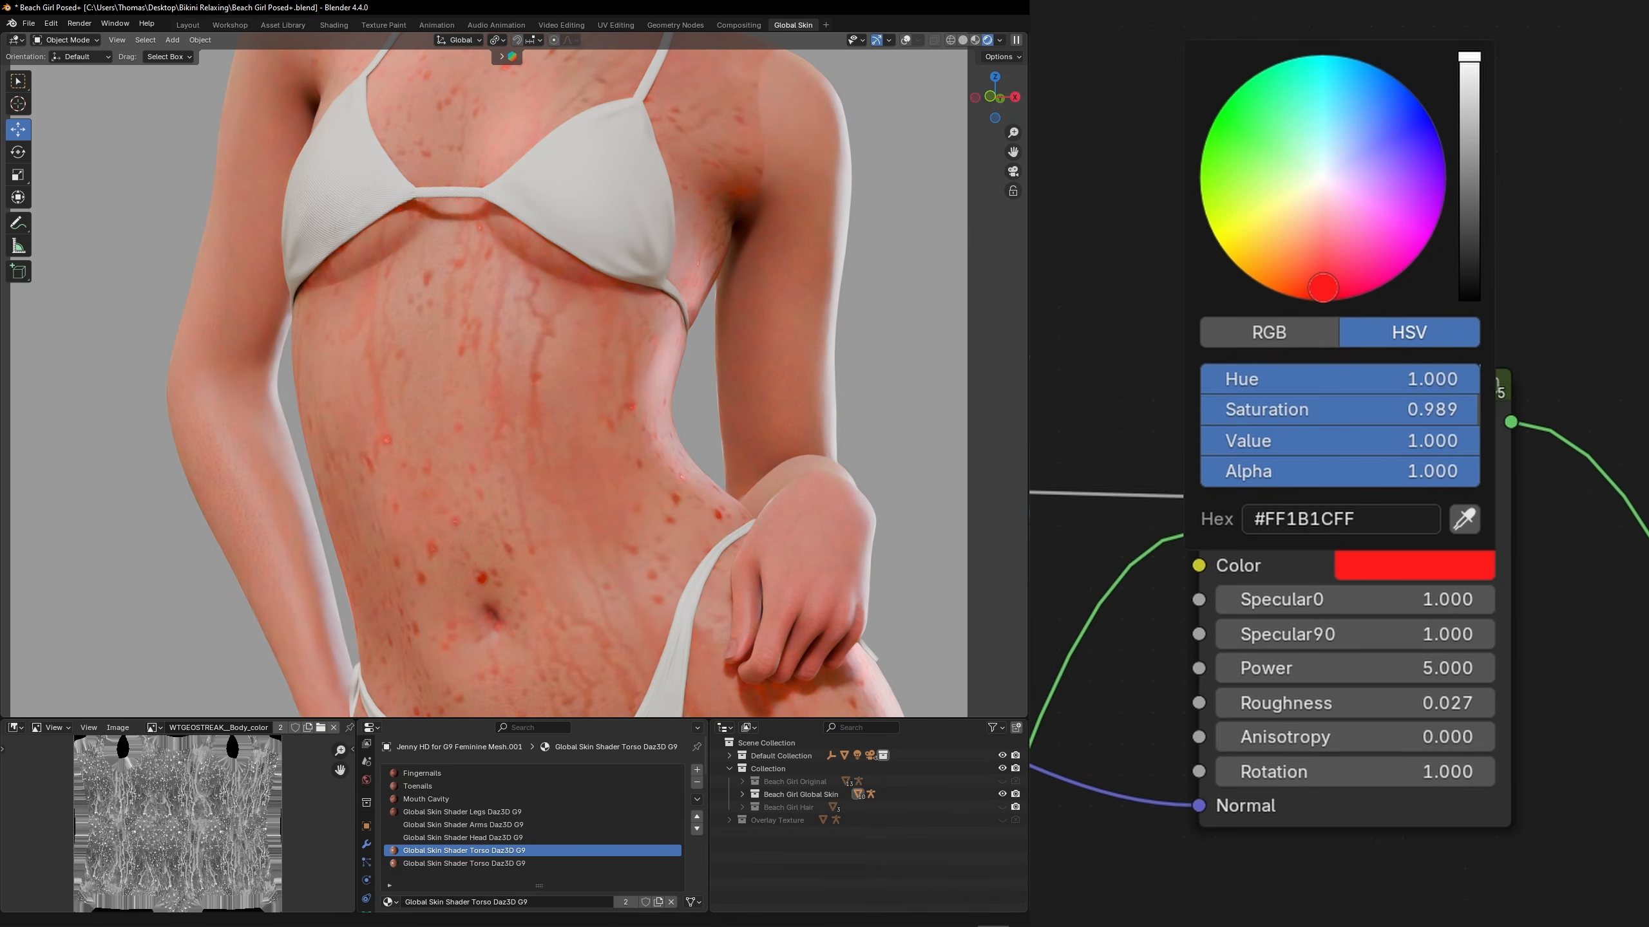
drag(1334, 591, 1454, 591)
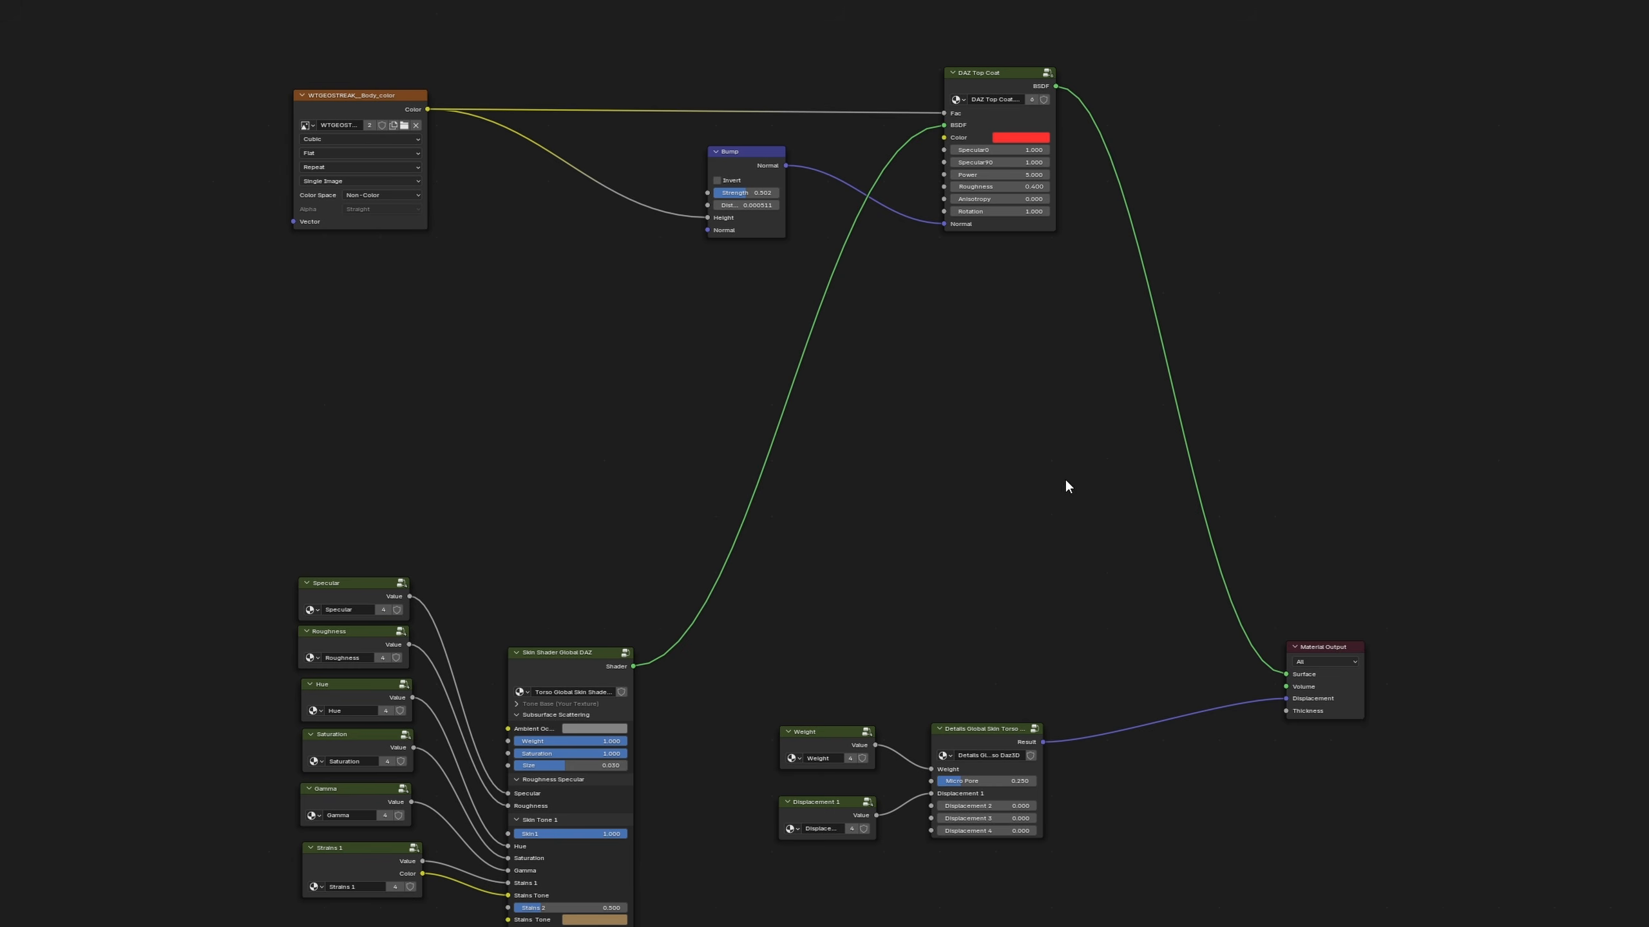
Insert a Mix Shader between the DAZ Top Coat and Material Output, and connect the torso skin shader to its second Shader input
key(shift+a)
click(1066, 480)
text(mix s)
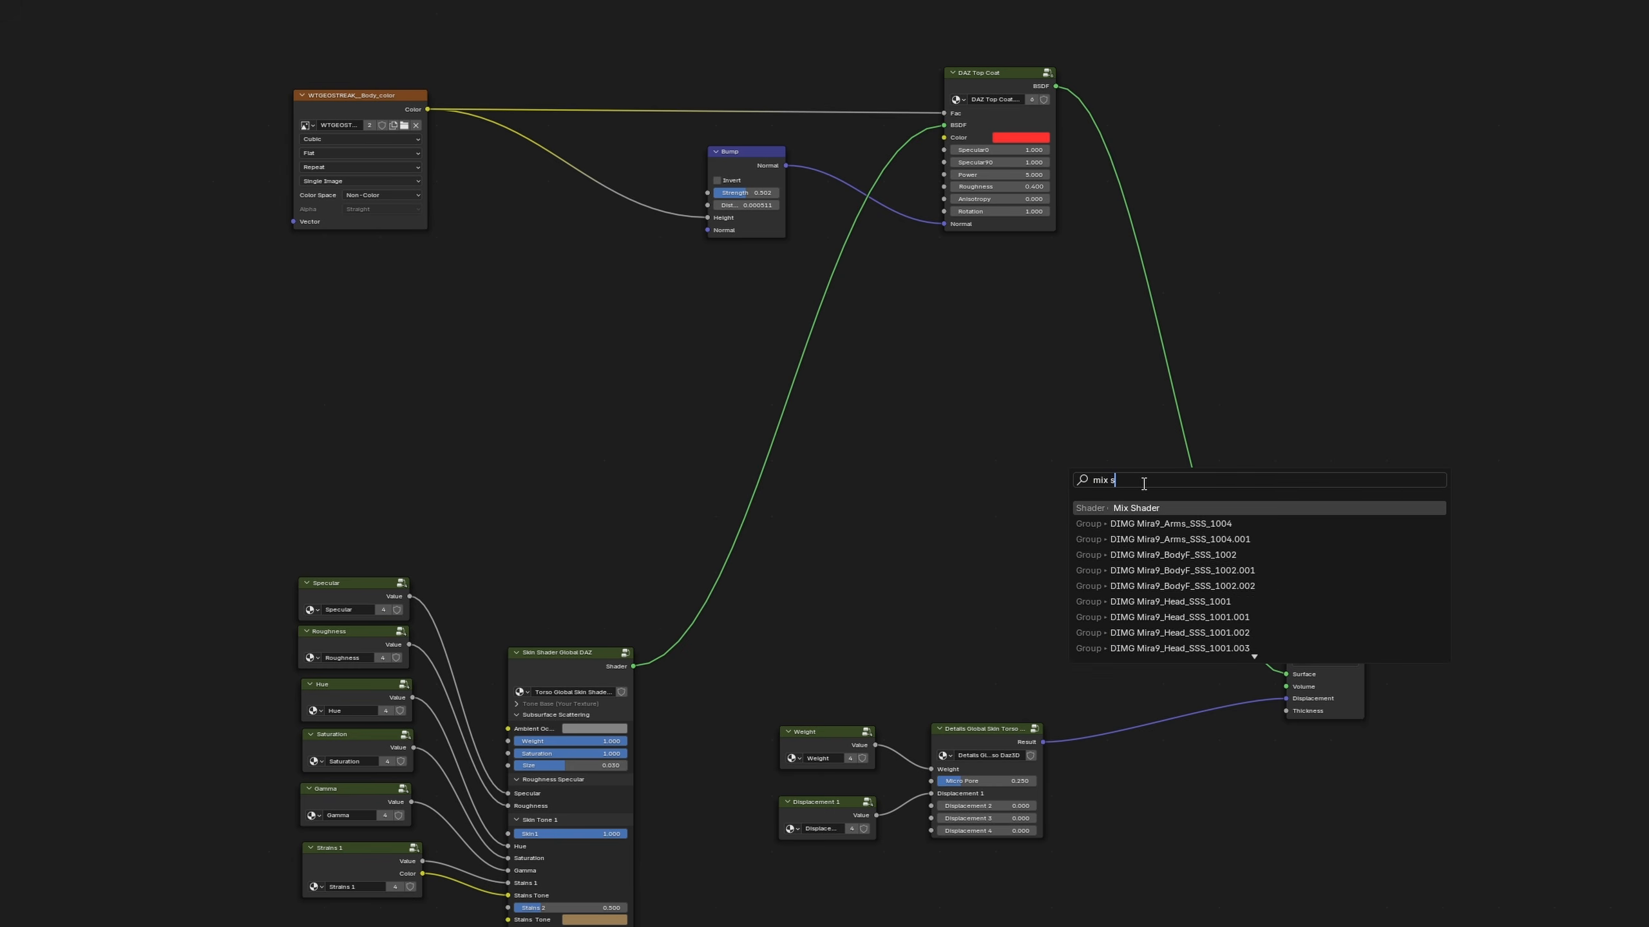
click(1146, 506)
click(1077, 479)
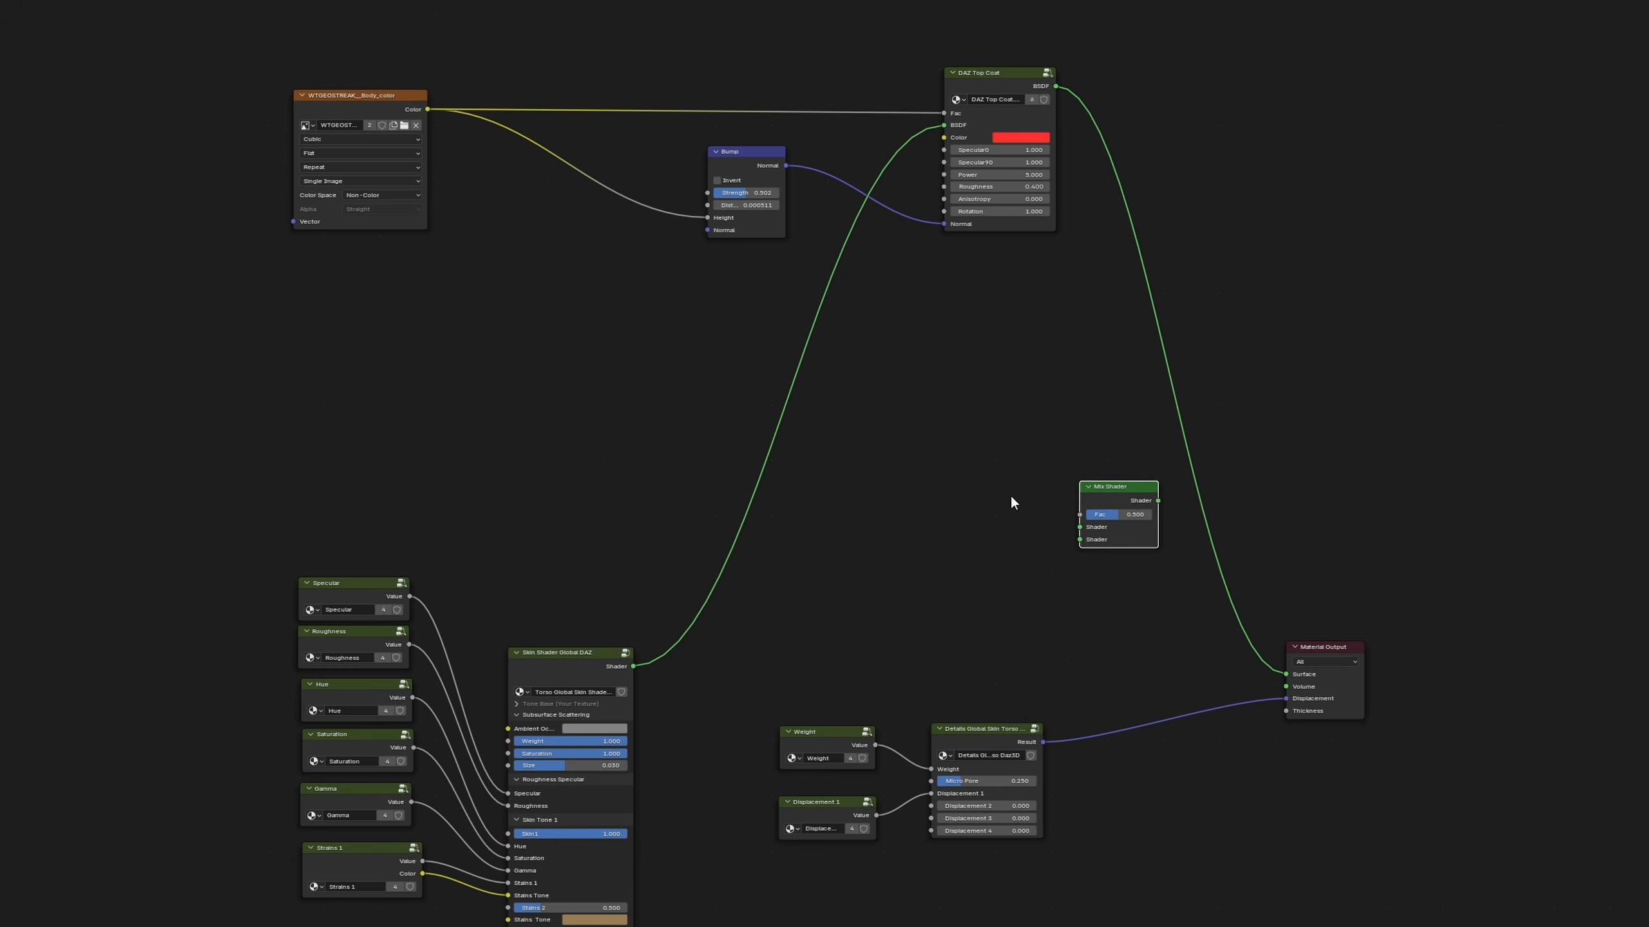
click(1008, 496)
drag(1107, 490, 1187, 469)
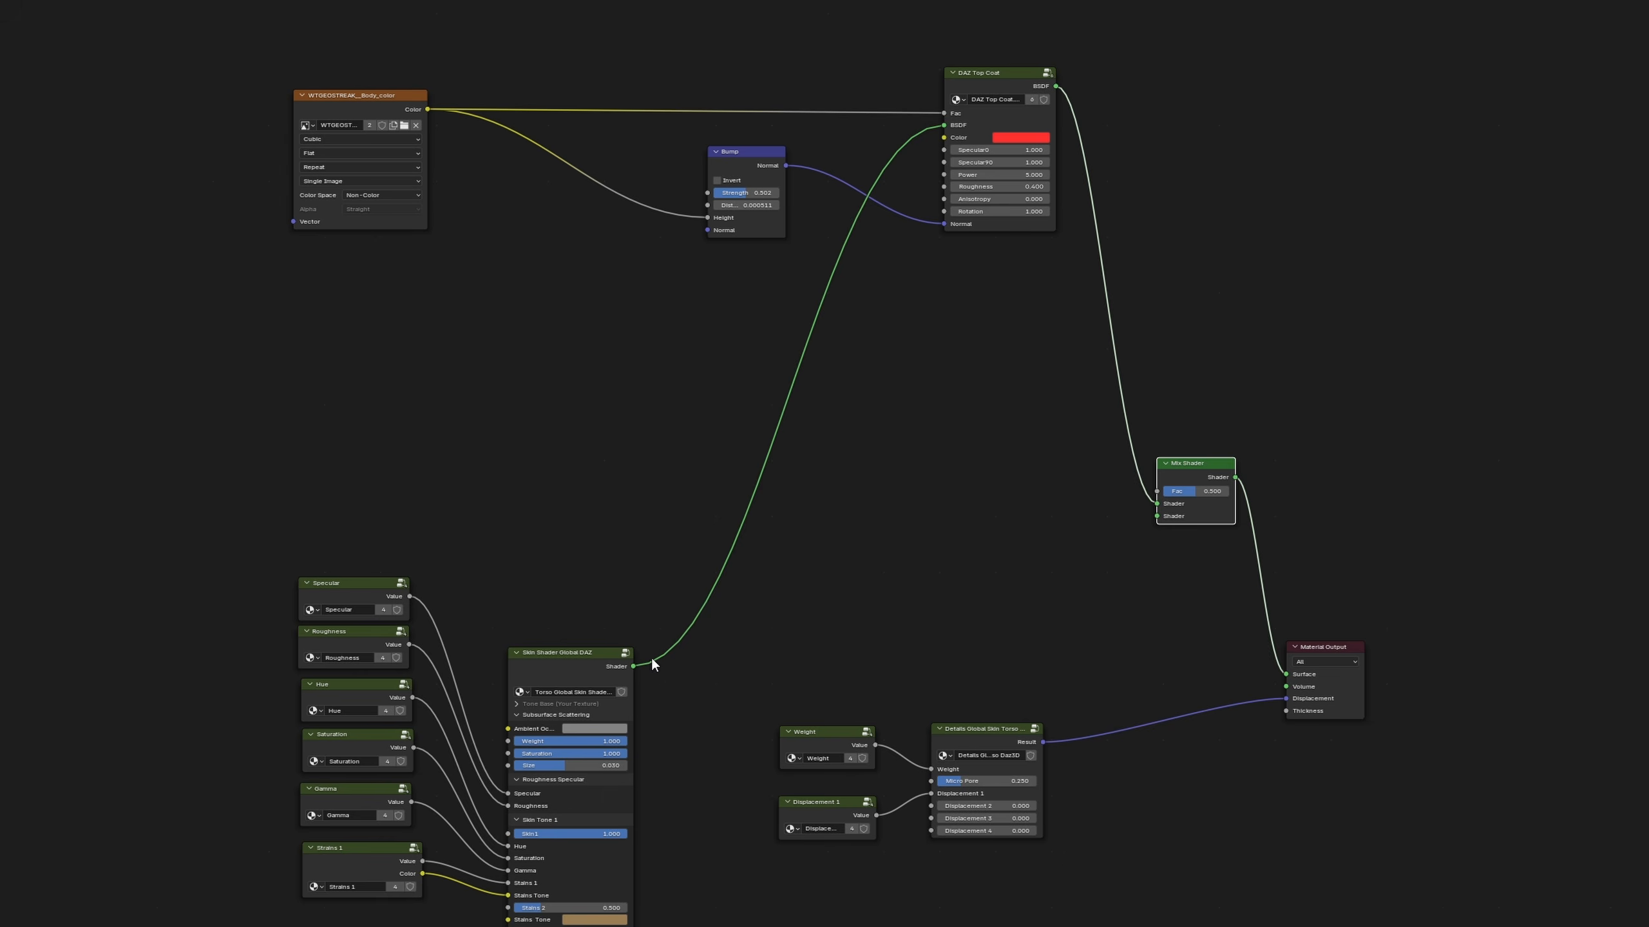
drag(652, 657, 1145, 518)
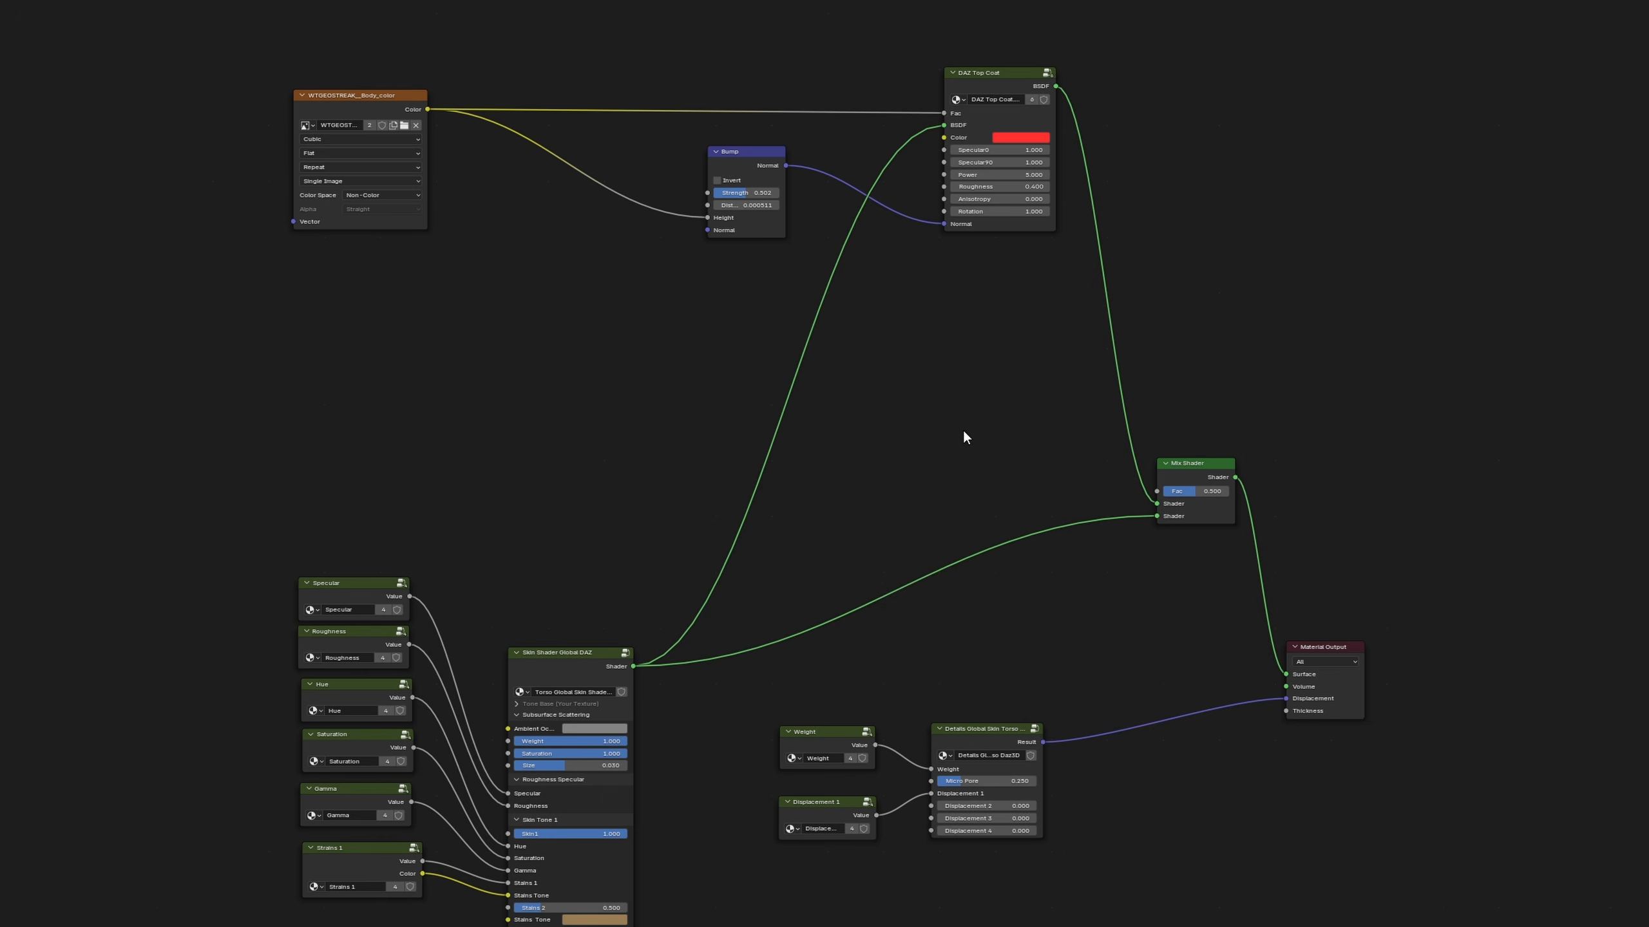
Add a Color Ramp, feeding WTGEOSTREAK__Body_color into its Fac and connecting its Color output to the Mix Shader's Fac
key(shift+a)
text(color ramp)
key(Return)
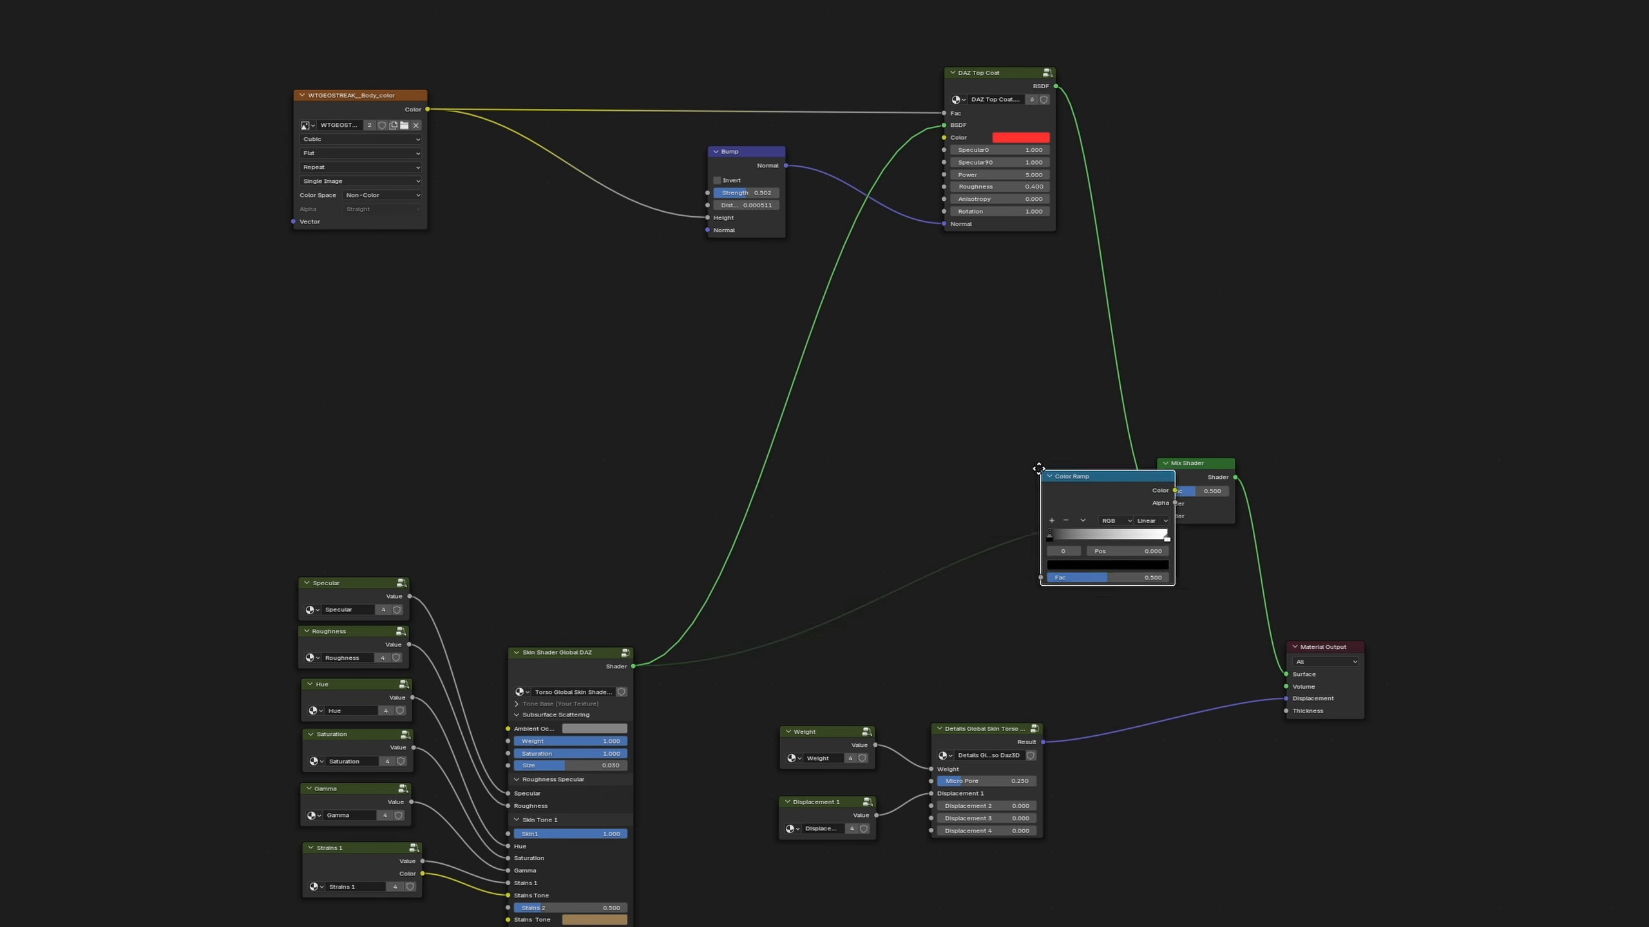
click(921, 380)
drag(428, 109, 924, 490)
drag(1058, 402, 1157, 491)
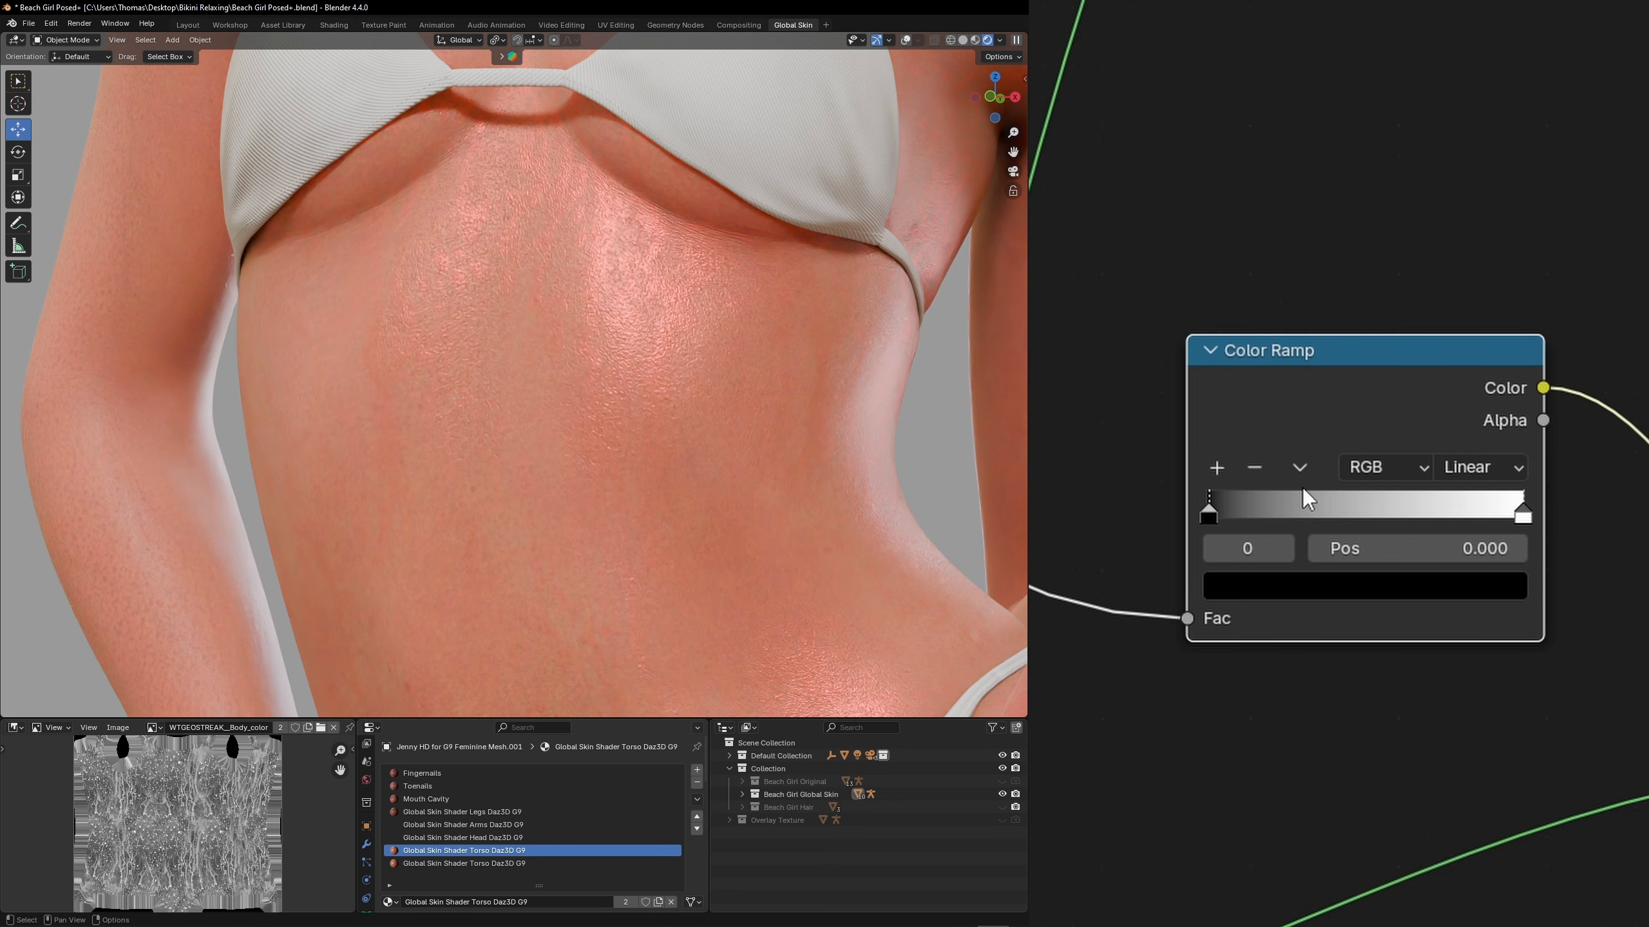
Slide the Color Ramp's end stop toward the start to tighten the wet streak mask
drag(1520, 513, 1312, 518)
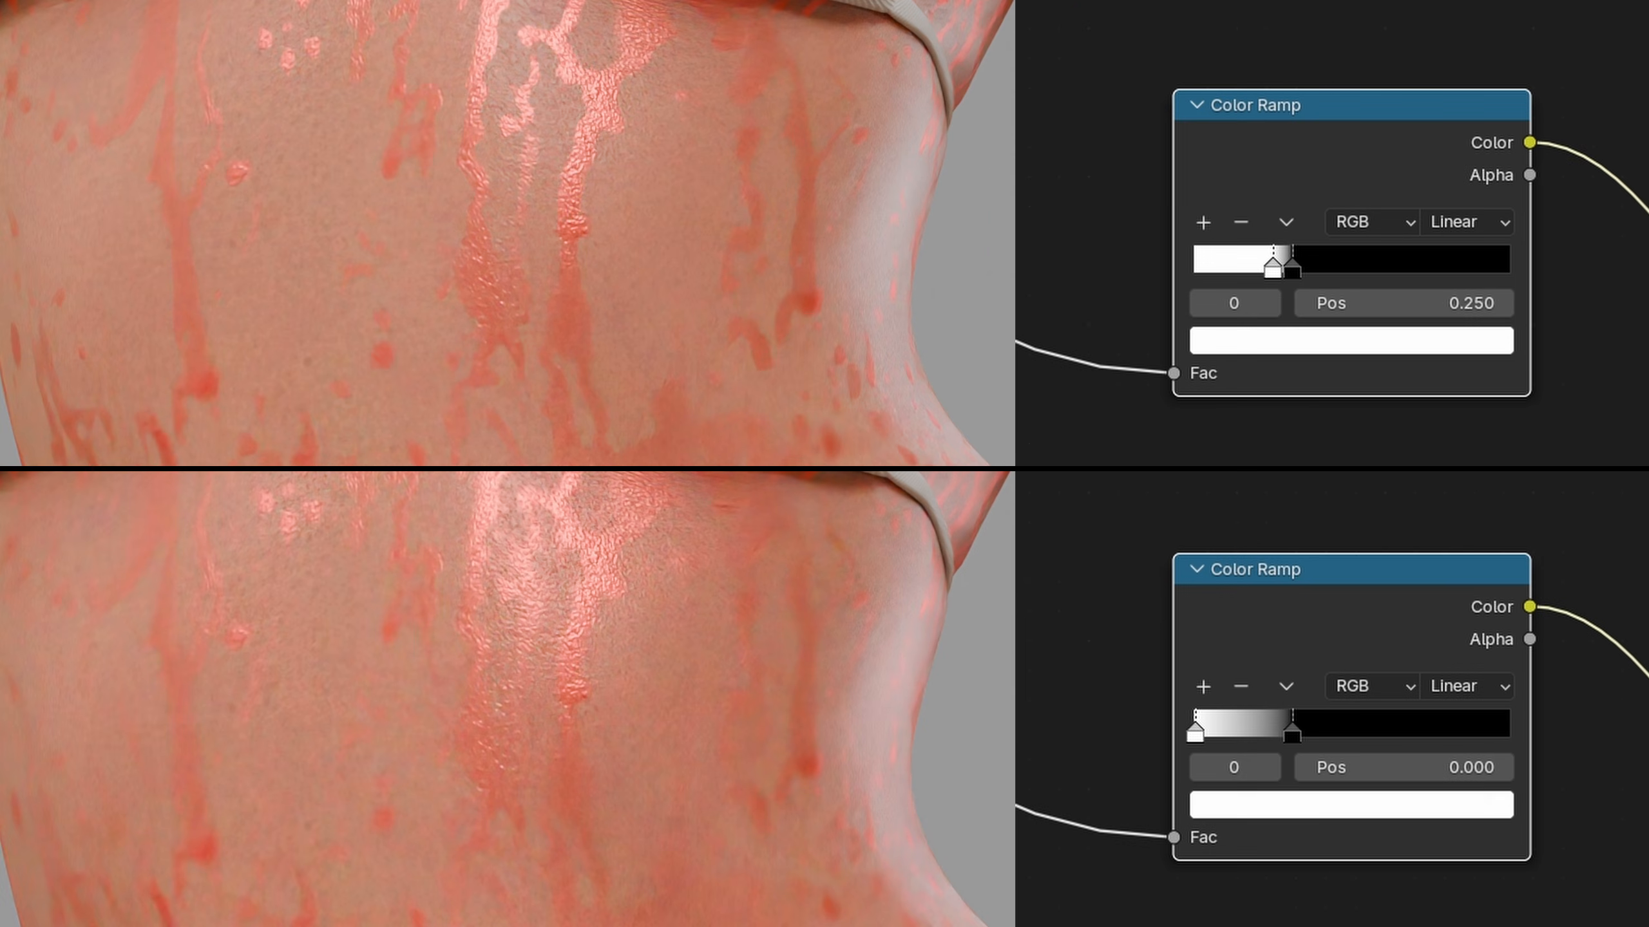
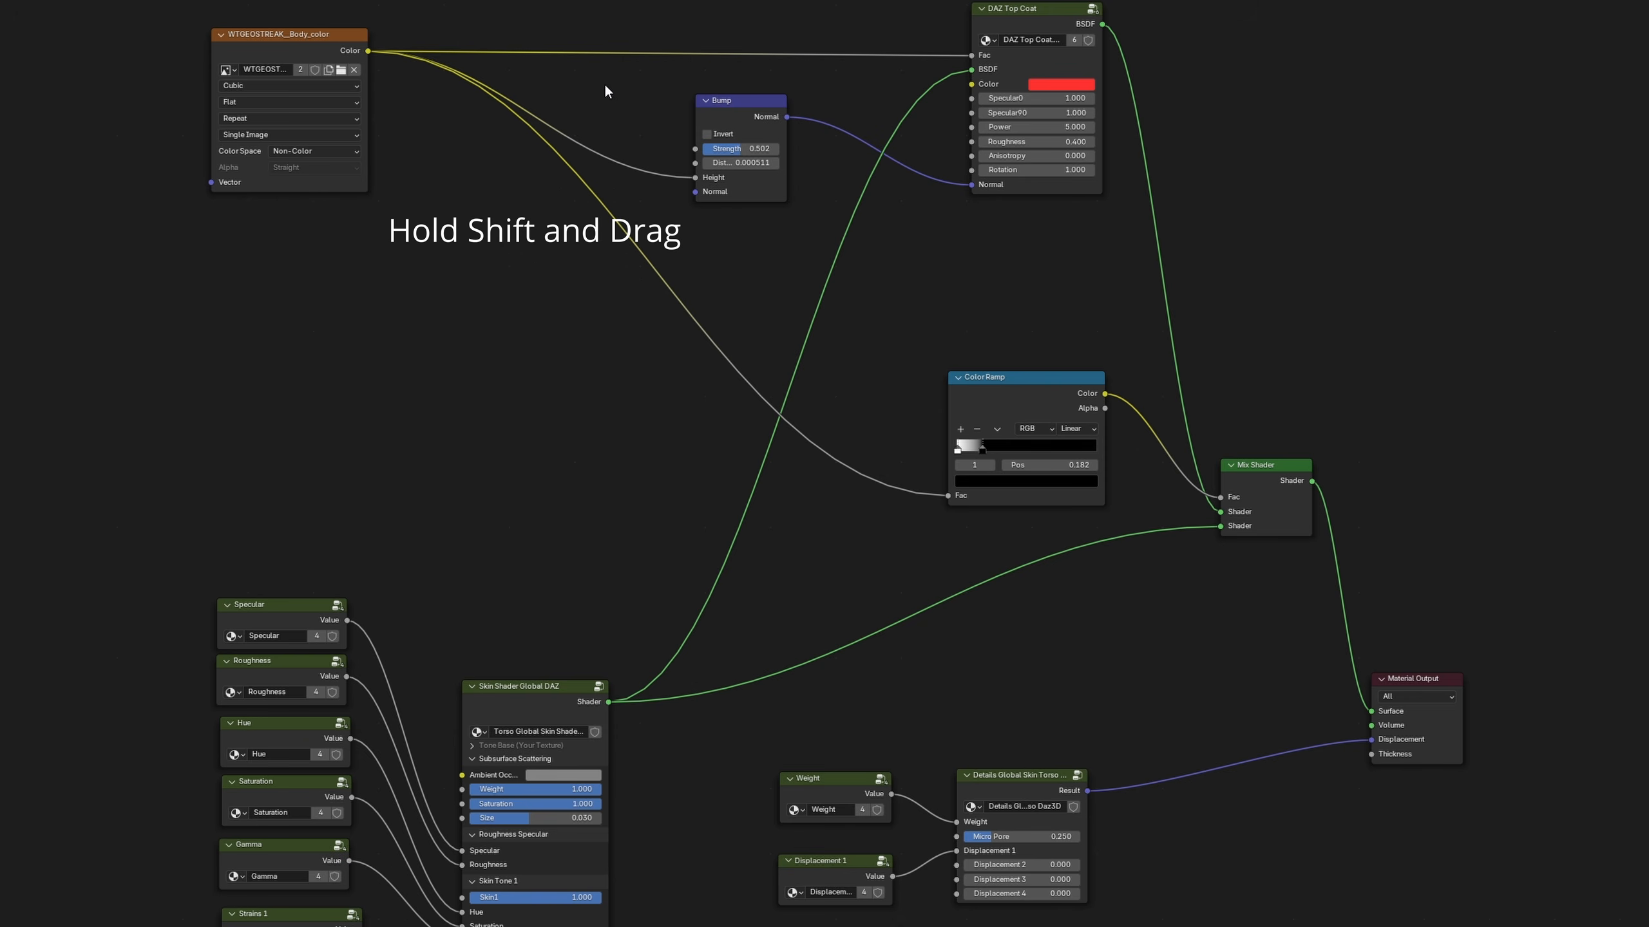
Add a reroute that merges the WTGEOSTREAK__Body_color links to the Bump and Color Ramp, and place it beside the texture
shift+right_drag(604, 87, 550, 242)
drag(598, 166, 533, 167)
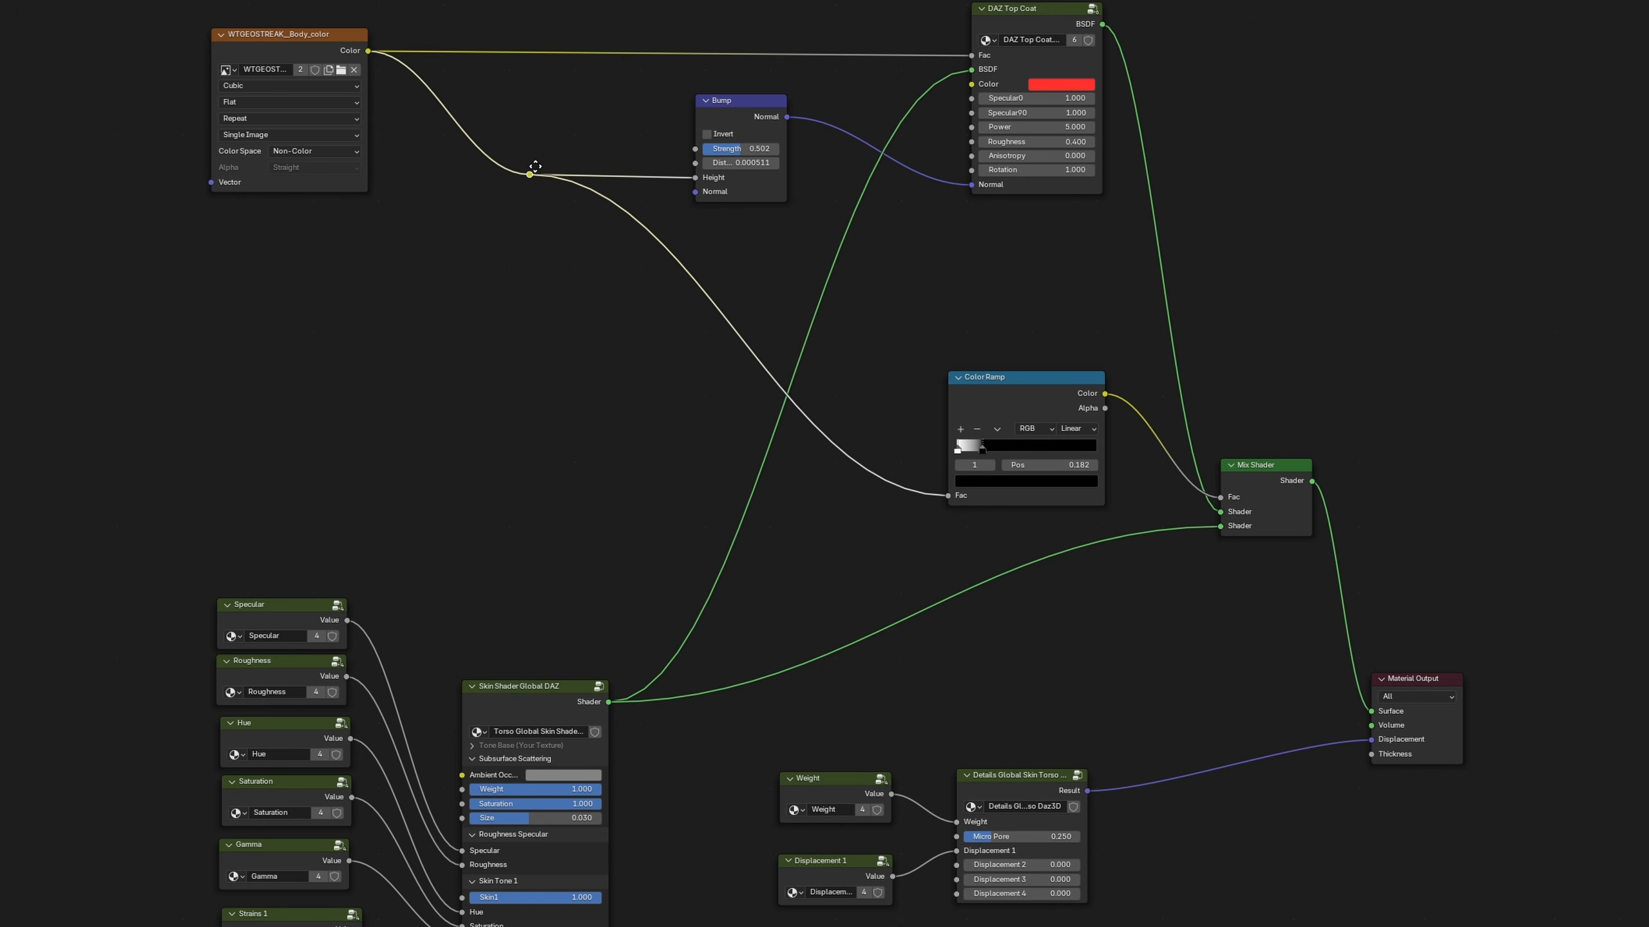
click(1182, 242)
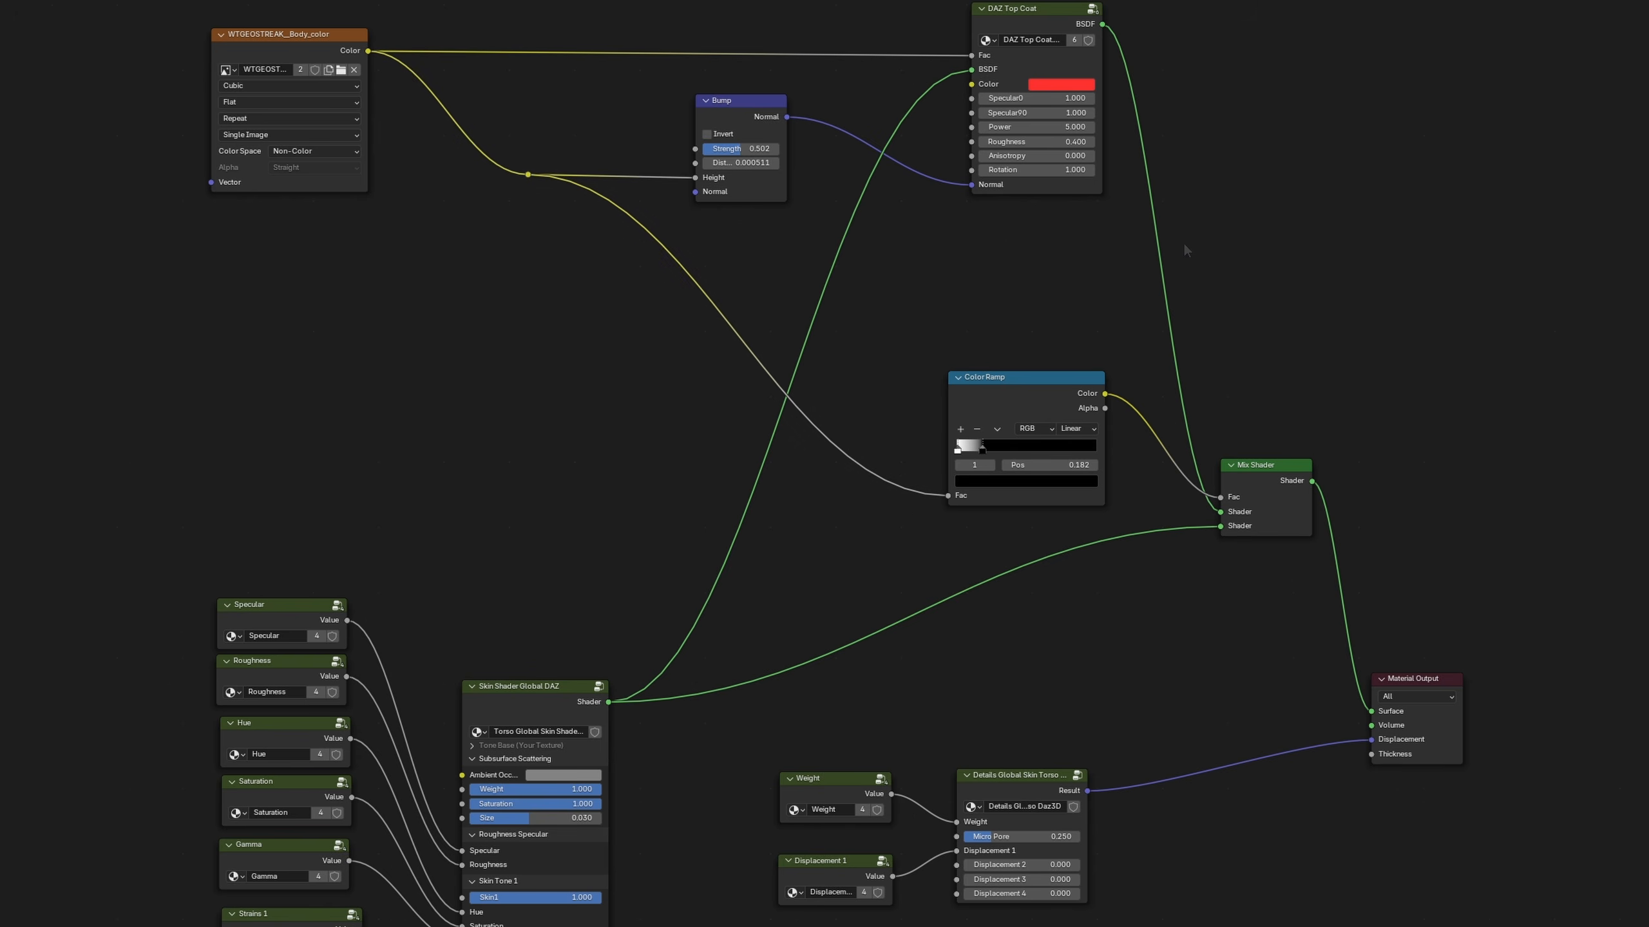
Add a Mix node near the Material Output and change its data type to Vector
middle_drag(1202, 739, 997, 549)
scroll(993, 578, up, 3)
scroll(993, 578, up, 2)
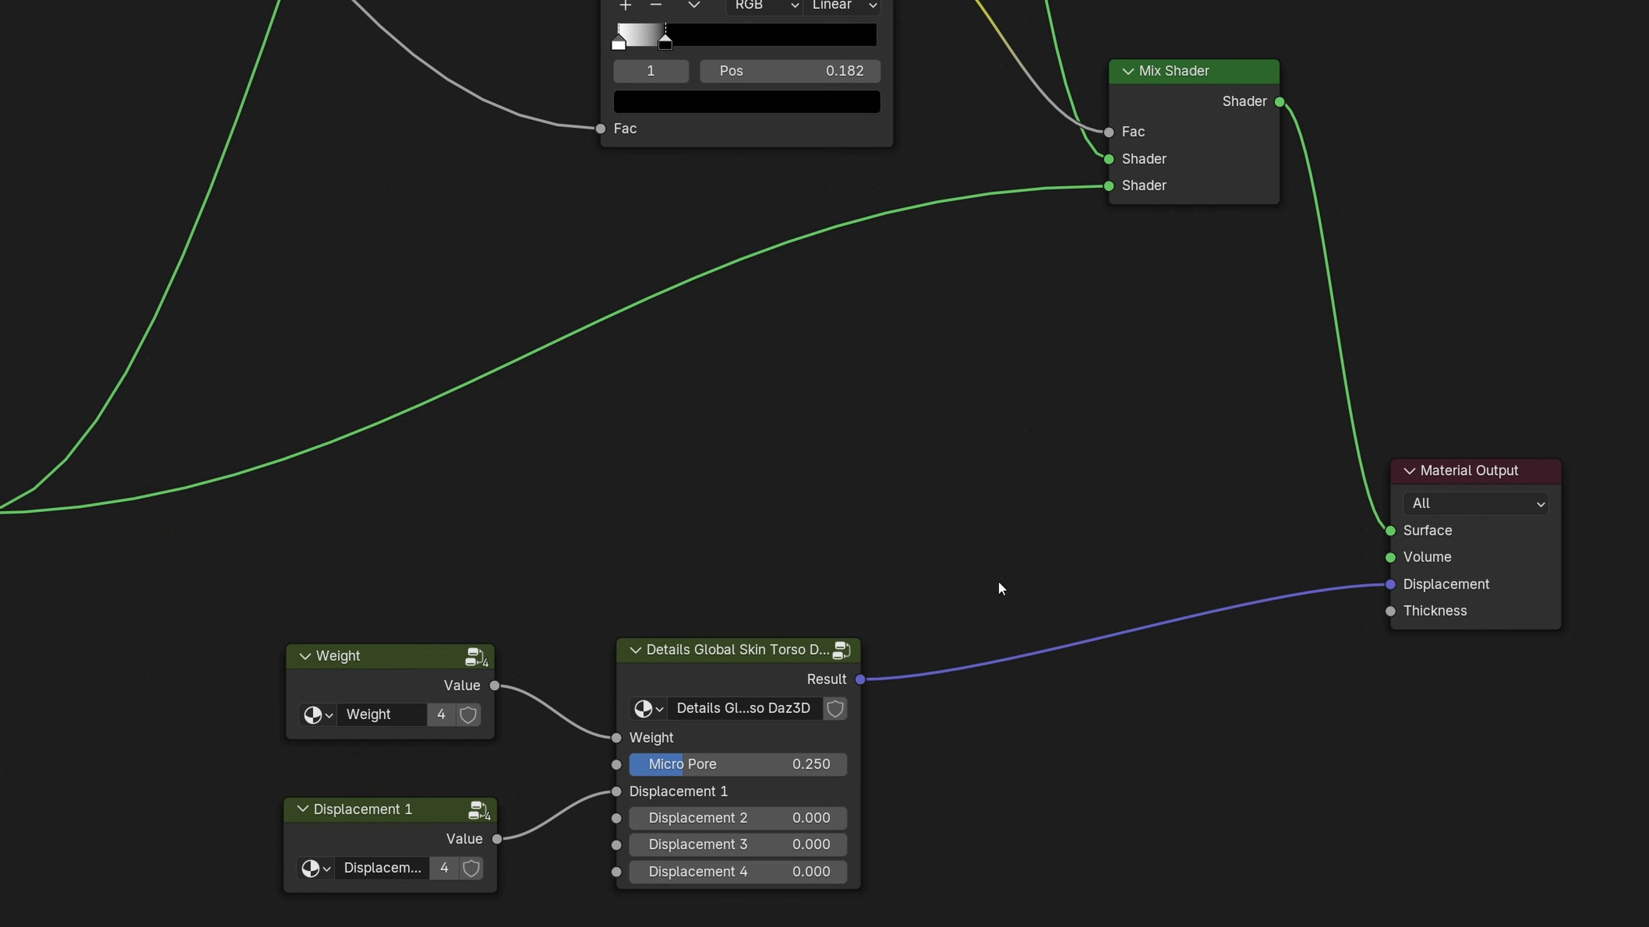
key(shift+a)
text(mix)
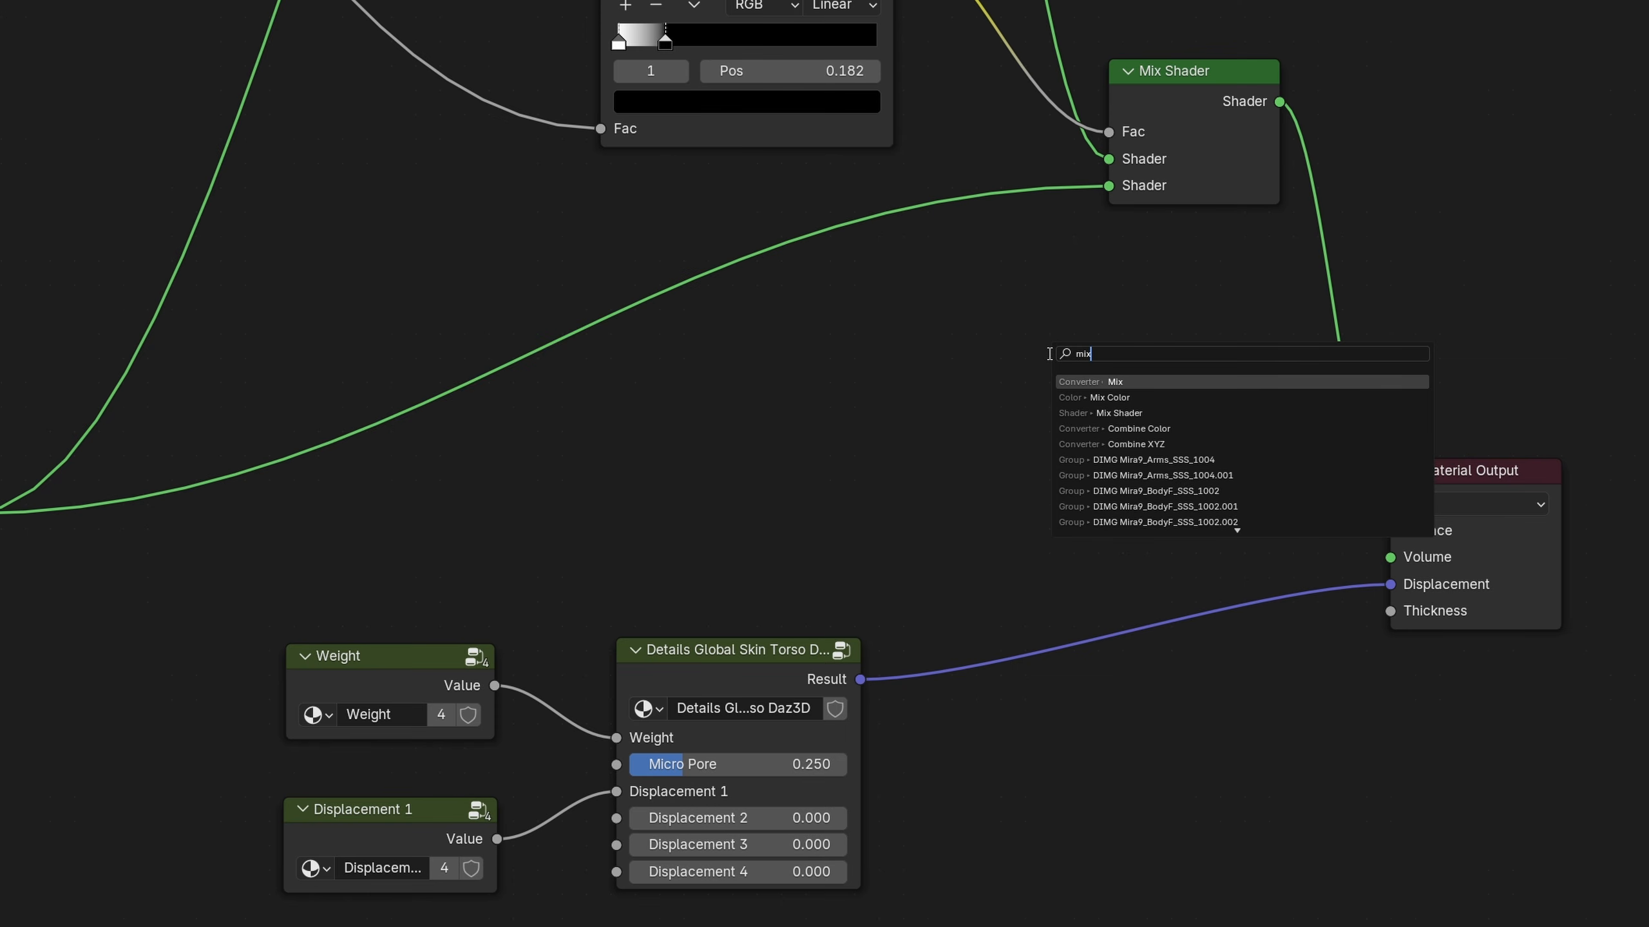
click(1096, 384)
click(1047, 356)
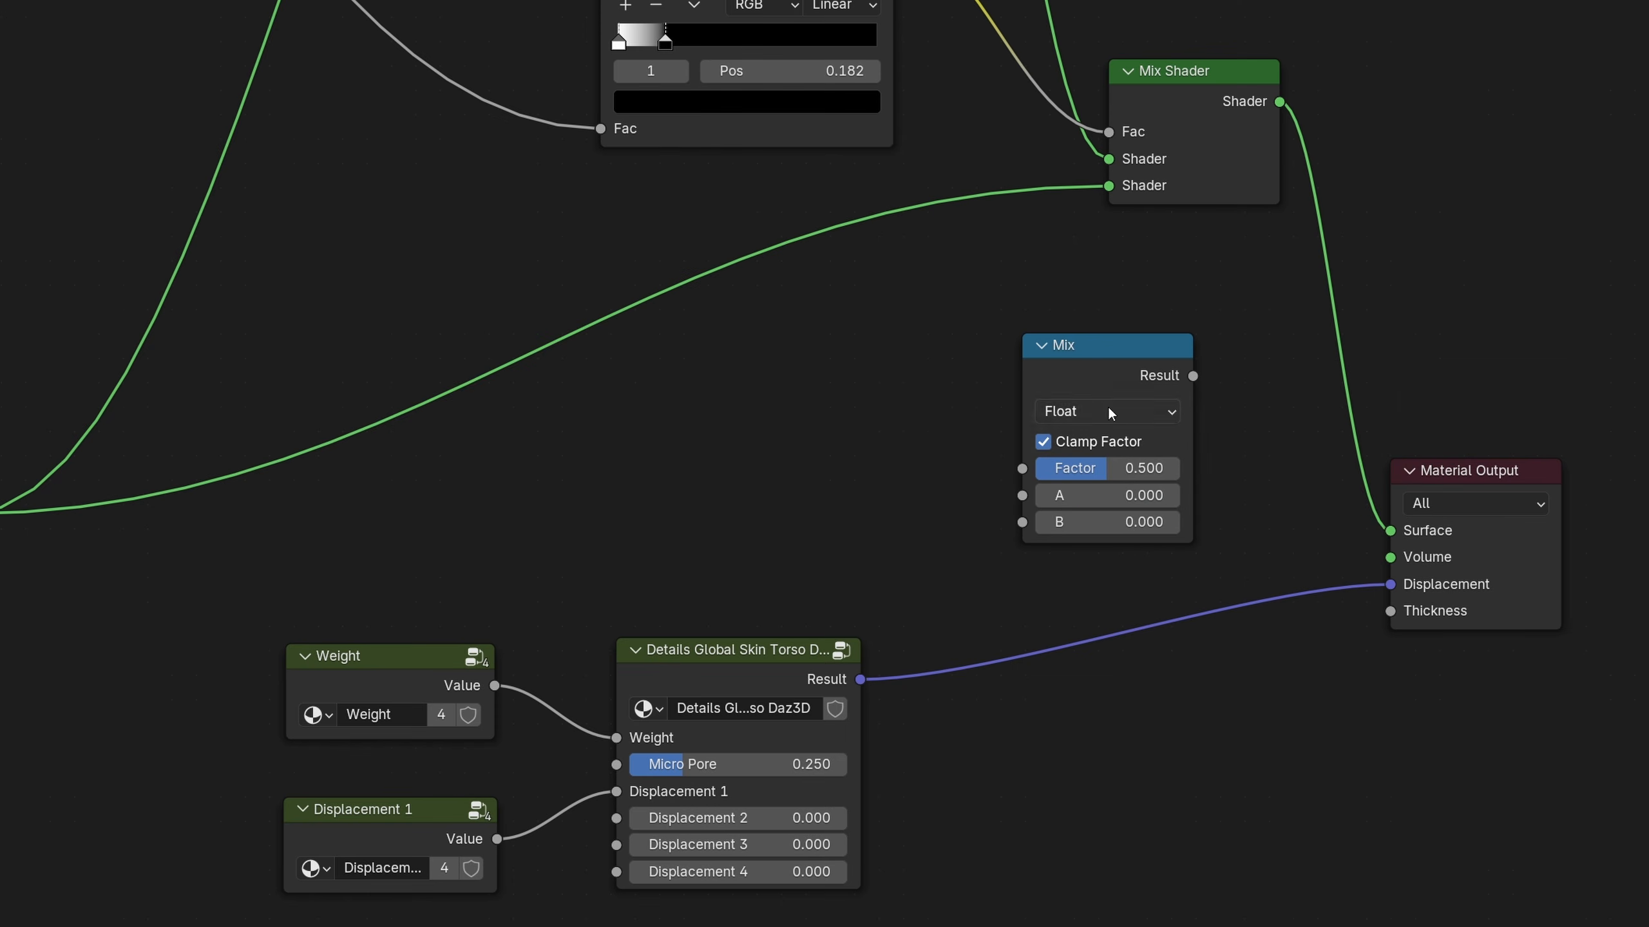
click(1125, 409)
click(1093, 496)
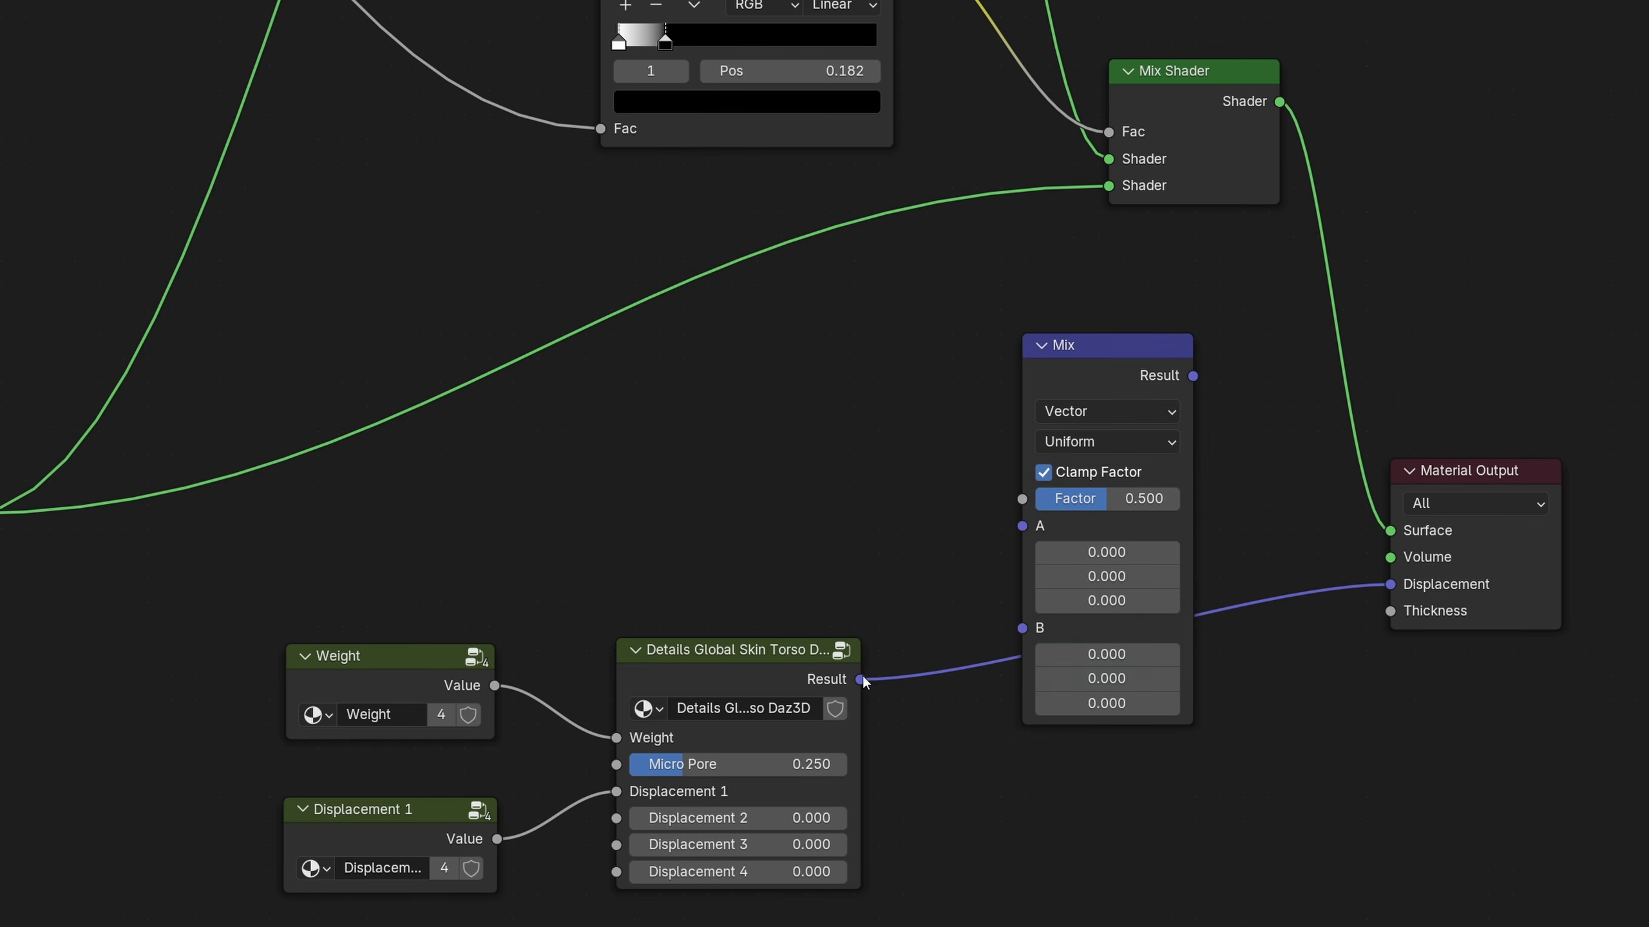
Route the torso Details group's Result through the Vector Mix's A input into the Material Output's Displacement, and move the Mix between them
drag(959, 565, 1021, 526)
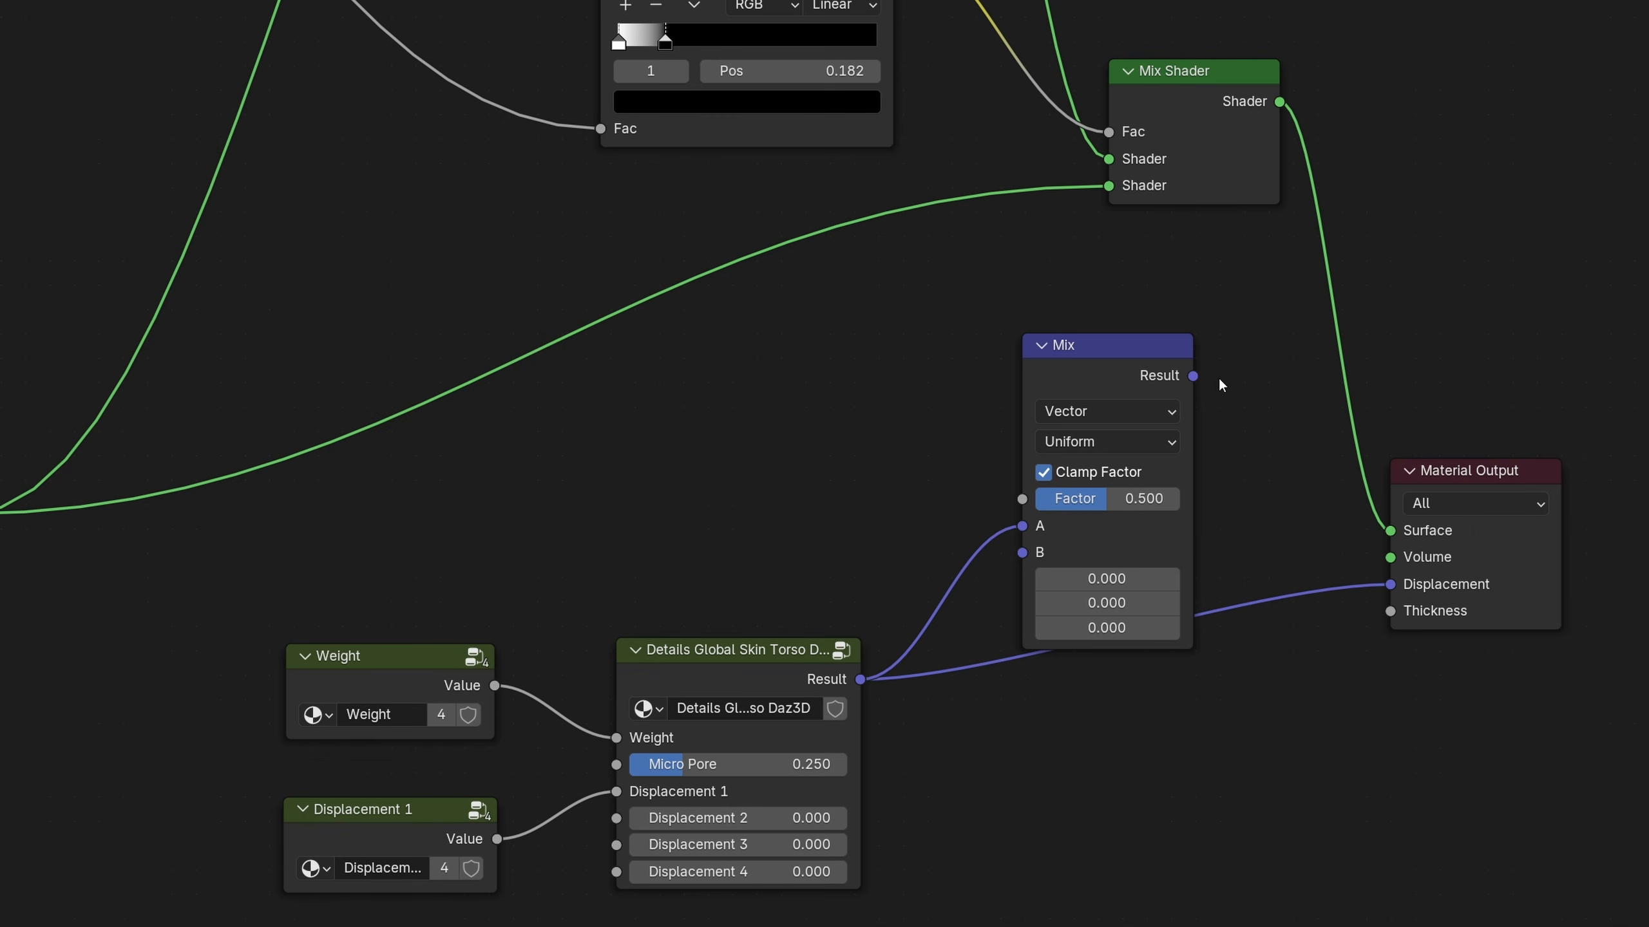
drag(1222, 429, 1390, 584)
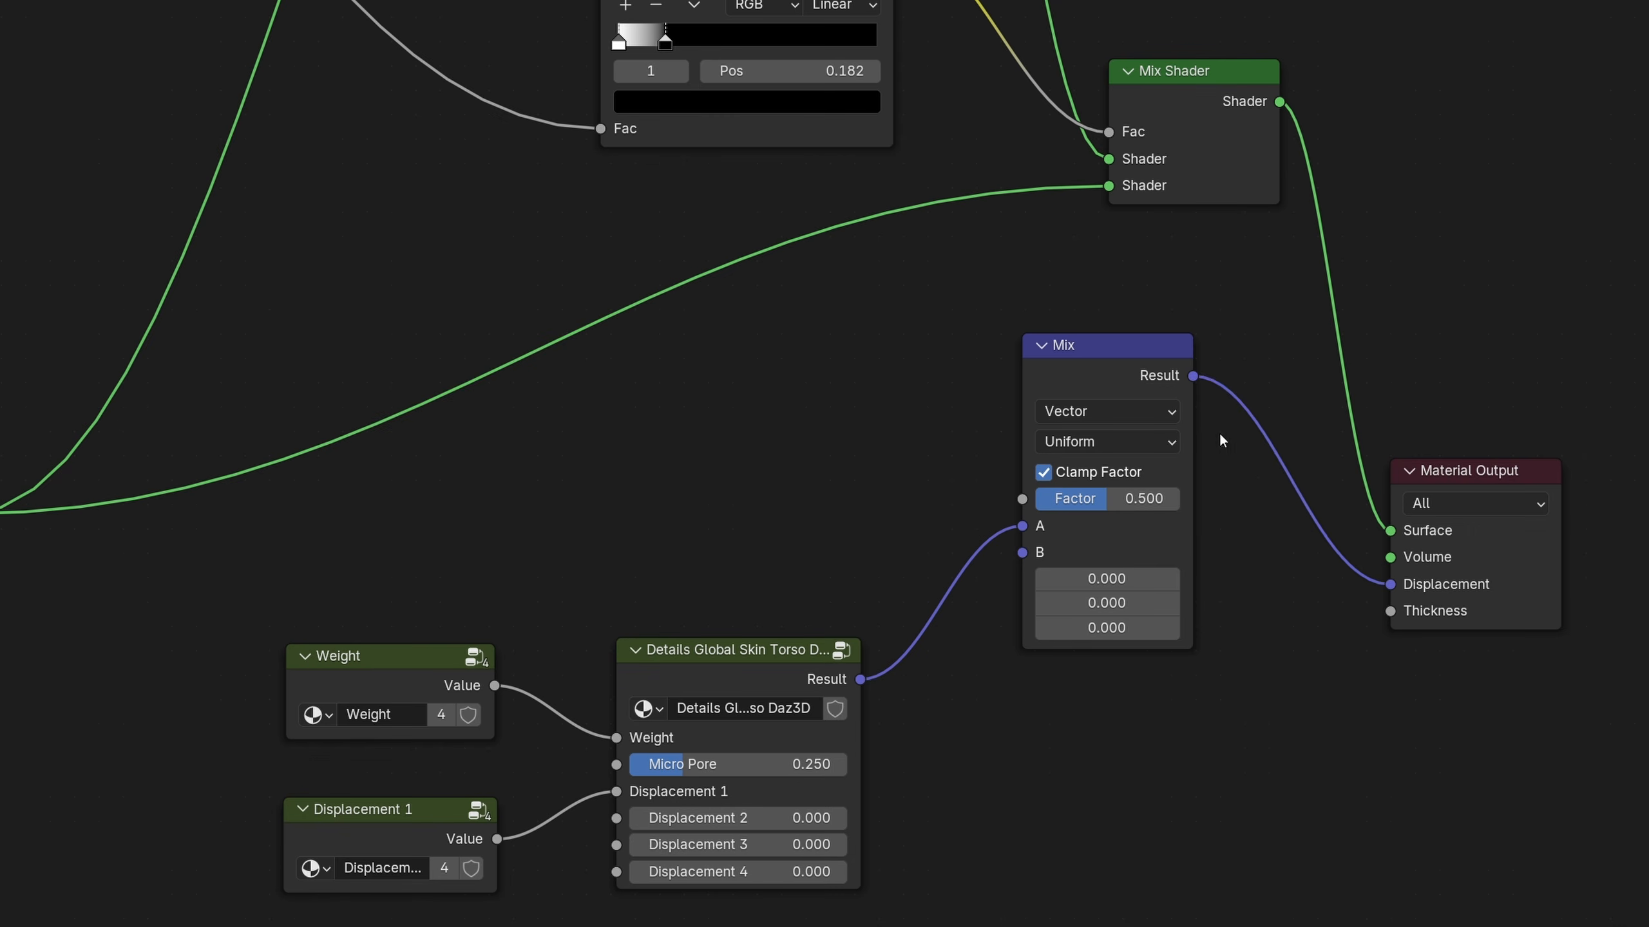
drag(1128, 373, 1163, 466)
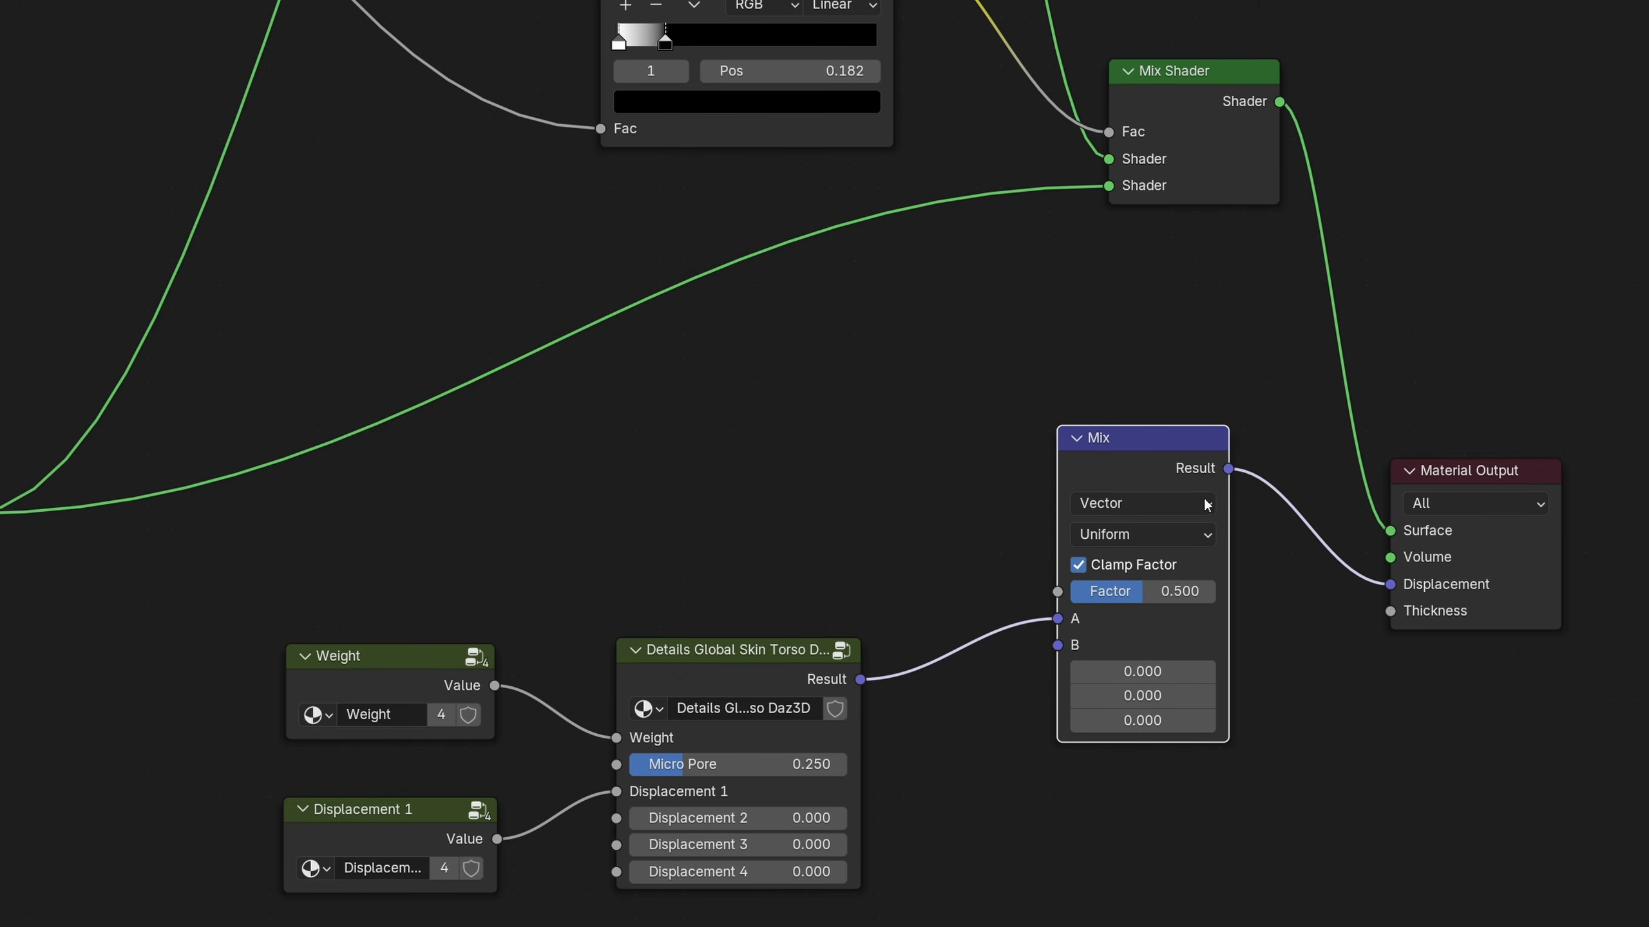
click(1280, 676)
Move the Color Ramp up and place a duplicate of it directly beneath
scroll(974, 461, down, 8)
middle_drag(900, 413, 1058, 623)
drag(1010, 400, 1013, 300)
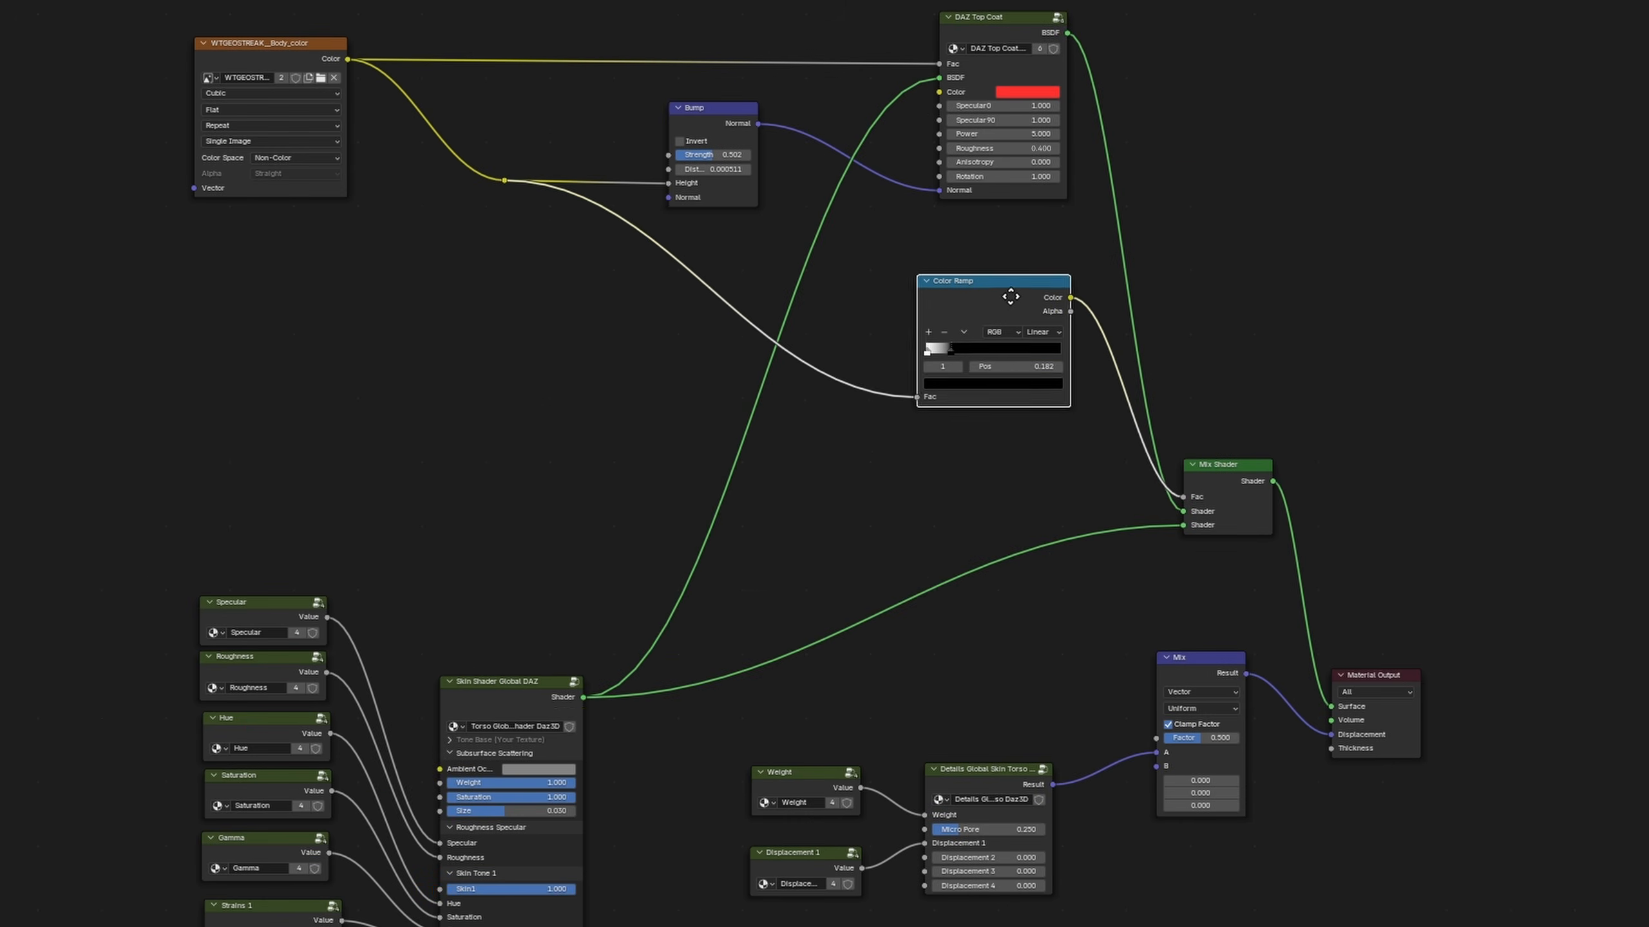
right_click(945, 291)
click(1007, 456)
key(ctrl+v)
drag(1009, 409, 1001, 439)
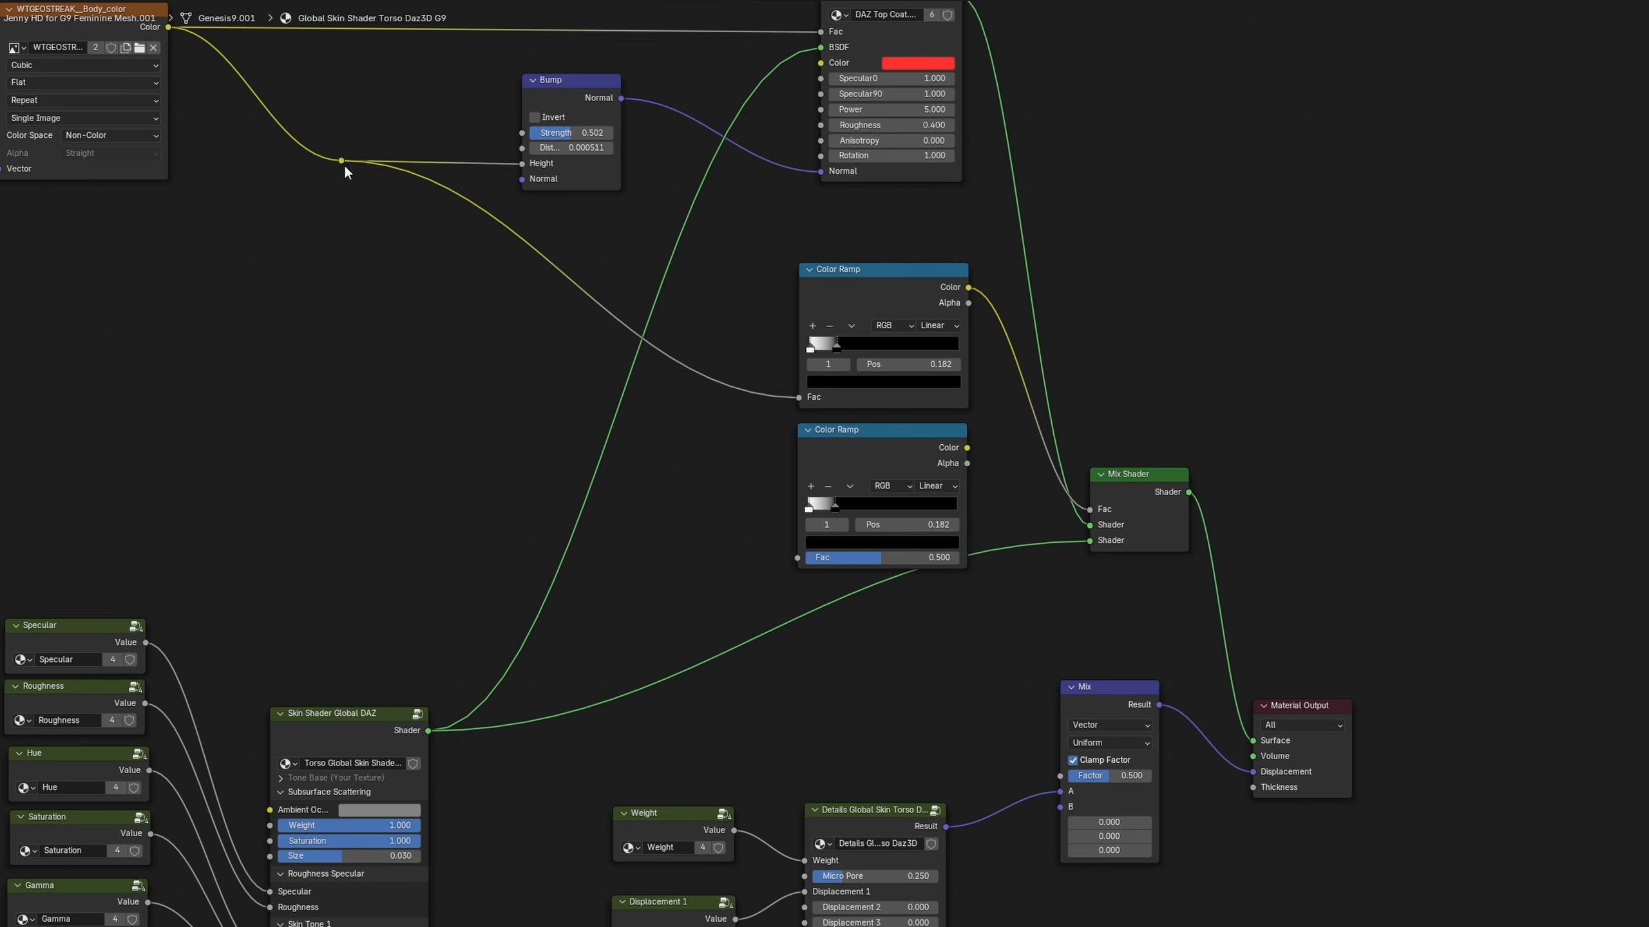
Wire the duplicated Color Ramp between the reroute and the Vector Mix's Factor, and move the Mix and Material Output away to make room
drag(342, 162, 786, 562)
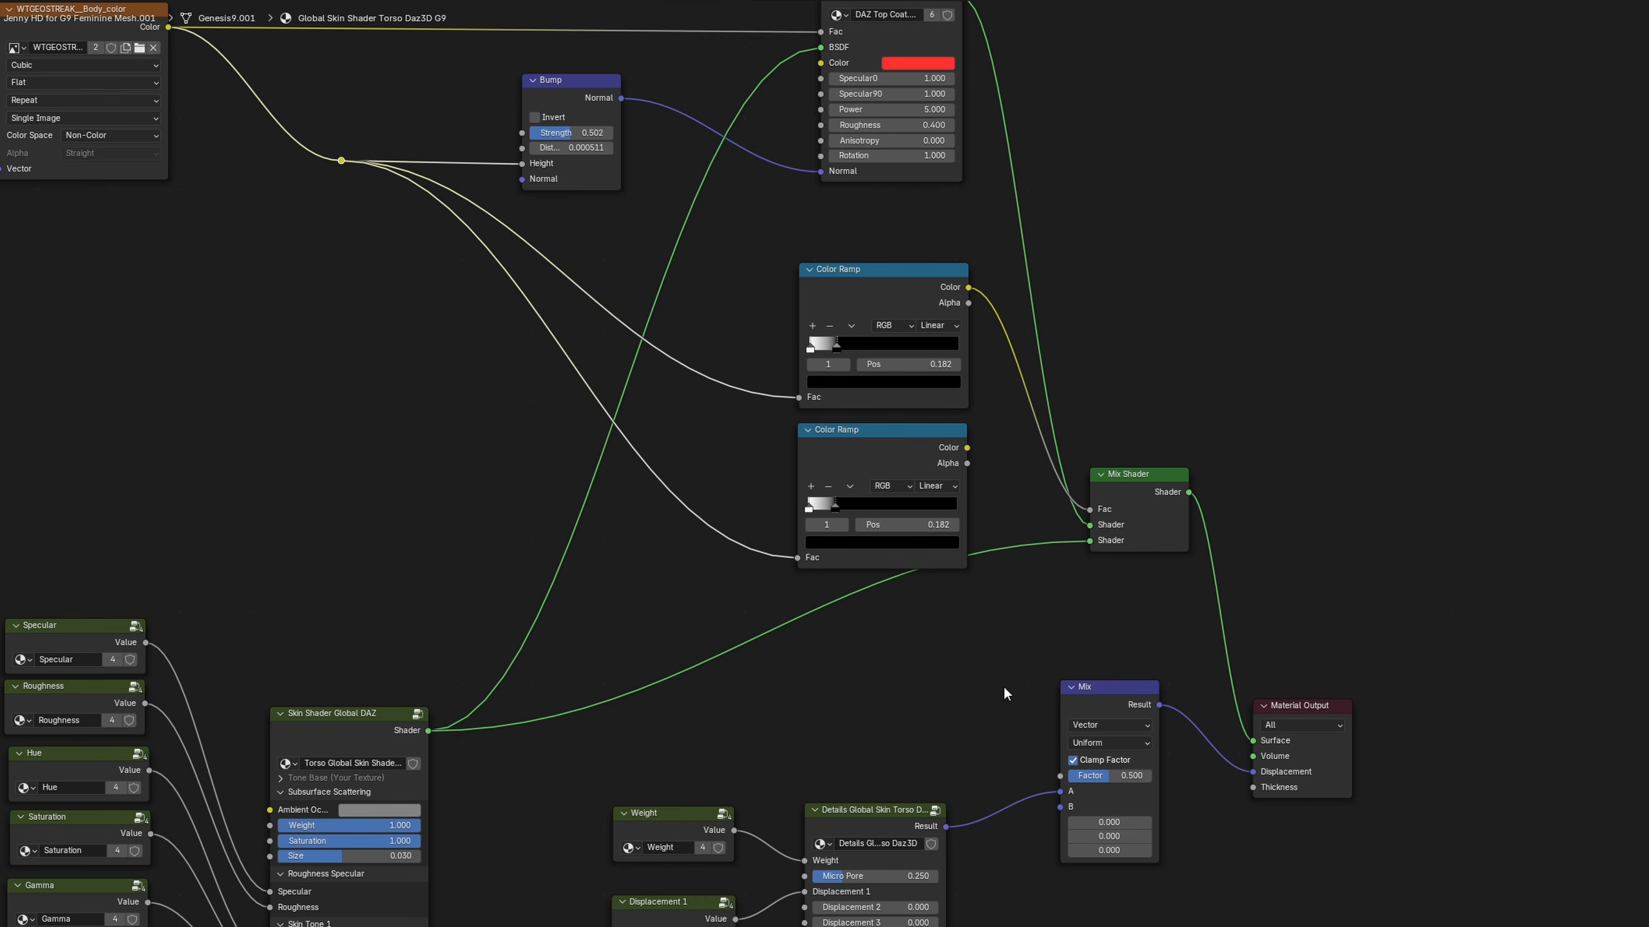
drag(968, 448, 1054, 773)
drag(1447, 652, 1106, 864)
key(g)
click(1265, 878)
Insert an Invert Color node between the lower Color Ramp and the Mix Factor, and slide that ramp's black stop toward the start
click(1032, 669)
key(shift+a)
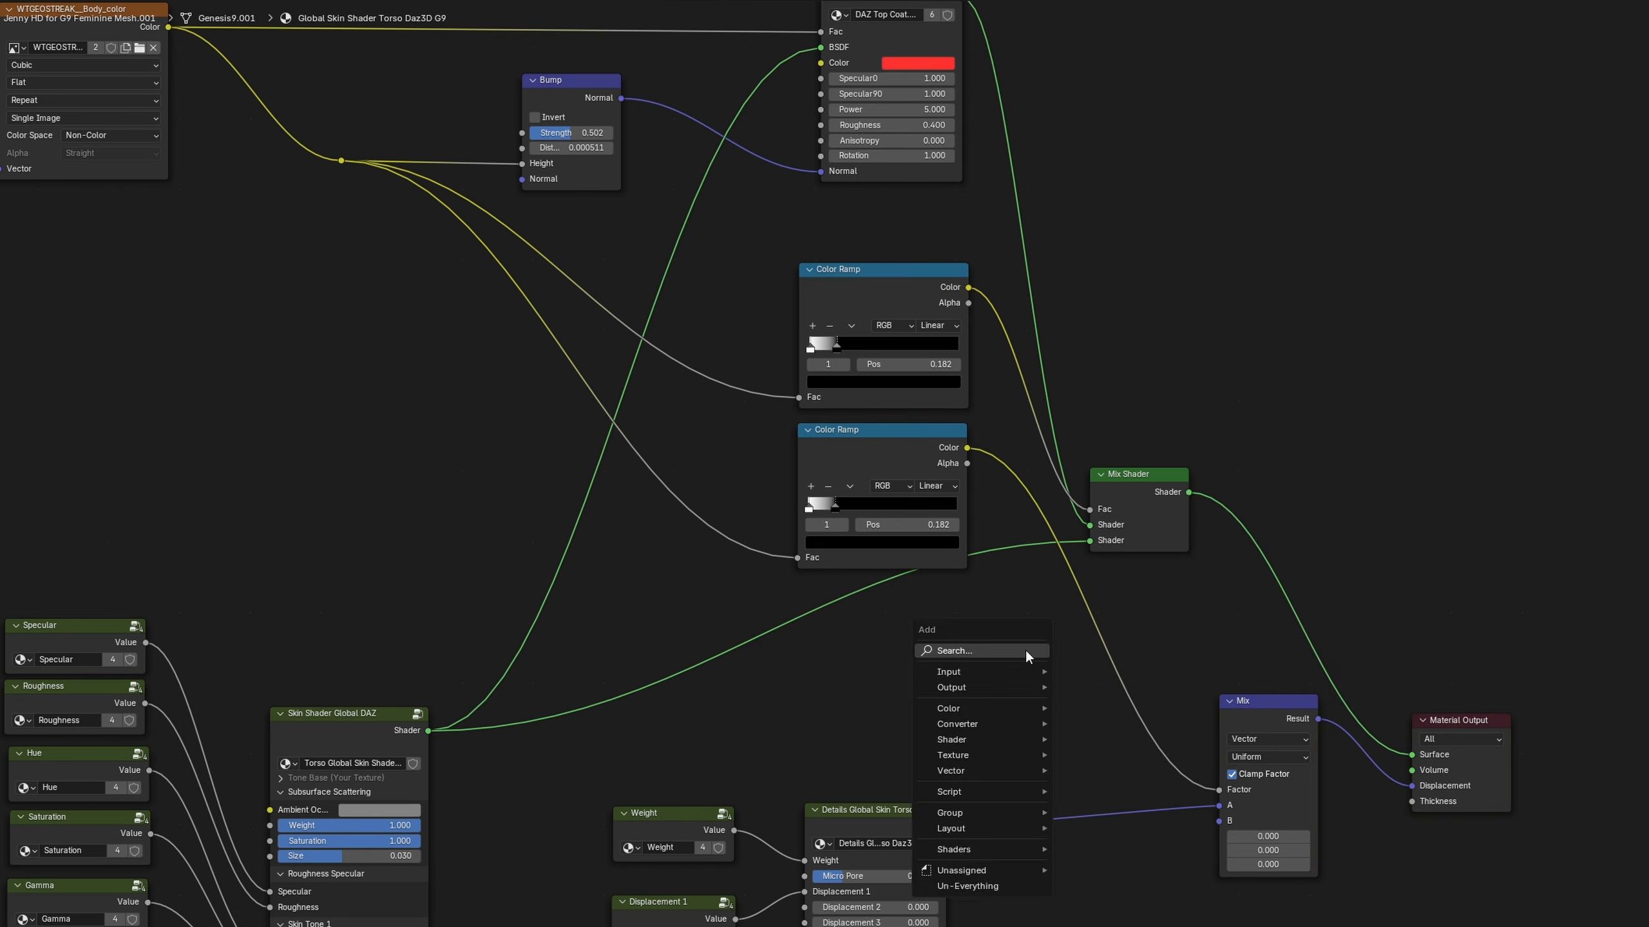
text(invert)
key(Return)
click(938, 669)
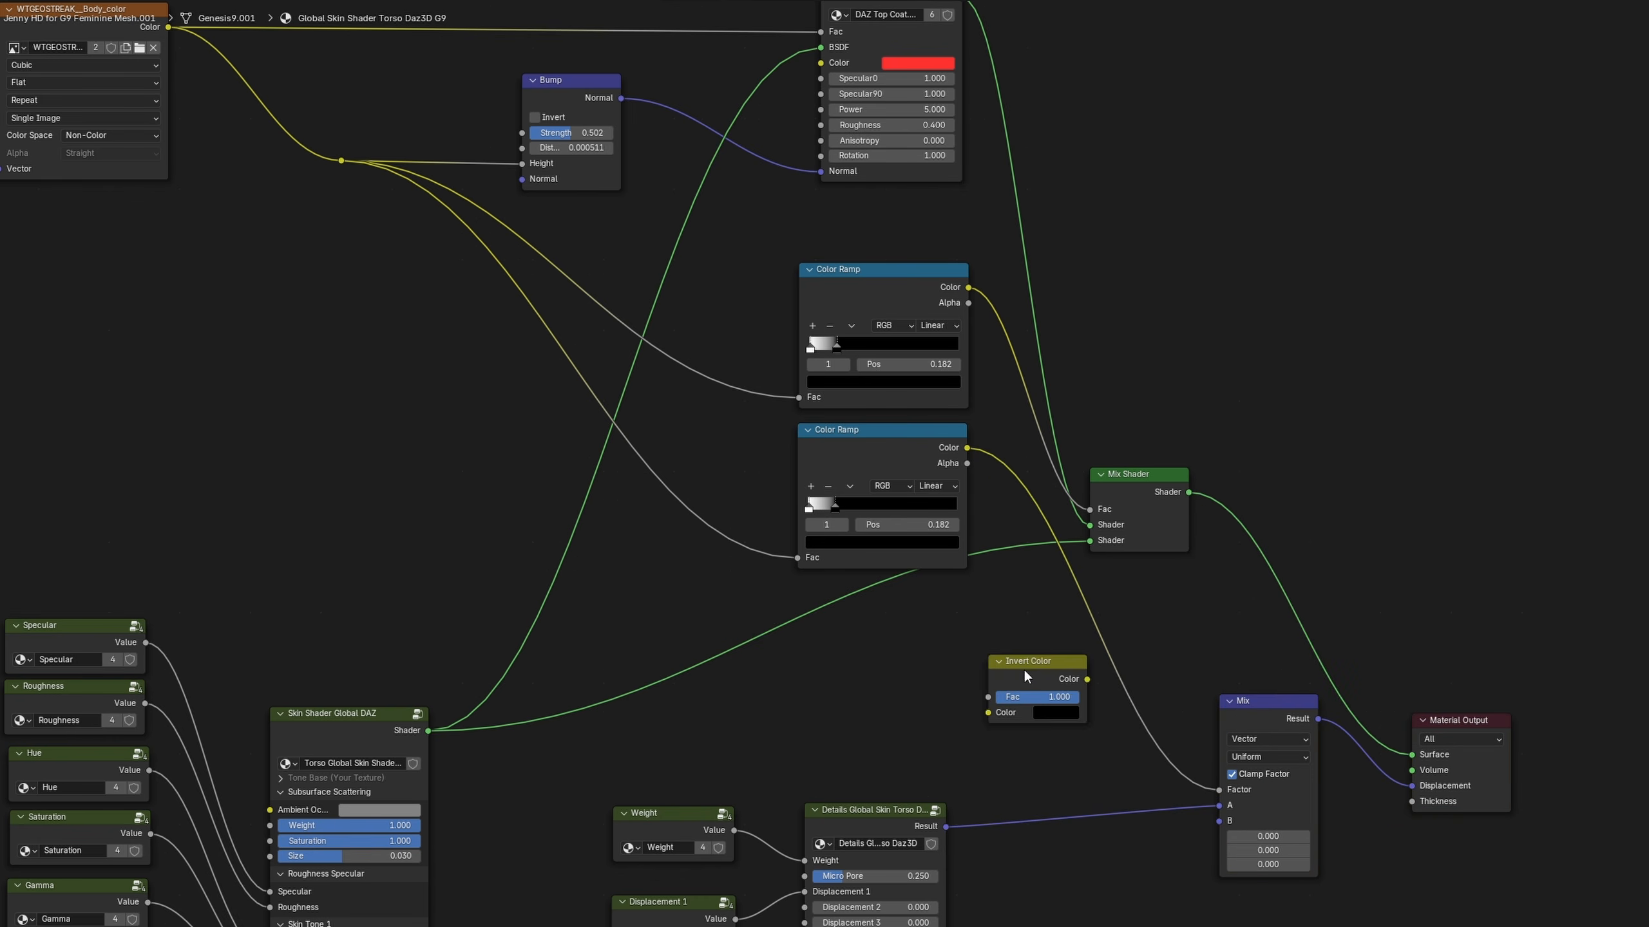
drag(1022, 668, 1100, 633)
click(1201, 606)
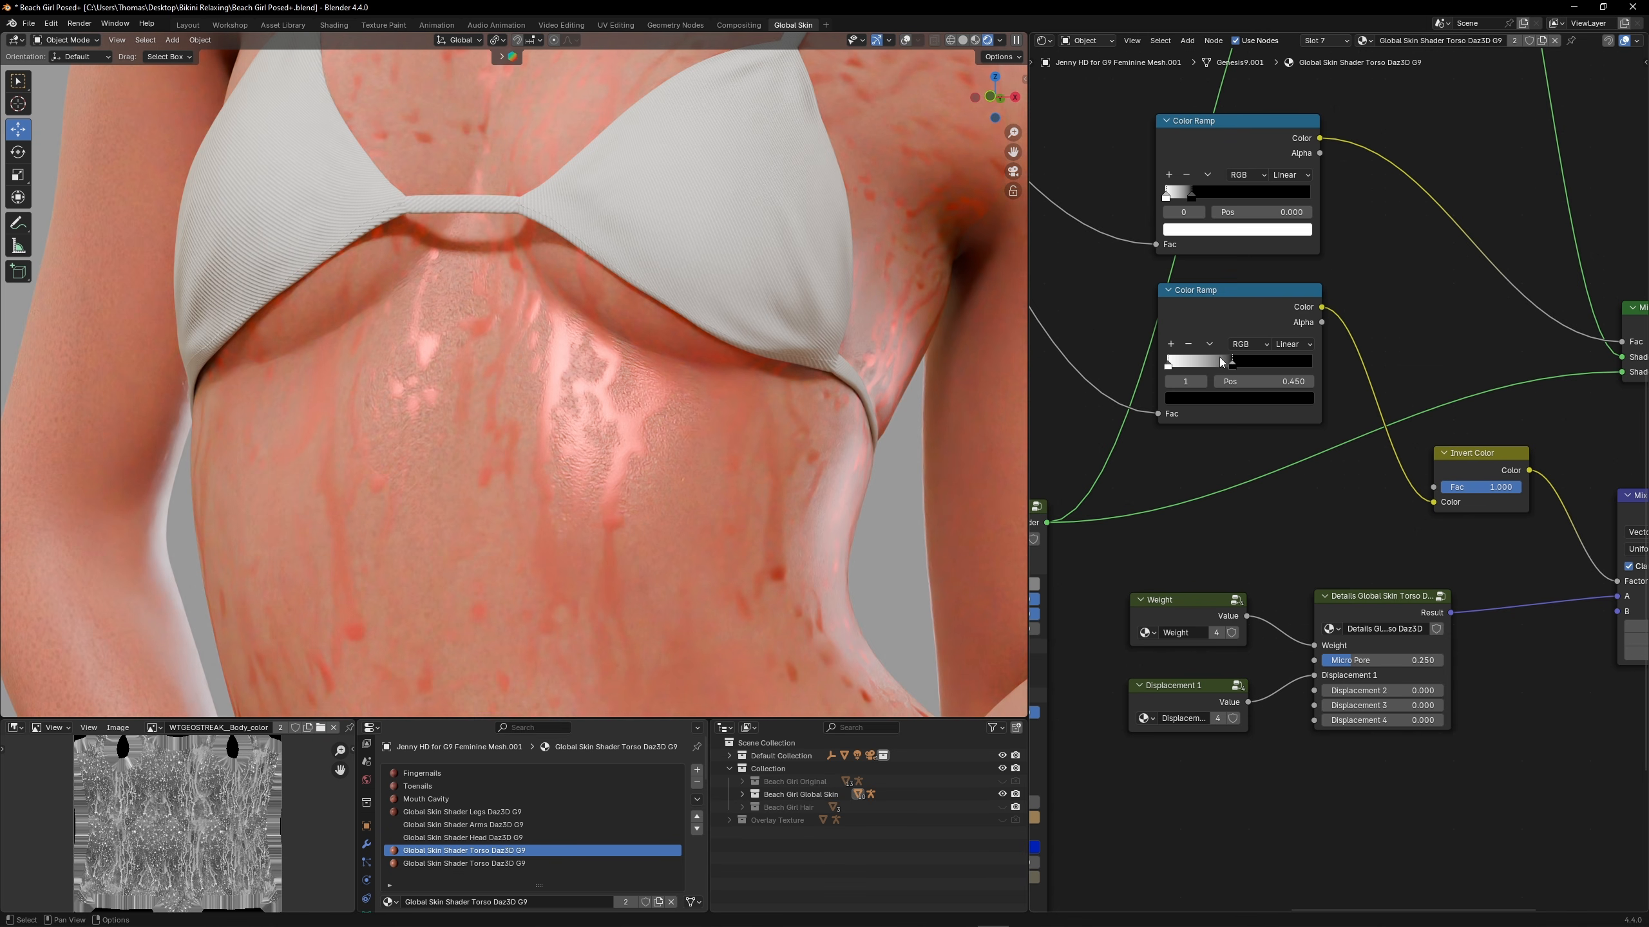
drag(1231, 364, 1219, 366)
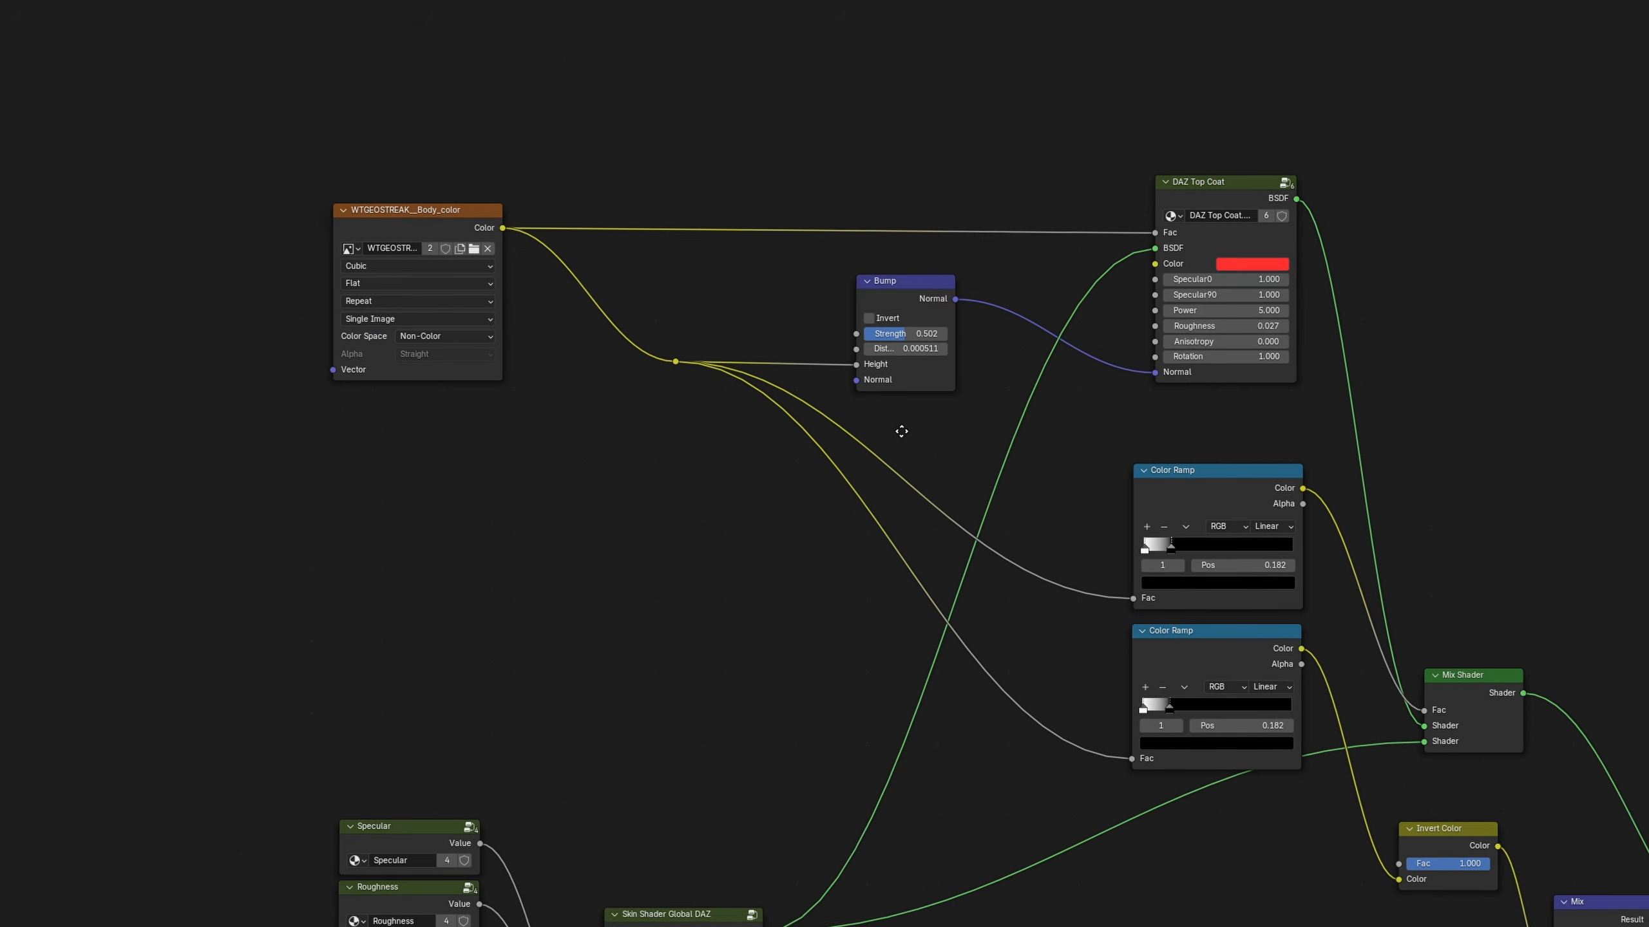
Insert a Color Ramp between the streak texture's reroute and the Bump's Height, and slide its white stop toward the start
key(g)
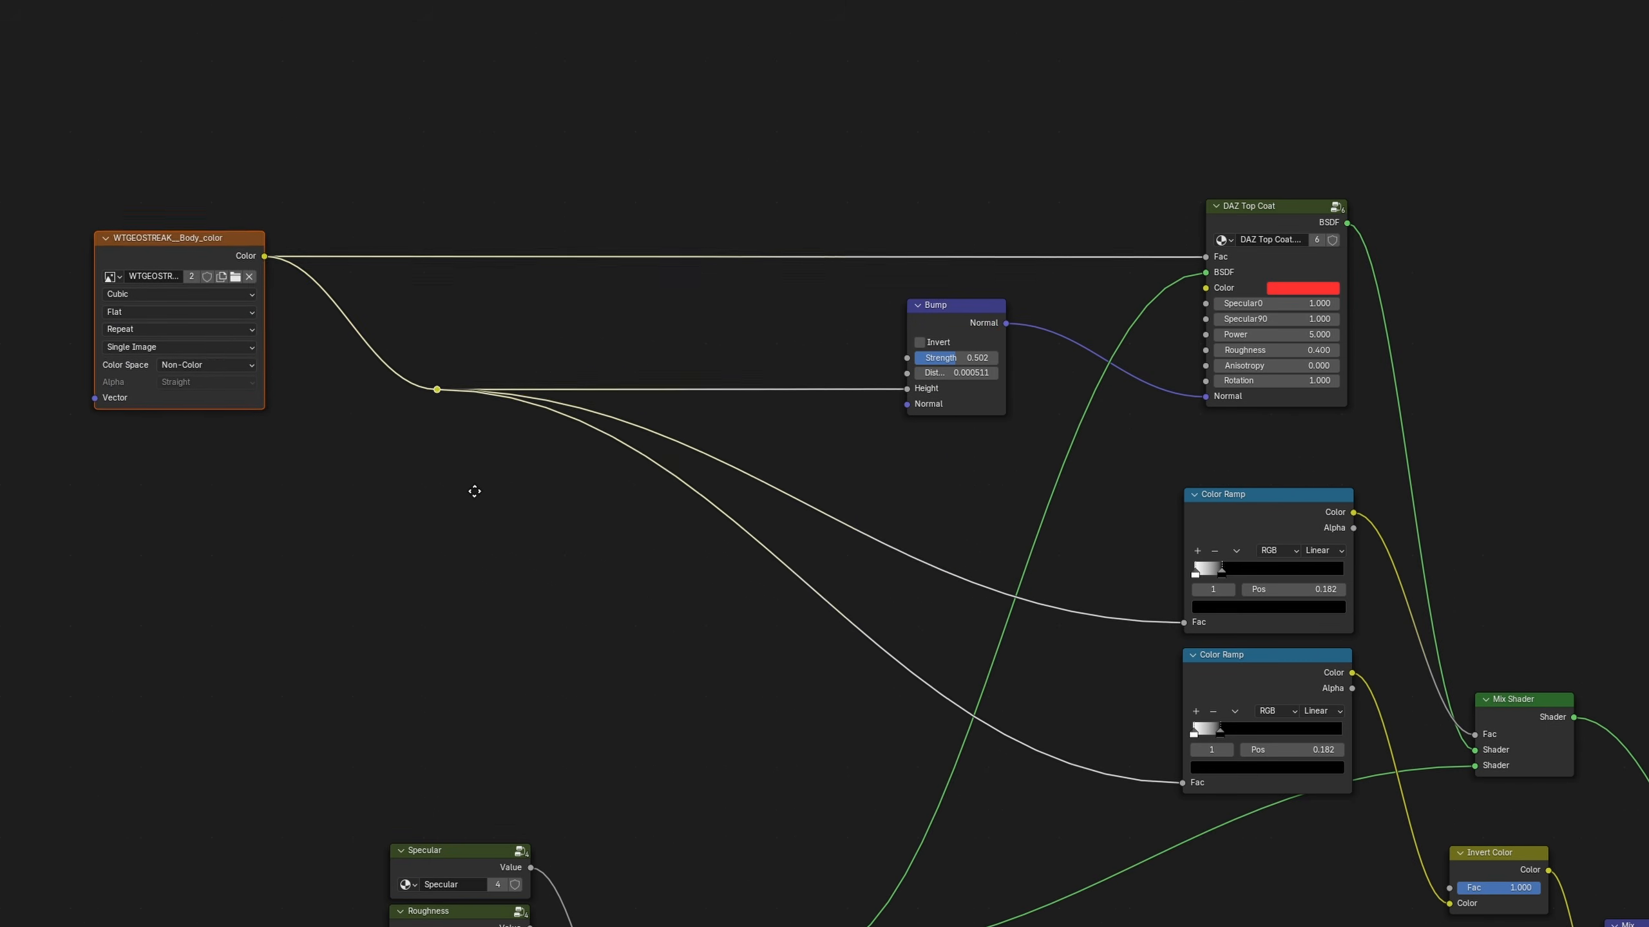
click(491, 490)
click(492, 490)
key(shift+a)
click(698, 316)
text(col)
click(732, 362)
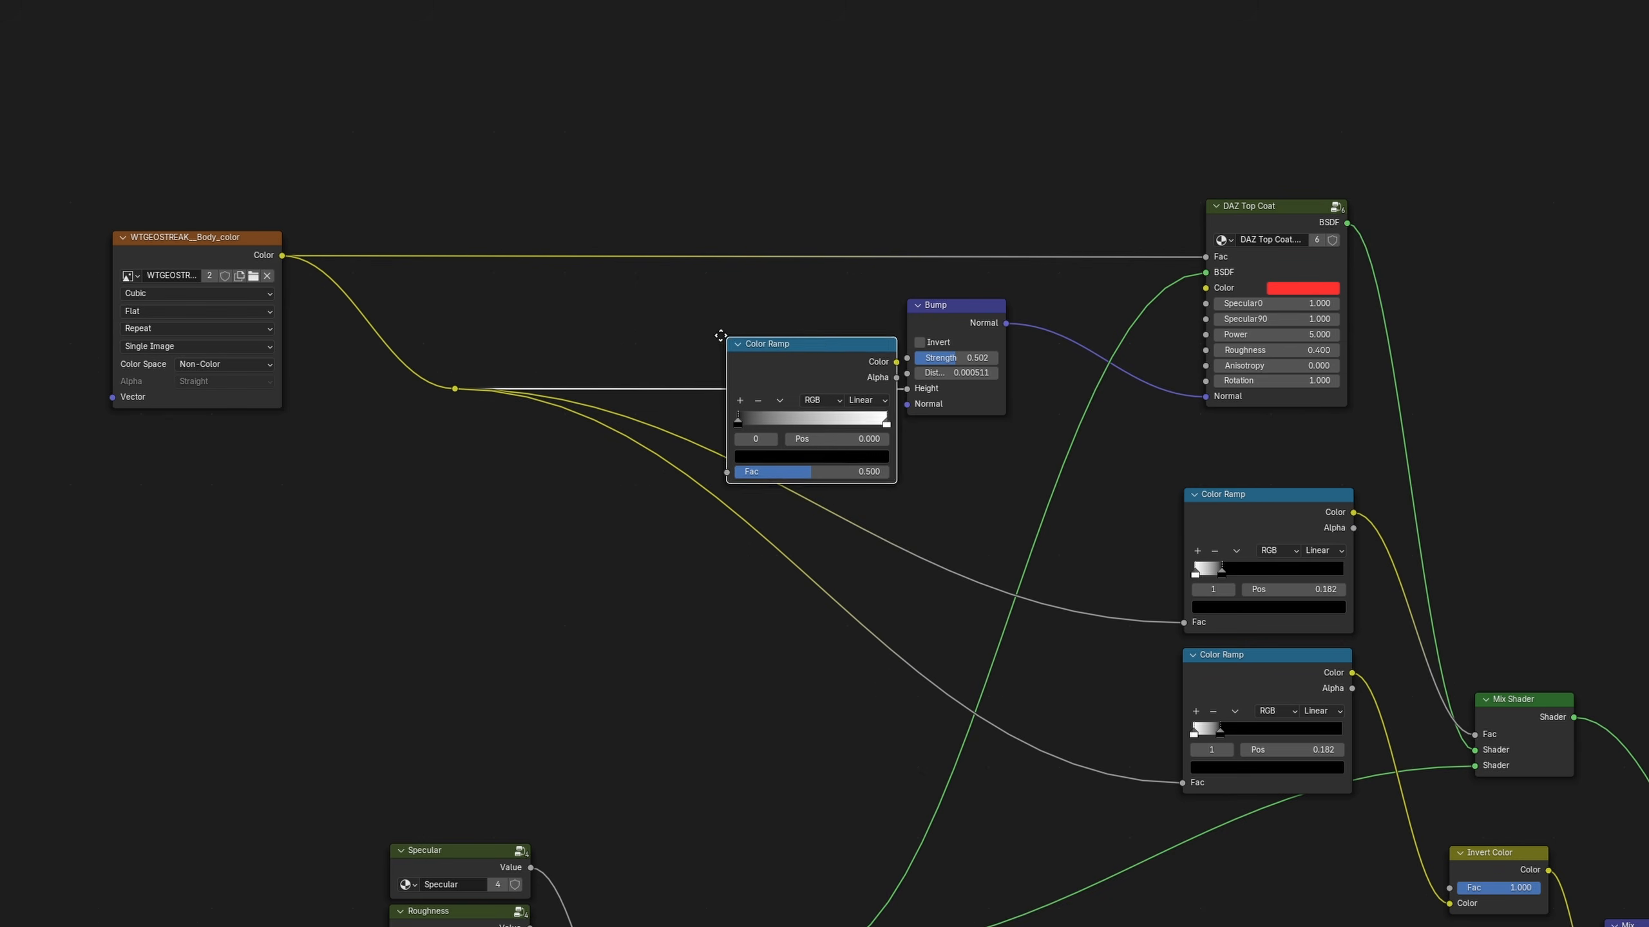
click(677, 298)
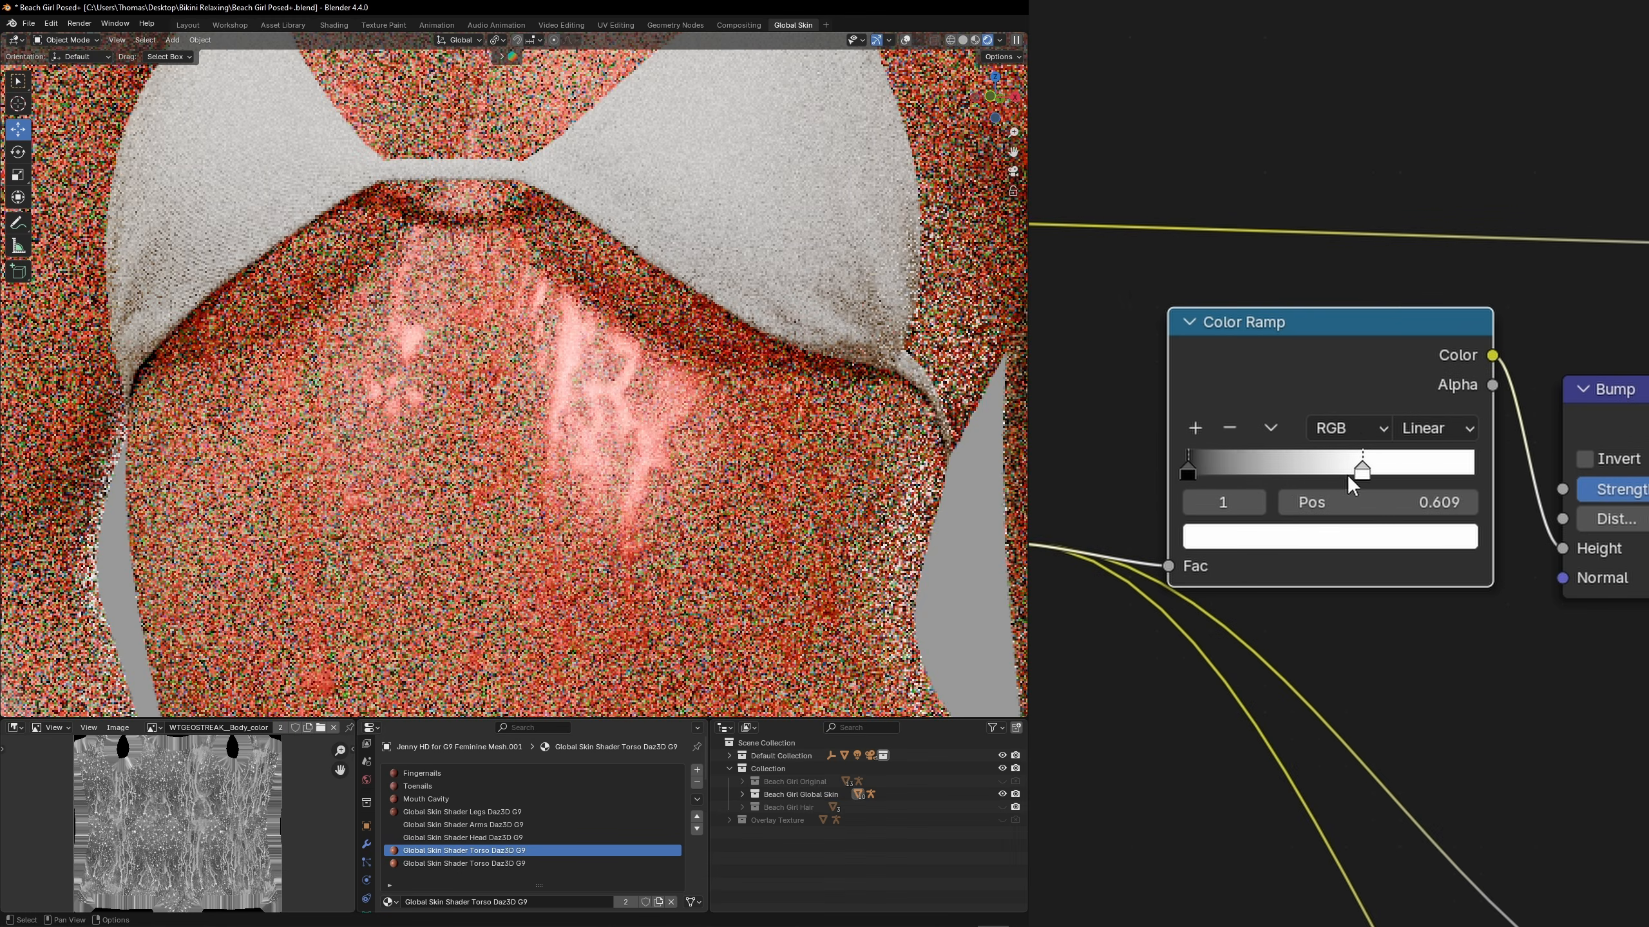
drag(1347, 474, 1290, 476)
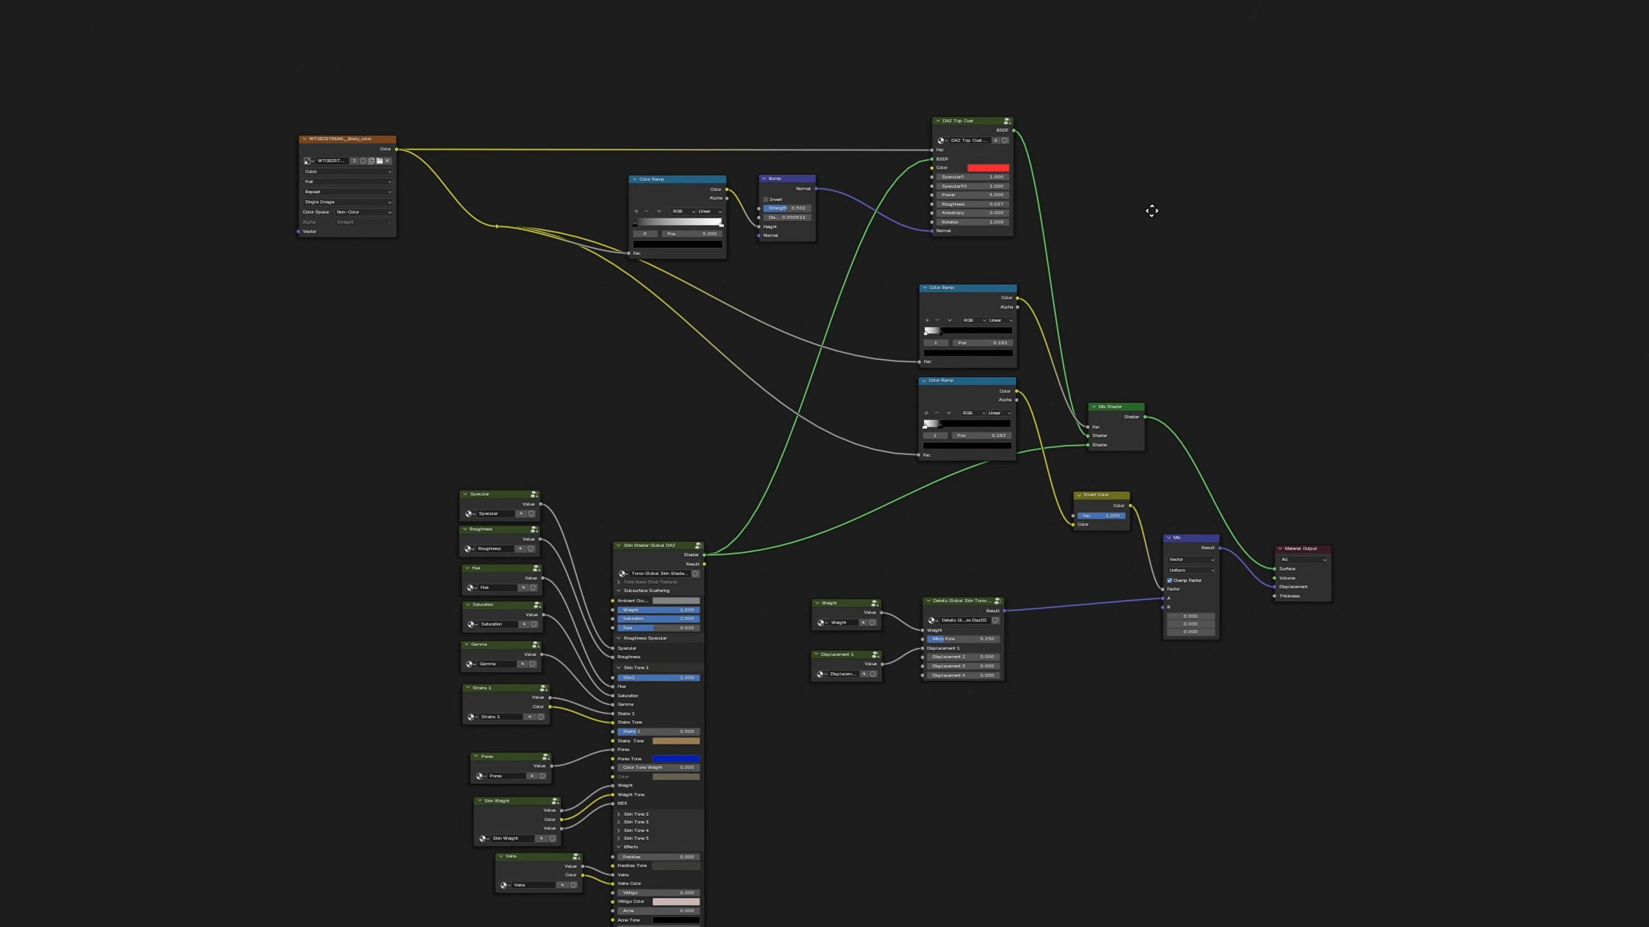
Put the lower Color Ramp in a frame labelled "Normal Map Mask"
scroll(1152, 210, up, 1)
drag(154, 36, 944, 440)
key(ctrl+j)
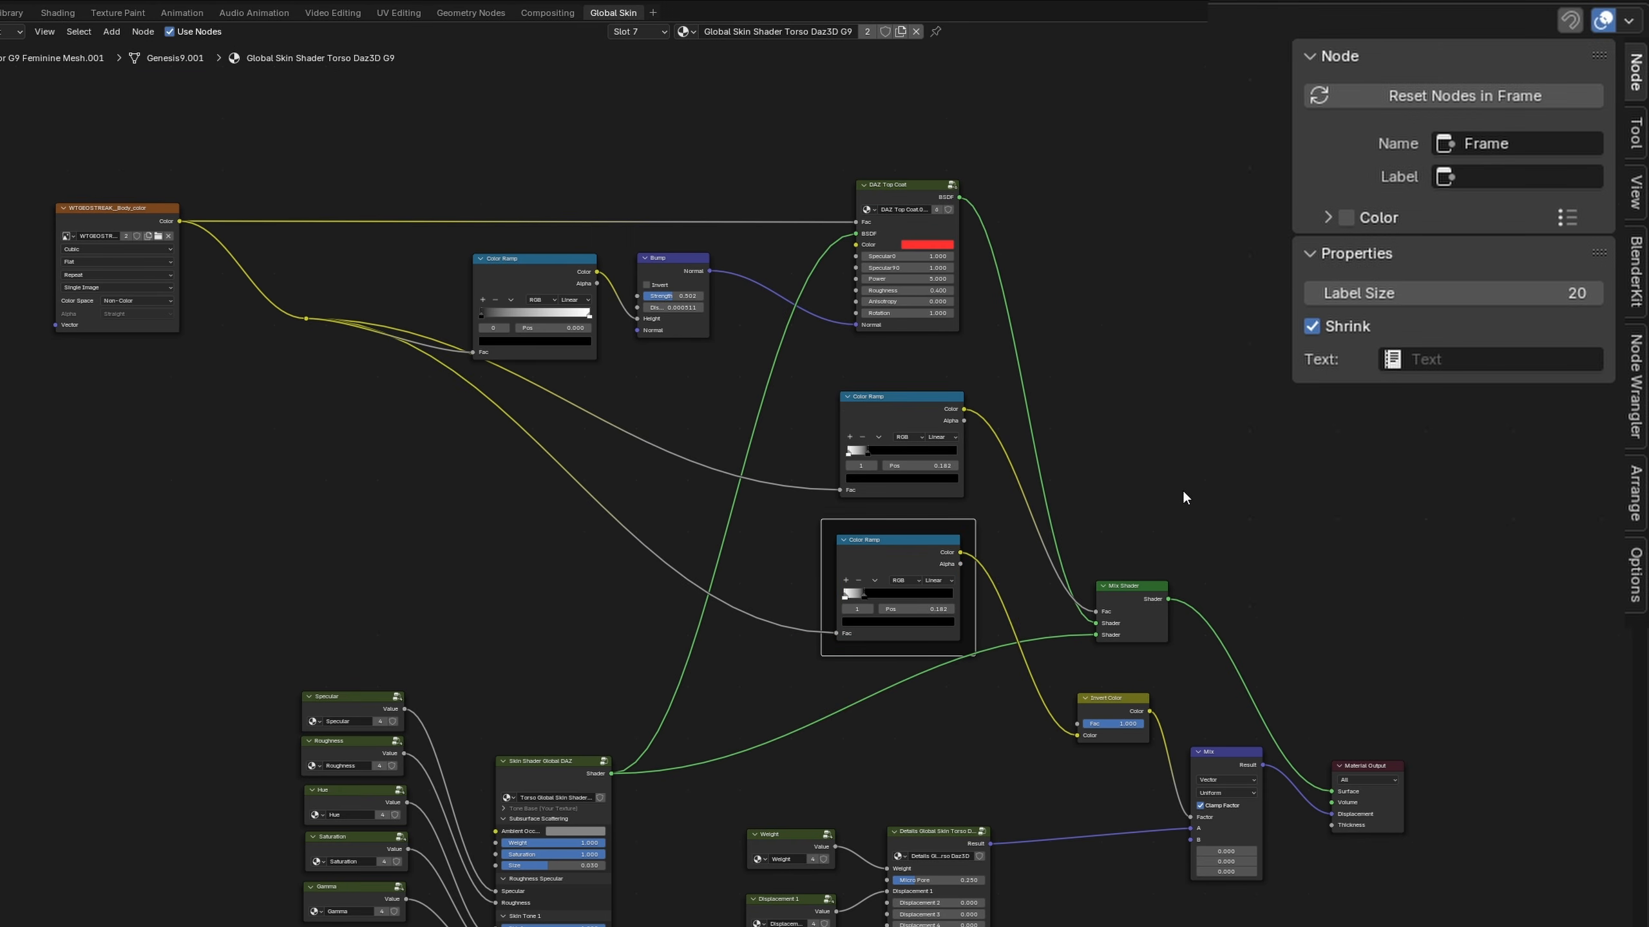
click(1491, 176)
text(Normal Map Mask)
key(Return)
Frame the two remaining Color Ramps separately, and label the frame of the one feeding the Mix Shader "Shine Mask"
click(894, 407)
key(ctrl+j)
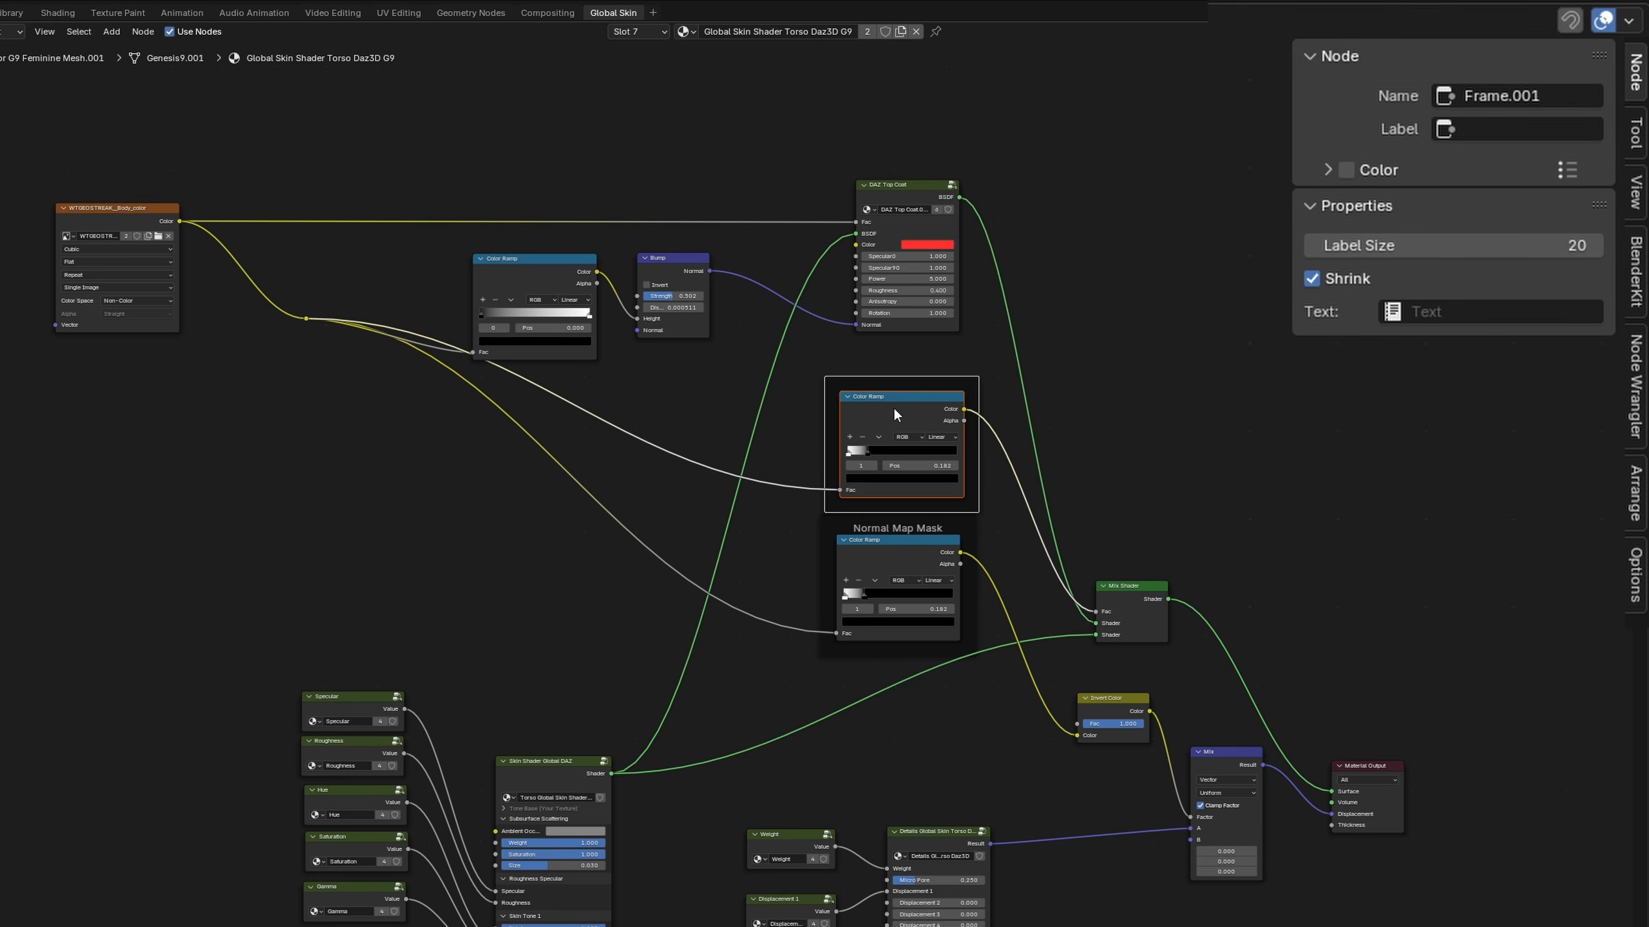
click(544, 268)
key(ctrl+j)
drag(909, 391, 907, 374)
click(1472, 175)
text(Shine Mask)
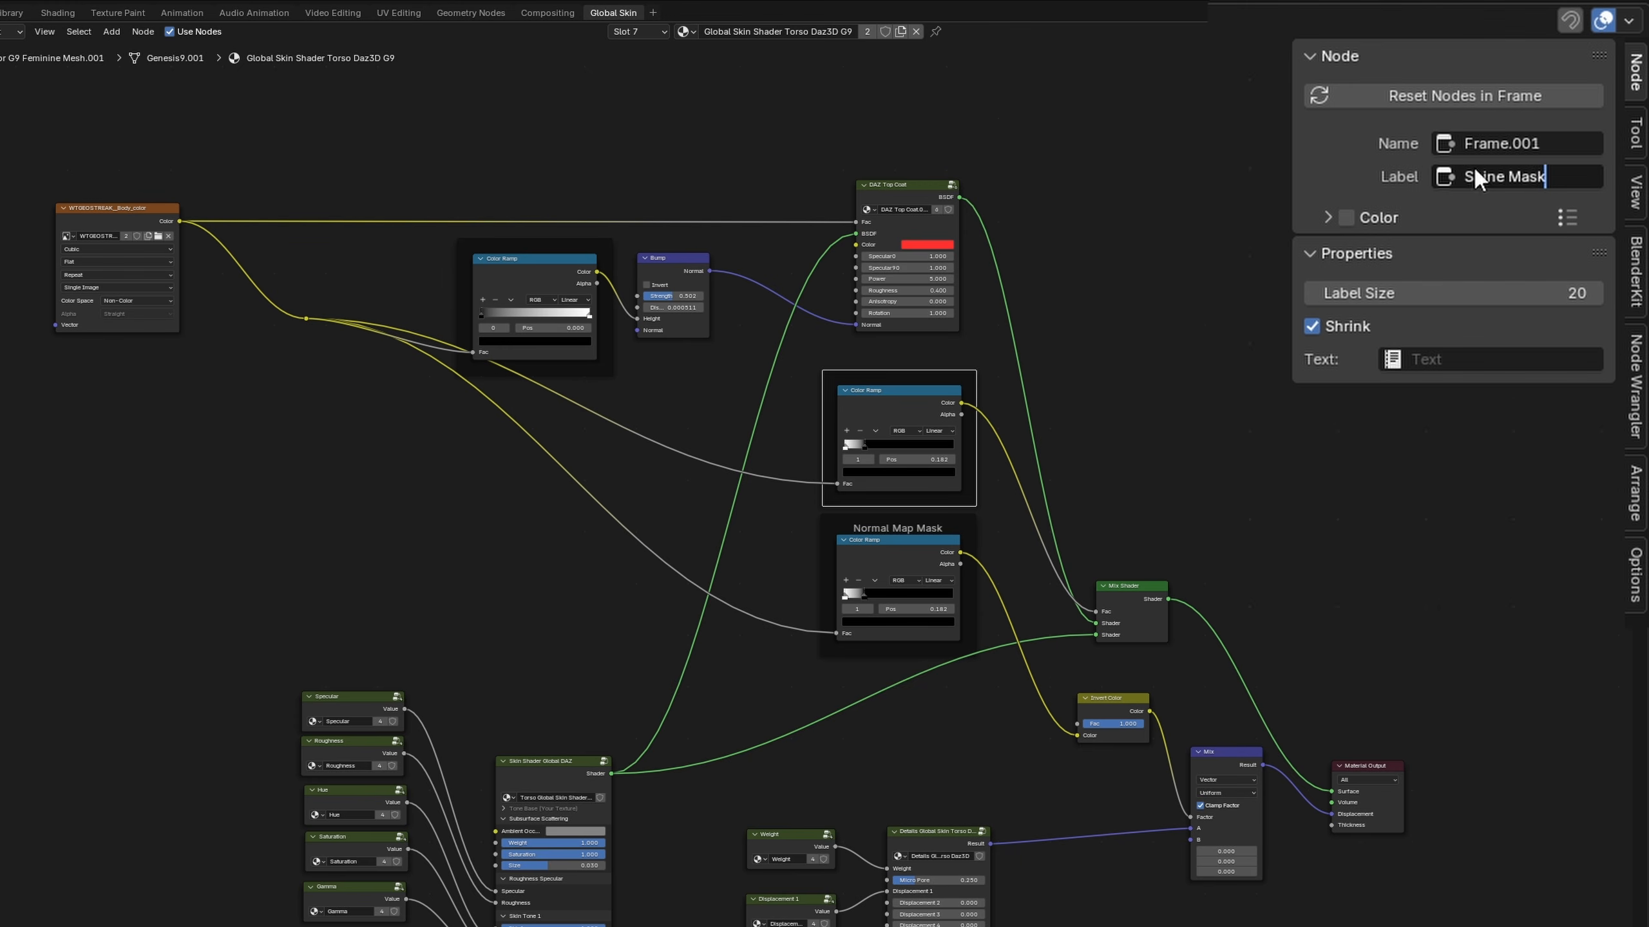
key(Return)
Label the frame around the Bump's Color Ramp "Water Normal Map"
click(538, 246)
click(1472, 176)
text(Water Normal Map)
key(Return)
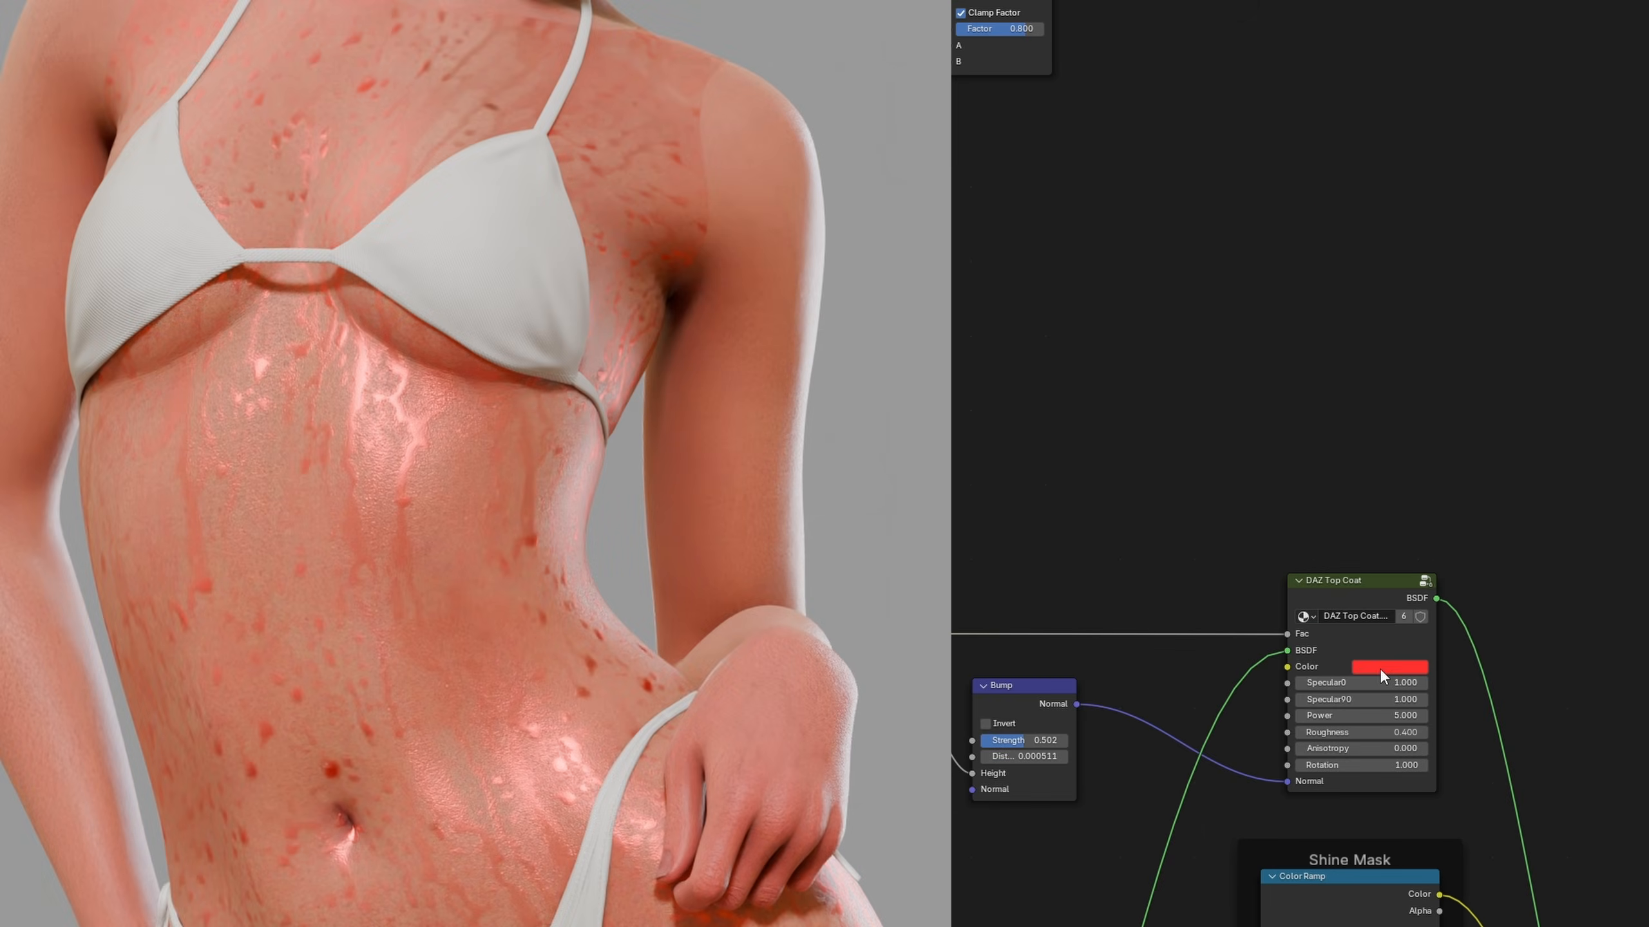
Change the DAZ Top Coat's Color to dark grey (#373737FF), with Saturation 0 and Value 0.039
click(1379, 668)
drag(1454, 593, 1380, 592)
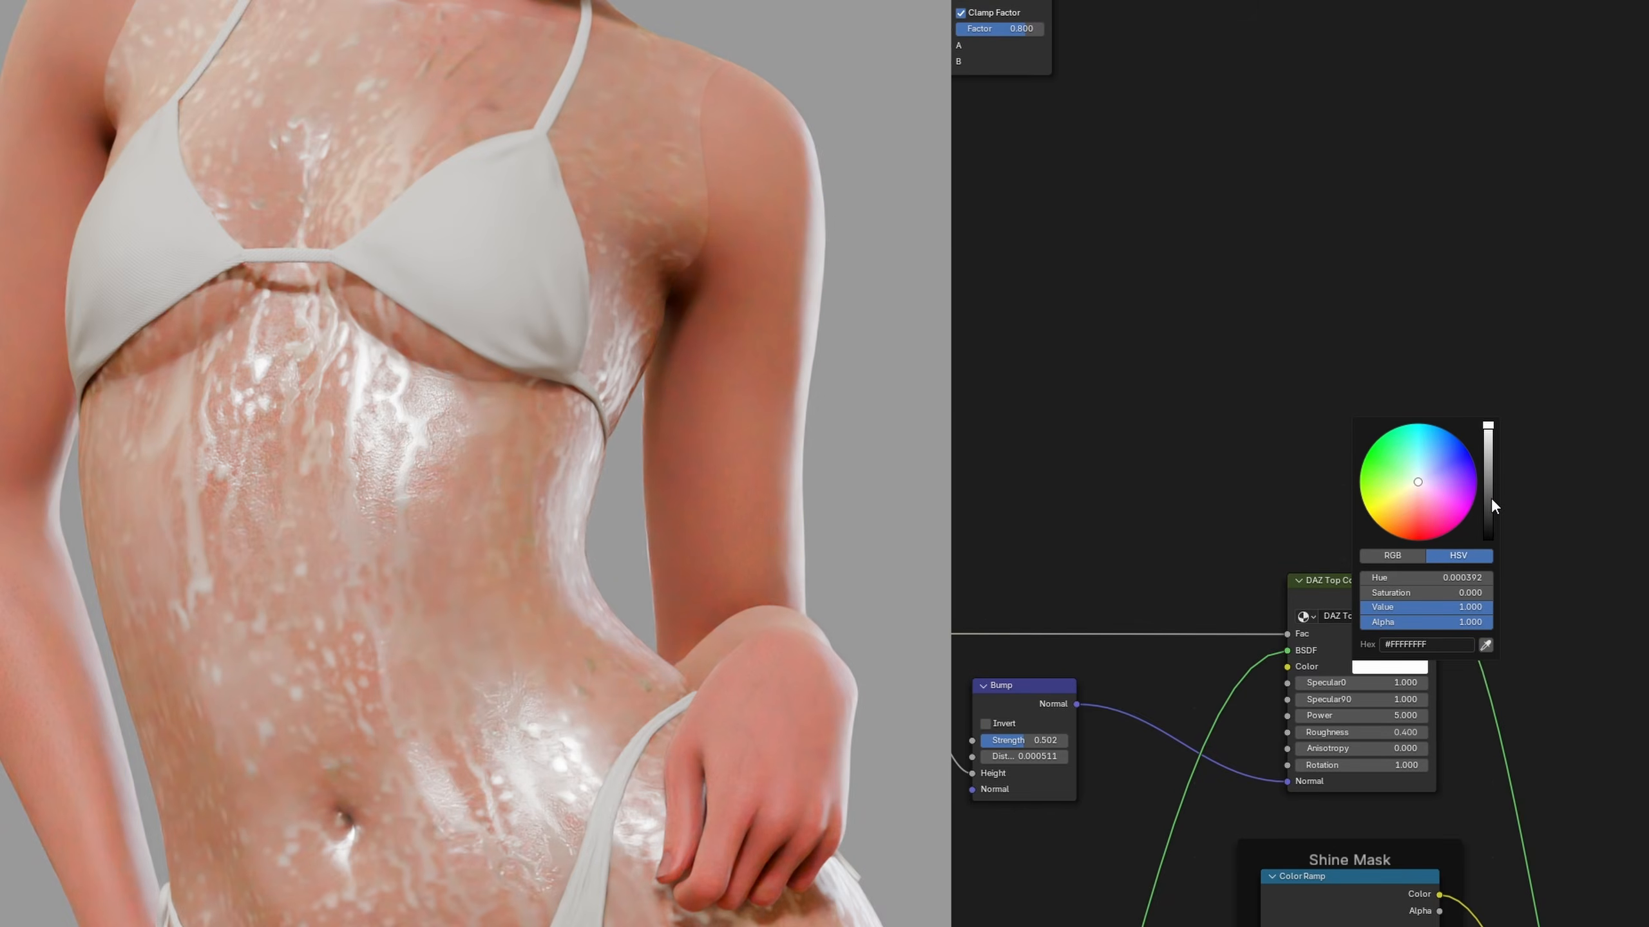
drag(1487, 498, 1488, 515)
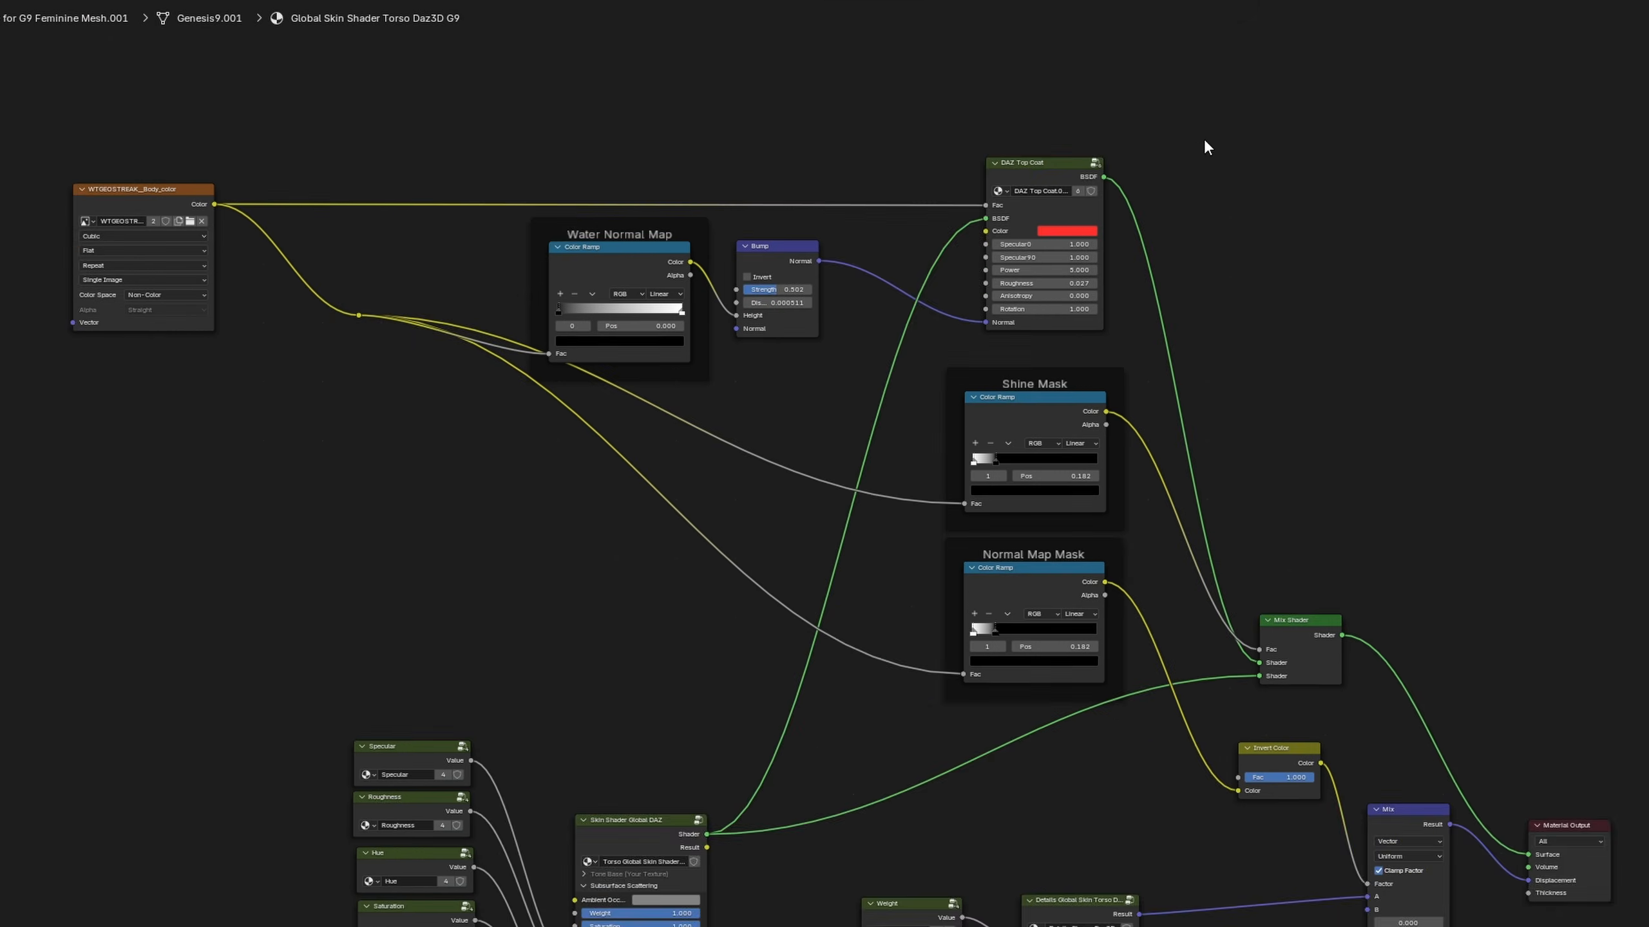
Connect the skin colour Mix's Result to the DAZ Top Coat's Color input
middle_drag(1203, 139, 1414, 553)
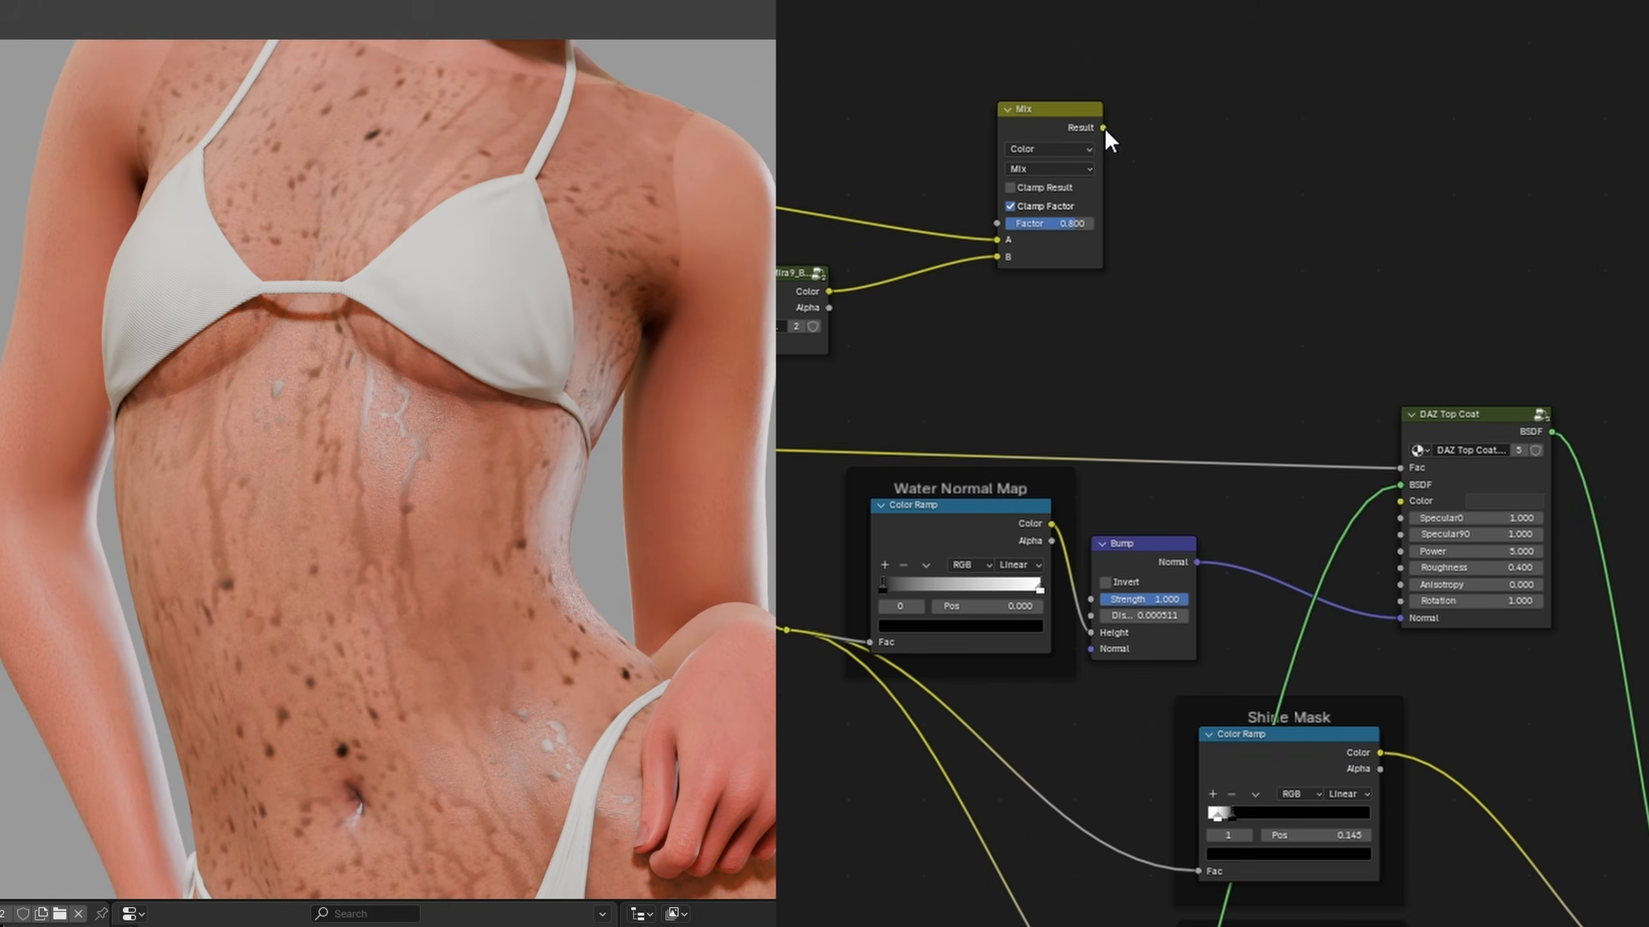
drag(1104, 127, 1389, 501)
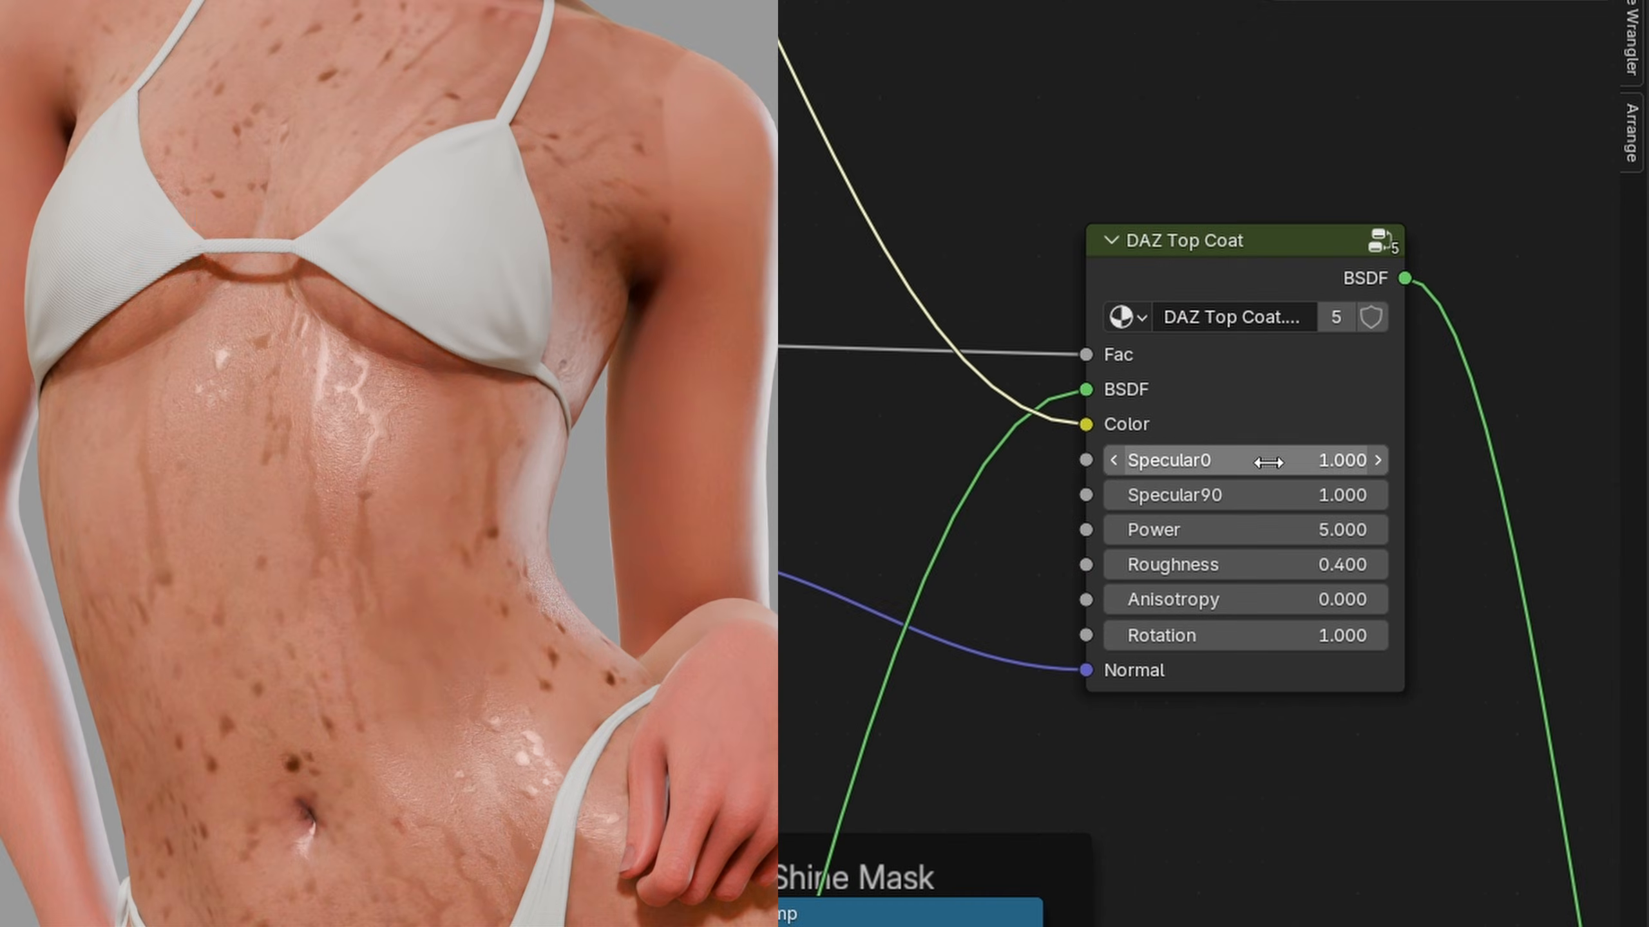
Set the DAZ Top Coat's Specular0 to 0.600 and its Roughness to 0.200
drag(1272, 461, 1221, 461)
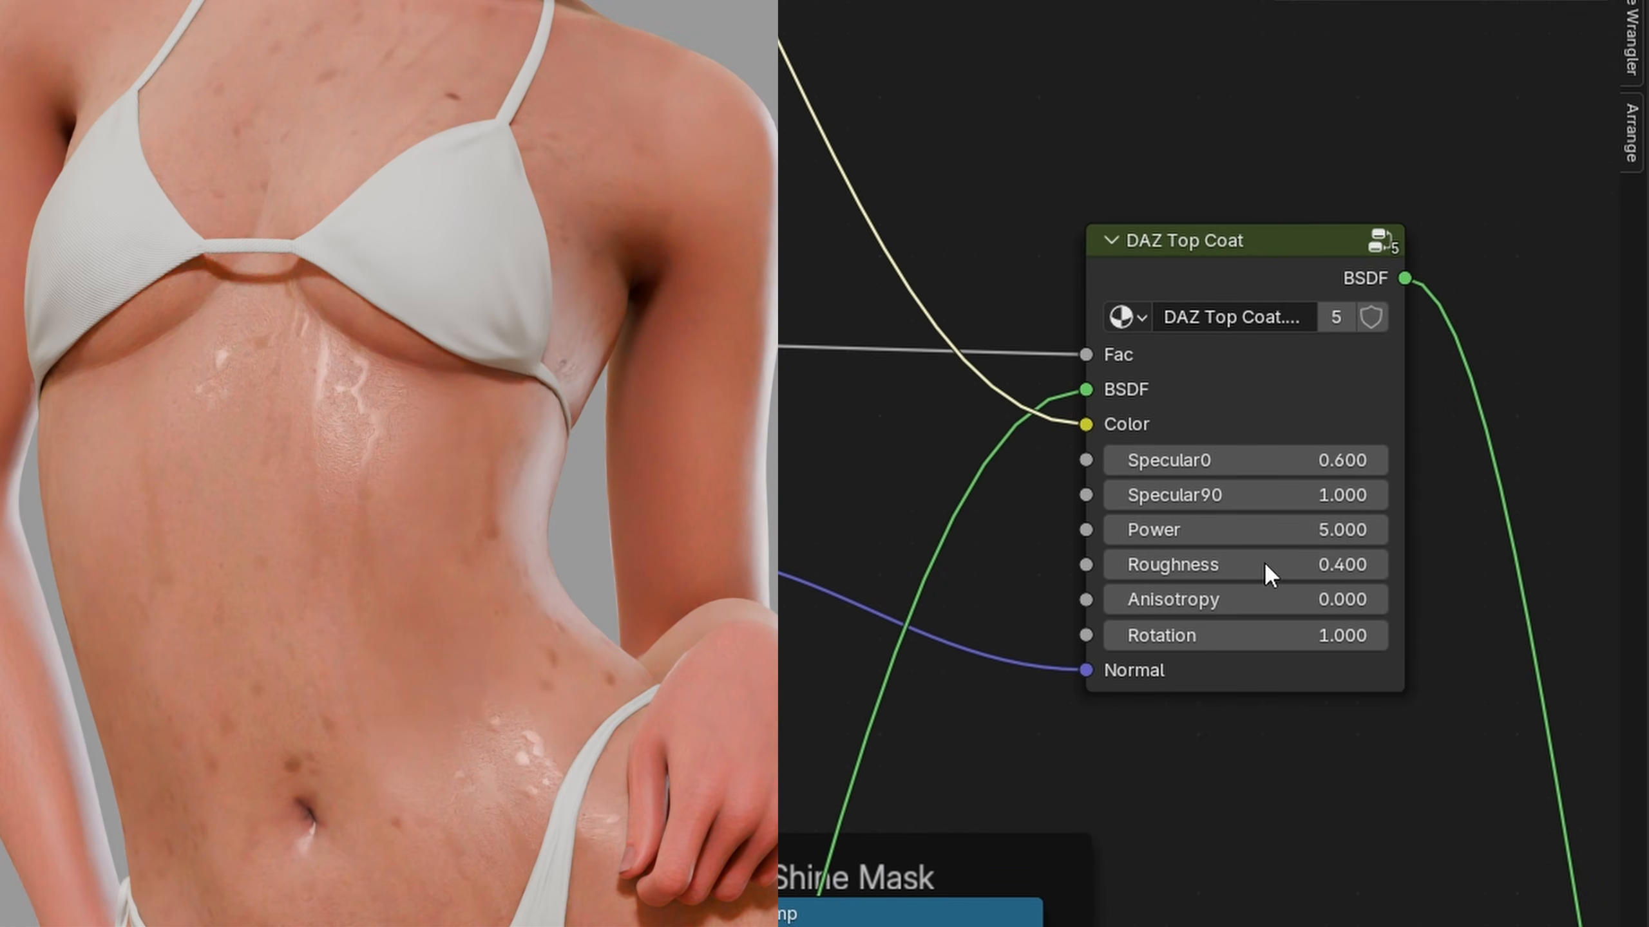
drag(1271, 565, 1220, 565)
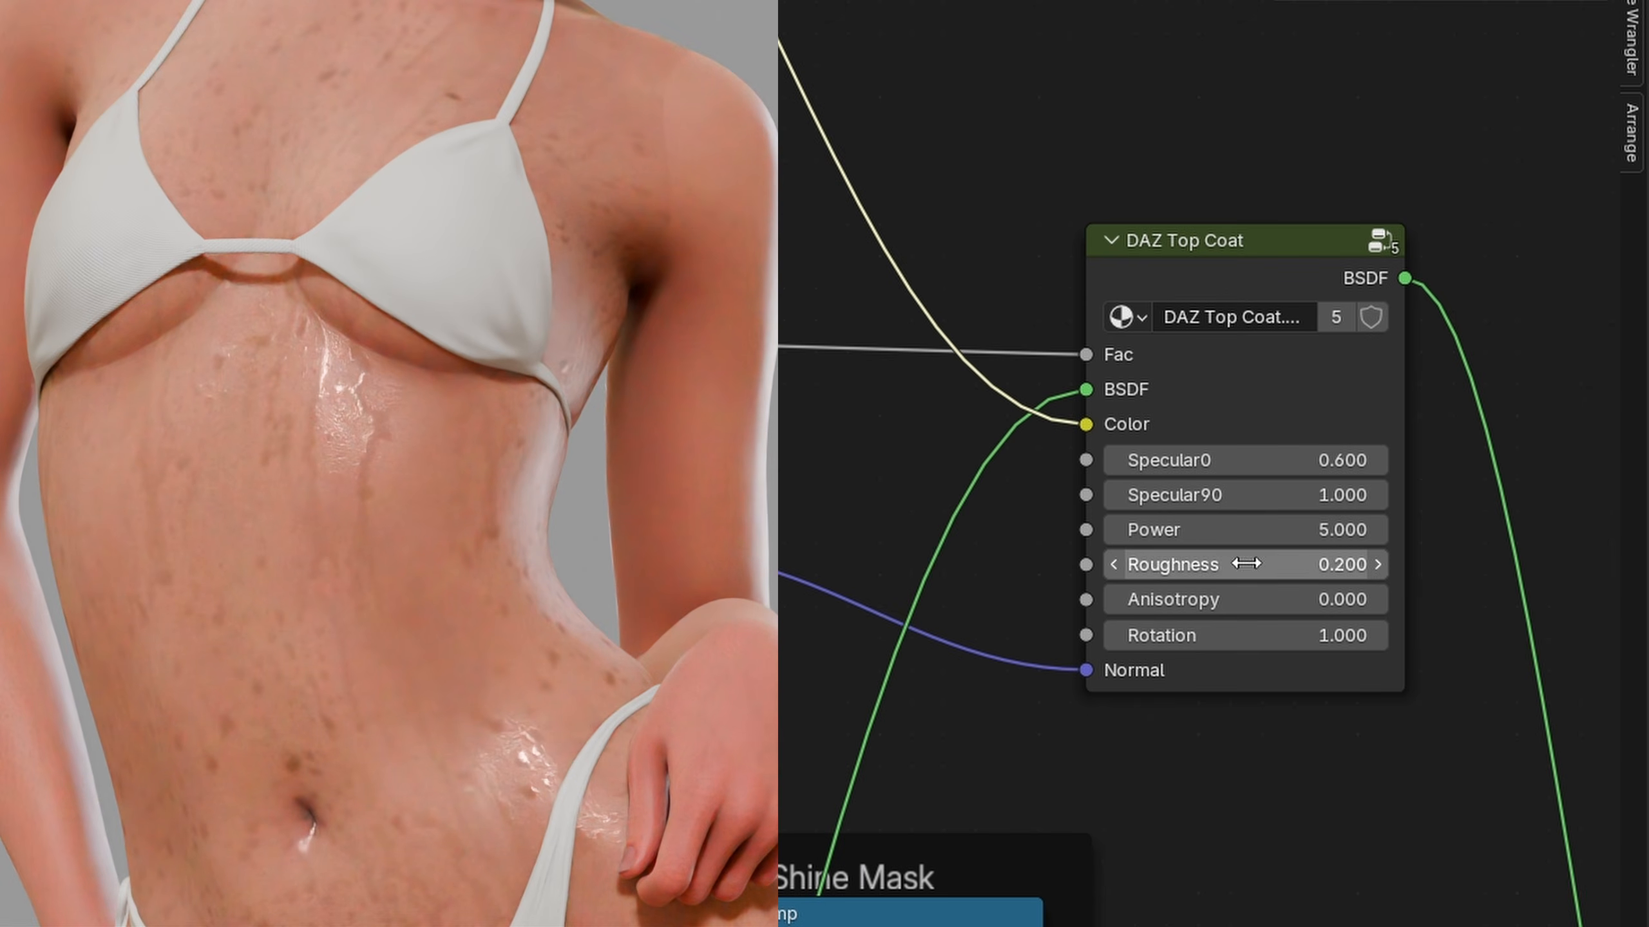
click(1113, 458)
click(1114, 459)
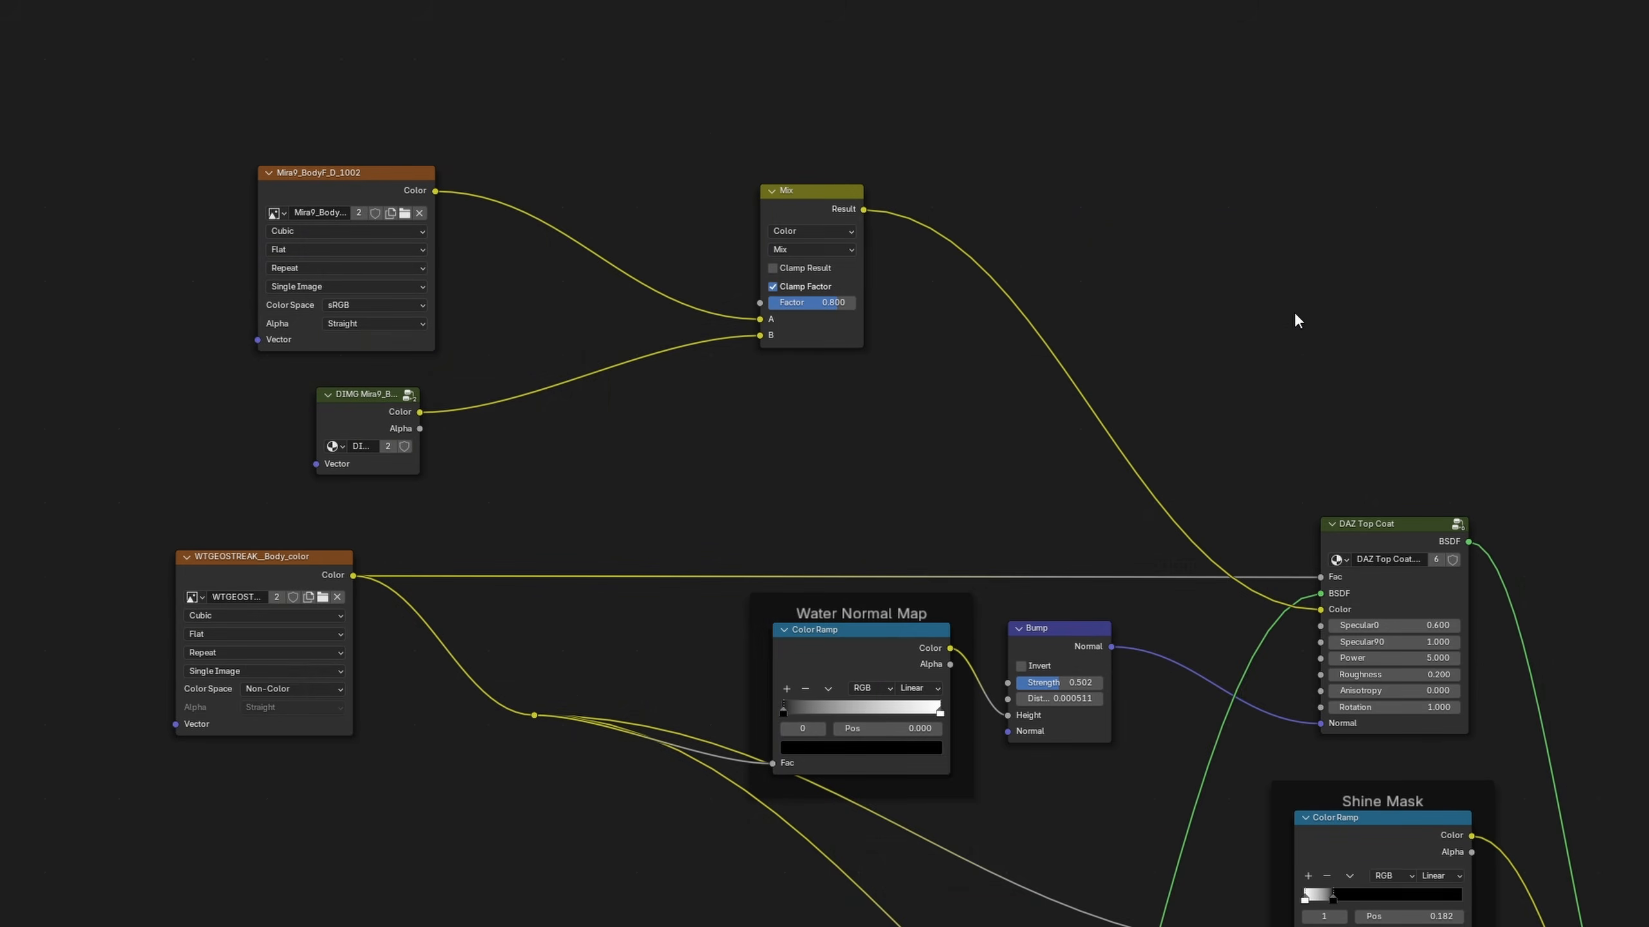
Dissolve the skin colour Mix and the DIMG Mira9 group so the Mira9_BodyF_D_1002 texture feeds the Top Coat's Color directly
click(821, 219)
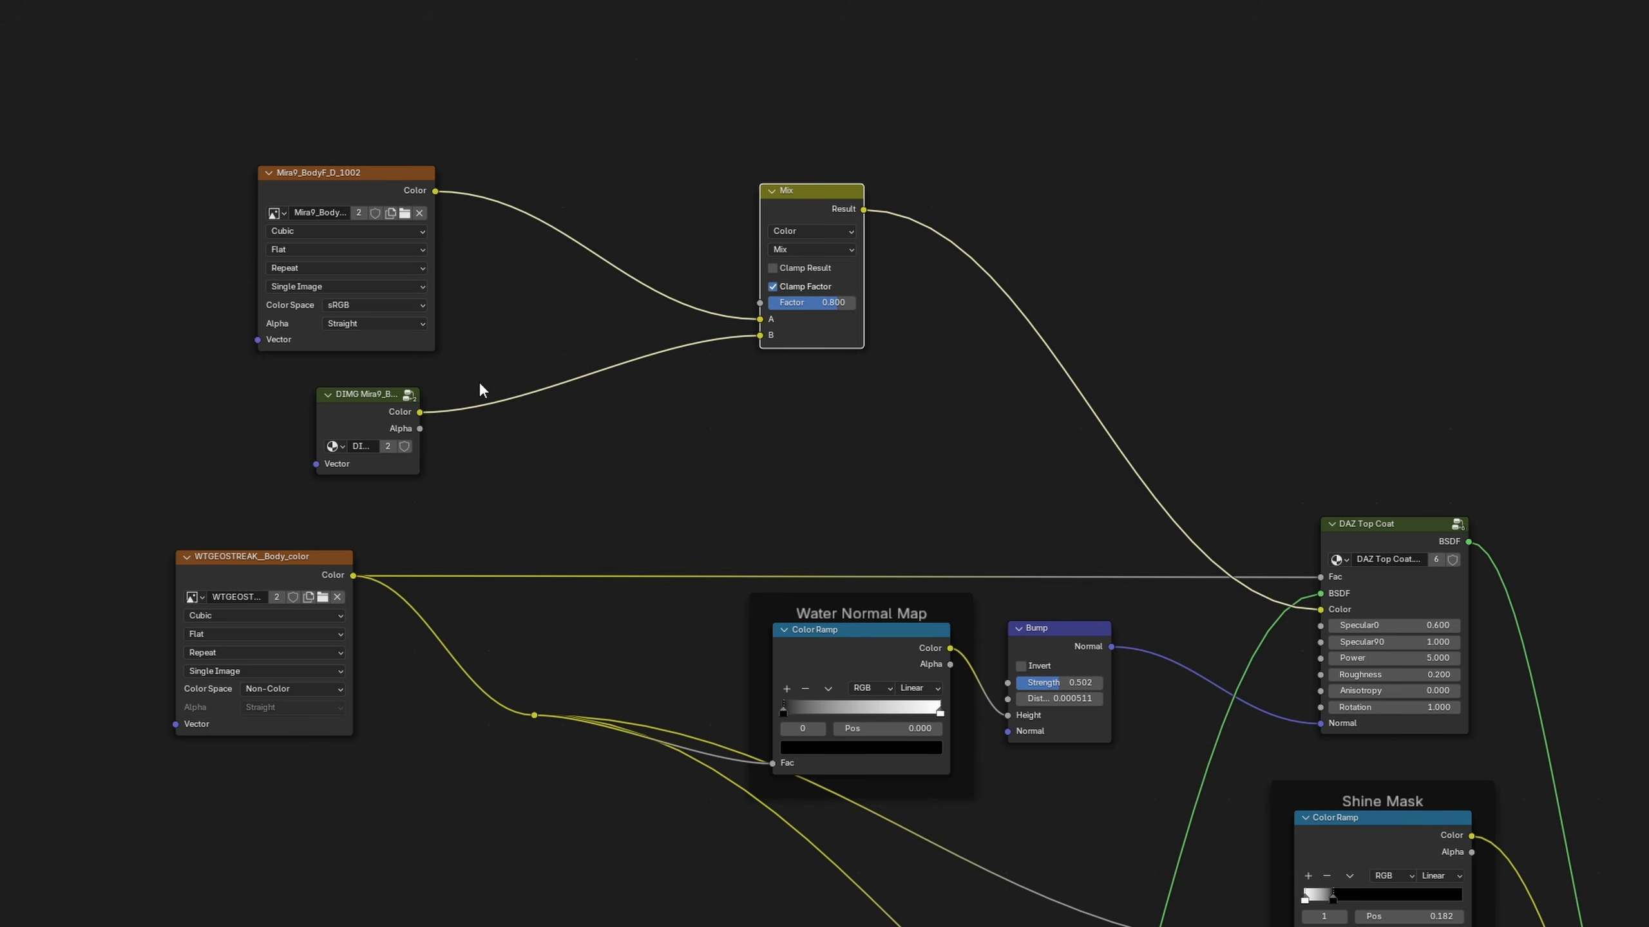
shift+click(383, 401)
key(ctrl+x)
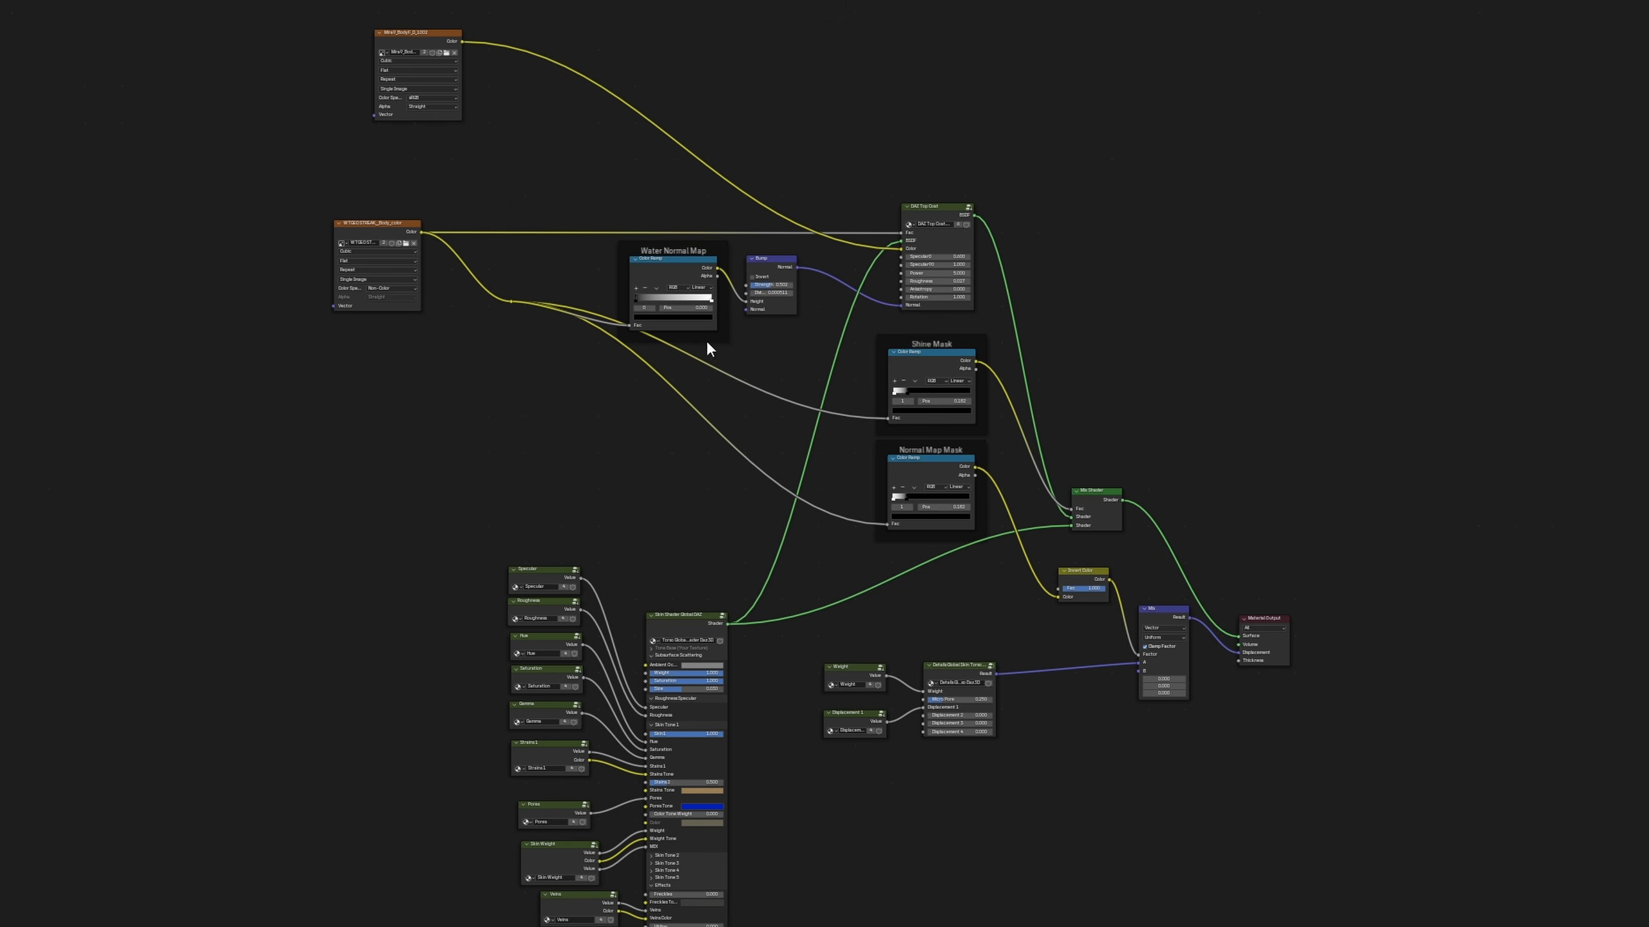
Combine the Top Coat, Bump, framed Color Ramps, Invert Color and both mix nodes into one node group, and place it beside the Material Output
drag(482, 160, 1180, 604)
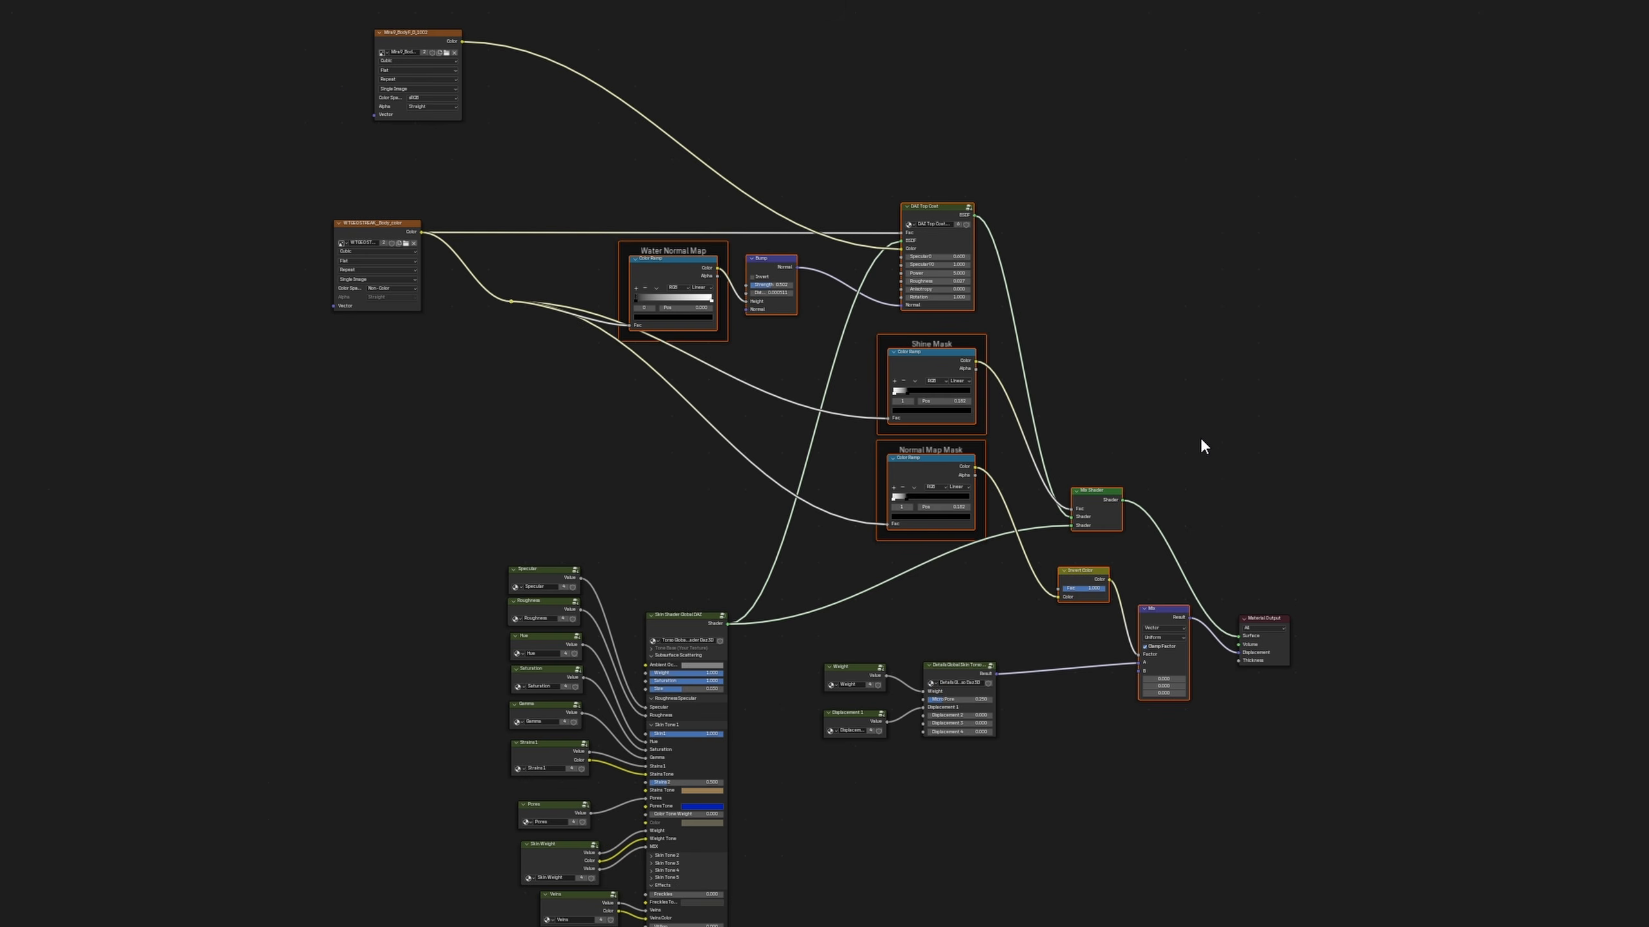
right_click(1287, 182)
click(1242, 185)
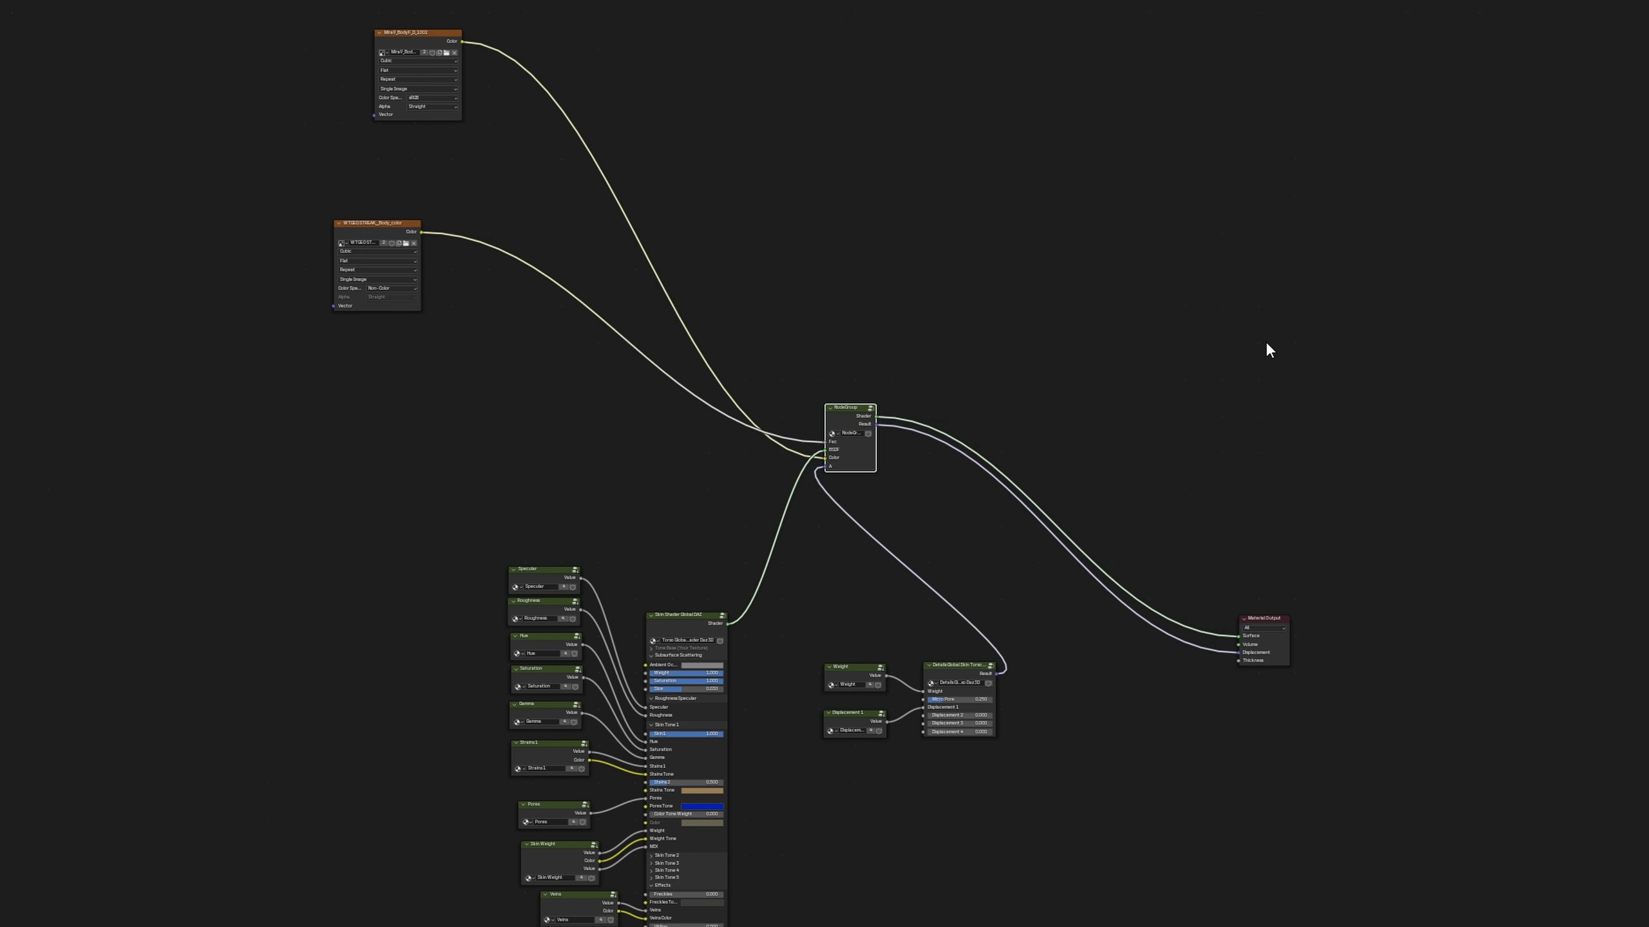
drag(832, 414, 1110, 600)
Move the two image textures closer to the new node group, placing Mira9_BodyF_D_1002 below WTGEOSTREAK__Body_color
drag(193, 18, 523, 336)
drag(391, 224, 702, 365)
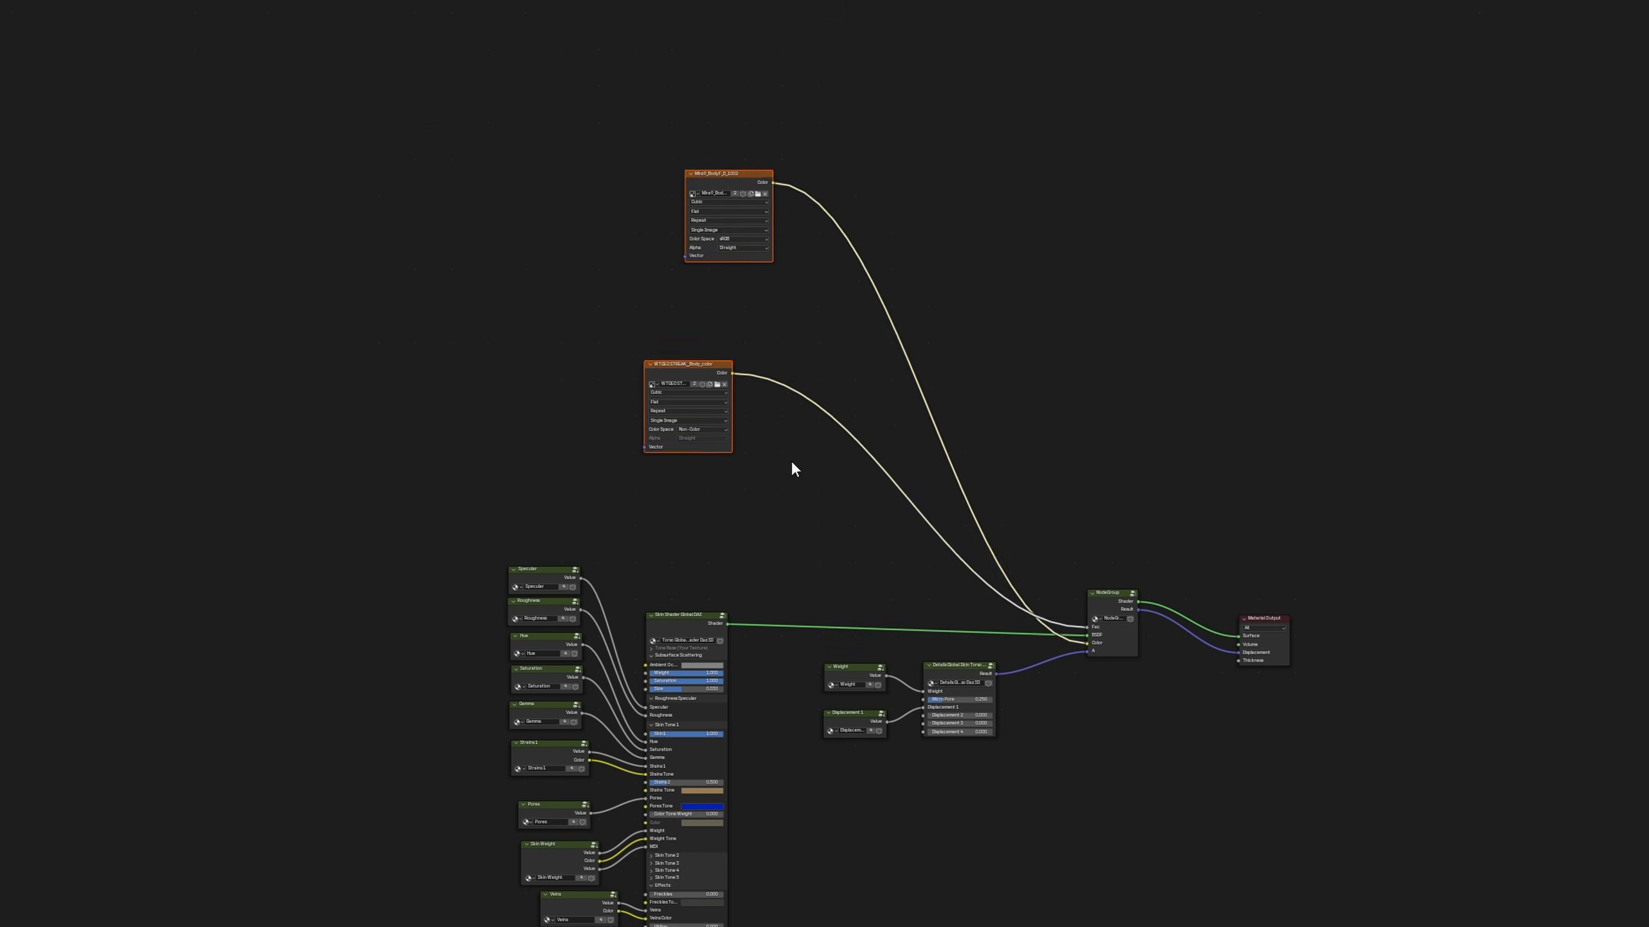
click(792, 461)
drag(720, 173, 679, 470)
click(922, 486)
scroll(925, 492, up, 6)
drag(817, 333, 731, 337)
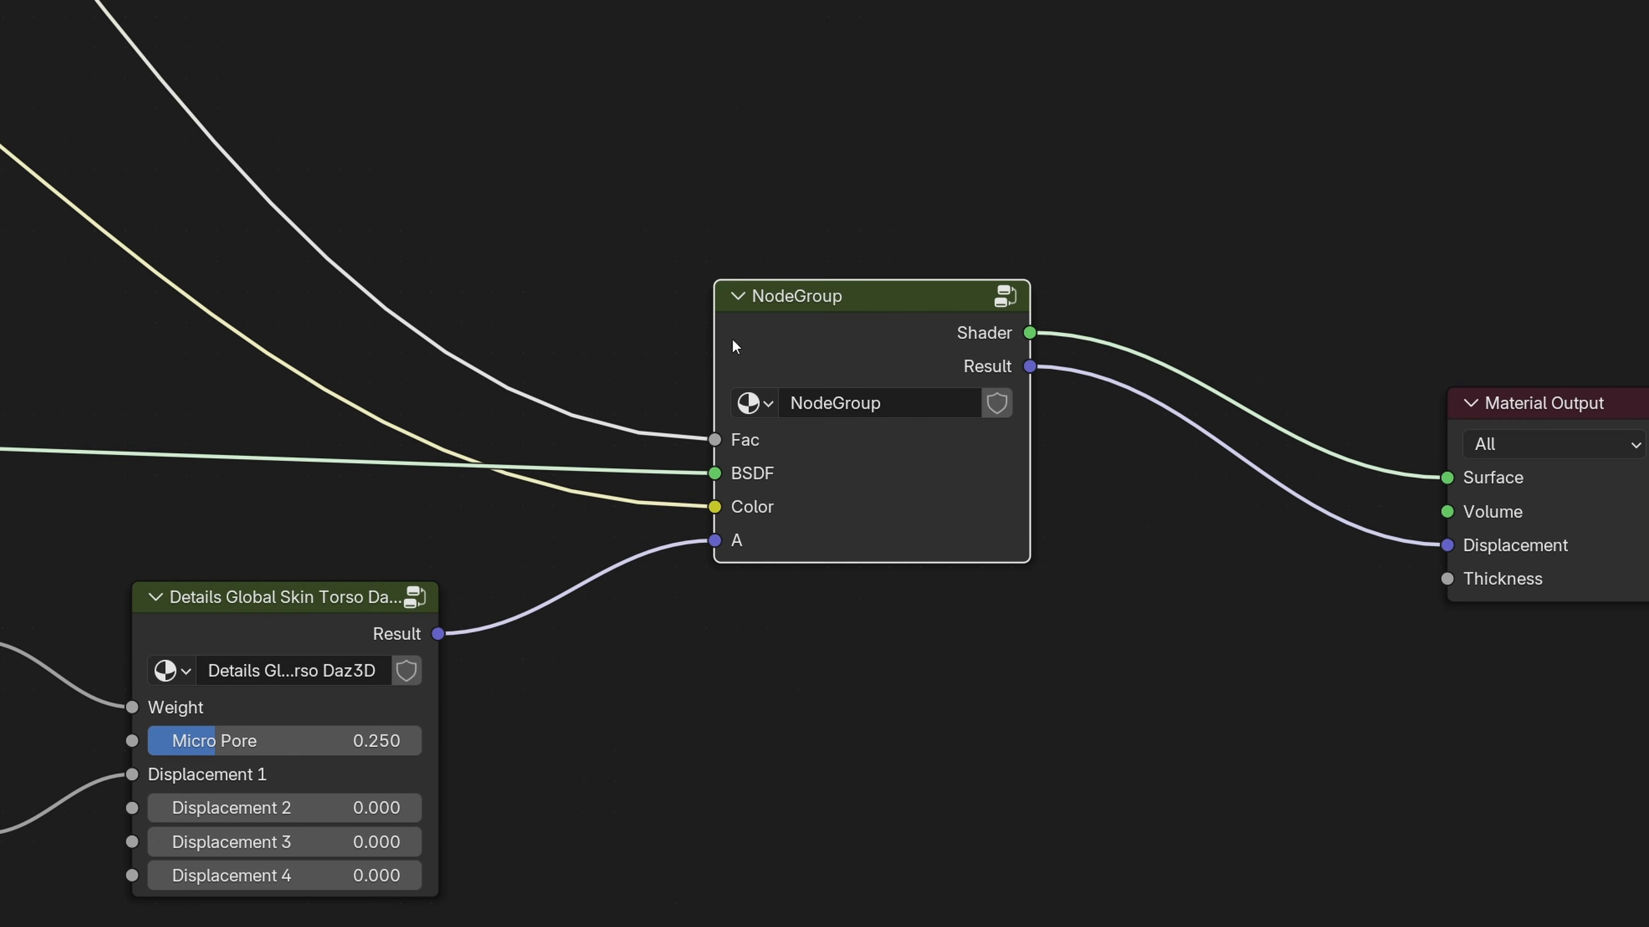
Rename the new node group Wet Skin
click(967, 403)
text(Wet Skin)
key(Return)
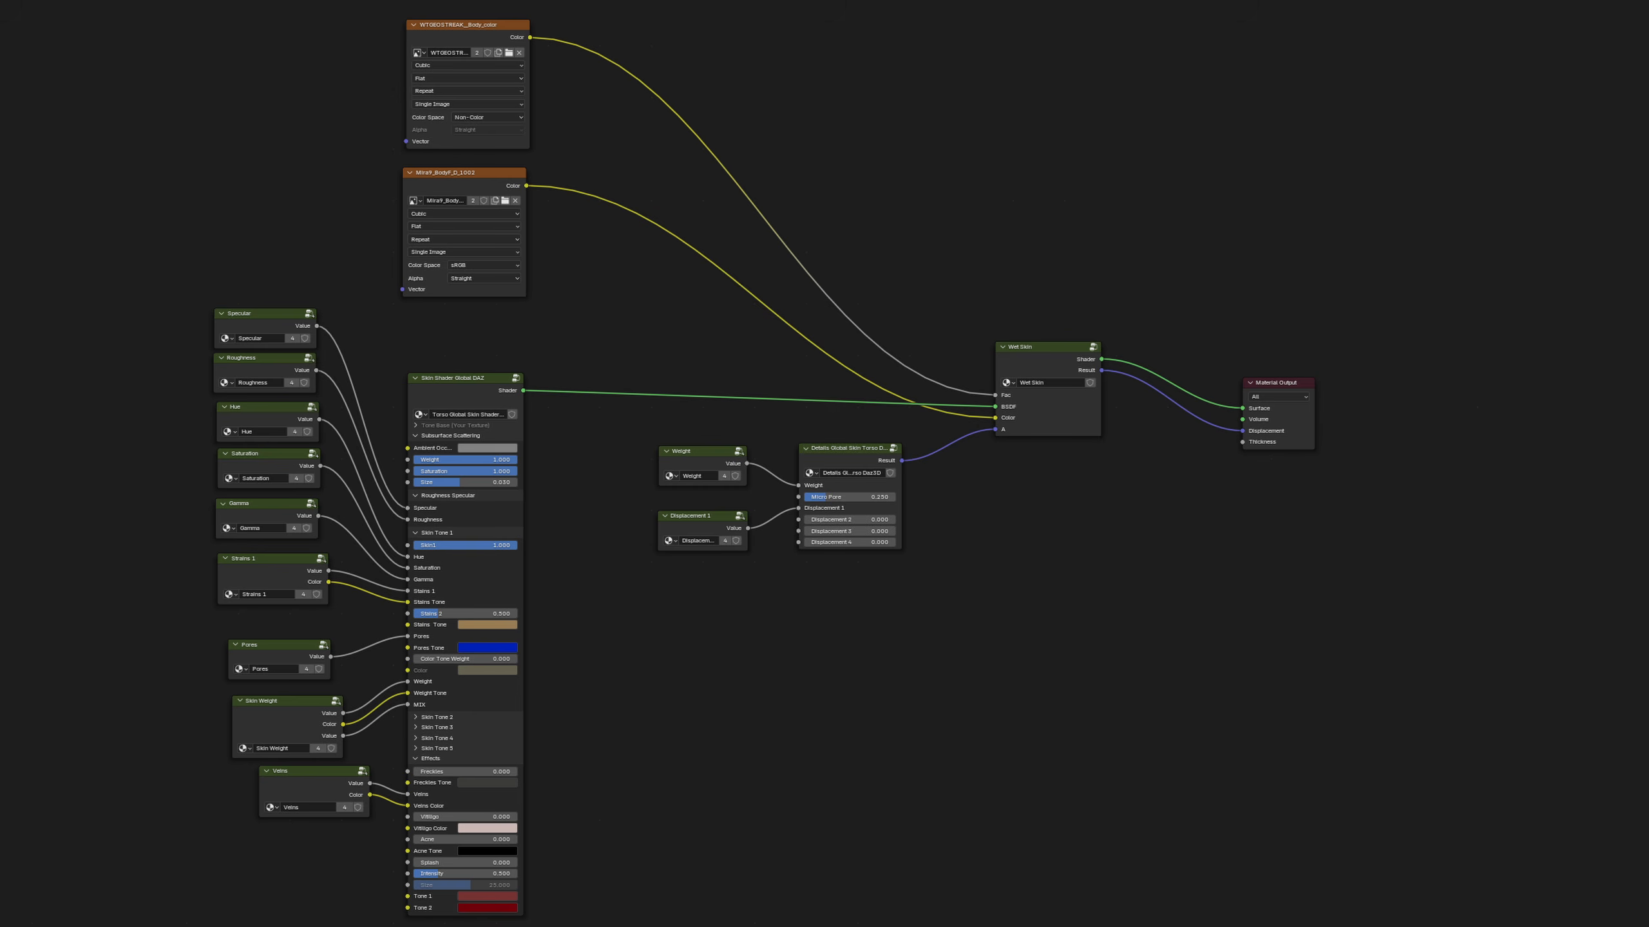
Inside the Skin Shader Global DAZ group, add a reroute on the AO result feeding SKIN TONE 1 and link it to a new group output
scroll(940, 489, up, 2)
click(761, 199)
key(Tab)
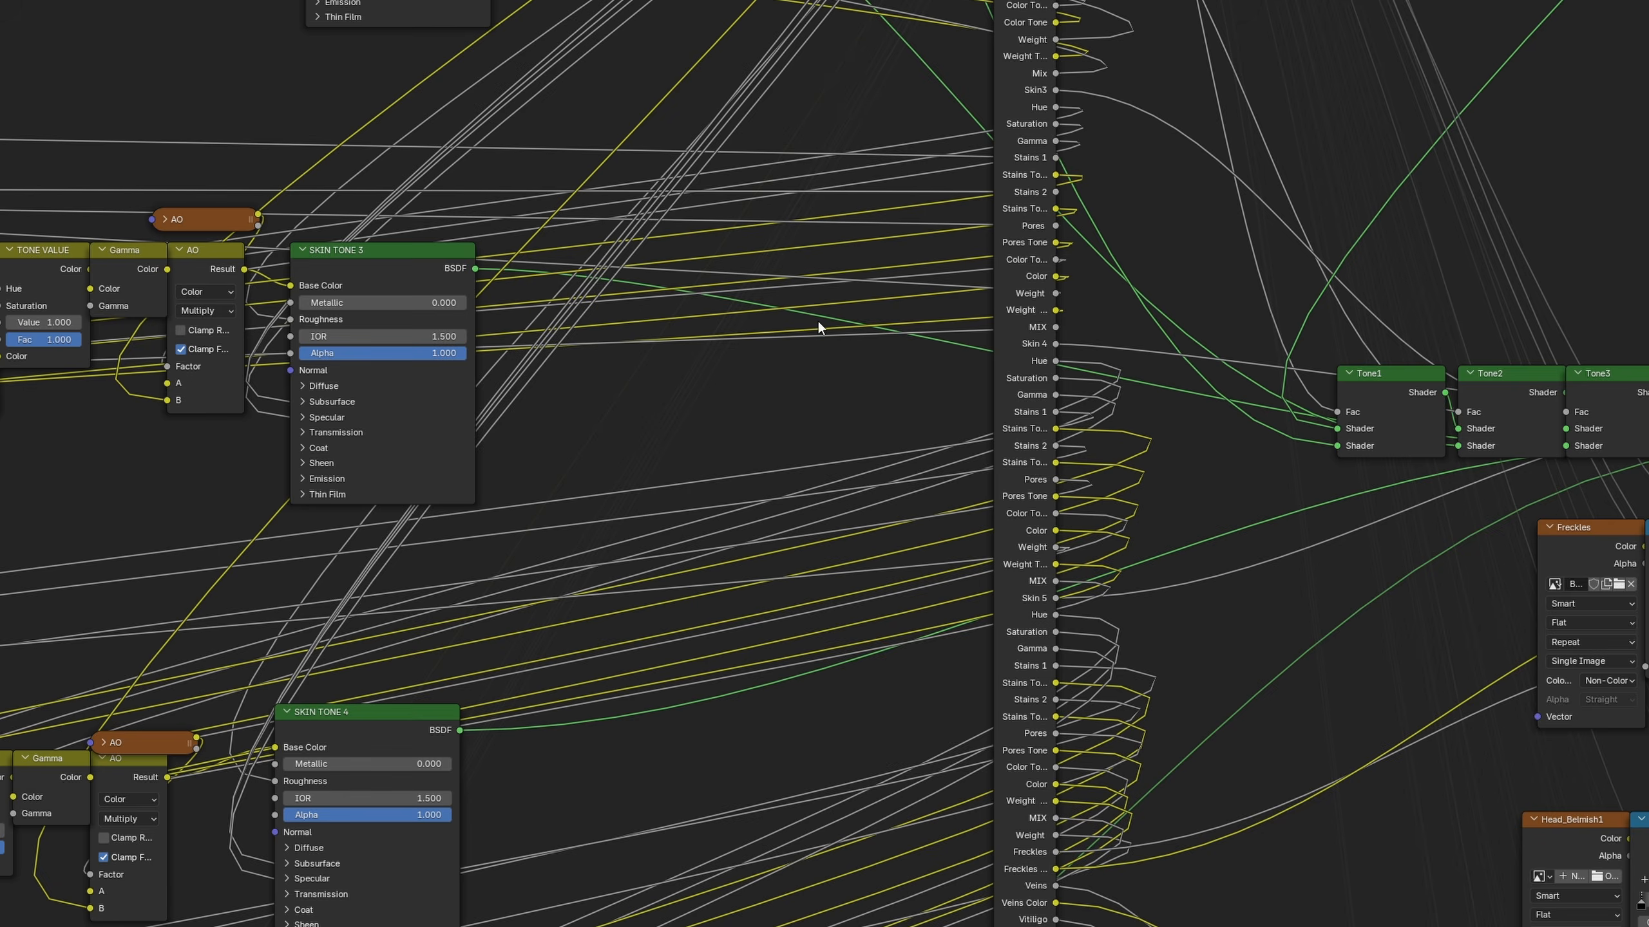
scroll(827, 342, down, 12)
middle_drag(711, 152, 823, 499)
scroll(818, 570, up, 12)
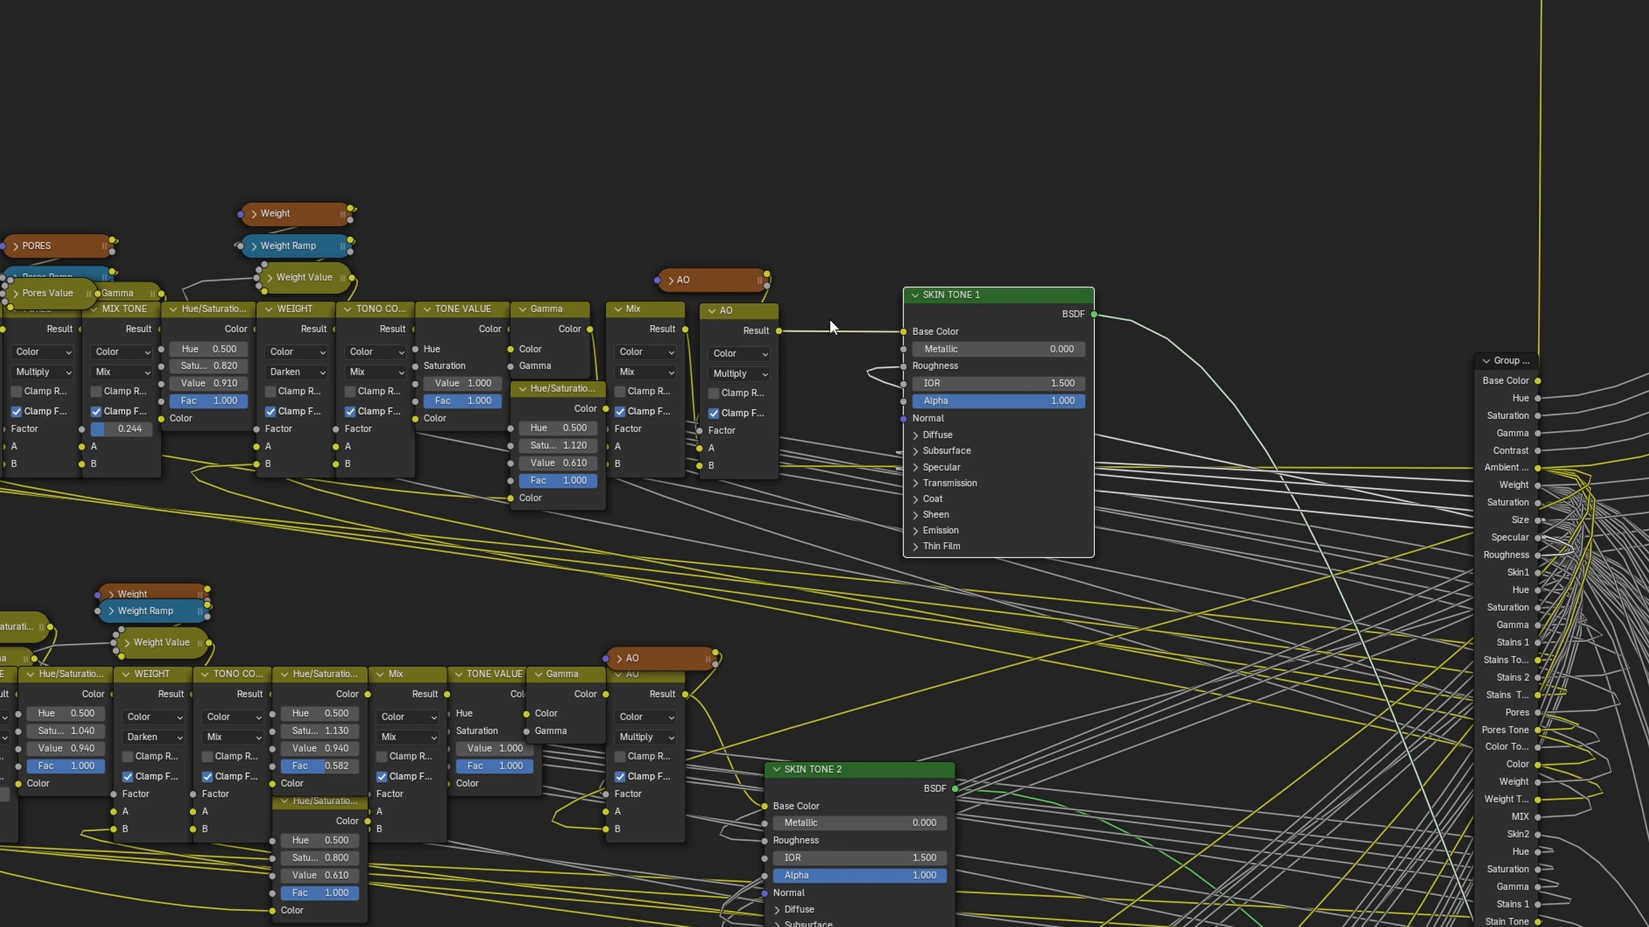
shift+right_drag(832, 323, 850, 364)
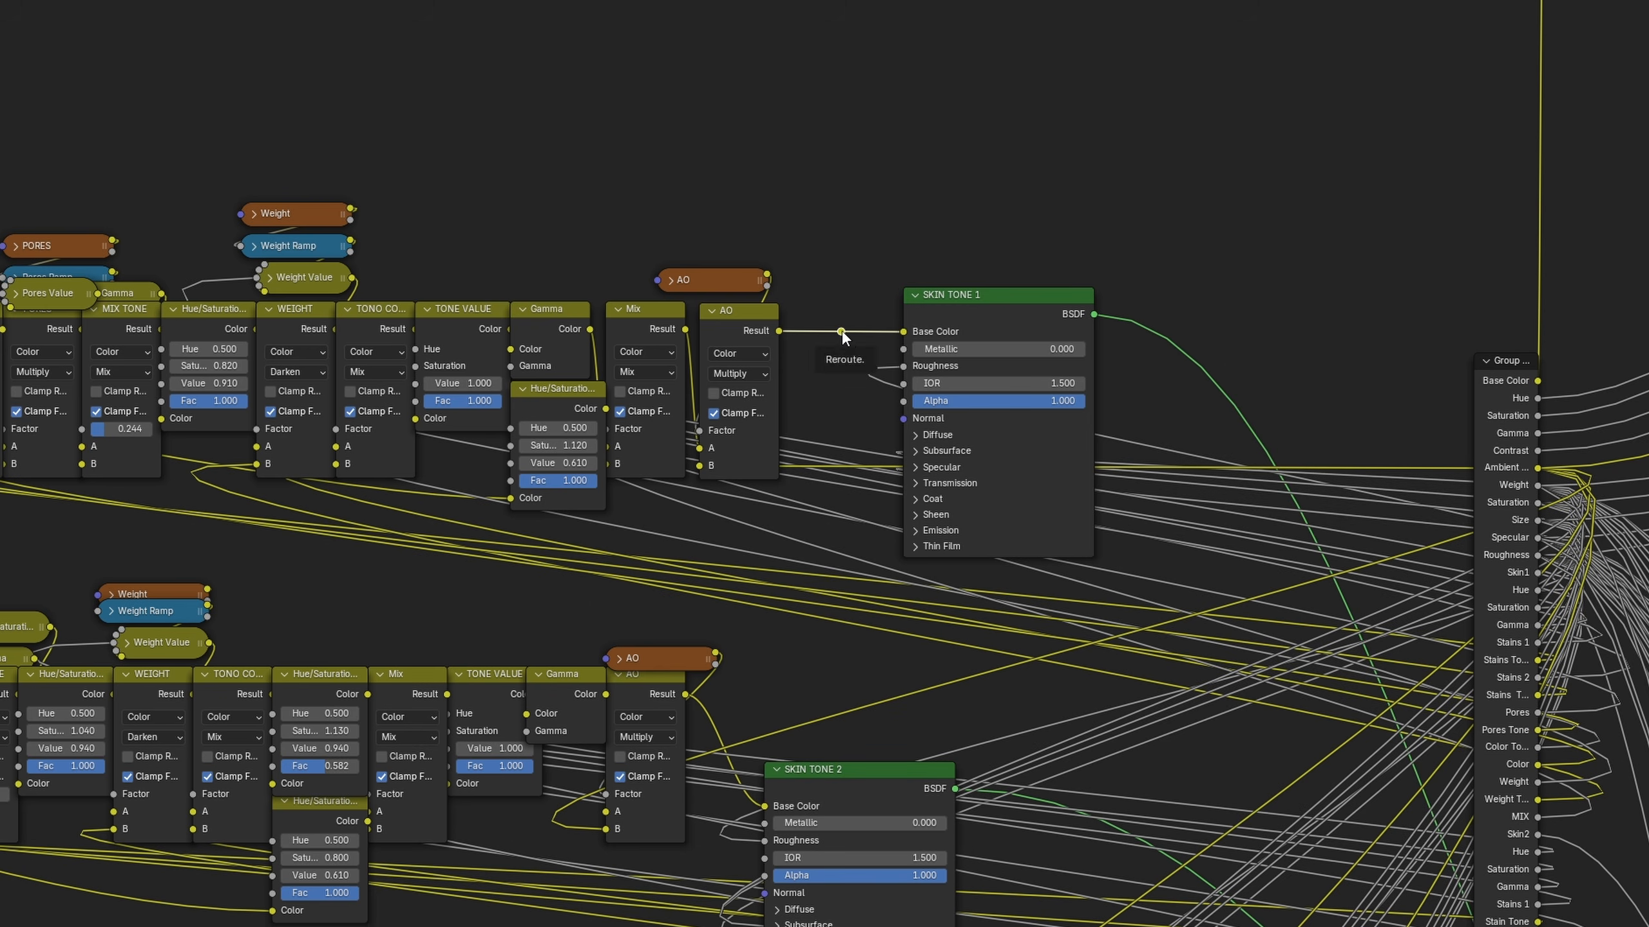
drag(879, 402, 1208, 741)
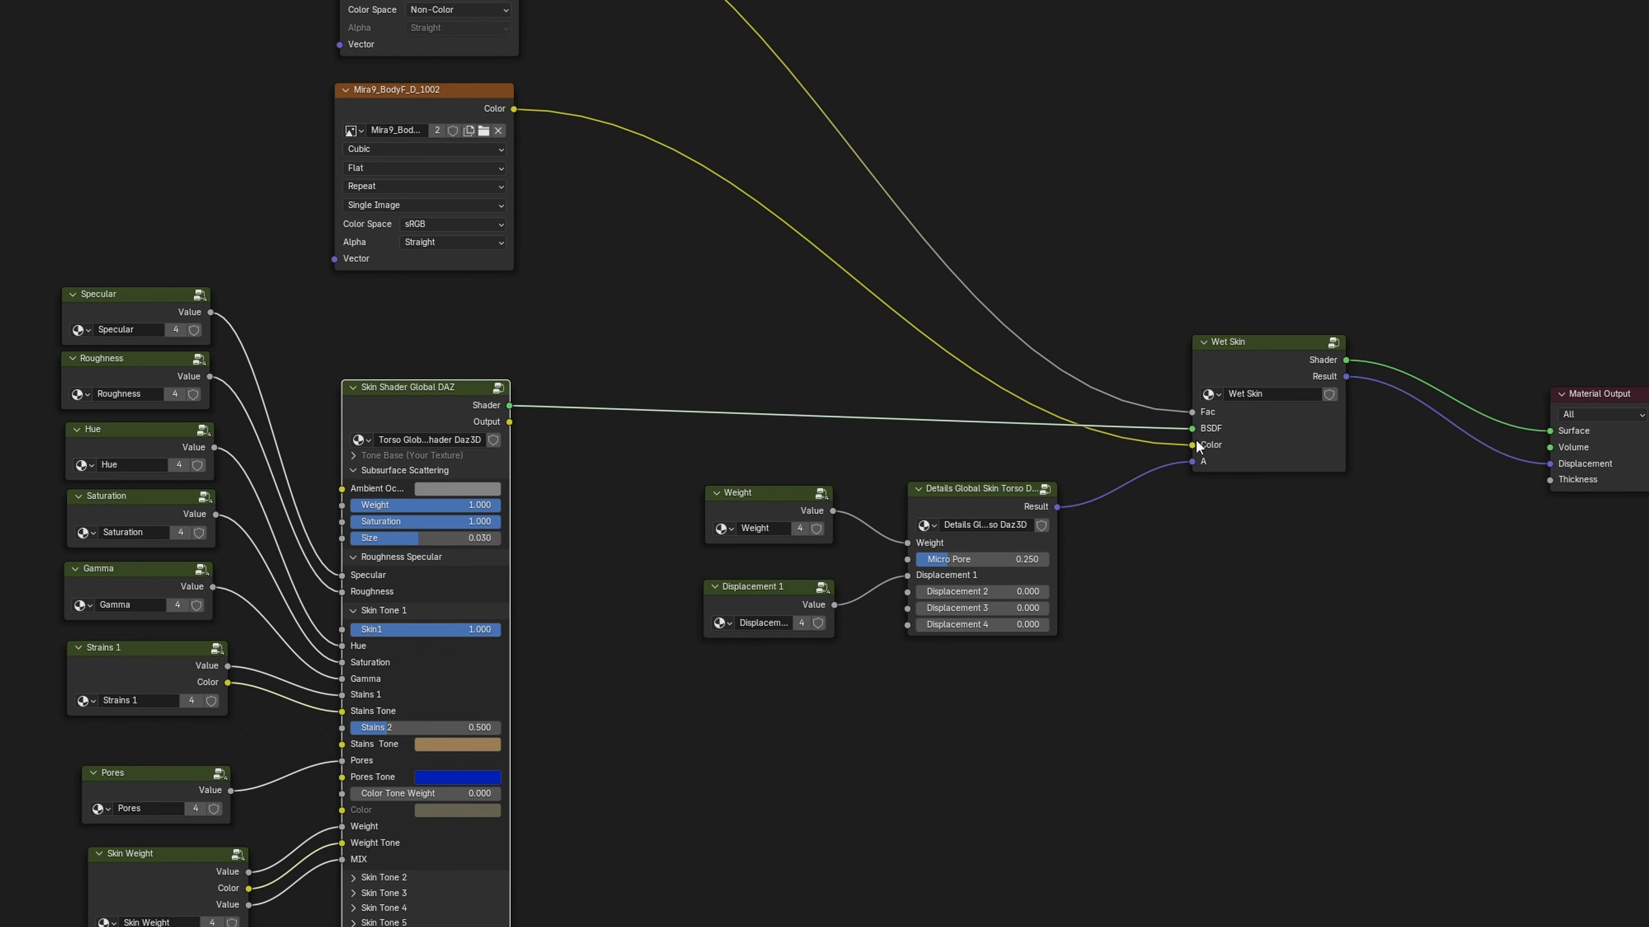
Link the skin group's new colour output to Wet Skin's Color and delete the Mira9_BodyF_D_1002 texture node
drag(509, 421, 1192, 445)
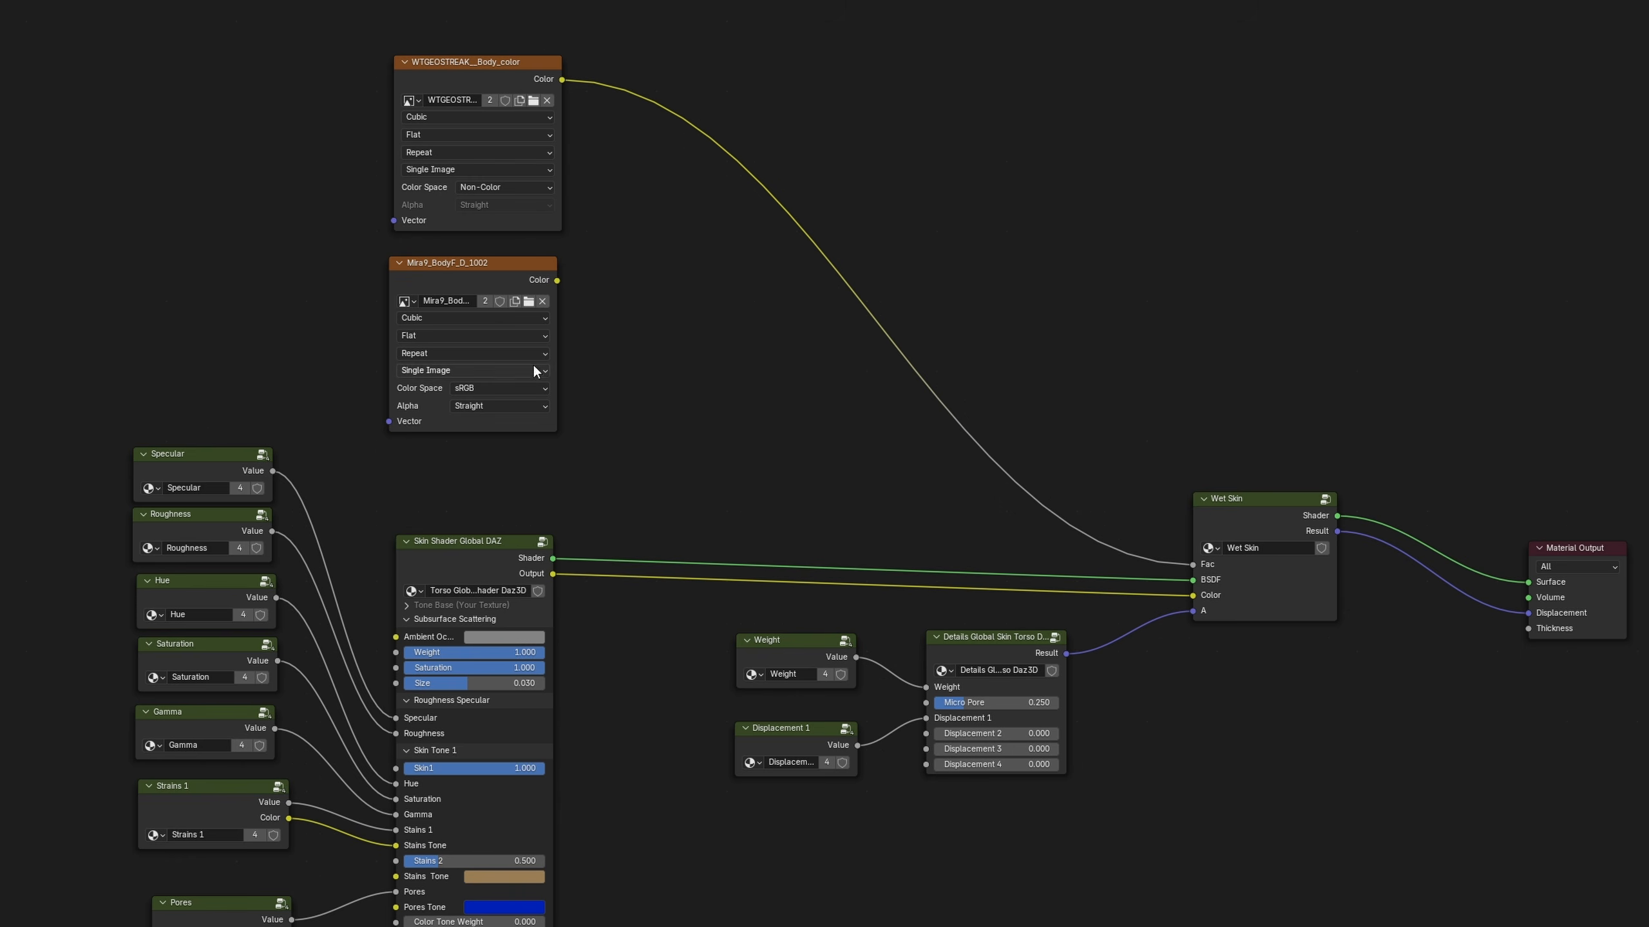
click(505, 282)
key(x)
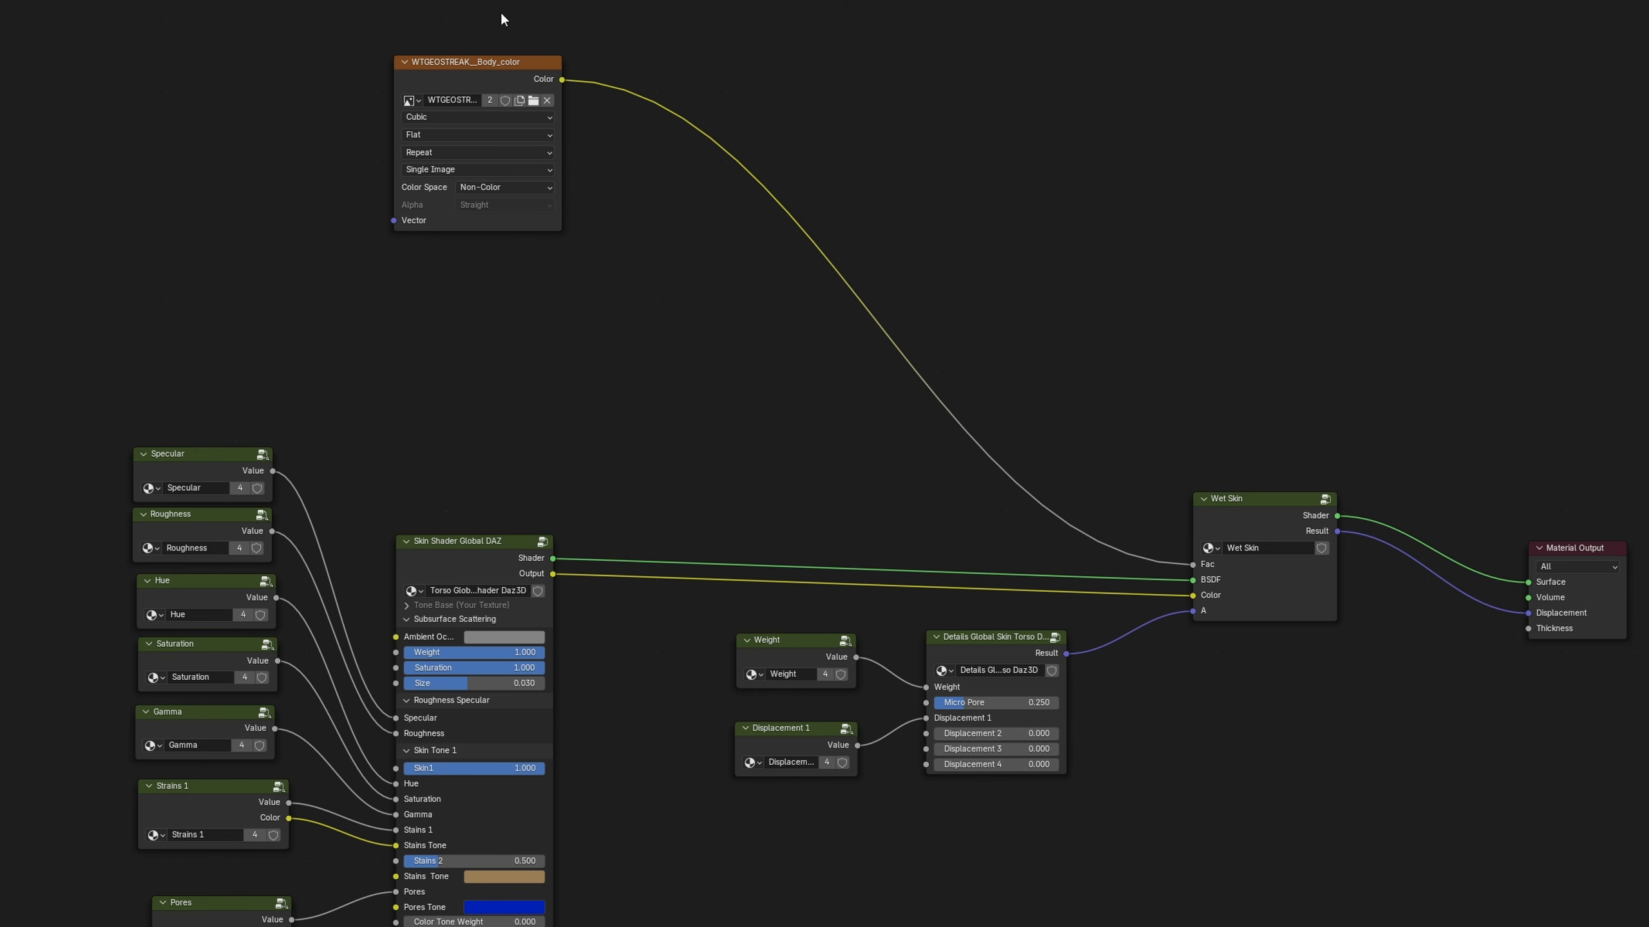
Copy the WTGEOSTREAK__Body_color texture and the wet skin group into the Global Skin Shader Head Daz3D G9 material
drag(500, 11, 1233, 516)
right_click(1047, 239)
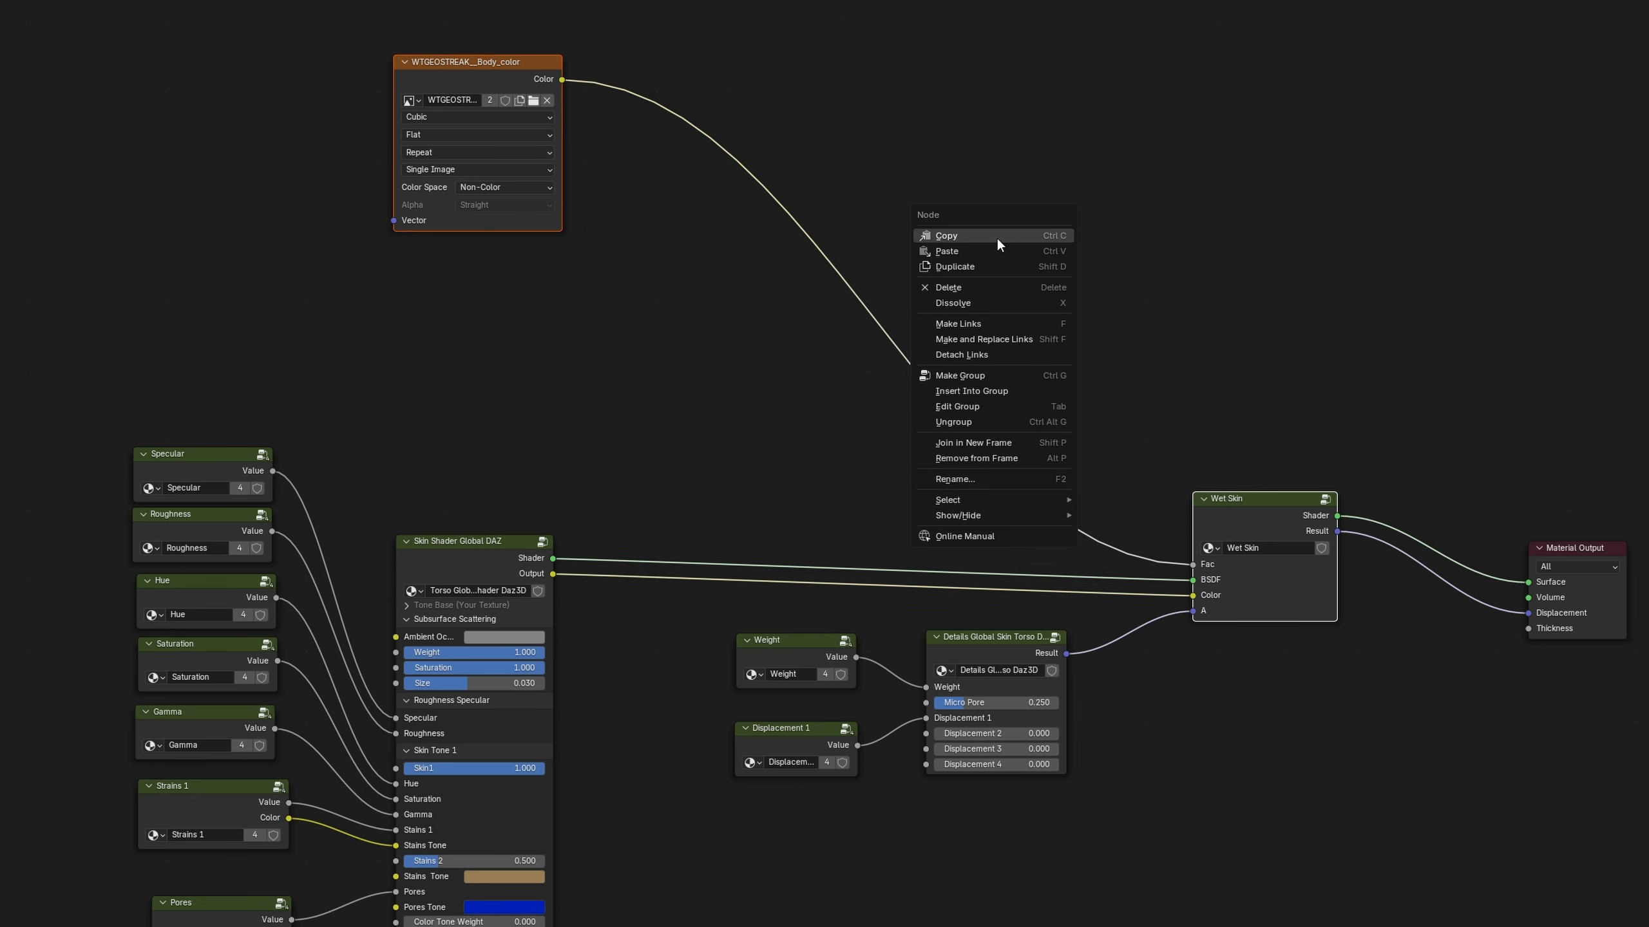
click(991, 241)
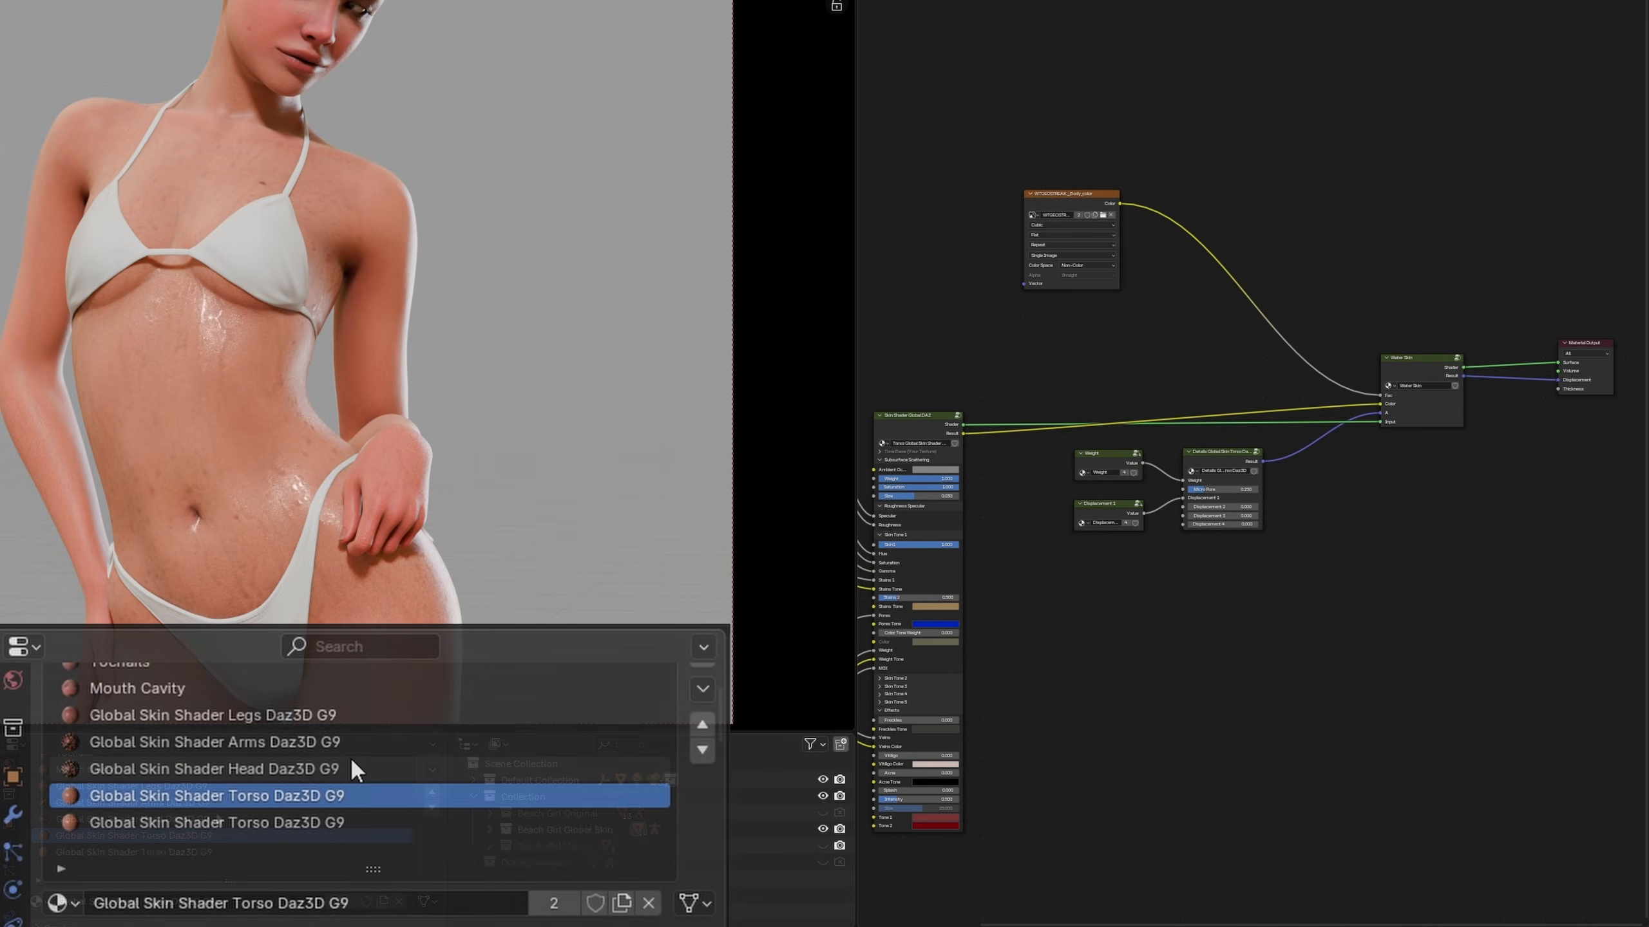
click(356, 765)
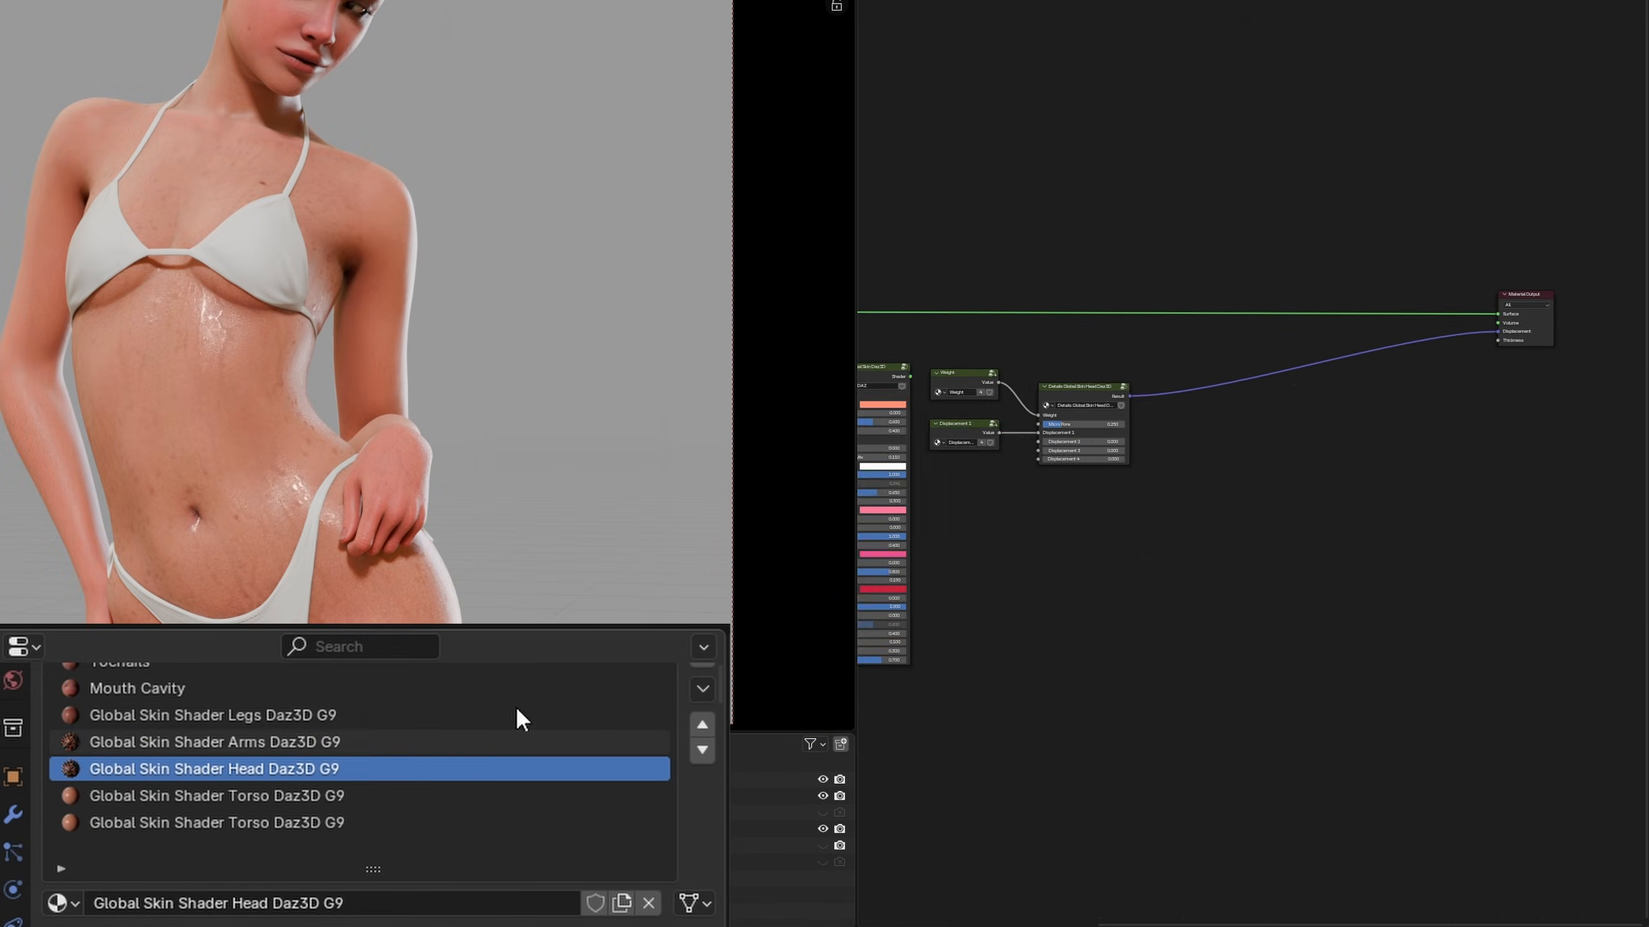
scroll(1252, 254, down, 2)
scroll(1274, 280, up, 4)
key(ctrl+v)
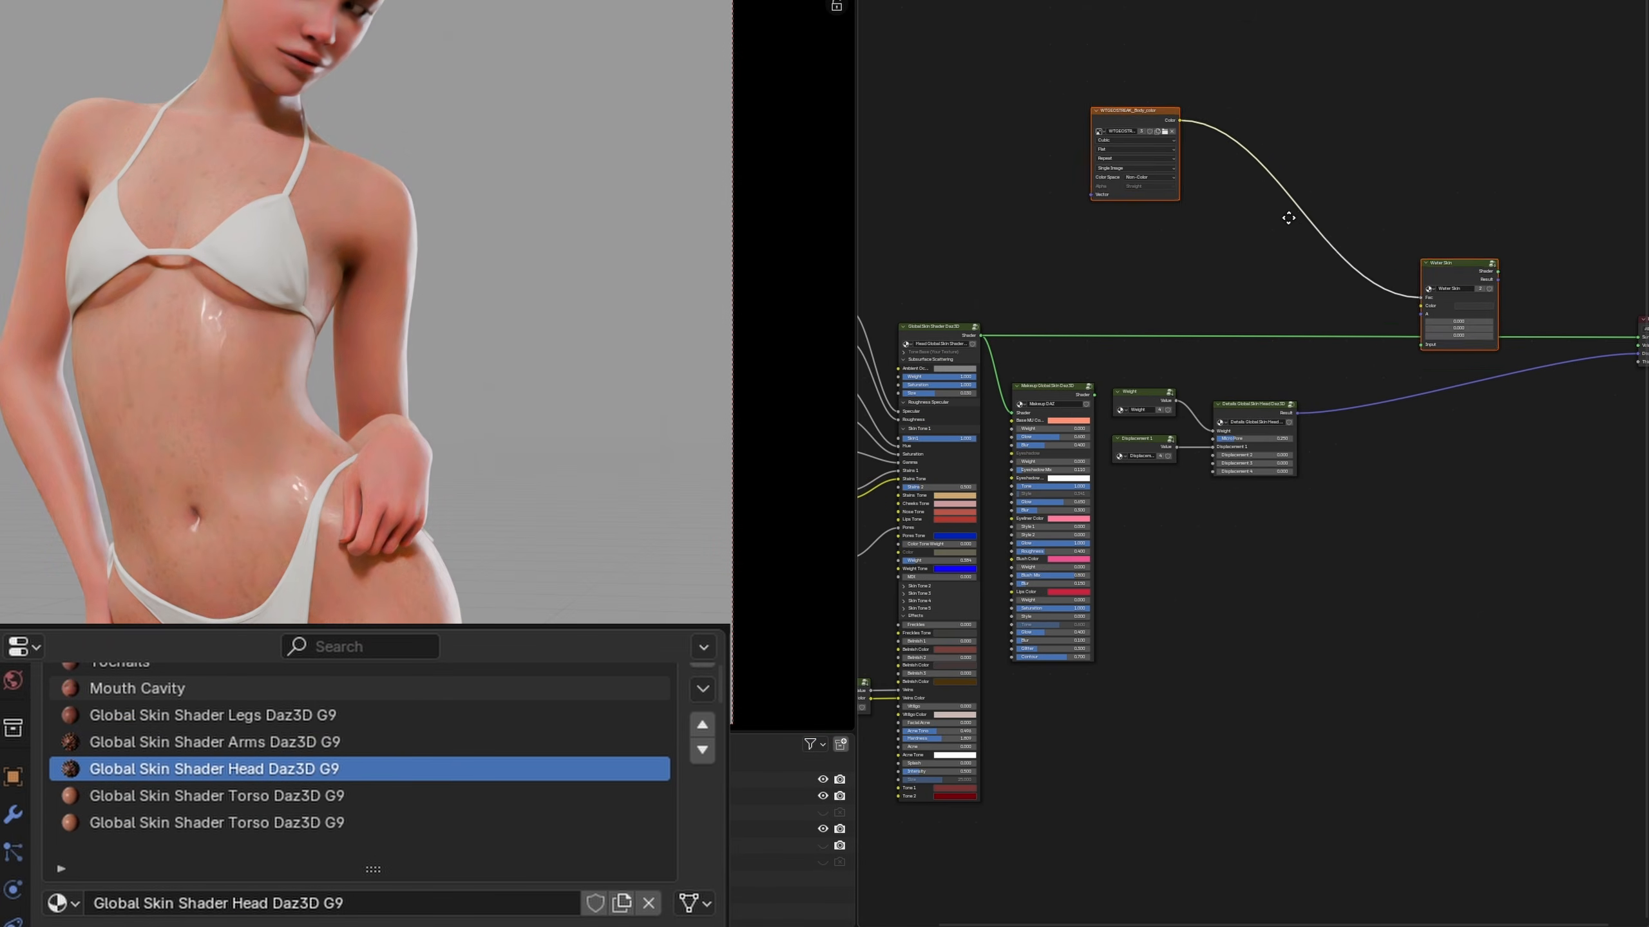
click(1258, 155)
Switch the pasted streak texture's image to WTGEOSTREAK__Head_color
click(1105, 69)
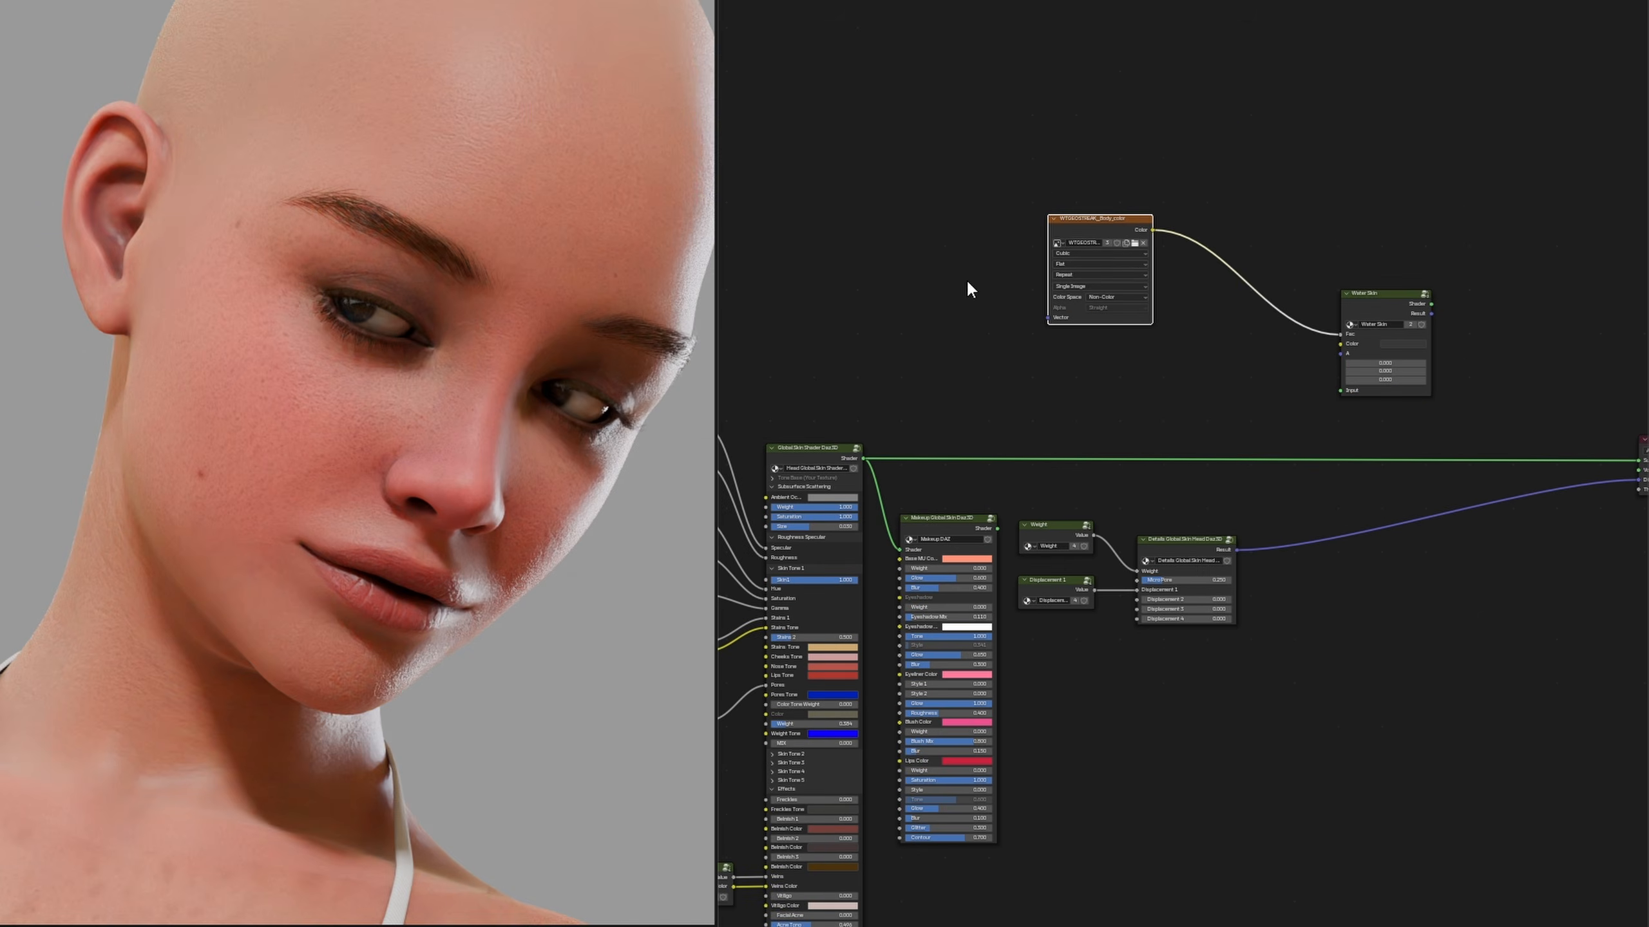
scroll(1134, 389, up, 6)
click(941, 340)
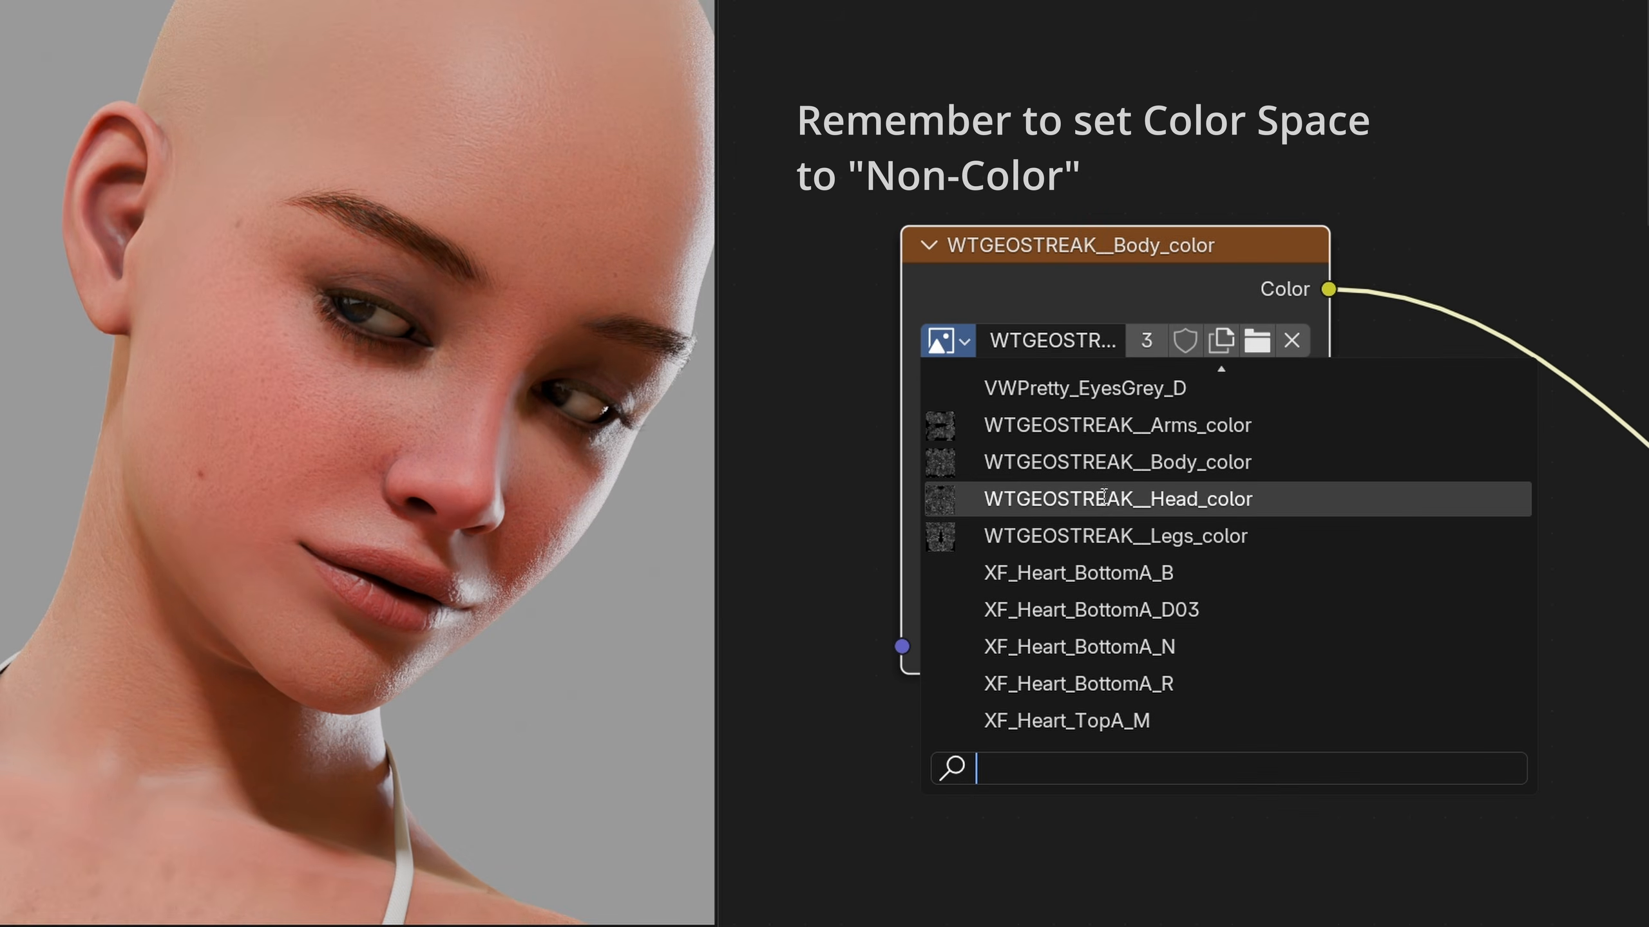
click(1104, 499)
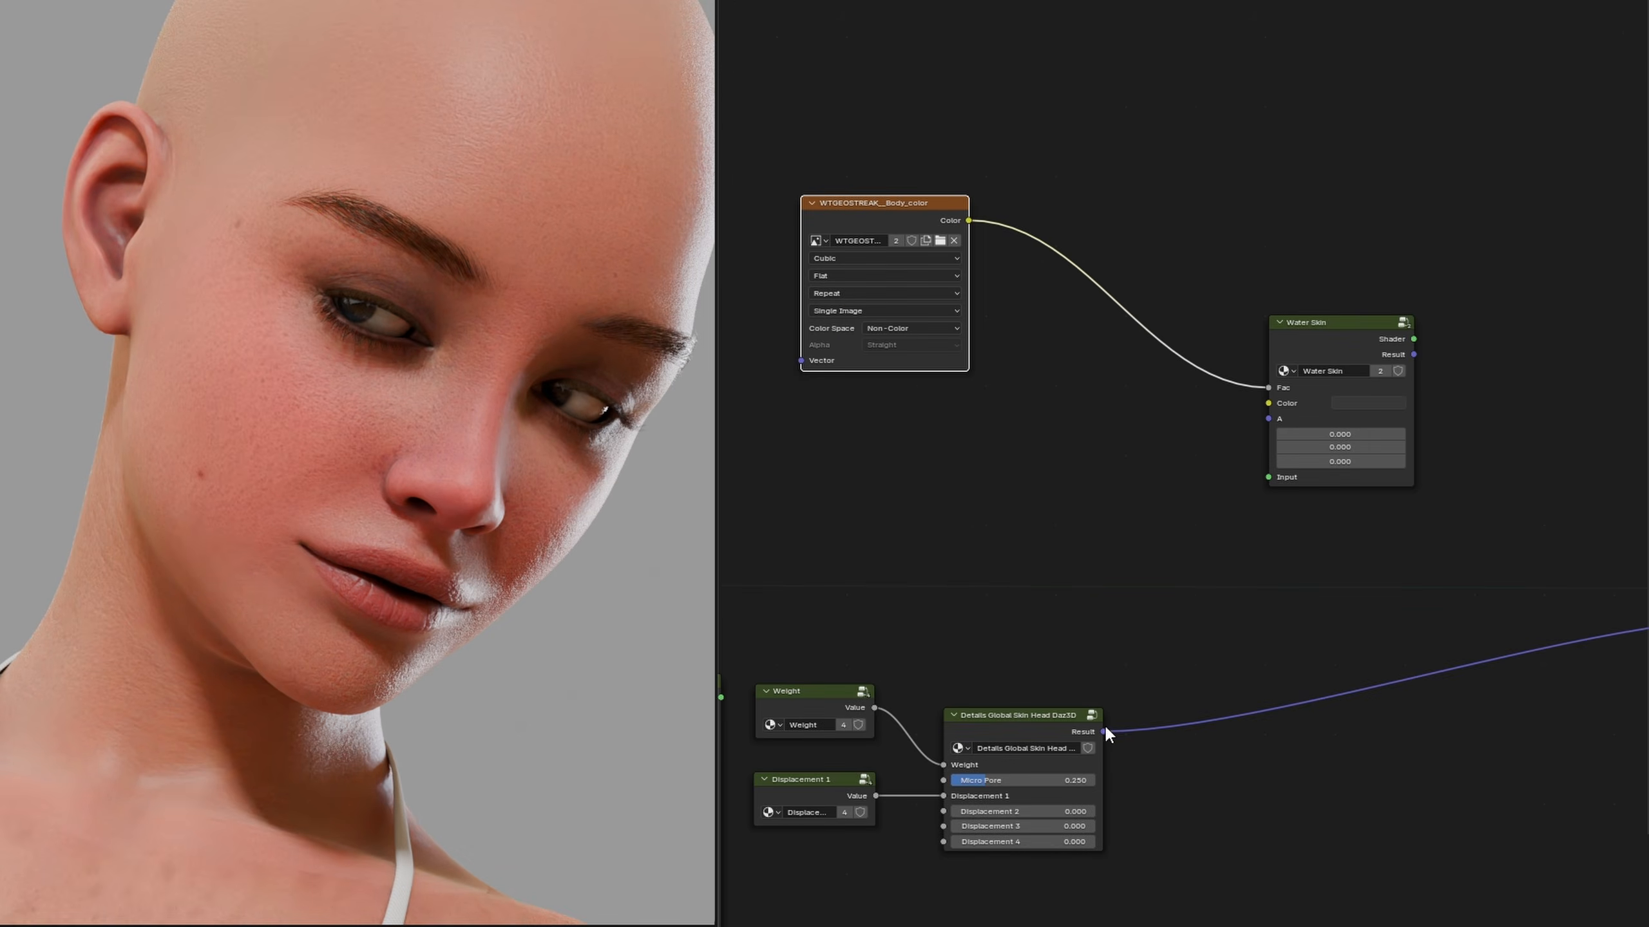
Link the head details group's Result to Water Skin's A and the head skin group's Shader to its Input
drag(1103, 730, 1264, 421)
scroll(1199, 507, down, 4)
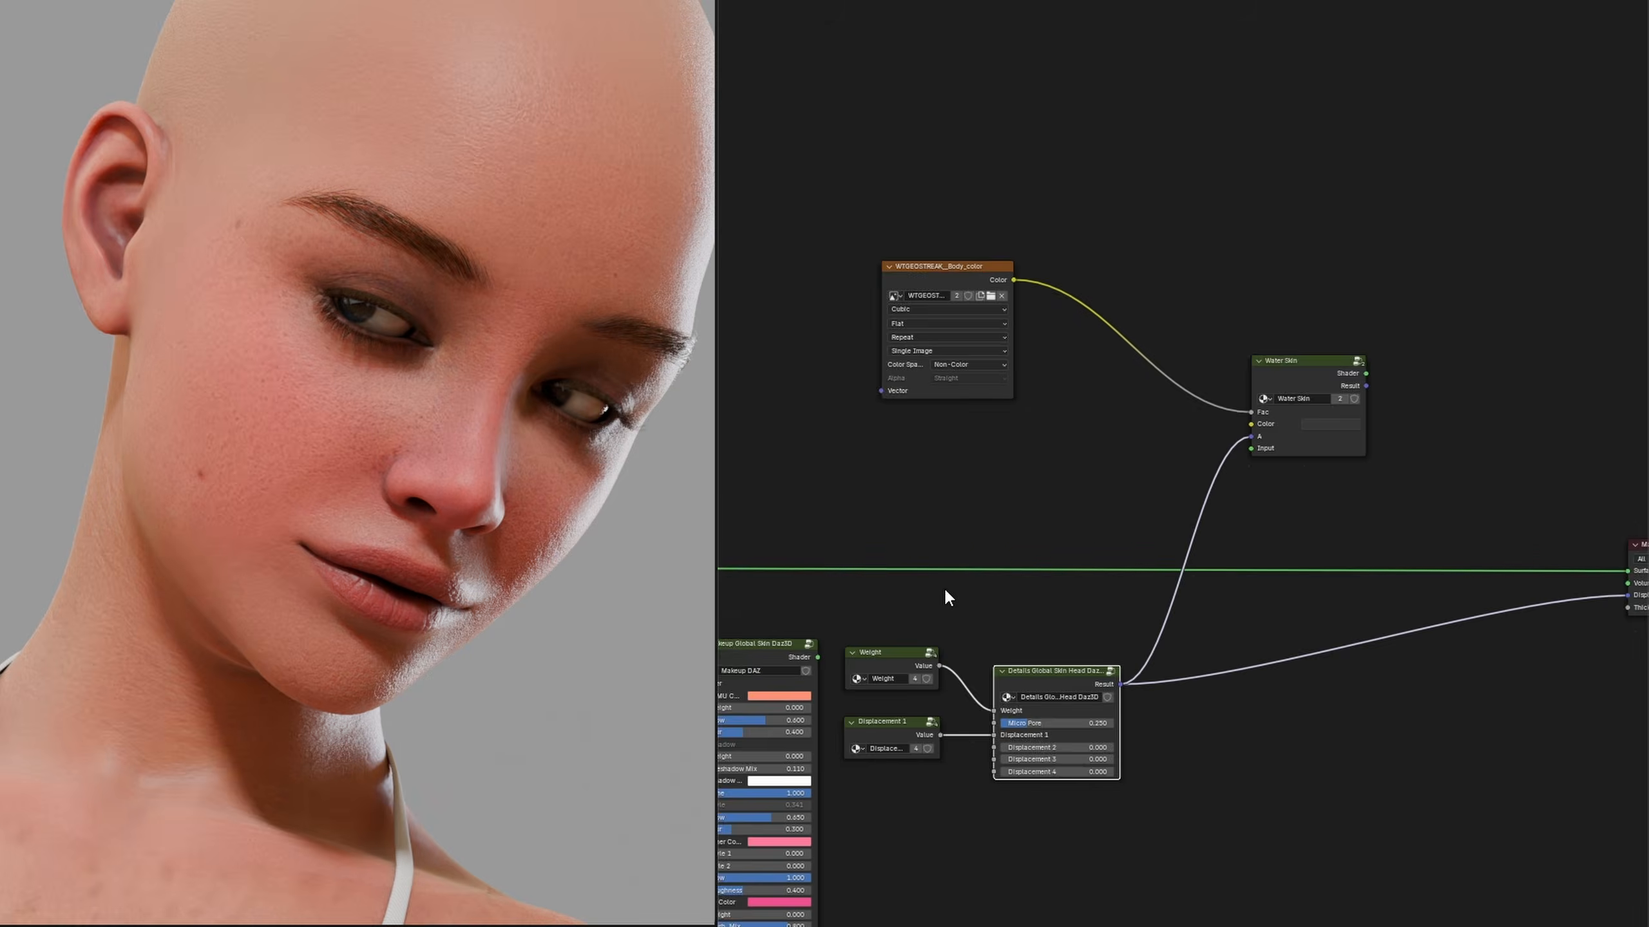
middle_drag(762, 584, 972, 576)
drag(880, 563, 1437, 453)
Inside the head skin shader group, move the AO texture node of SKIN TONE 1 beneath the AO mix node
click(801, 551)
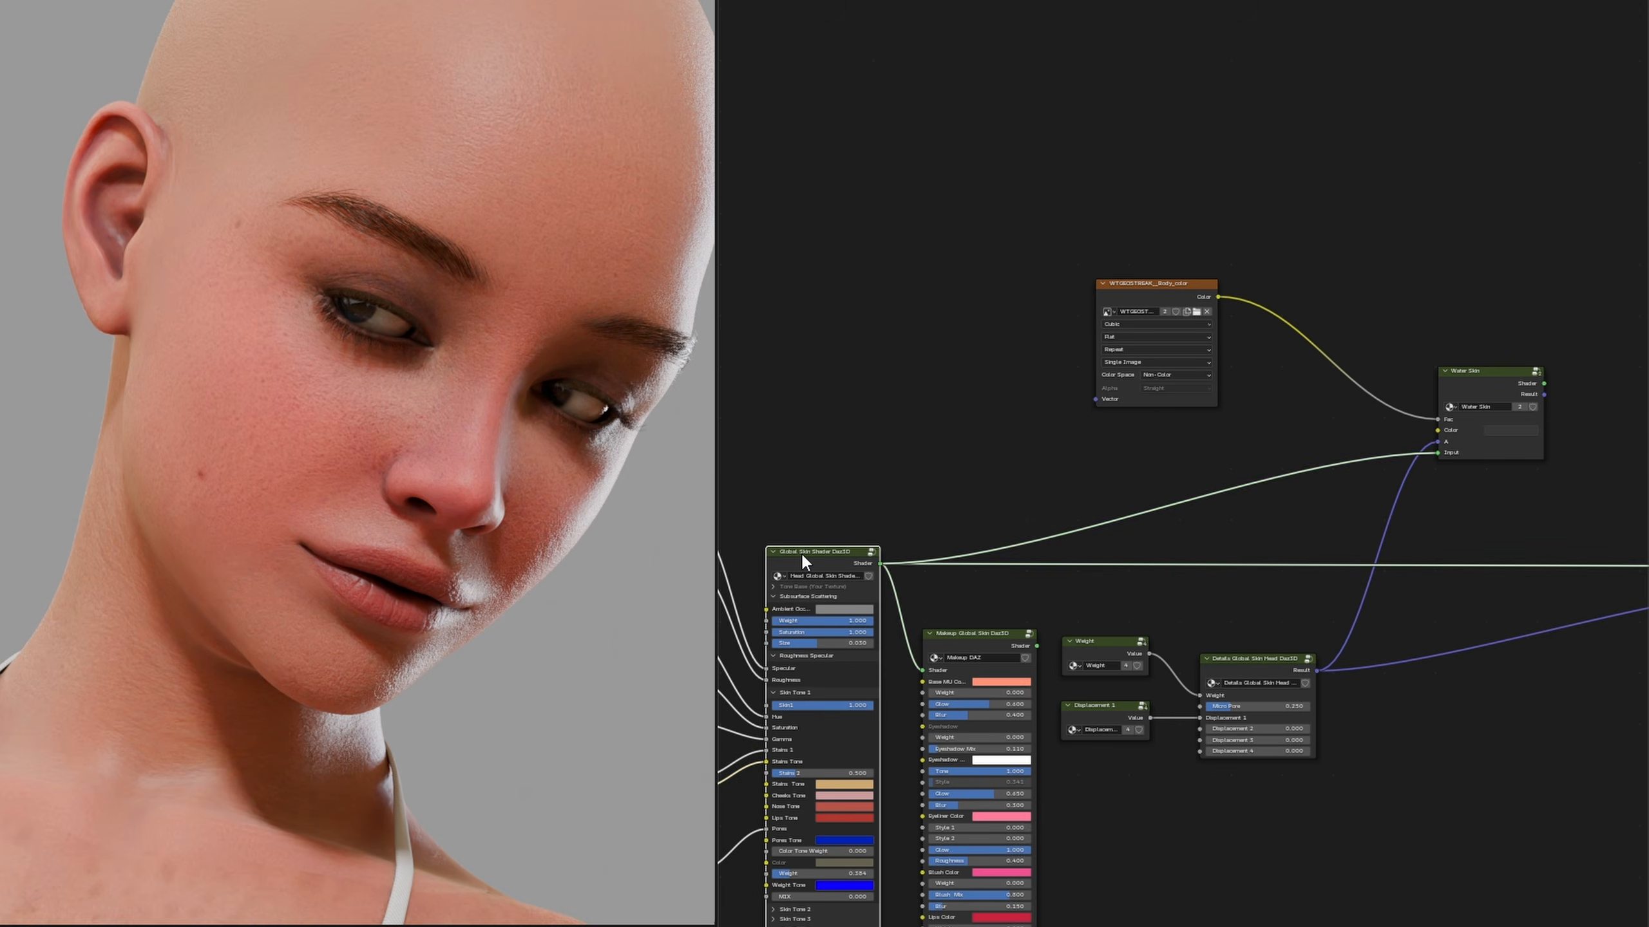
key(Tab)
scroll(1103, 482, up, 3)
scroll(1103, 482, up, 2)
drag(1122, 357, 1324, 483)
key(g)
click(1355, 484)
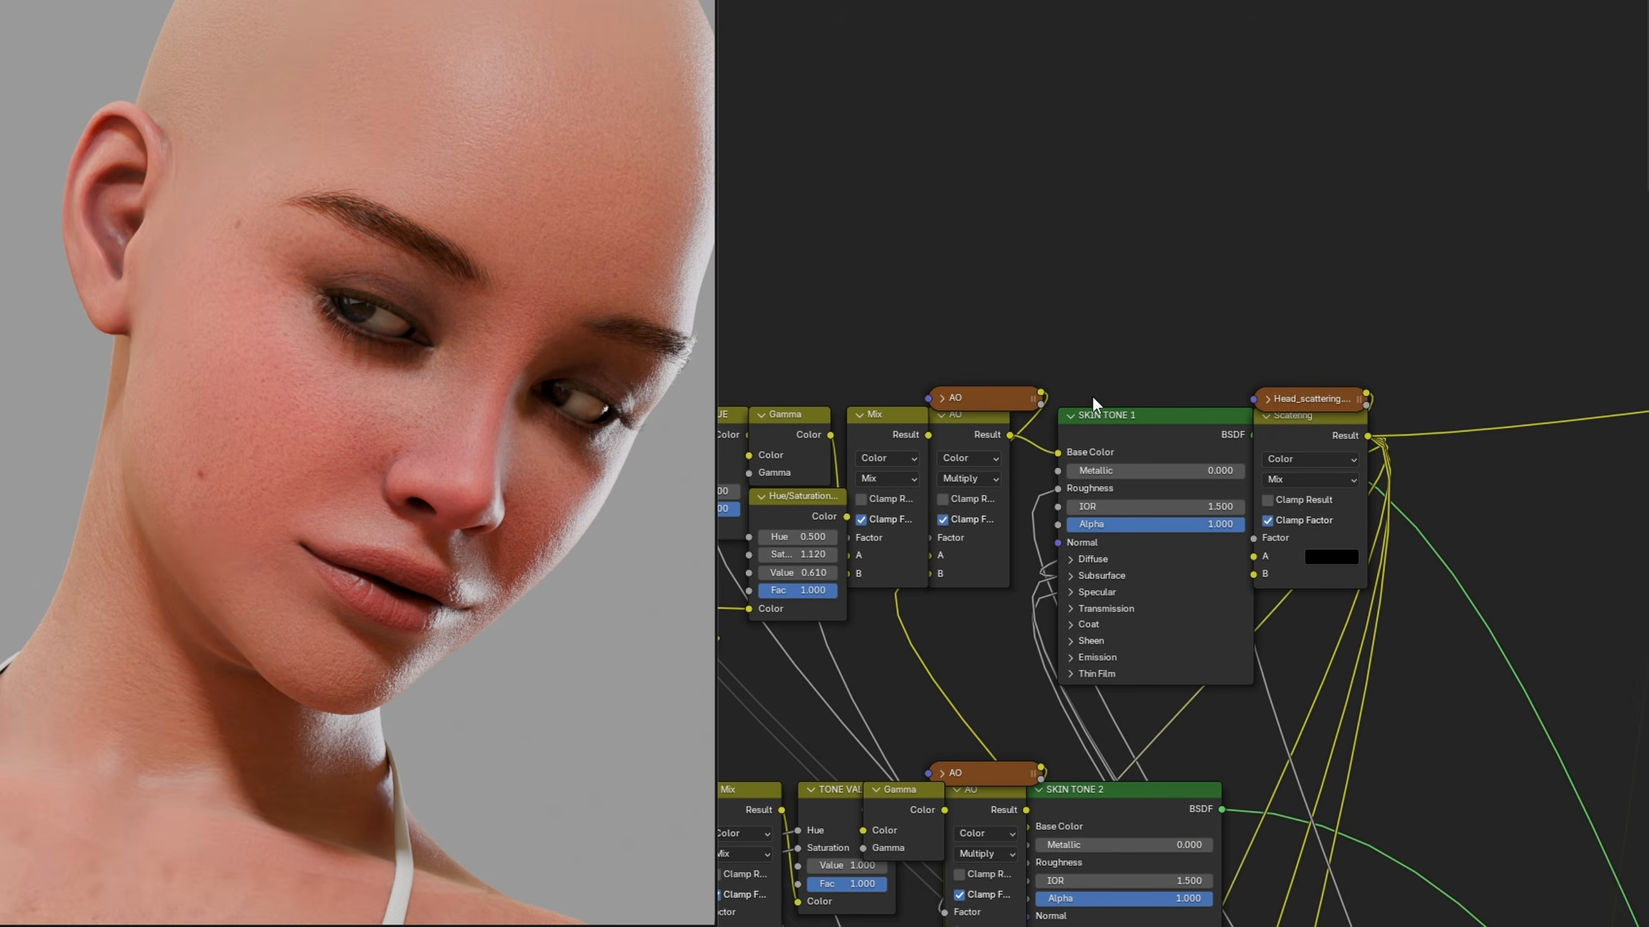
click(1022, 394)
key(g)
click(967, 698)
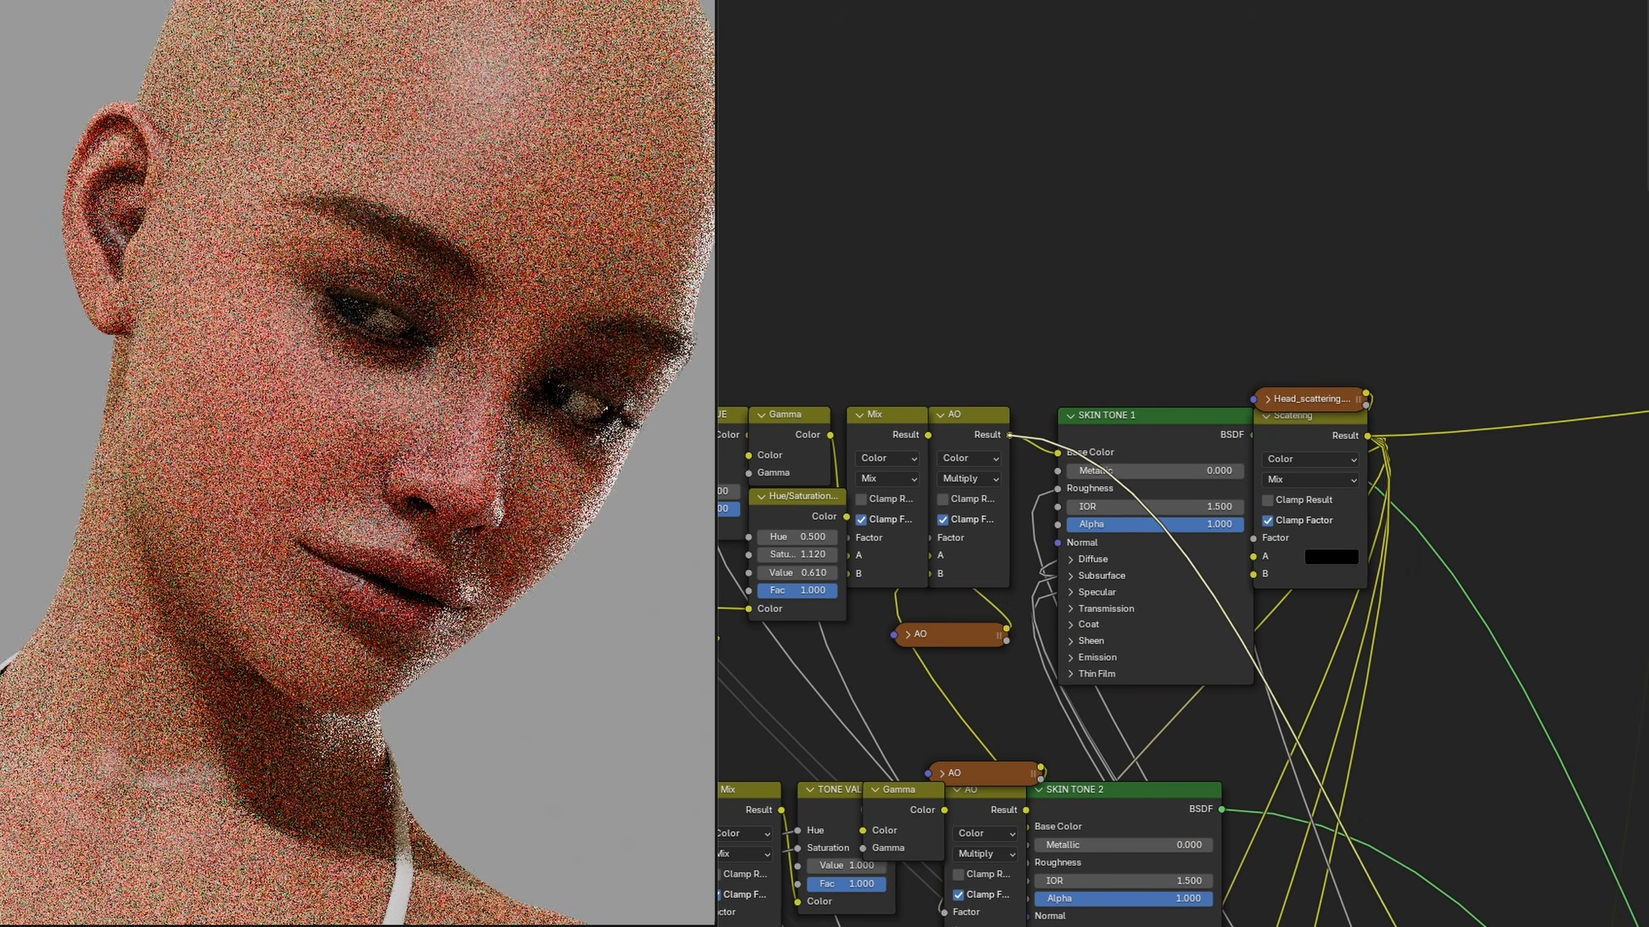
Link the AO mix's Result to a new socket on the head group's Group Output
middle_drag(1056, 503, 670, 142)
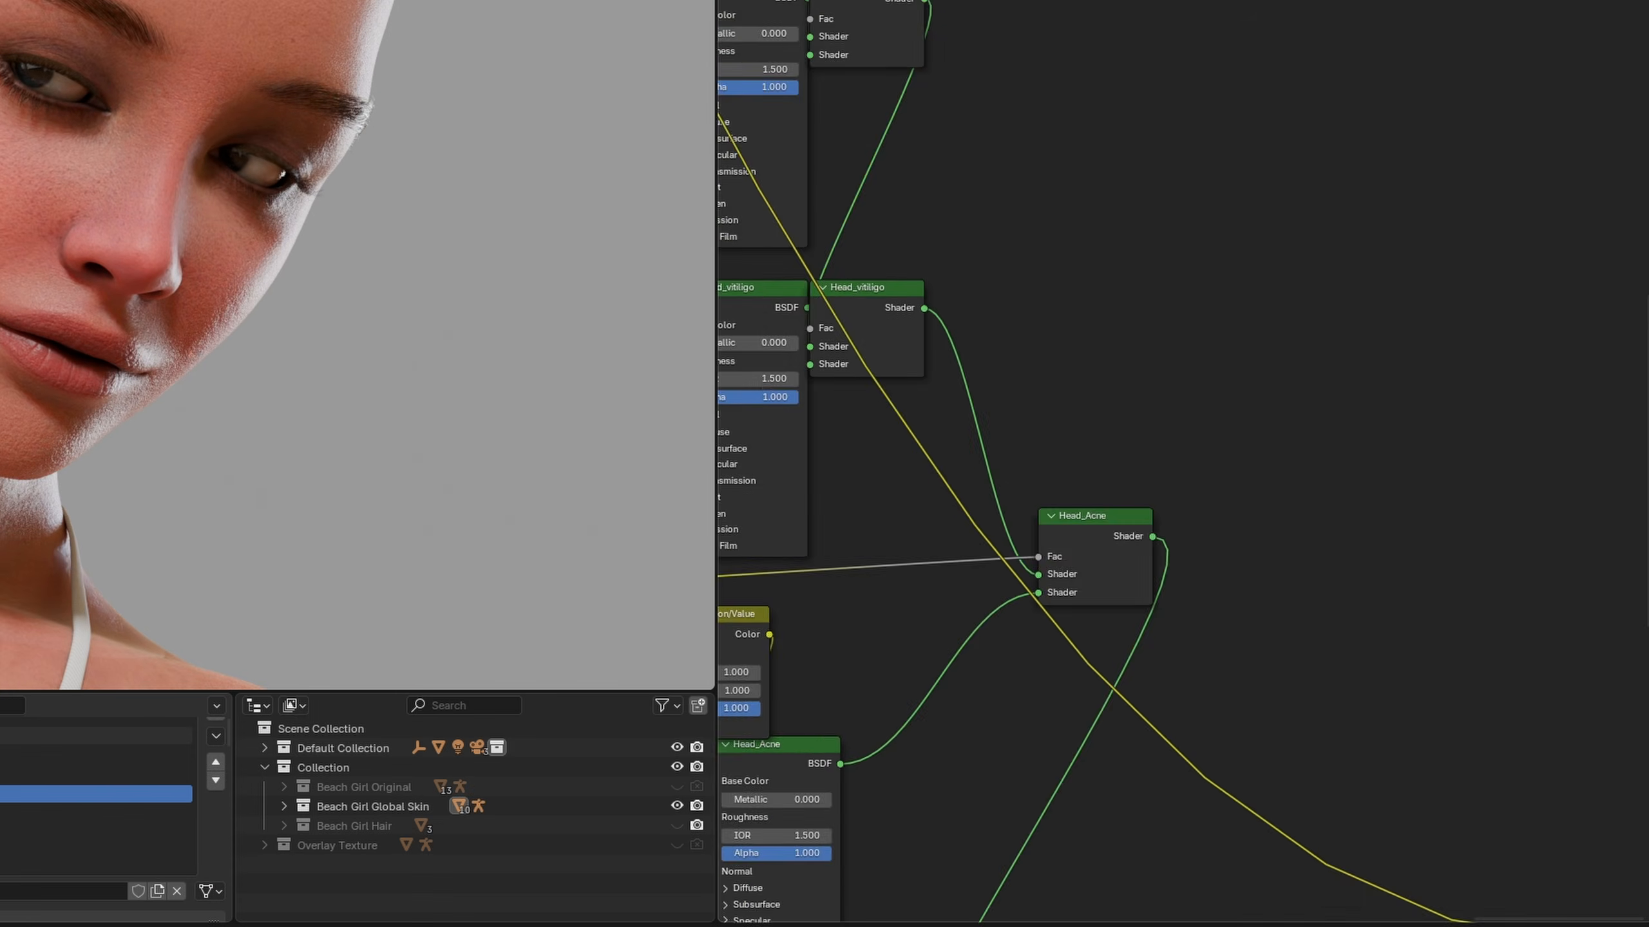
middle_drag(1453, 923, 1242, 763)
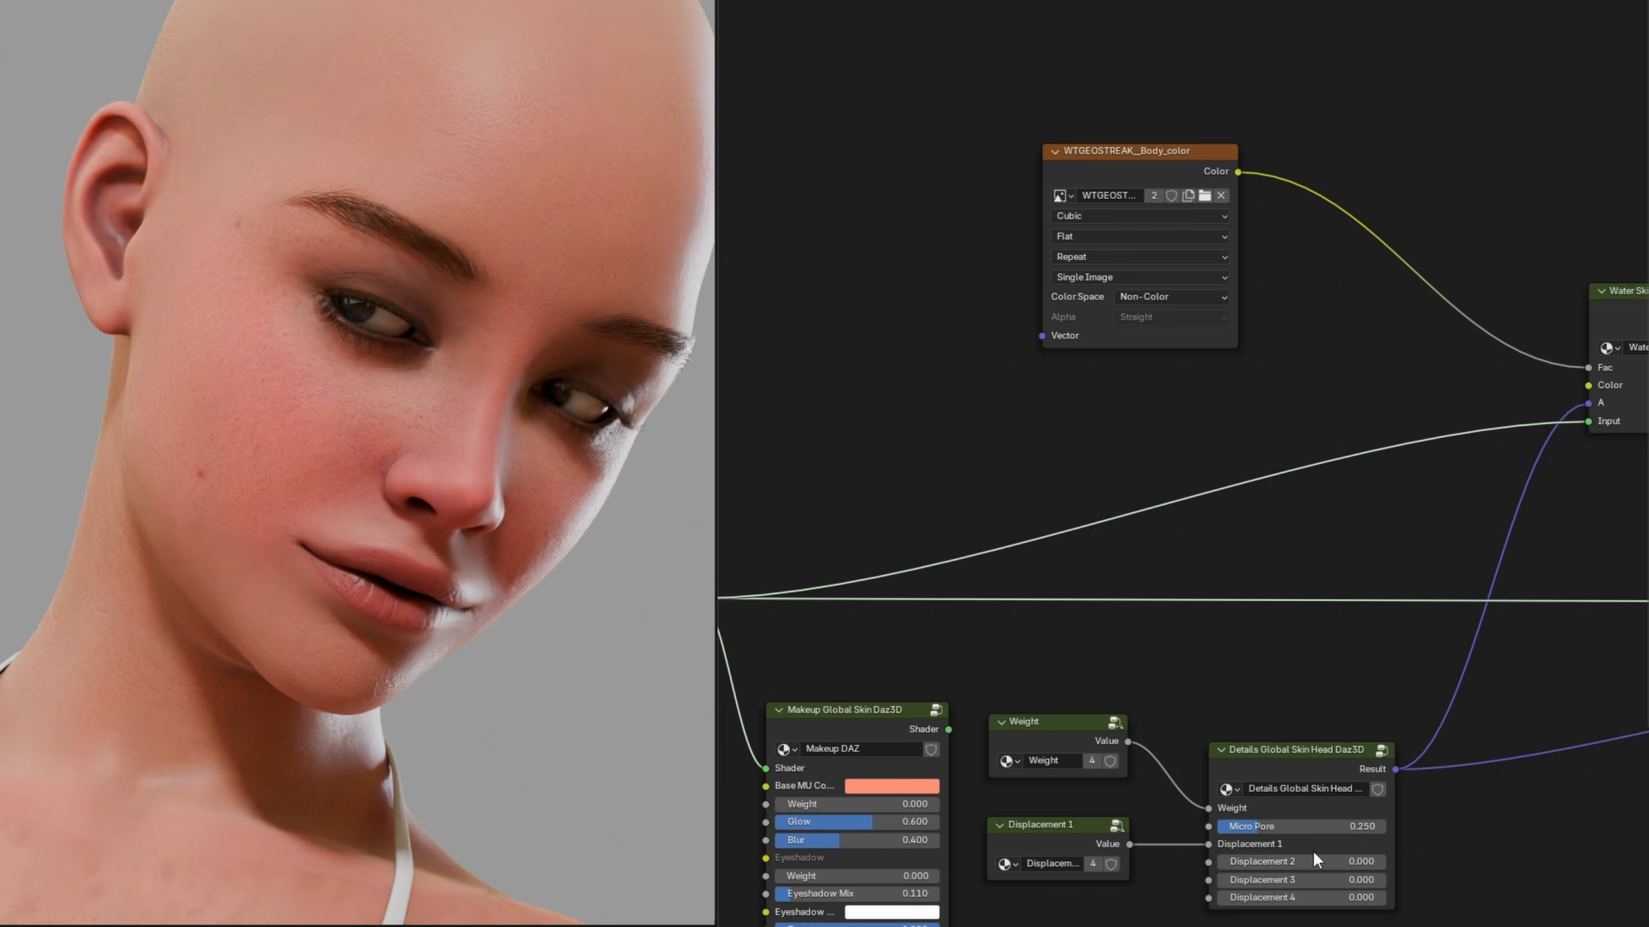
scroll(1157, 708, down, 3)
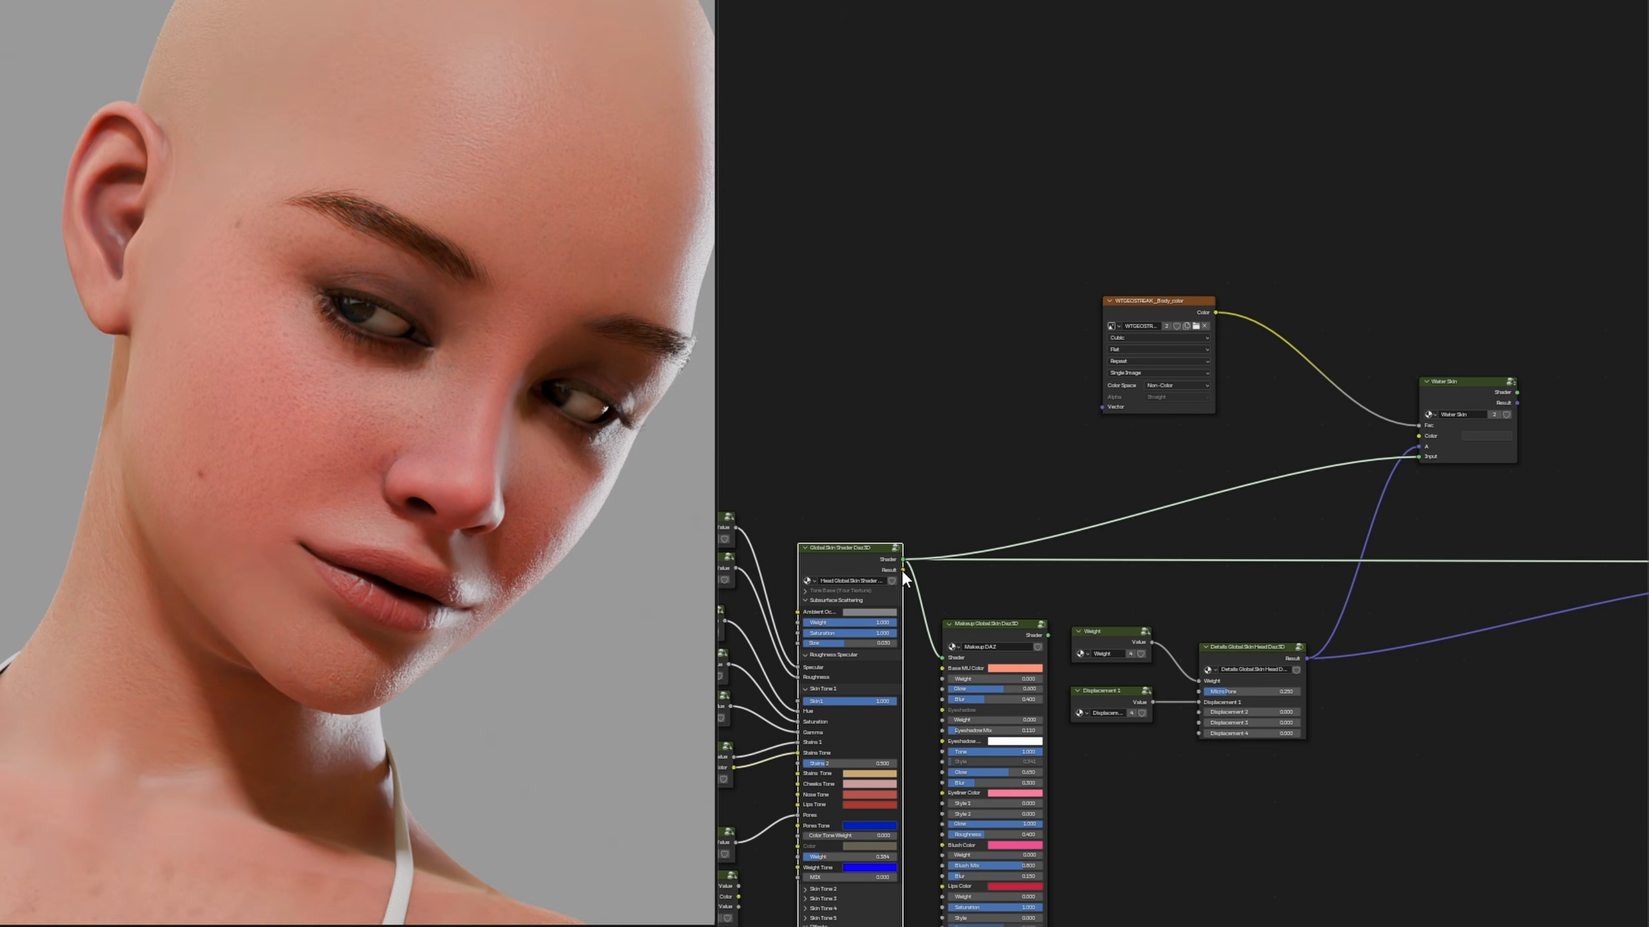
Link the head skin group's new colour output to Water Skin's Color and route the Water Skin outputs to the Material Output
drag(900, 568, 1410, 441)
middle_drag(1509, 490, 1091, 548)
scroll(1108, 493, up, 4)
drag(1093, 431, 1452, 735)
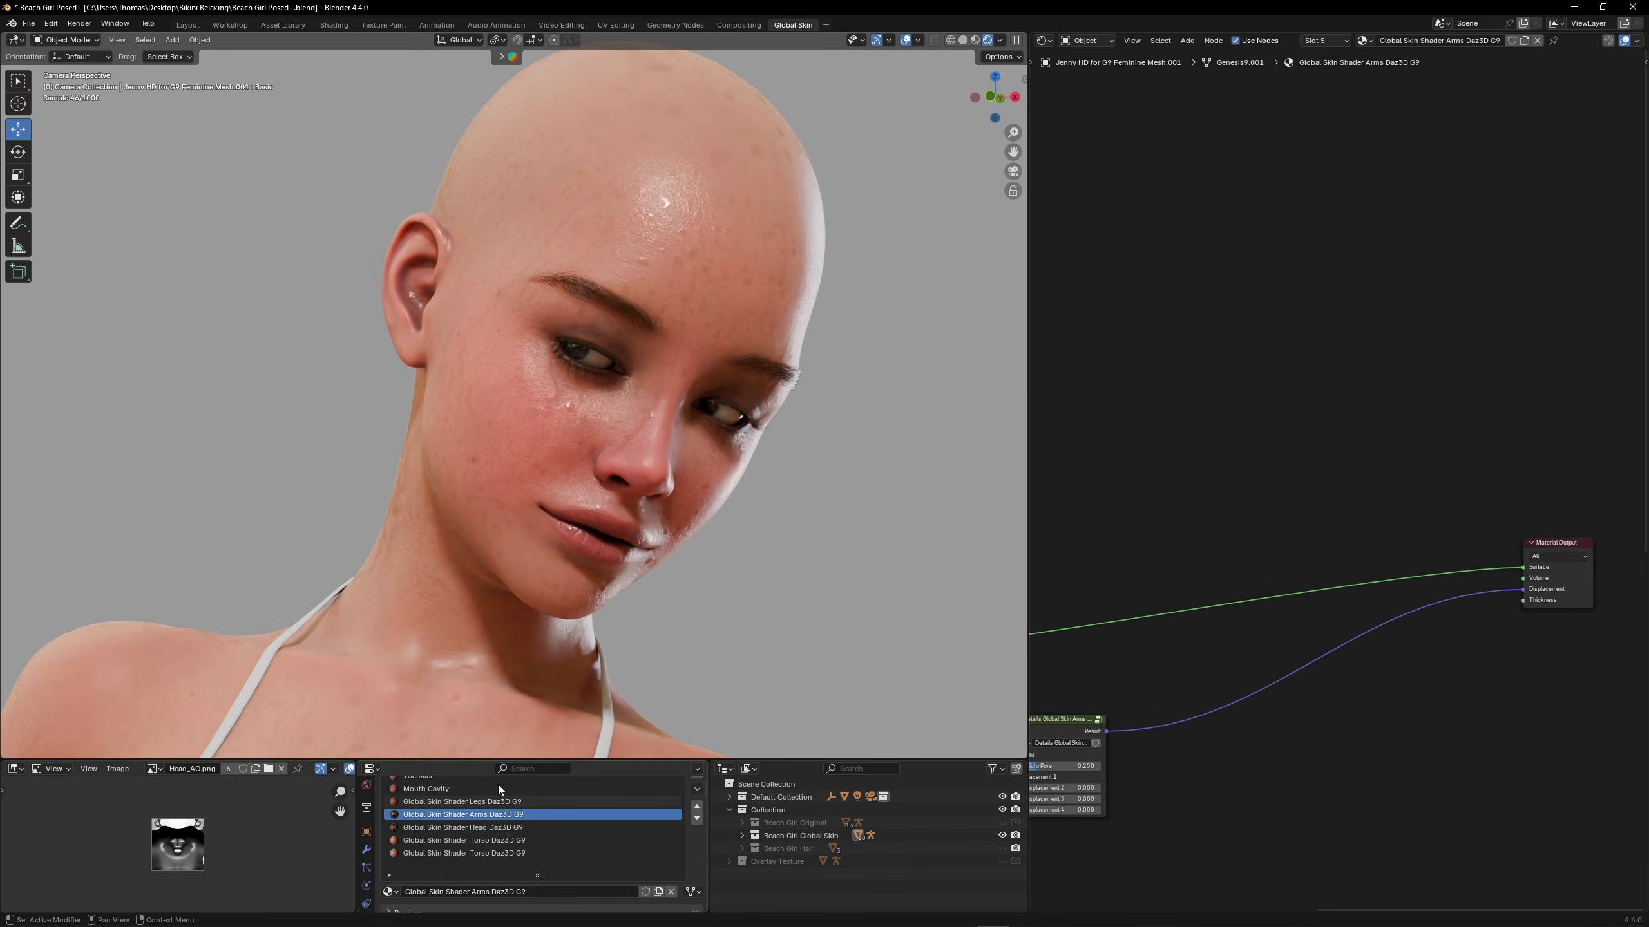
Paste the streak texture and the Water Skin group into the Global Skin Shader Arms Daz3D G9 material, above the existing nodes
scroll(654, 376, down, 3)
scroll(780, 441, up, 6)
shift+middle_drag(780, 444, 614, 411)
key(ctrl+v)
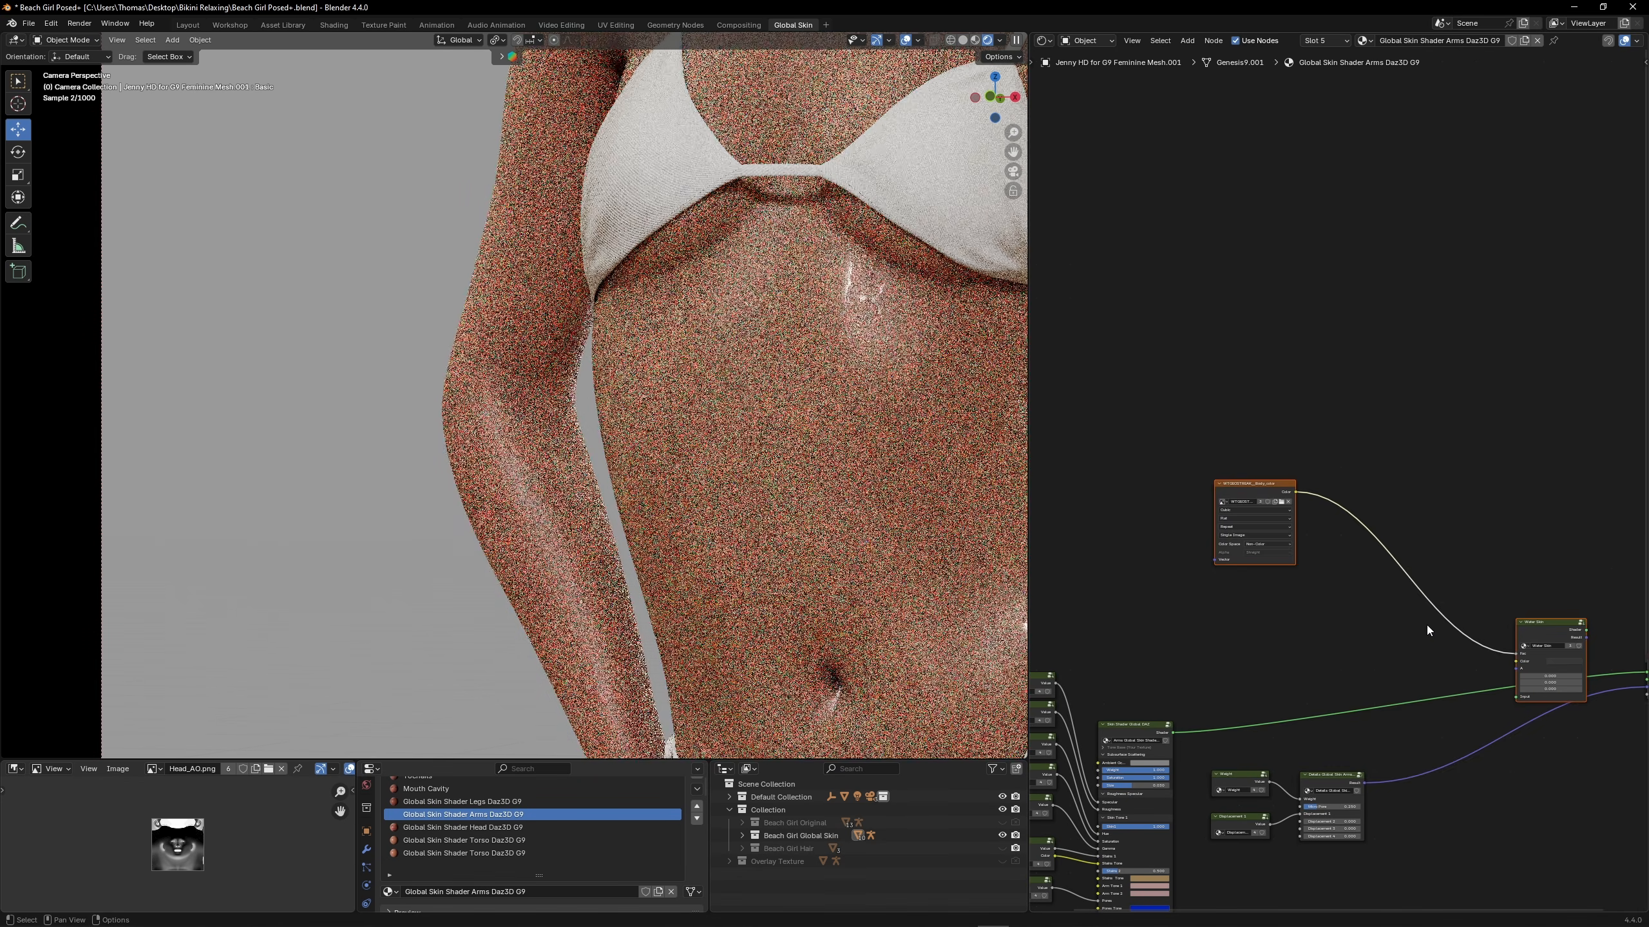
drag(1525, 620, 1463, 584)
click(1356, 539)
Switch the arms material's streak texture to the image WTGEOSTREAK__Arms_color
drag(1227, 467, 1268, 499)
scroll(1311, 577, up, 5)
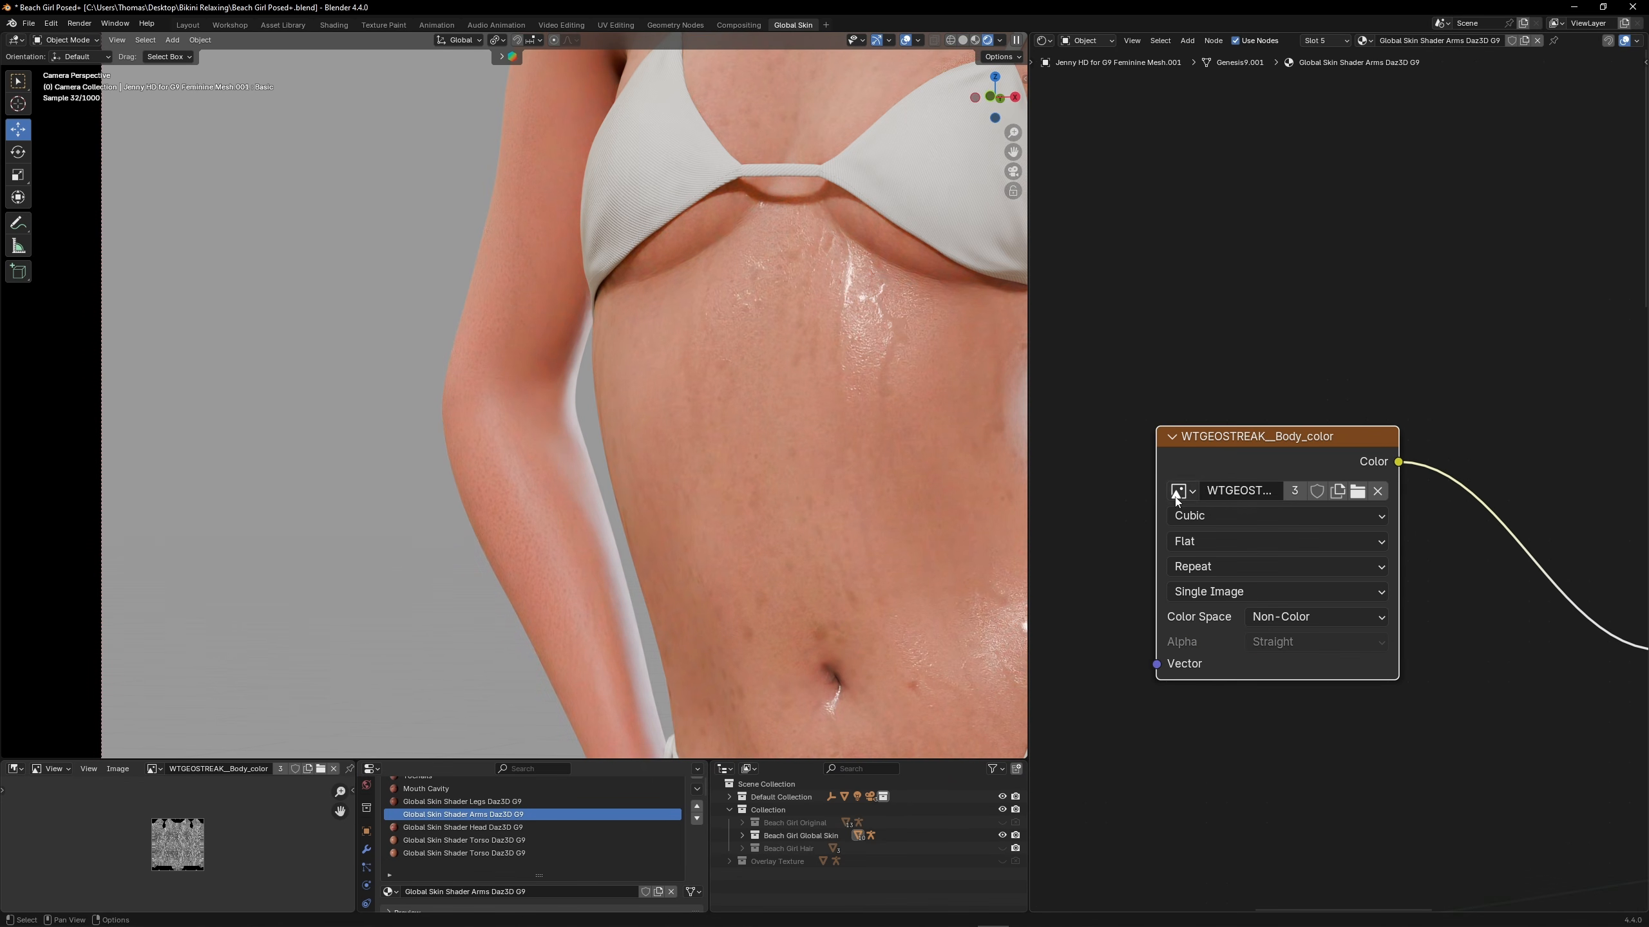
click(1181, 491)
click(1408, 540)
scroll(1398, 578, down, 5)
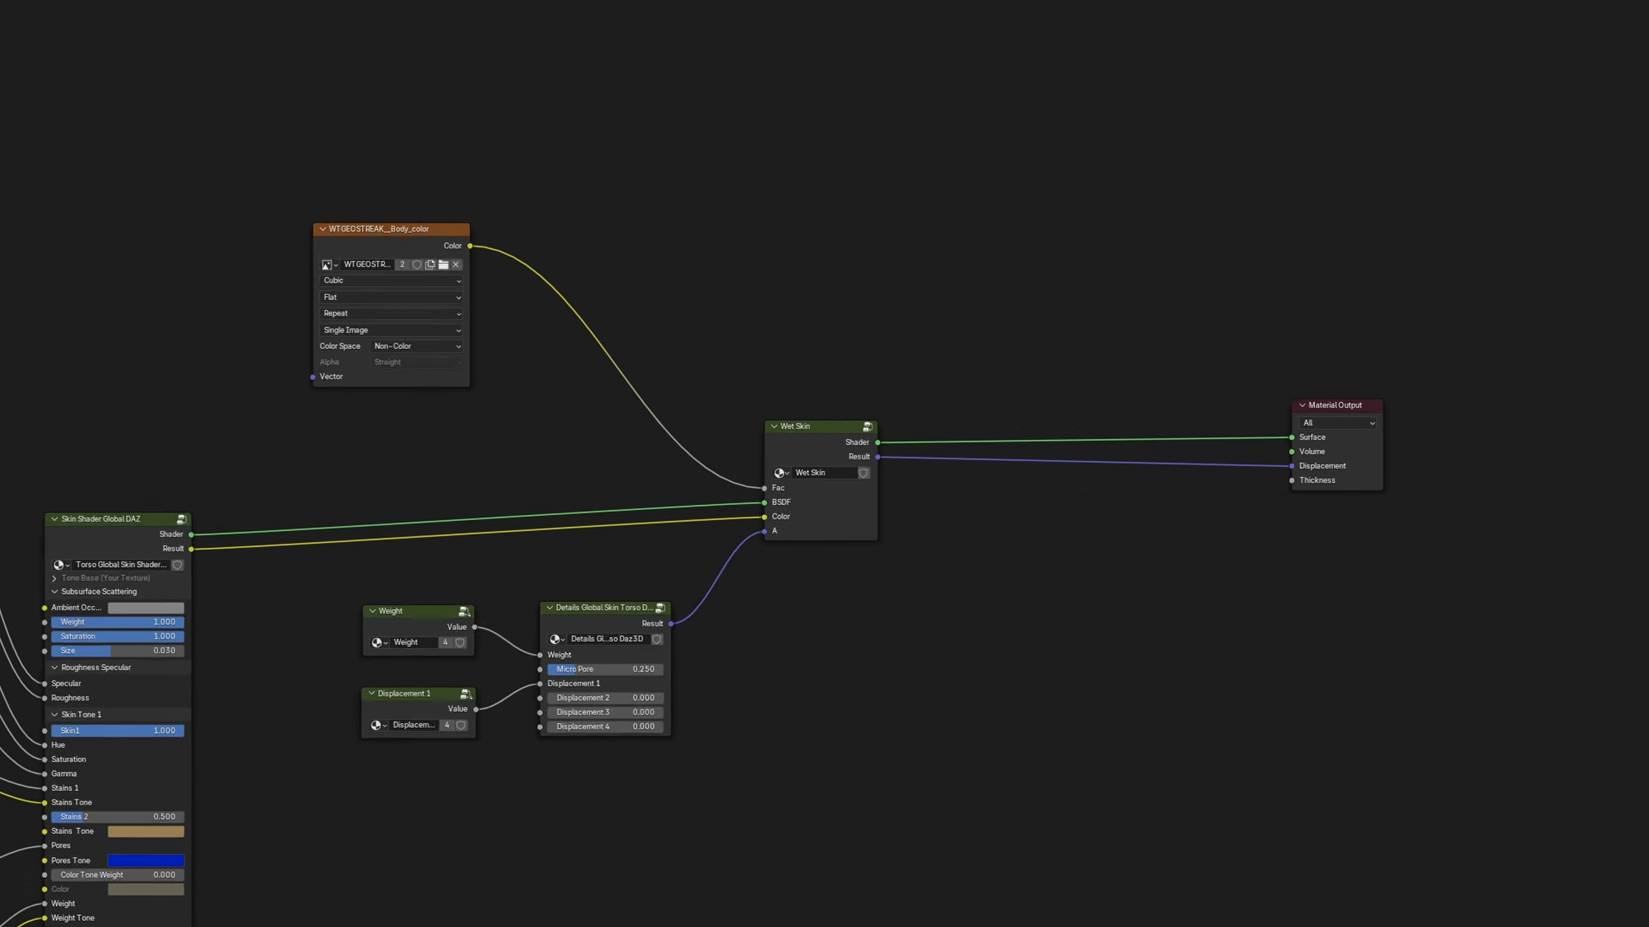
Inside the wet skin group, unlink the DAZ Top Coat's Color, set it to a dark red, and lower its Specular0
drag(837, 53, 876, 204)
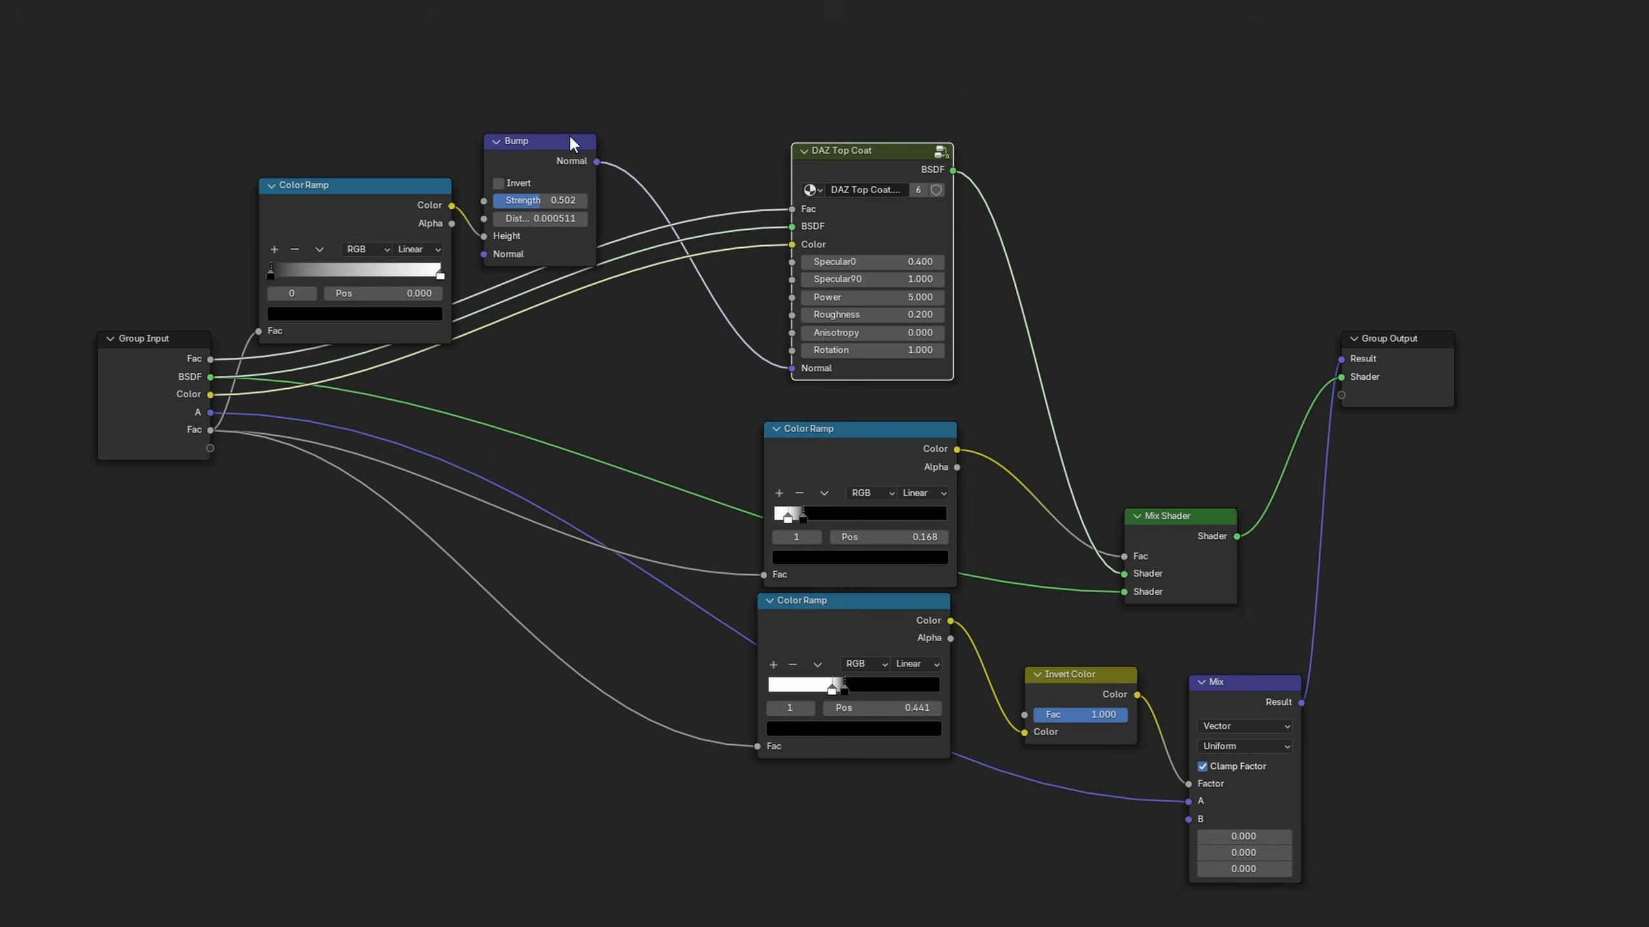
drag(539, 175, 544, 68)
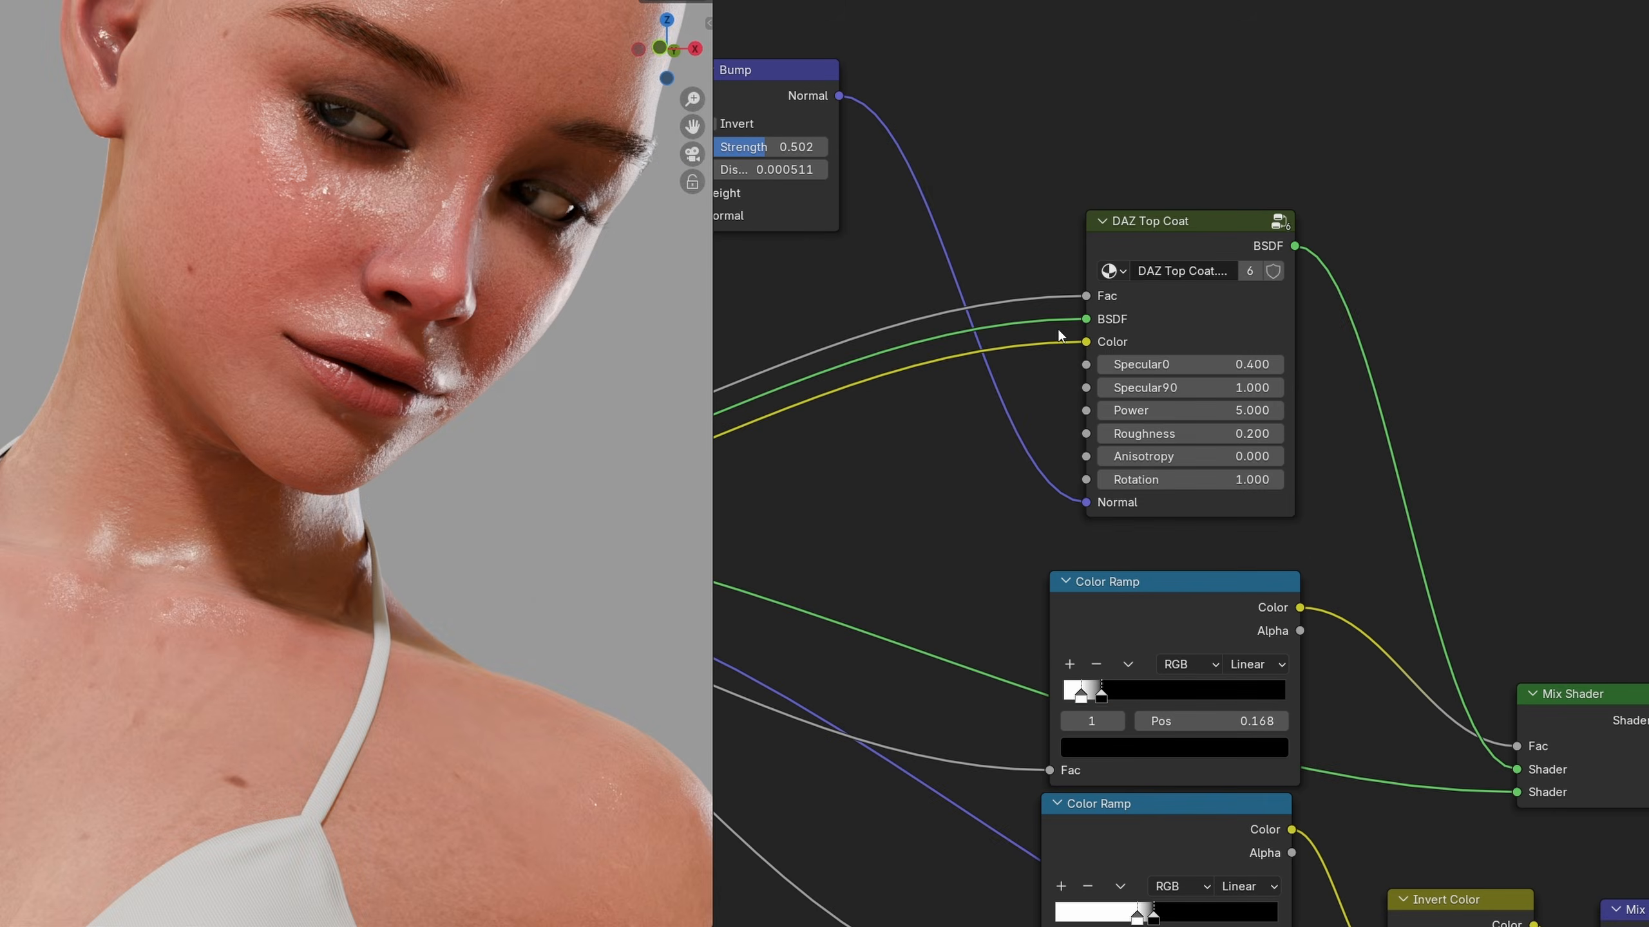
ctrl+right_drag(1058, 366, 1058, 367)
click(1230, 341)
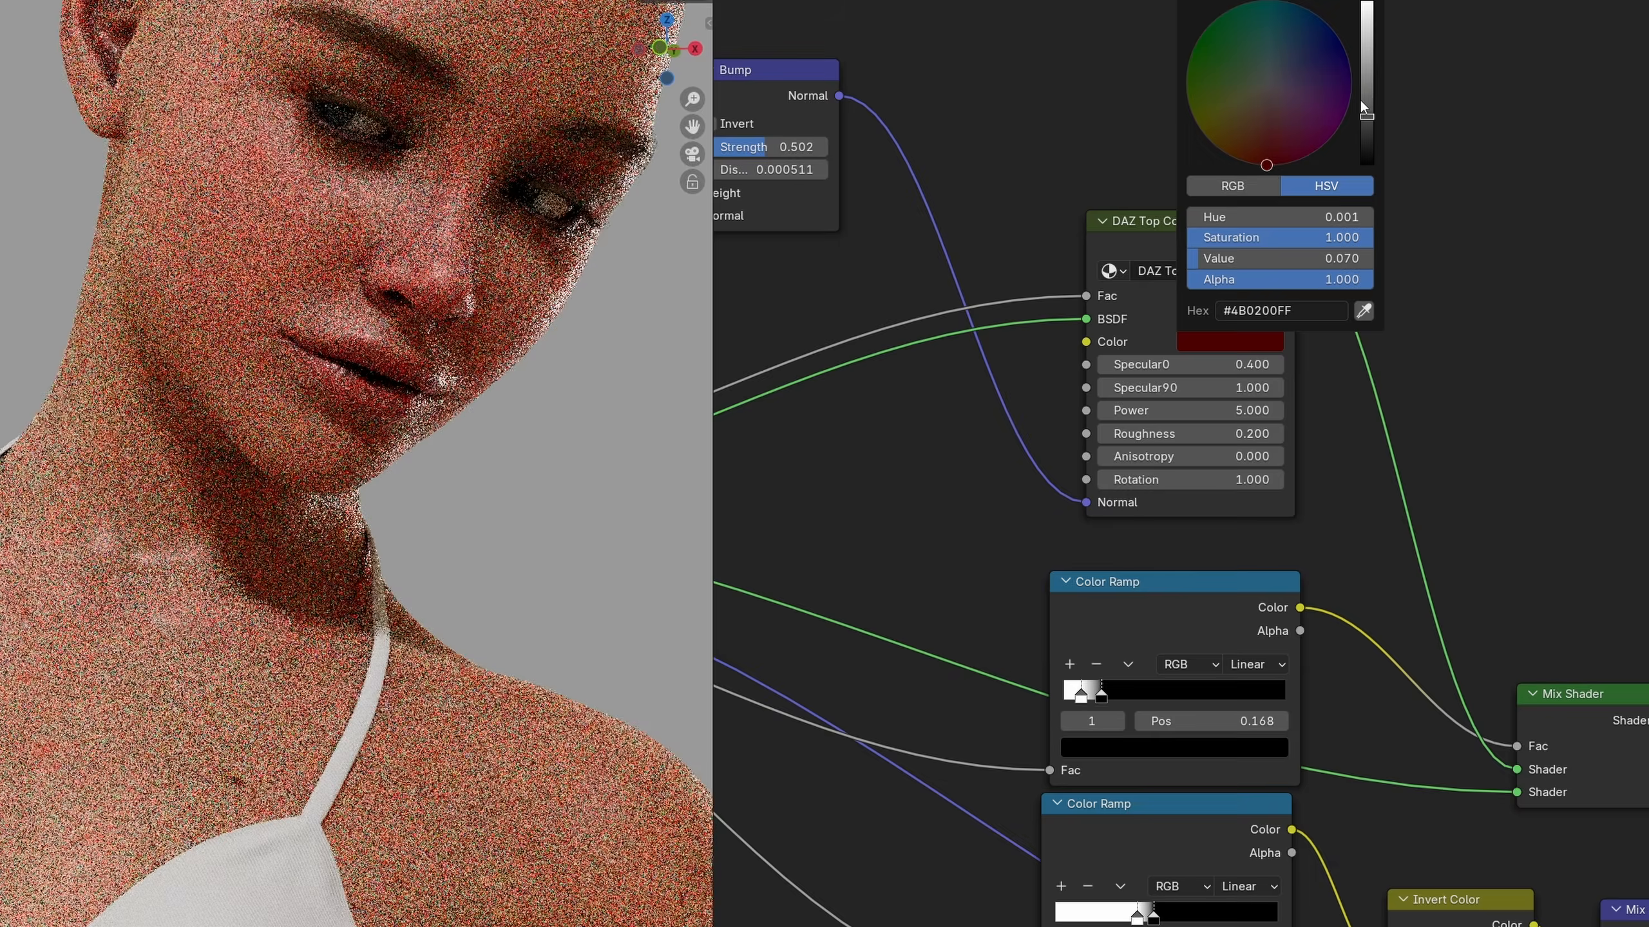
drag(1215, 371, 1159, 371)
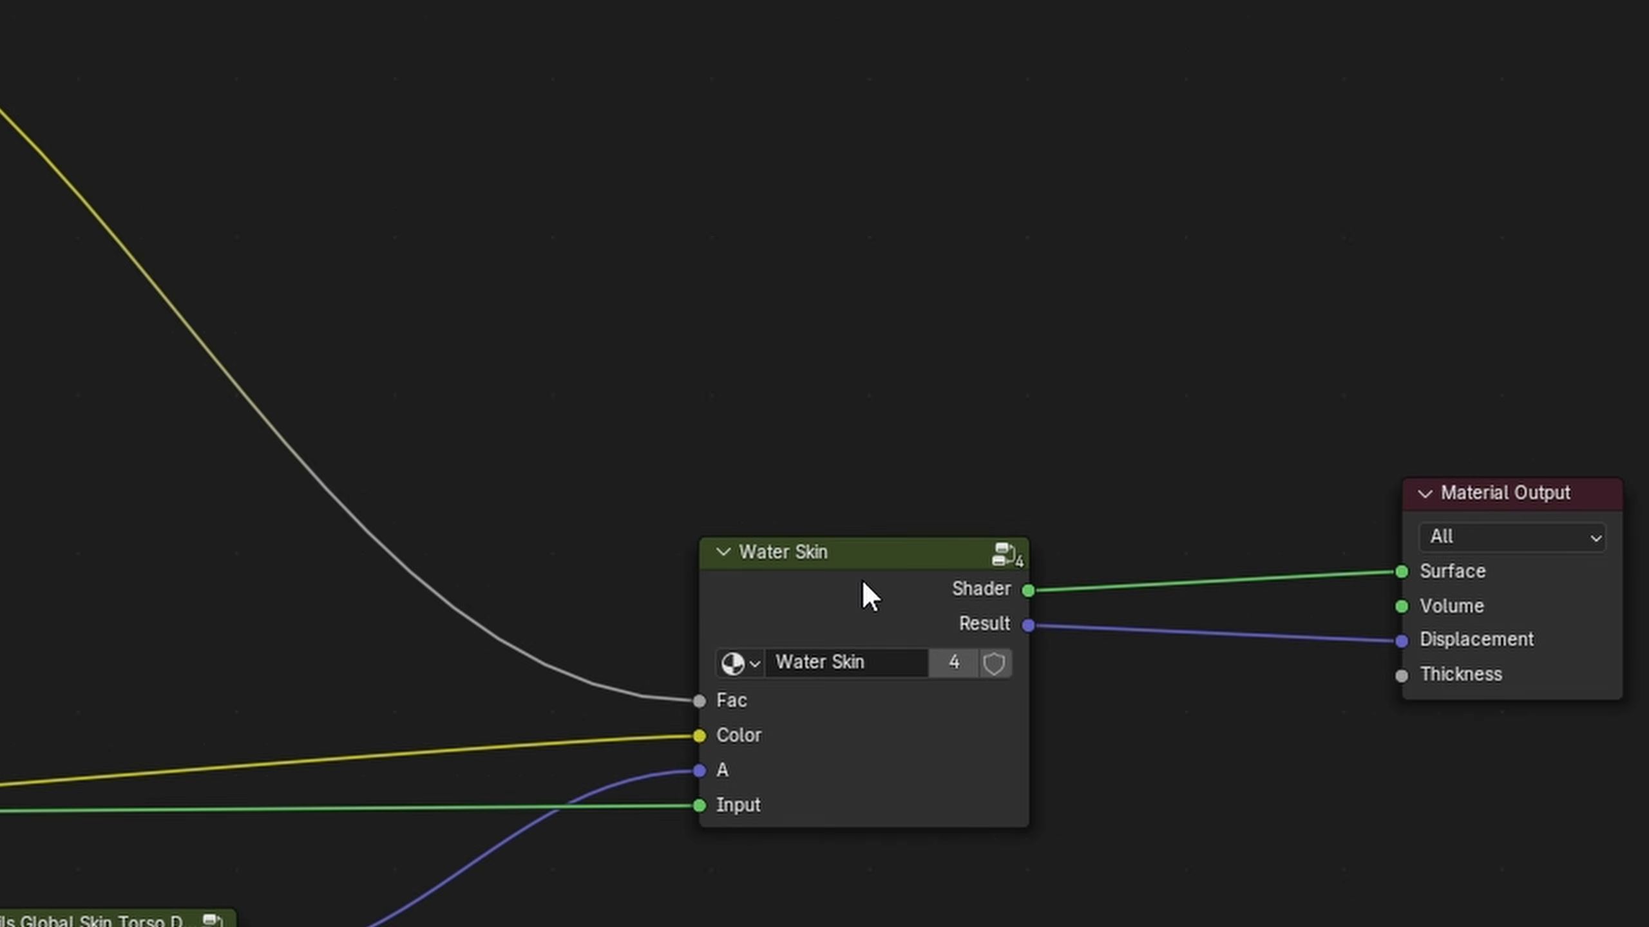
Copy the Water Skin group and paste the duplicate directly above the original
click(860, 577)
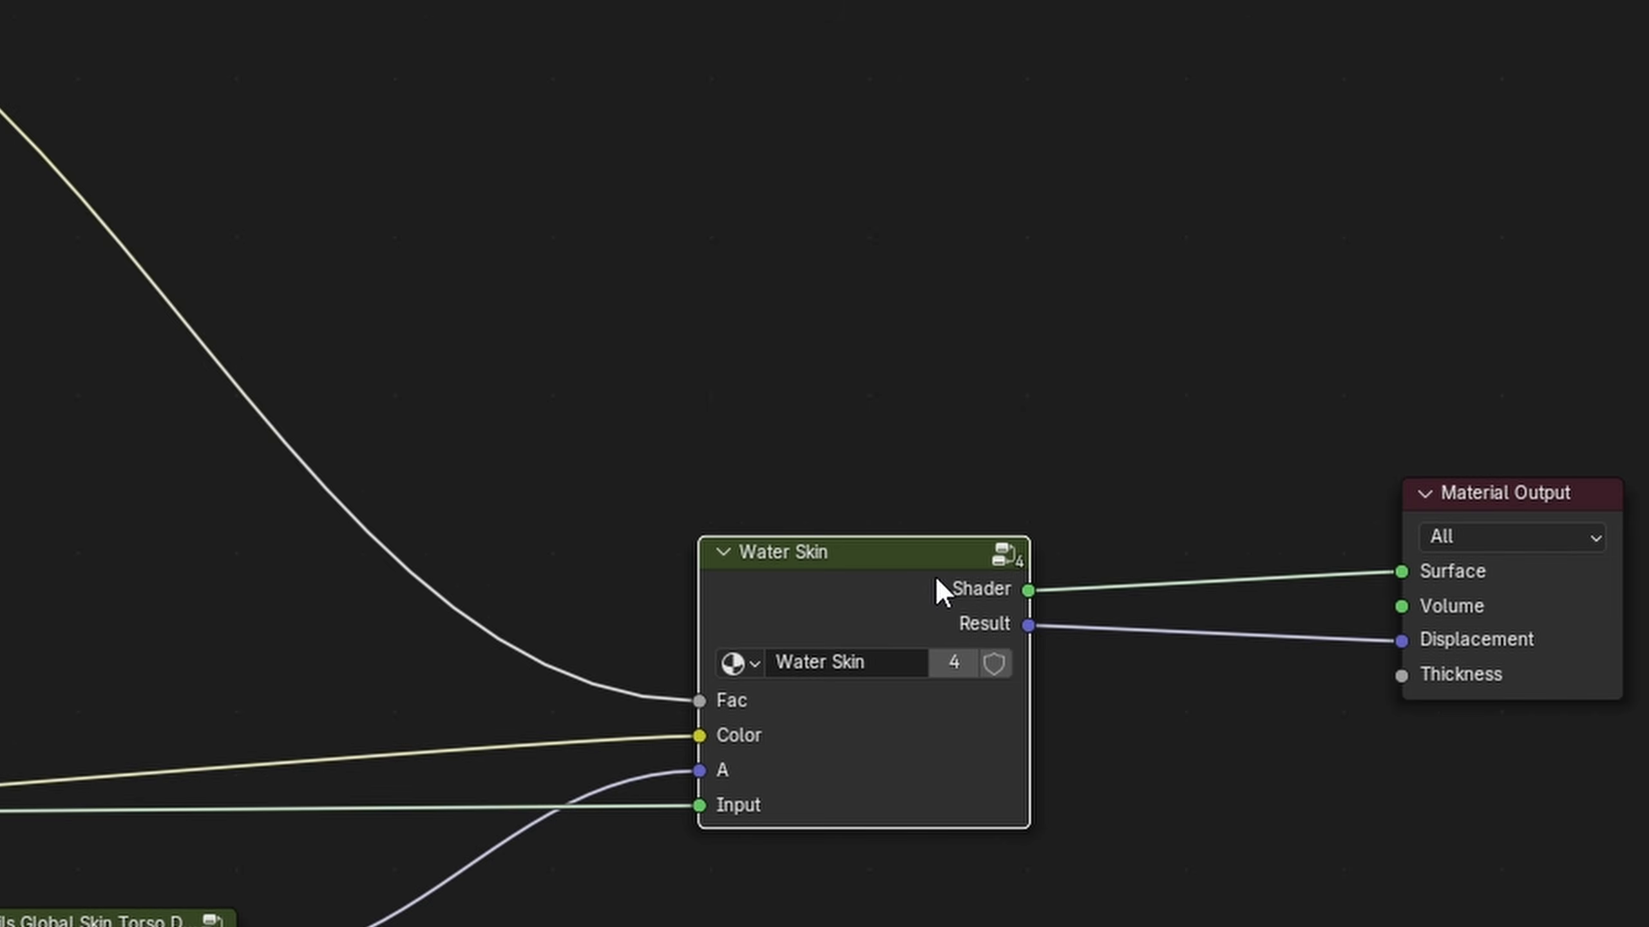
right_click(953, 582)
click(923, 579)
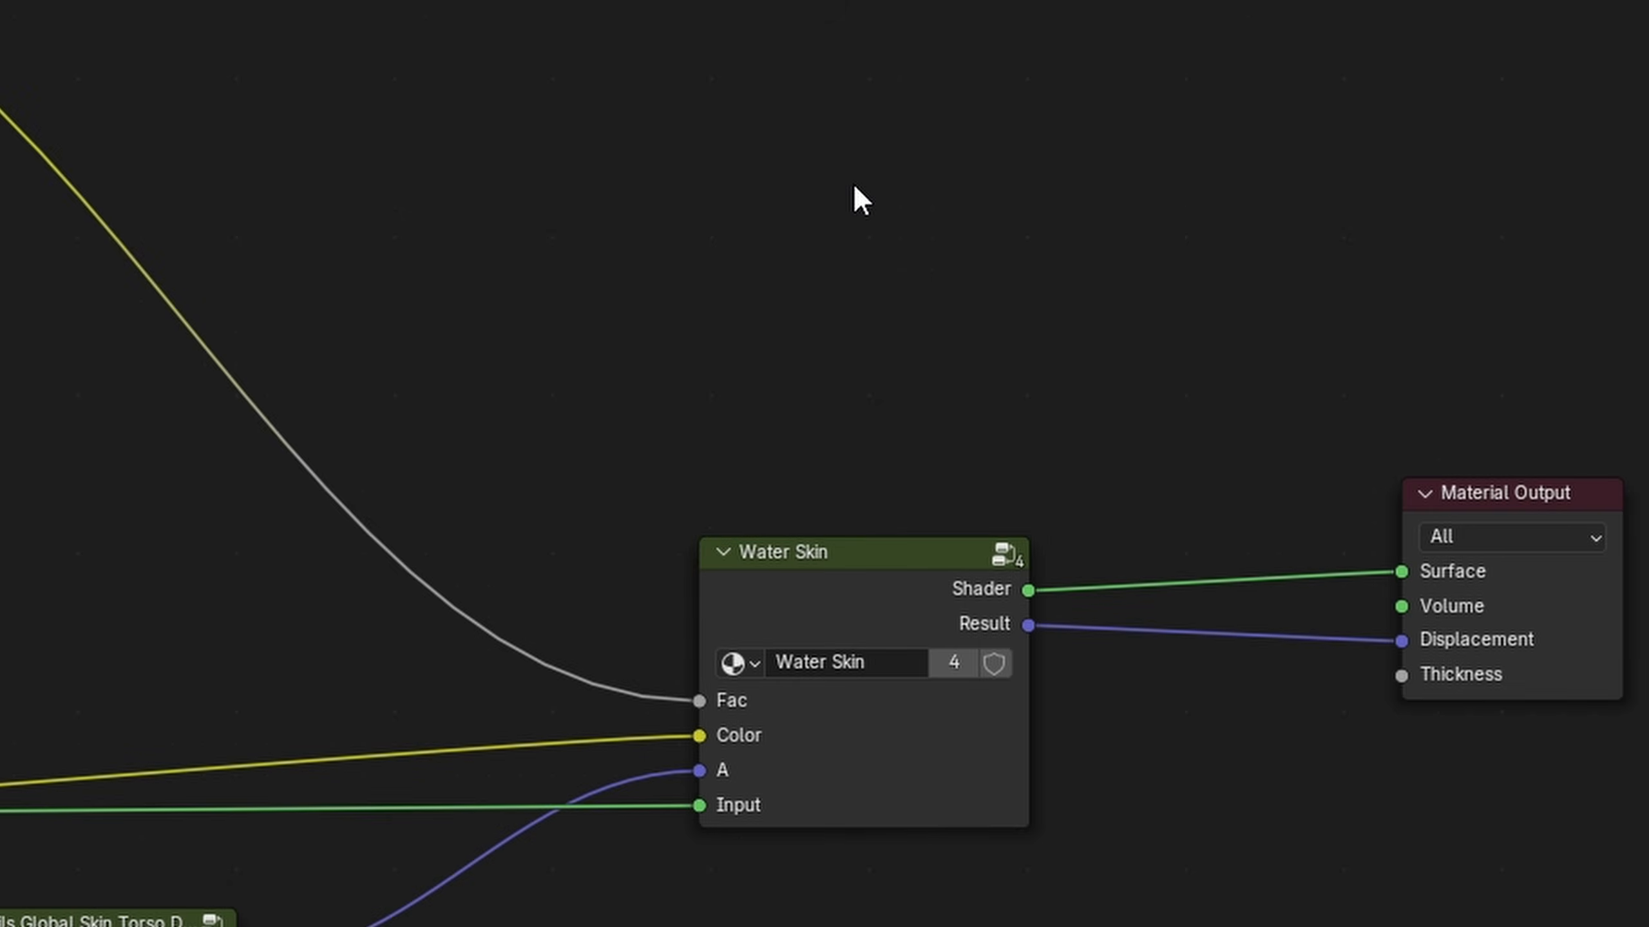
key(ctrl+v)
drag(871, 130, 875, 197)
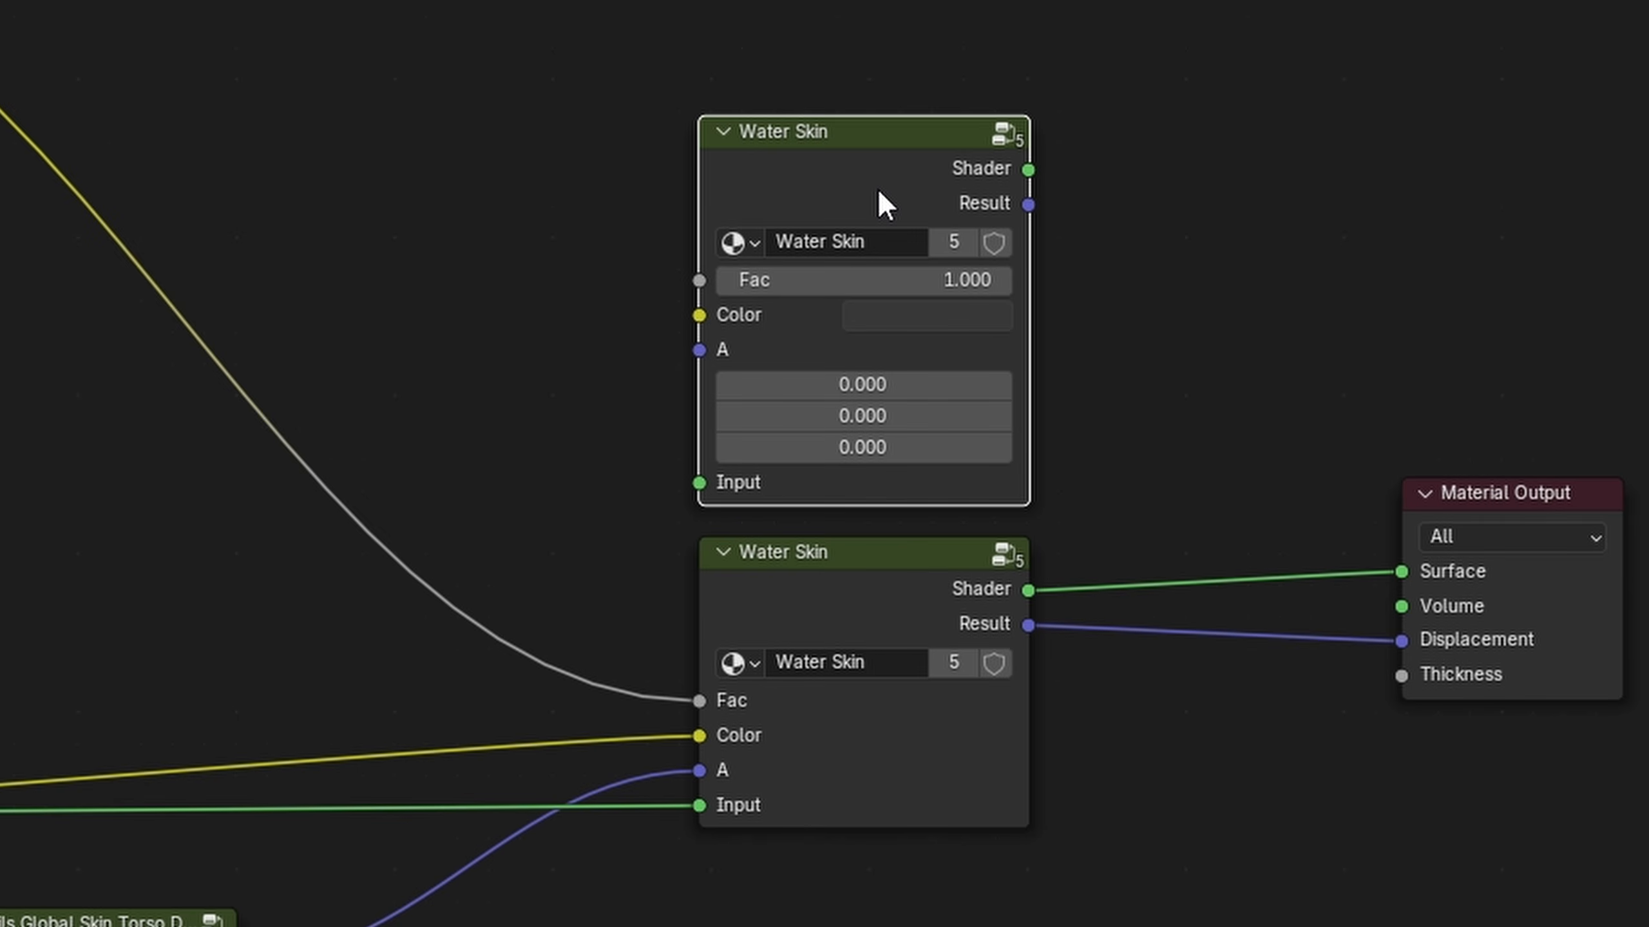
Make the duplicated group single-user and replace the .001 suffix in its name with Backup
click(962, 244)
click(870, 240)
drag(865, 239, 1057, 234)
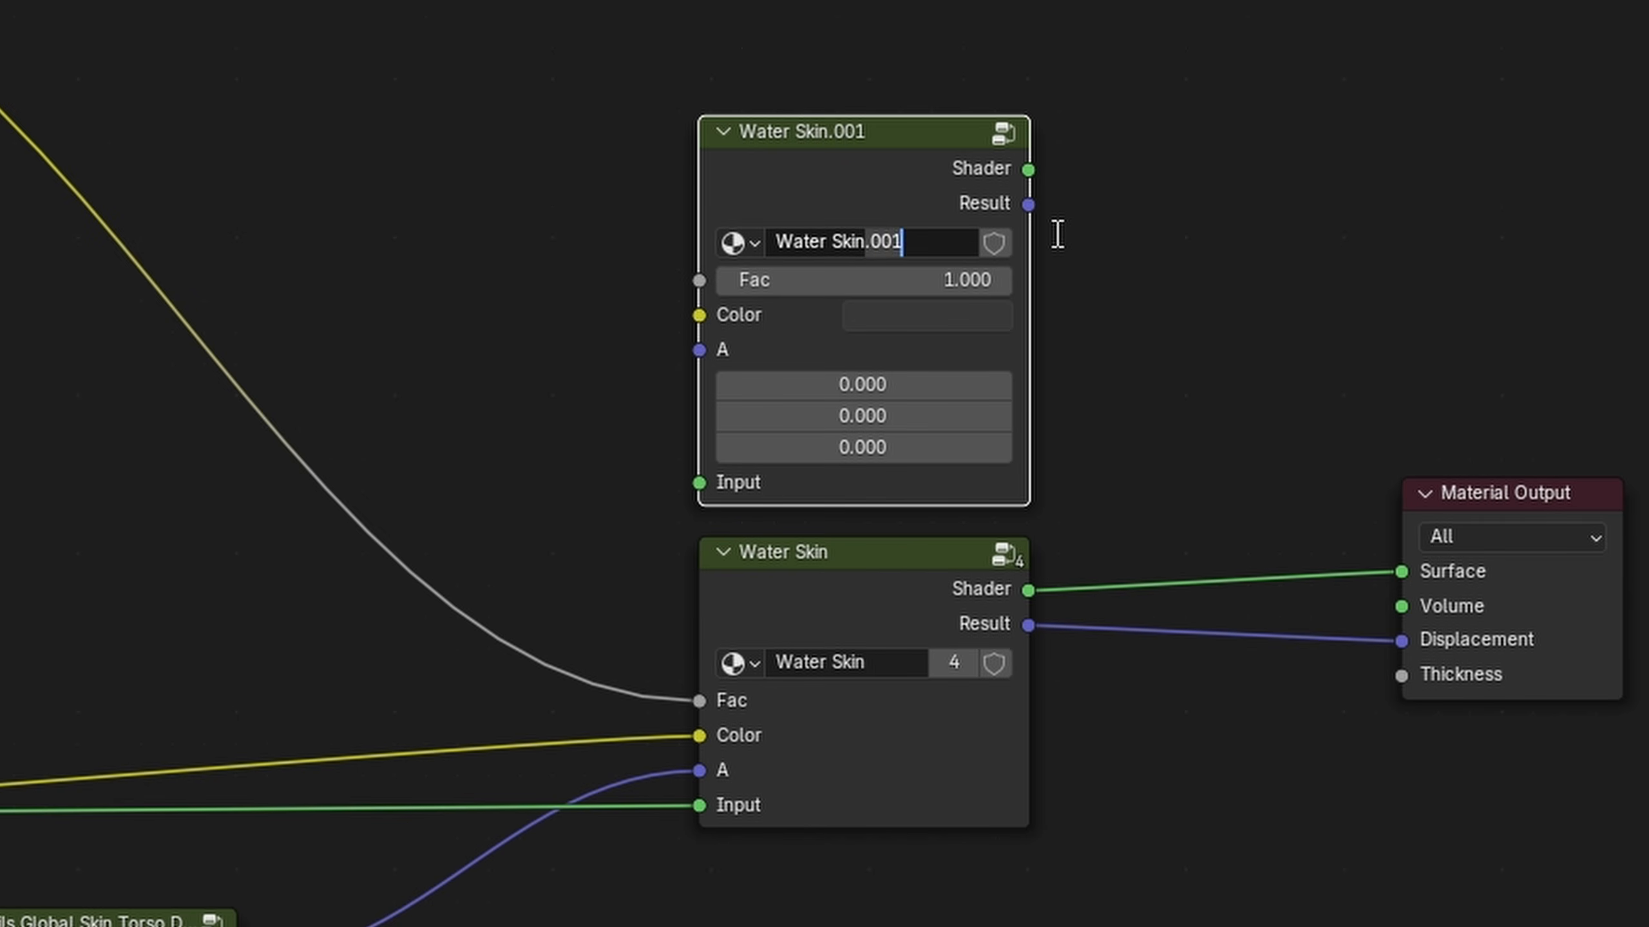
text(Backup)
key(Return)
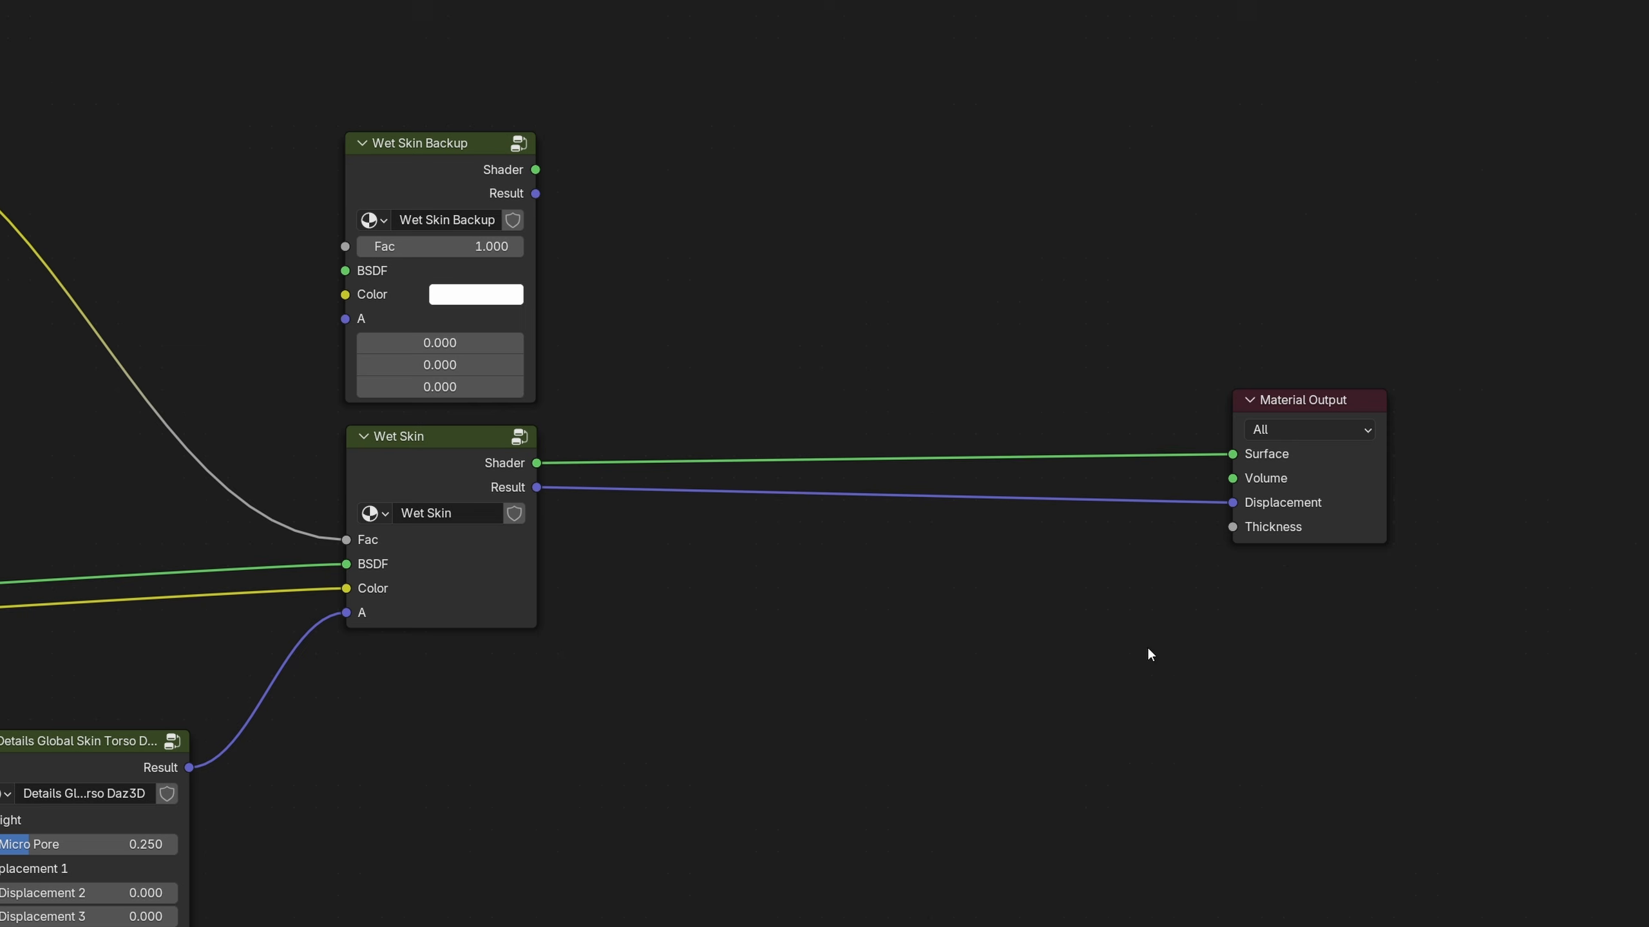
Add a Mix Shader node between the Wet Skin groups and the Material Output
key(shift+a)
text(mix)
click(965, 378)
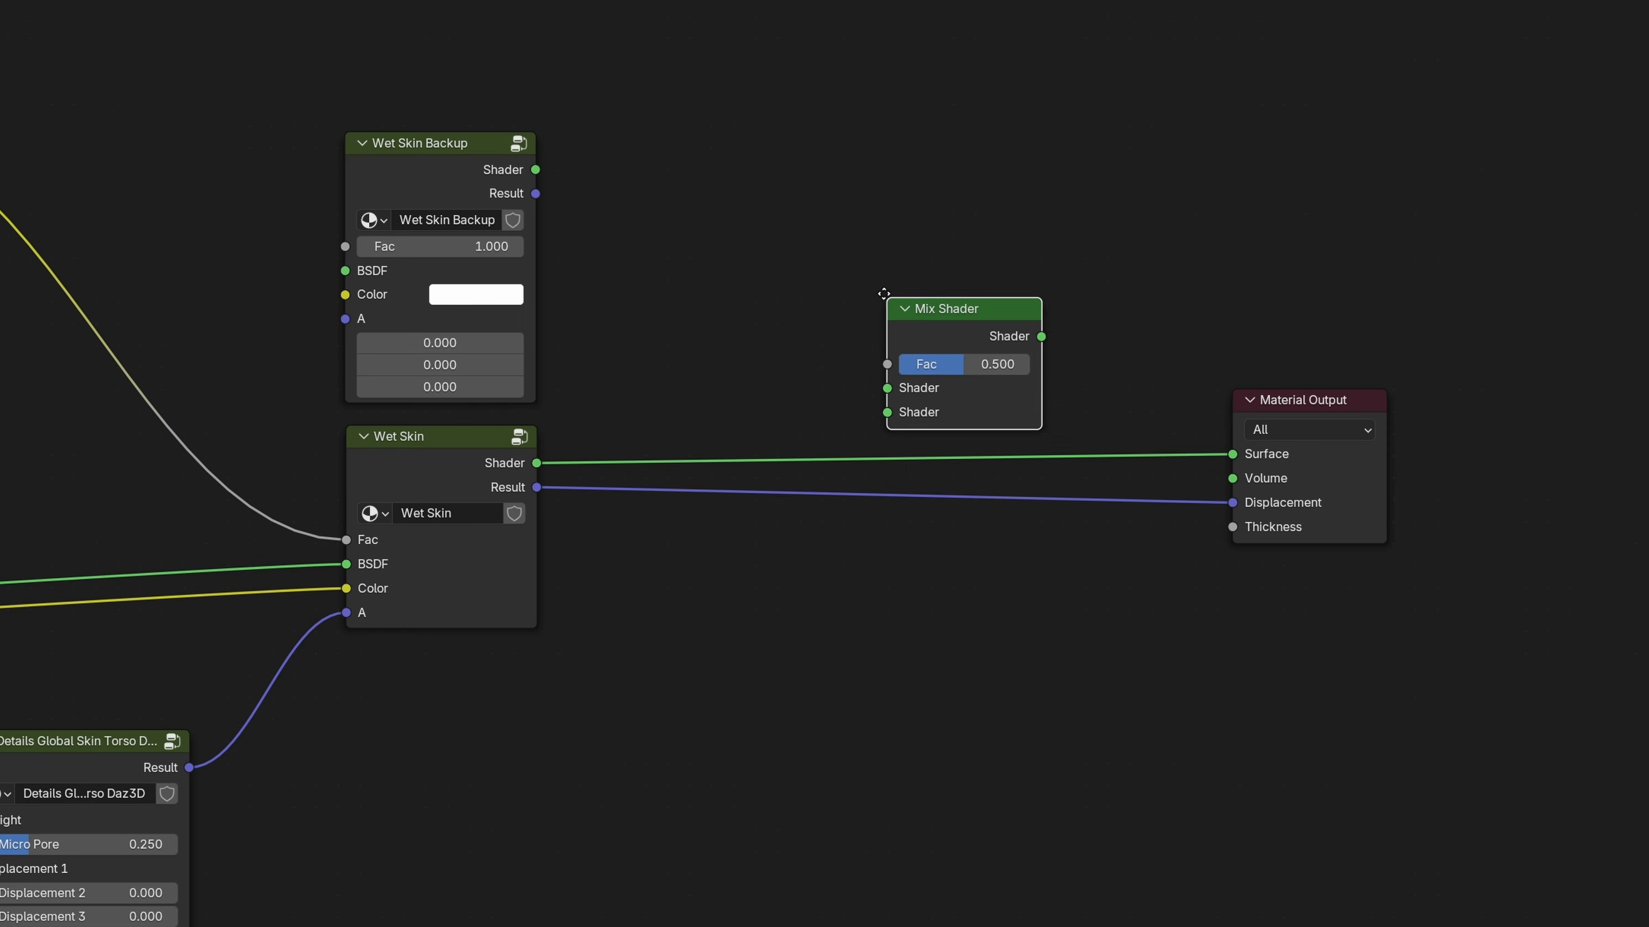
click(837, 268)
Add a Mix node below the Mix Shader and set its data type to Vector
key(shift+a)
text(mix)
key(Return)
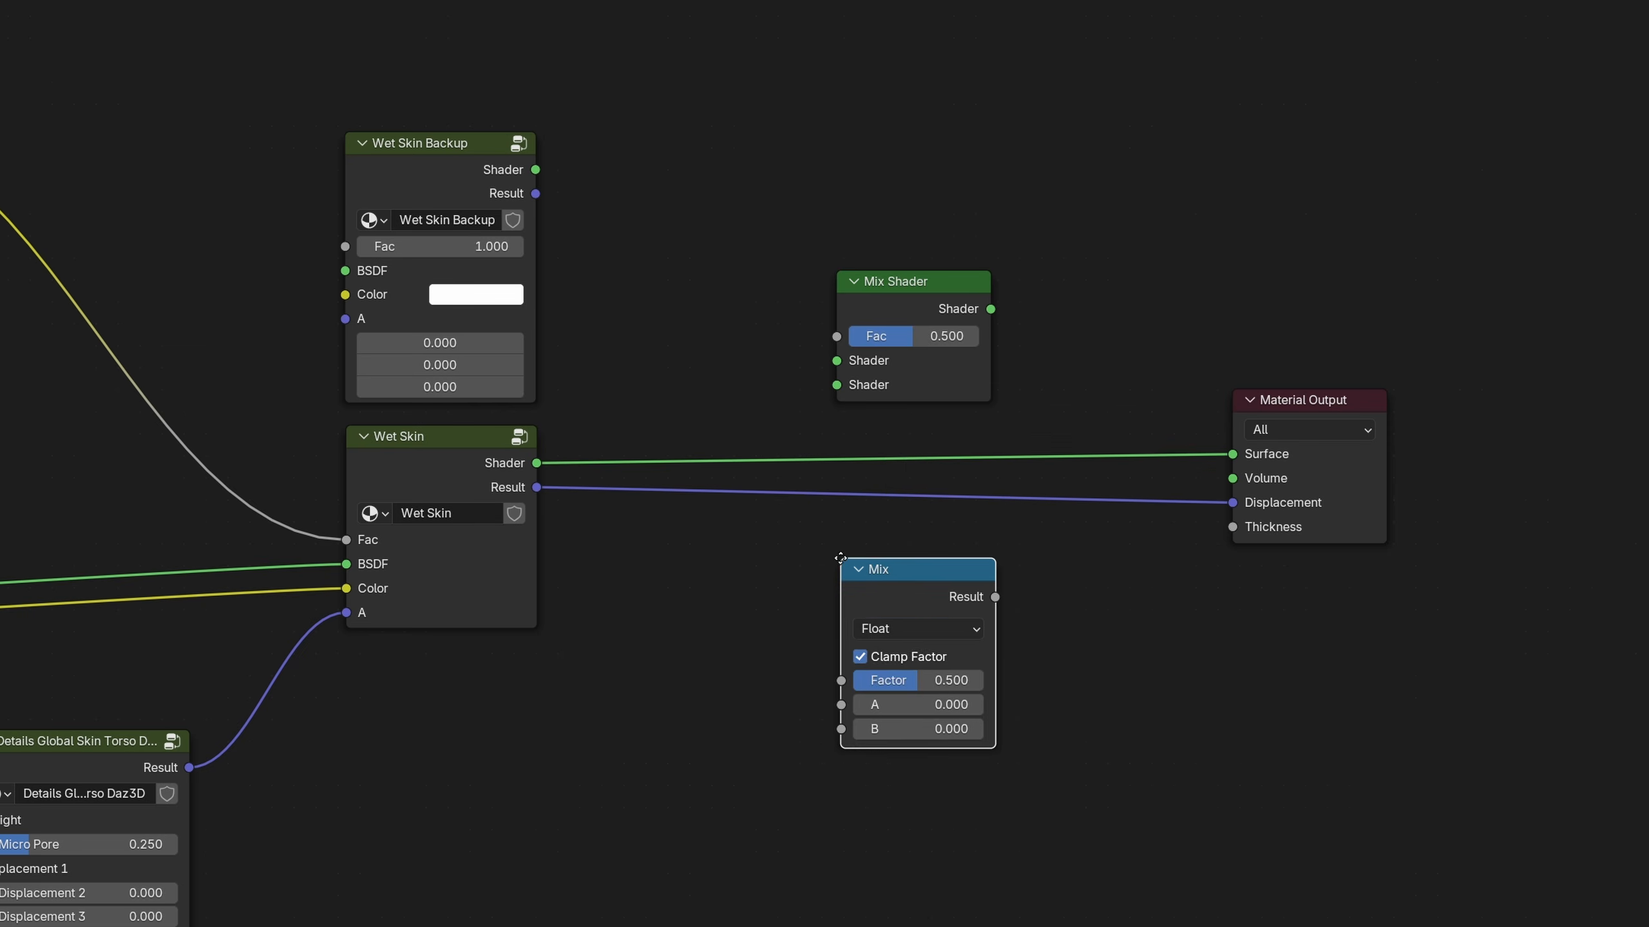
click(840, 557)
click(917, 628)
click(947, 708)
Link Wet Skin's Shader and Result to the first inputs of Mix Shader and Mix, and set both factors to 0
drag(536, 463, 826, 739)
drag(922, 708, 853, 670)
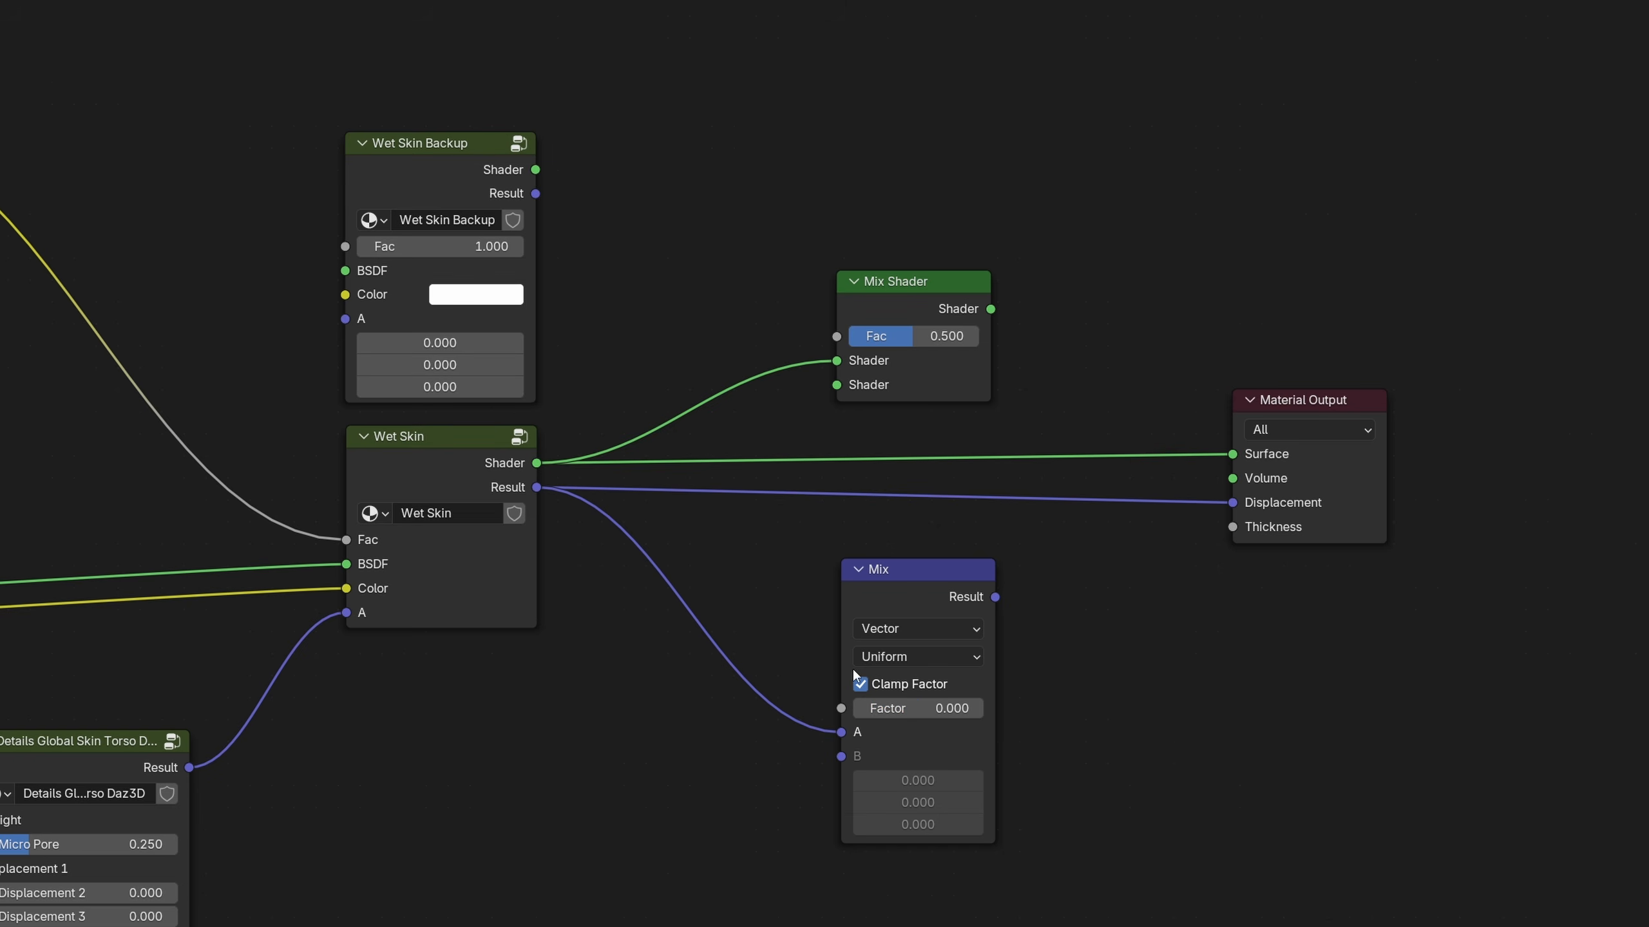
drag(934, 335, 772, 316)
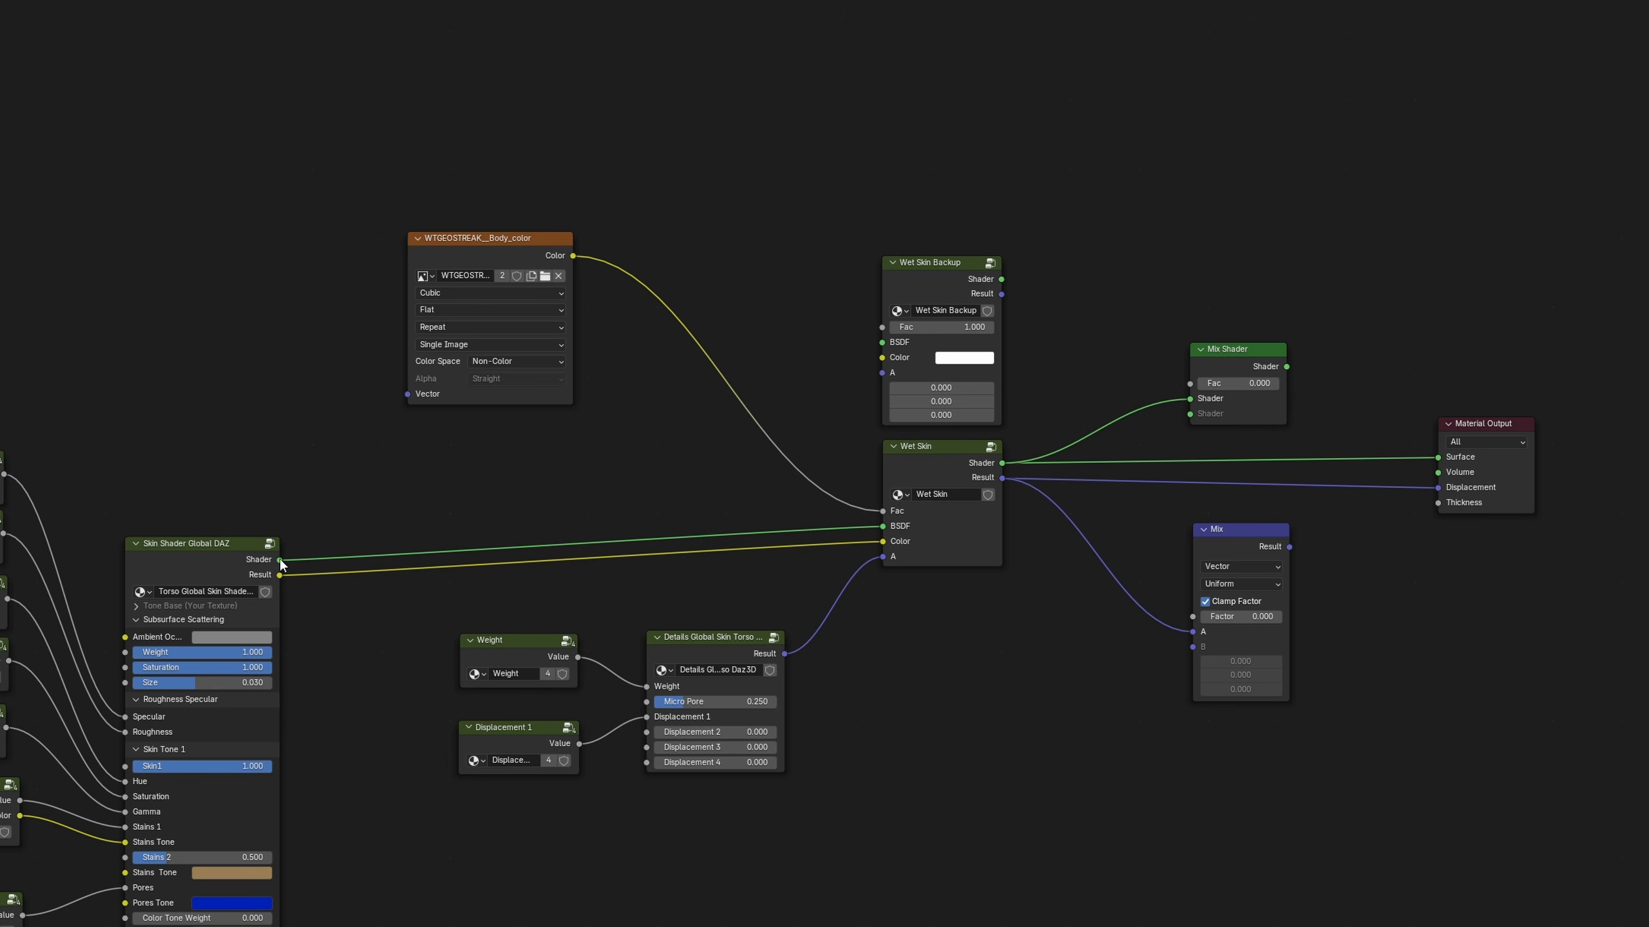
Link the original skin shader and displacement to the second mix inputs, and both mix outputs to the Material Output's Surface and Displacement
drag(280, 561, 1185, 416)
drag(852, 653, 1193, 647)
middle_drag(1363, 584, 890, 556)
scroll(909, 588, up, 5)
drag(820, 351, 1007, 448)
drag(785, 581, 969, 528)
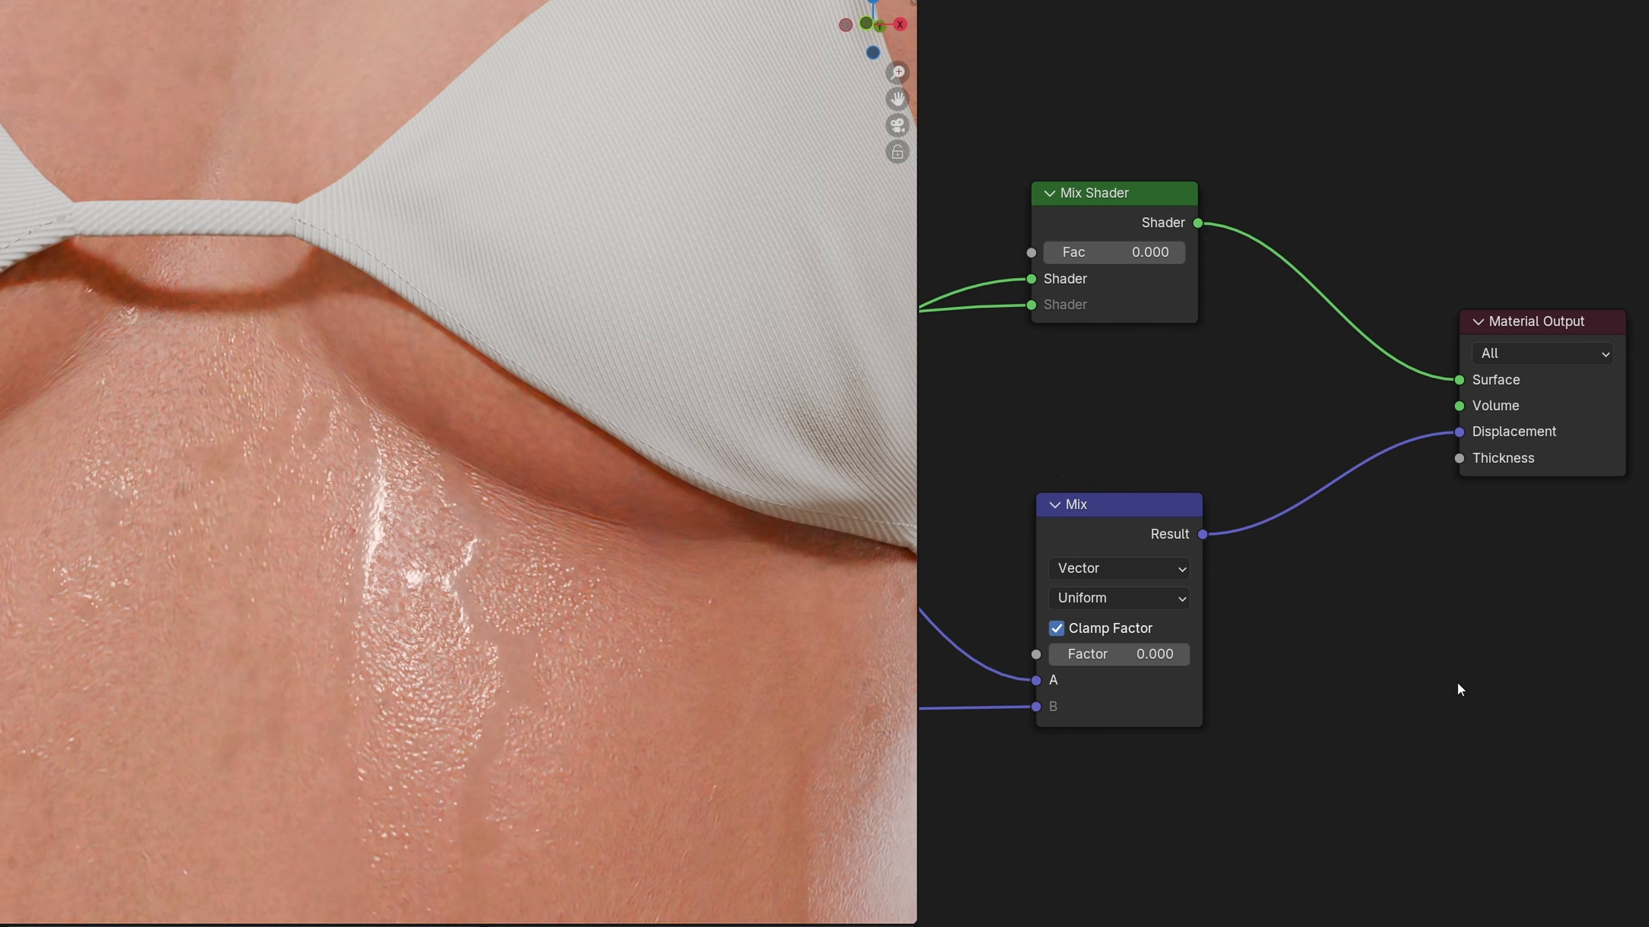
Compare dry and wet skin by setting both mix factors to 1 and returning them to 0
drag(1074, 252, 1162, 252)
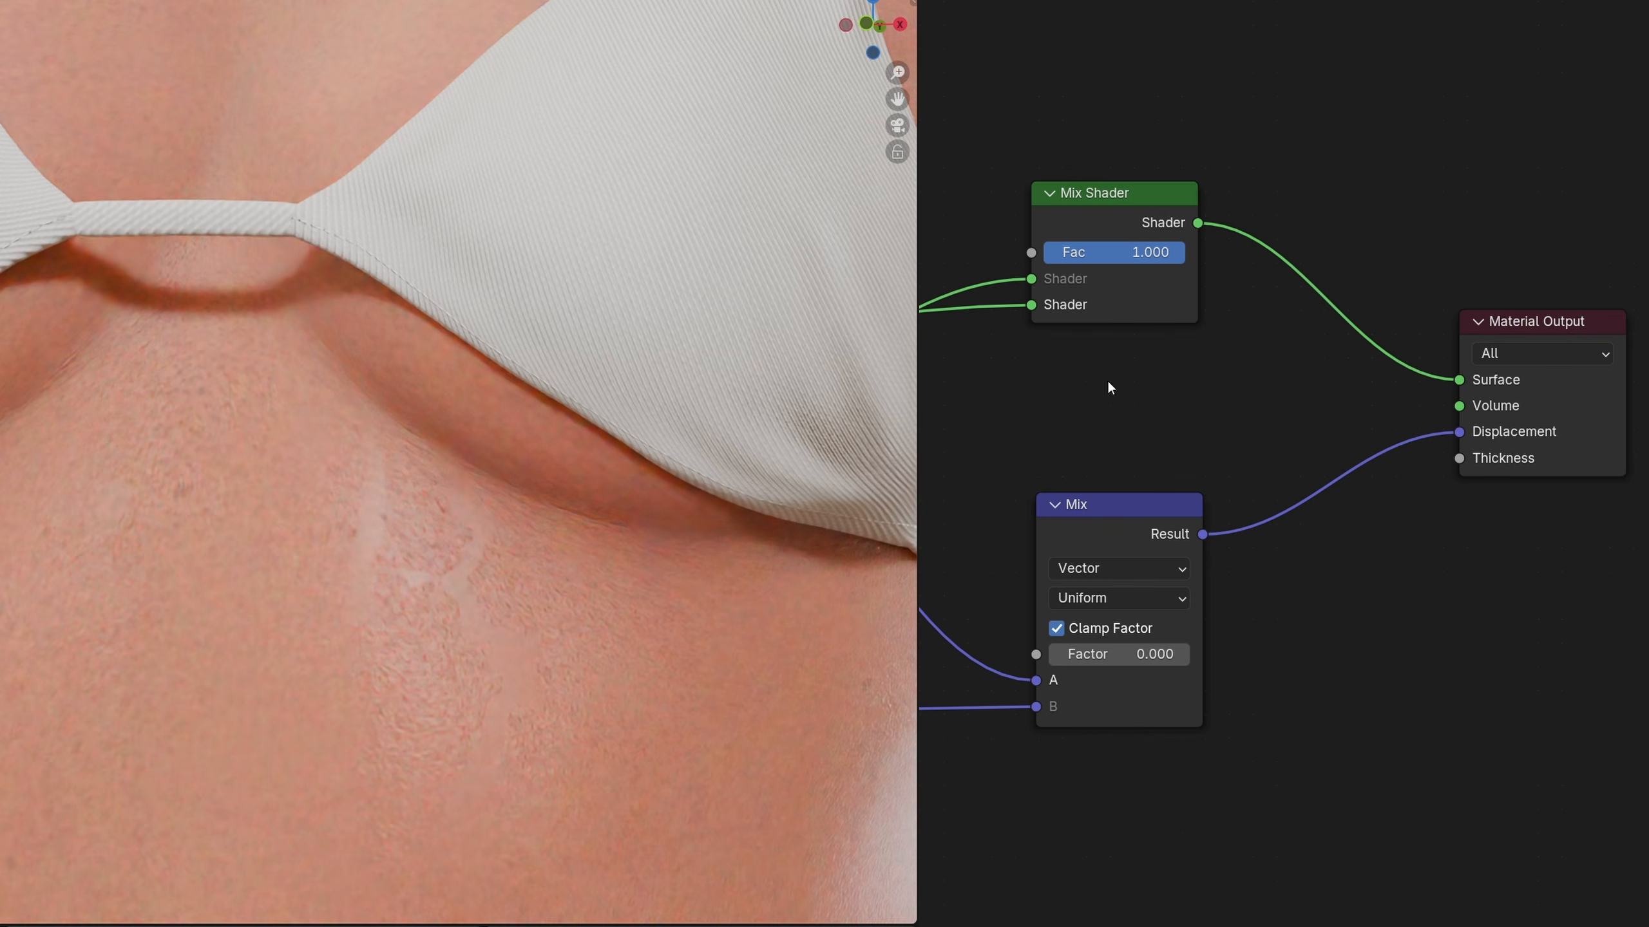
drag(1087, 654, 1187, 654)
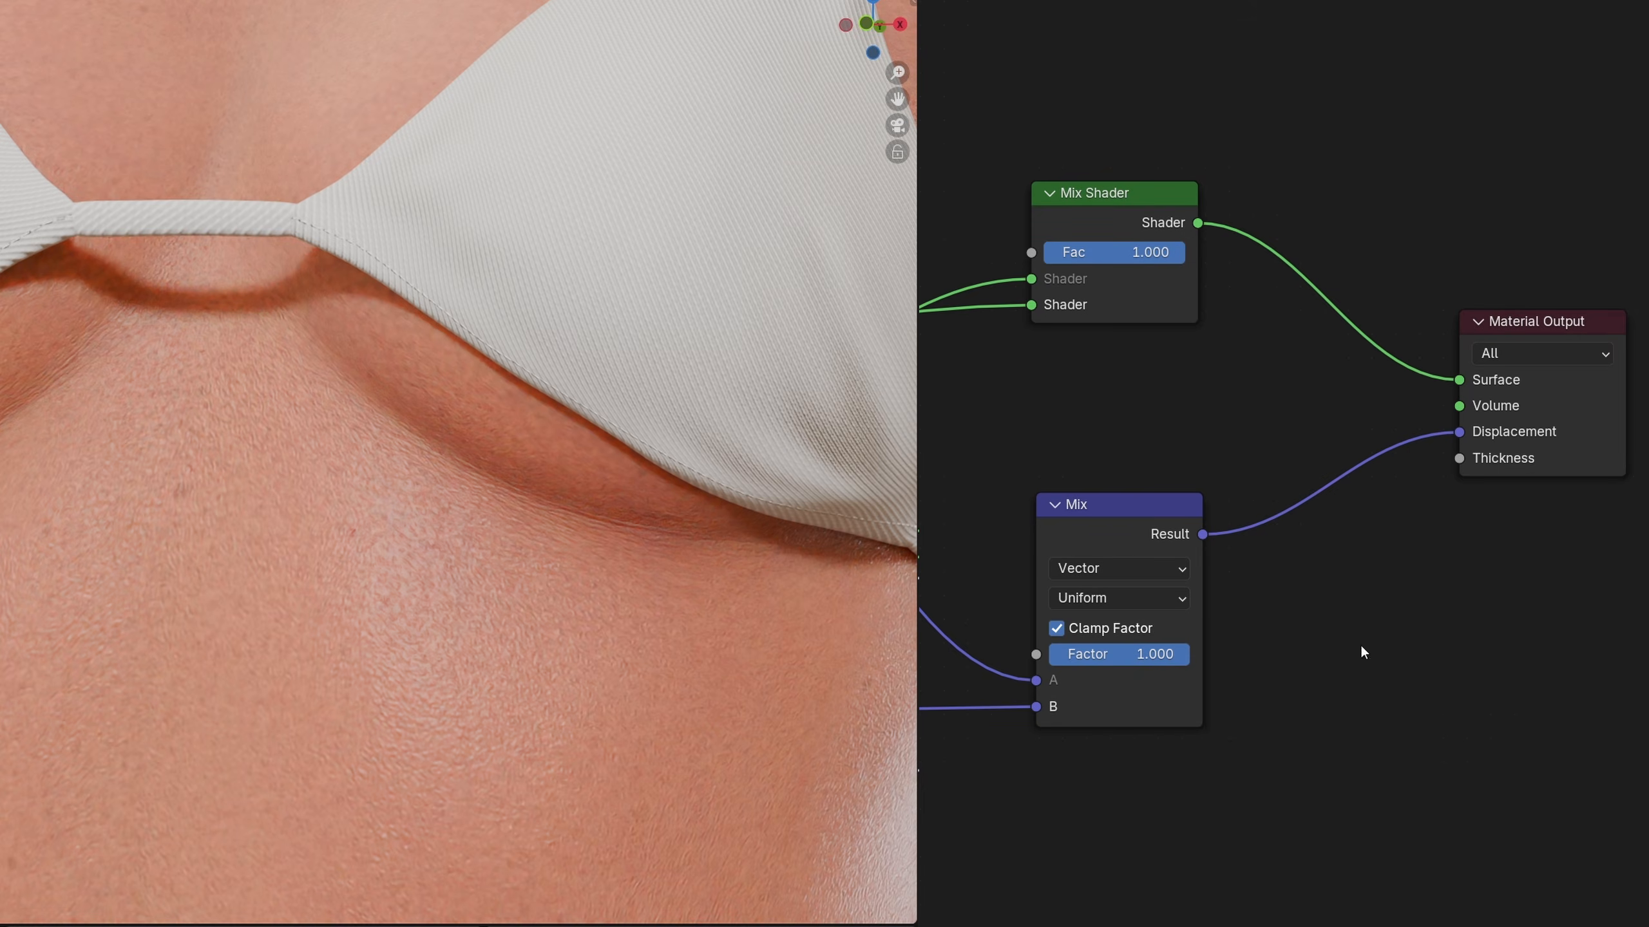
drag(1155, 253, 1055, 253)
drag(1158, 655, 1105, 657)
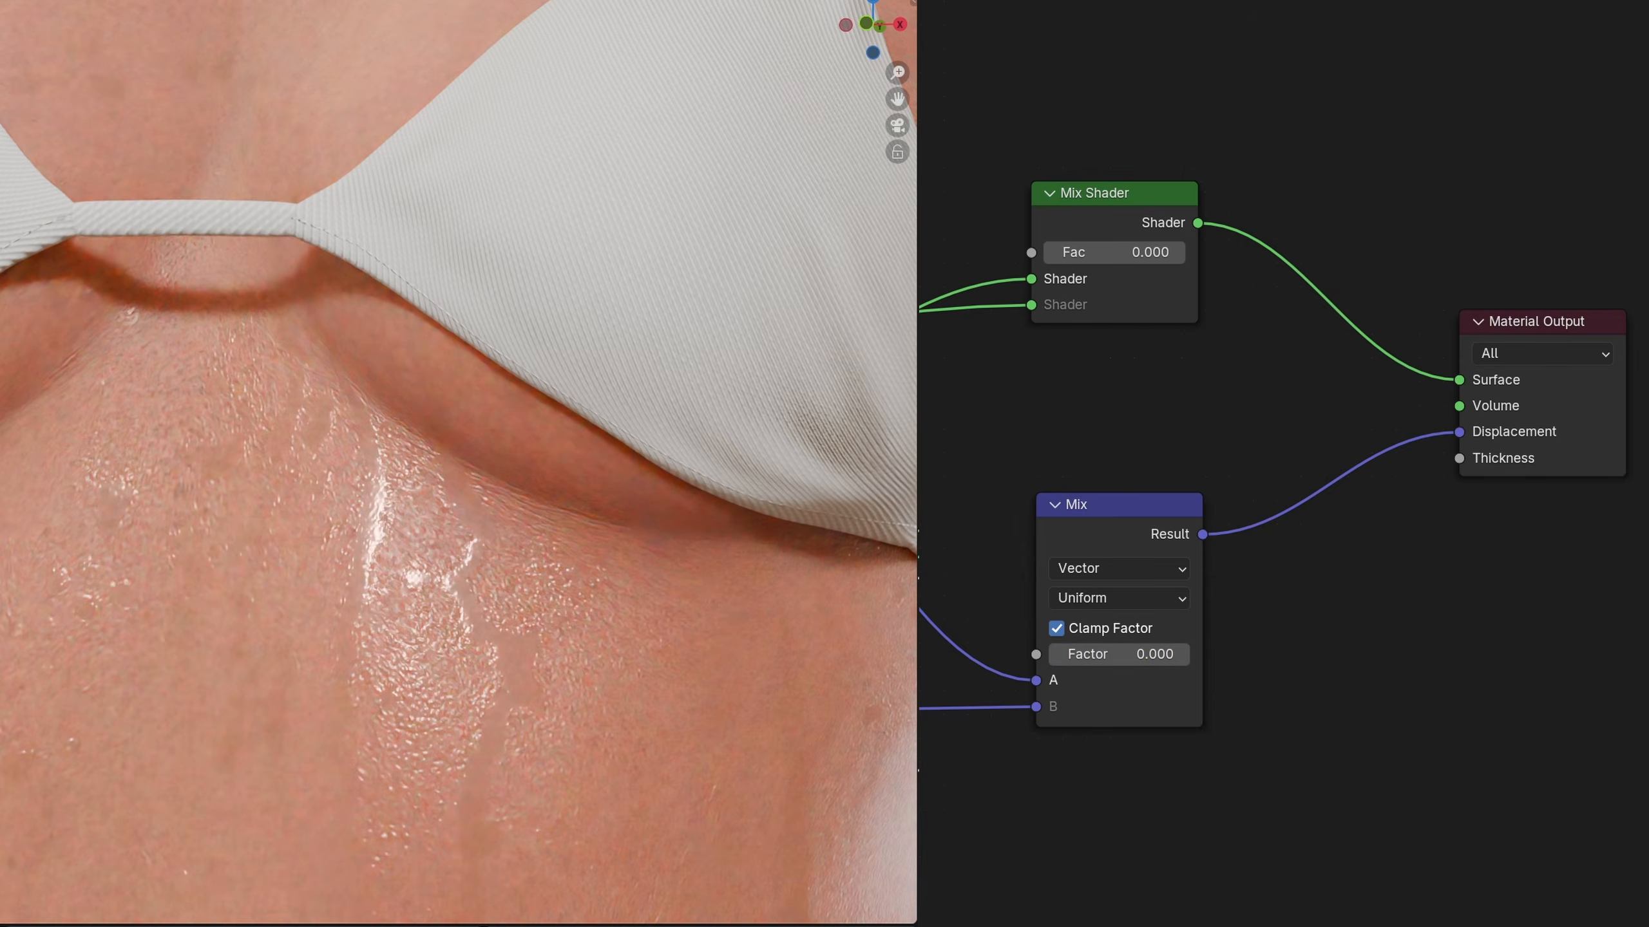
Group the Mix Shader and Mix nodes and name the group Wet Skin On/Off
drag(1023, 226, 1244, 665)
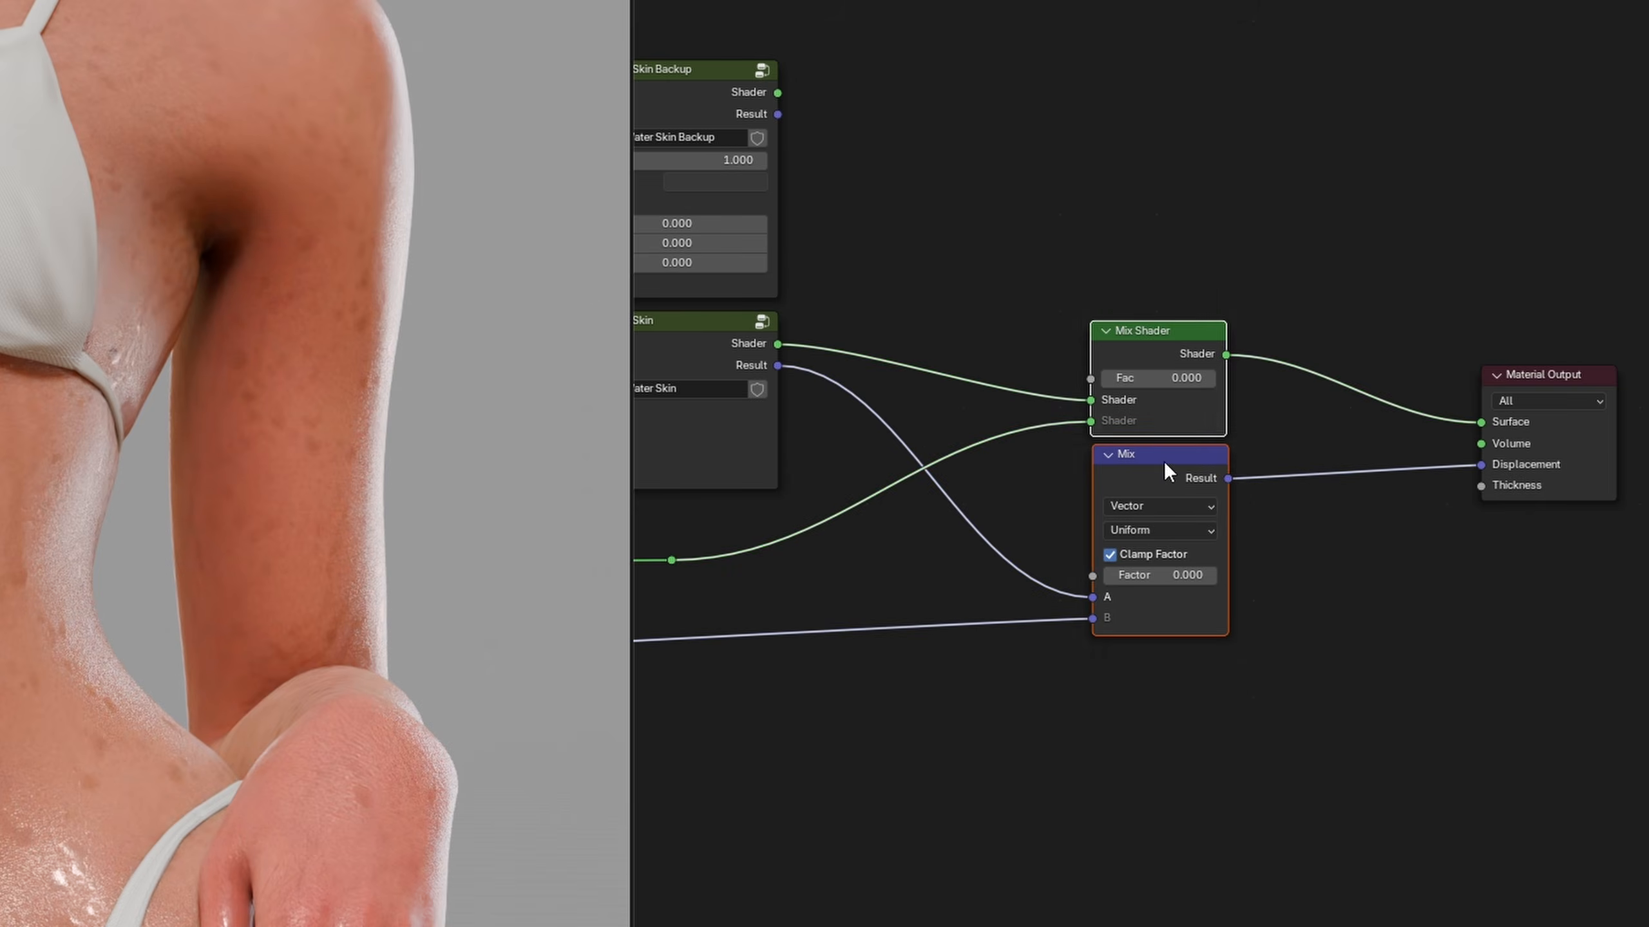
right_click(1164, 461)
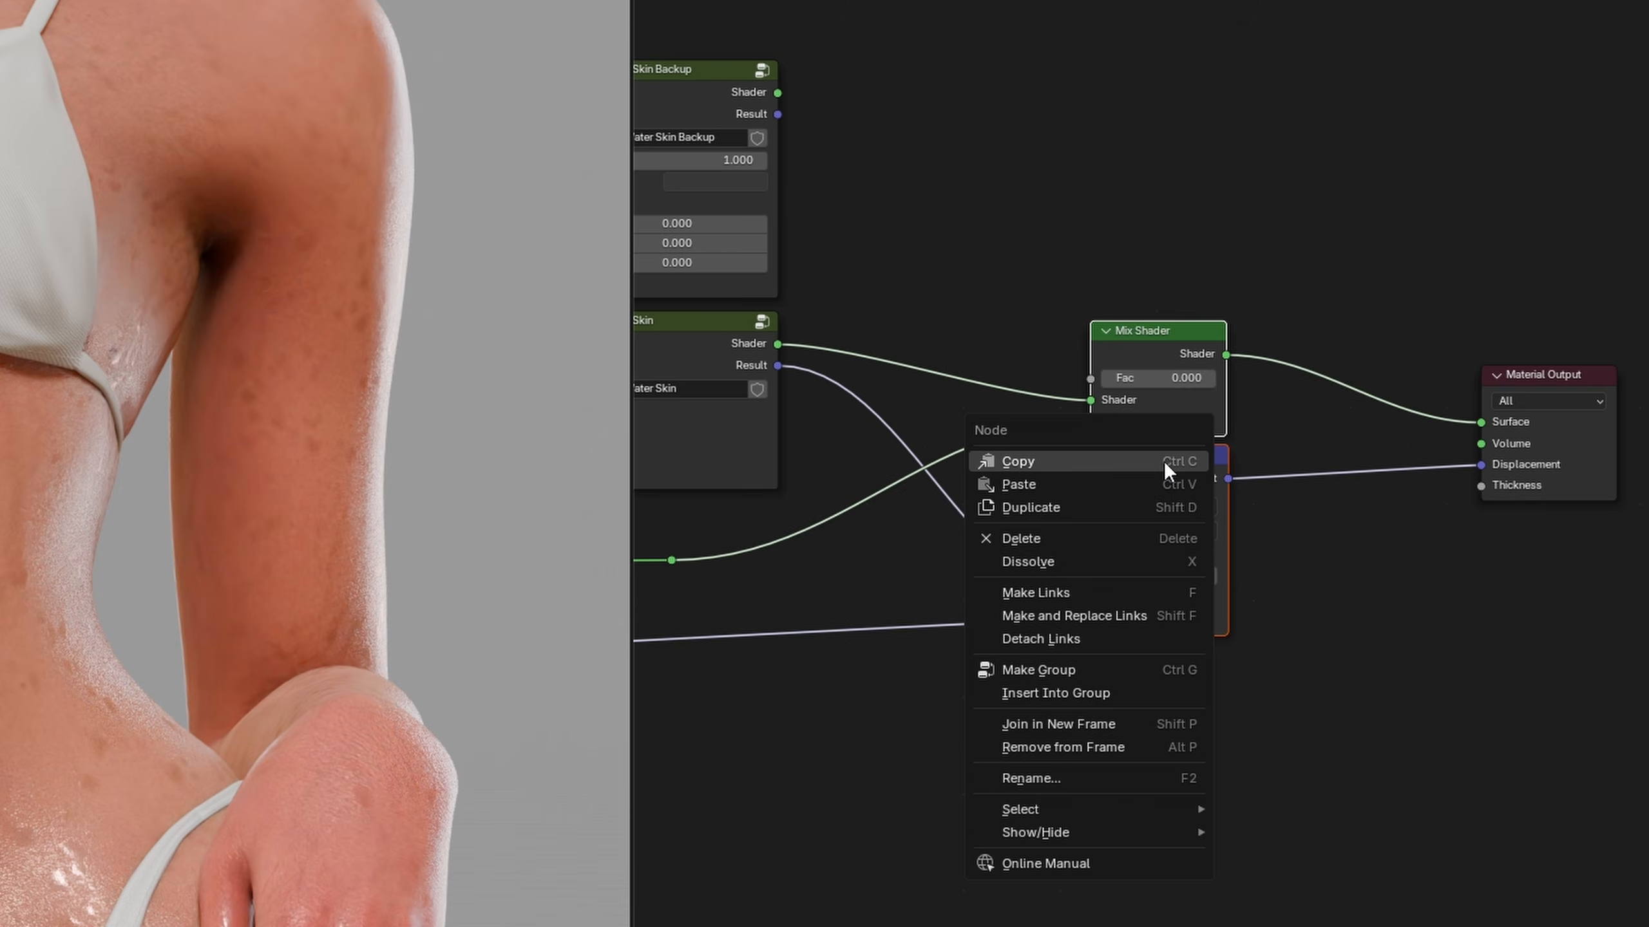
click(1112, 670)
click(1233, 460)
text(Wet)
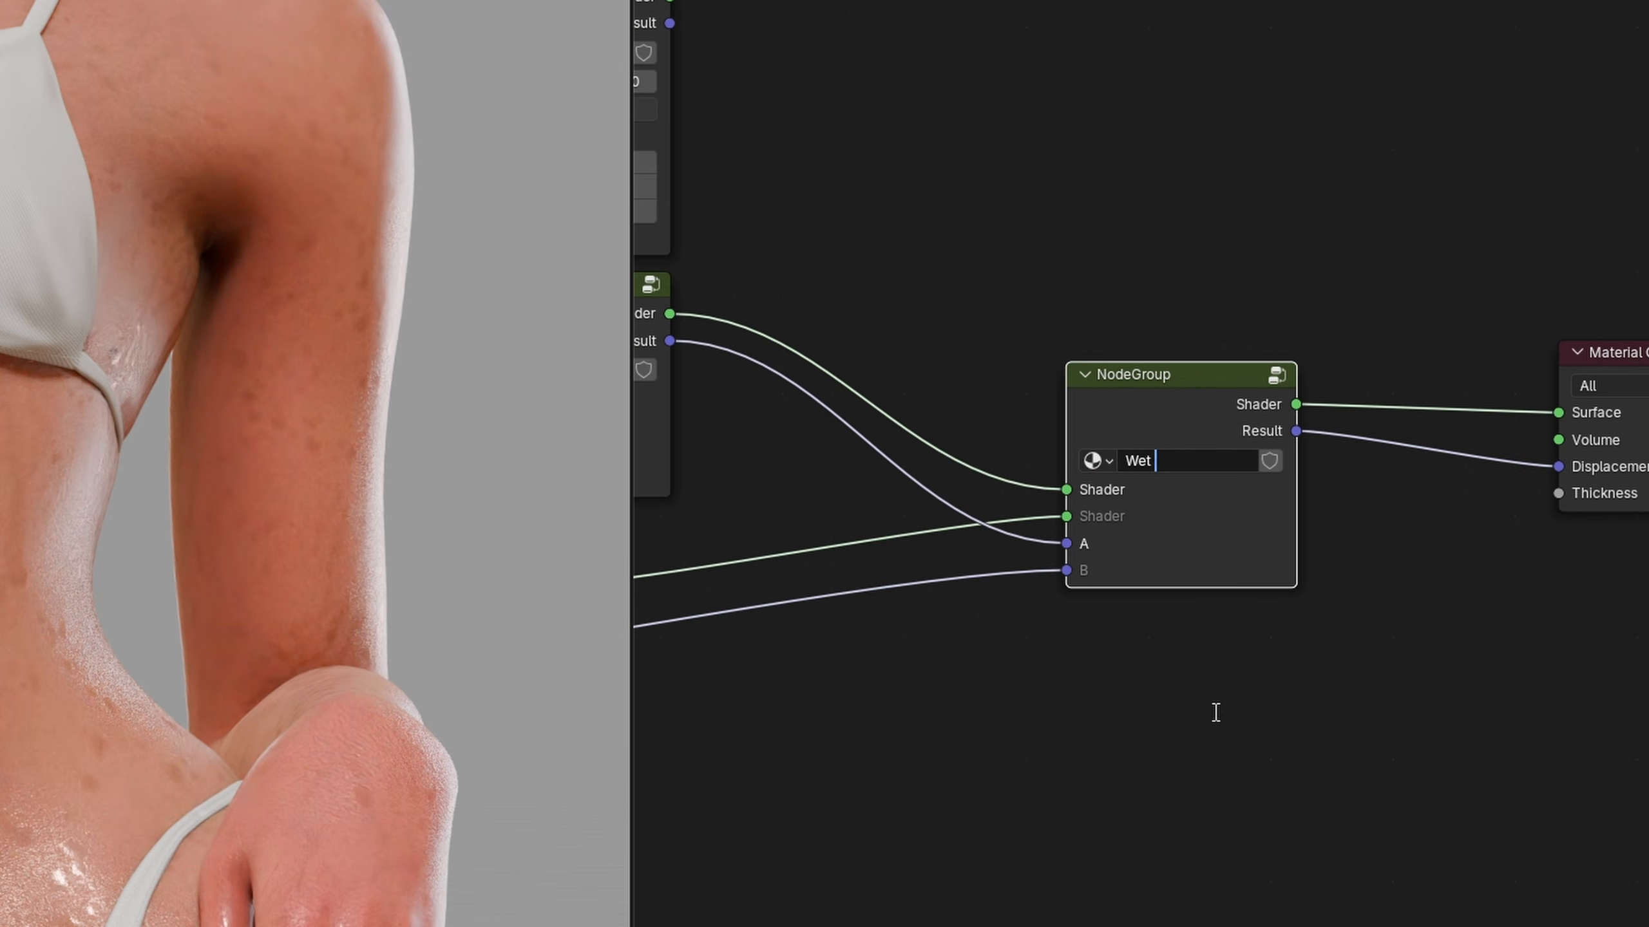
text( Skin On/Off)
key(Return)
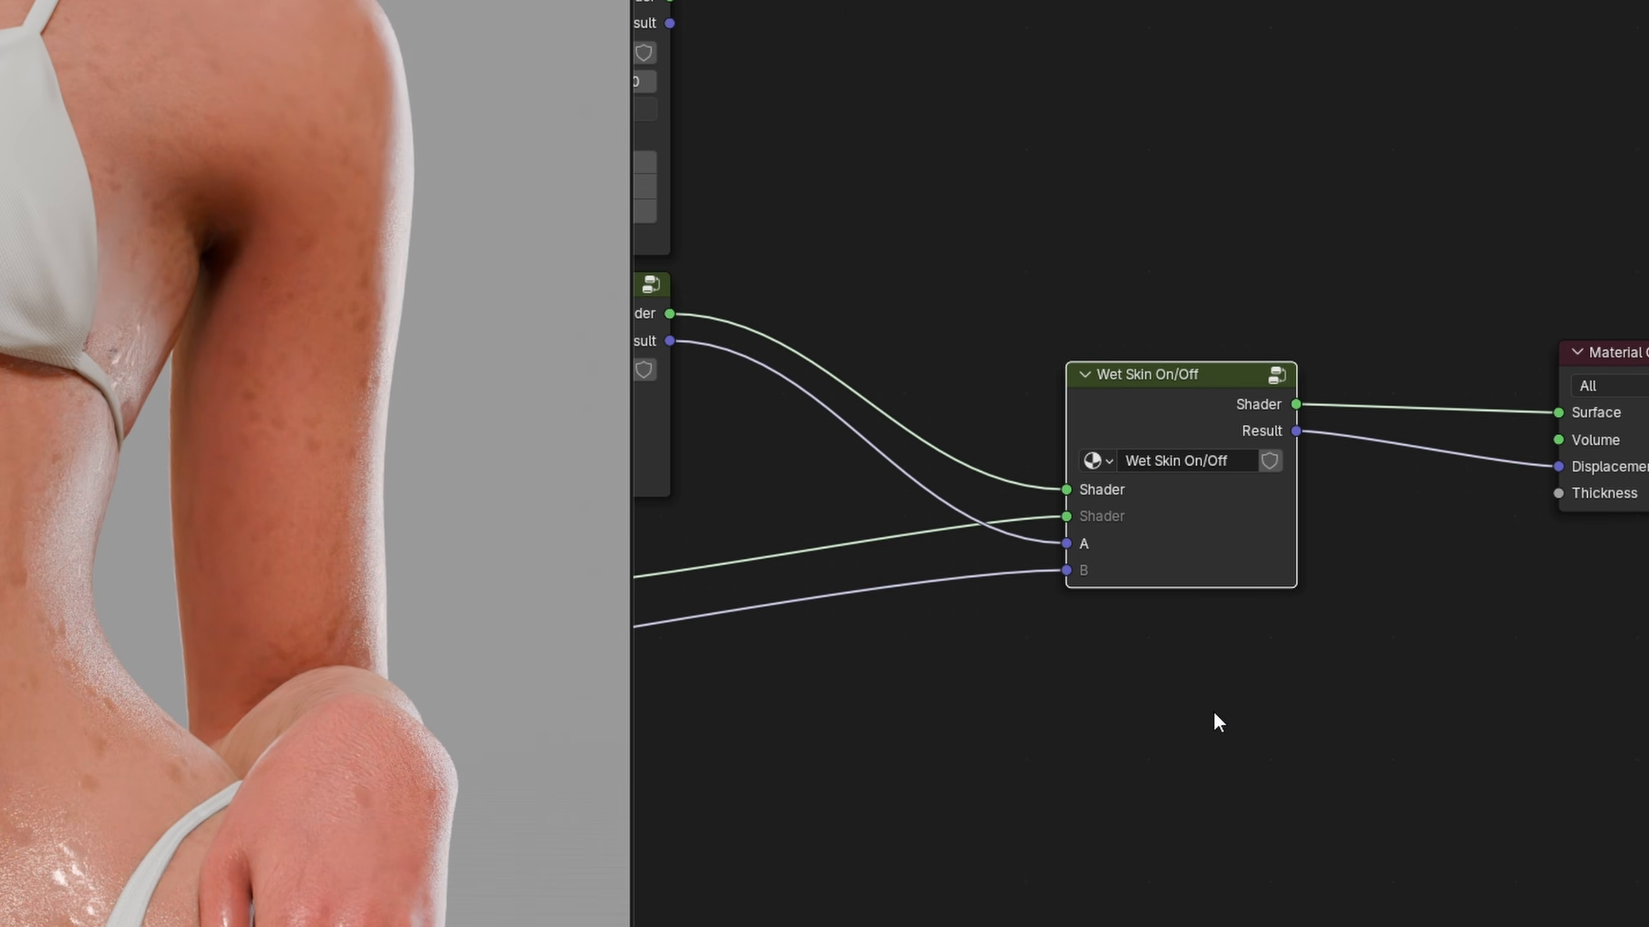
Copy the Wet Skin On/Off group into the Global Skin Shader Head Daz3D G9 material
right_click(1180, 390)
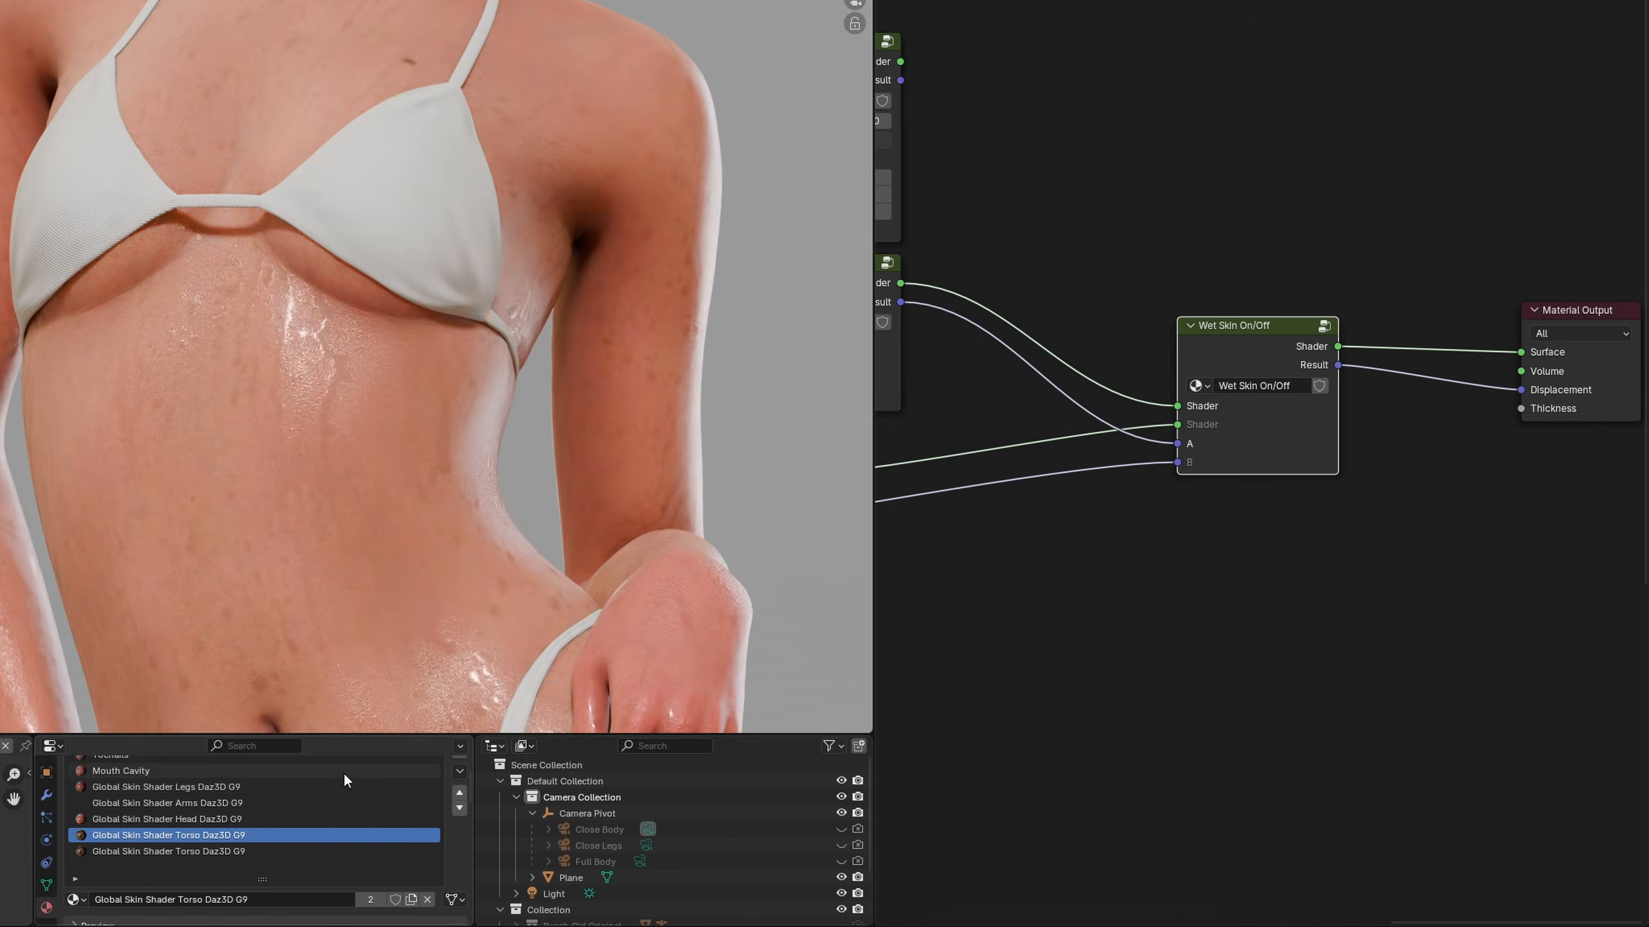
click(244, 819)
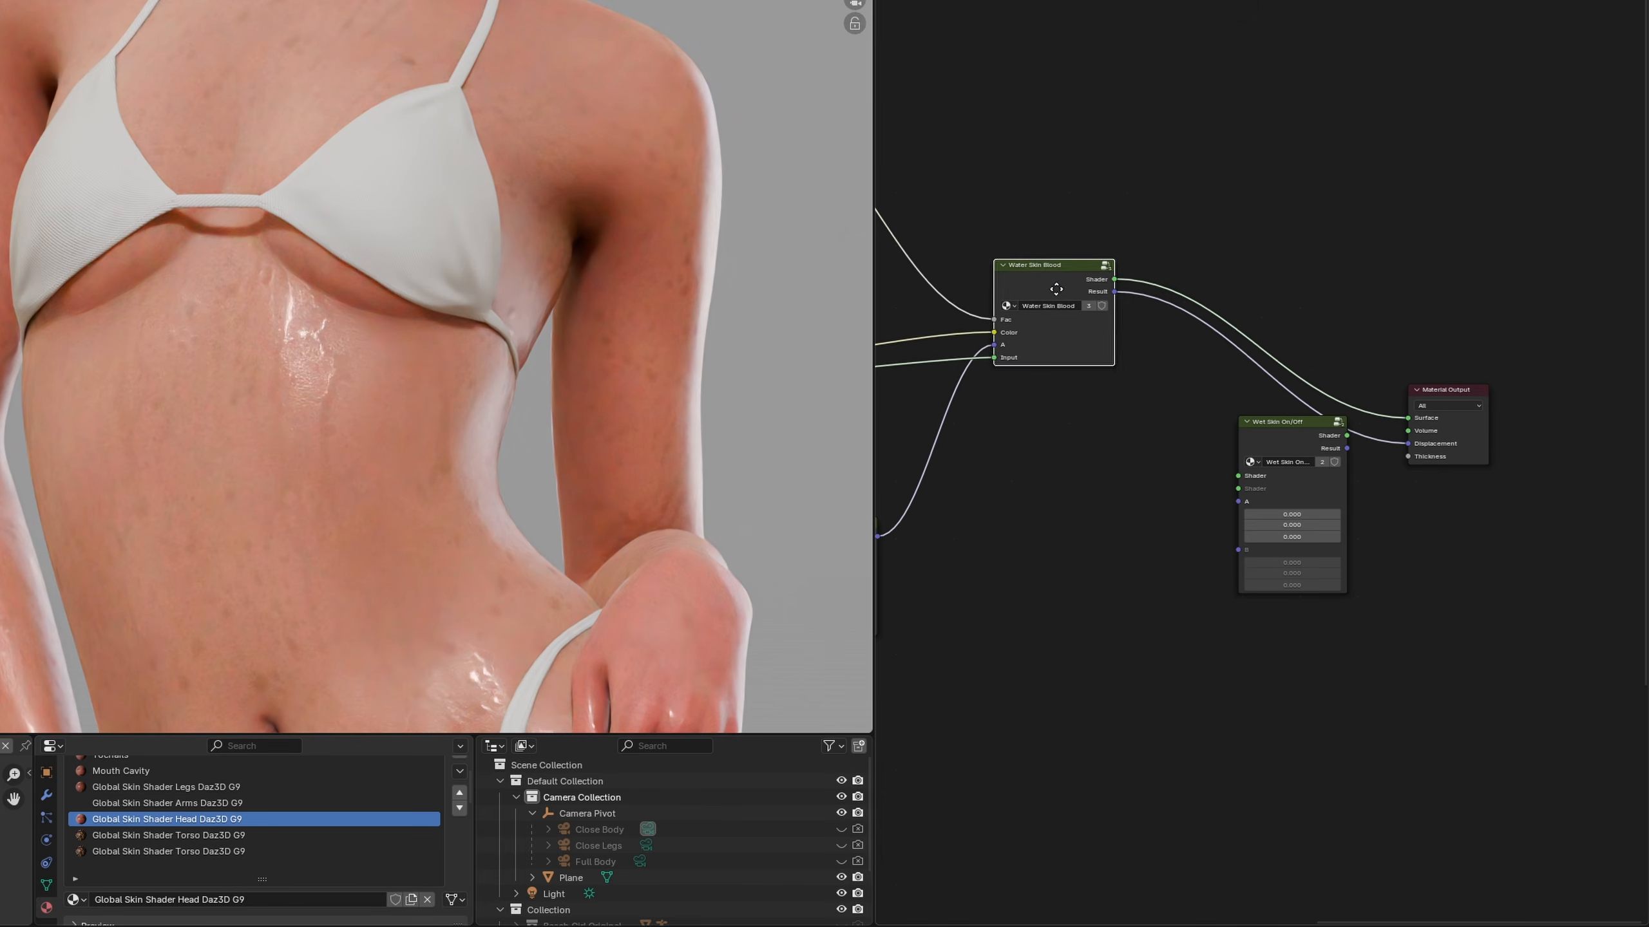
drag(1112, 284, 1236, 479)
scroll(1235, 479, down, 5)
middle_drag(1236, 480, 1514, 447)
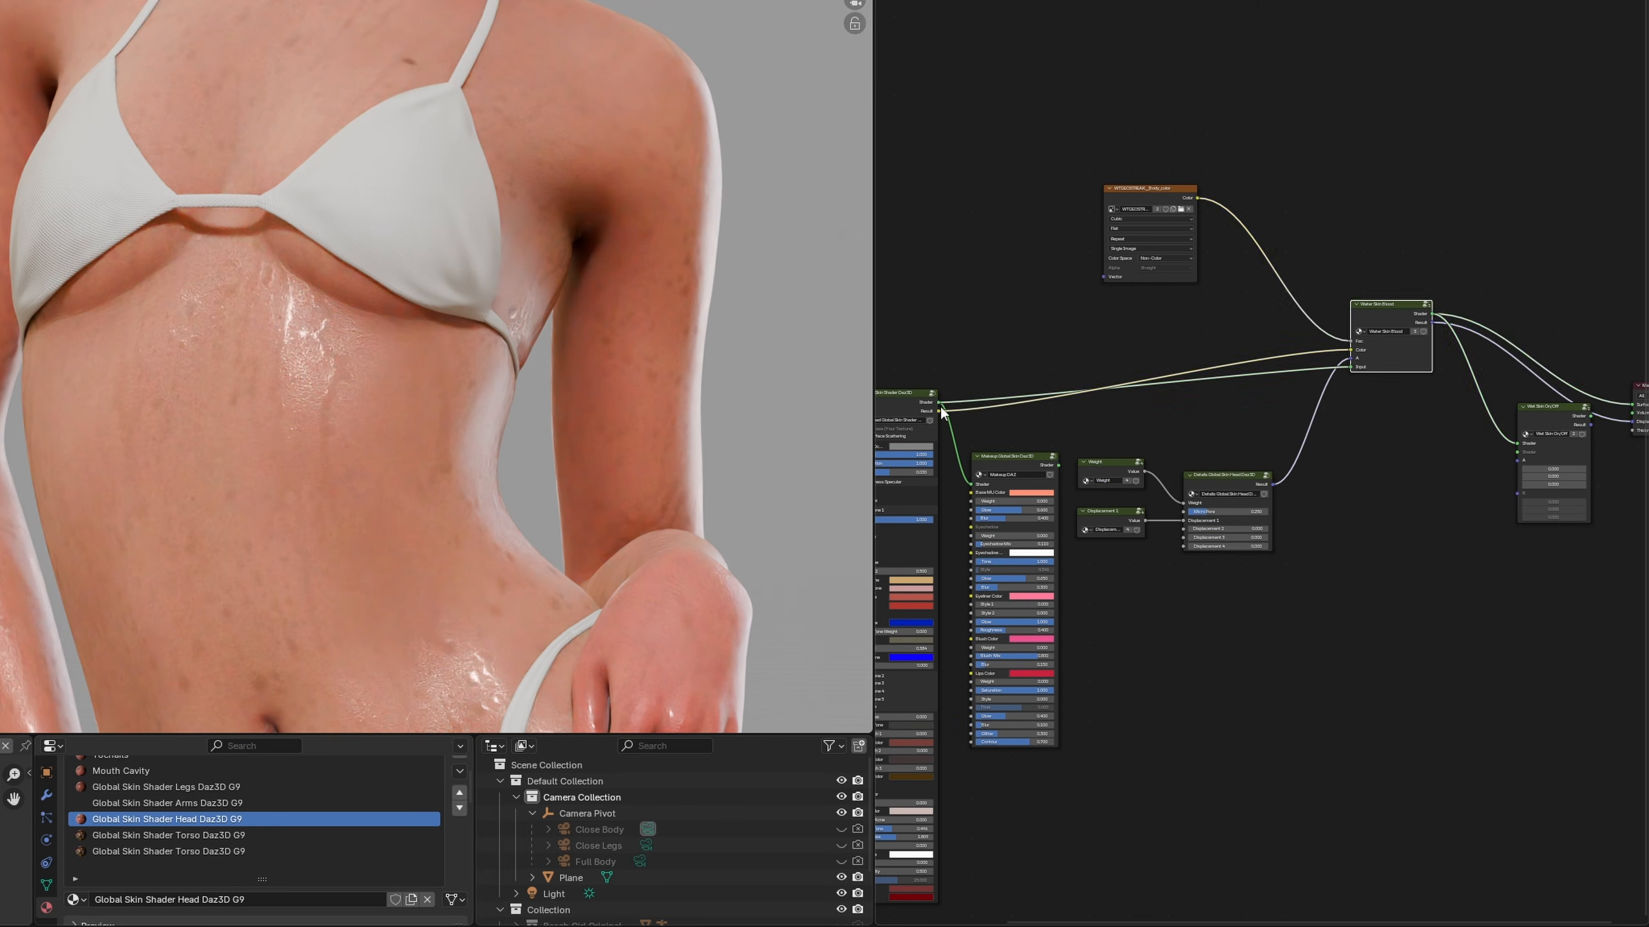
Link the head skin shader, its displacement details and the Water Skin Blood outputs to the matching Wet Skin On/Off inputs
drag(937, 403, 1520, 456)
drag(1269, 481, 1515, 497)
middle_drag(1515, 497, 1292, 463)
scroll(1205, 291, up, 6)
drag(1210, 288, 1346, 509)
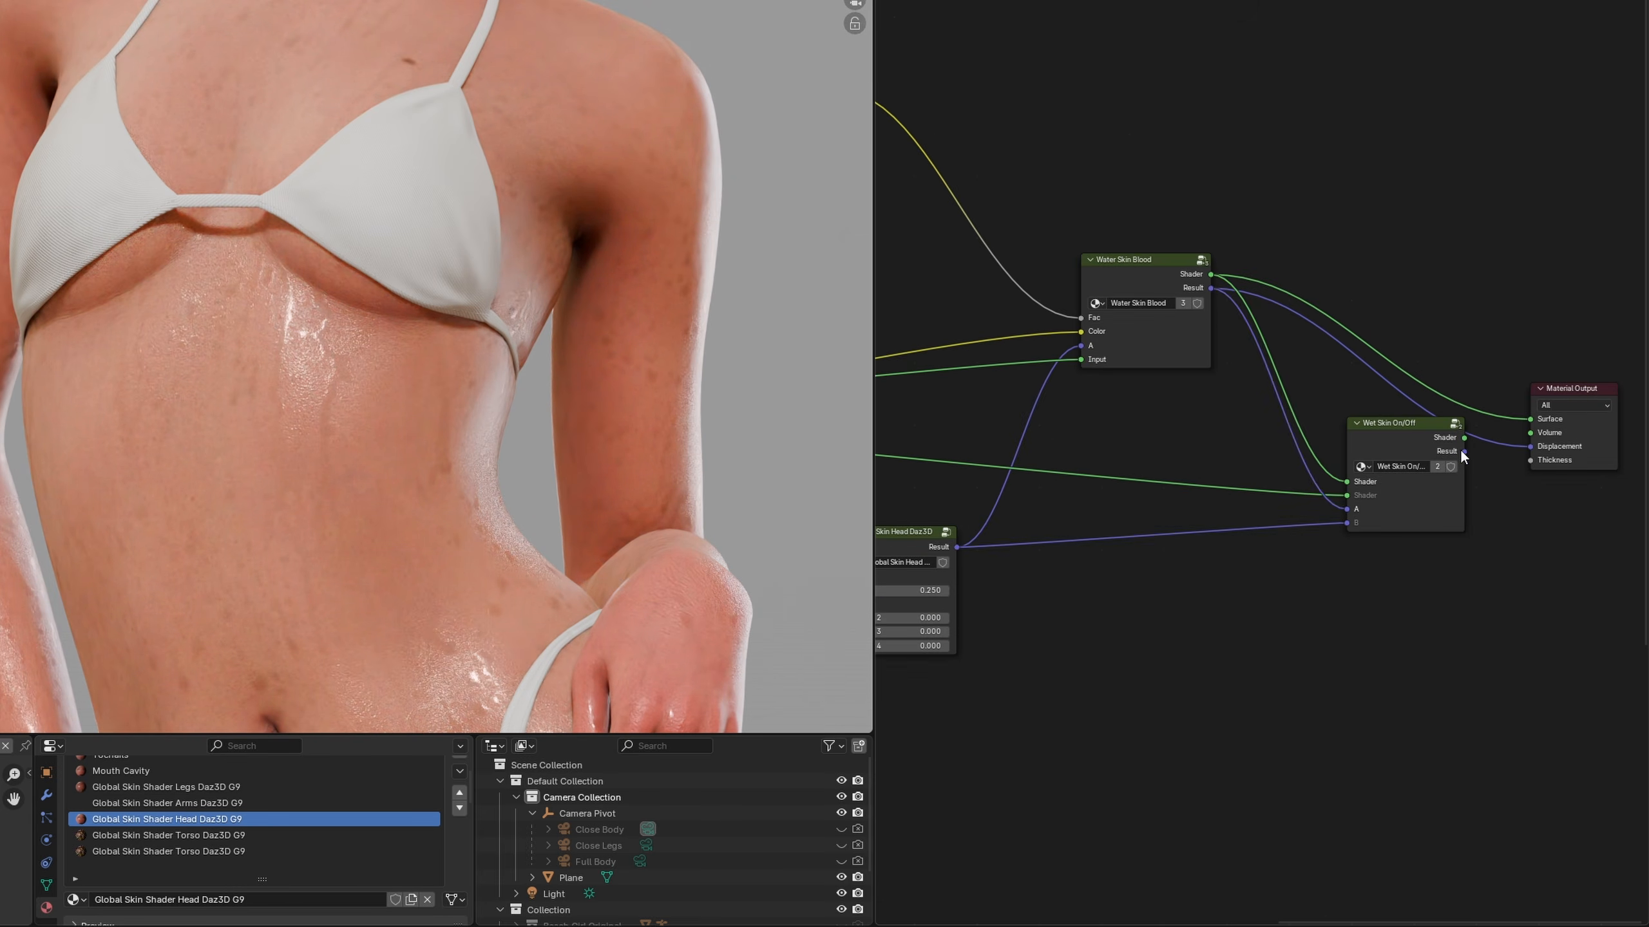
Link Wet Skin On/Off's Shader and Result to the Material Output's Surface and Displacement, and move the group up
drag(1463, 438, 1530, 419)
drag(1463, 451, 1529, 448)
drag(1405, 423, 1391, 356)
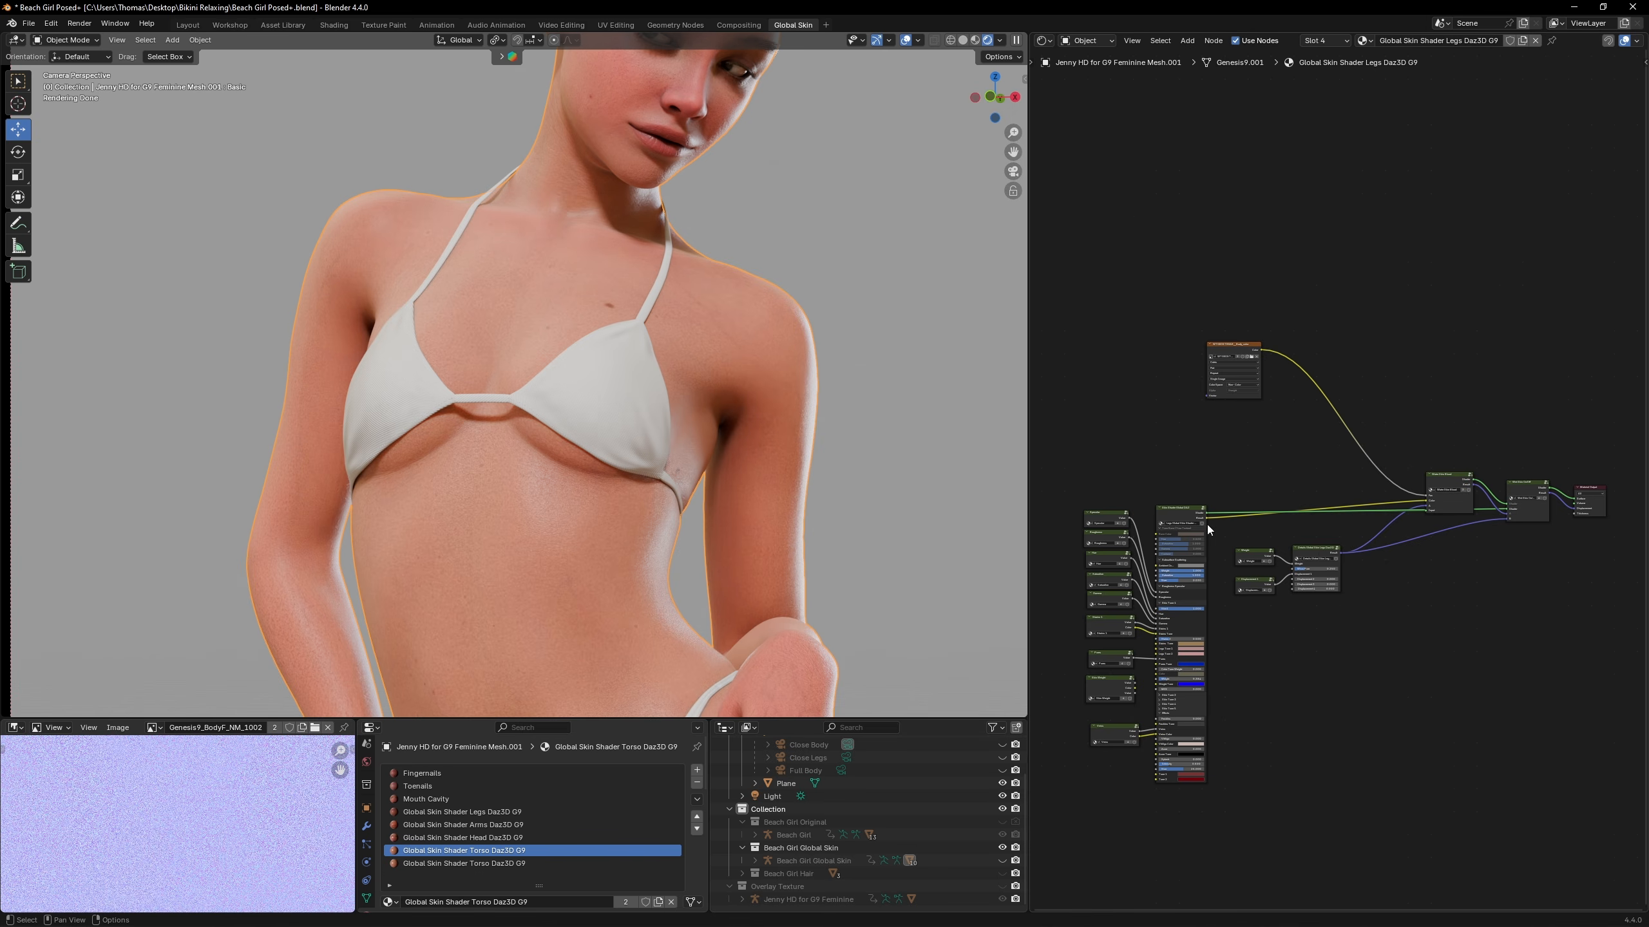
Open the Torso Global Skin Shader group for editing and widen its Albedo1 texture node
click(1181, 517)
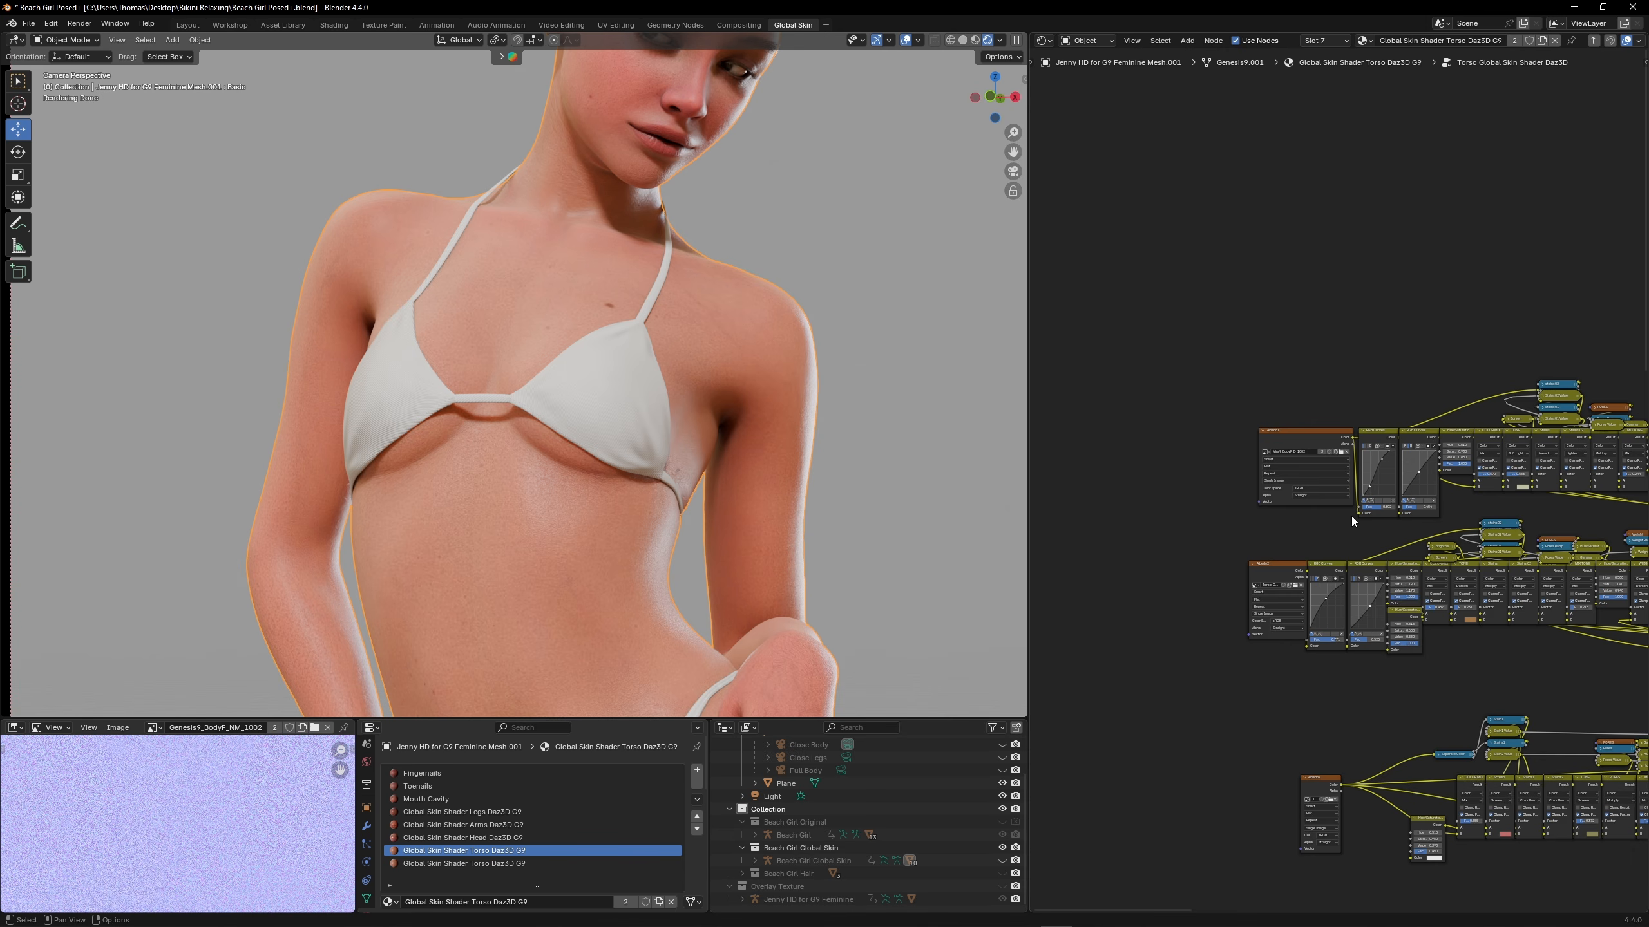
scroll(1198, 420, up, 4)
drag(1315, 466, 971, 478)
middle_drag(1268, 559, 1334, 553)
Duplicate the Albedo2 texture node, place the copy above Albedo1 and widen it
click(1479, 740)
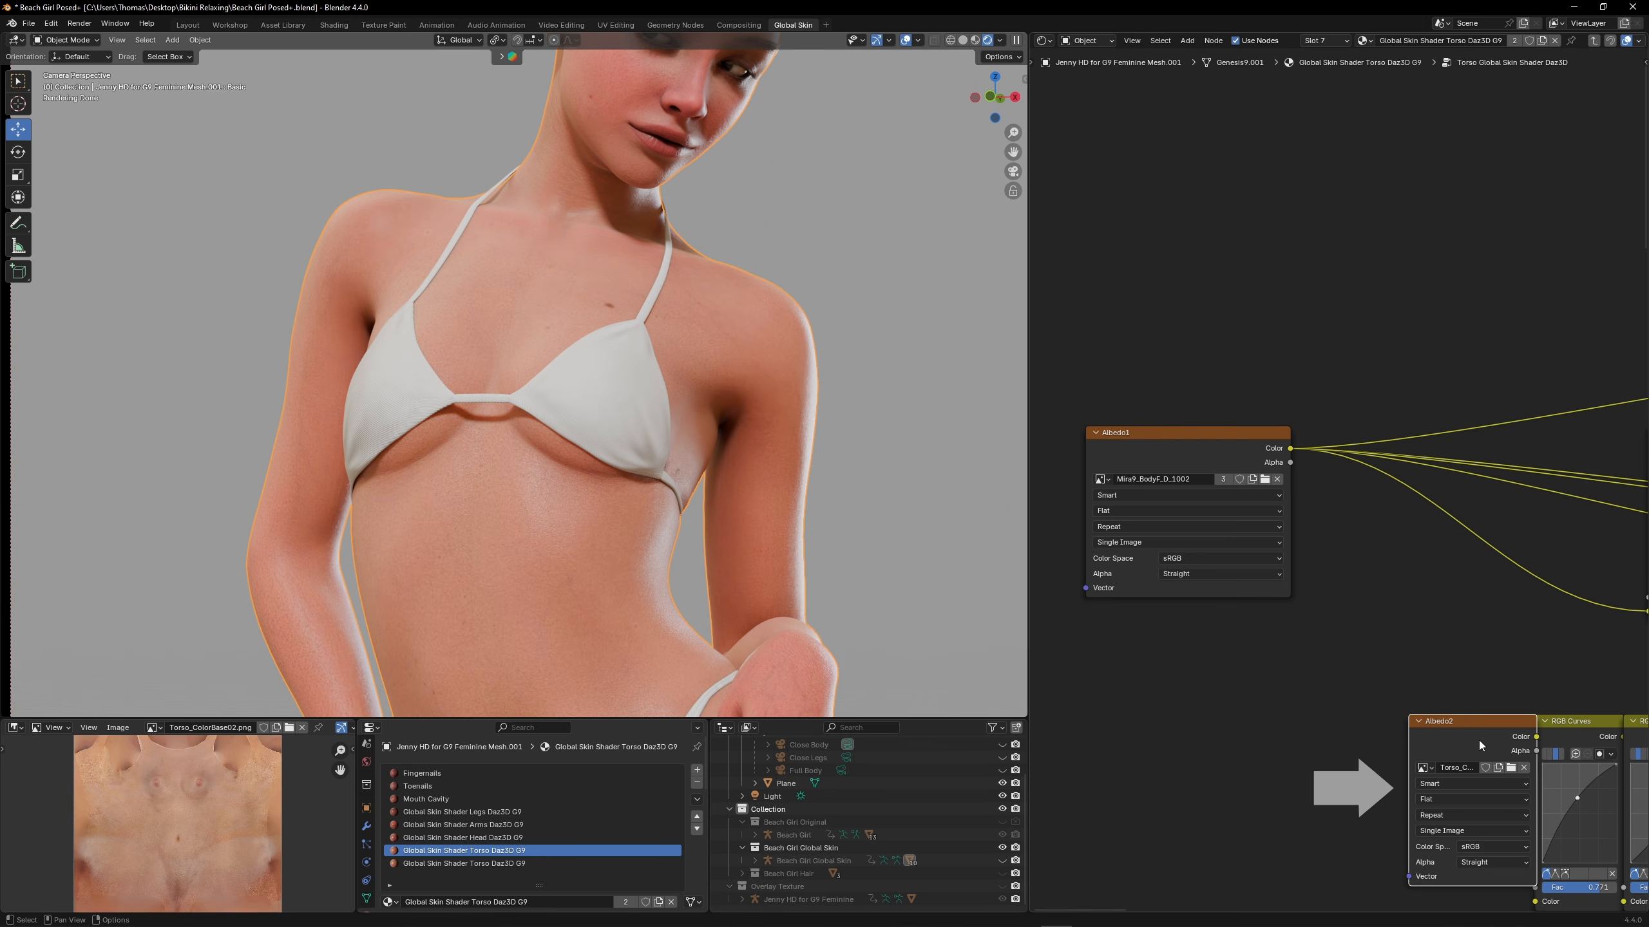
key(ctrl+c)
key(ctrl+v)
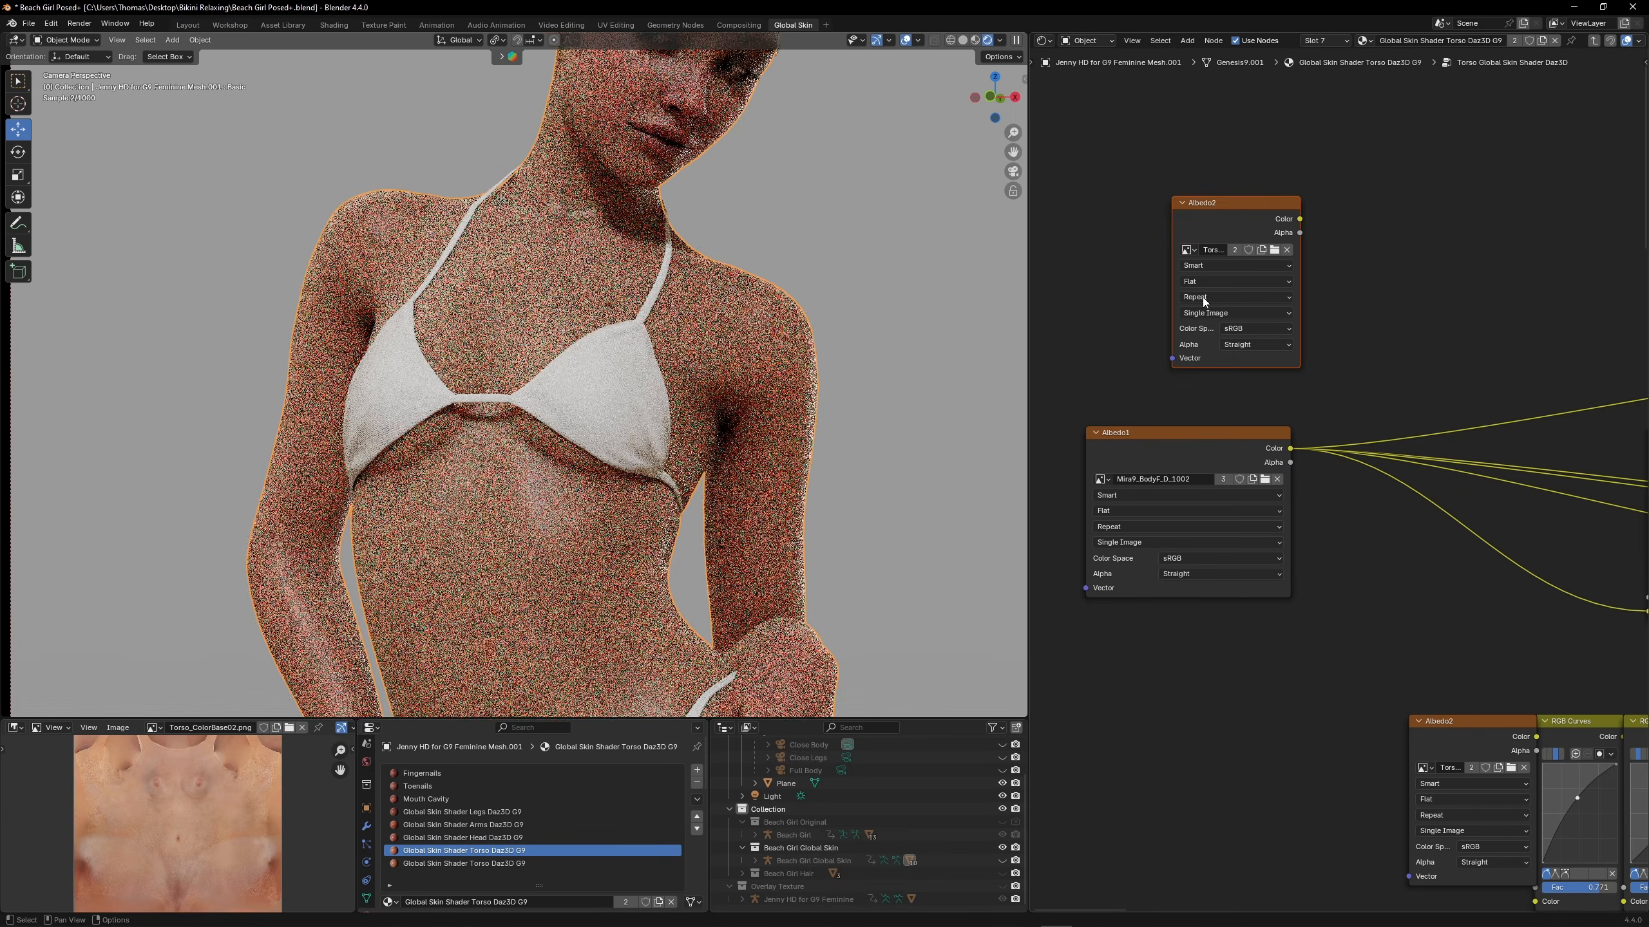
drag(1173, 241, 1092, 242)
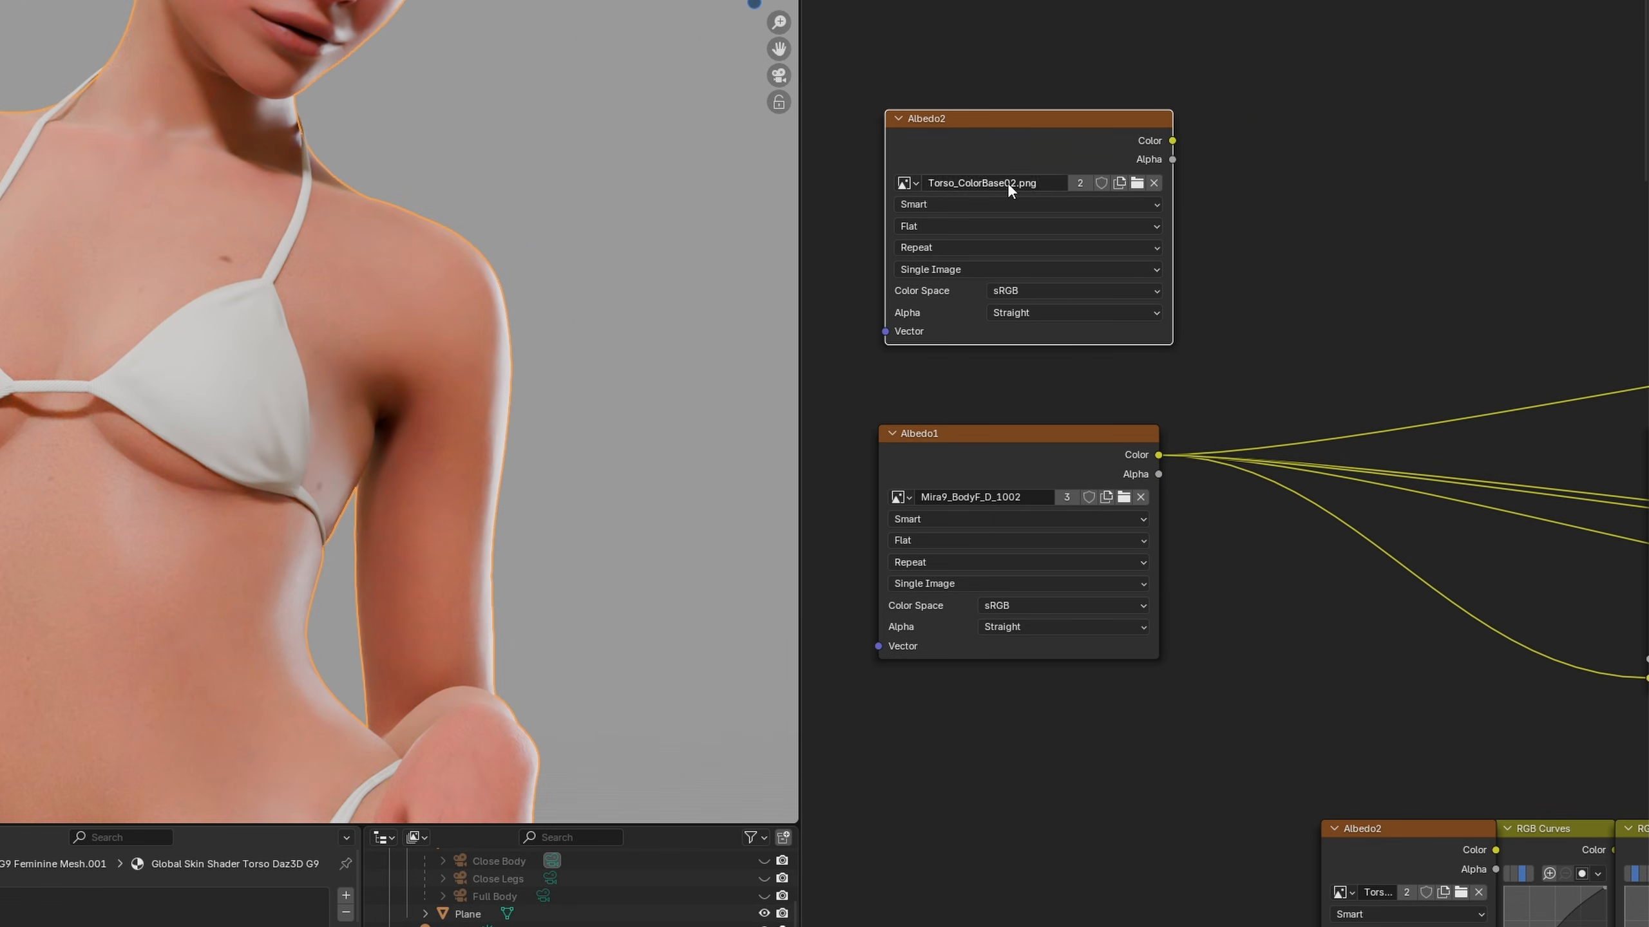
Load Torso_ColorBase01.png from the global_skin textures folder into the duplicated Albedo2 node
click(1007, 182)
click(1137, 182)
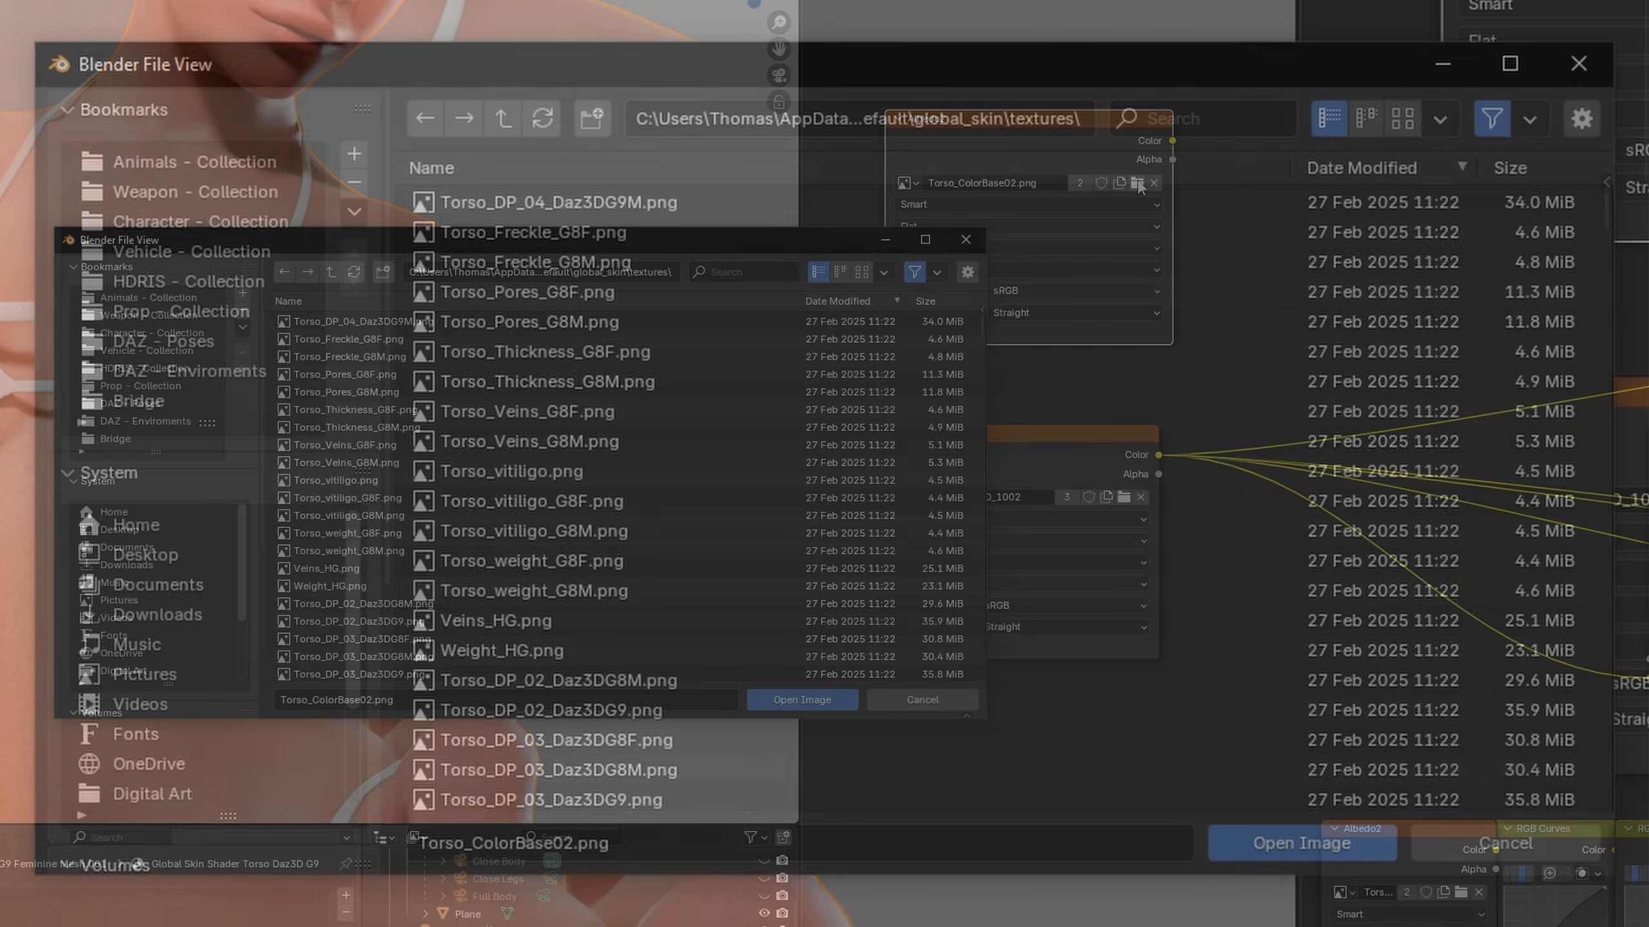
click(1233, 119)
key(ctrl+v)
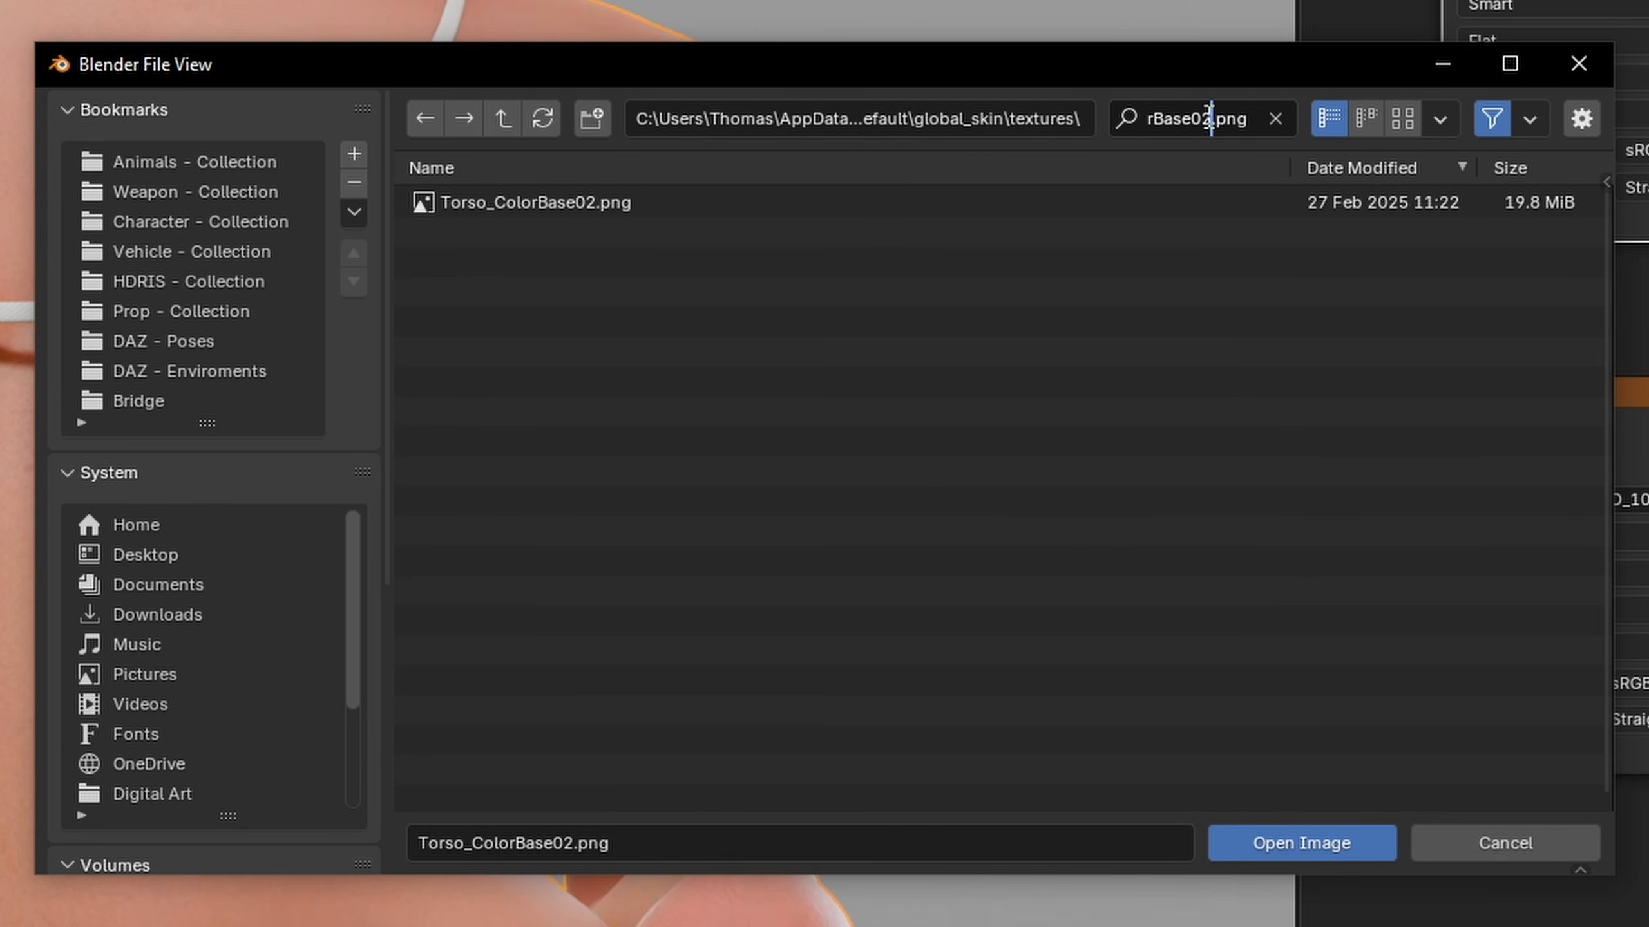
click(902, 316)
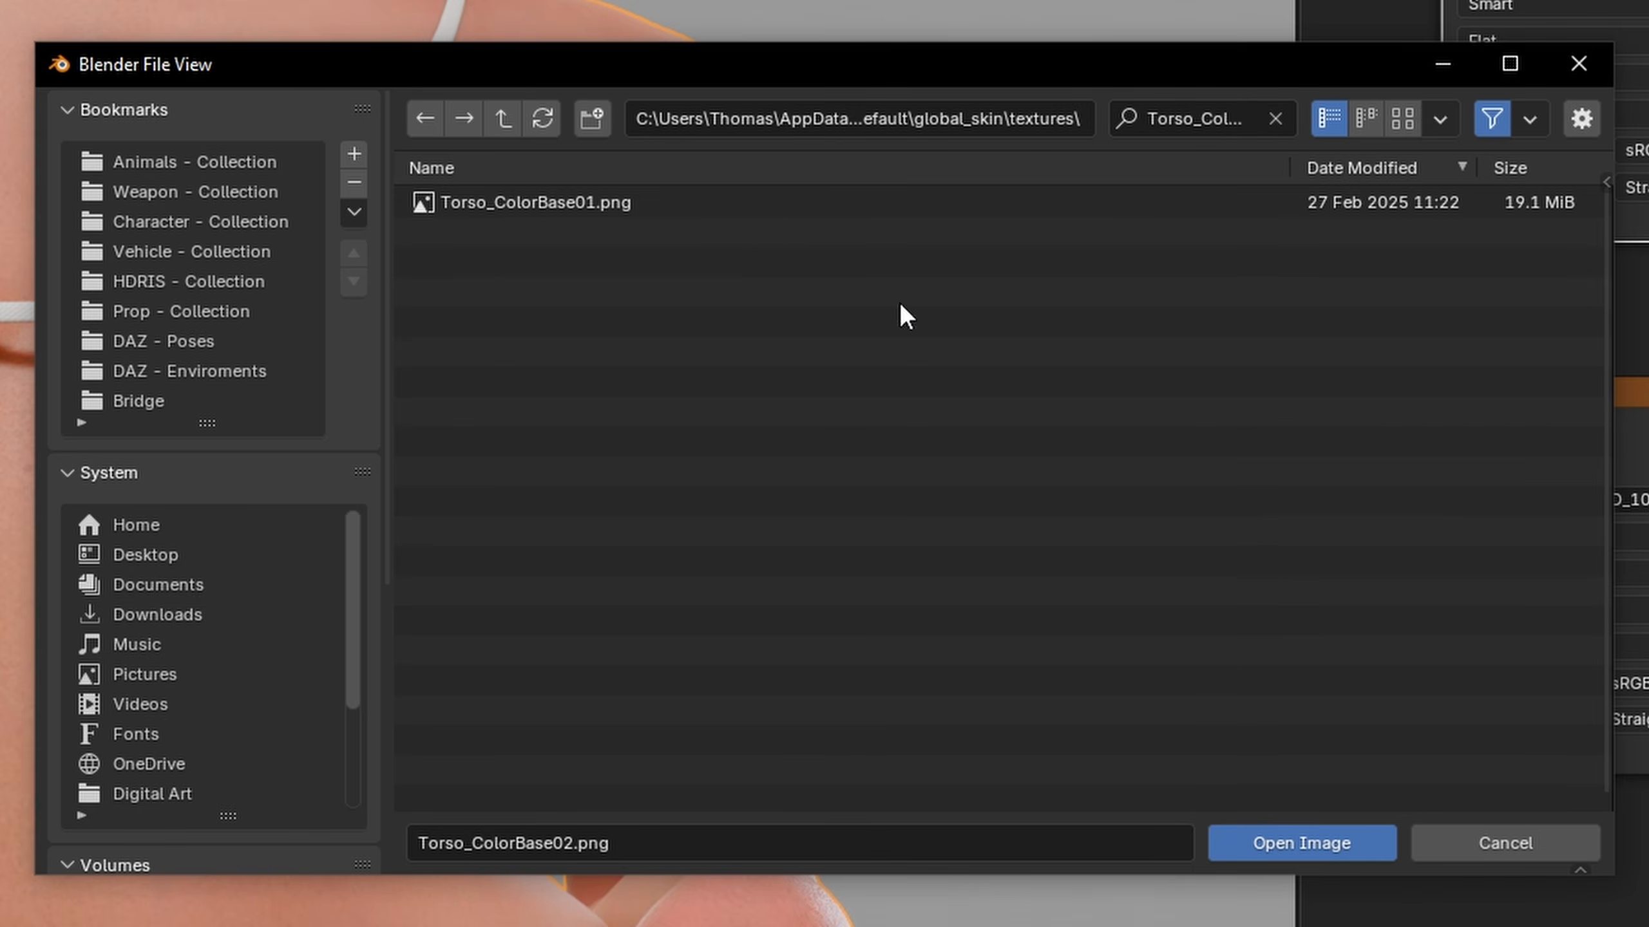
double_click(741, 212)
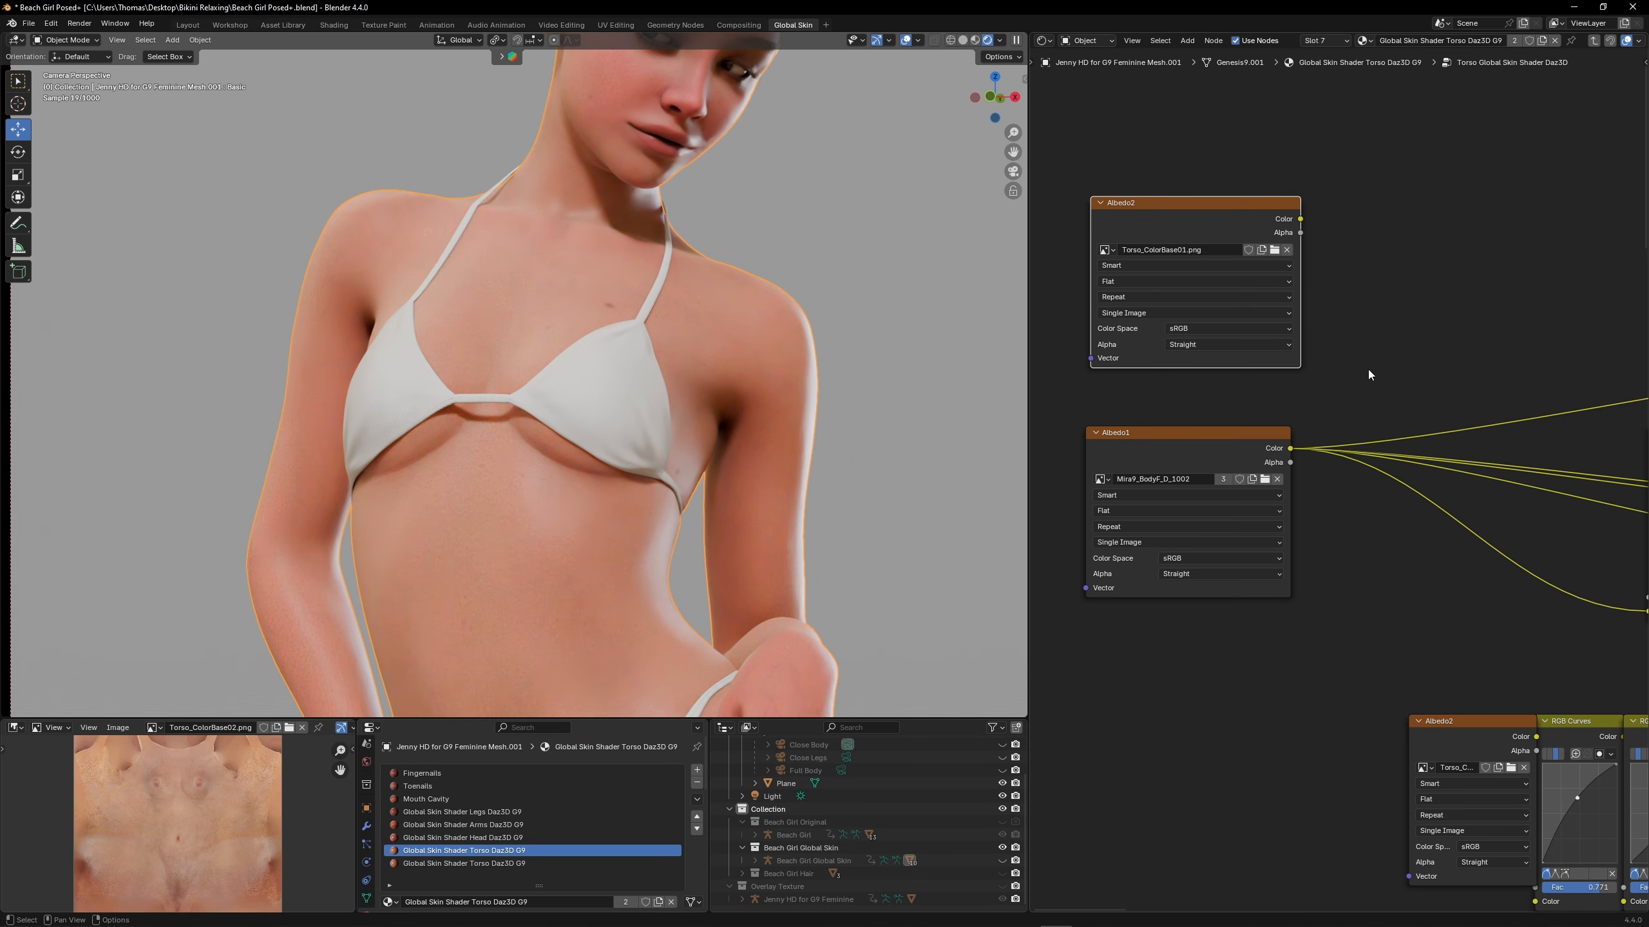
Insert a reroute on Albedo1's colour links and feed it from the Torso_ColorBase01 texture's Color output
shift+right_drag(1374, 423, 1371, 472)
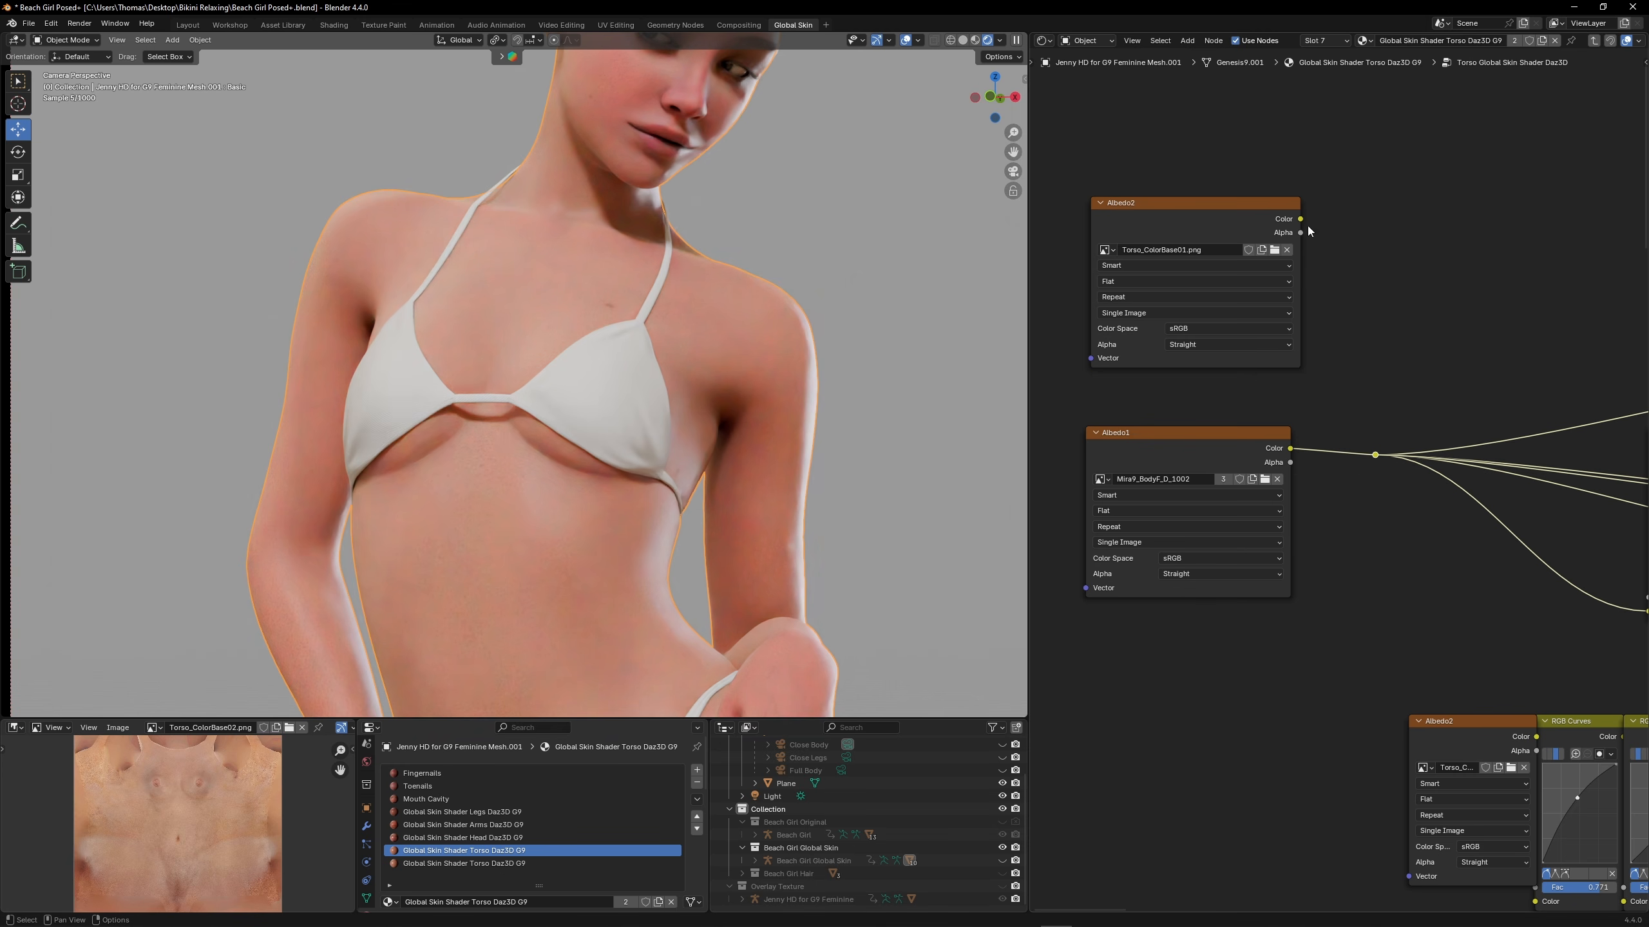
drag(1300, 219, 1378, 454)
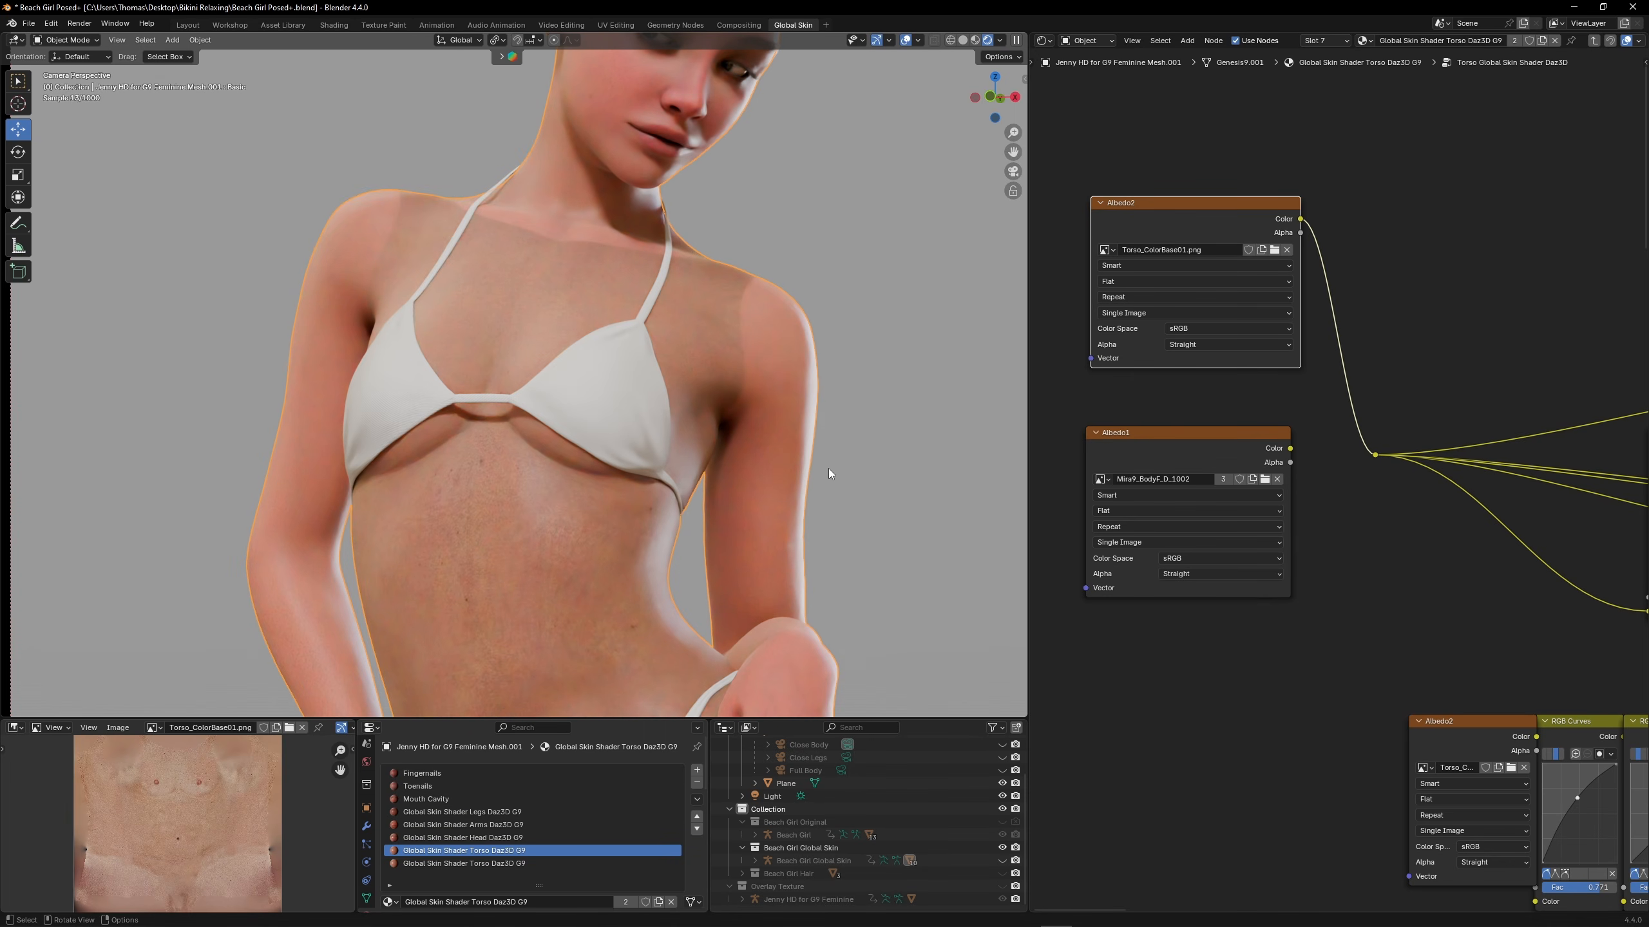
scroll(881, 474, up, 1)
shift+middle_drag(881, 474, 889, 334)
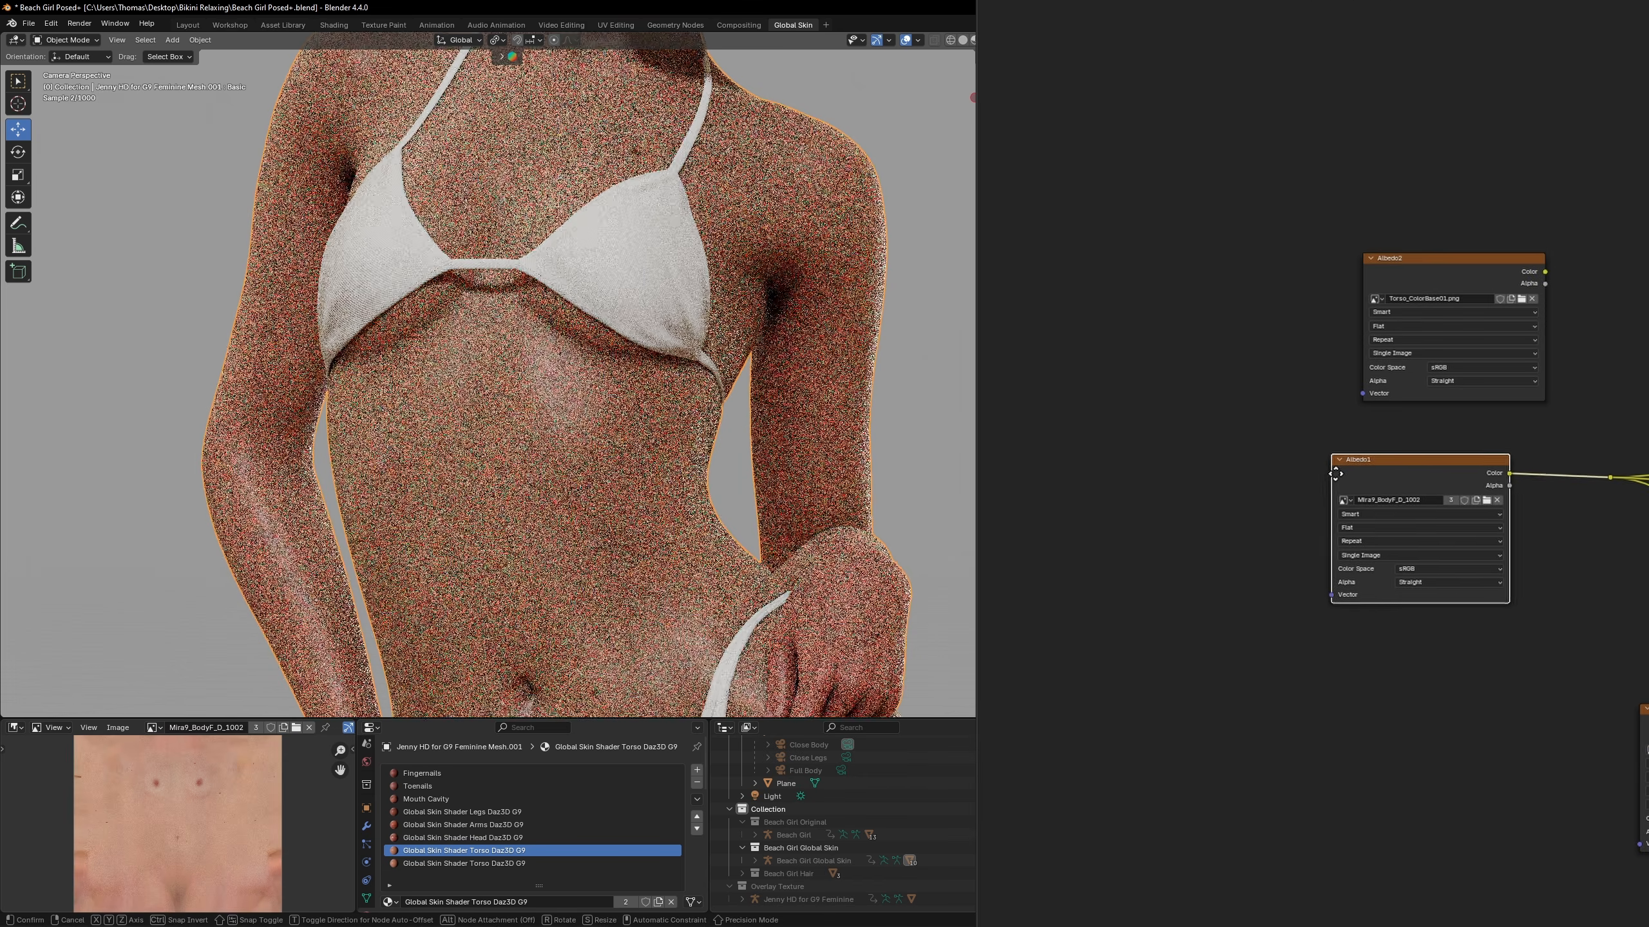
Move both albedo texture nodes back to make room and add a colour Mix node before the reroute
drag(1337, 468, 1198, 475)
drag(1396, 262, 1208, 265)
scroll(1425, 402, up, 1)
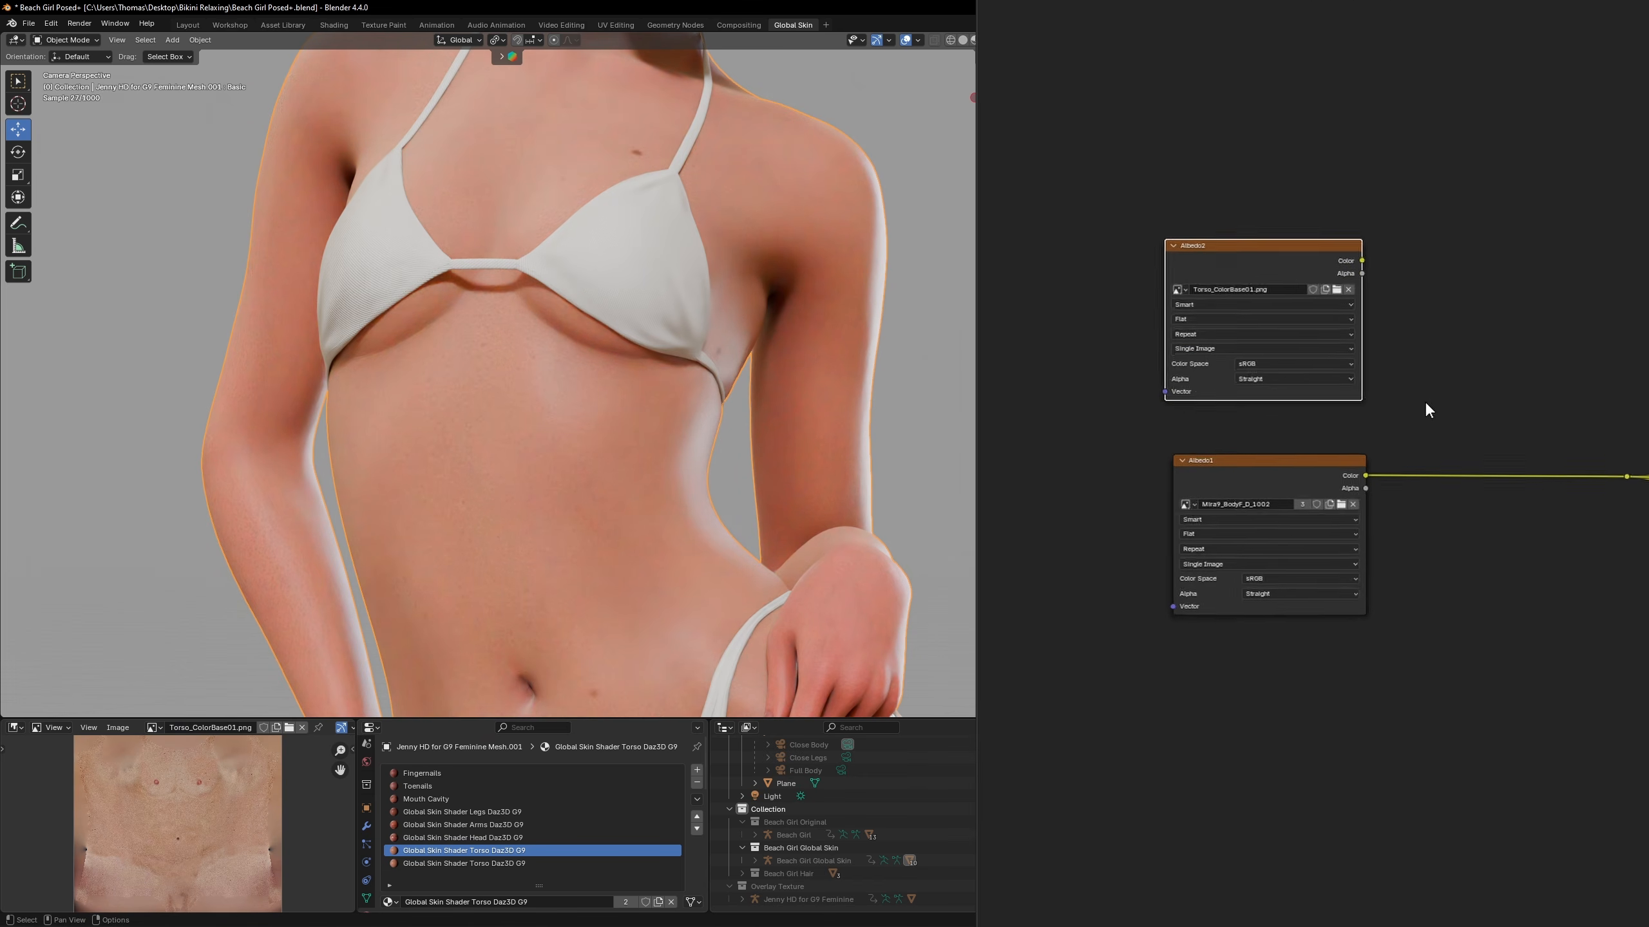
key(shift+a)
text(mix)
key(Return)
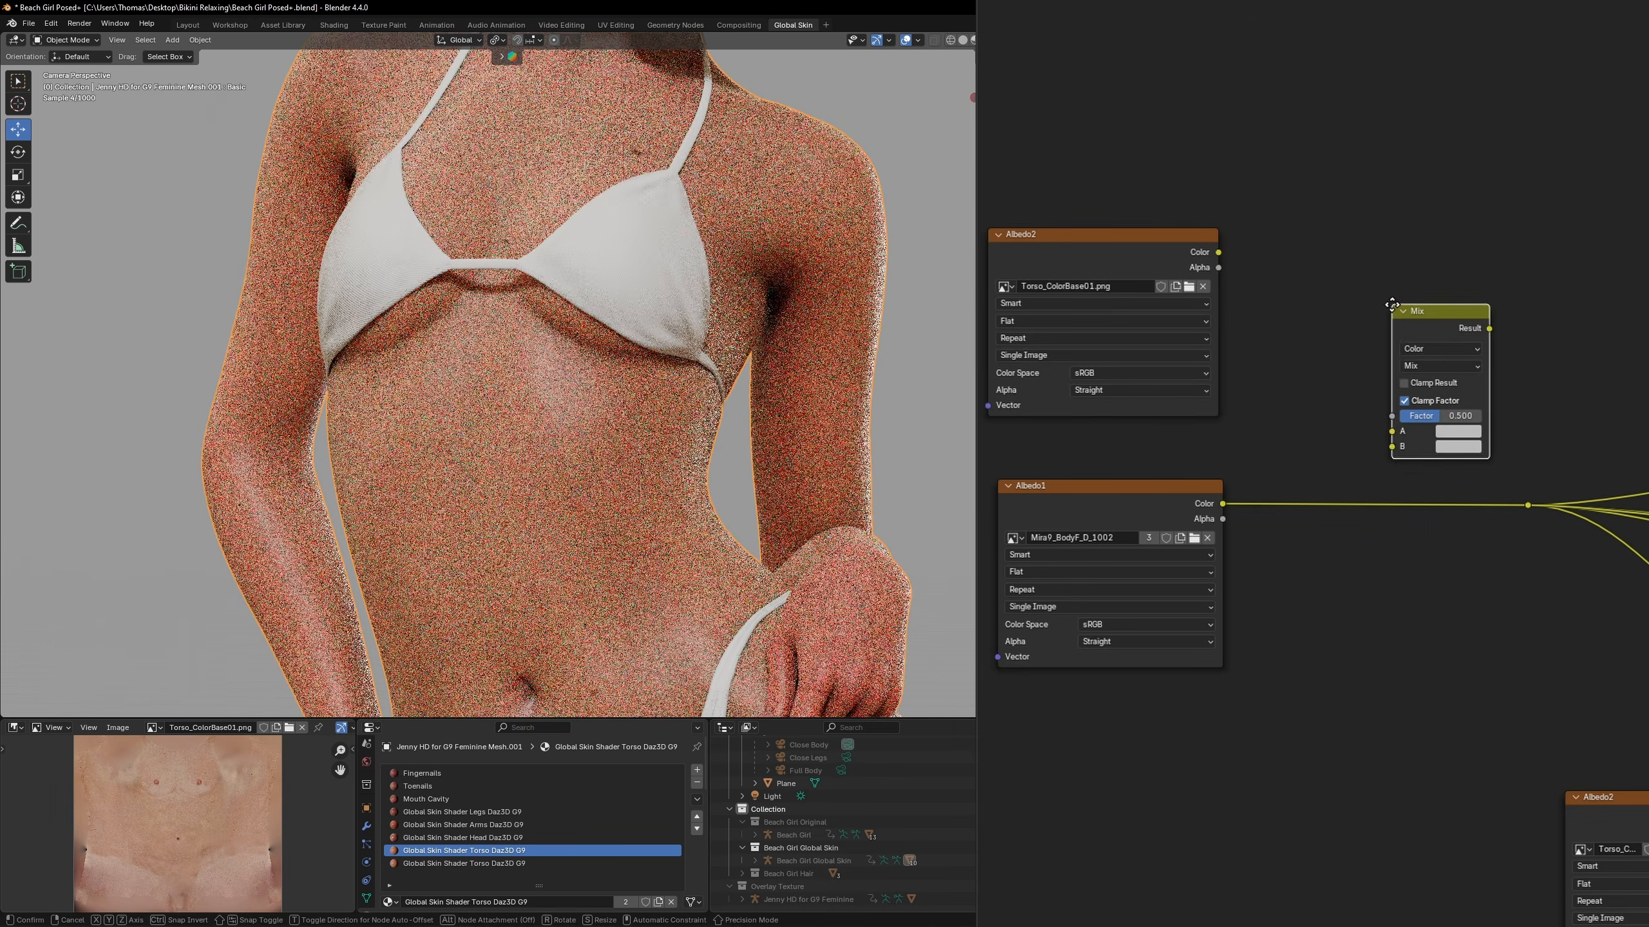
click(1417, 291)
Mix Torso_ColorBase01 as A with Mira9_BodyF_D_1002 as B into the reroute, using Darken blending with a factor of 1
drag(1218, 251, 1415, 416)
drag(1222, 504, 1416, 432)
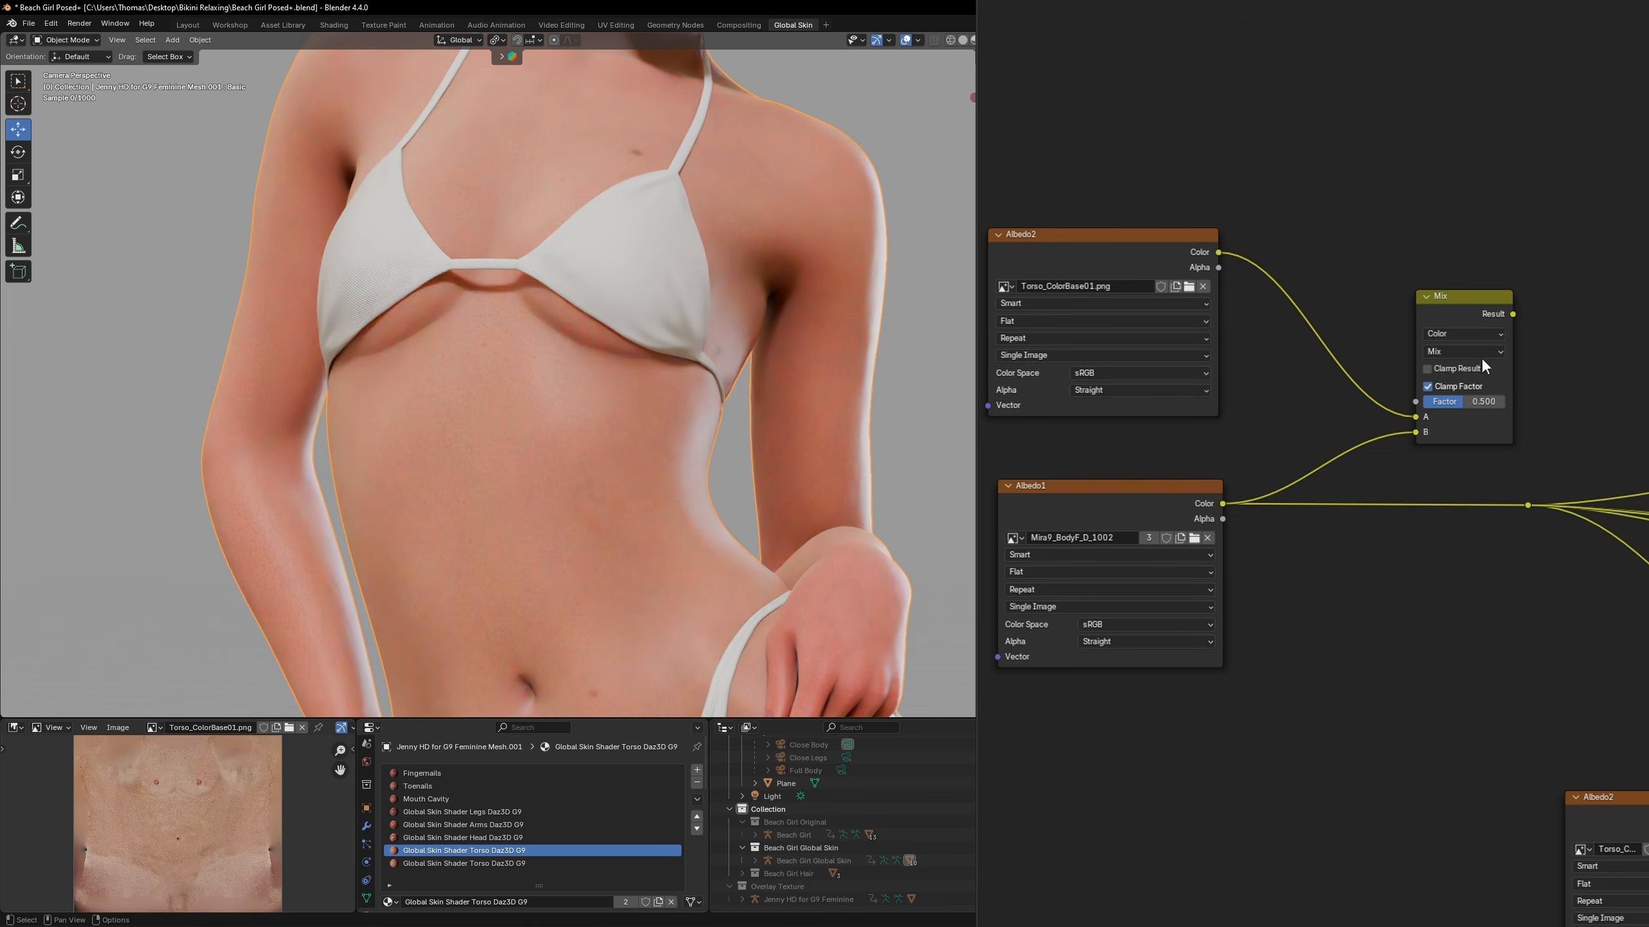
drag(1477, 299, 1389, 302)
drag(1424, 317, 1527, 505)
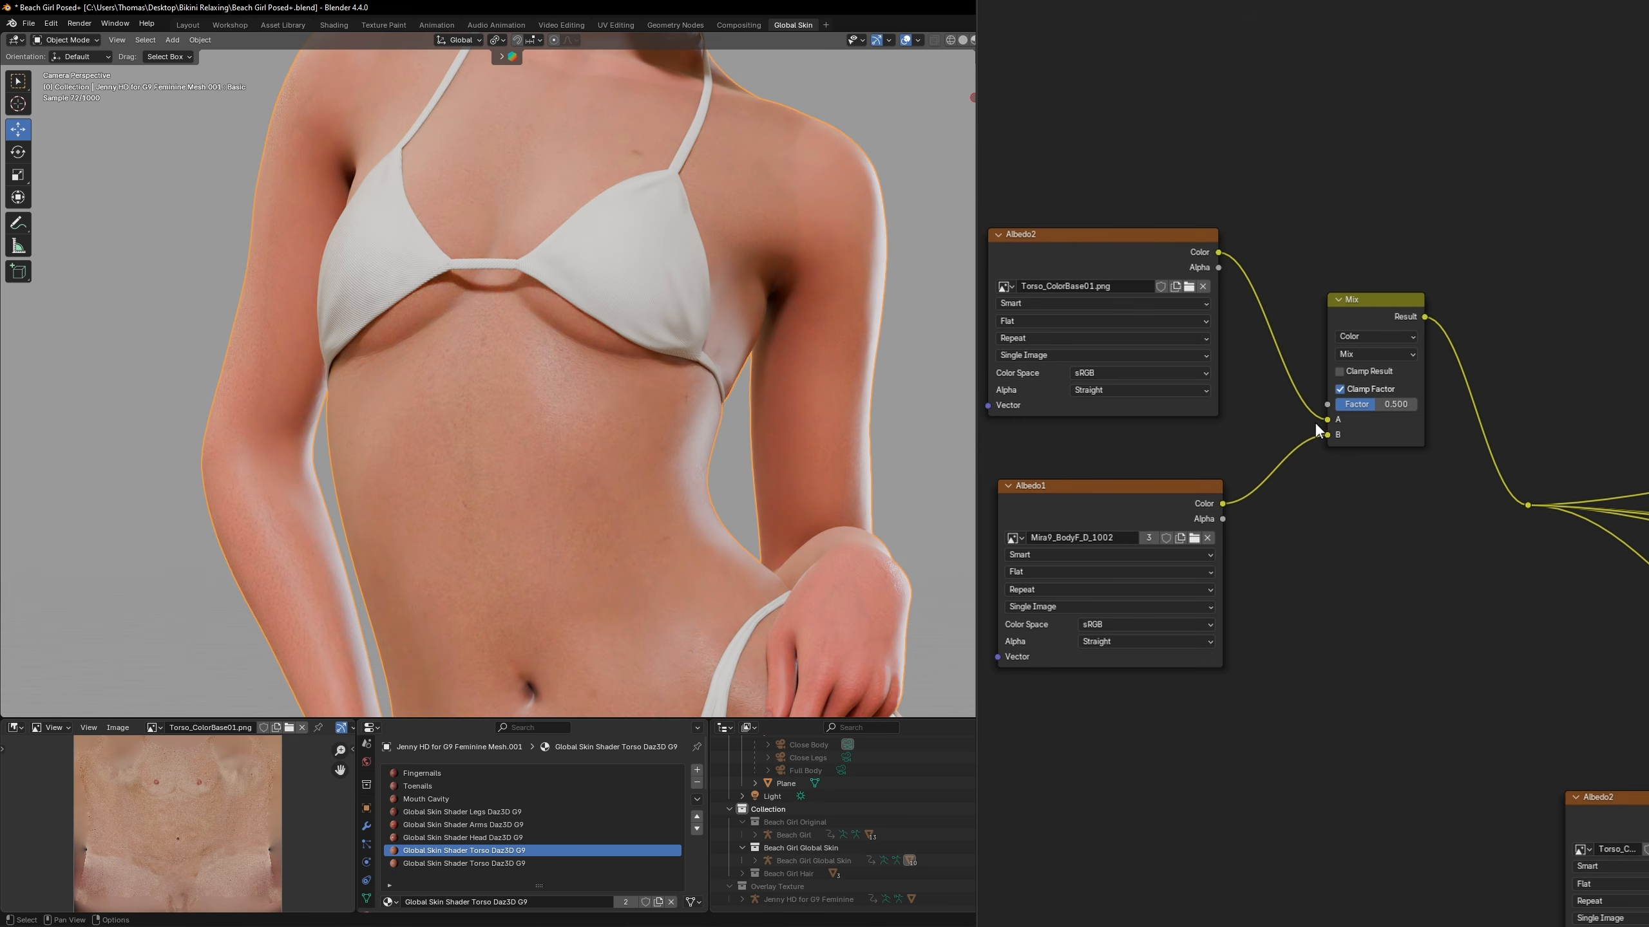
click(1386, 354)
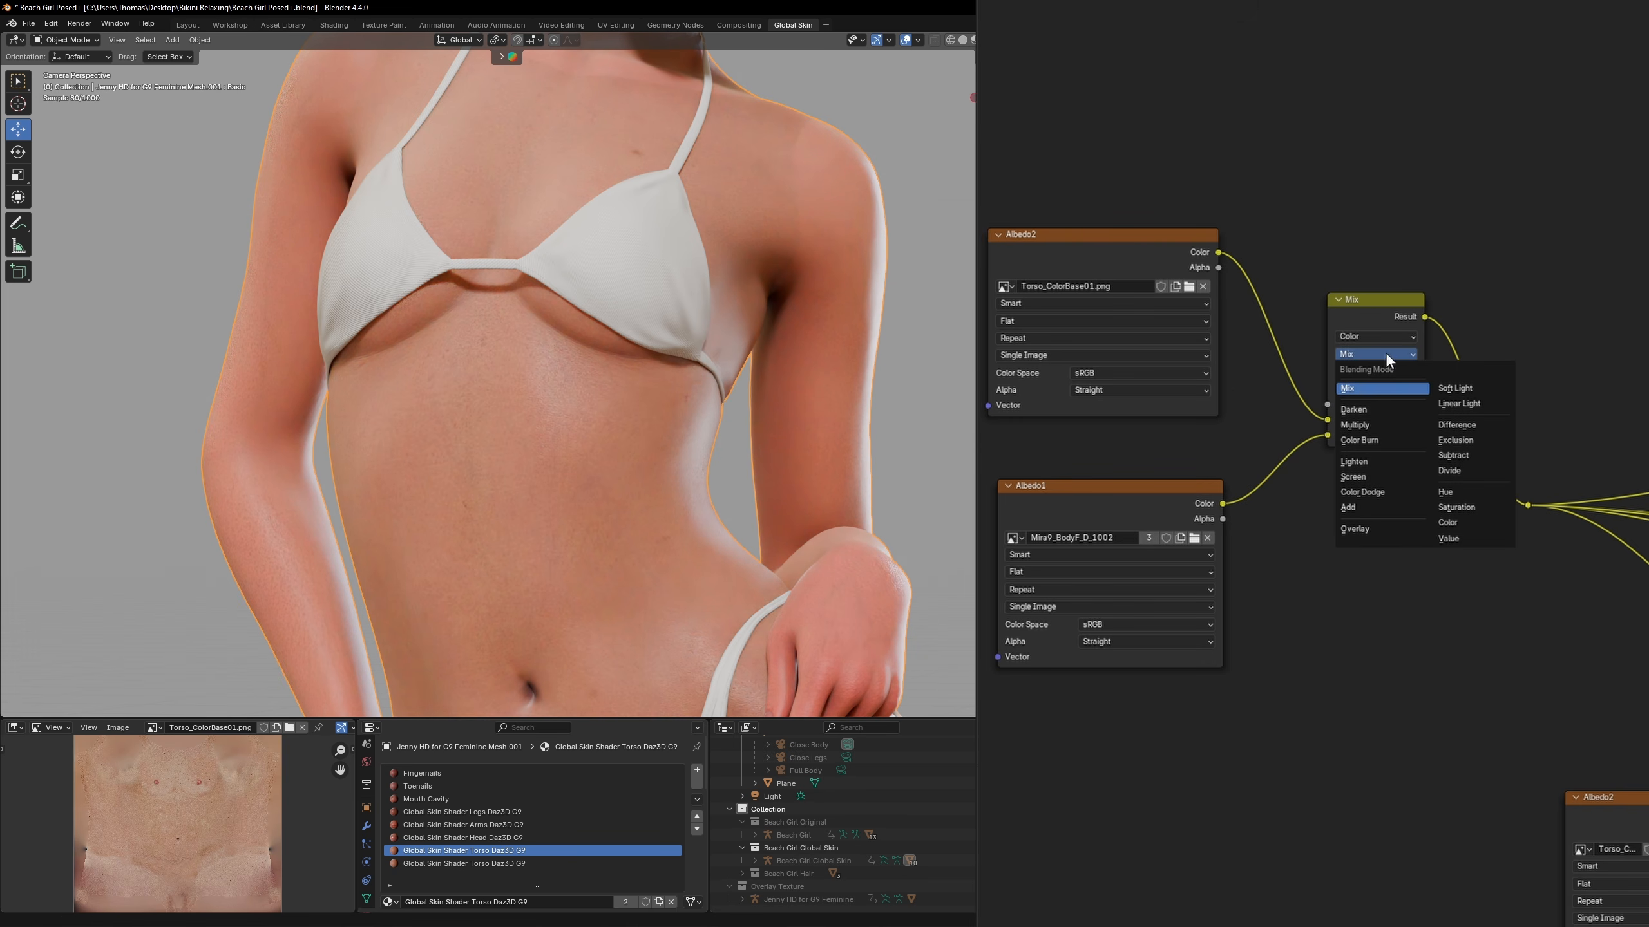
click(1376, 410)
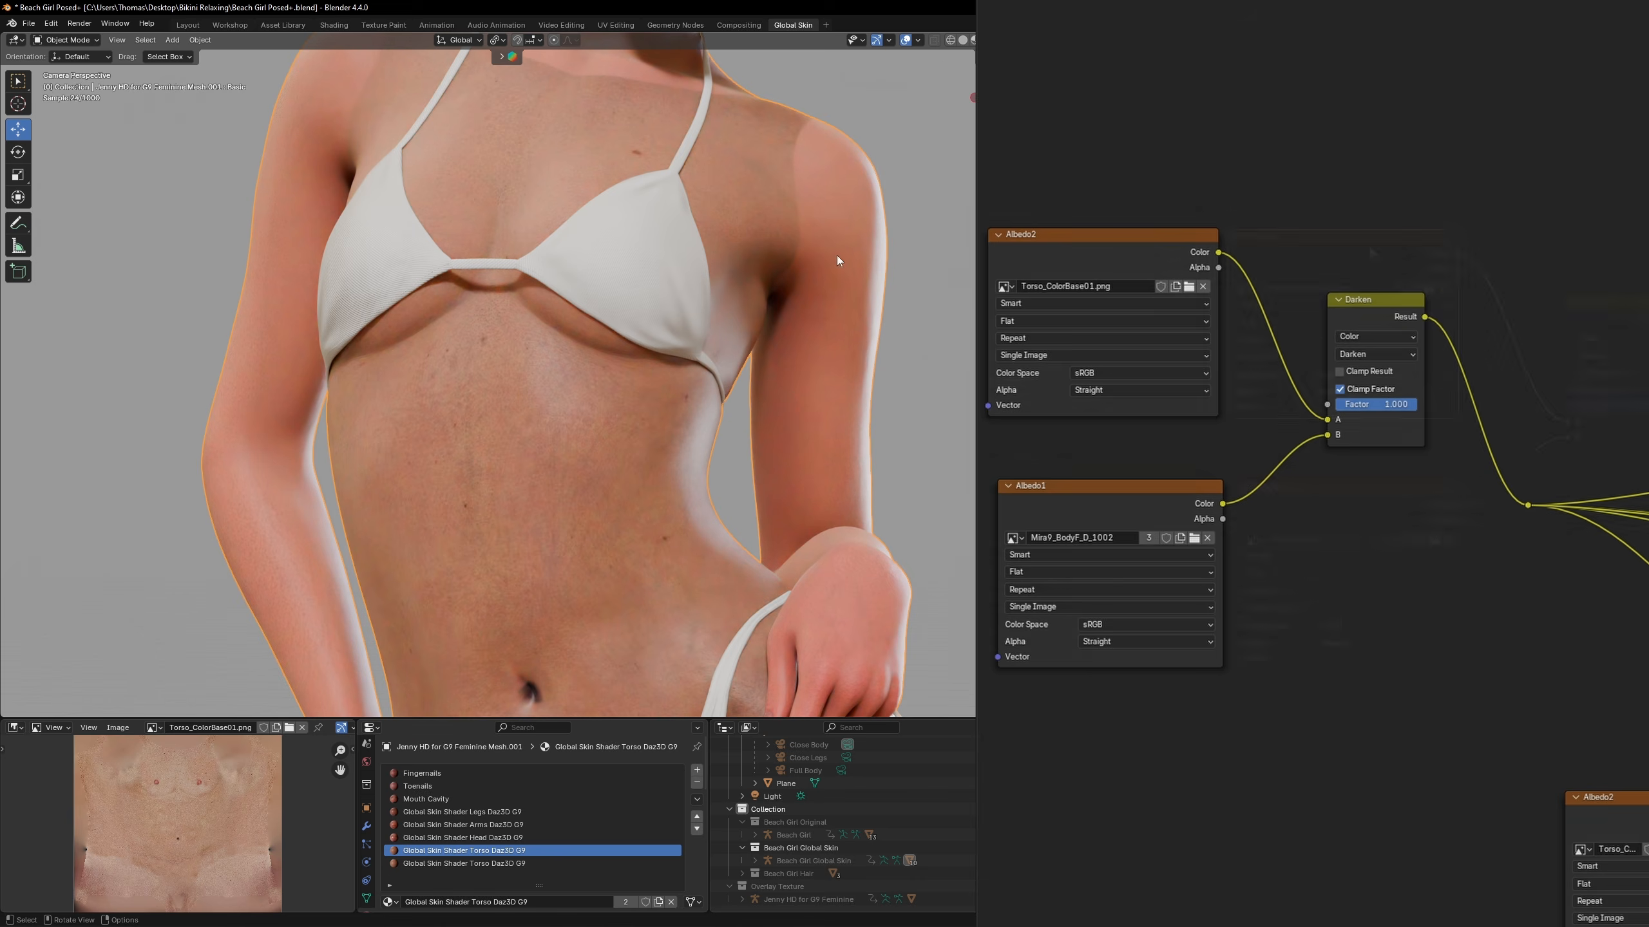
Insert an RGB Curves node between the Torso_ColorBase01 texture and the Darken node's A input
middle_drag(1130, 246, 1370, 248)
drag(1370, 246, 1082, 246)
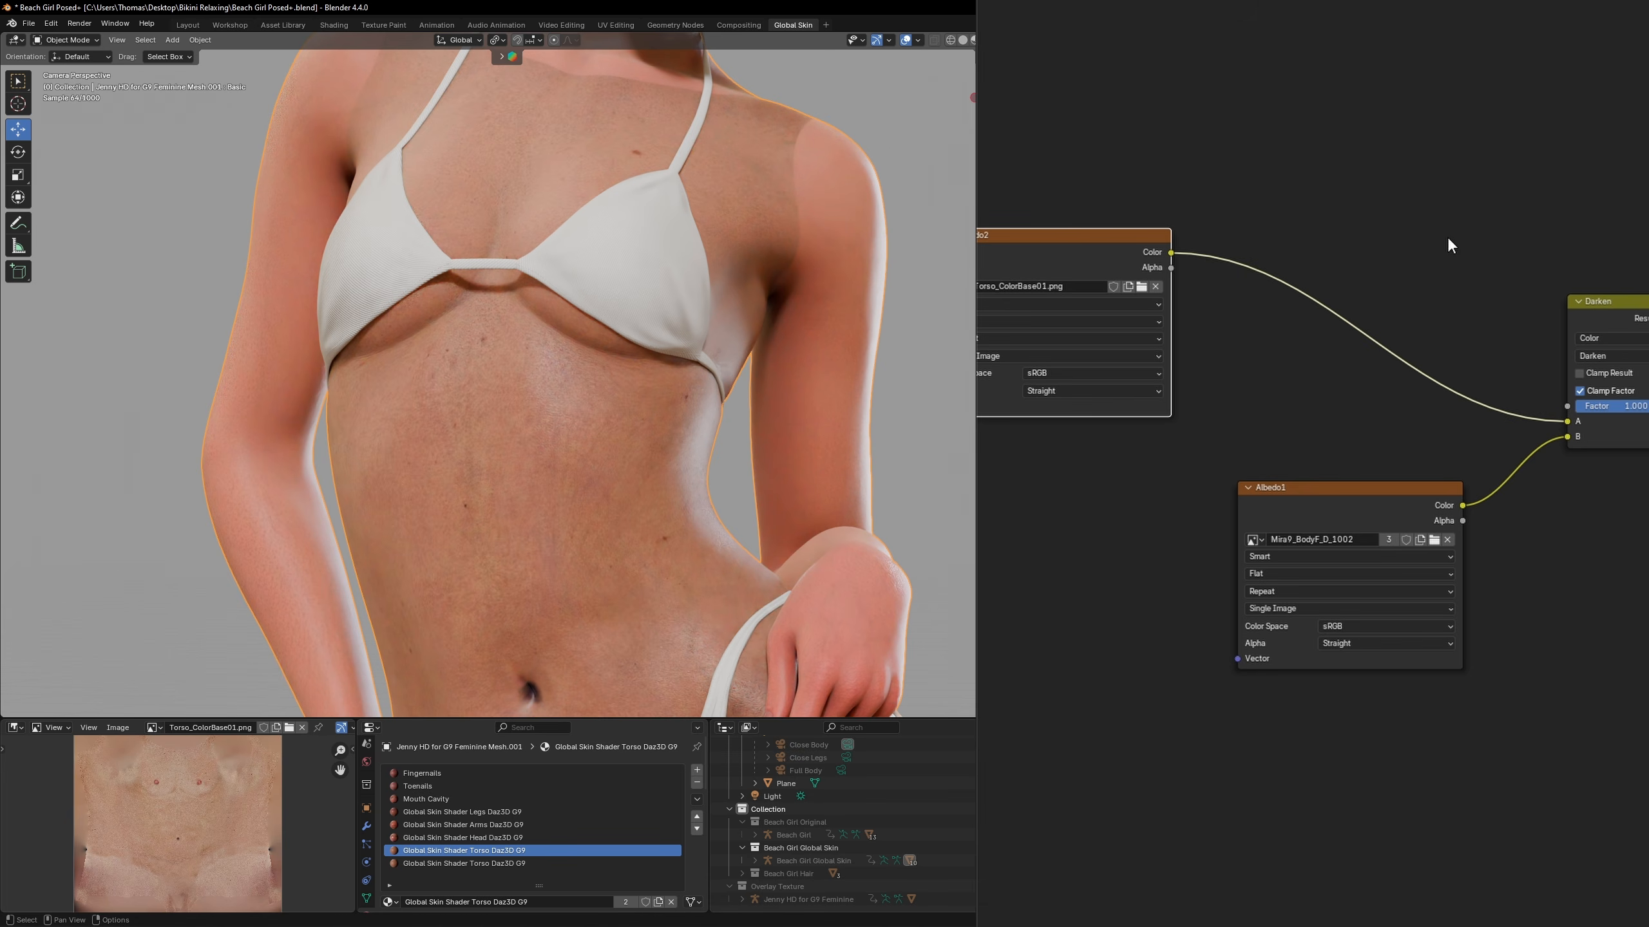
key(shift+a)
text(rgb)
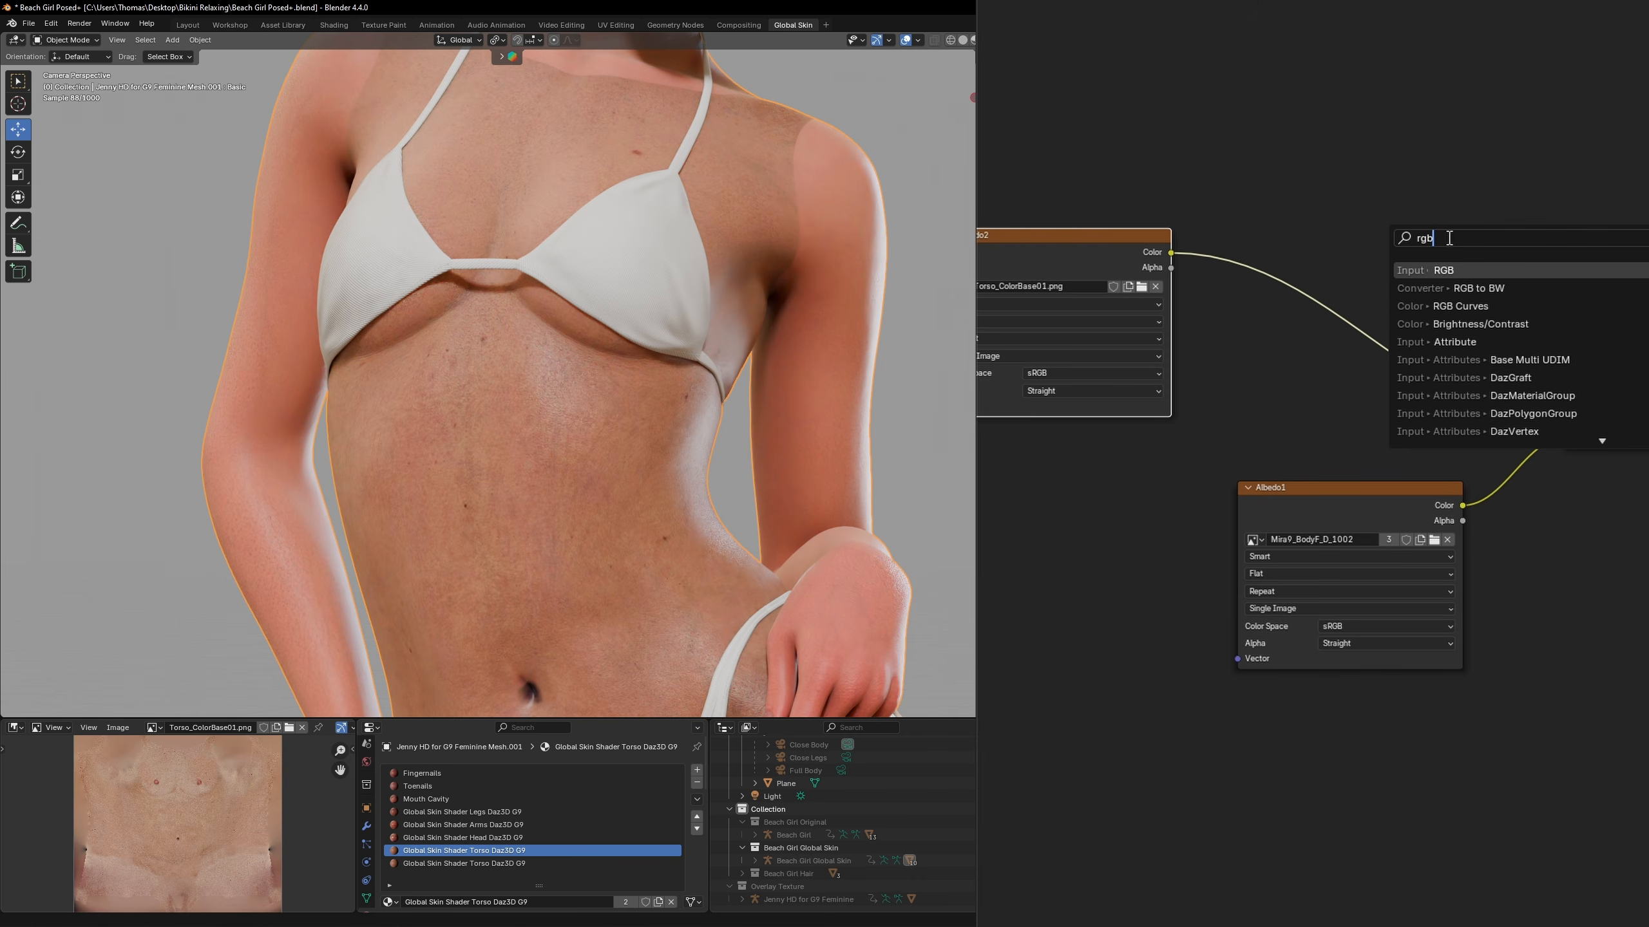
key(Down)
key(Down)
key(Return)
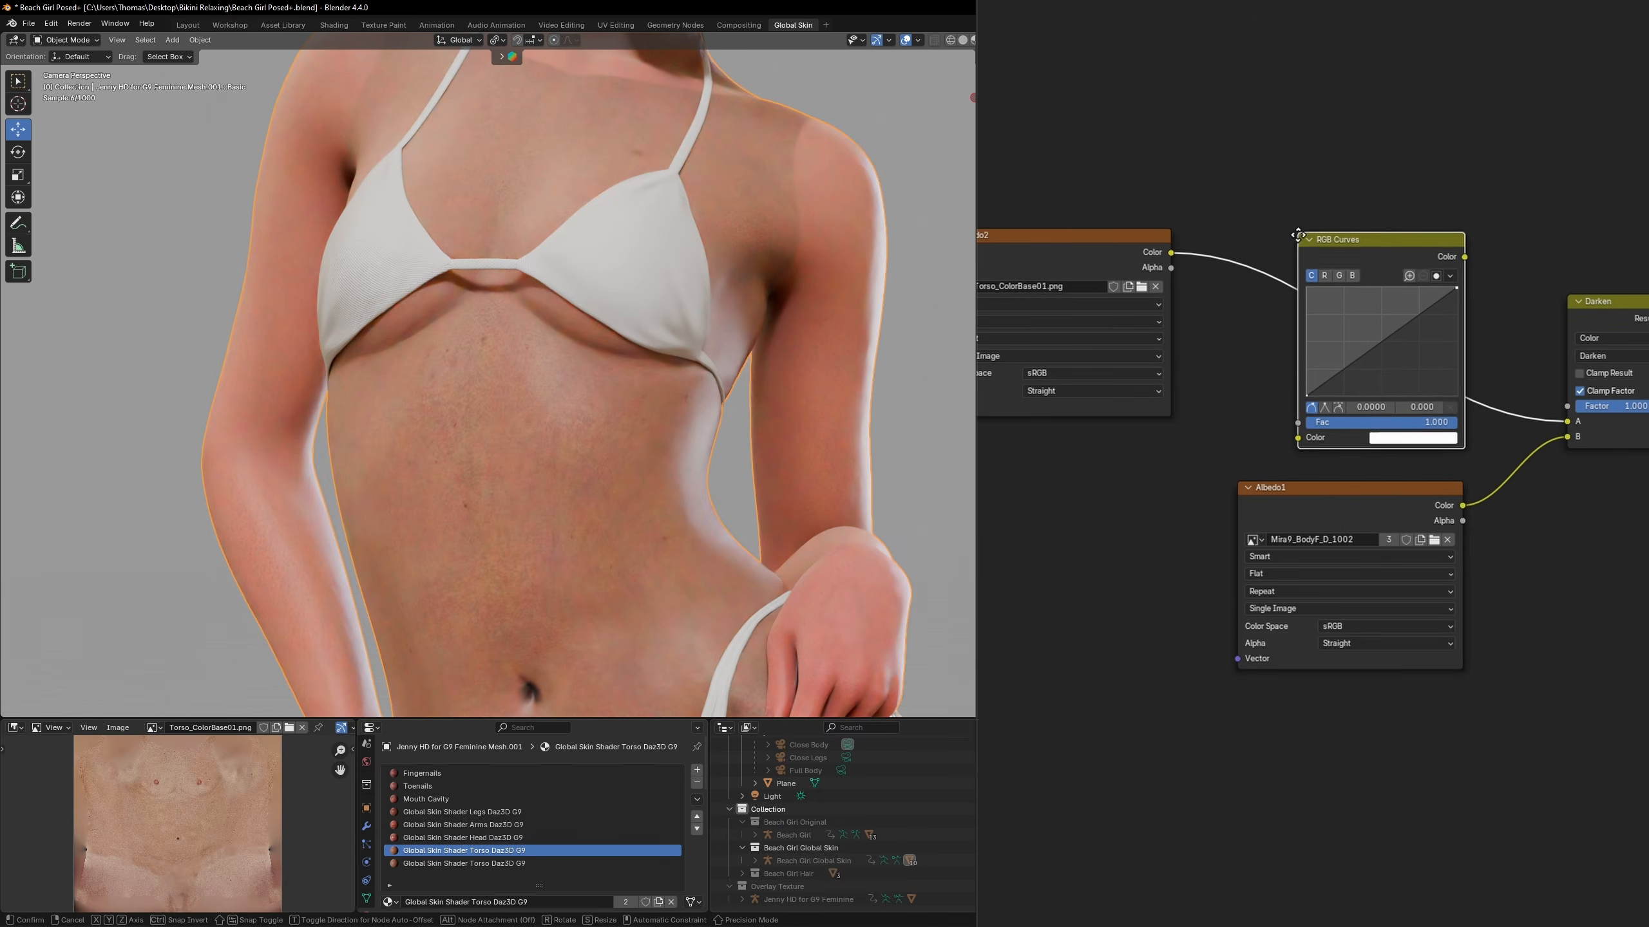
click(1296, 235)
Raise the middle of the RGB curve to about 0.42, 0.59 and link Albedo1 directly to the reroute, bypassing Darken
scroll(1396, 364, up, 3)
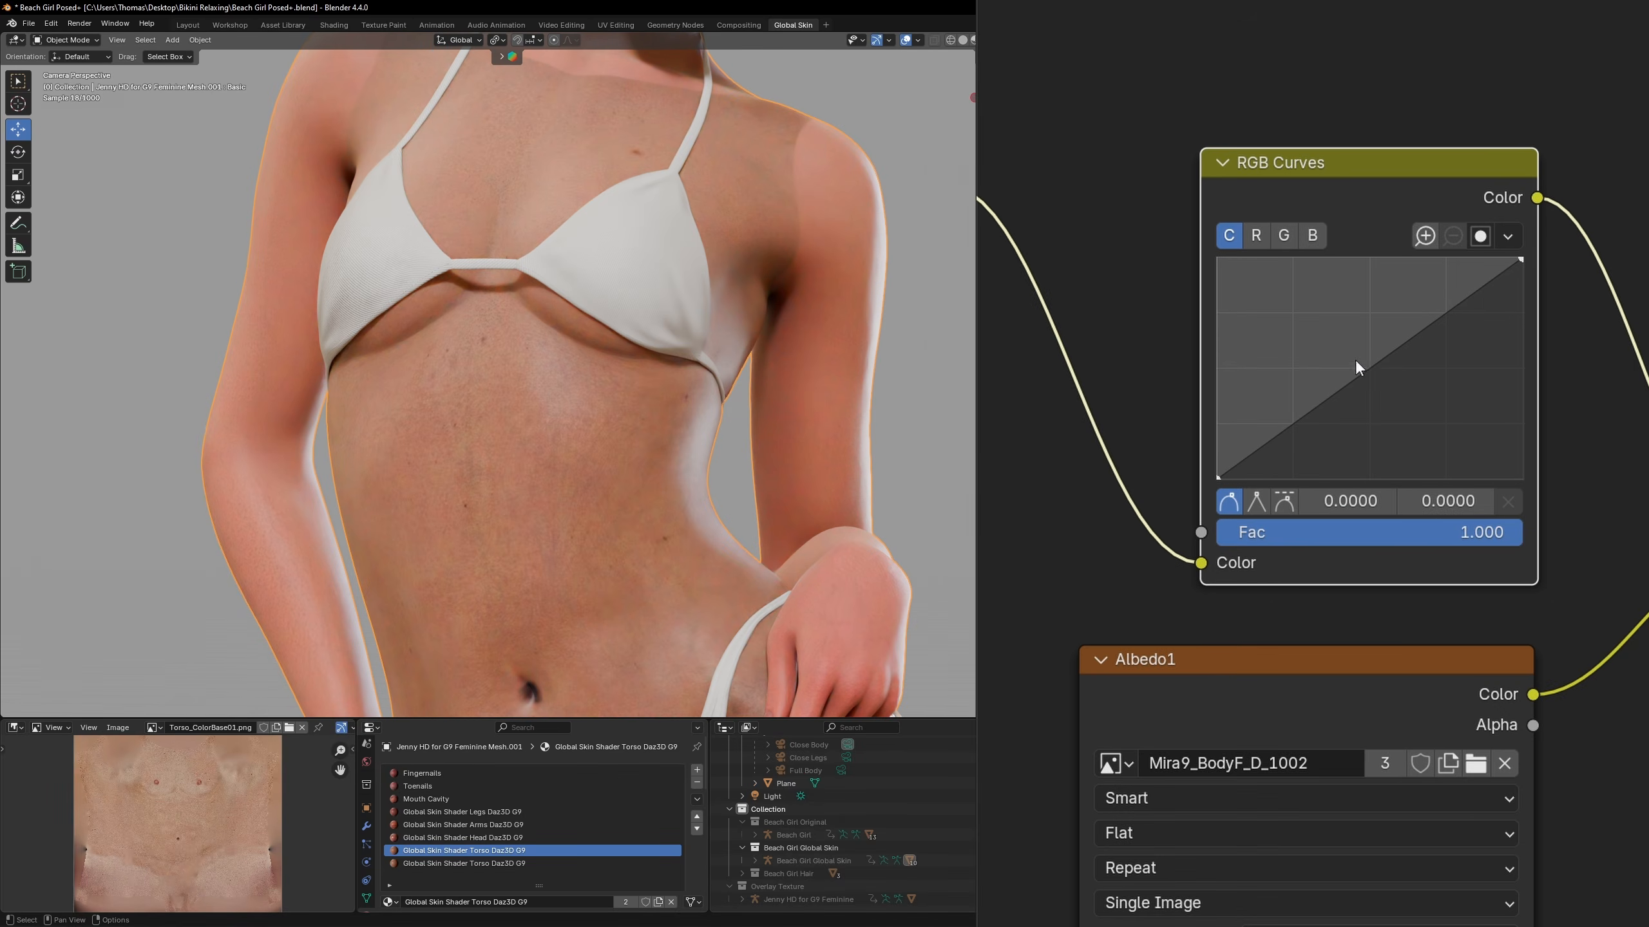
drag(1355, 359, 1346, 349)
drag(1301, 531, 1579, 527)
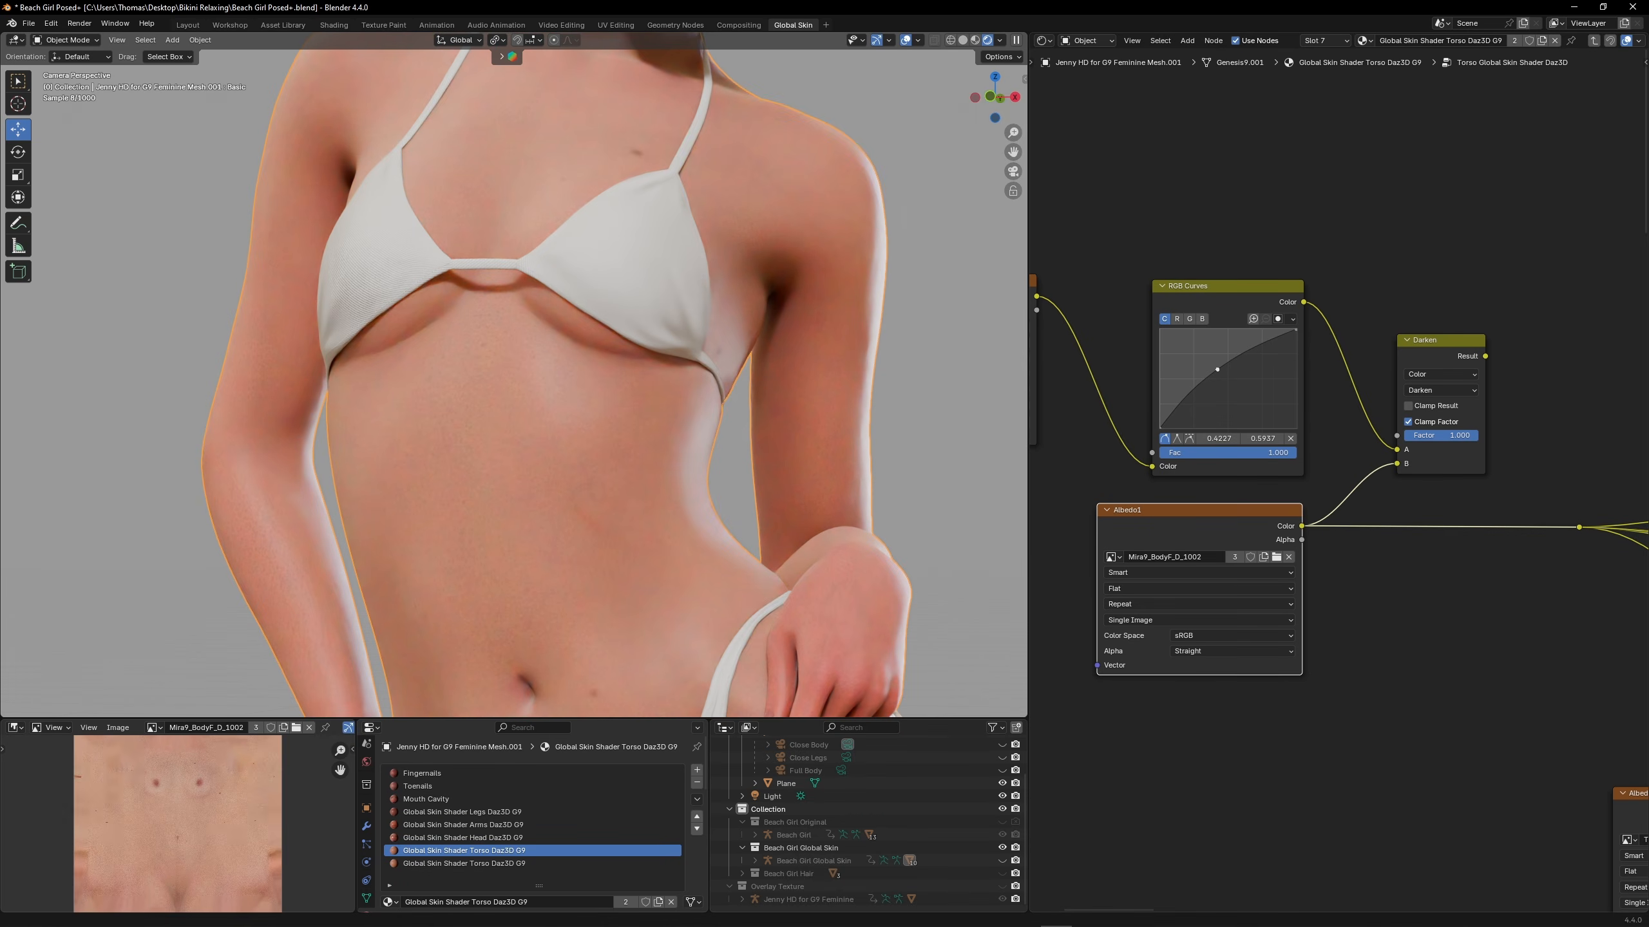
Link the Darken result to the reroute again and group the RGB Curves and Darken nodes into one node group
drag(1485, 356, 1577, 527)
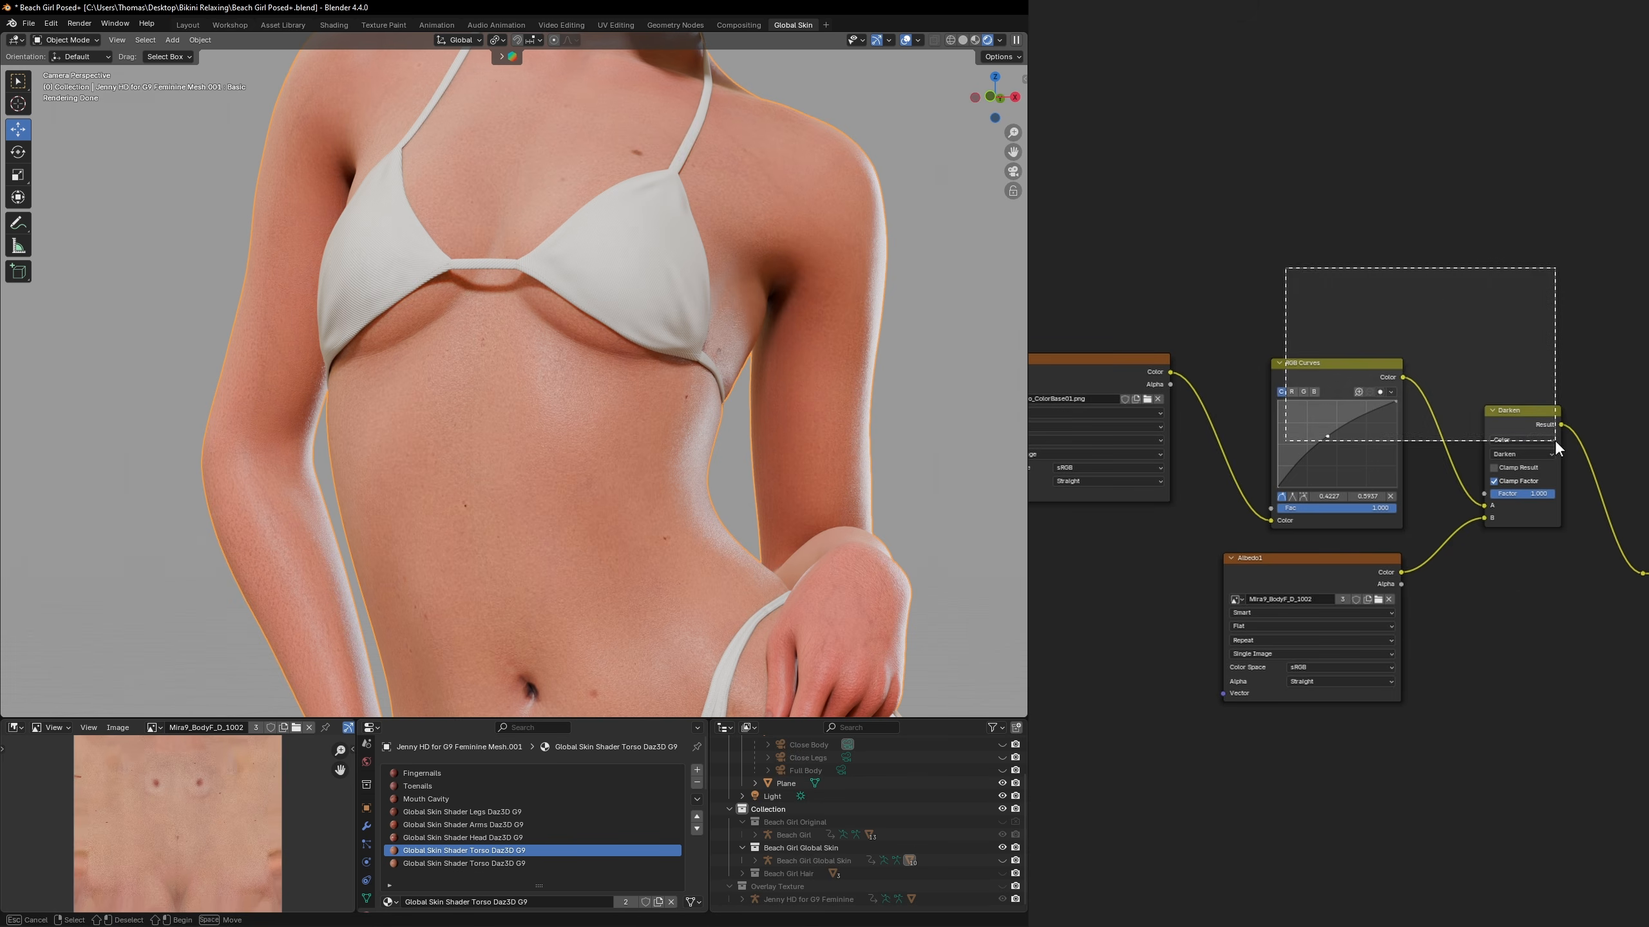
right_click(1395, 422)
click(1434, 586)
drag(1393, 409, 1288, 410)
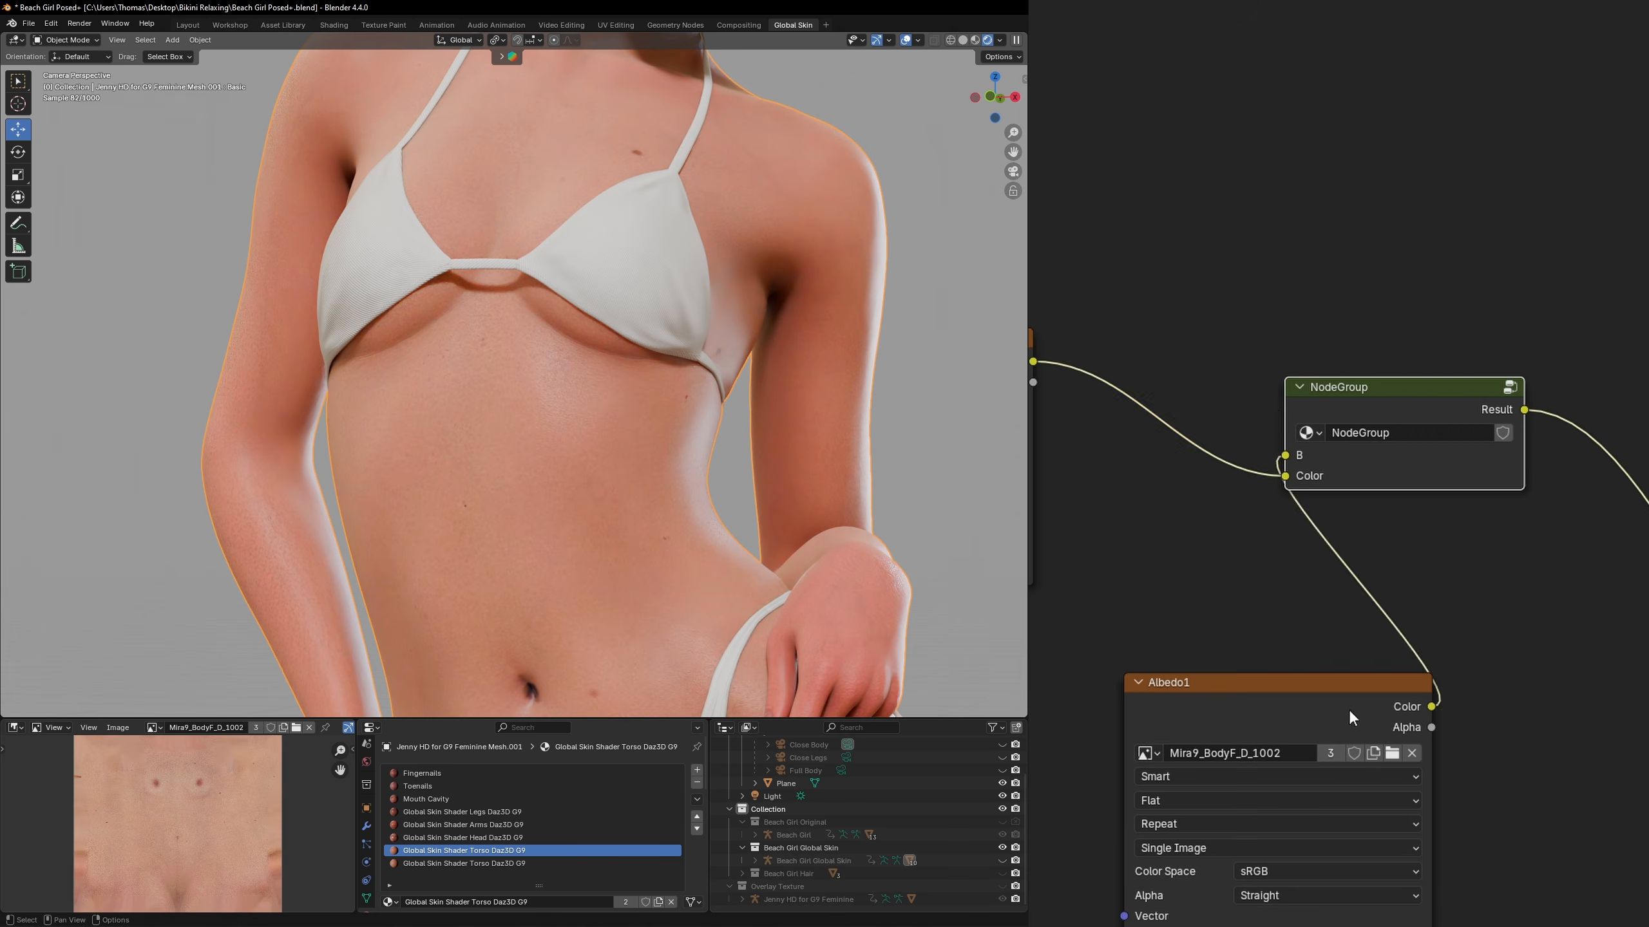
Rename the new node group as Skin Mixer
double_click(1422, 432)
text(Skin Mixer)
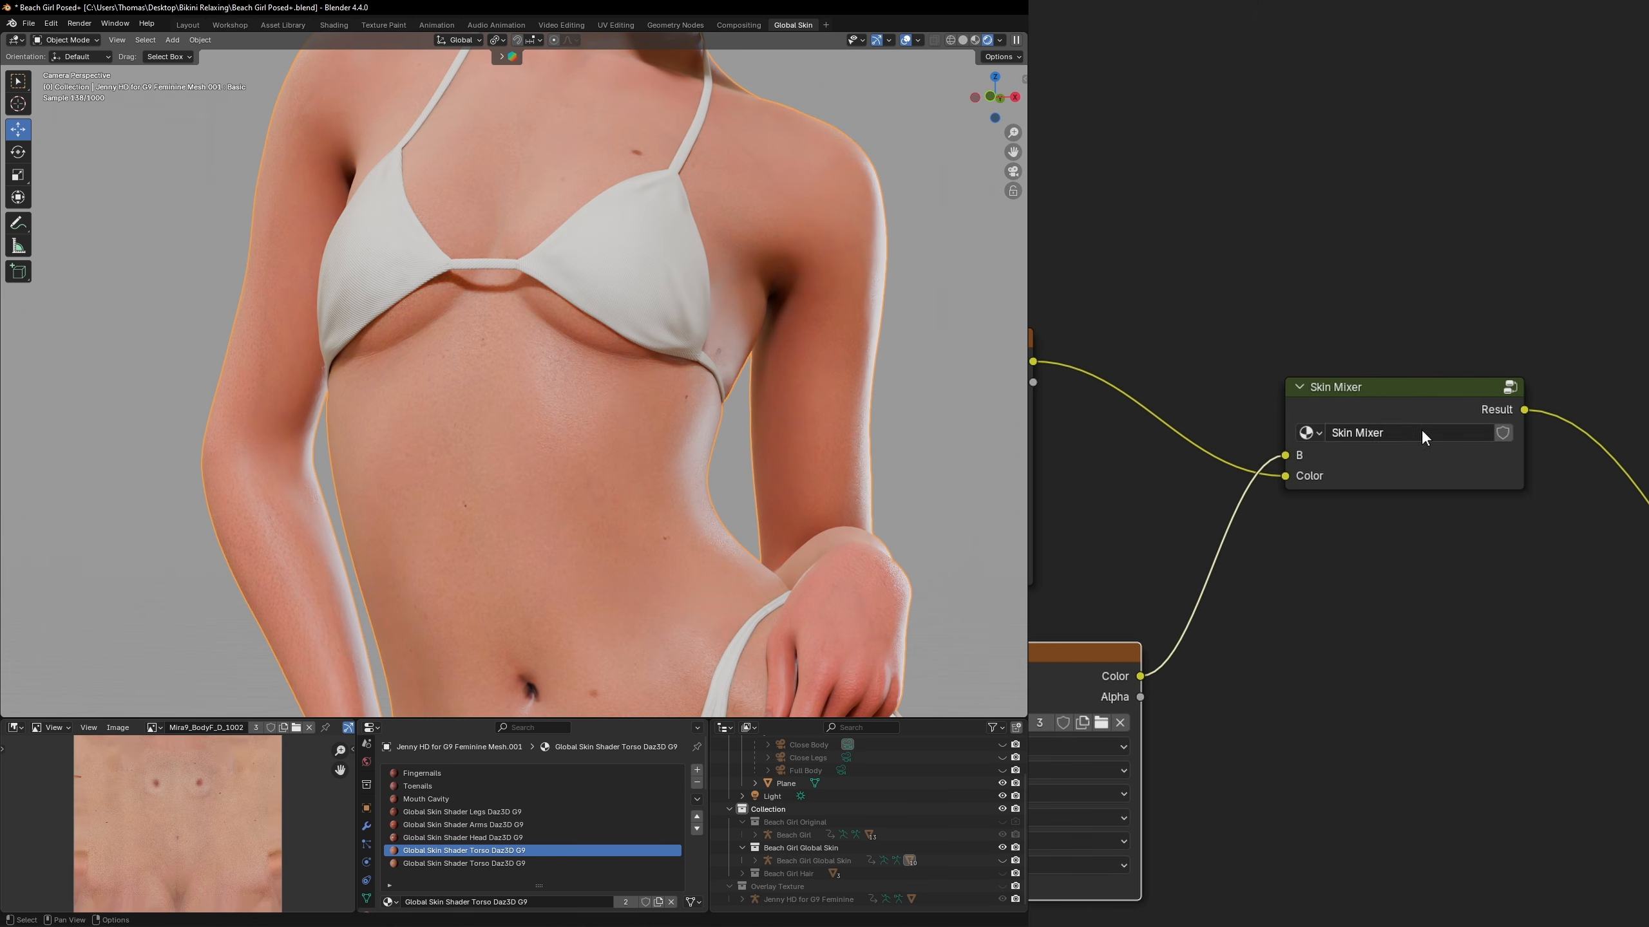
key(Return)
Copy the Torso_ColorBase01 texture node and the Skin Mixer group into the head material's skin shader group
right_click(1479, 396)
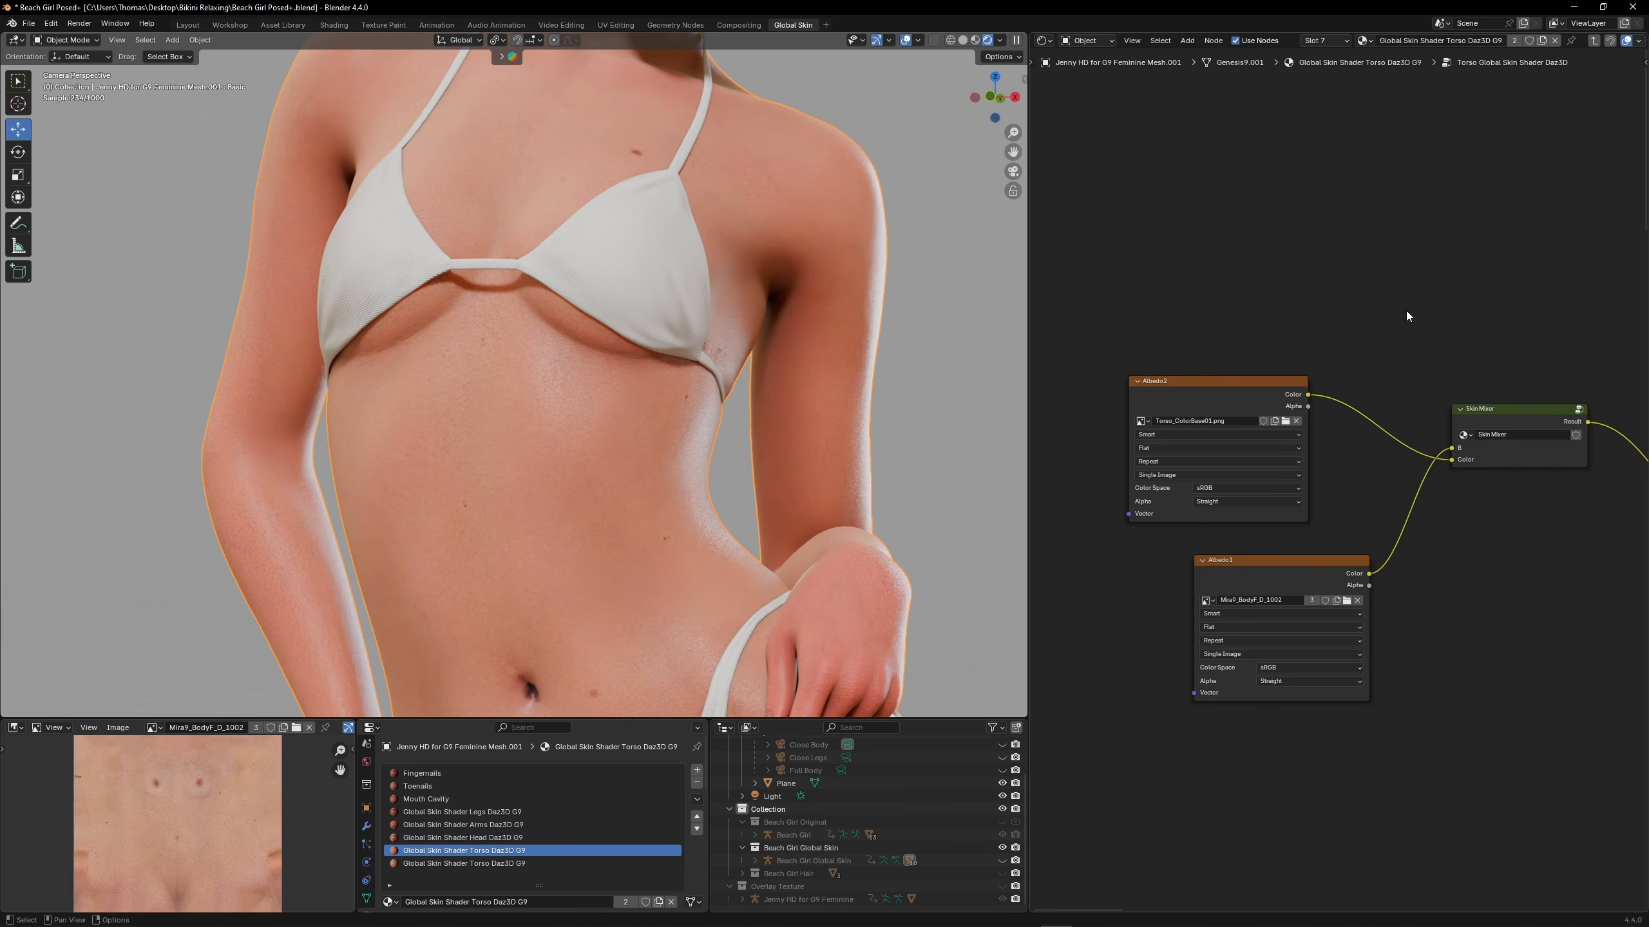
click(462, 838)
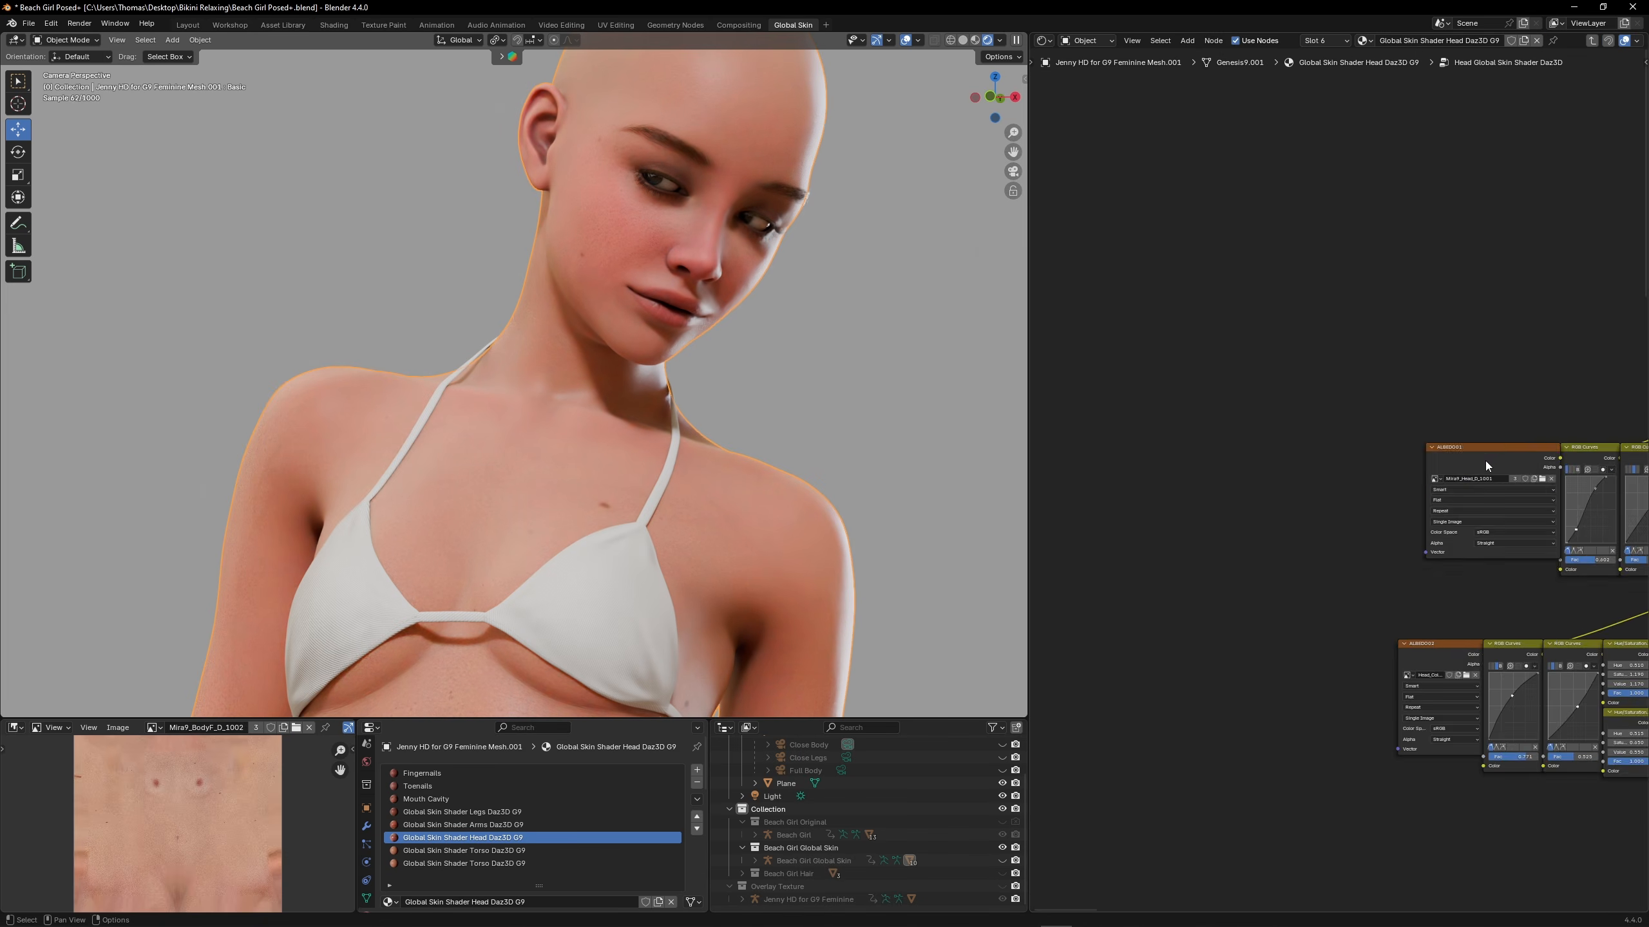
key(ctrl+v)
key(g)
click(1269, 327)
scroll(1271, 326, down, 1)
middle_drag(1271, 326, 1366, 346)
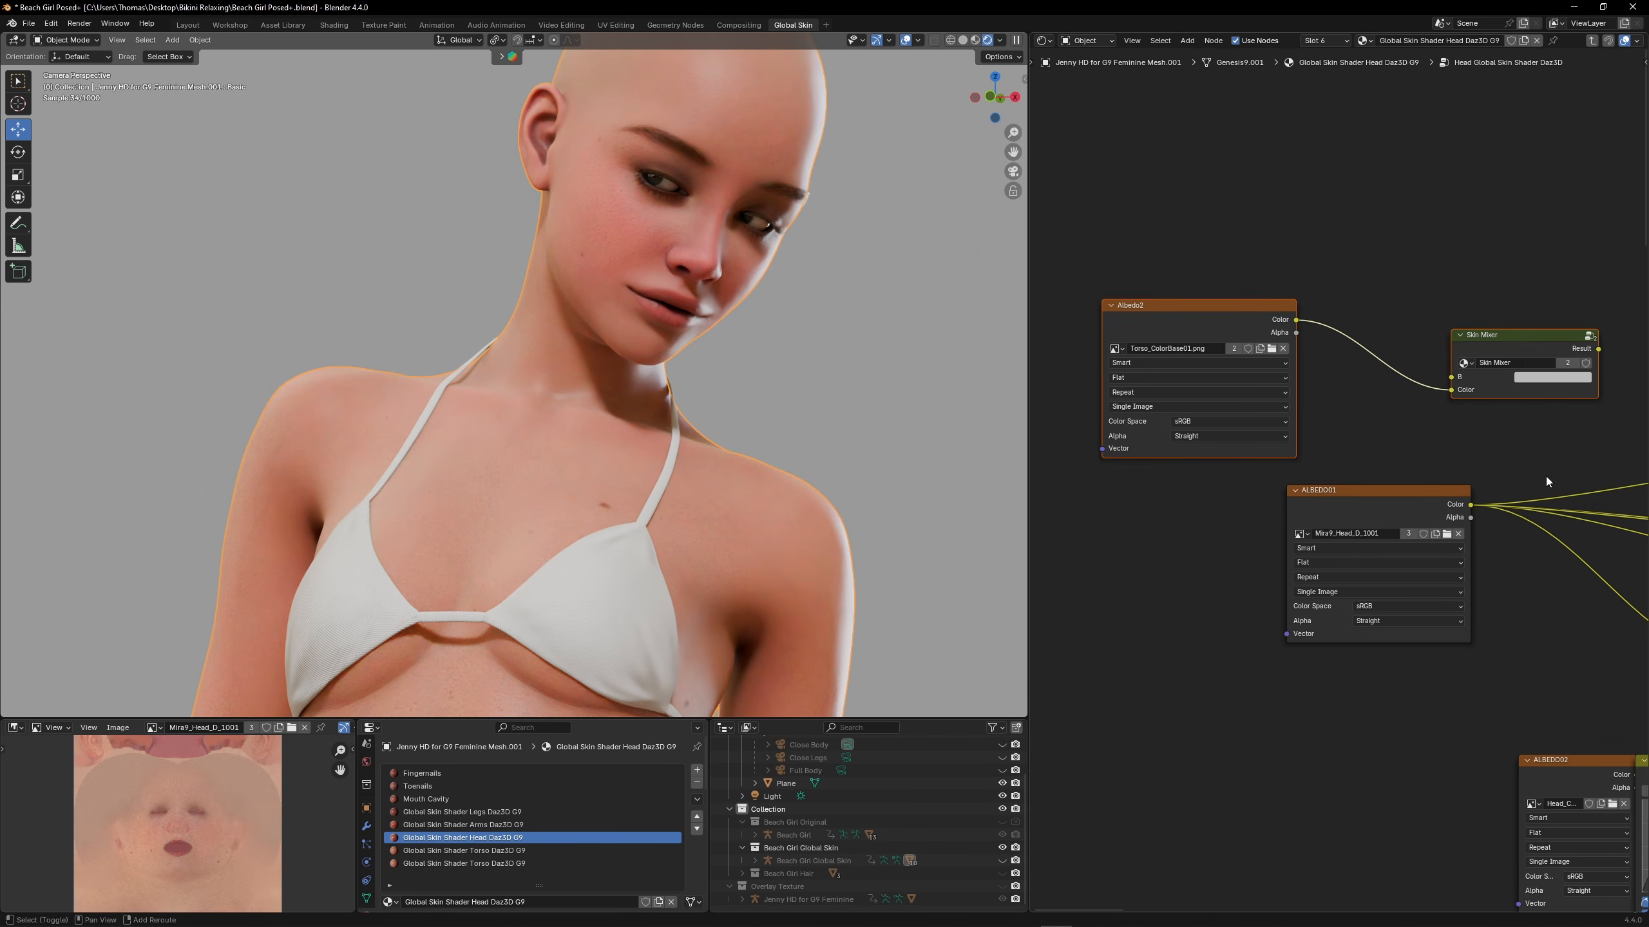
Gather ALBEDO01's outgoing links in a reroute, then feed ALBEDO01 into Skin Mixer's B input and the mixer's result into the reroute
shift+right_drag(1547, 477, 1562, 559)
drag(1440, 497, 1294, 502)
drag(1167, 275, 1332, 379)
drag(1374, 343, 1555, 514)
middle_drag(1330, 496, 1469, 530)
drag(1465, 542, 1366, 401)
drag(1396, 528, 1233, 529)
scroll(1233, 529, down, 1)
middle_drag(1232, 528, 1394, 522)
scroll(1287, 393, up, 2)
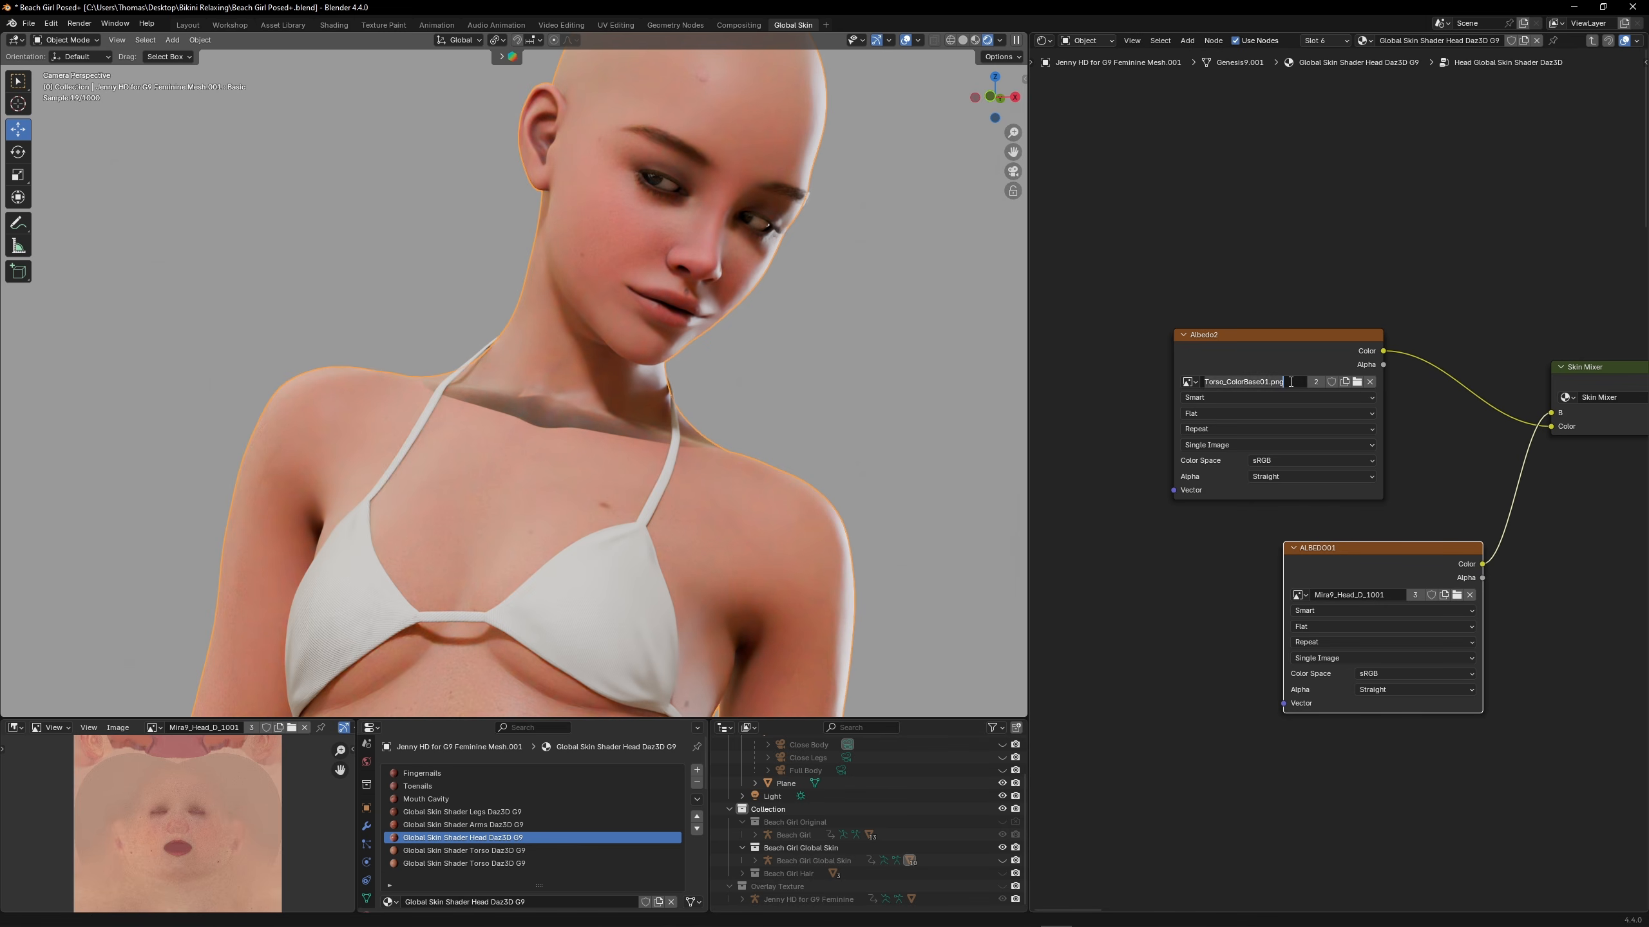
Replace the image in the head material's Albedo2 texture node with Head_ColorBase01.png
click(1356, 382)
click(1188, 176)
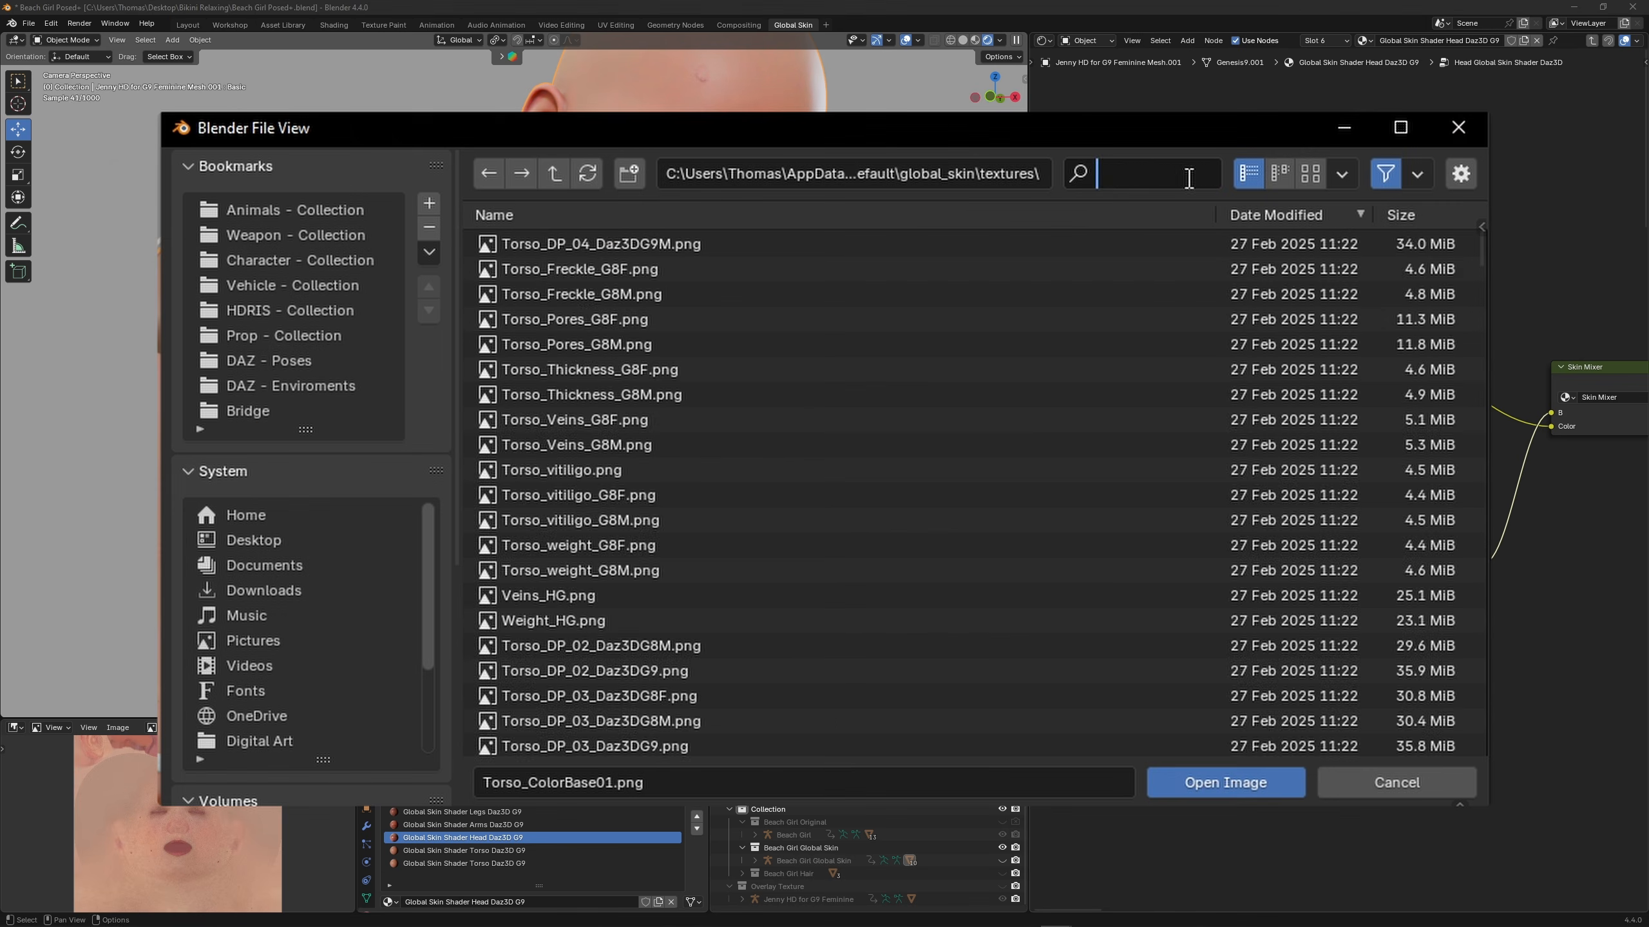
key(ctrl+v)
drag(1134, 174, 1058, 172)
text(Head)
click(702, 250)
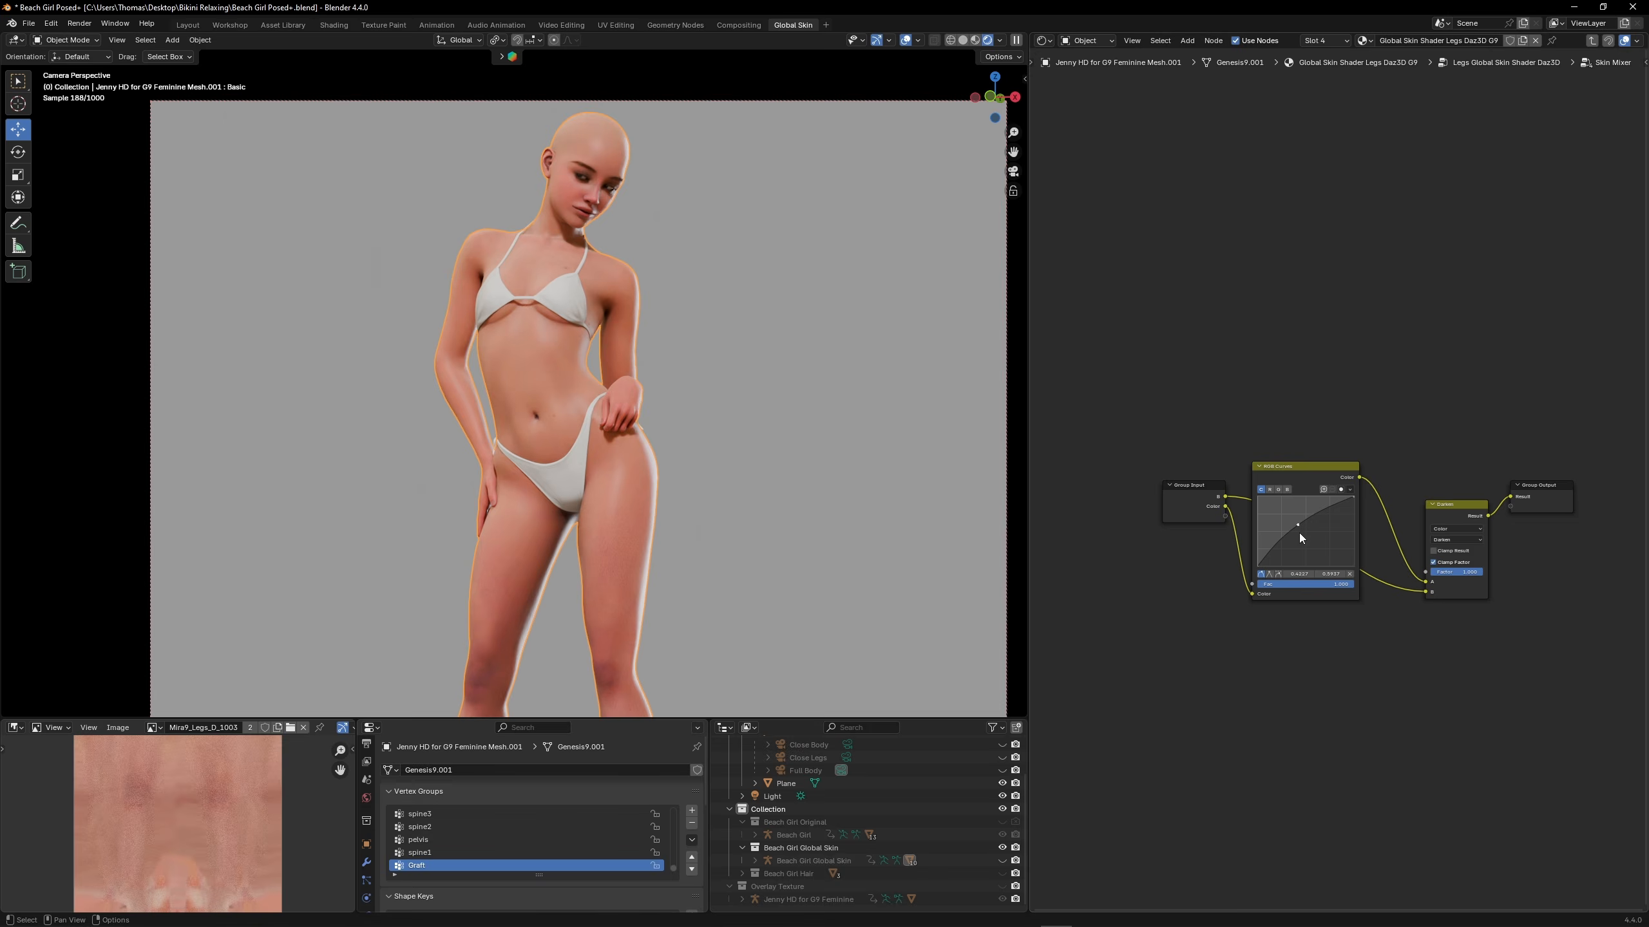
scroll(1298, 533, up, 5)
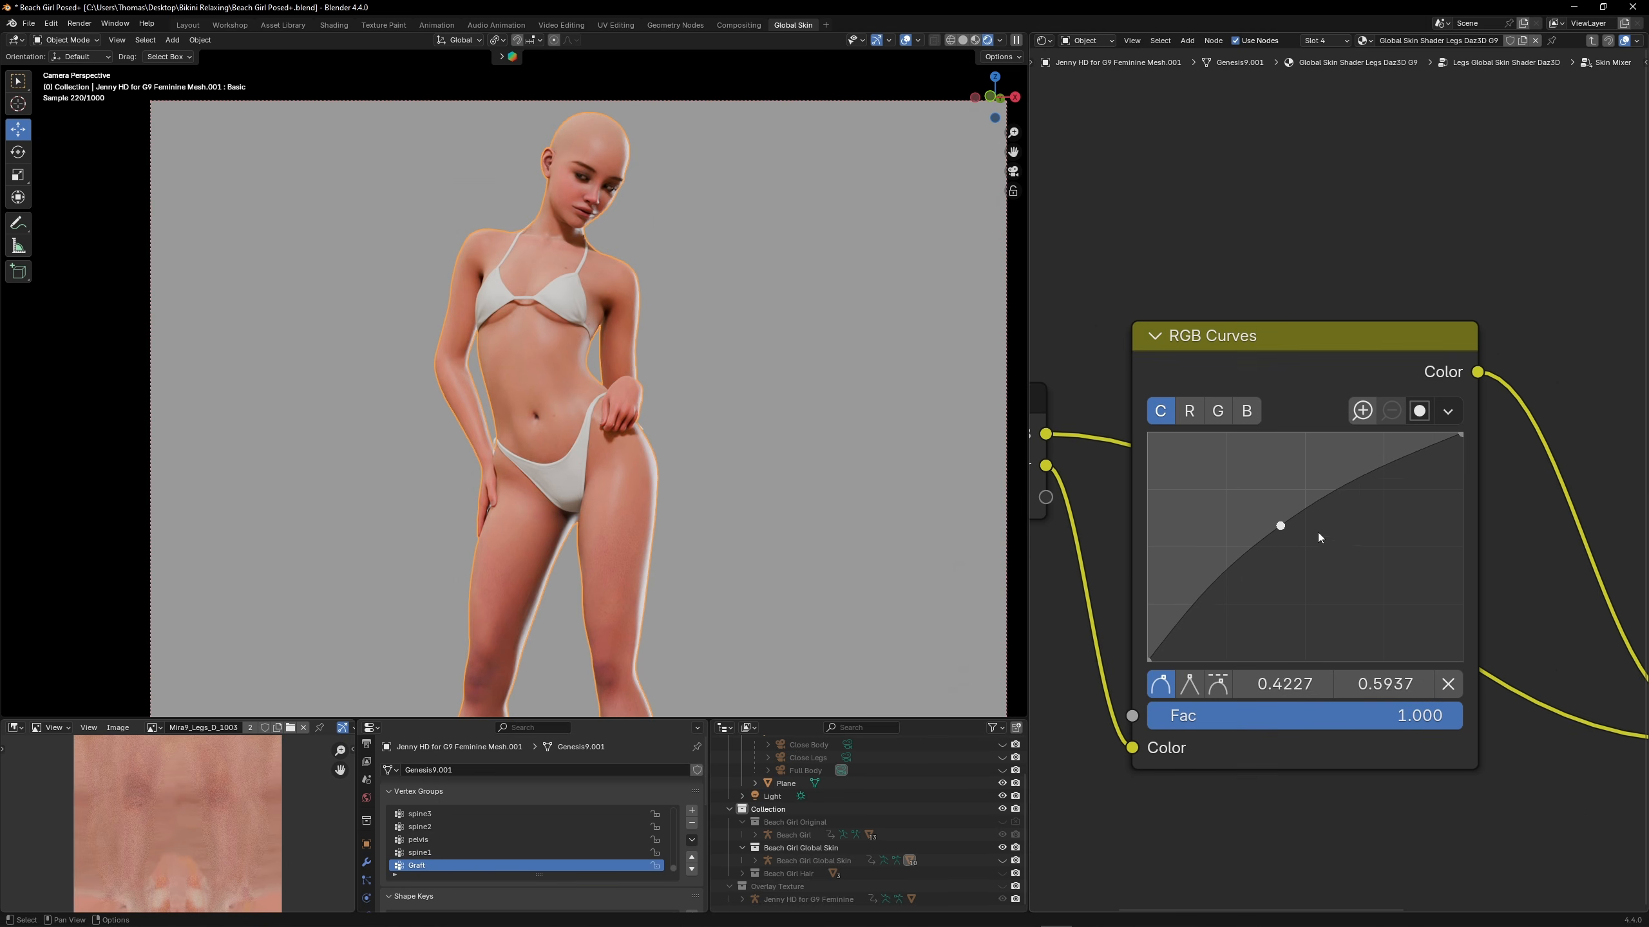
mouse_move(1281, 526)
mouse_down()
mouse_move(1299, 555)
mouse_move(1280, 526)
mouse_up()
scroll(615, 525, up, 8)
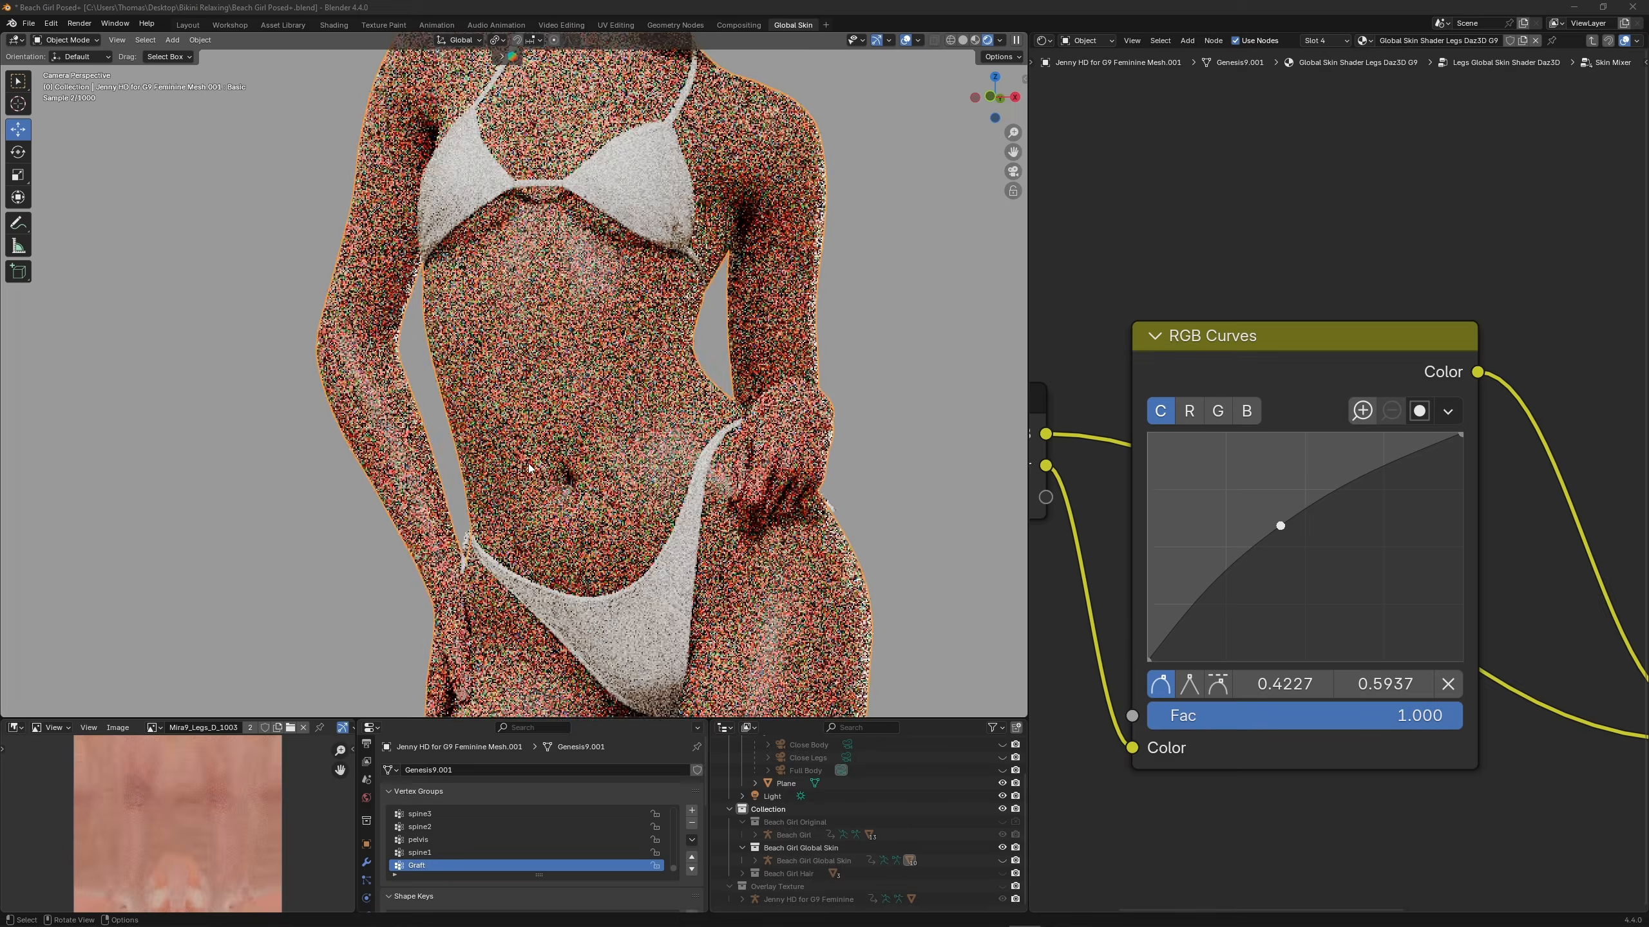
In wireframe, select the edge loop around the navel on the body mesh and turn it into a selection of the faces inside
scroll(615, 525, down, 3)
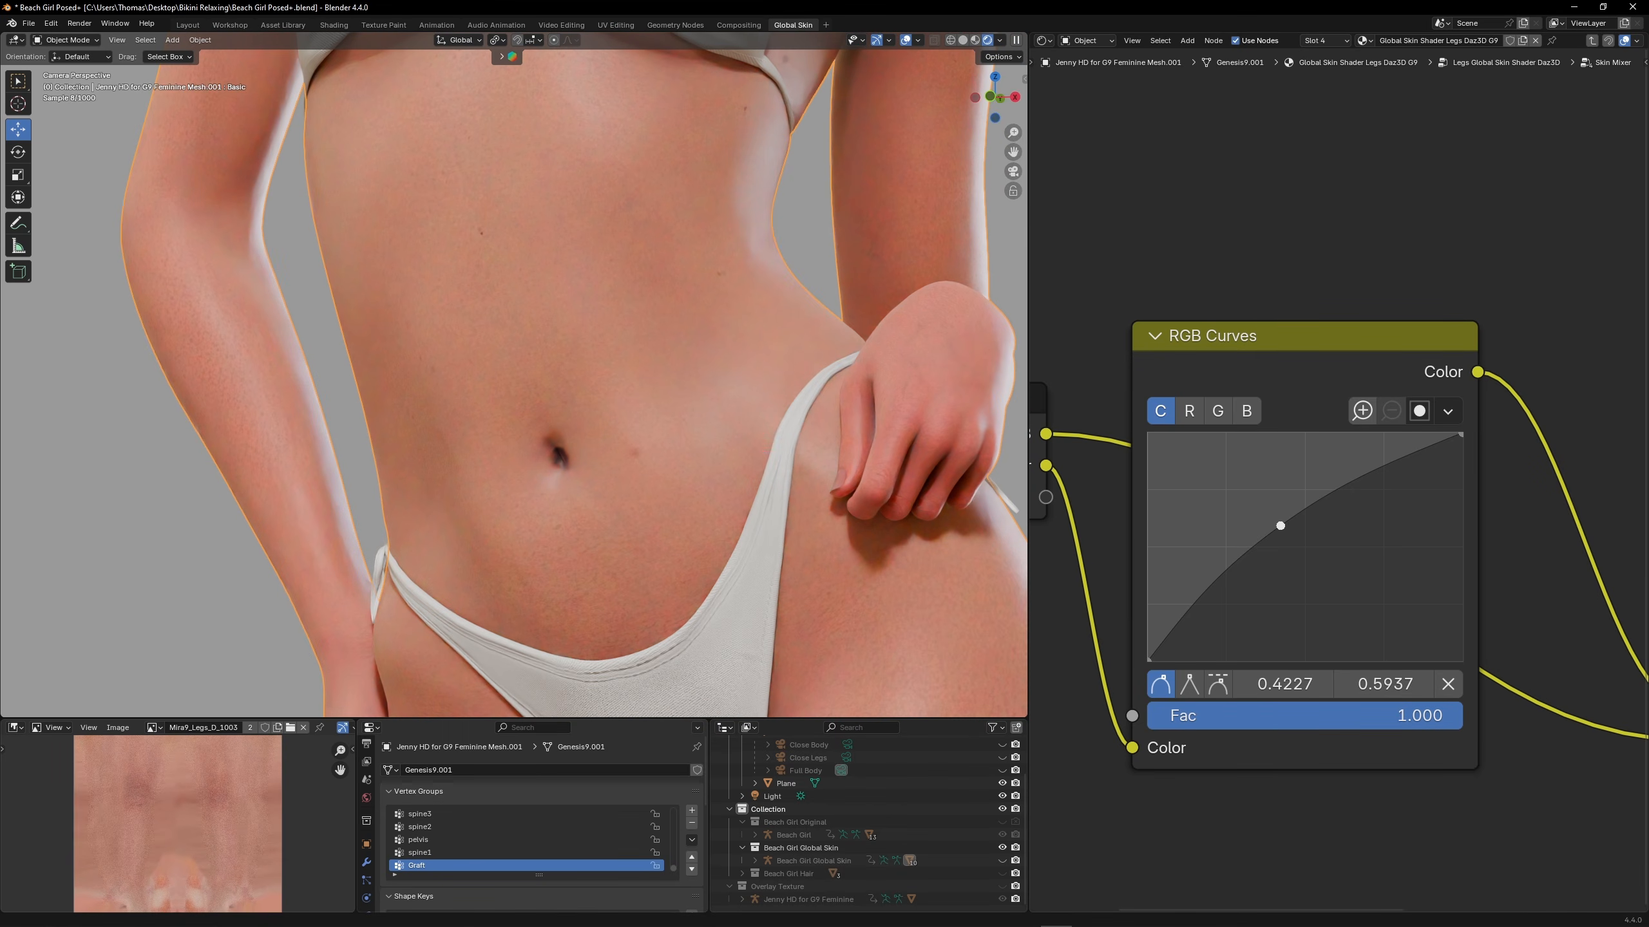
key(shift+z)
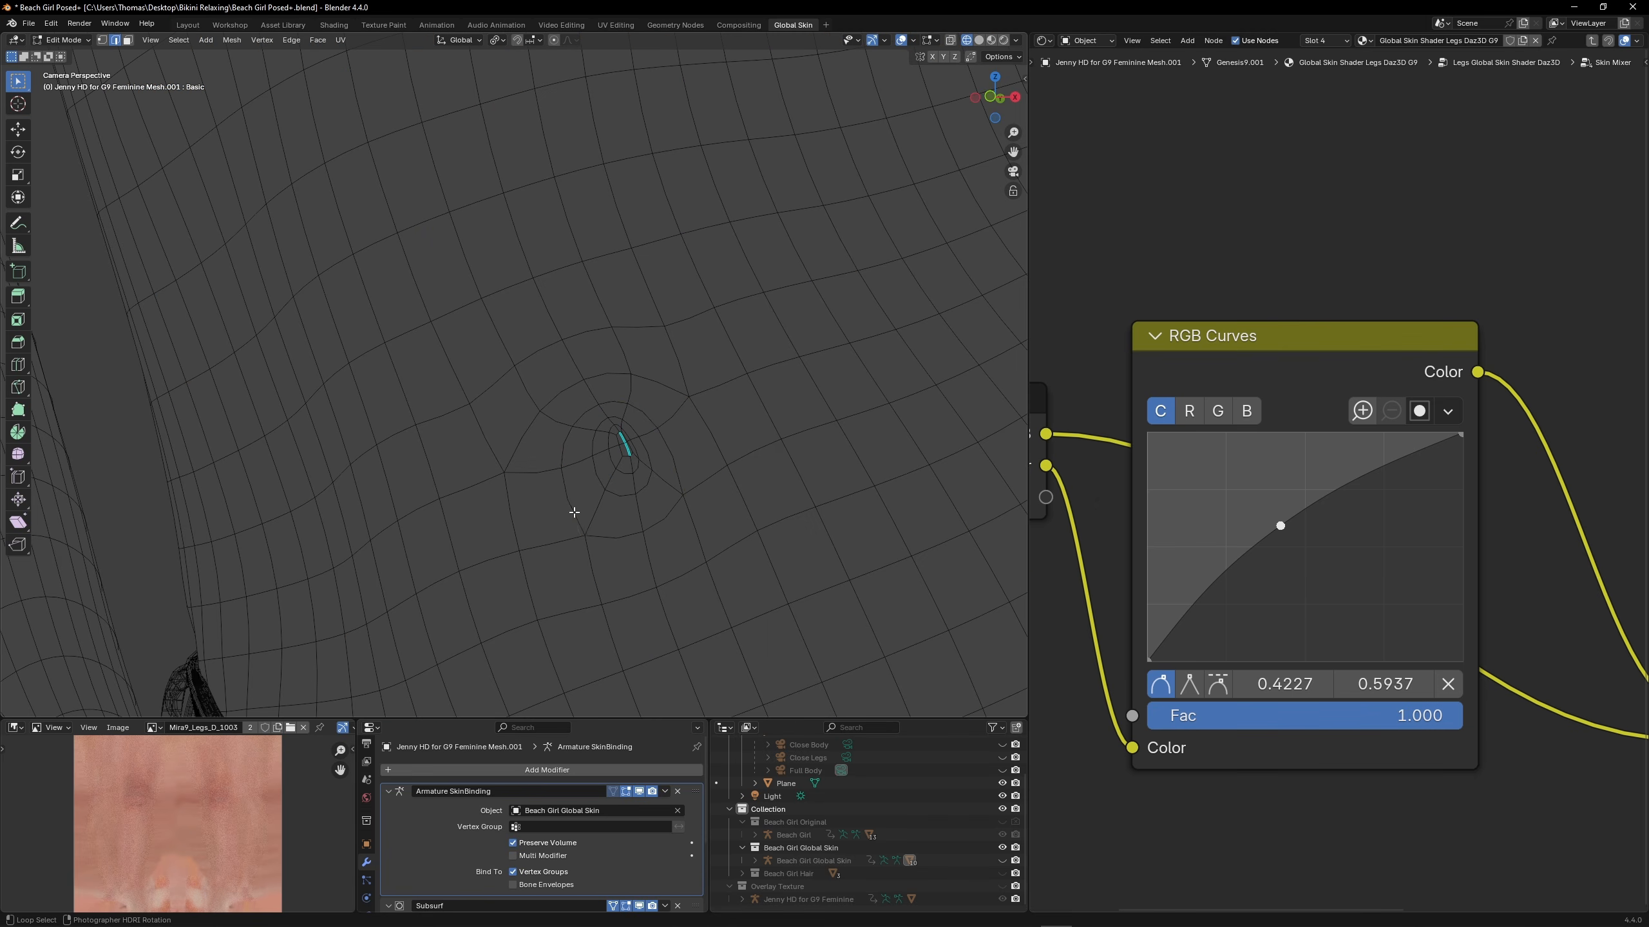
alt+click(579, 522)
alt+shift+click(615, 539)
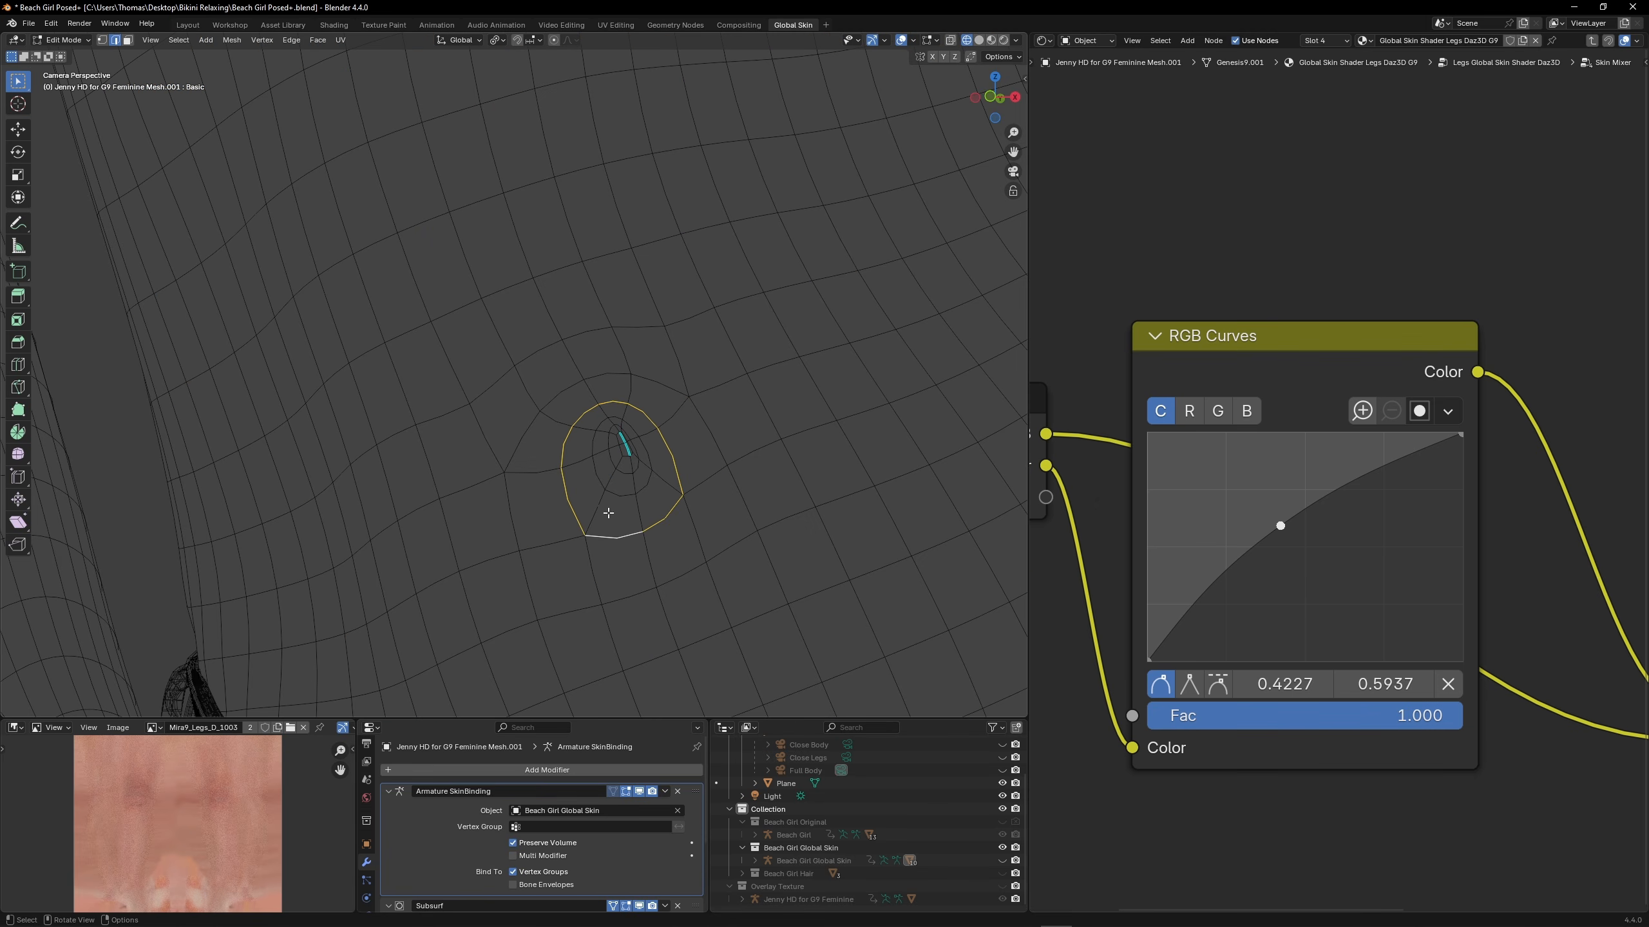
click(178, 39)
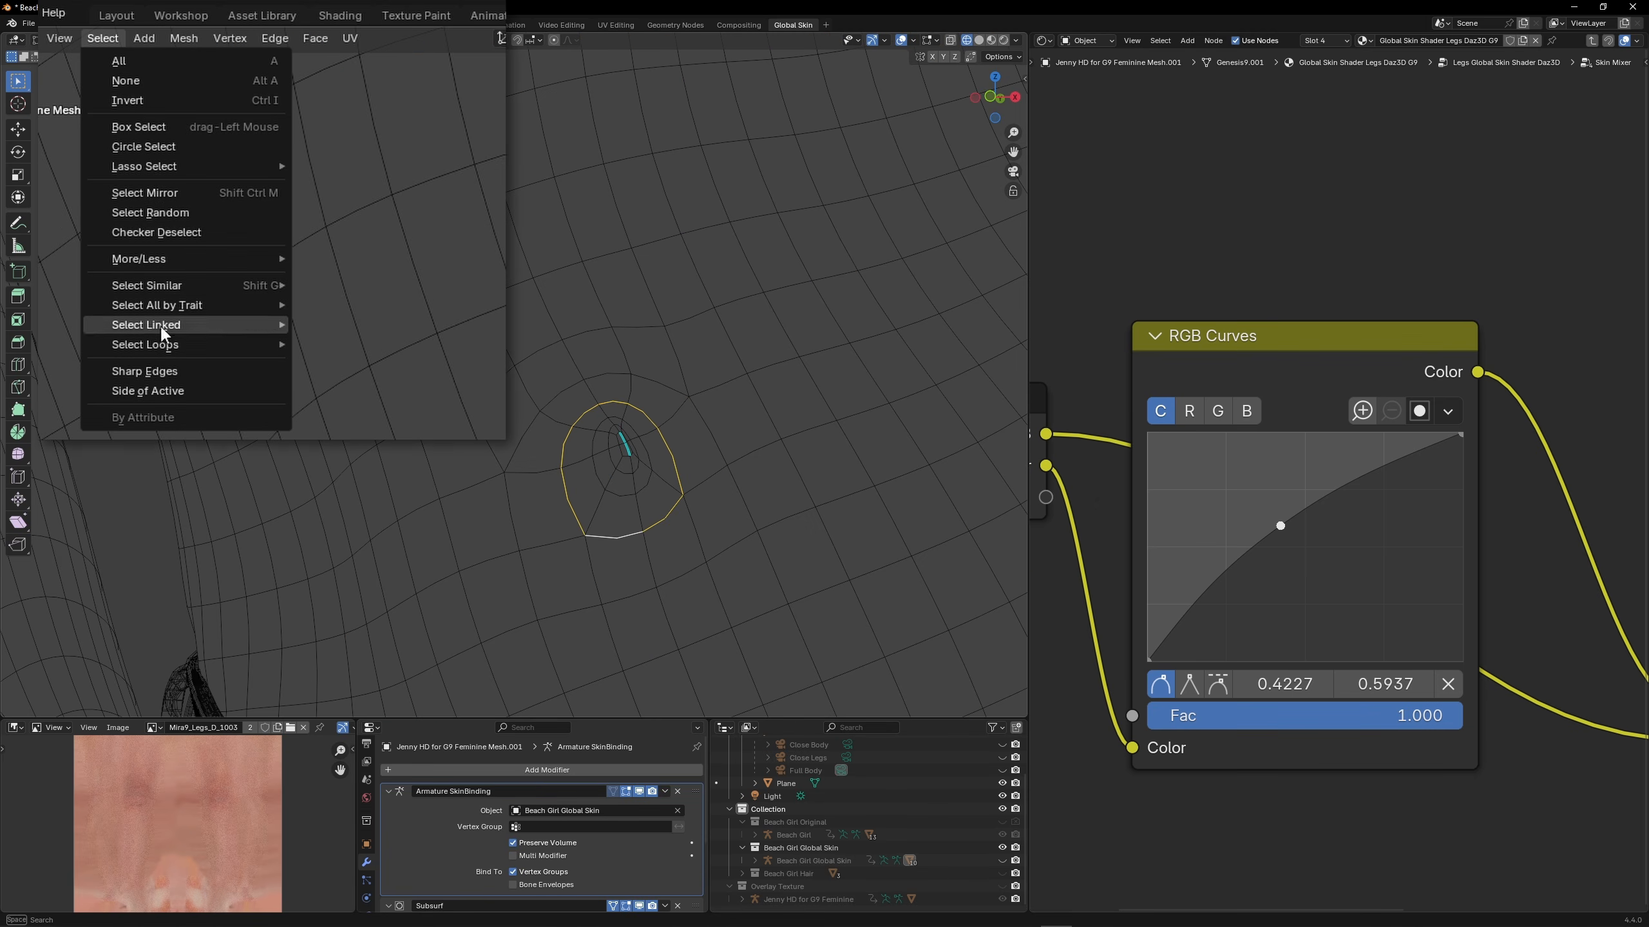
mouse_move(172, 338)
click(397, 391)
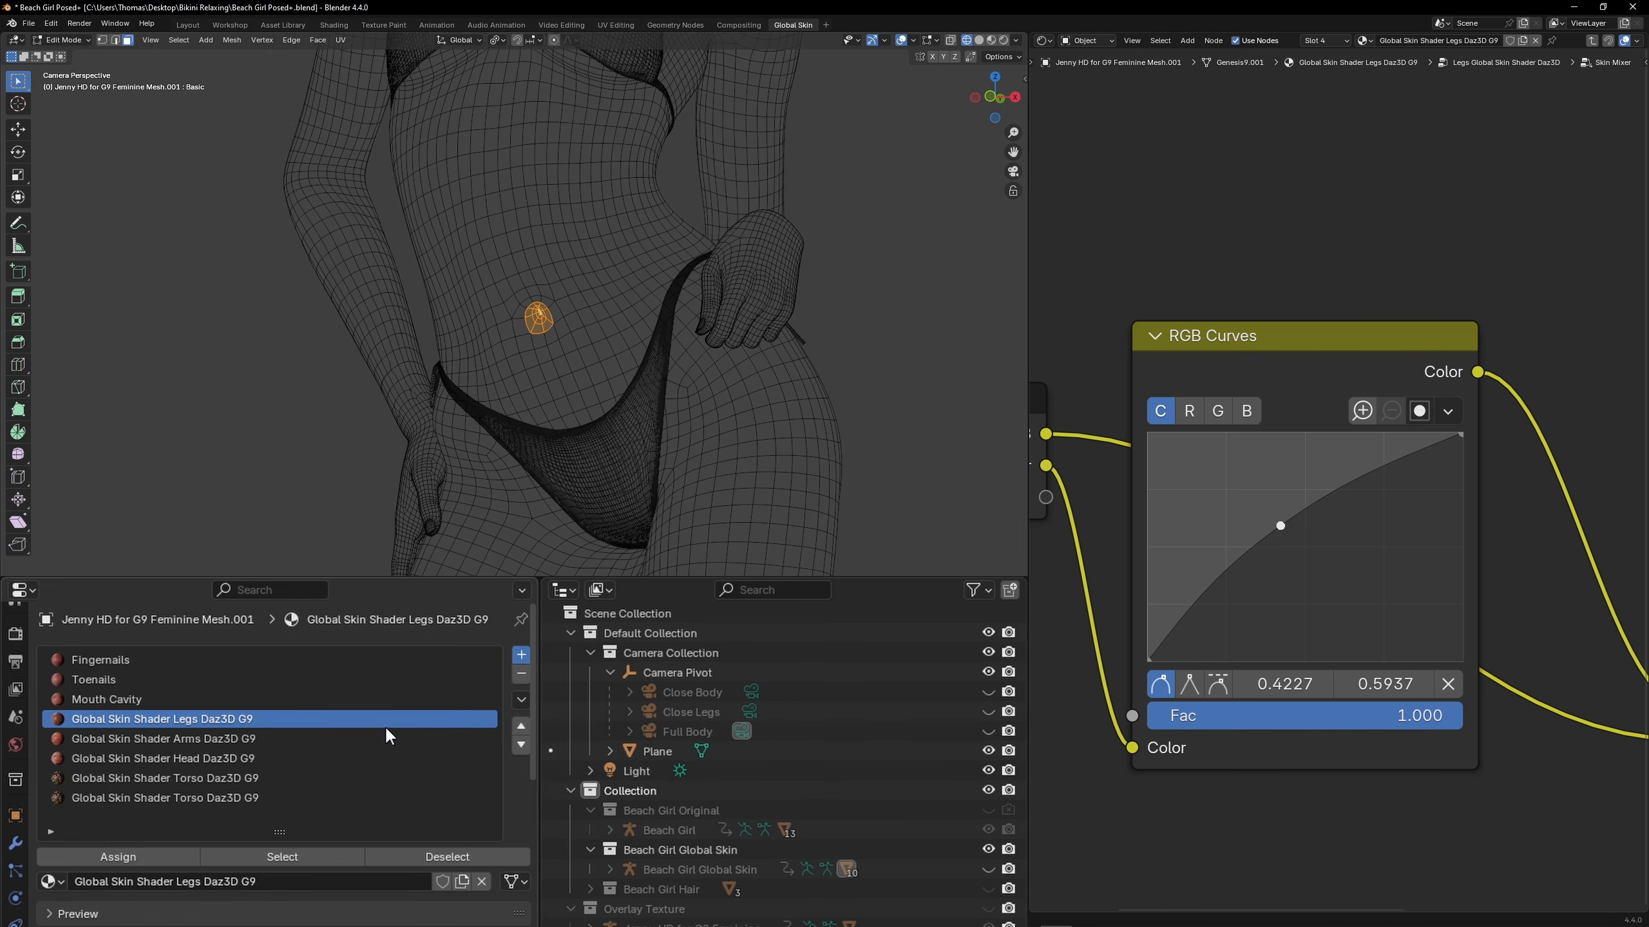
Add a material slot with a single-user copy of Global Skin Shader Torso Daz3D G9 and assign it to the navel faces
click(521, 654)
click(51, 881)
text(gl)
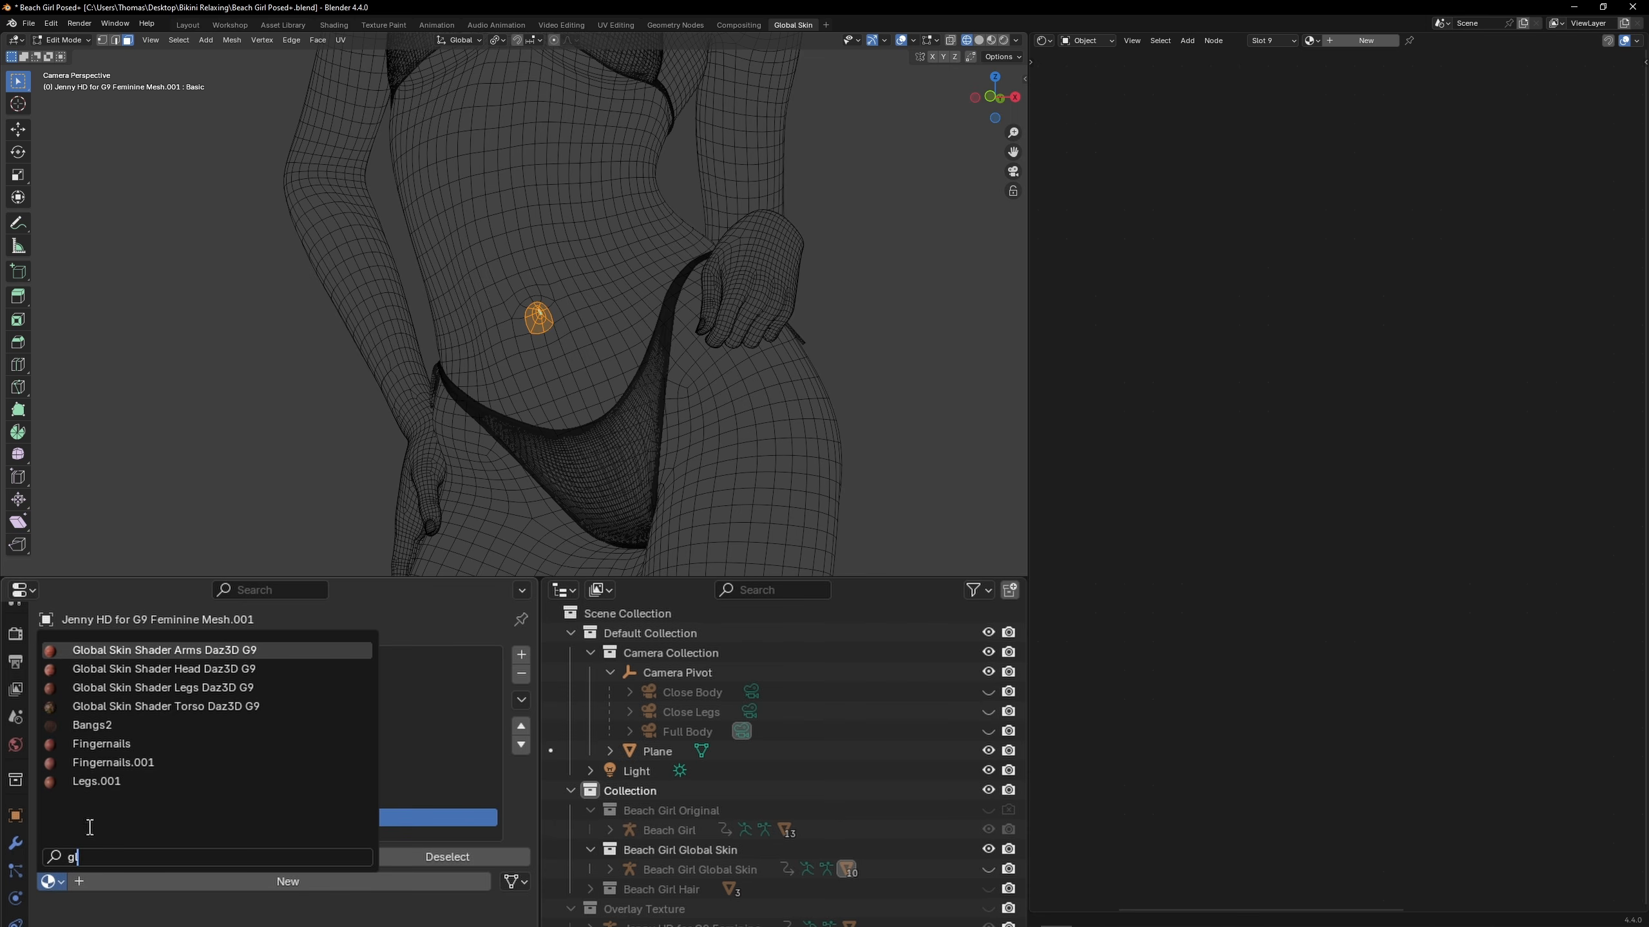
click(210, 700)
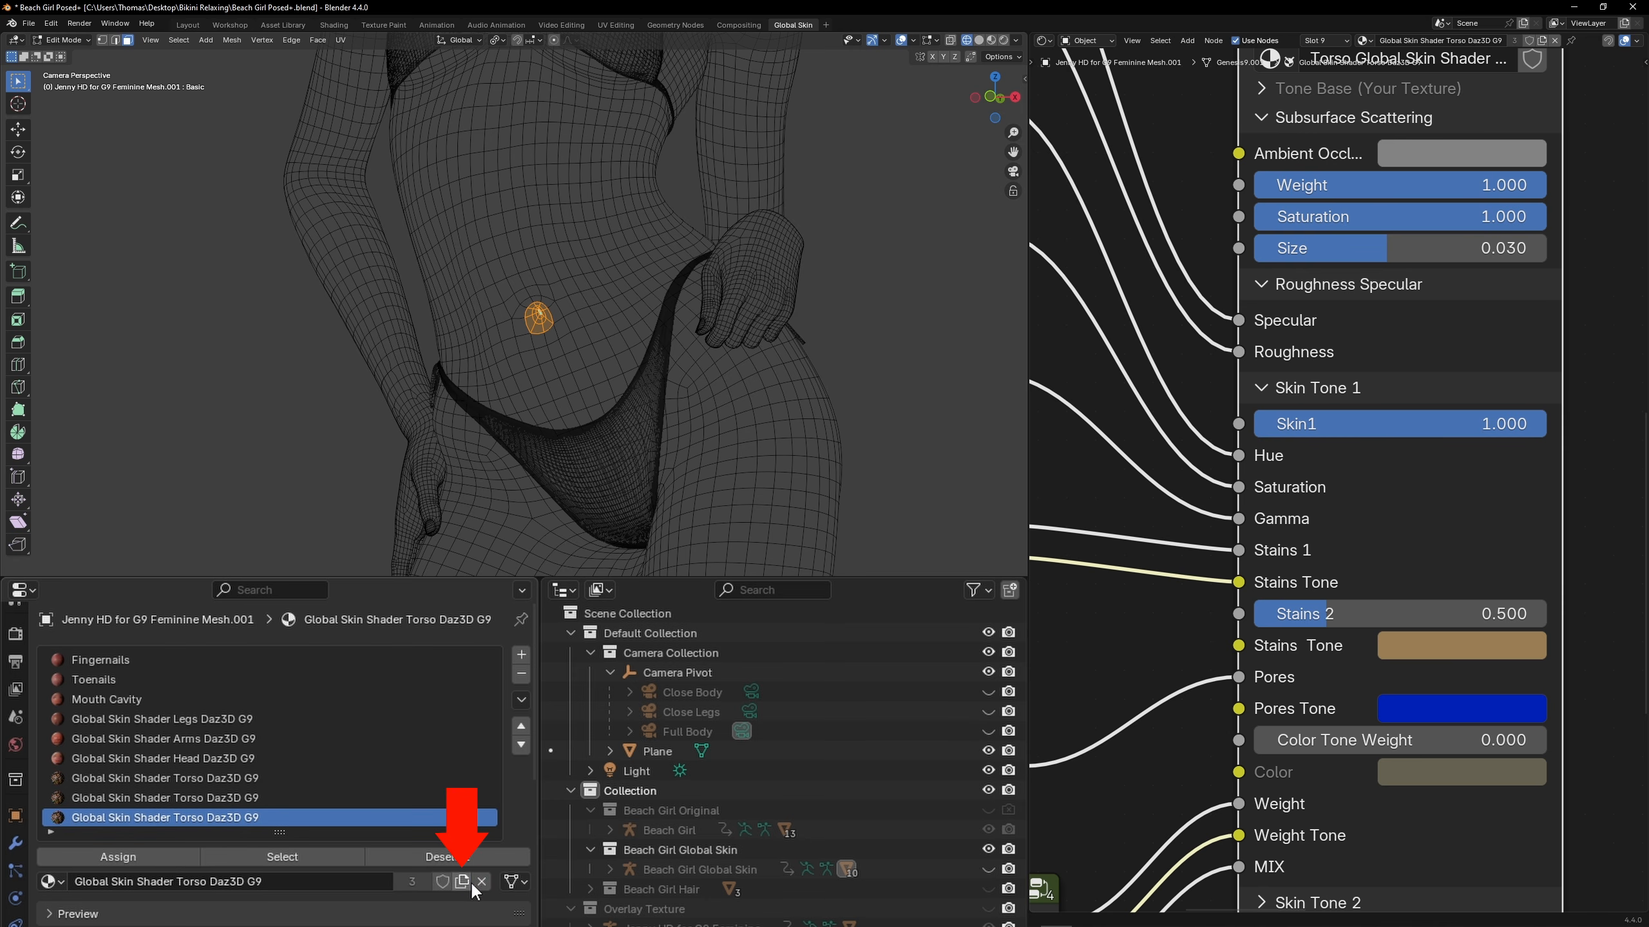
click(463, 881)
click(1003, 40)
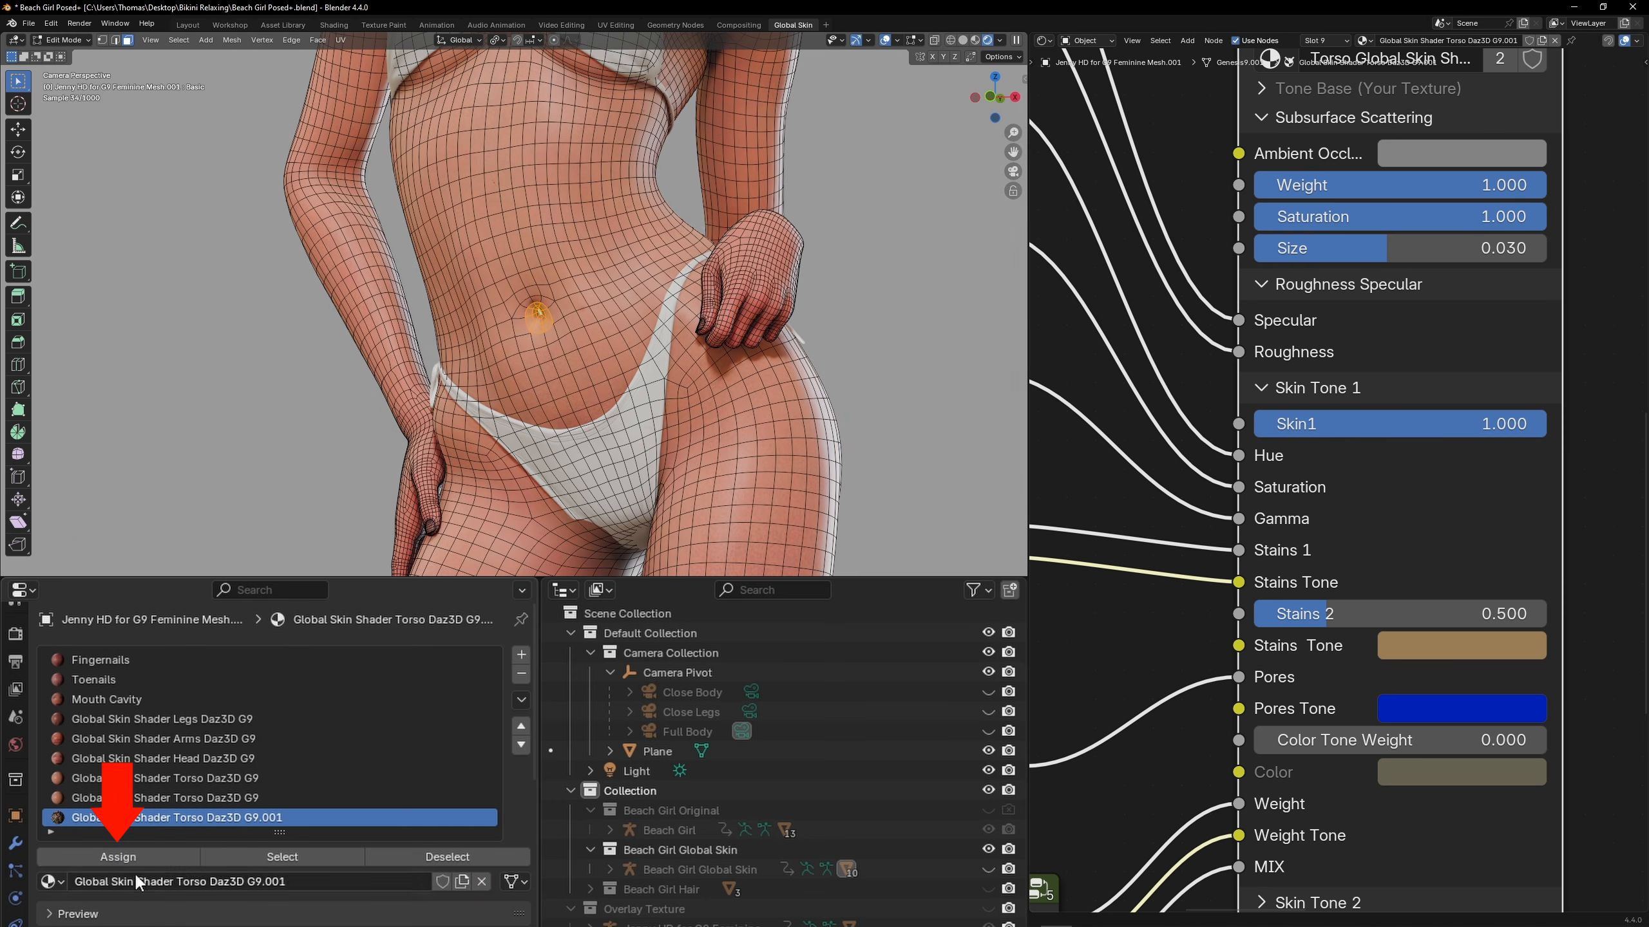
click(128, 856)
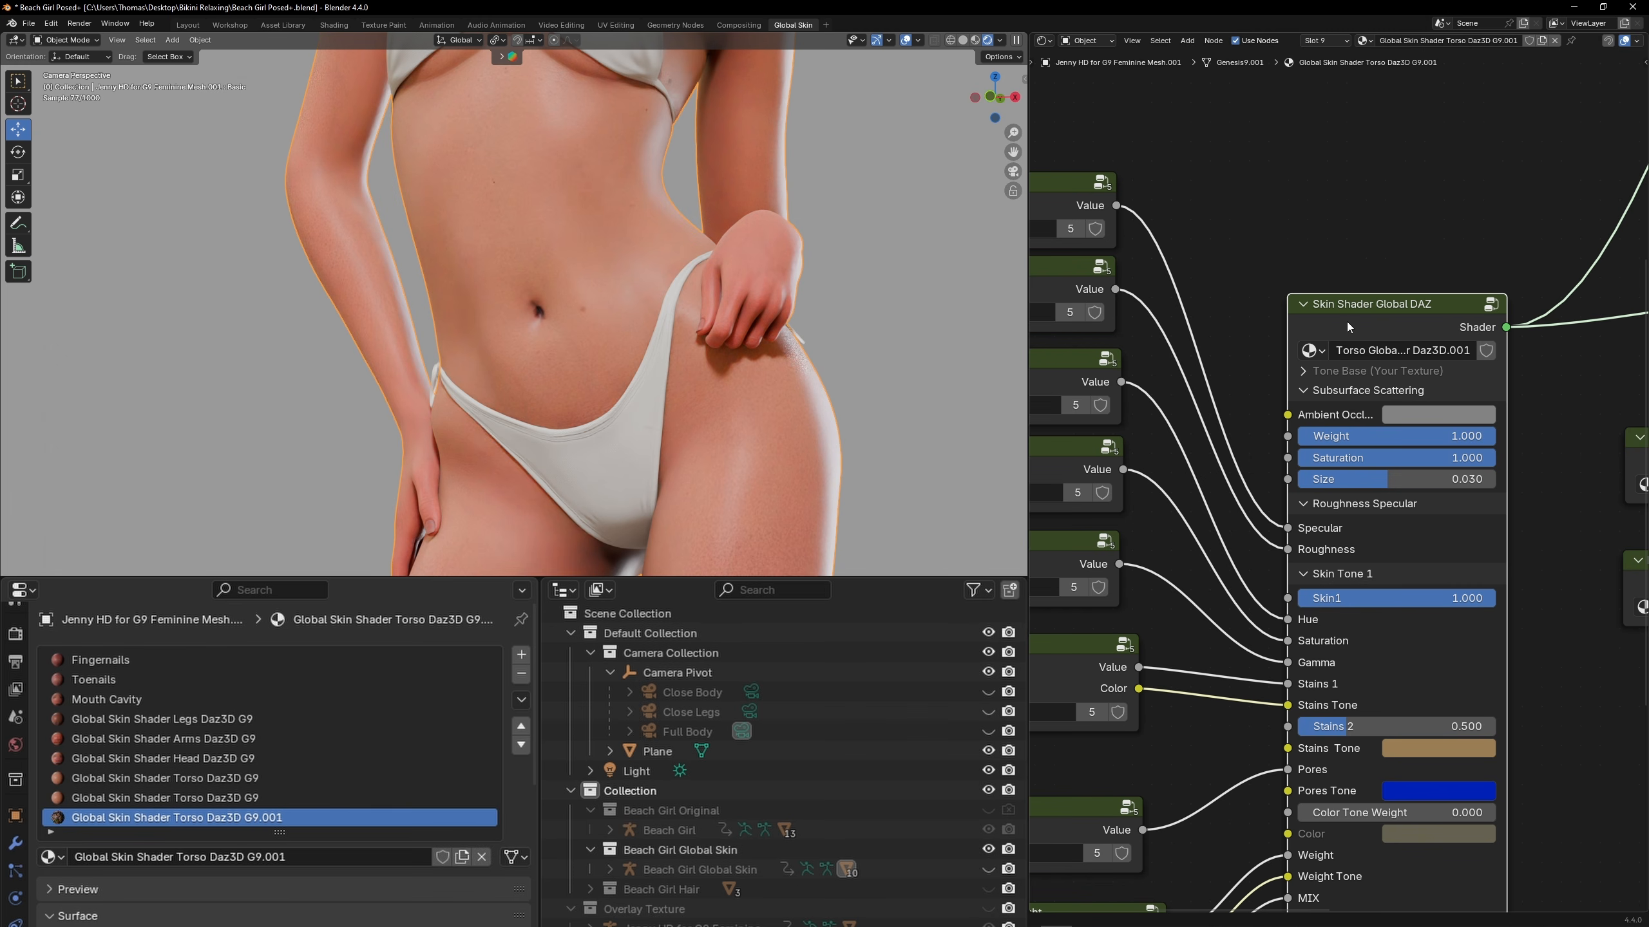
Inside the navel material's skin shader group, link Albedo1 directly to the reroute, bypassing Skin Mixer, and leave the group
key(Tab)
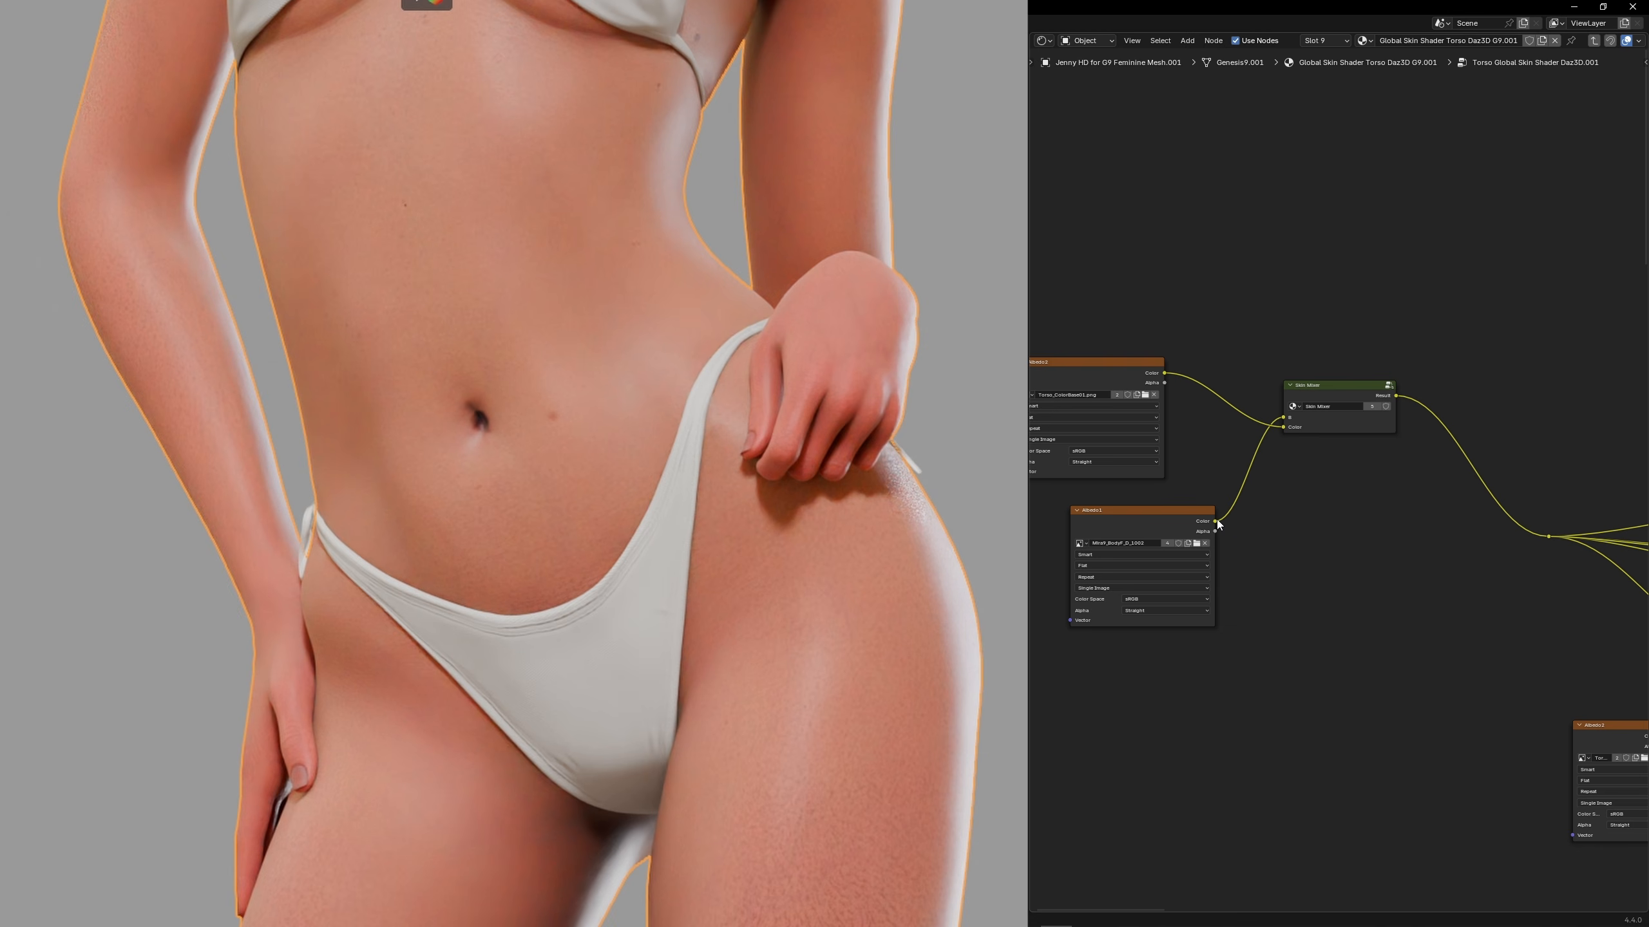
drag(1214, 521, 1549, 536)
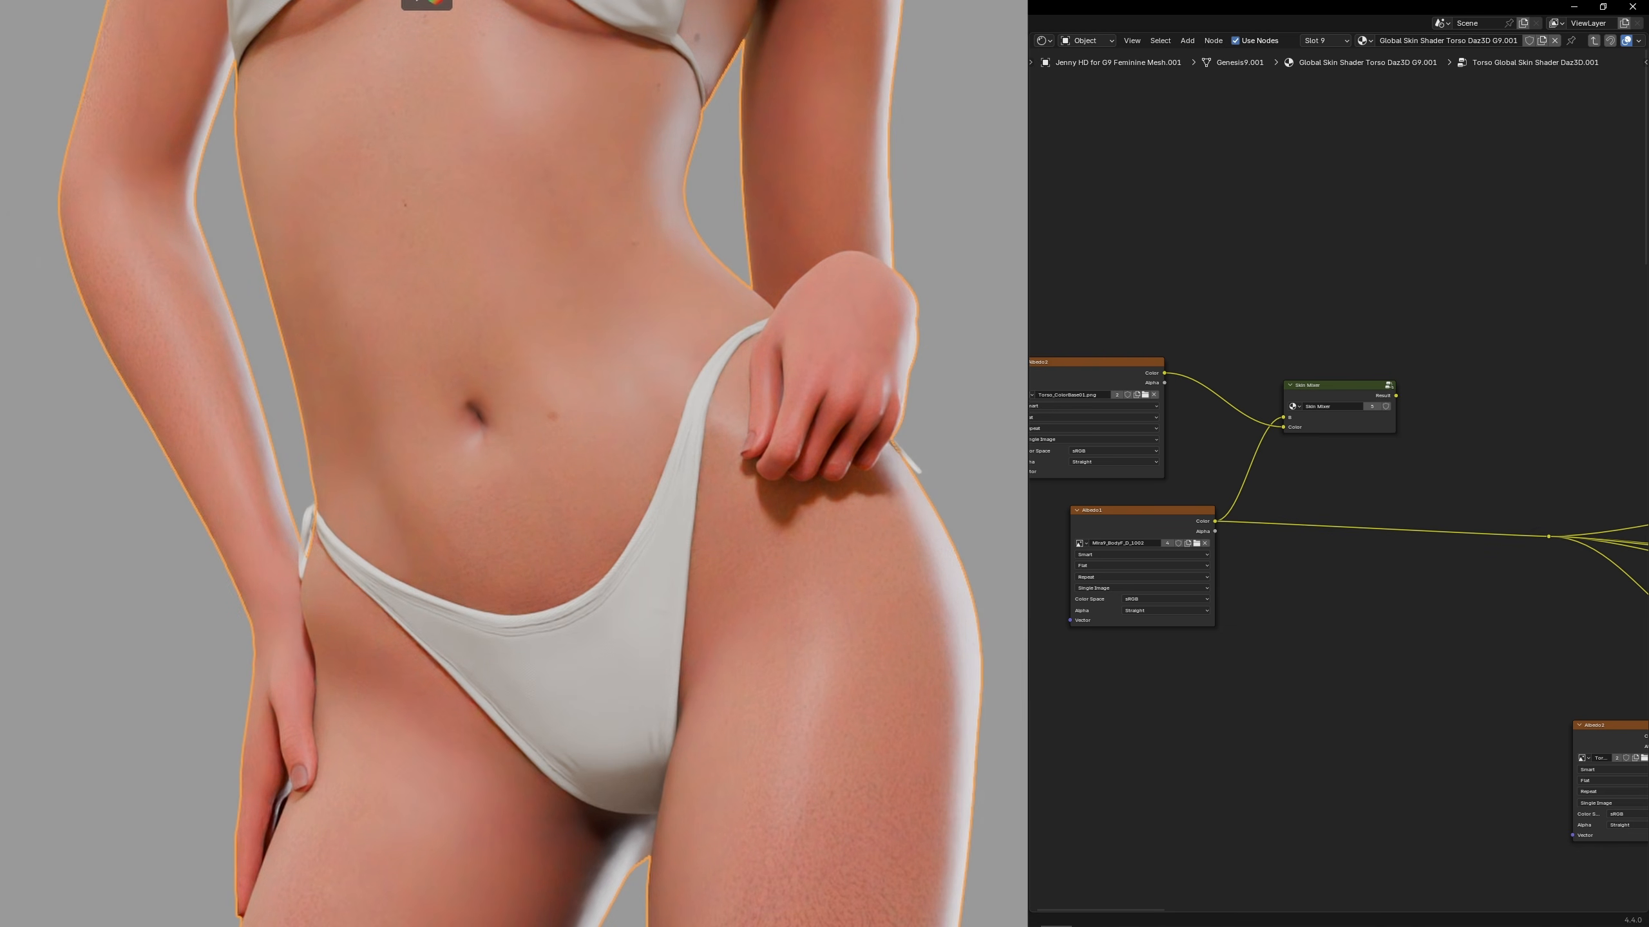
key(Tab)
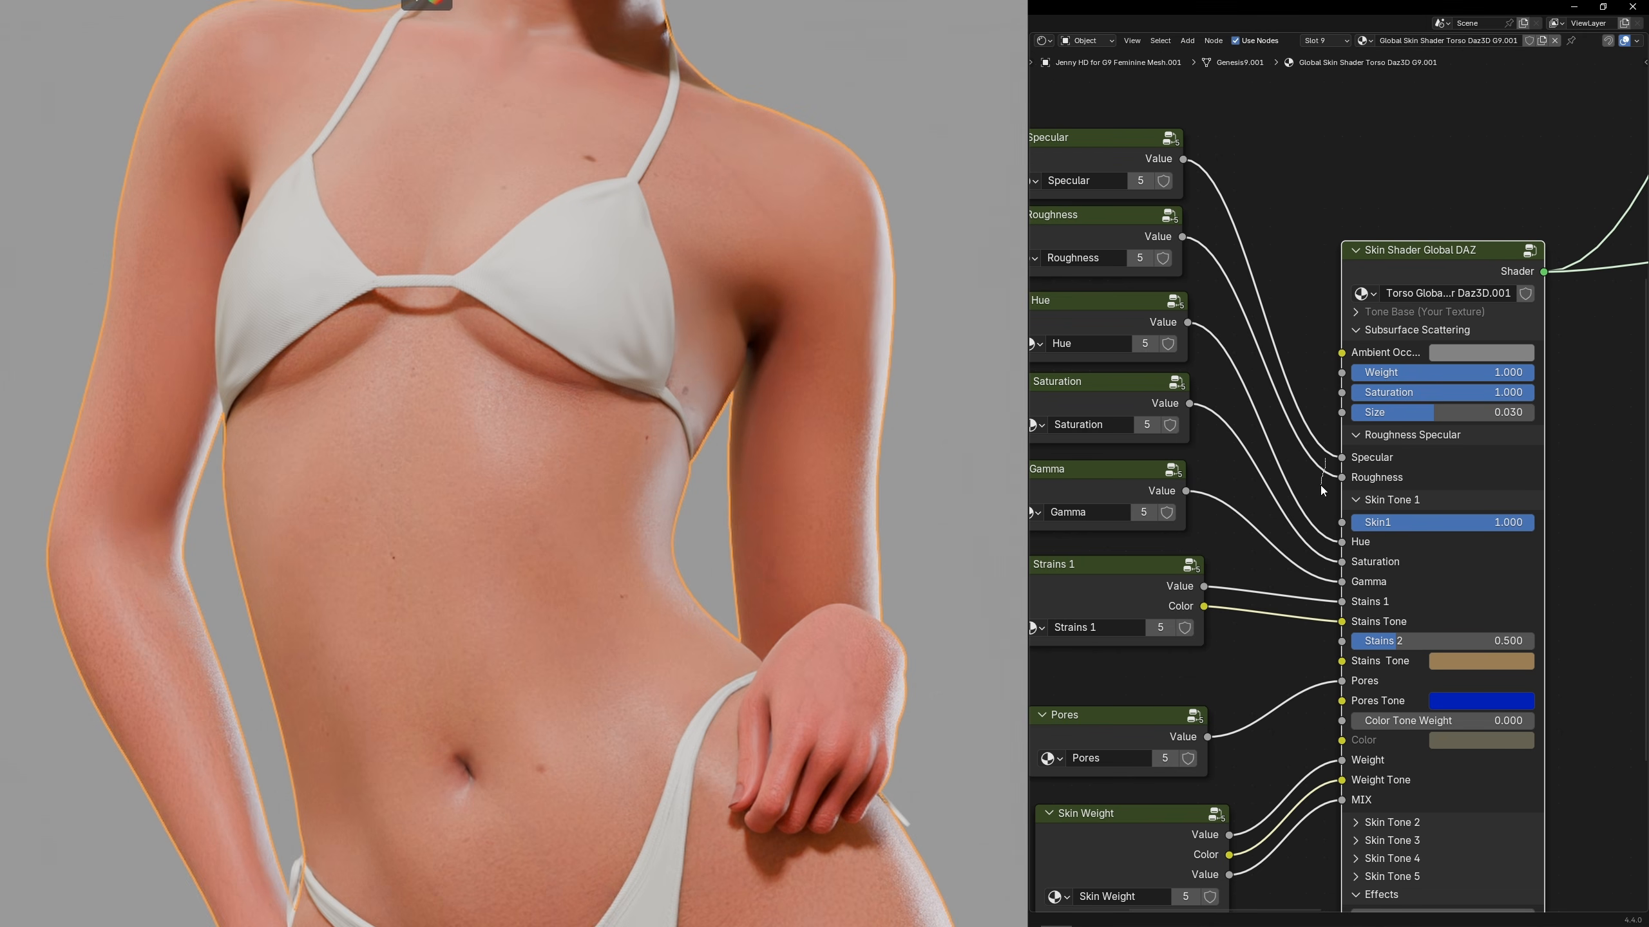
ctrl+right_drag(1320, 484, 1319, 487)
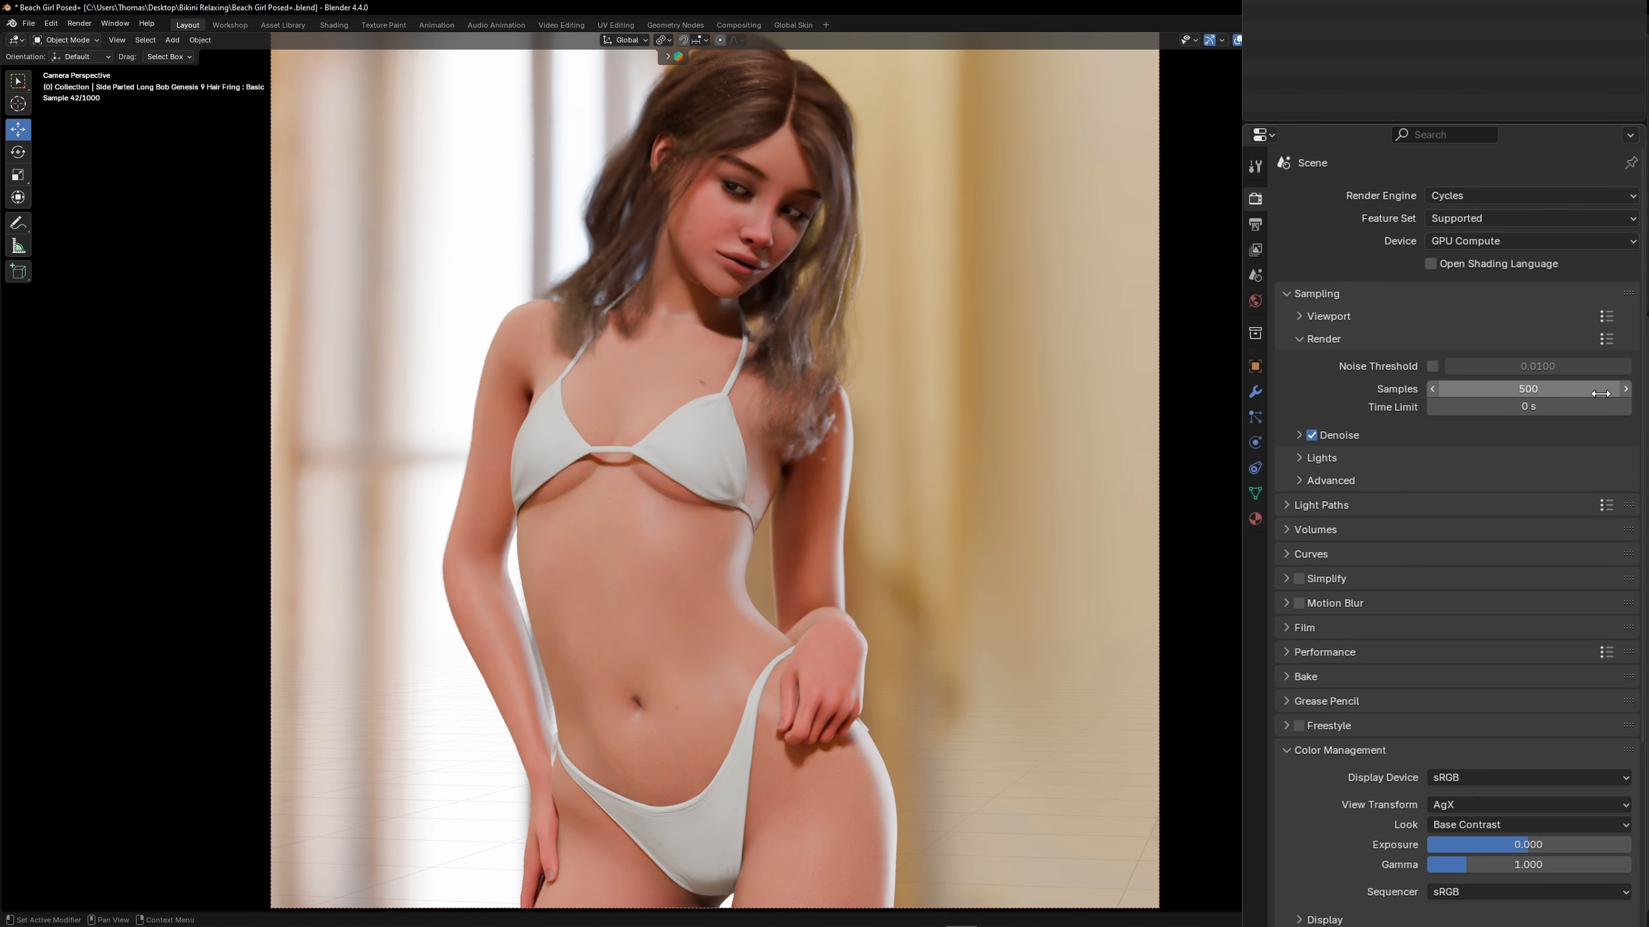
Set the Cycles render samples to 1000 and open the render denoise settings
click(1548, 388)
text(10)
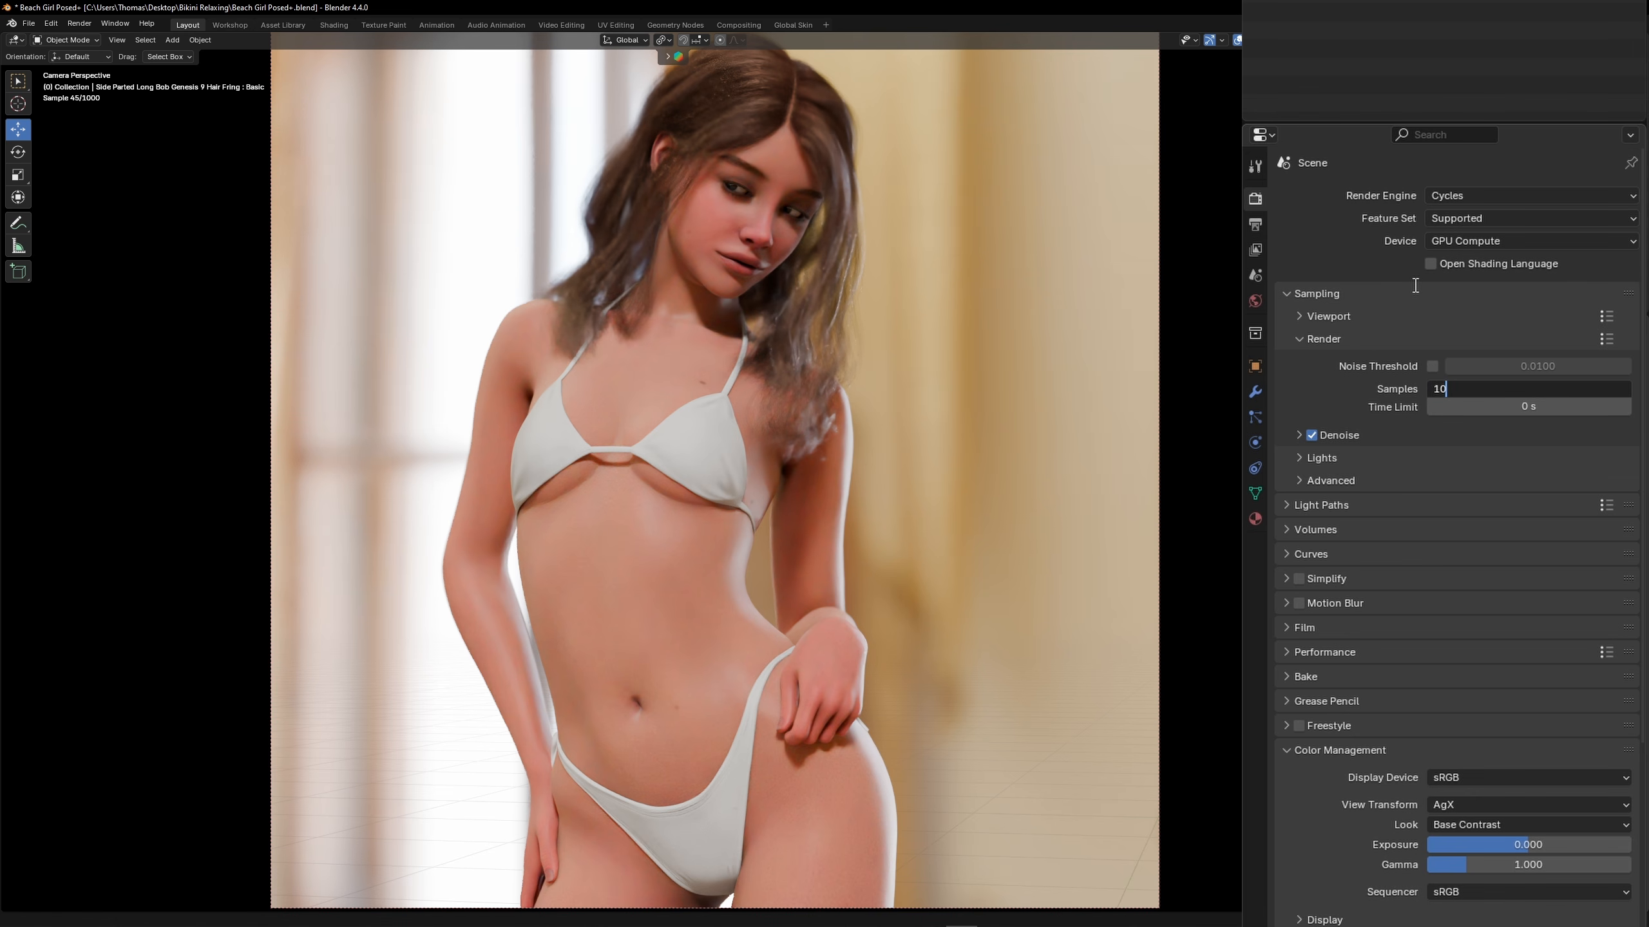
text(00)
key(Return)
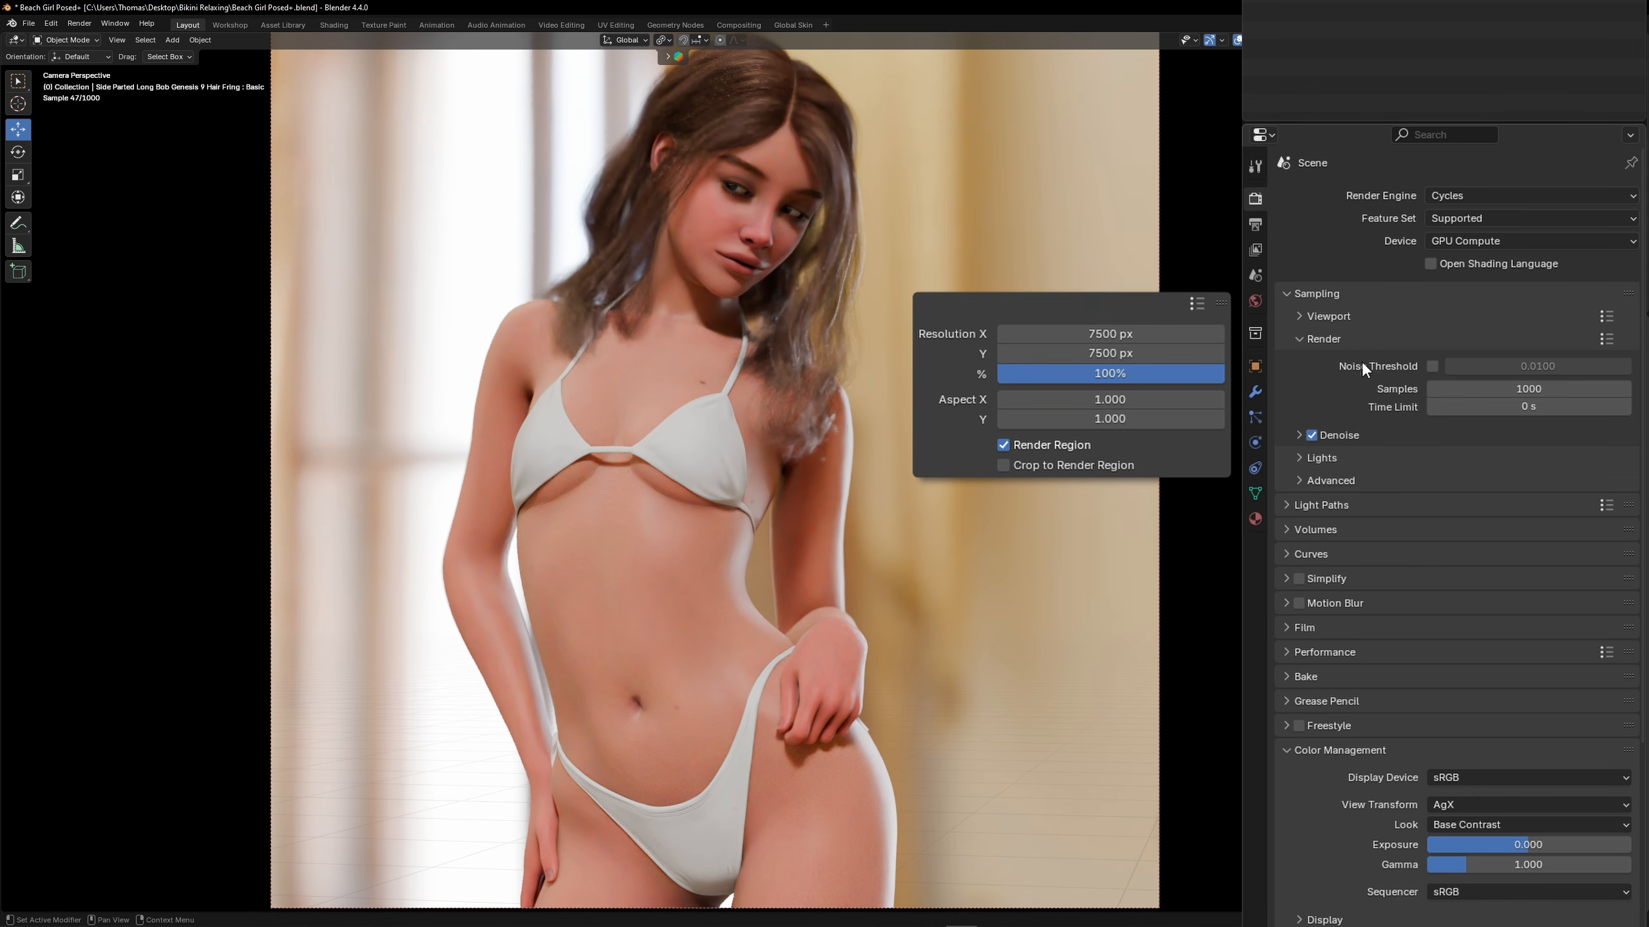
click(1299, 435)
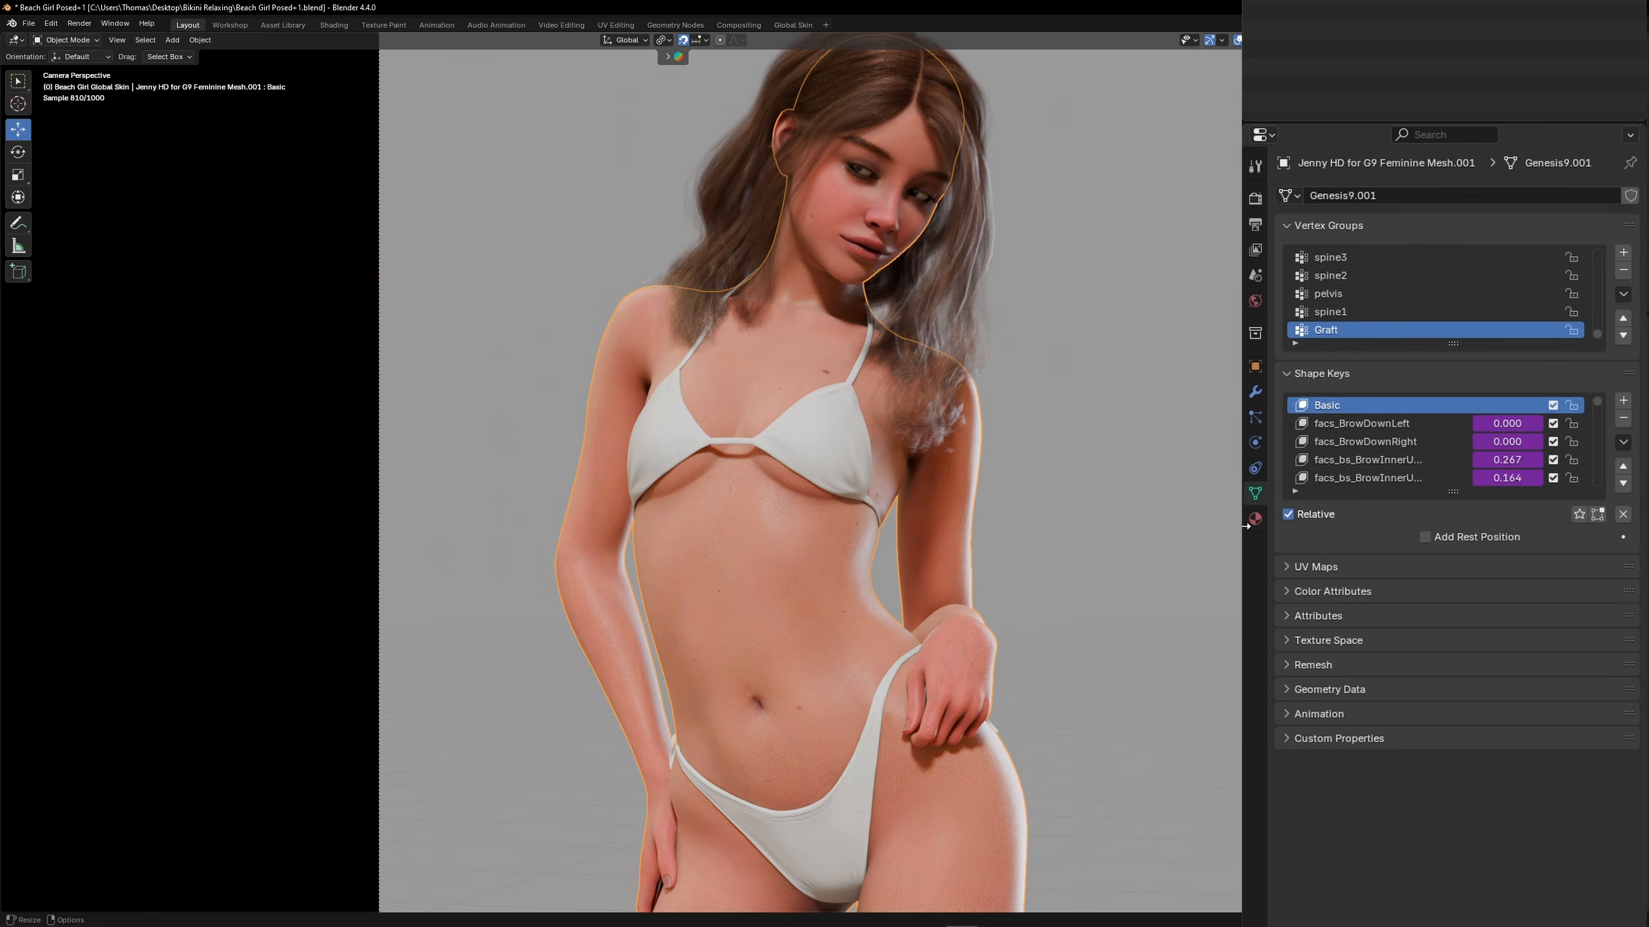
Examine the body mesh's Global Skin material slots for the legs, arms, head and torso
click(1249, 519)
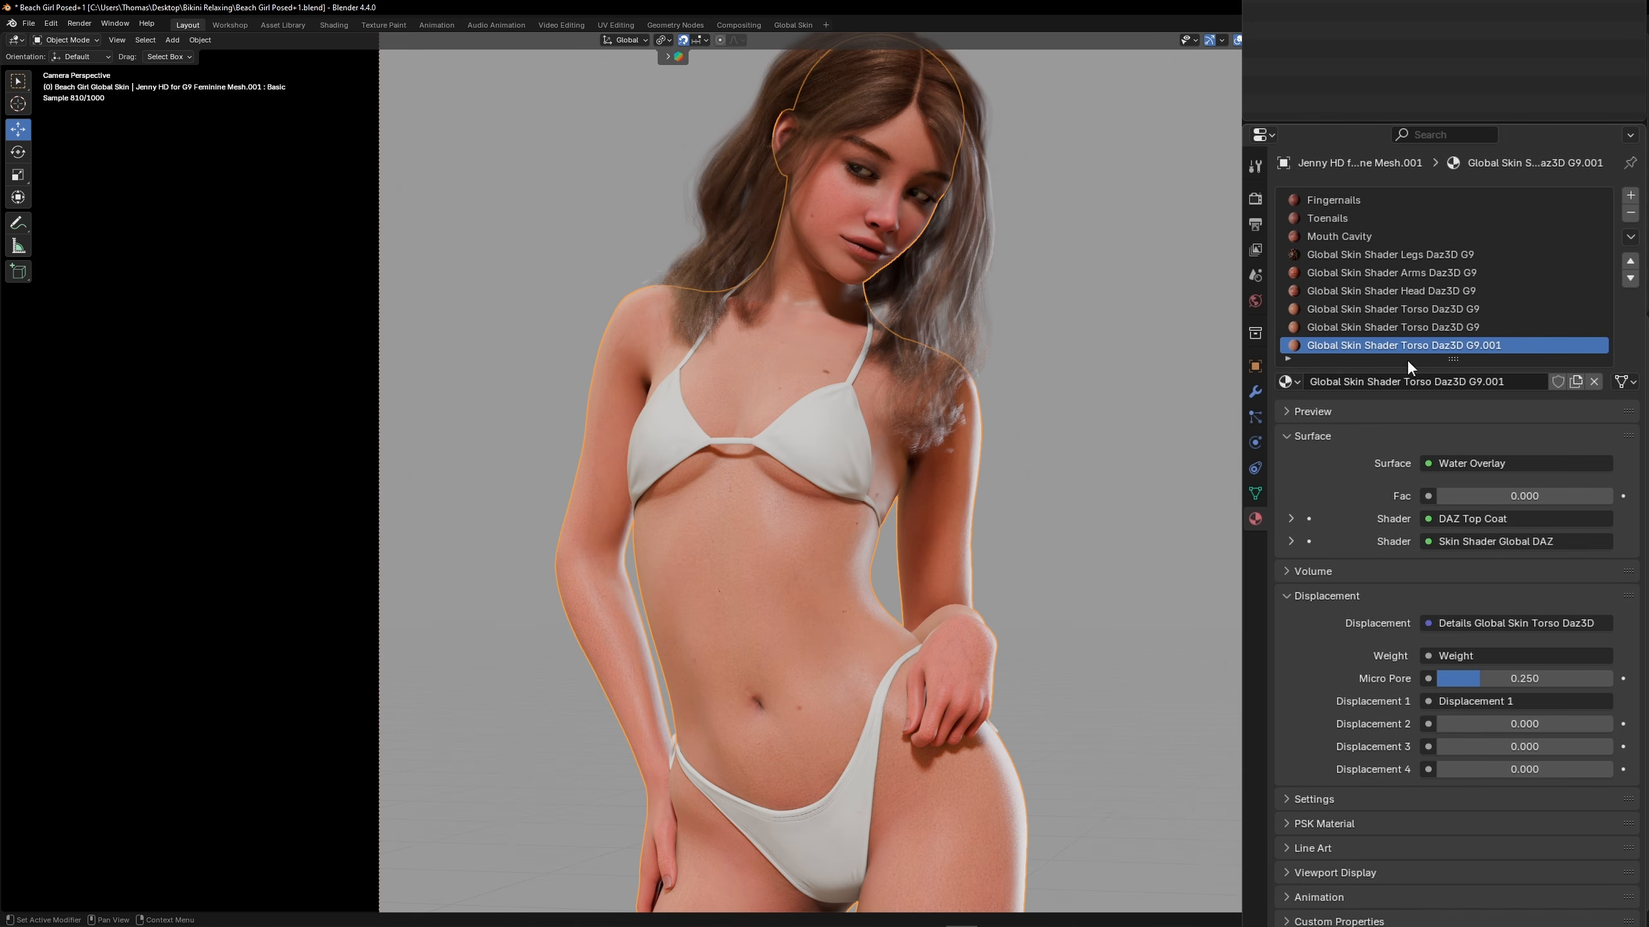
drag(1448, 358, 1448, 412)
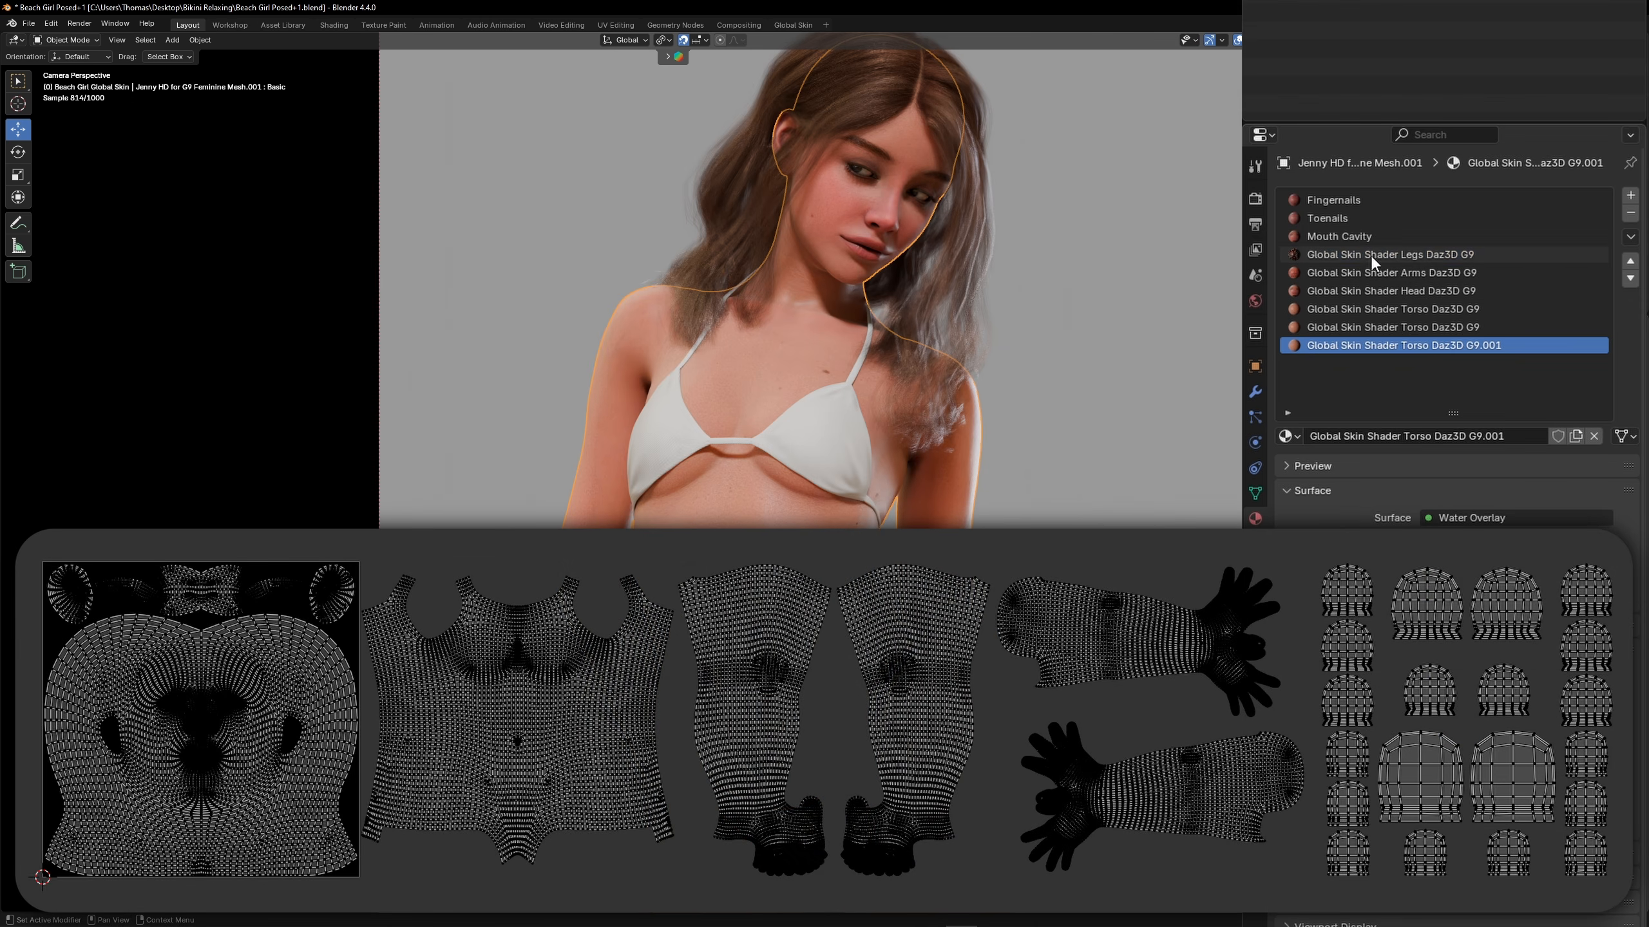
click(1370, 255)
click(1364, 273)
click(1362, 290)
click(1361, 307)
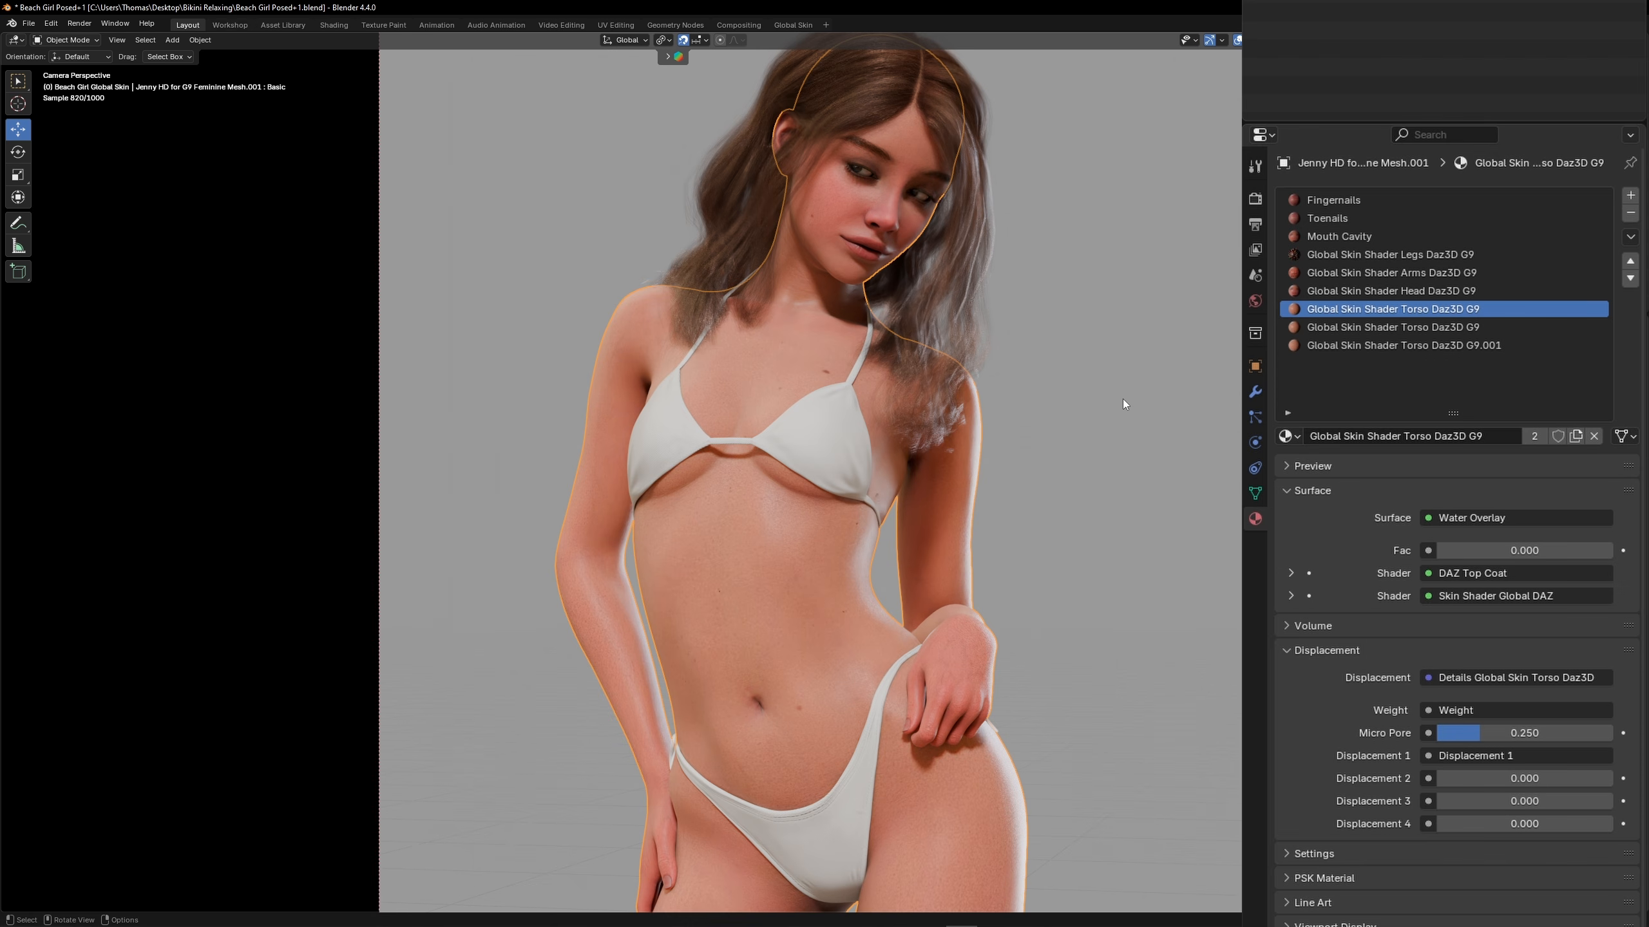
Copy the figure carrying the Global Skin materials and paste it into the Venice Beach scene with the viewport overlays shown
right_click(1149, 369)
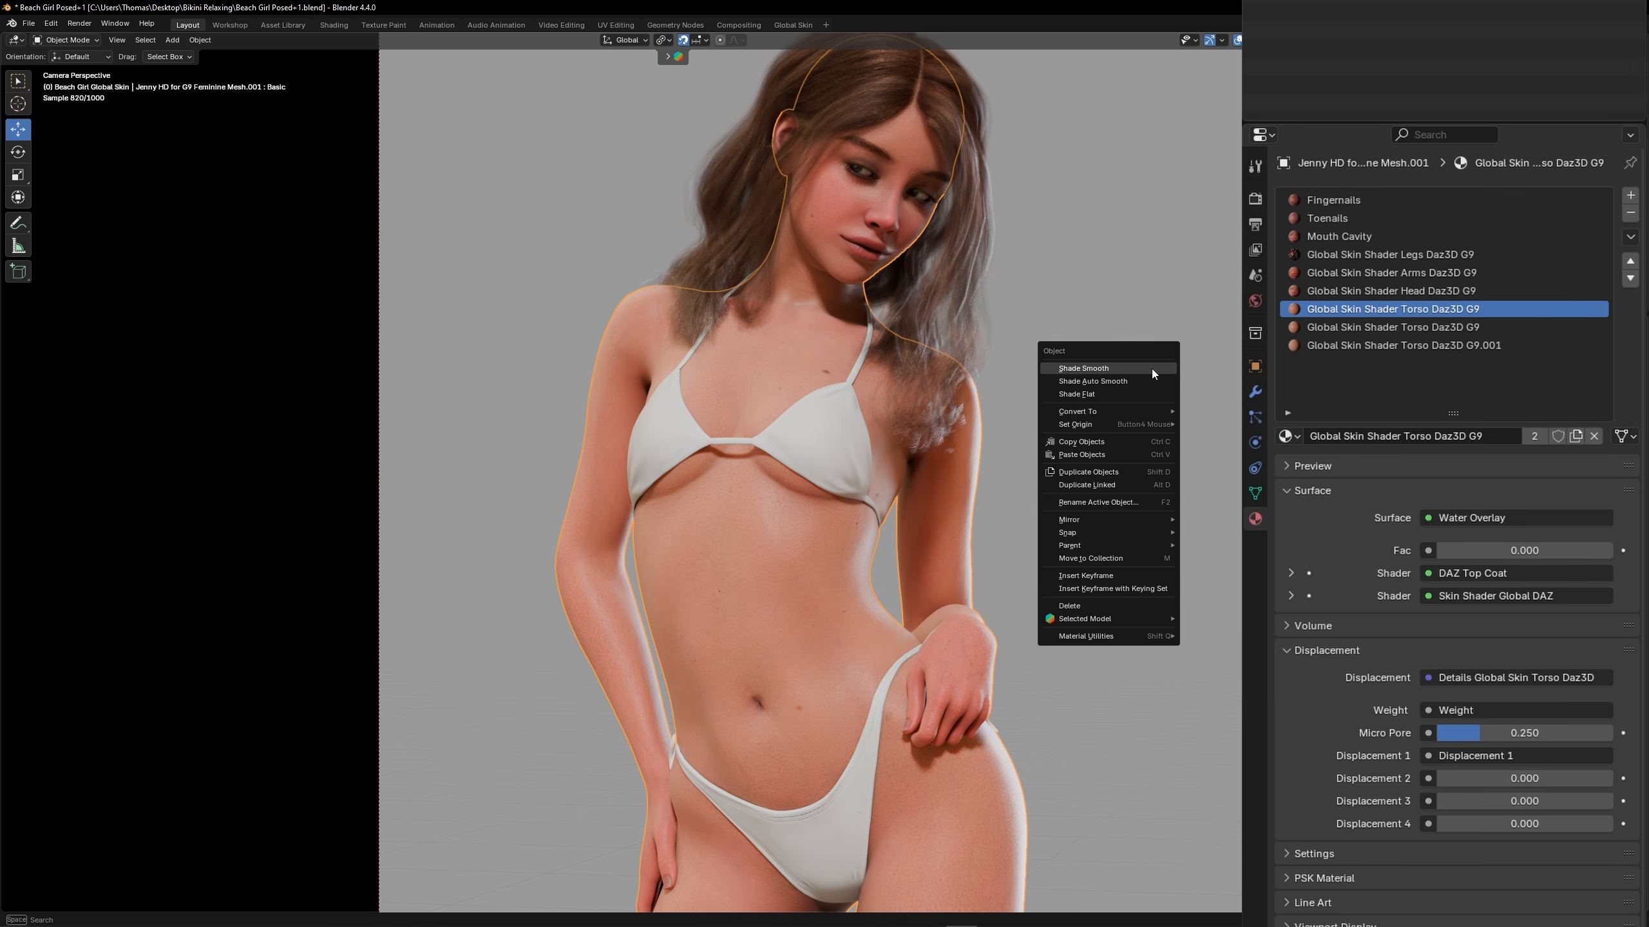
click(1096, 442)
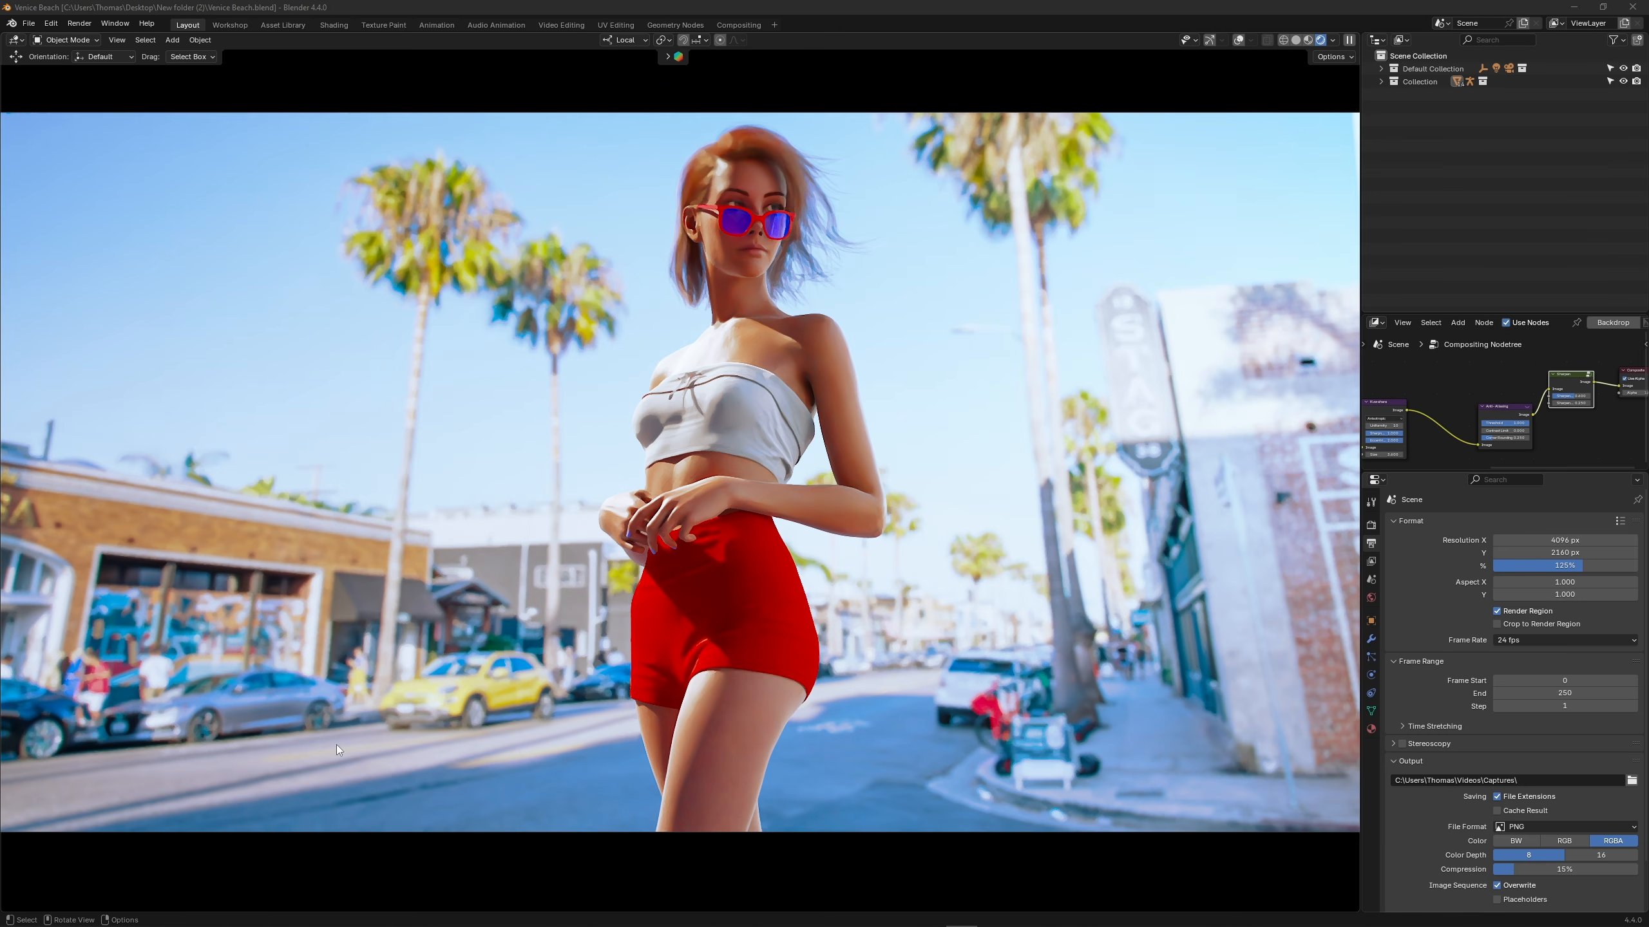
click(870, 473)
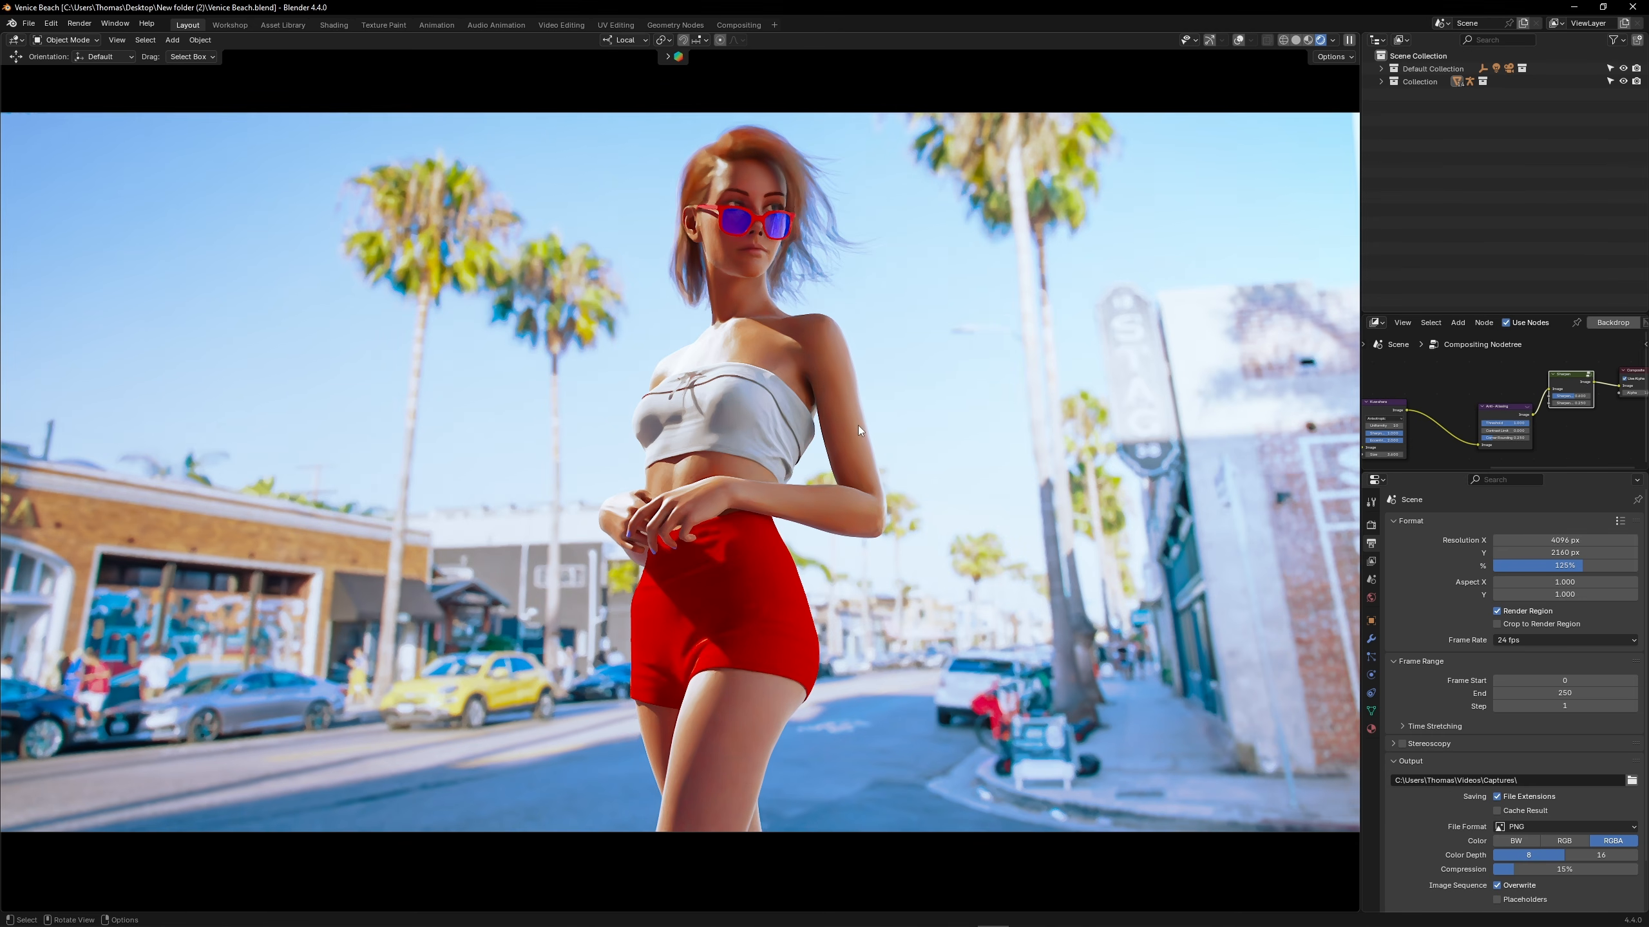
key(alt+shift+z)
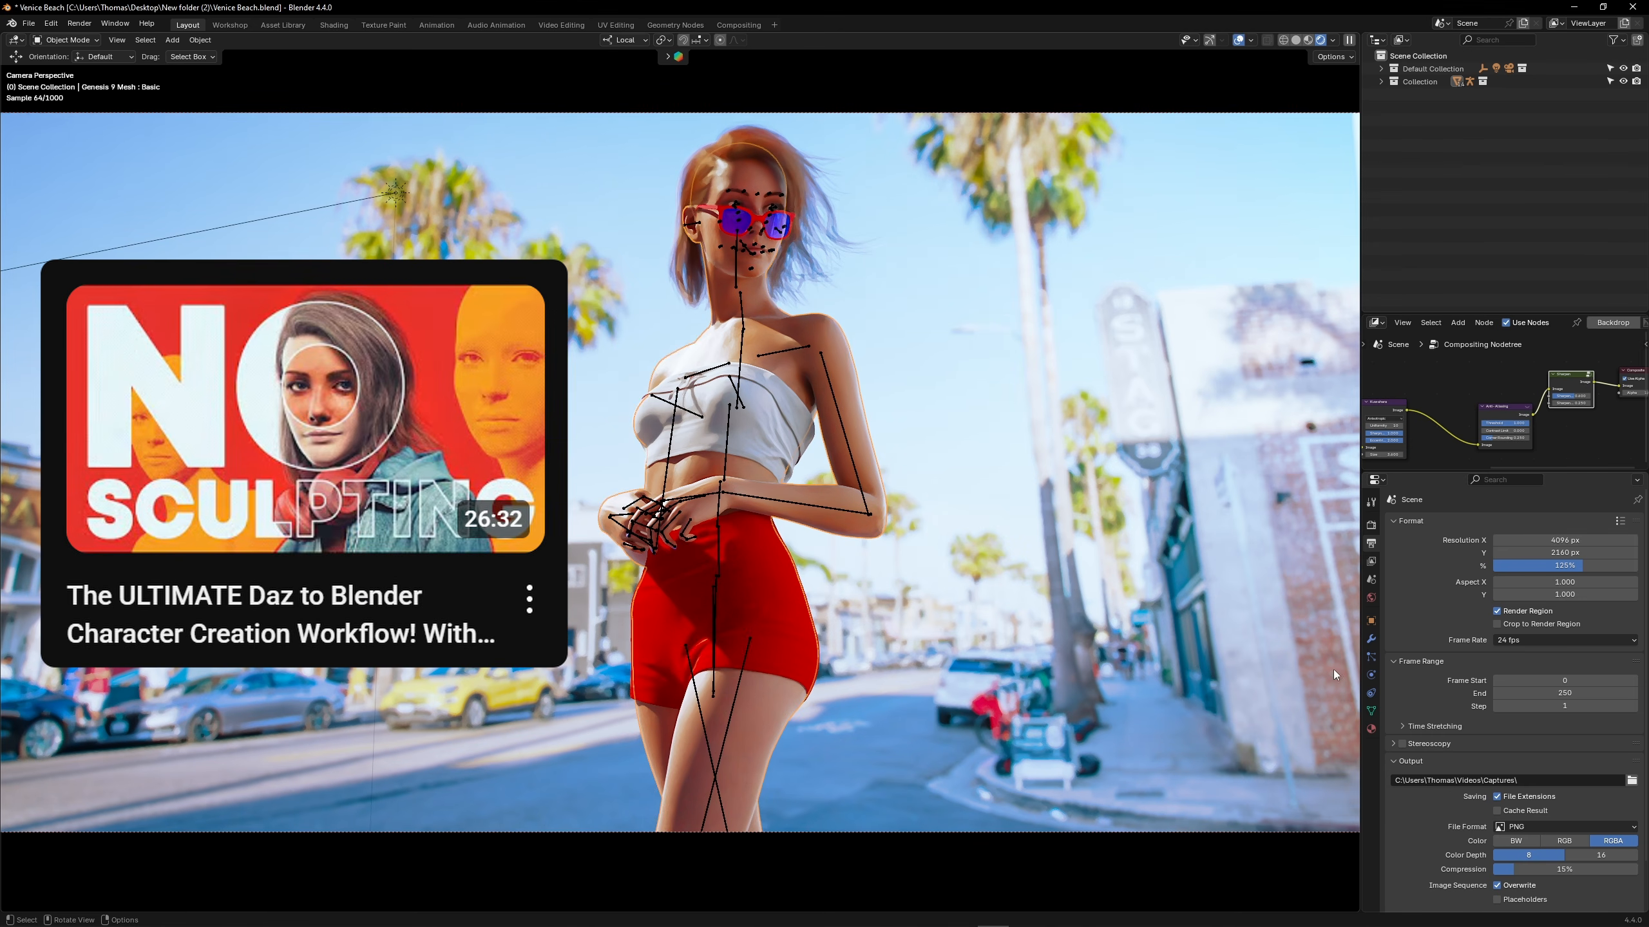
click(1371, 728)
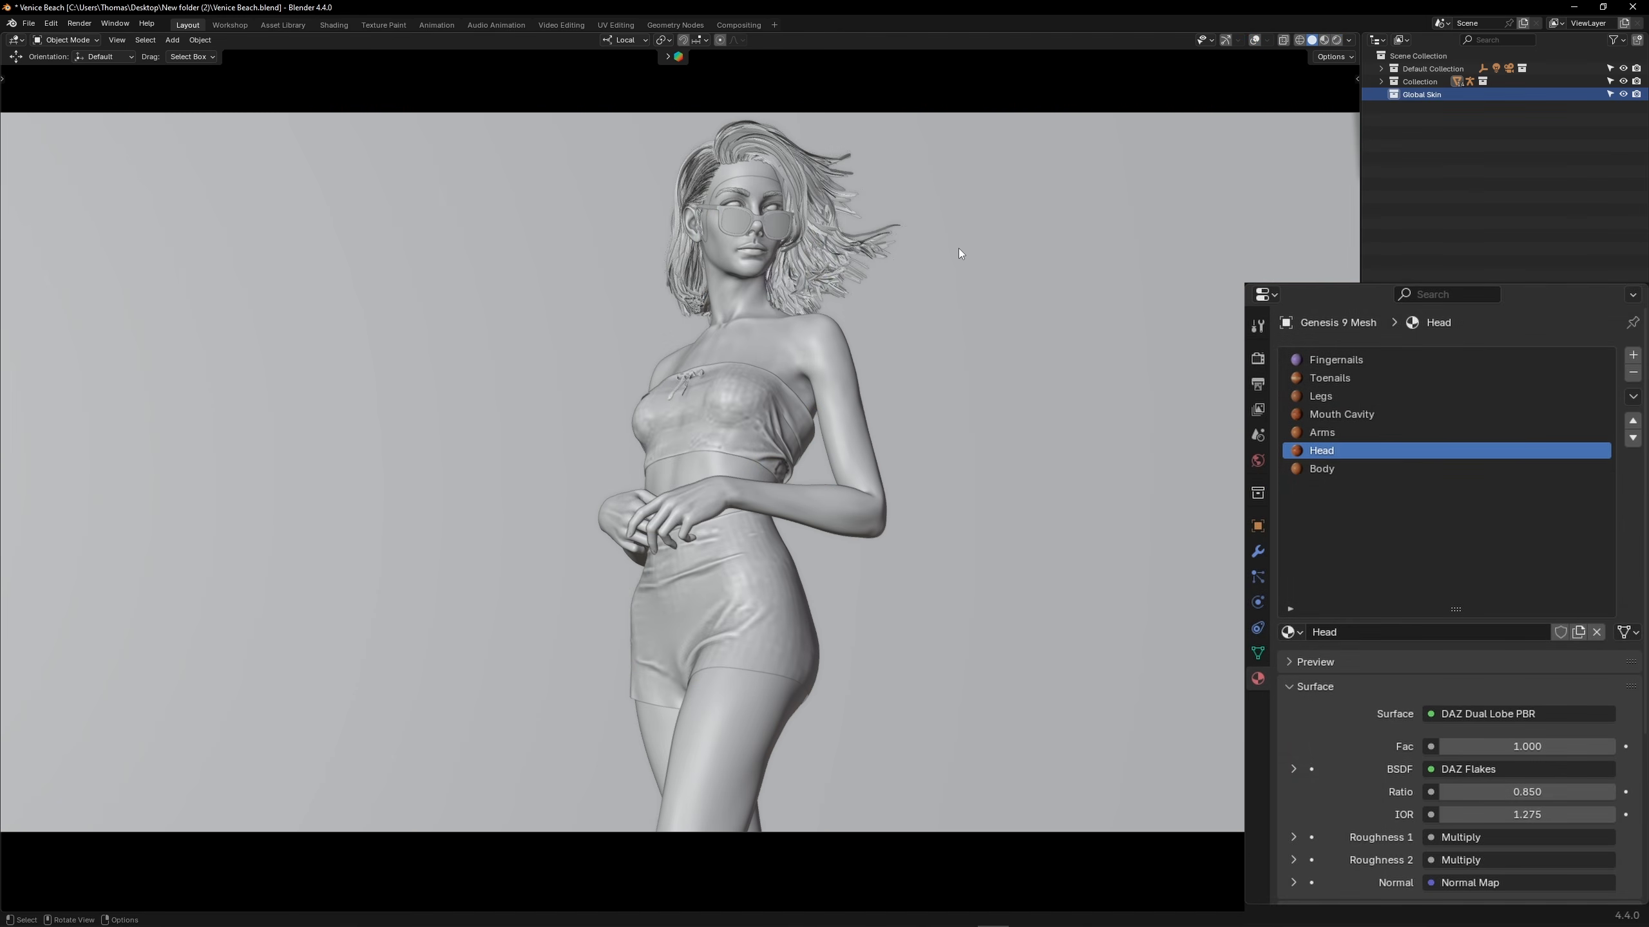
right_click(958, 247)
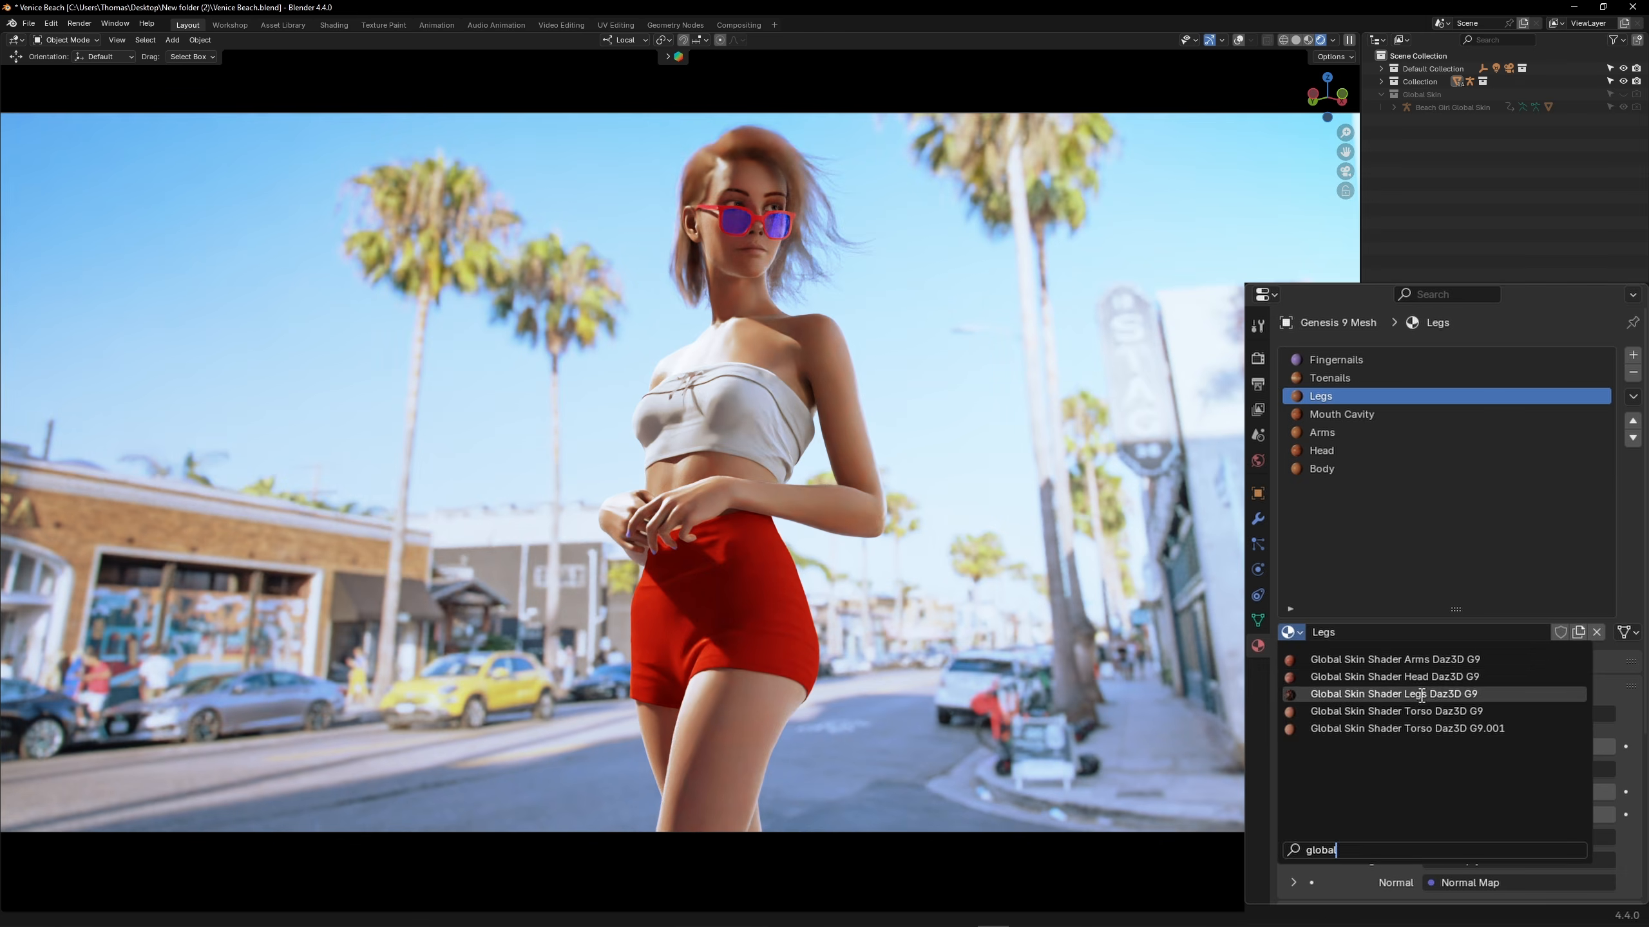
Replace the Legs and Arms materials on Genesis 9 Mesh with Global Skin Shader Legs Daz3D G9 and Global Skin Shader Arms Daz3D G9
click(1363, 695)
click(1321, 432)
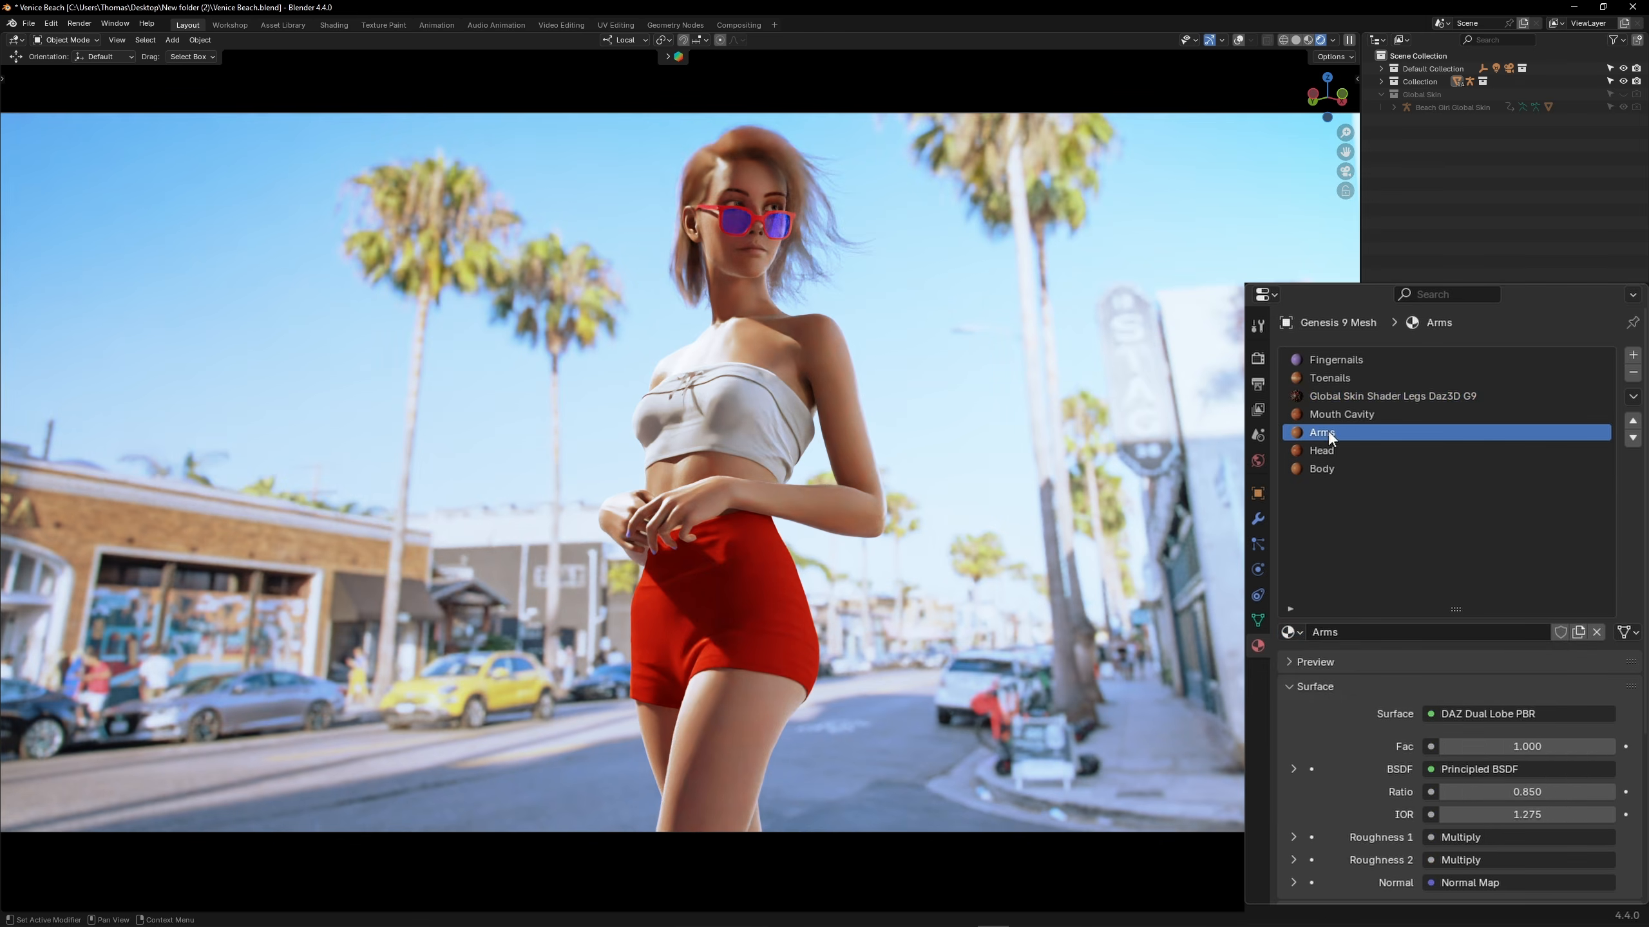
click(1291, 632)
text(global)
click(1394, 660)
Replace the Head and Body materials on Genesis 9 Mesh with Global Skin Shader Head Daz3D G9 and Global Skin Shader Torso Daz3D G9
click(1321, 450)
click(1290, 631)
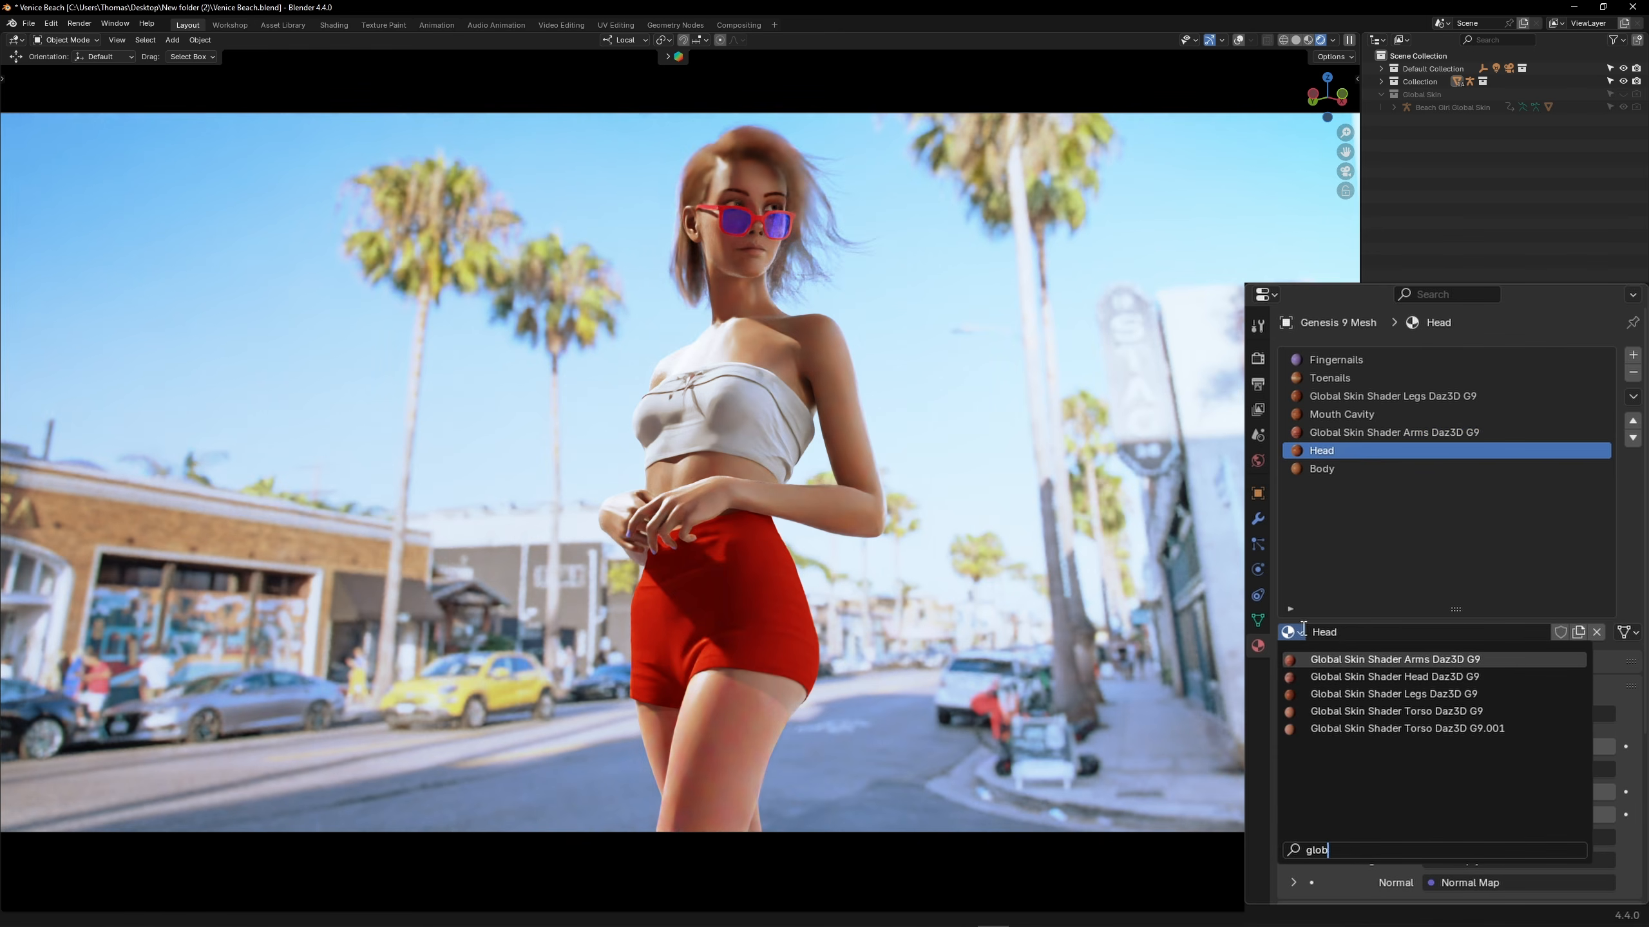
click(1402, 676)
click(1322, 468)
click(1291, 632)
text(global)
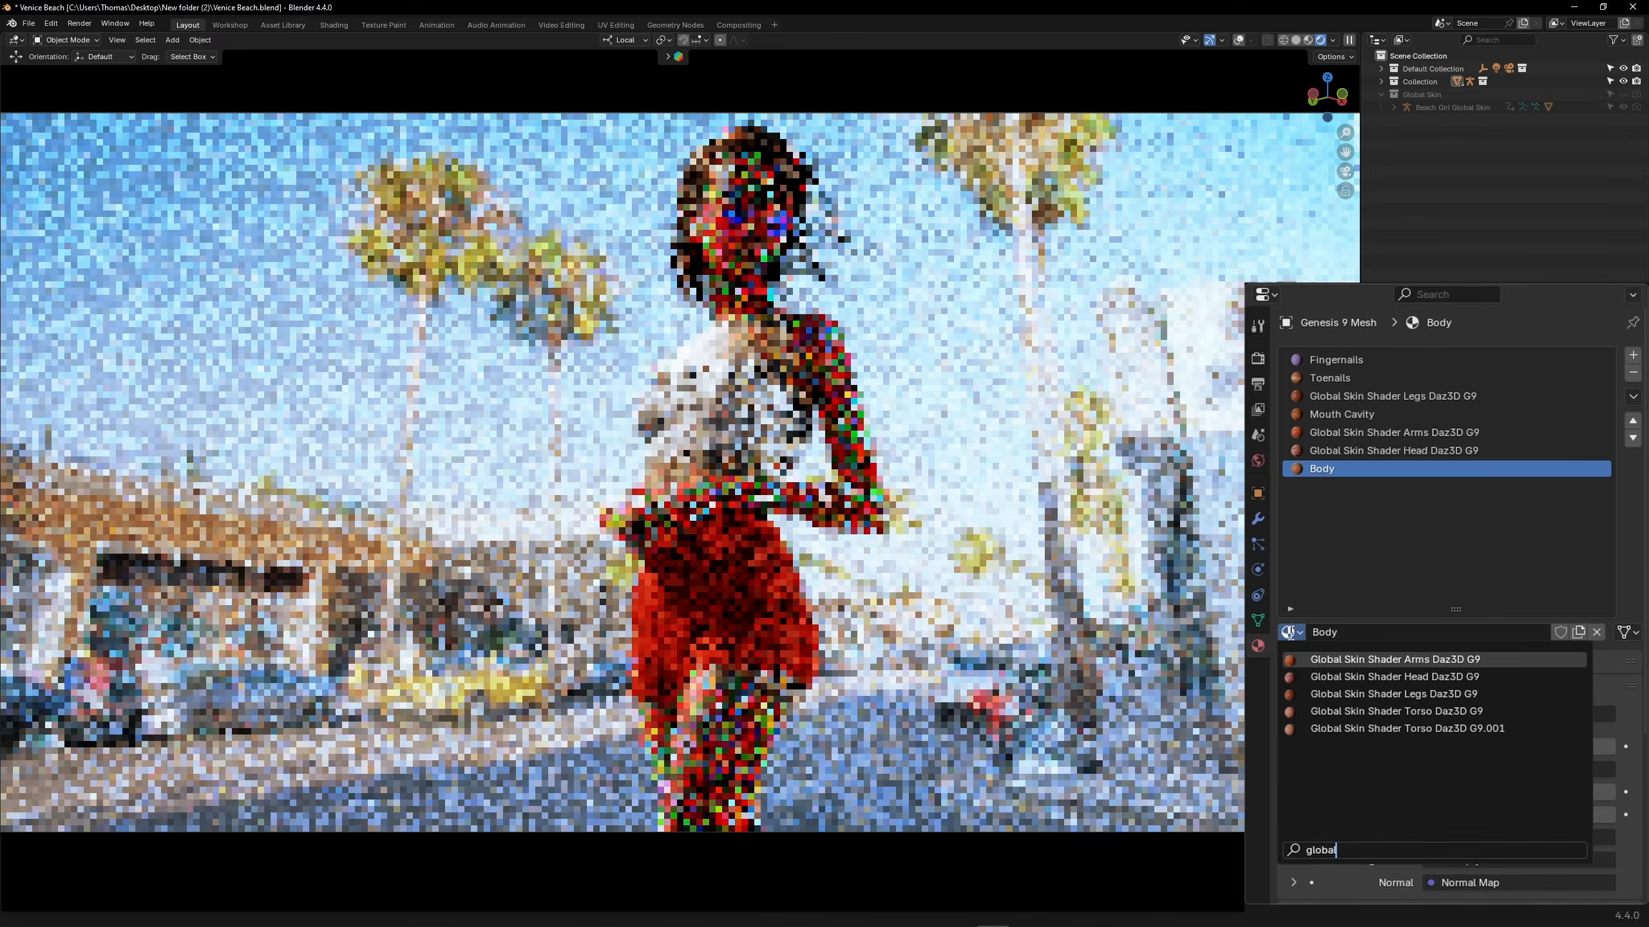
key(Return)
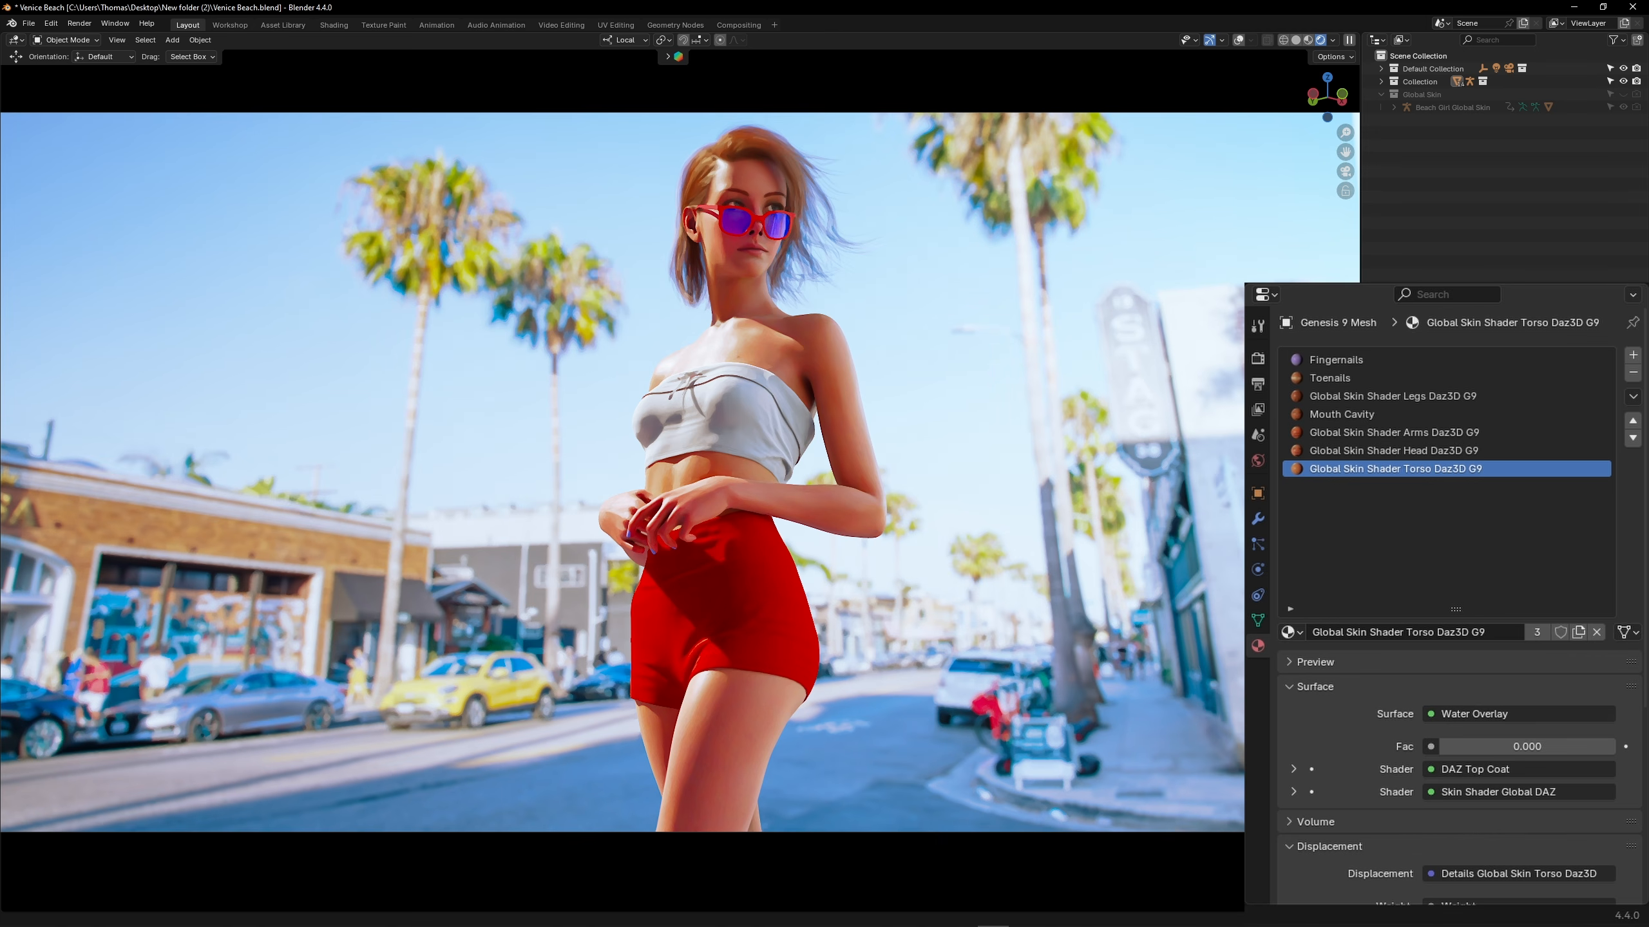